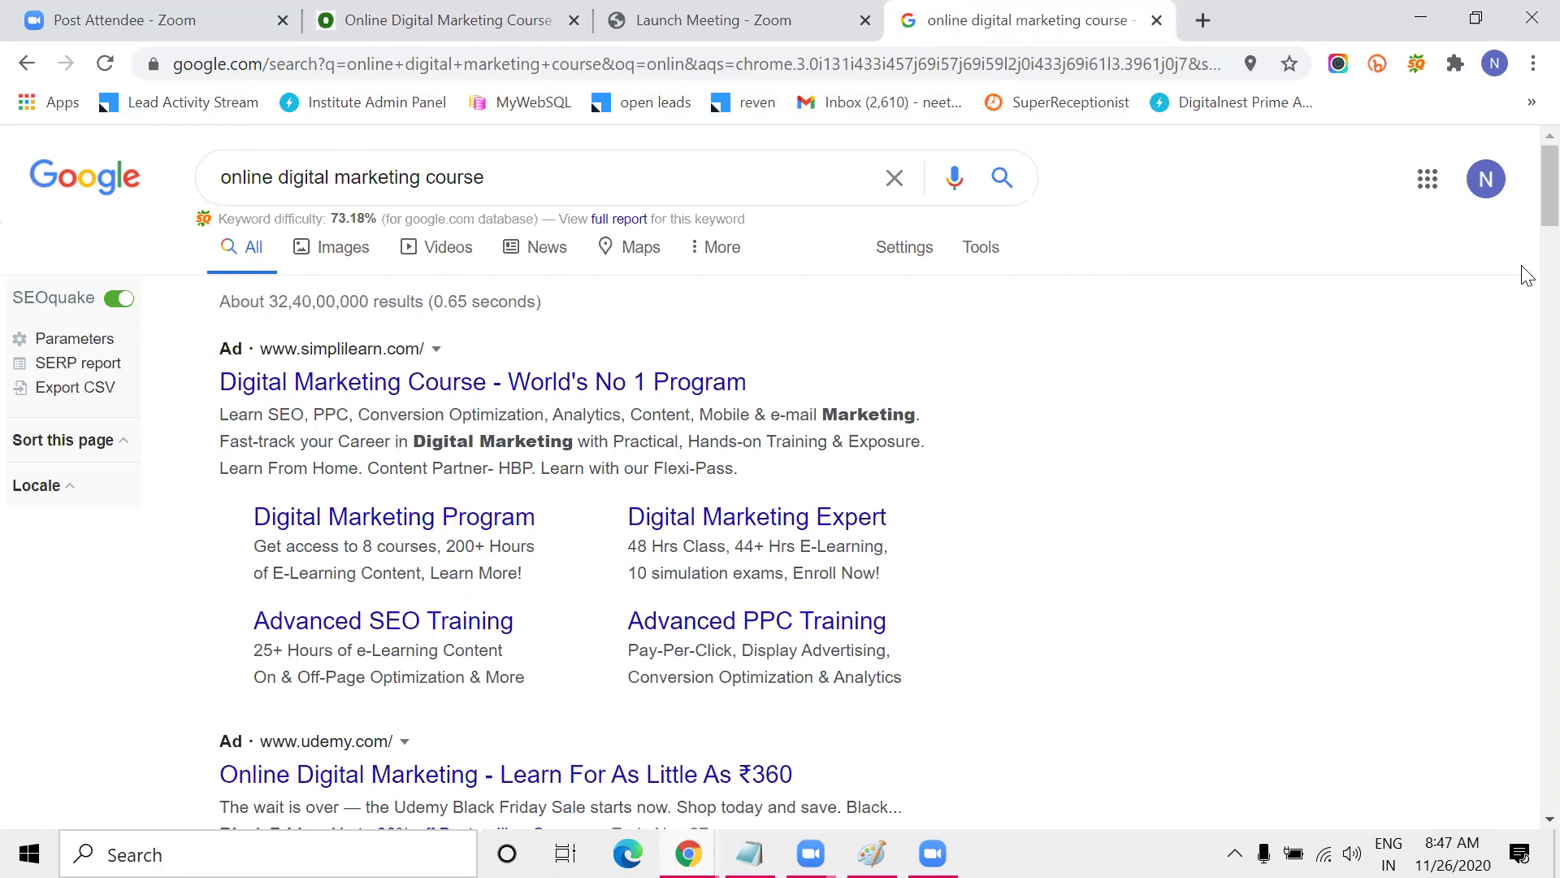
# Switch to the Notepad notes and write the line "SN Text CPC SERP Keywords,Location" under the Google Ads Search network heading
pyautogui.scroll(-20, 1526, 275)
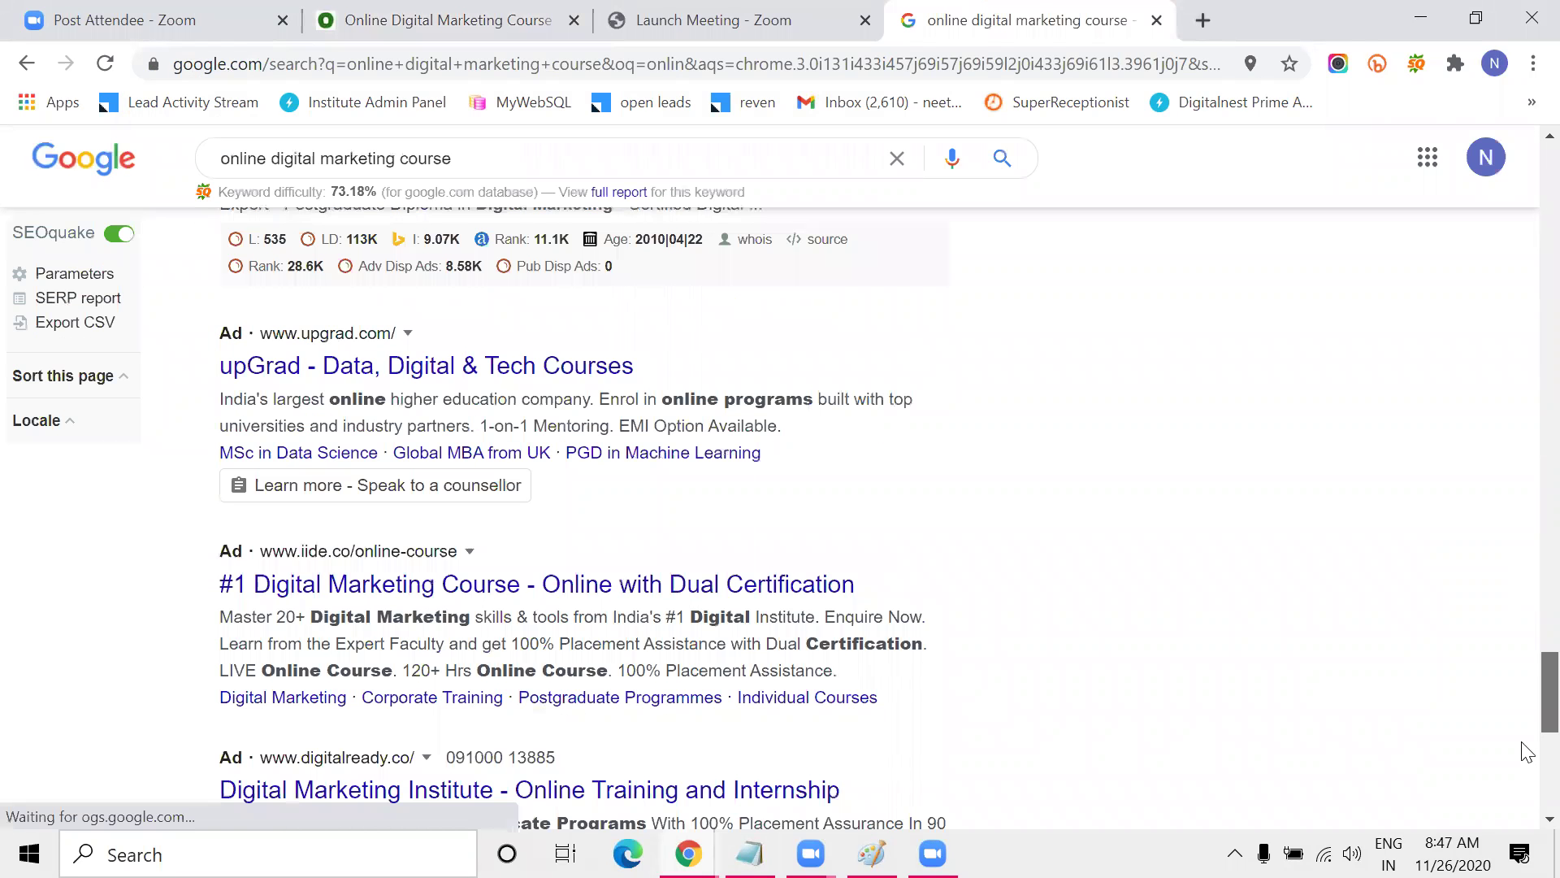
pyautogui.click(1527, 207)
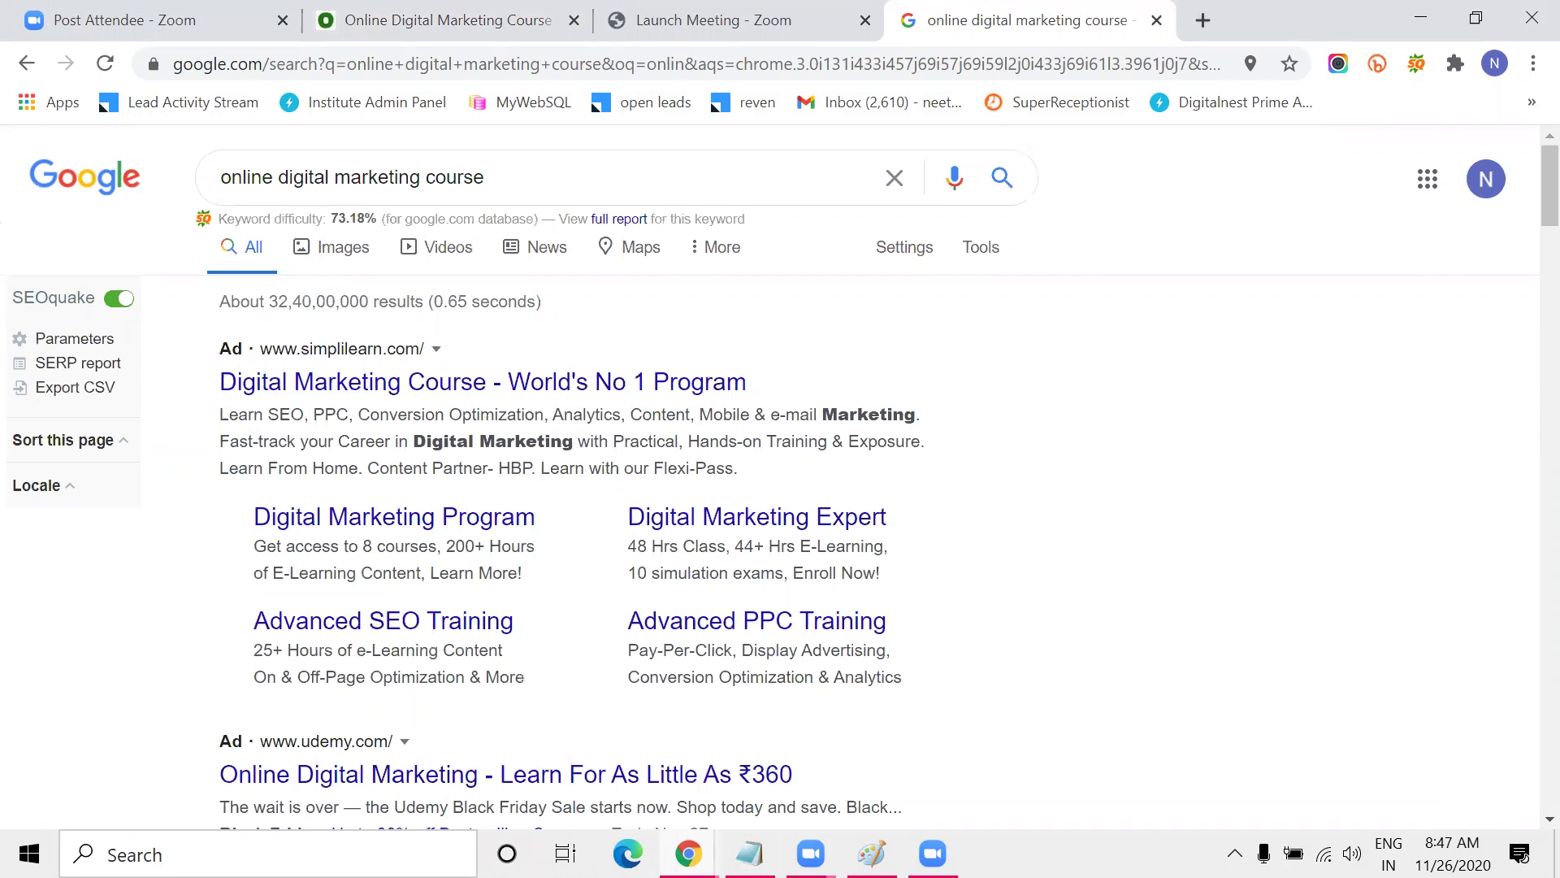
pyautogui.hotkey('alt', 'Tab')
pyautogui.write('SN  Text')
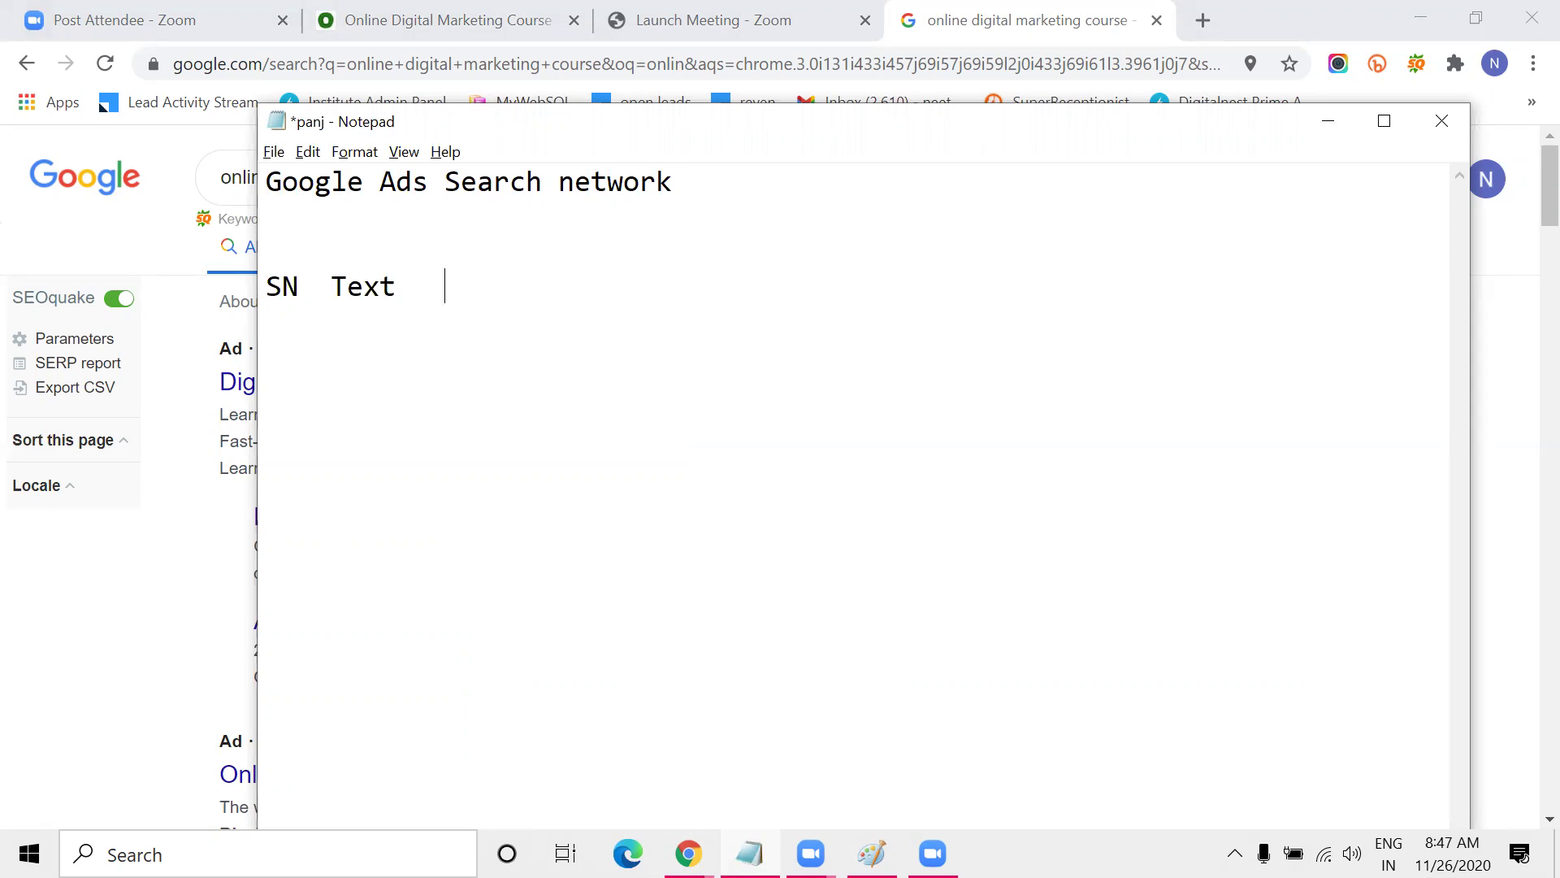
pyautogui.write('   CPC   SERP')
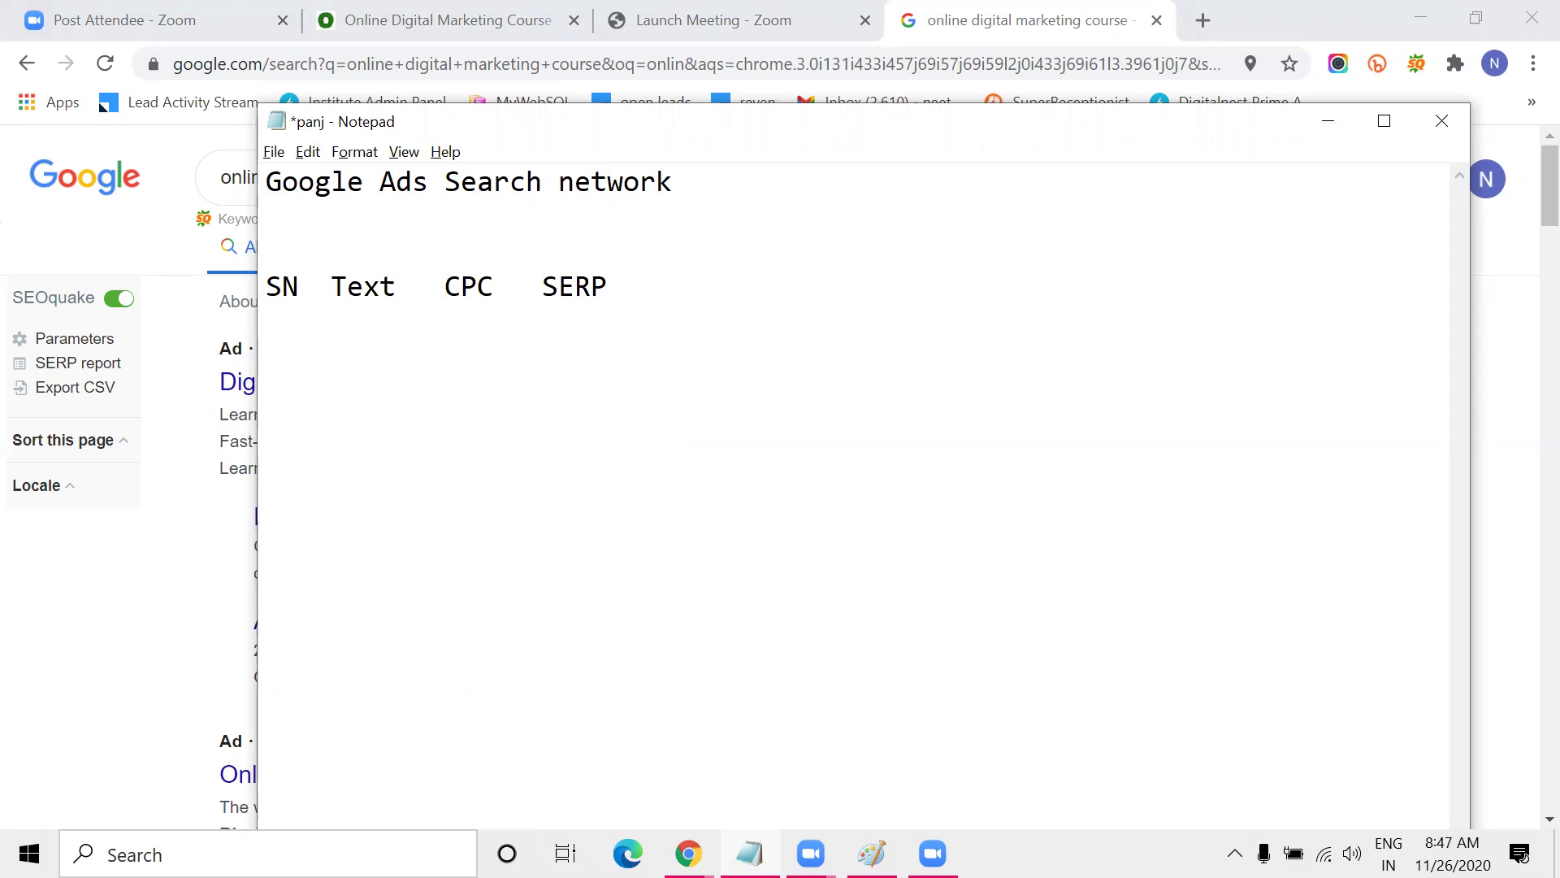
pyautogui.write('   Keywords,Loca')
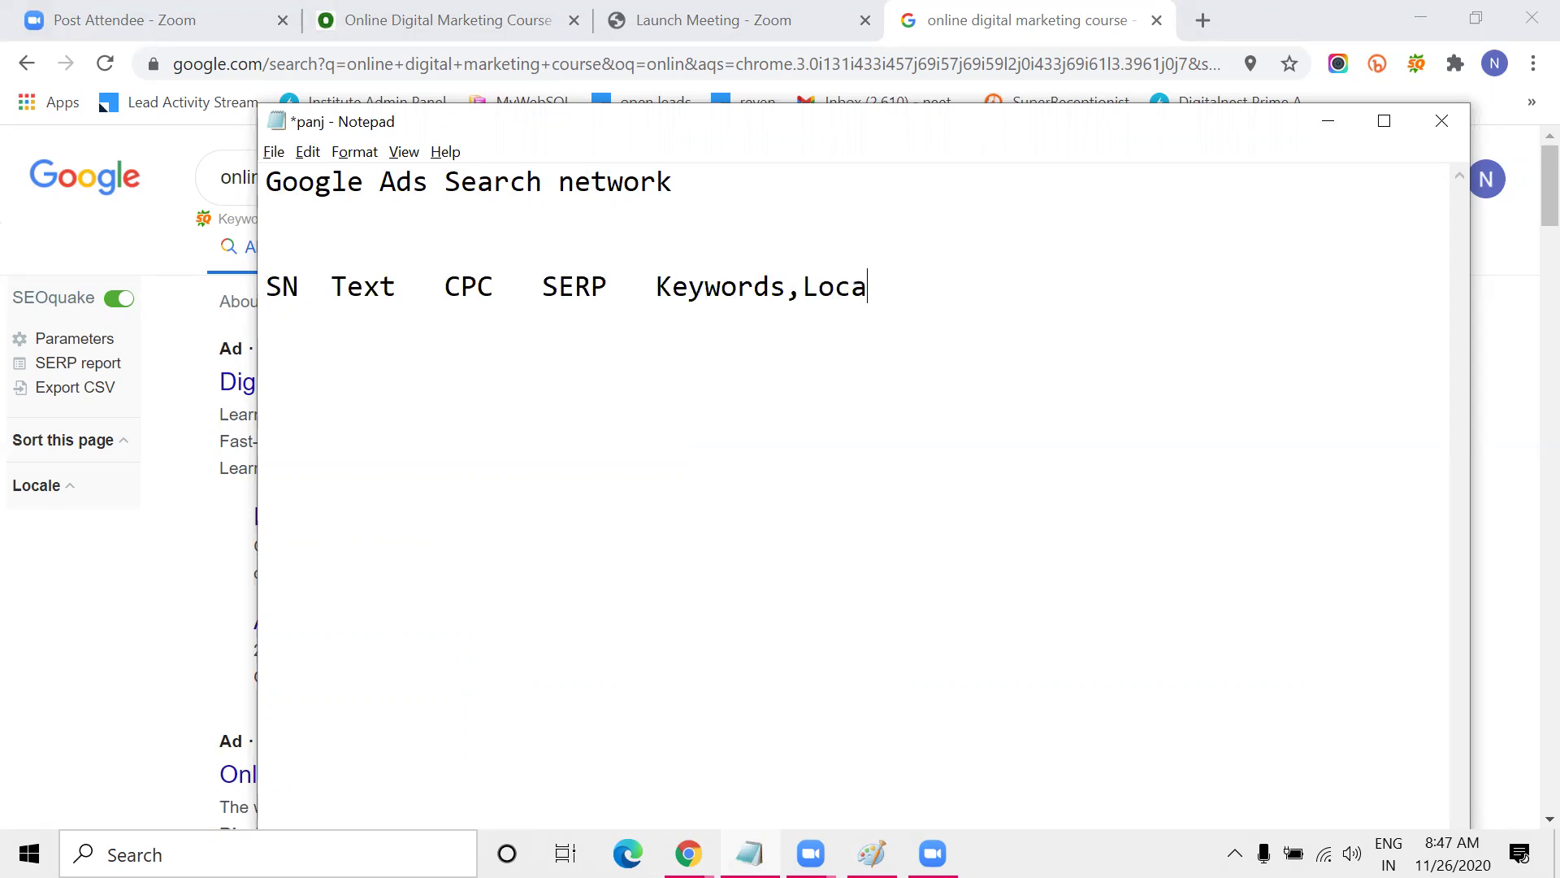
pyautogui.write('tion')
# Add the line "Search Parnter" below the SN row, separated by blank lines, and minimize the notes
pyautogui.press('Return')
pyautogui.press('Return')
pyautogui.press('Return')
pyautogui.write('Sear')
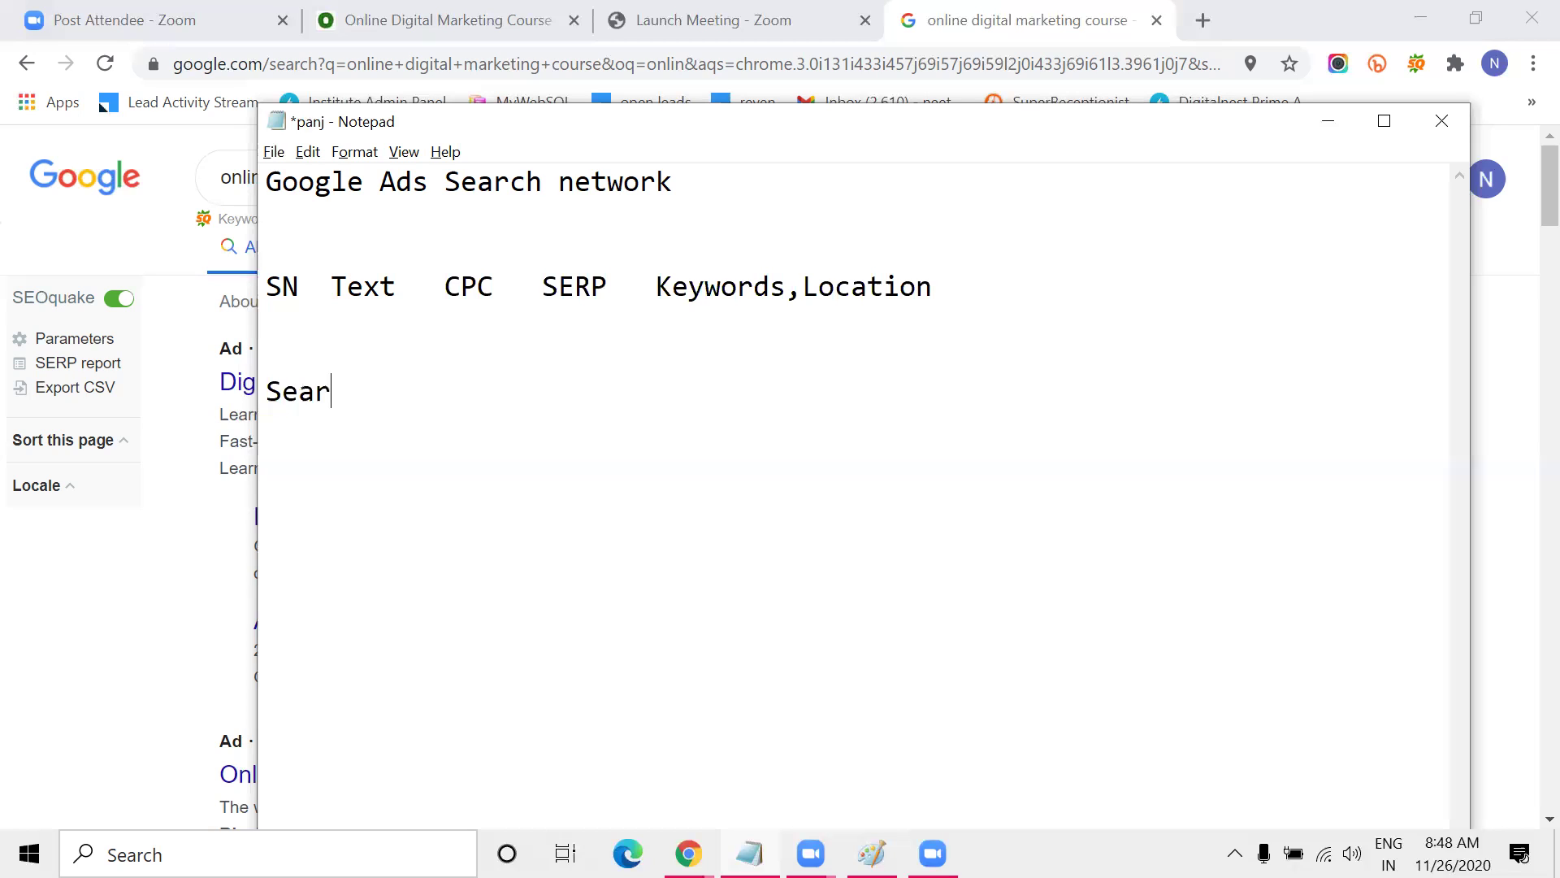
pyautogui.write('ch Parnter')
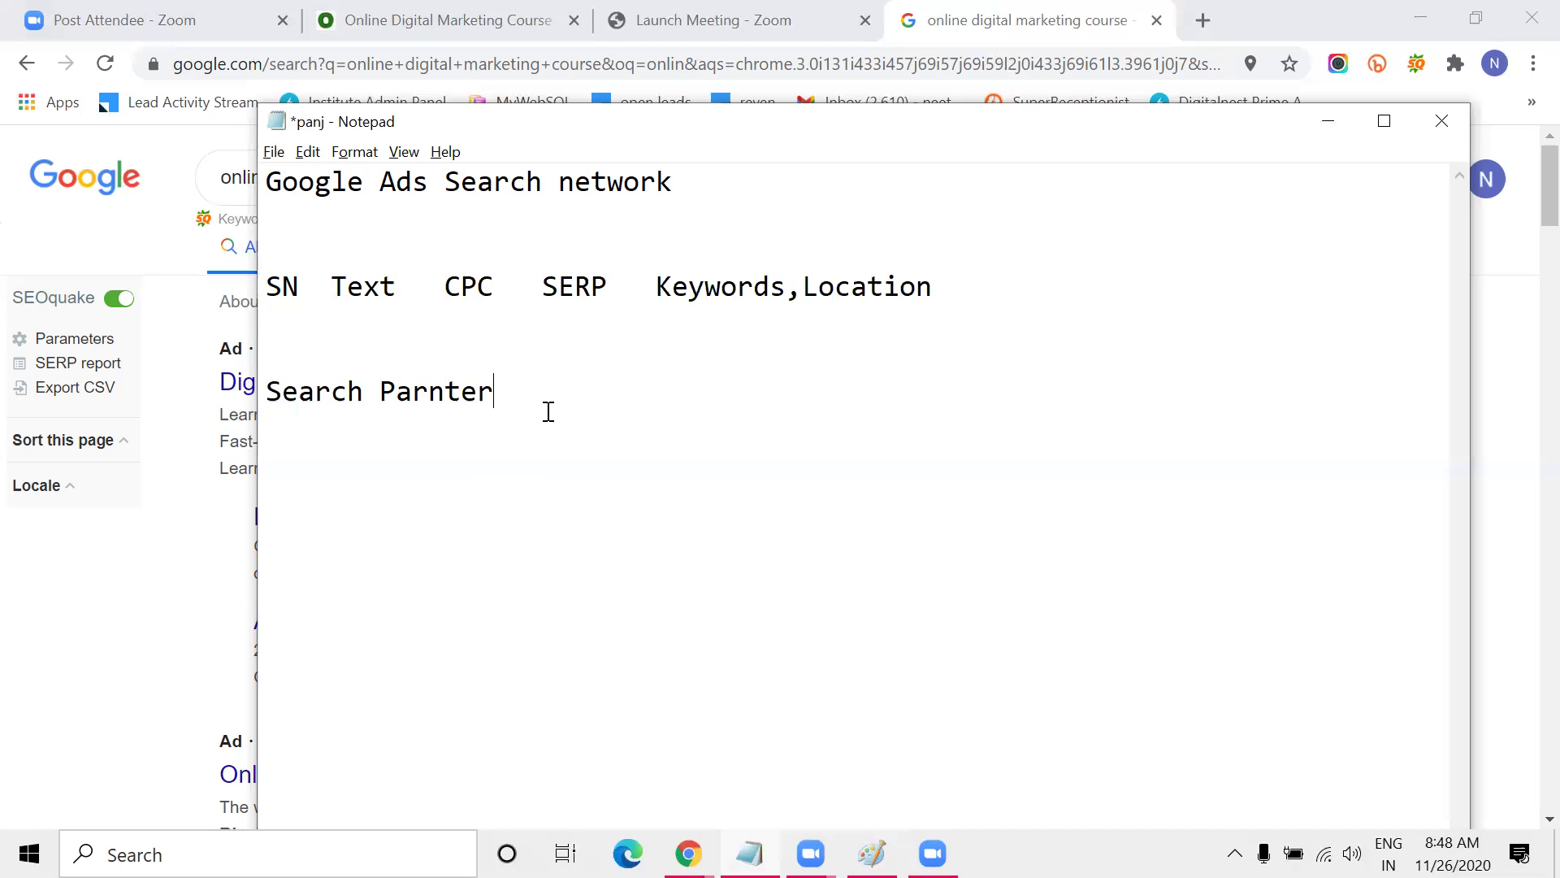
pyautogui.click(1327, 124)
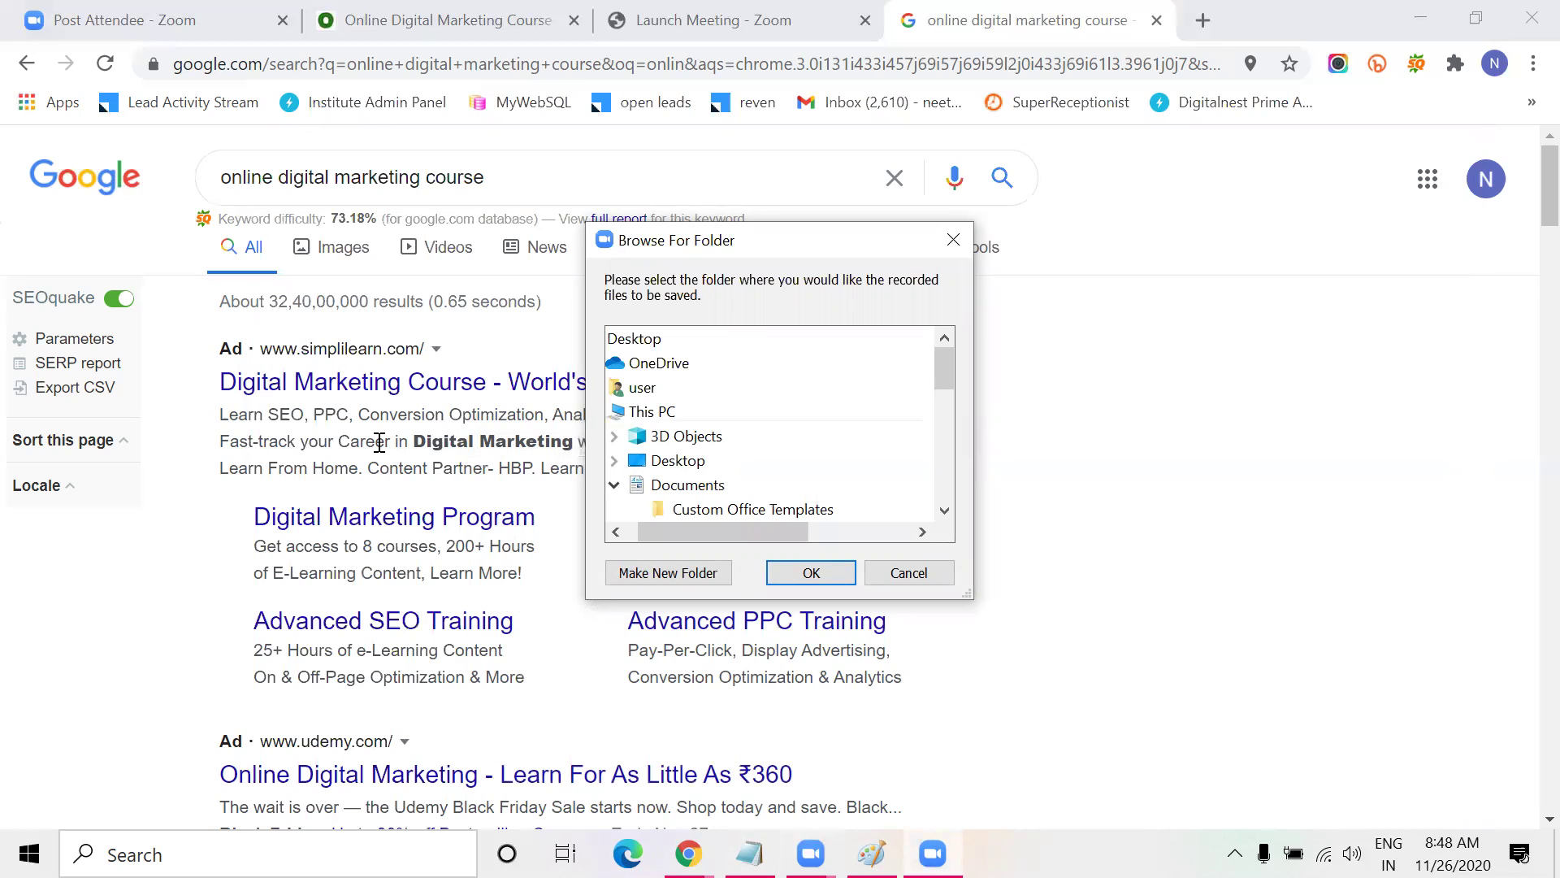
# Choose the Desktop as the save folder for the recorded Zoom files and close the folder window
pyautogui.click(662, 460)
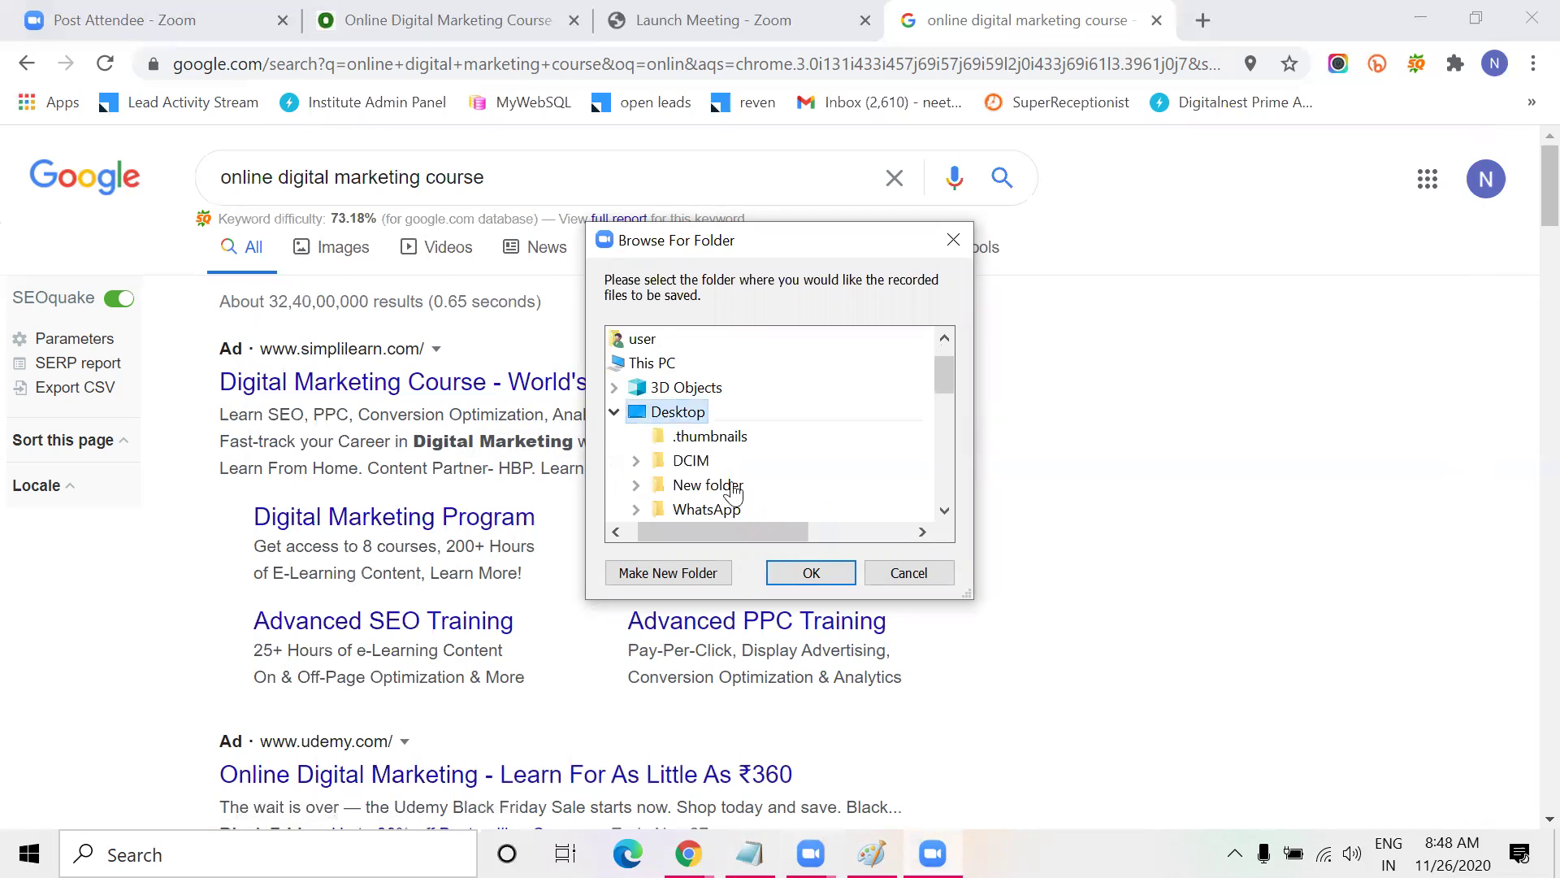
pyautogui.click(807, 573)
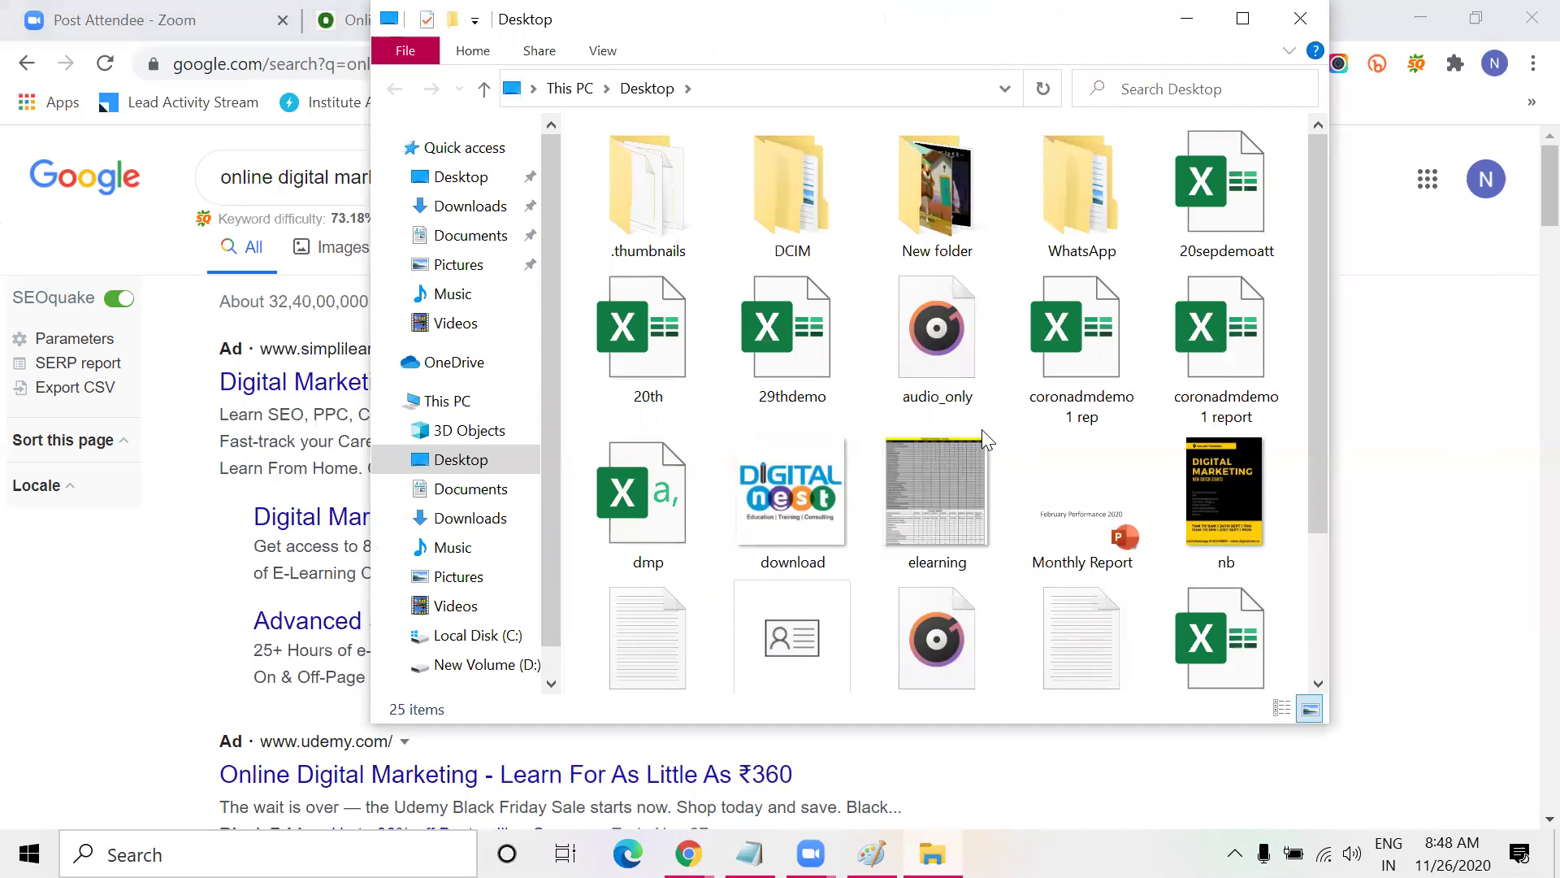
pyautogui.click(436, 174)
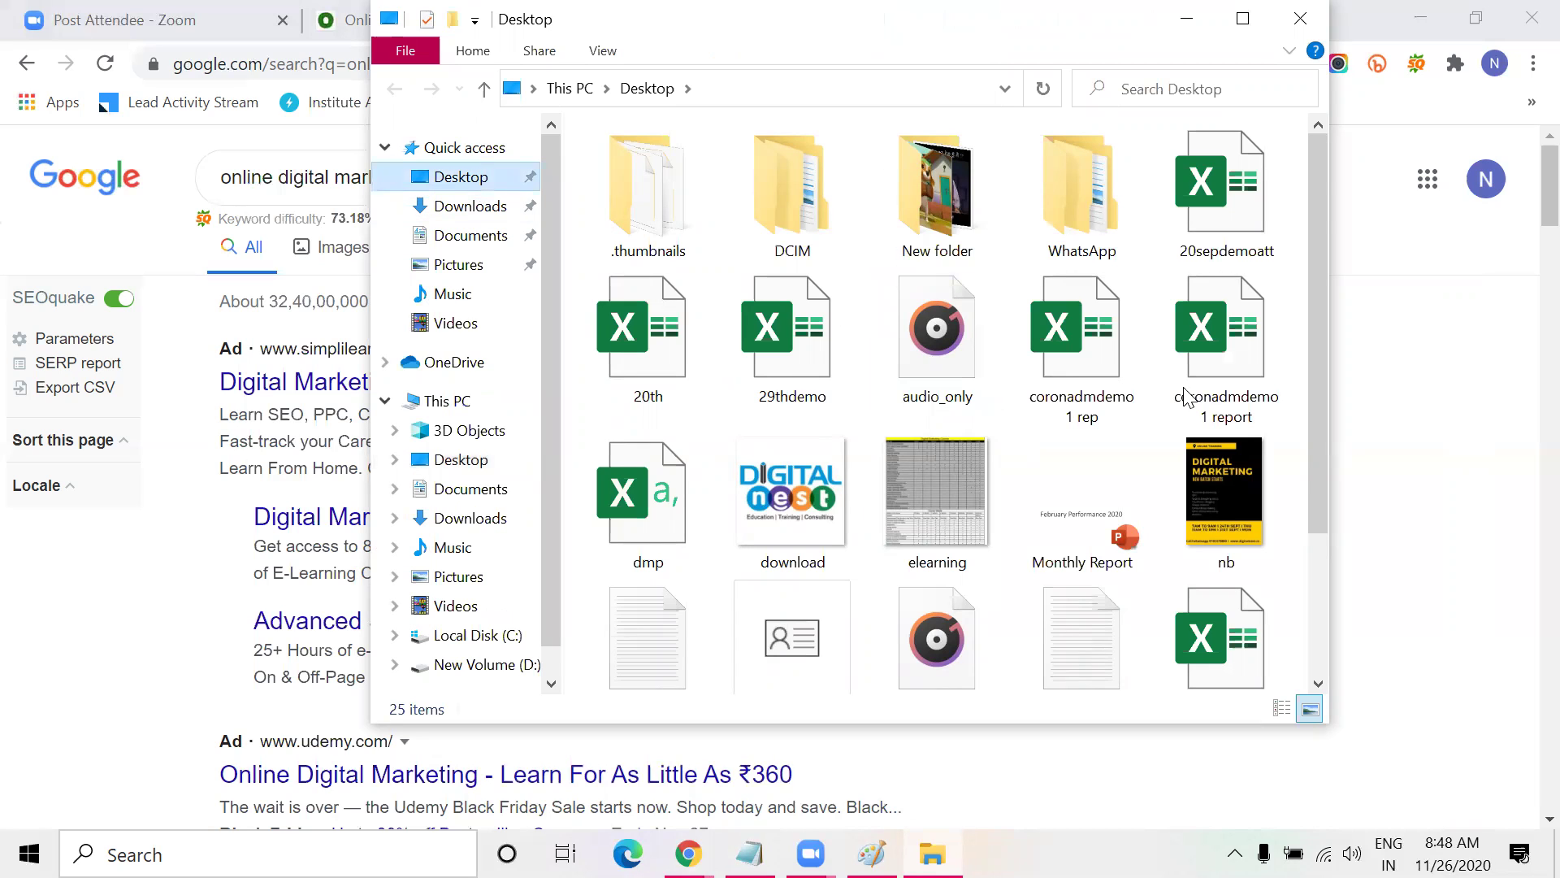
pyautogui.click(1303, 20)
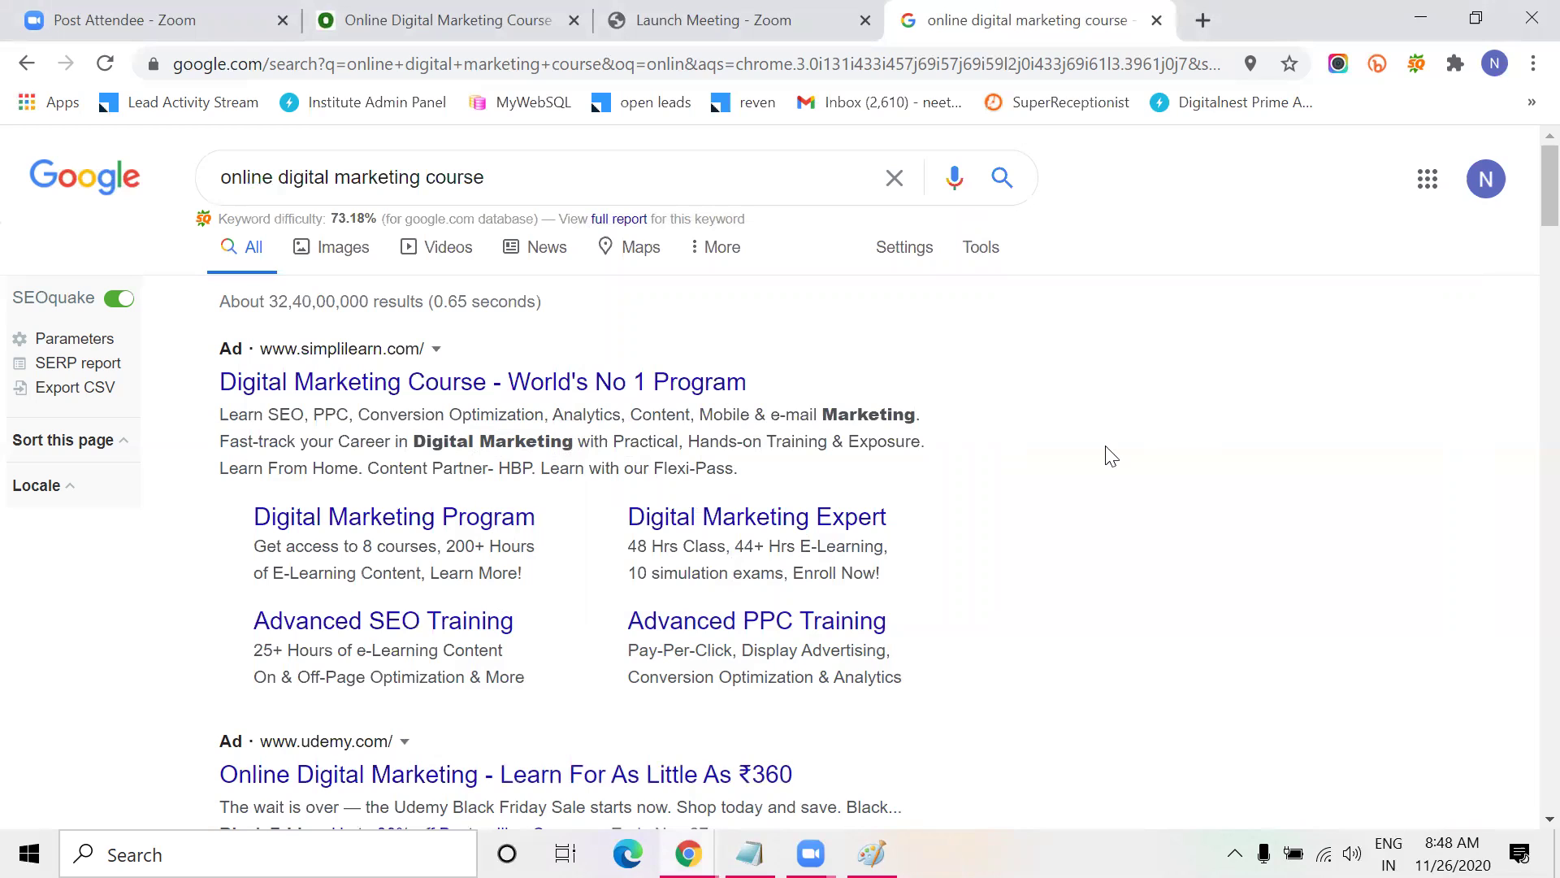
# Switch to Notepad, add the line "Display" directly below "Search Parnter", and return to the browser
pyautogui.hotkey('alt', 'Tab')
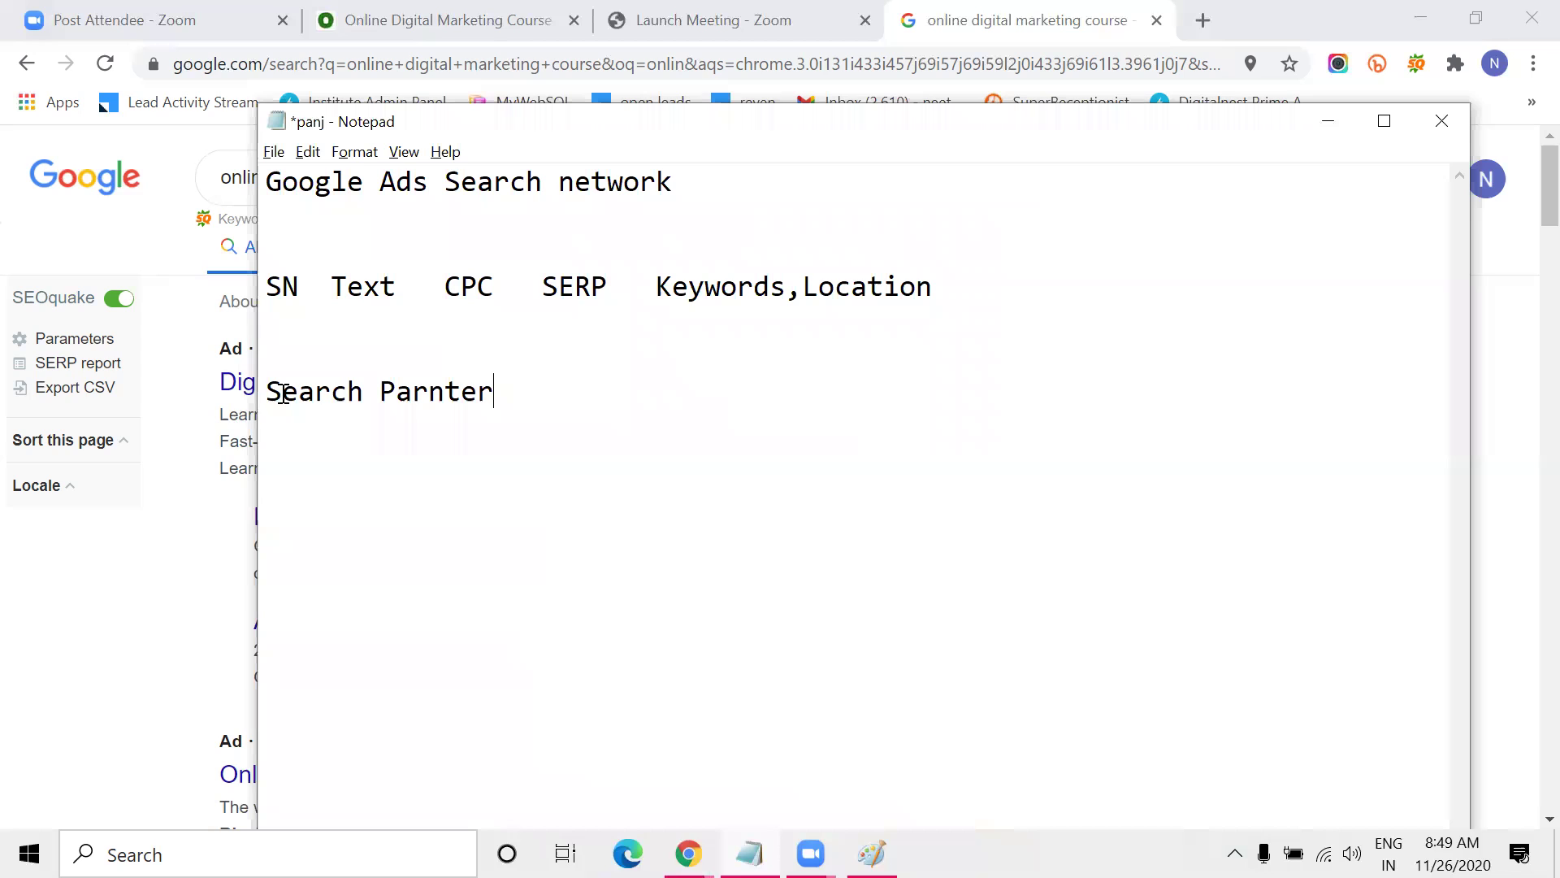
pyautogui.press('Return')
pyautogui.write('Display')
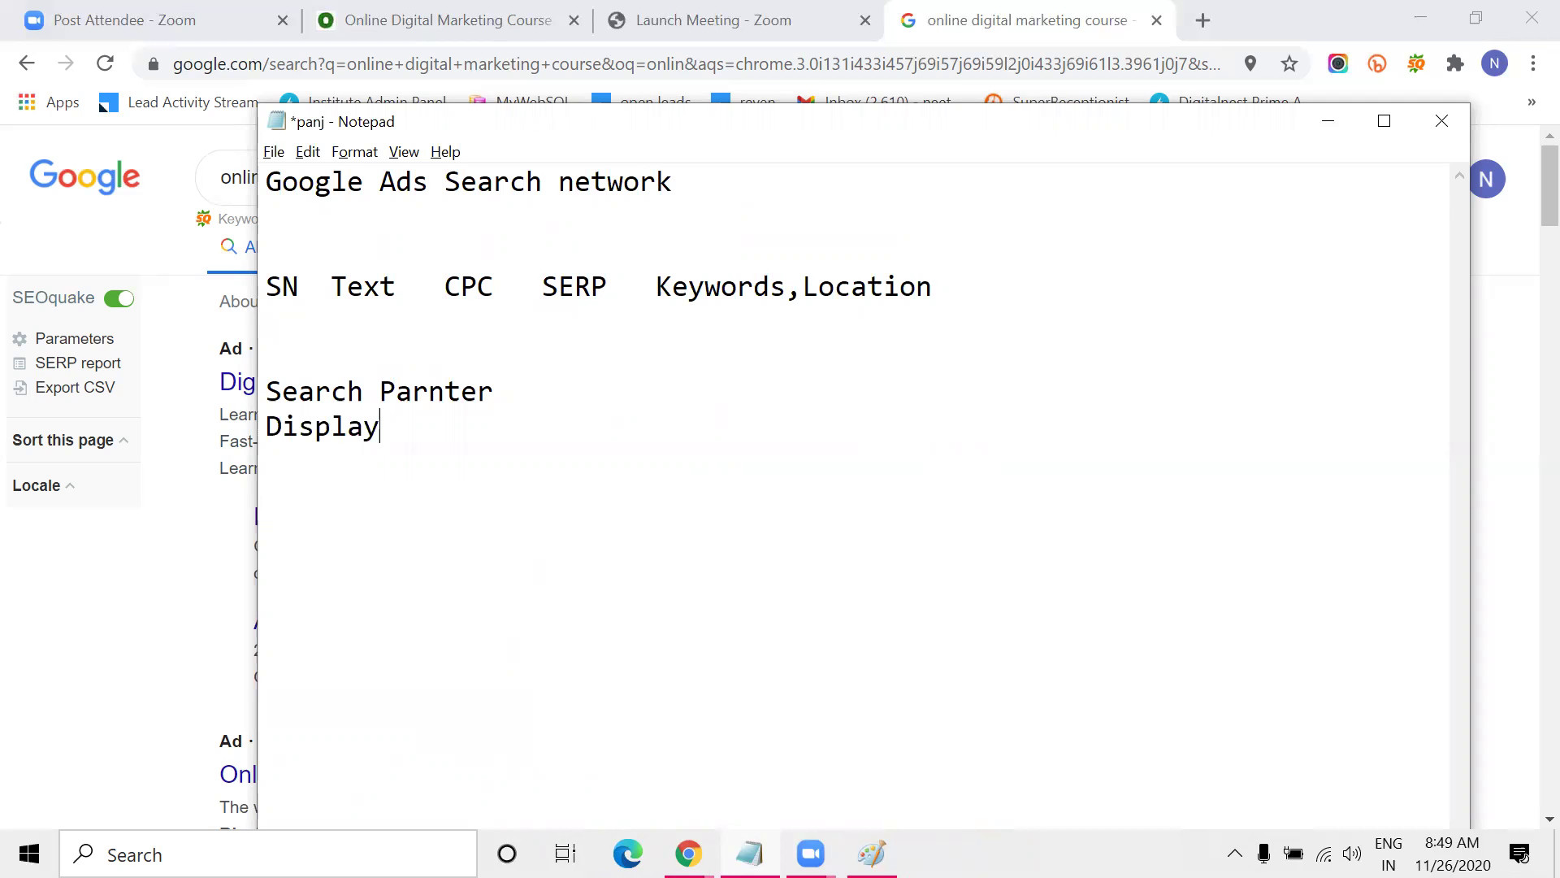
pyautogui.click(106, 593)
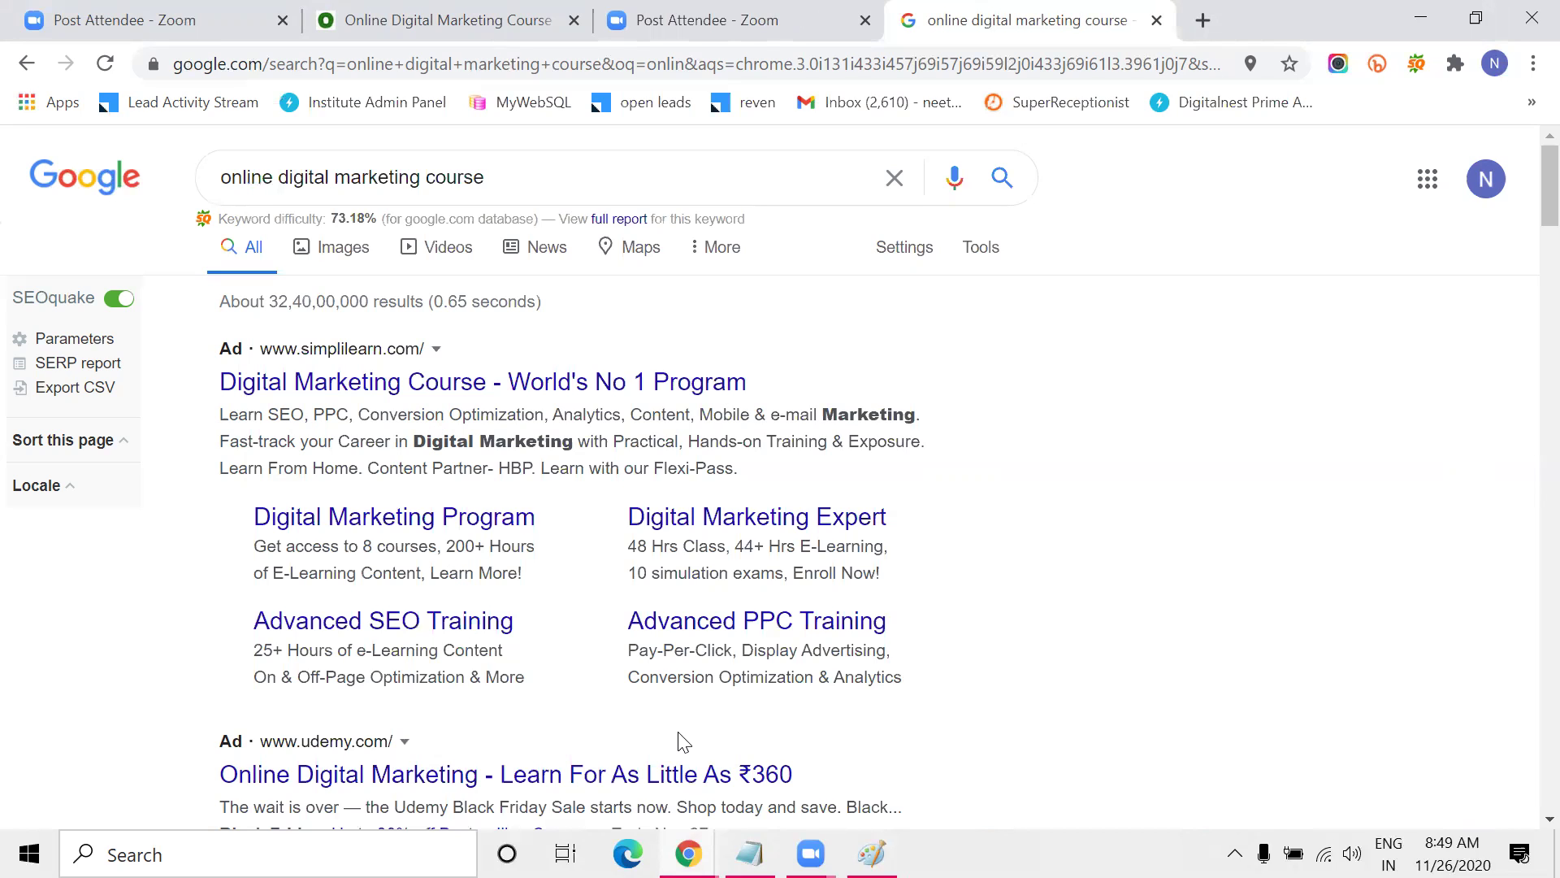
# Switch to Notepad, extend the SERP entry in the SN row to "SERP/SP/DIsplay", and minimize the notes
pyautogui.hotkey('alt', 'Tab')
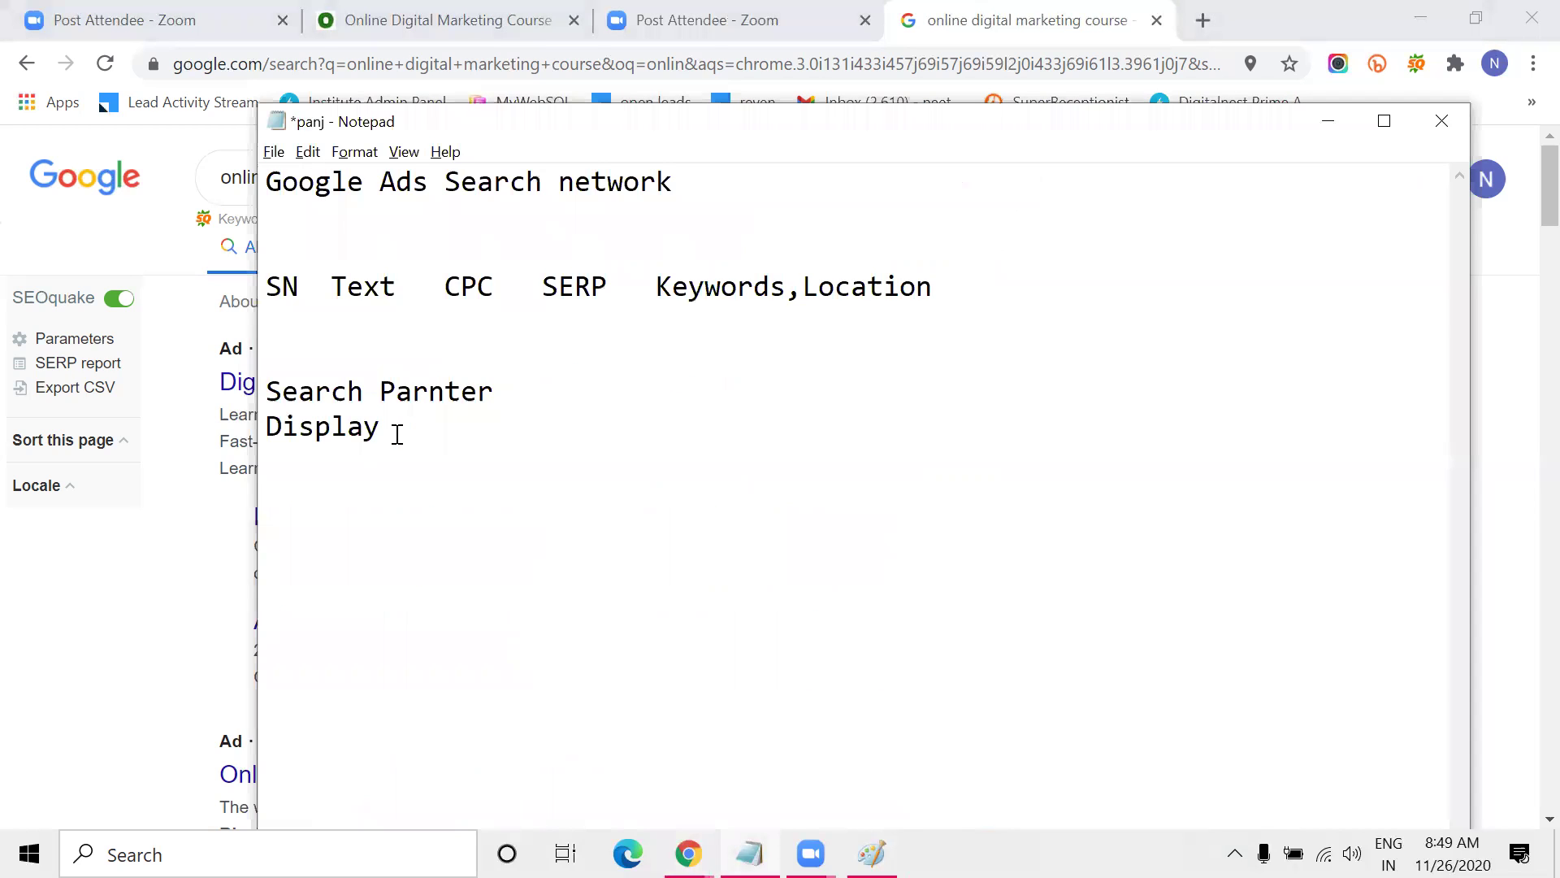
pyautogui.moveTo(396, 435); pyautogui.dragTo(268, 392)
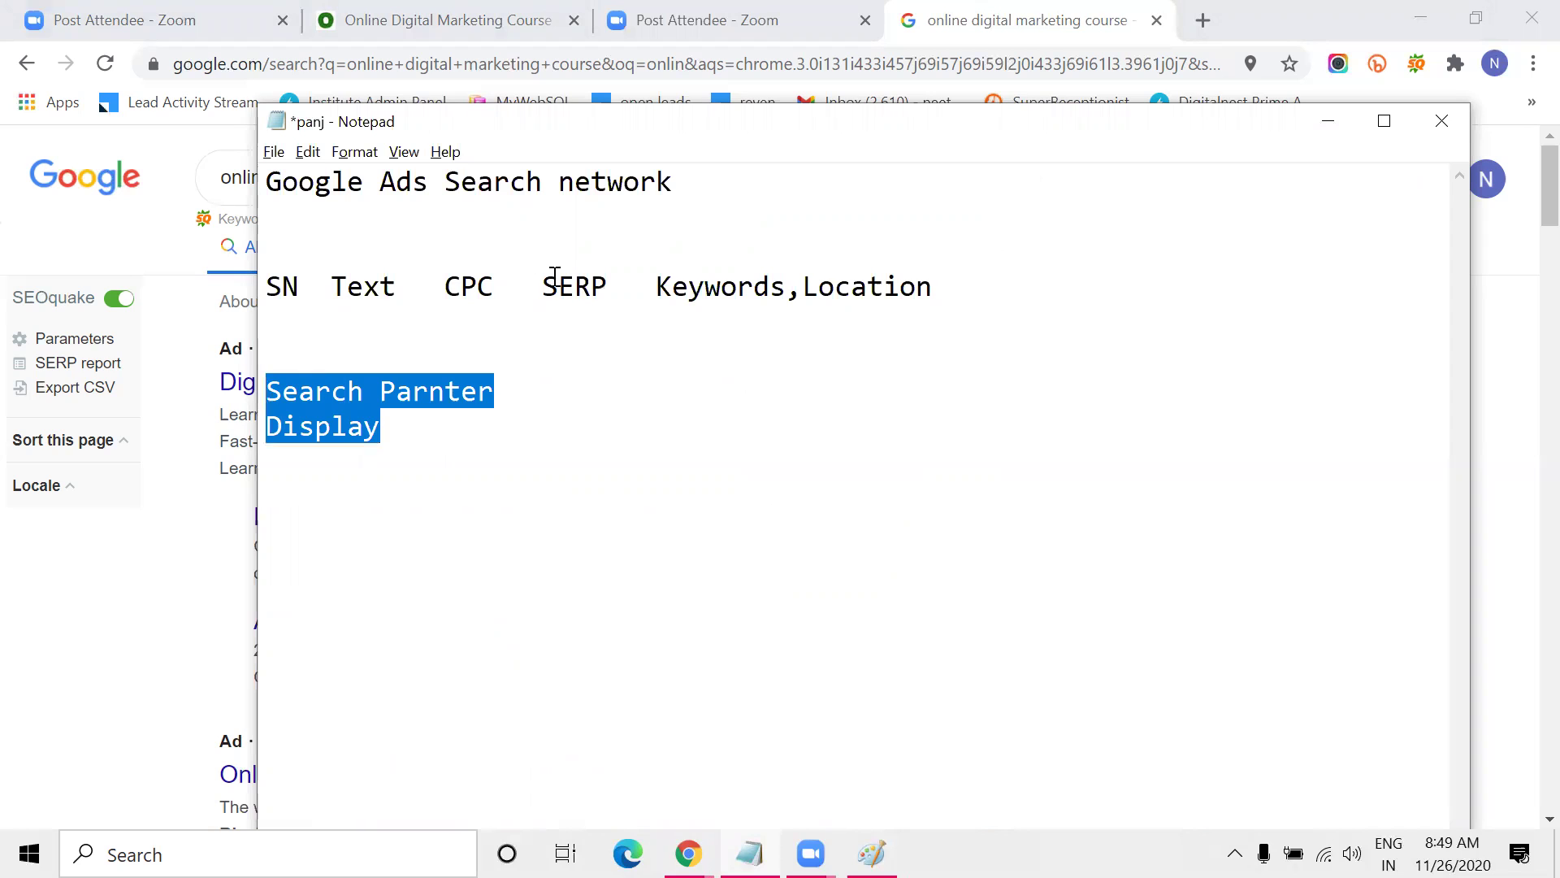
pyautogui.click(609, 286)
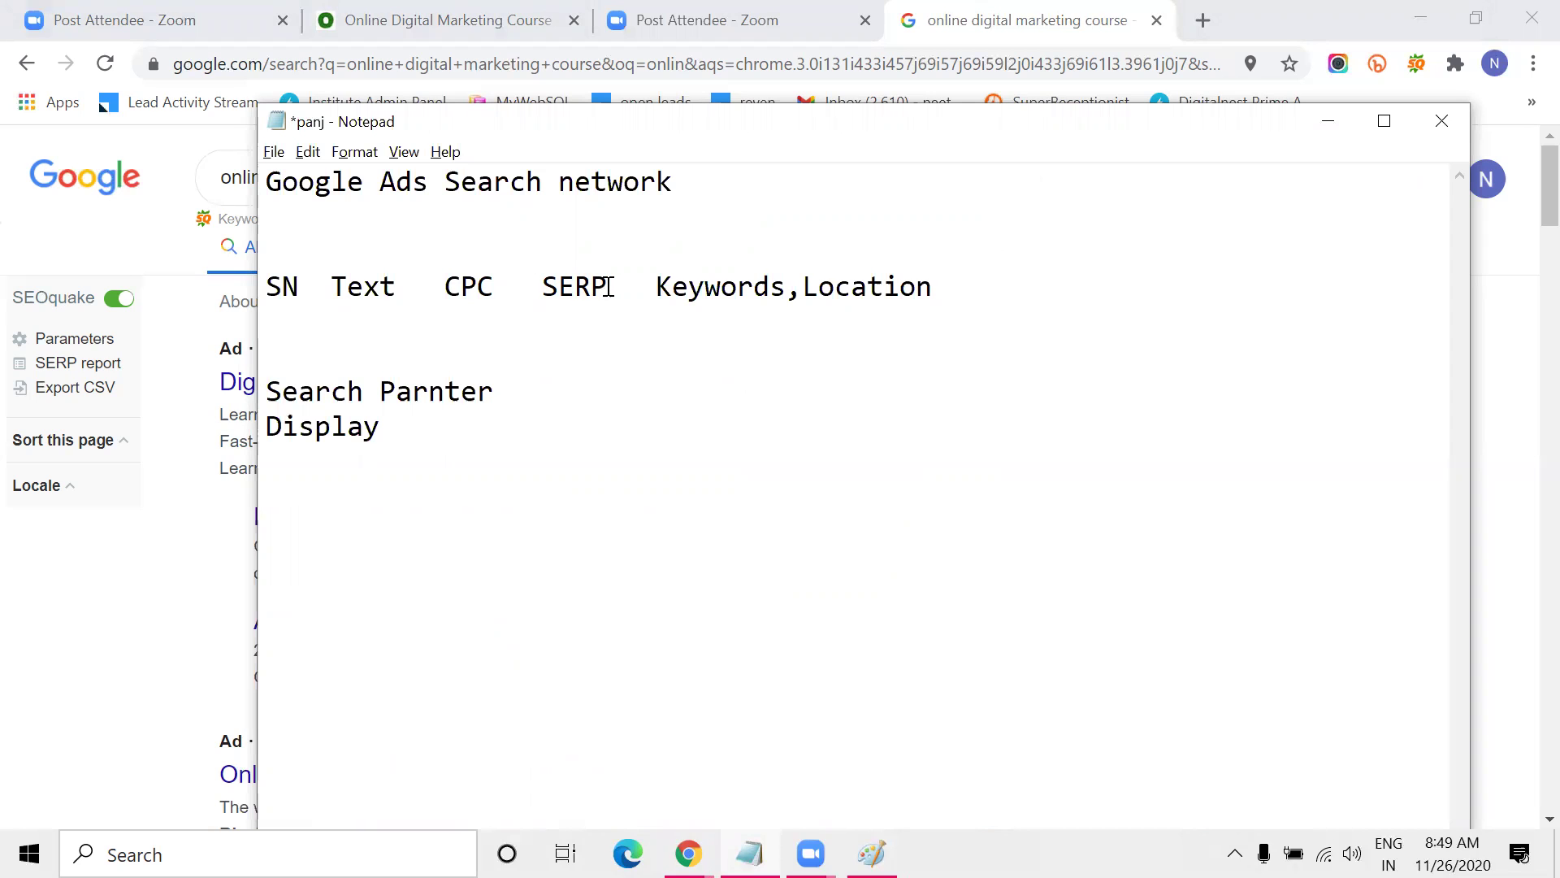
pyautogui.write('/SP')
pyautogui.write('/DIspl')
pyautogui.write('a')
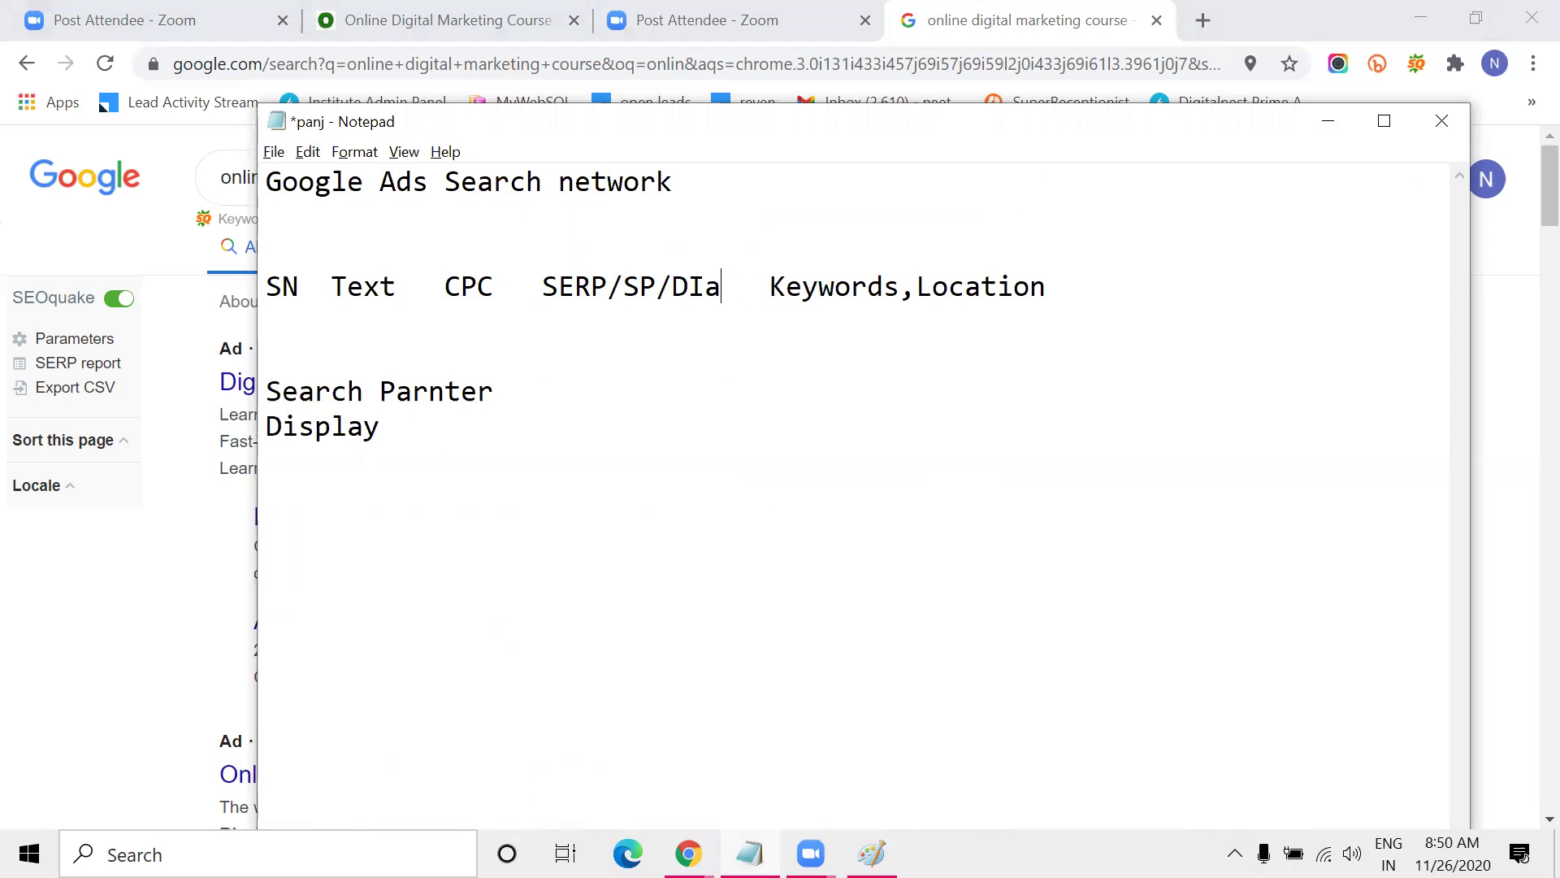
pyautogui.press('BackSpace')
pyautogui.write('splayu')
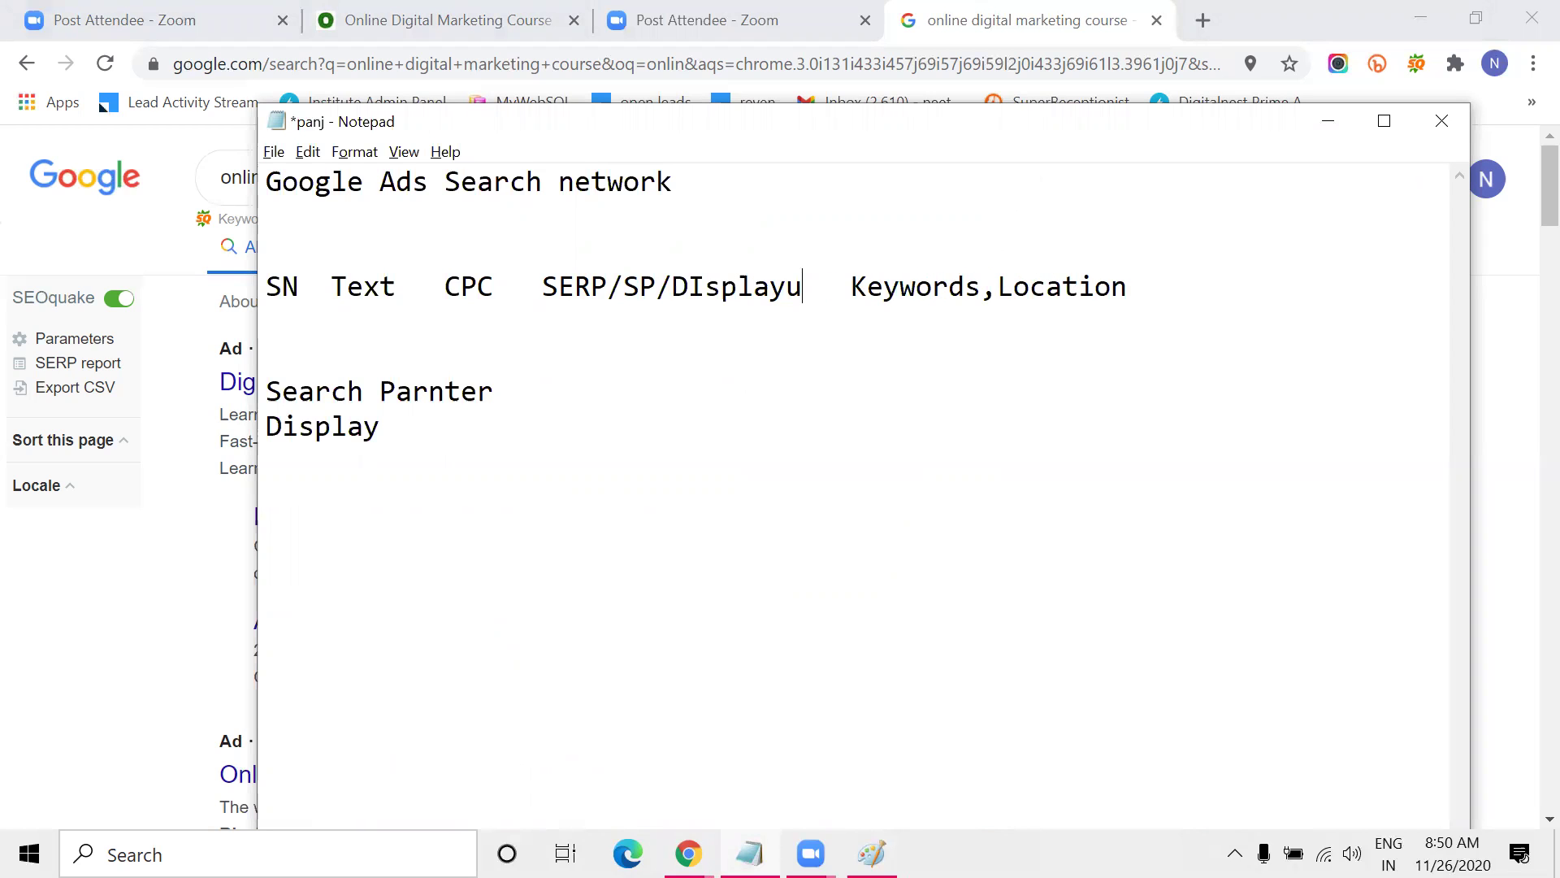
pyautogui.press('BackSpace')
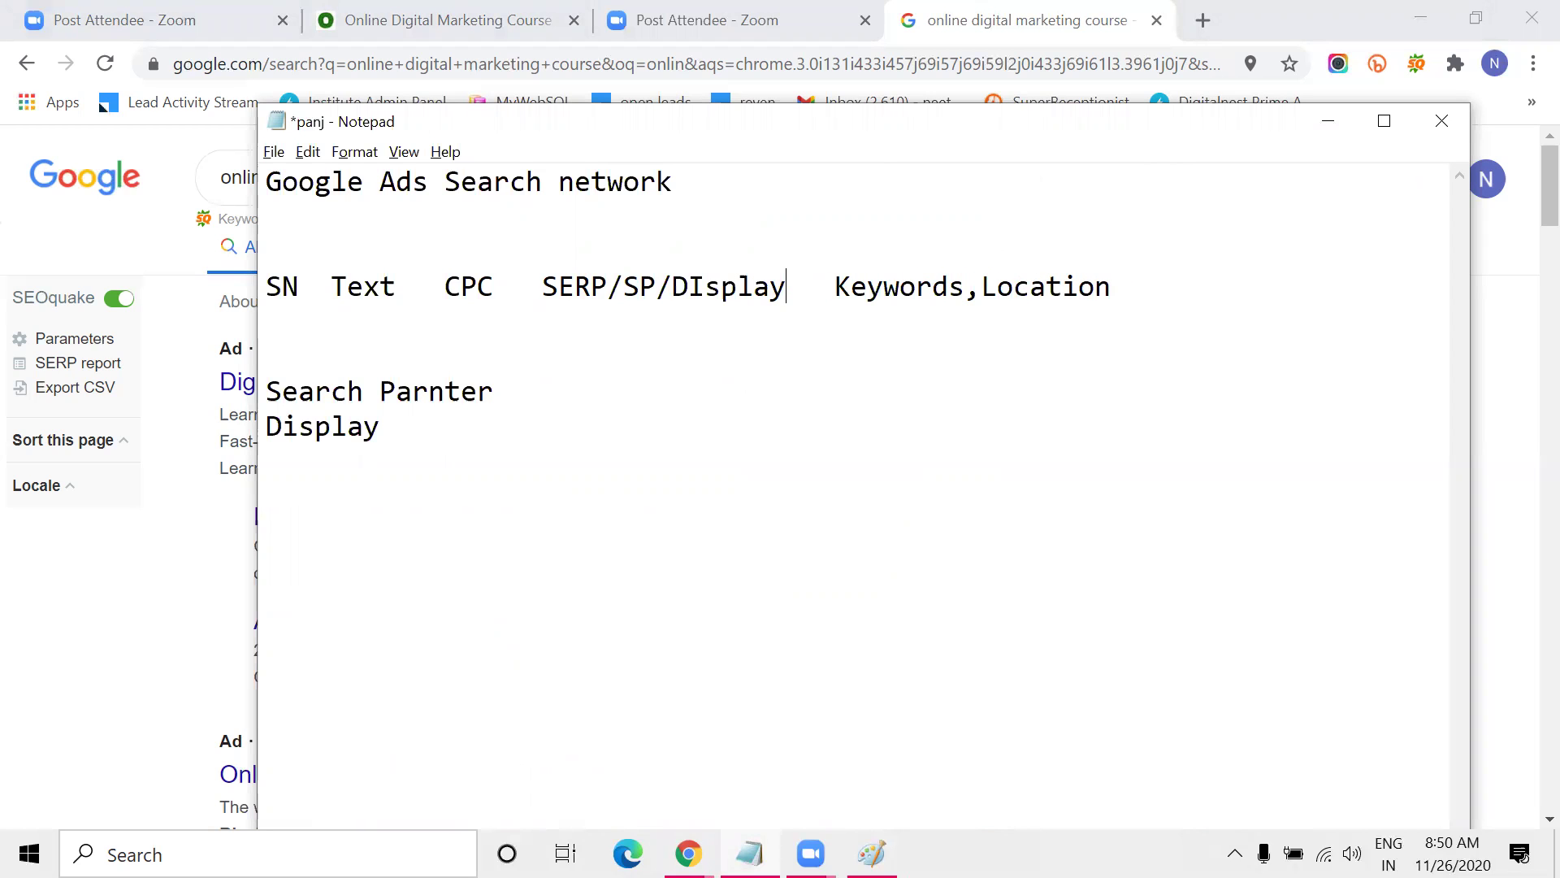
pyautogui.click(1328, 128)
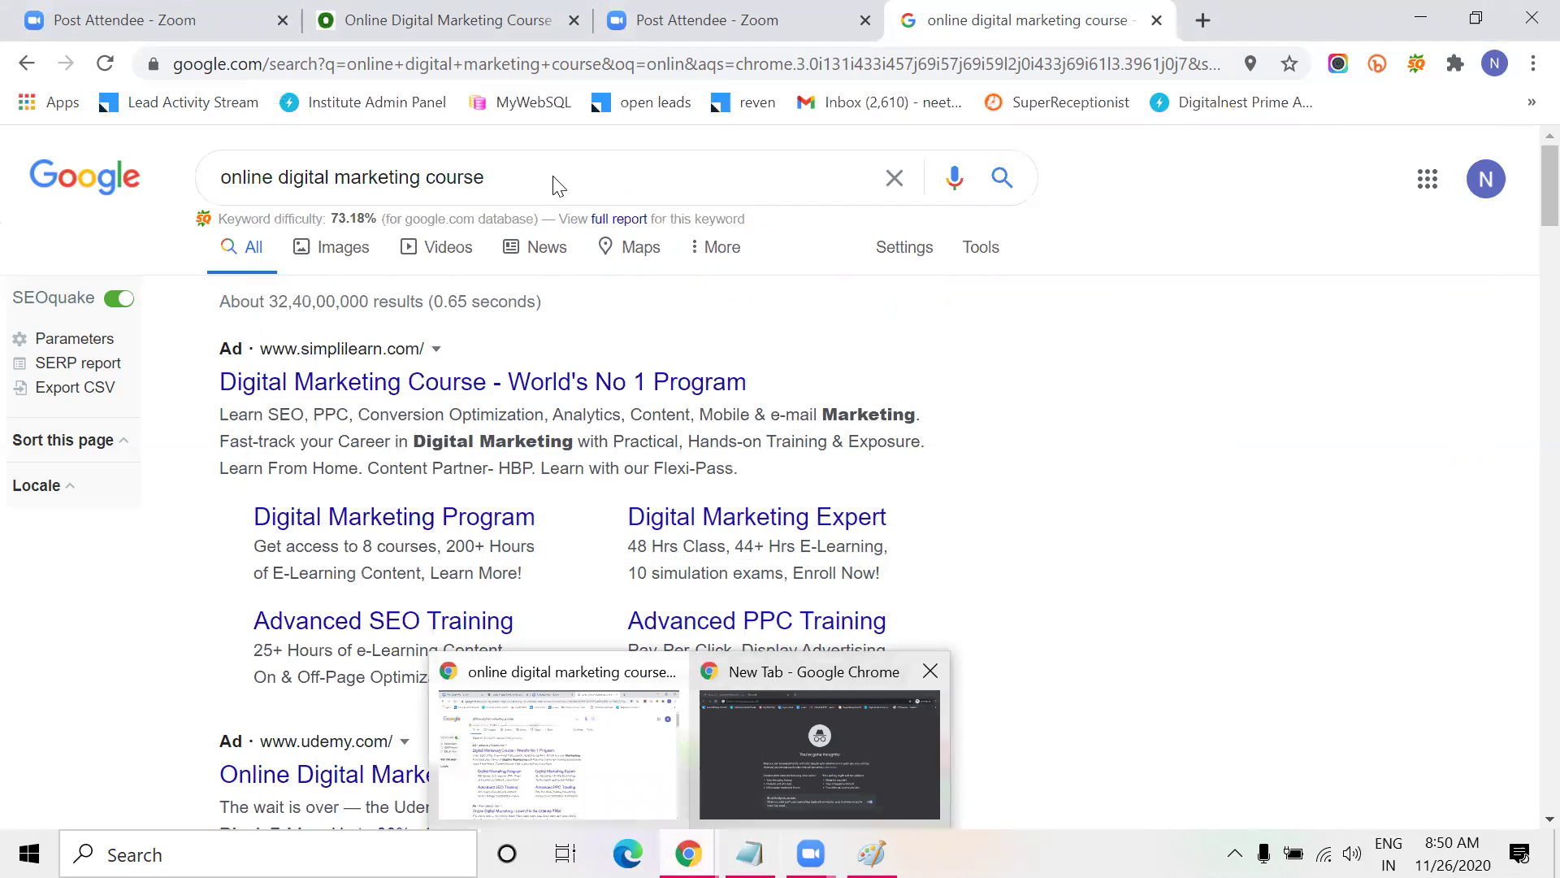
# Switch to the incognito Chrome window, open the Google Ads site at google.com/ads, and sign in
pyautogui.hotkey('alt', 'Tab')
pyautogui.write('google.com')
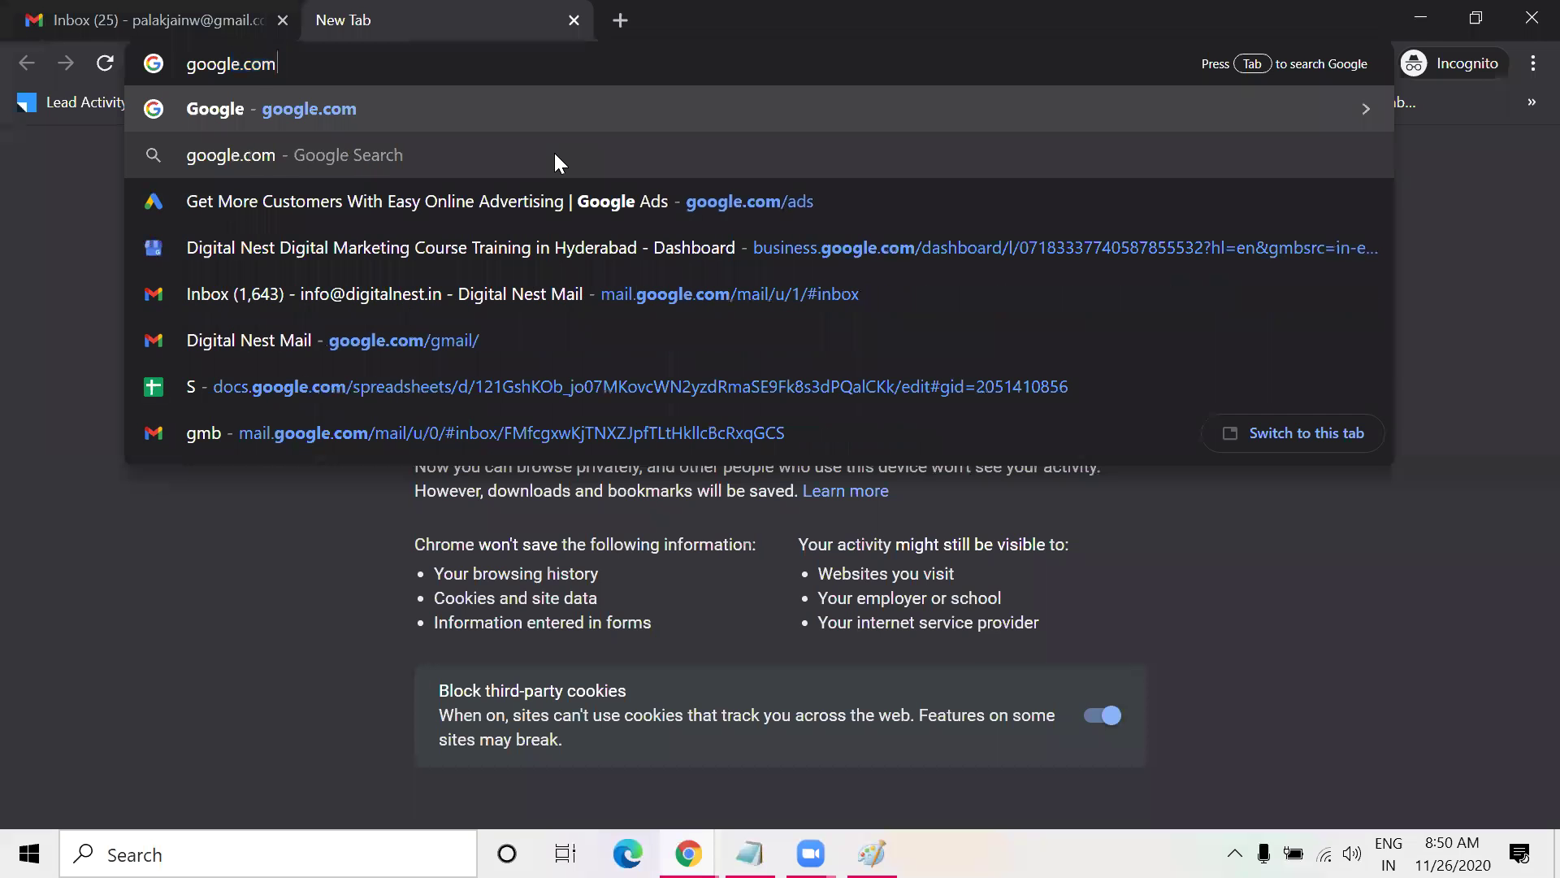
pyautogui.write('/ad')
pyautogui.press('Return')
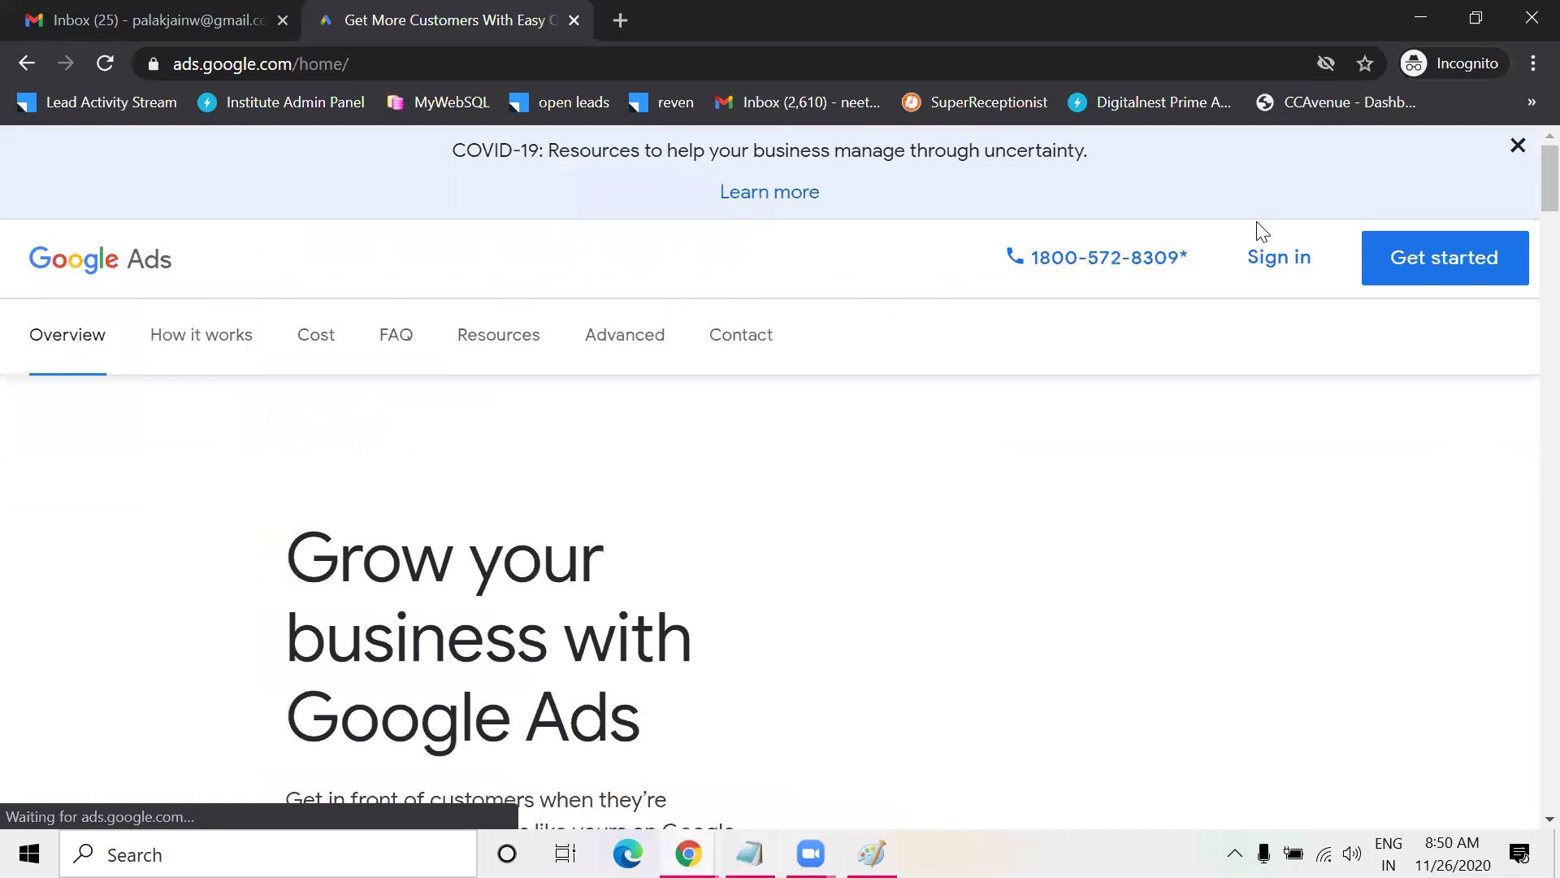
pyautogui.click(1282, 263)
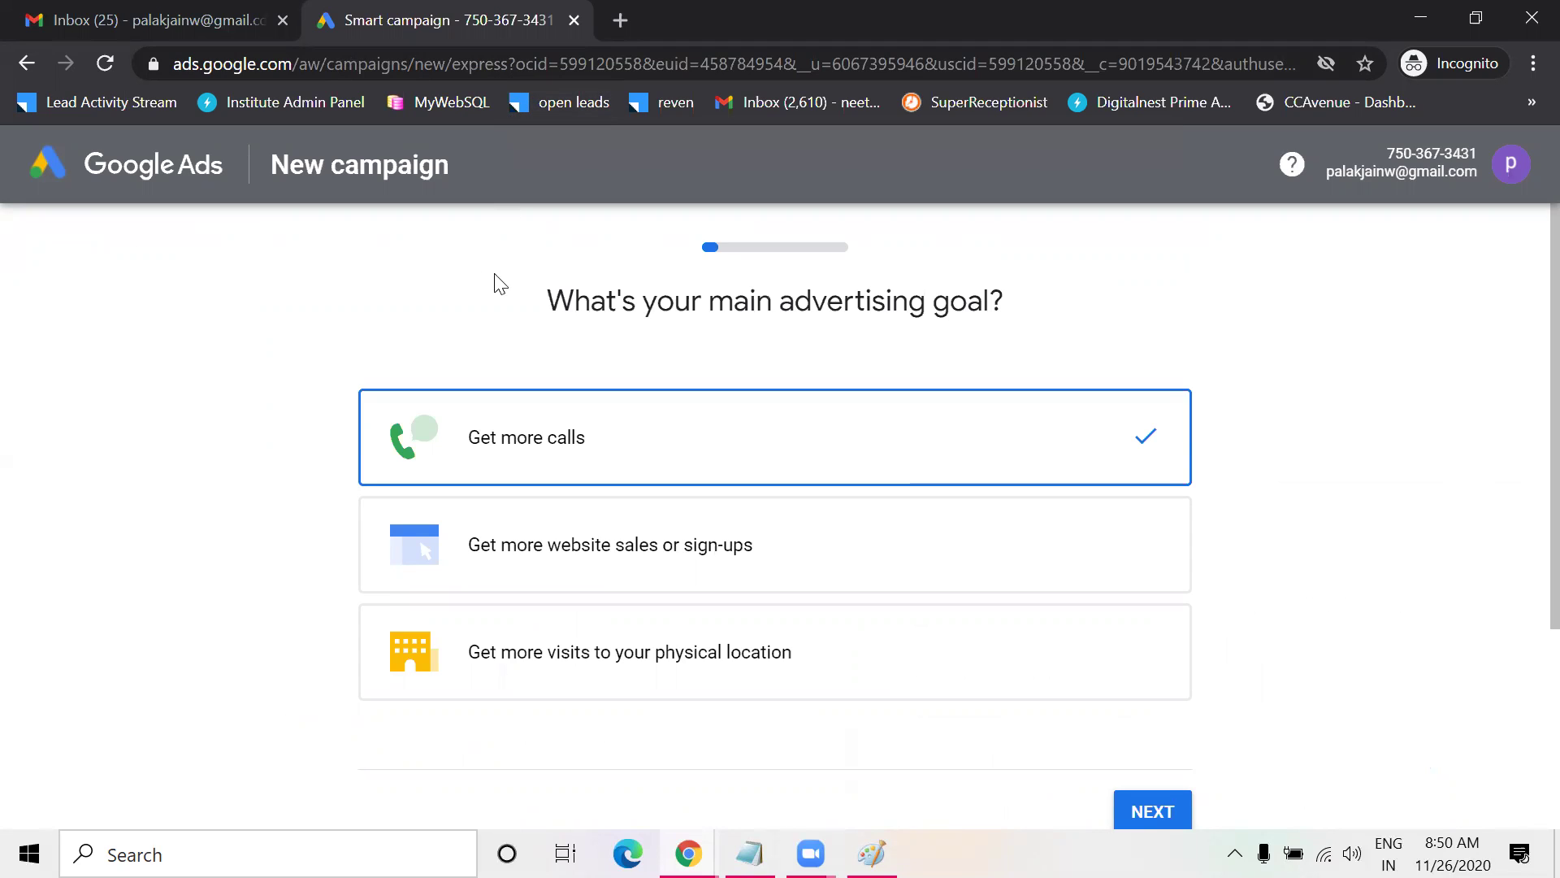
# Switch the new campaign setup to Expert Mode
pyautogui.scroll(-2, 575, 317)
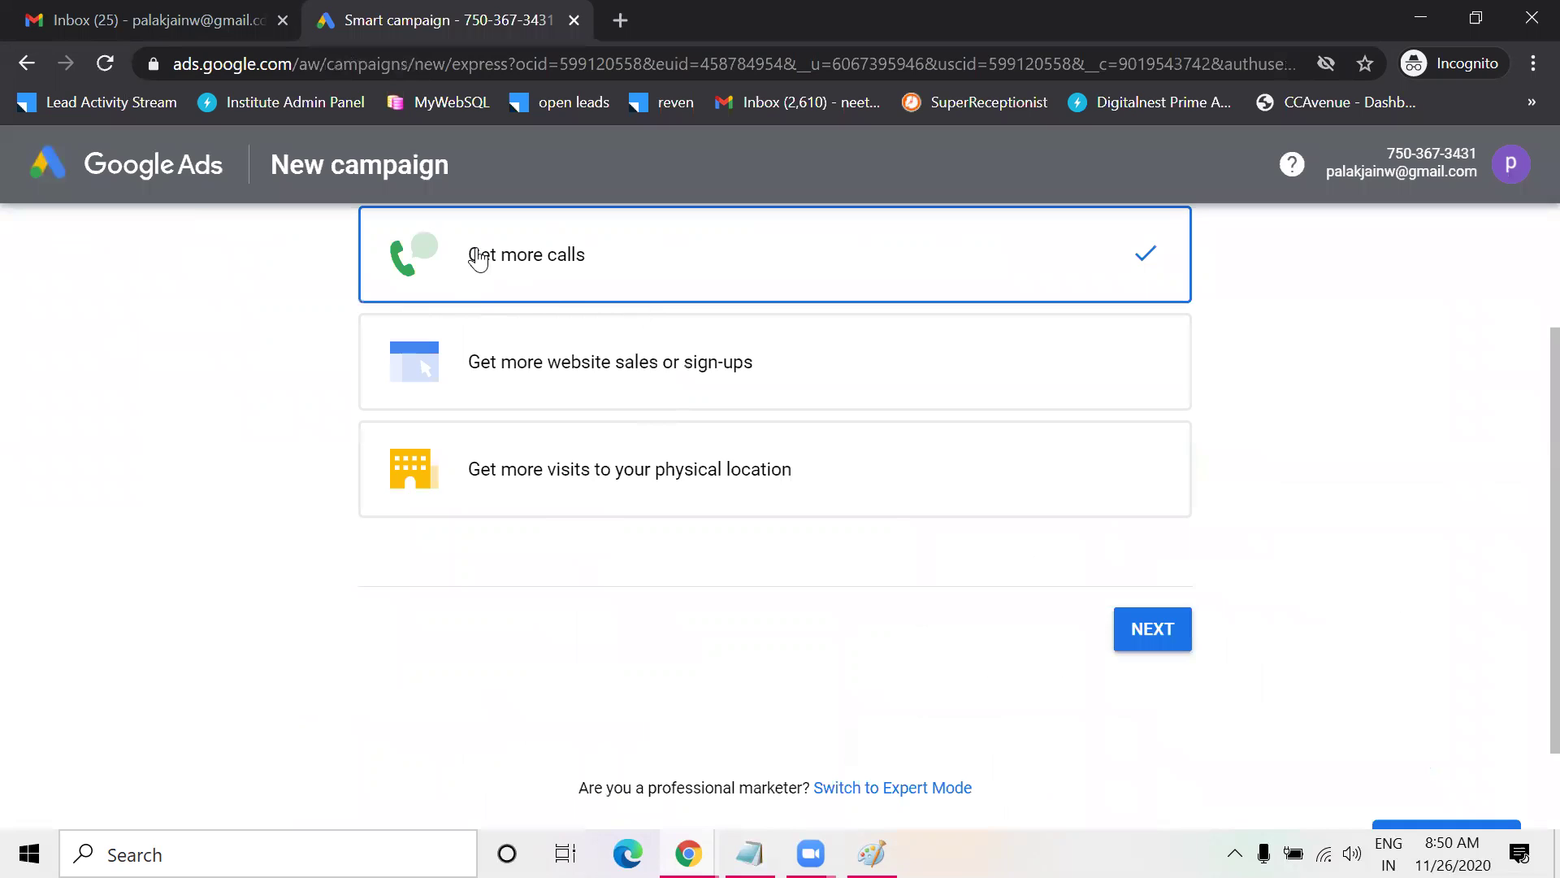
pyautogui.scroll(-2, 754, 792)
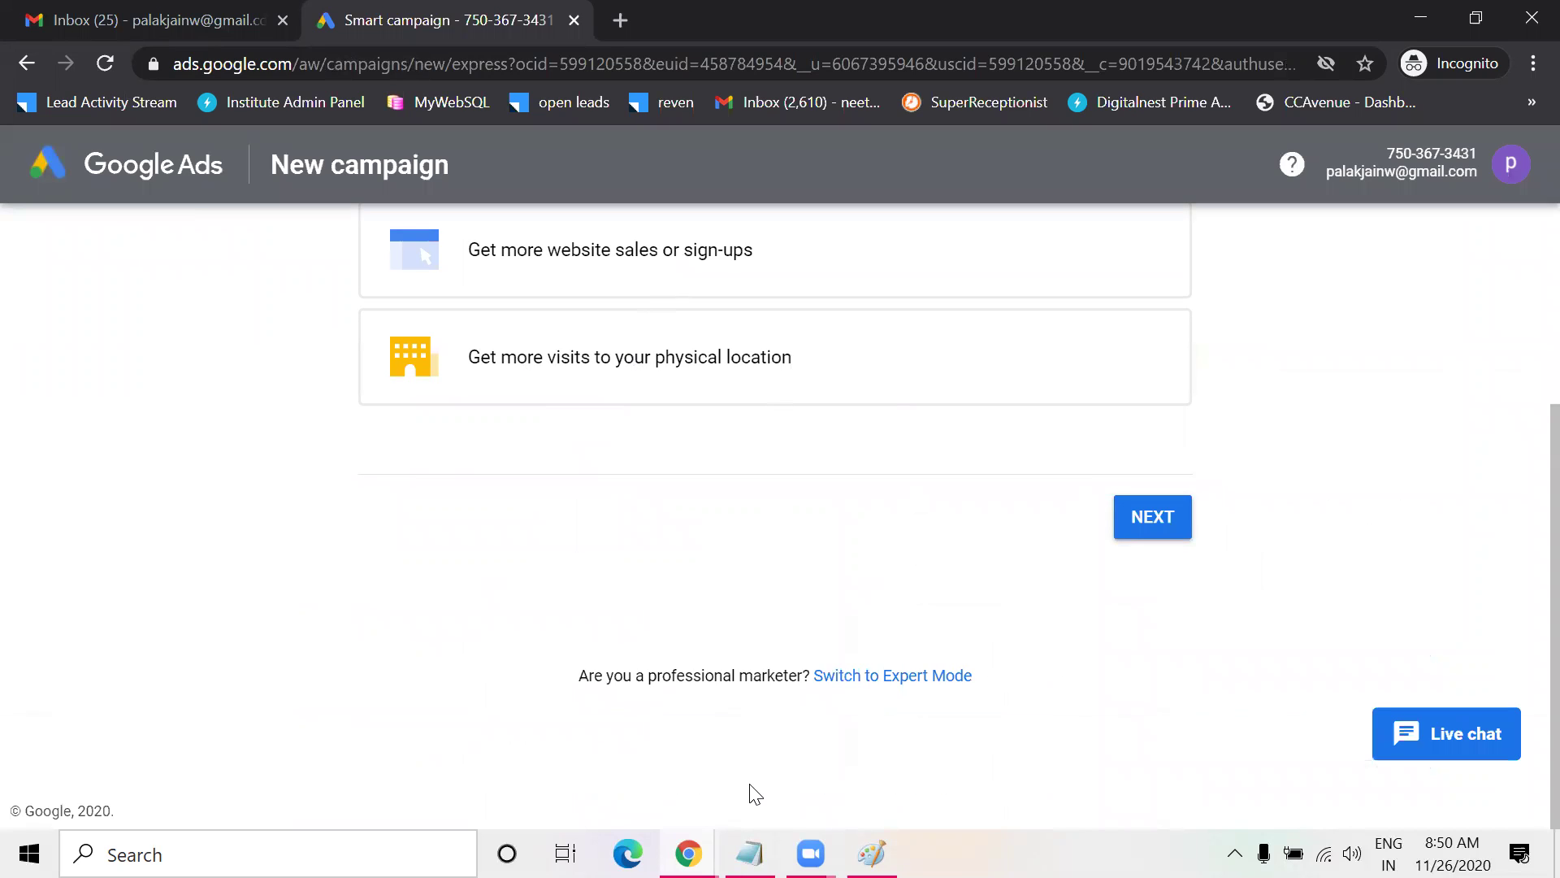
pyautogui.click(871, 676)
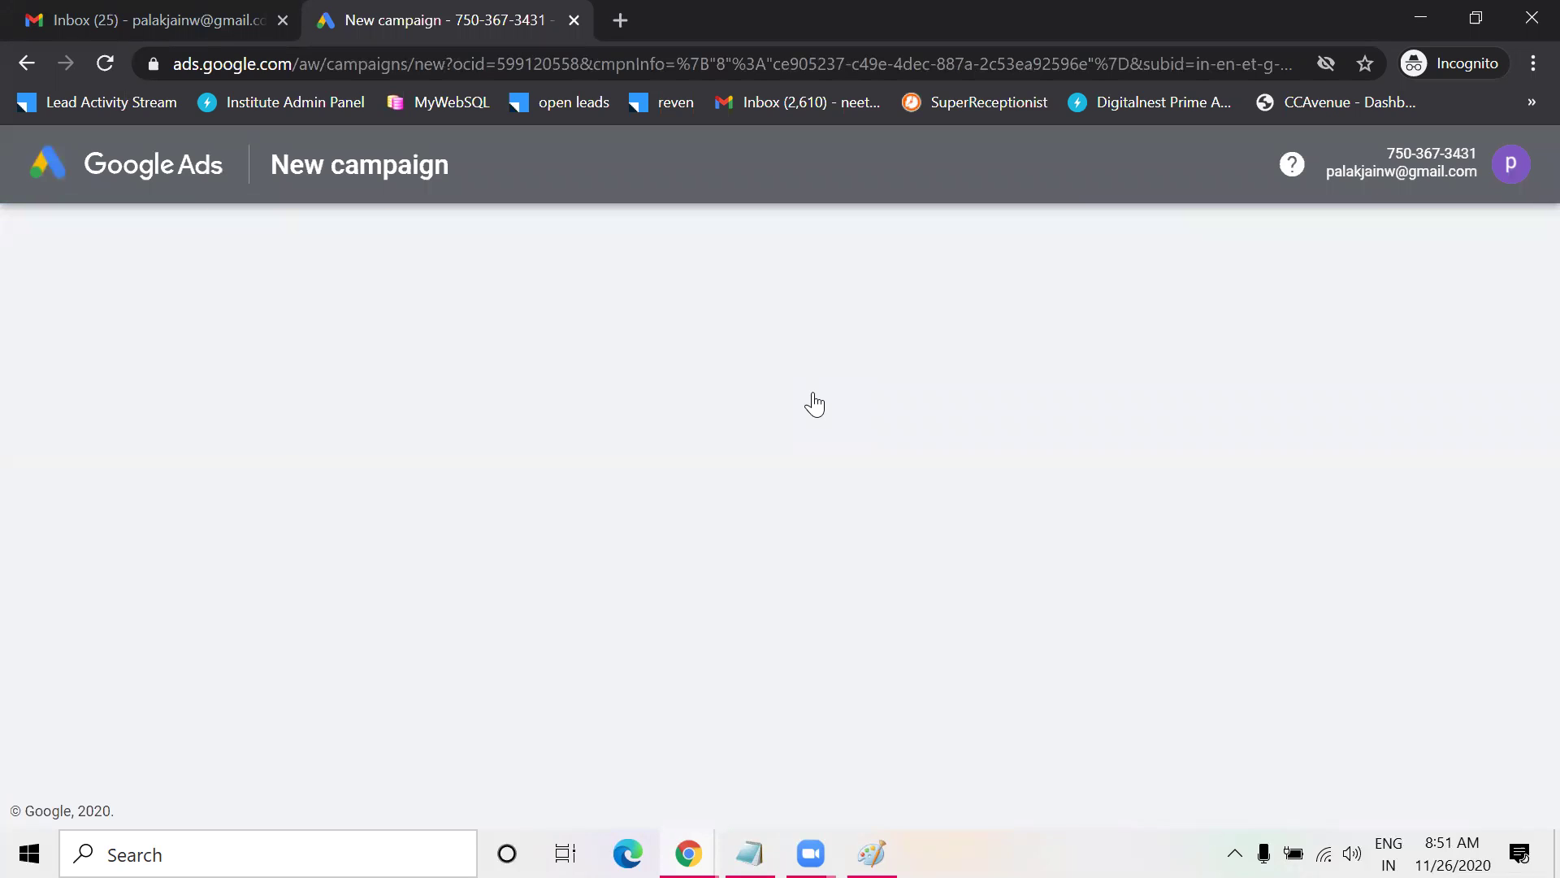
# Create the account without a campaign, submitting India as billing country, (GMT+05:30) India Time, and Indian Rupee as currency
pyautogui.scroll(-2, 815, 408)
pyautogui.scroll(2, 821, 412)
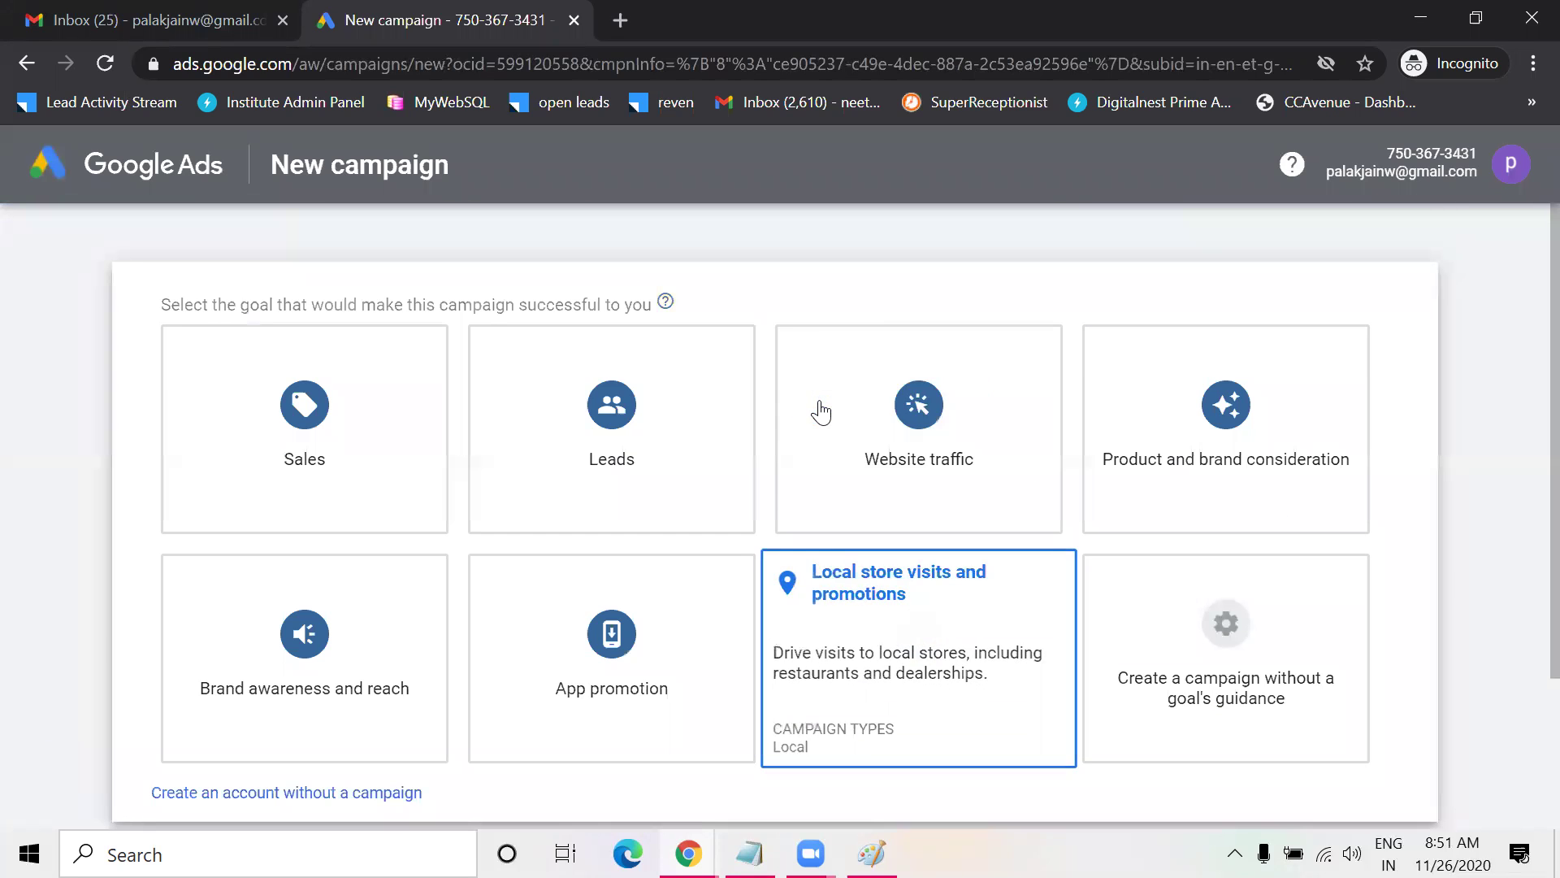
pyautogui.scroll(-2, 881, 471)
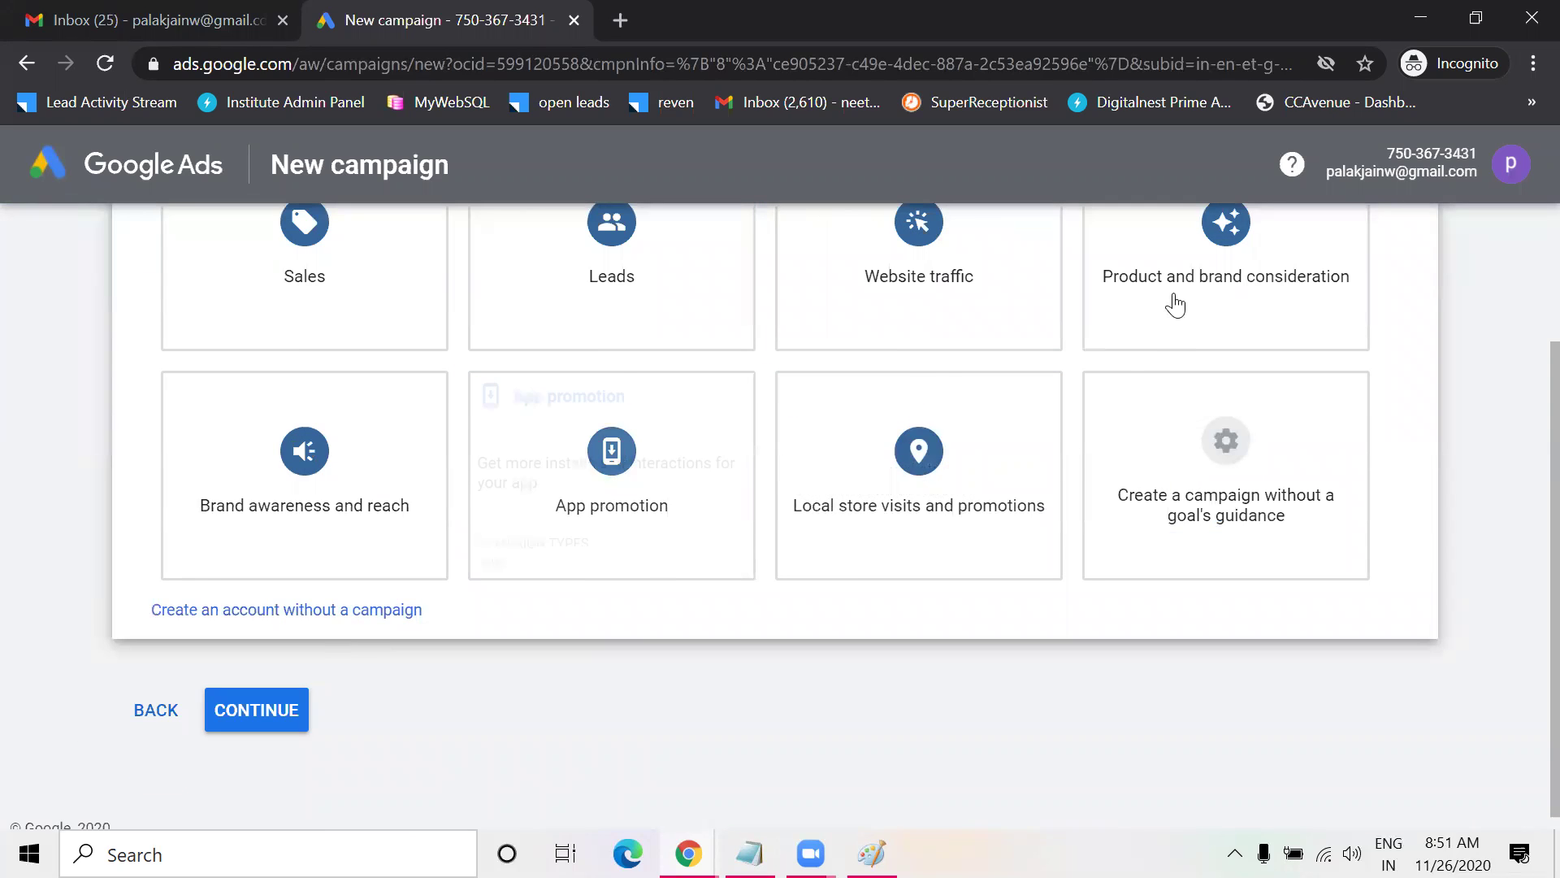
pyautogui.scroll(1, 1171, 303)
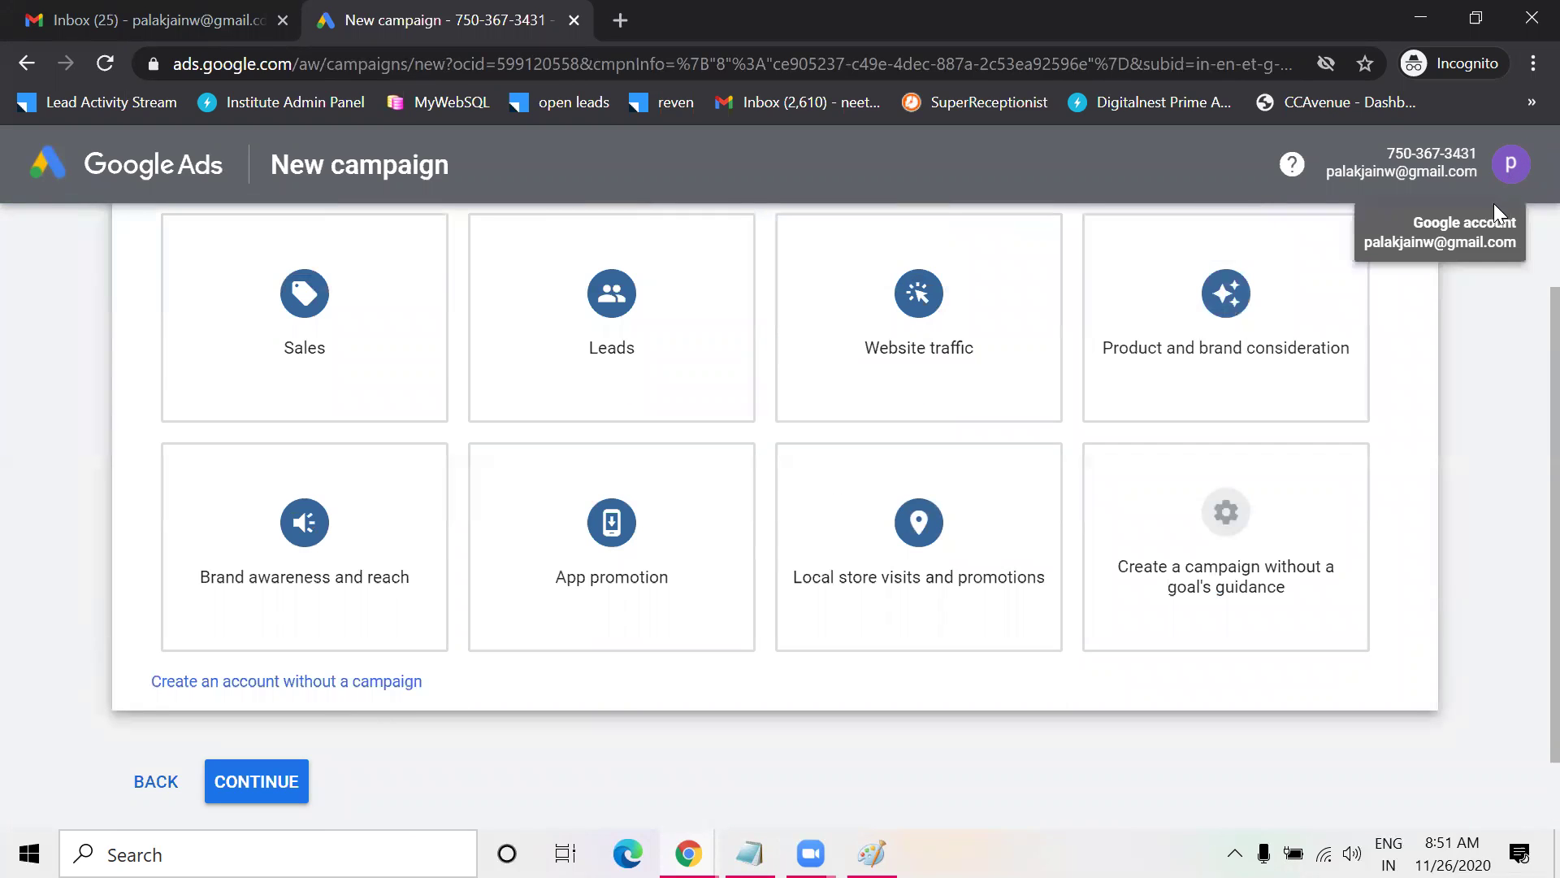
pyautogui.click(333, 683)
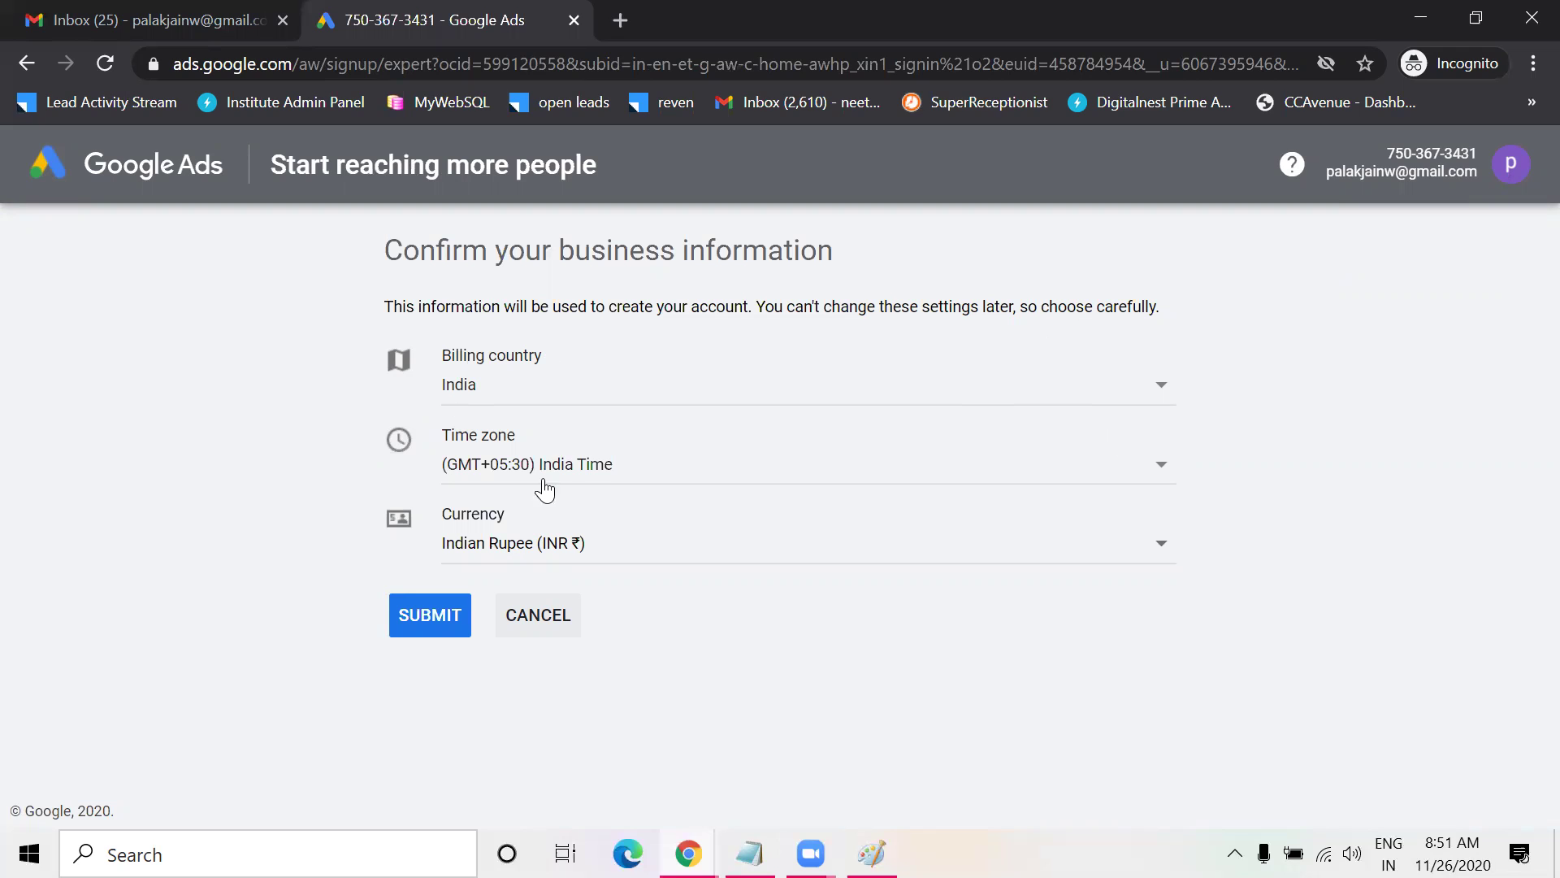
pyautogui.click(431, 628)
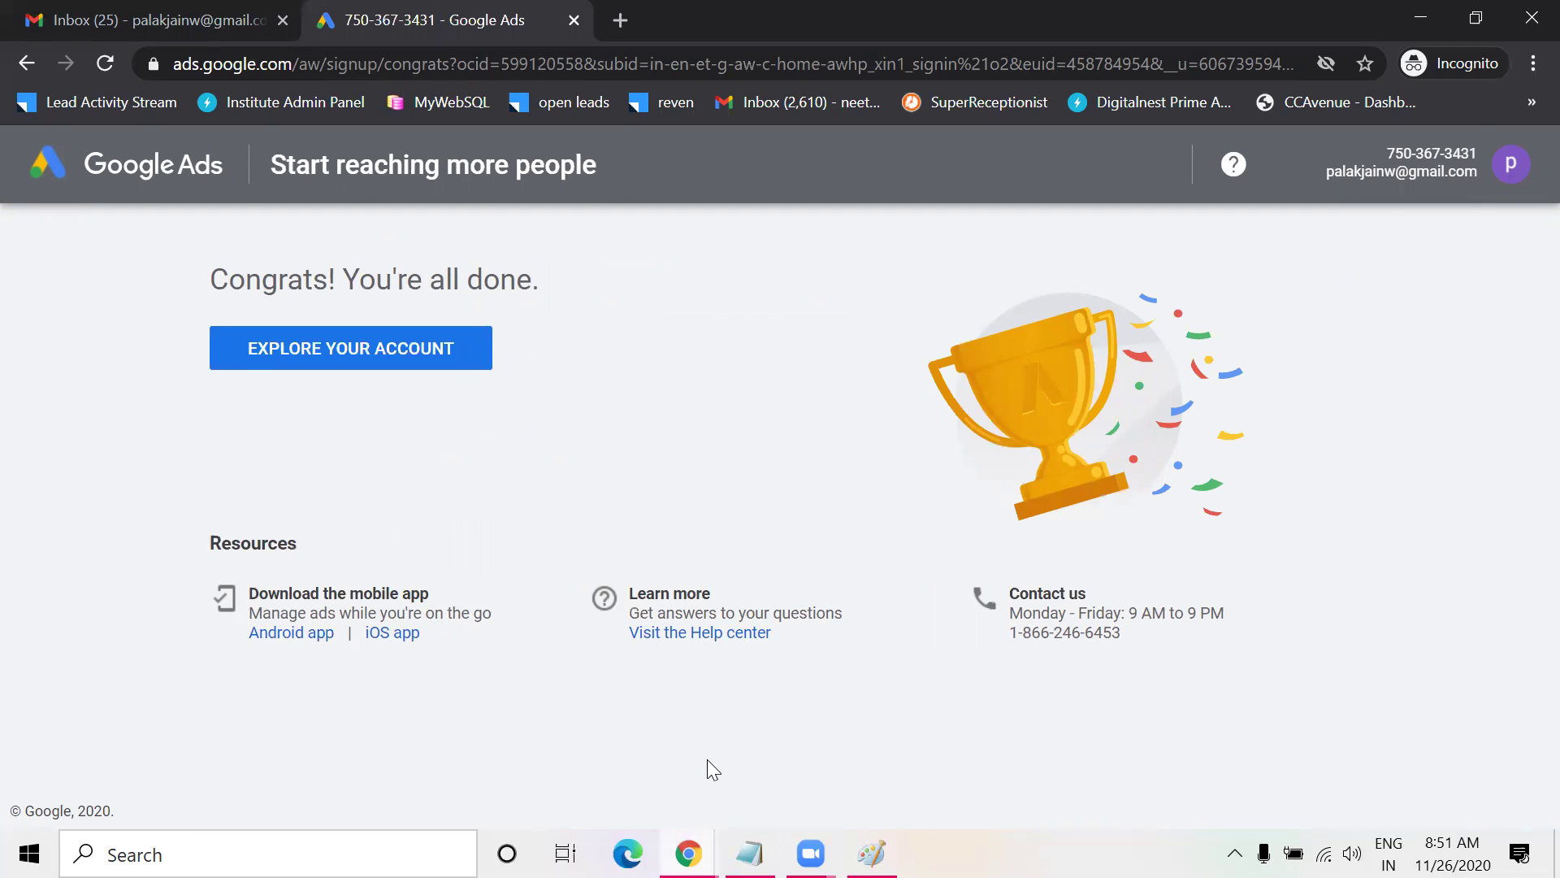
# In the Notepad notes, list "Account", "Campaign", "Ad group", "Keywords" and "Ads" on separate lines below "Display", and minimize the notes
pyautogui.hotkey('alt', 'Tab')
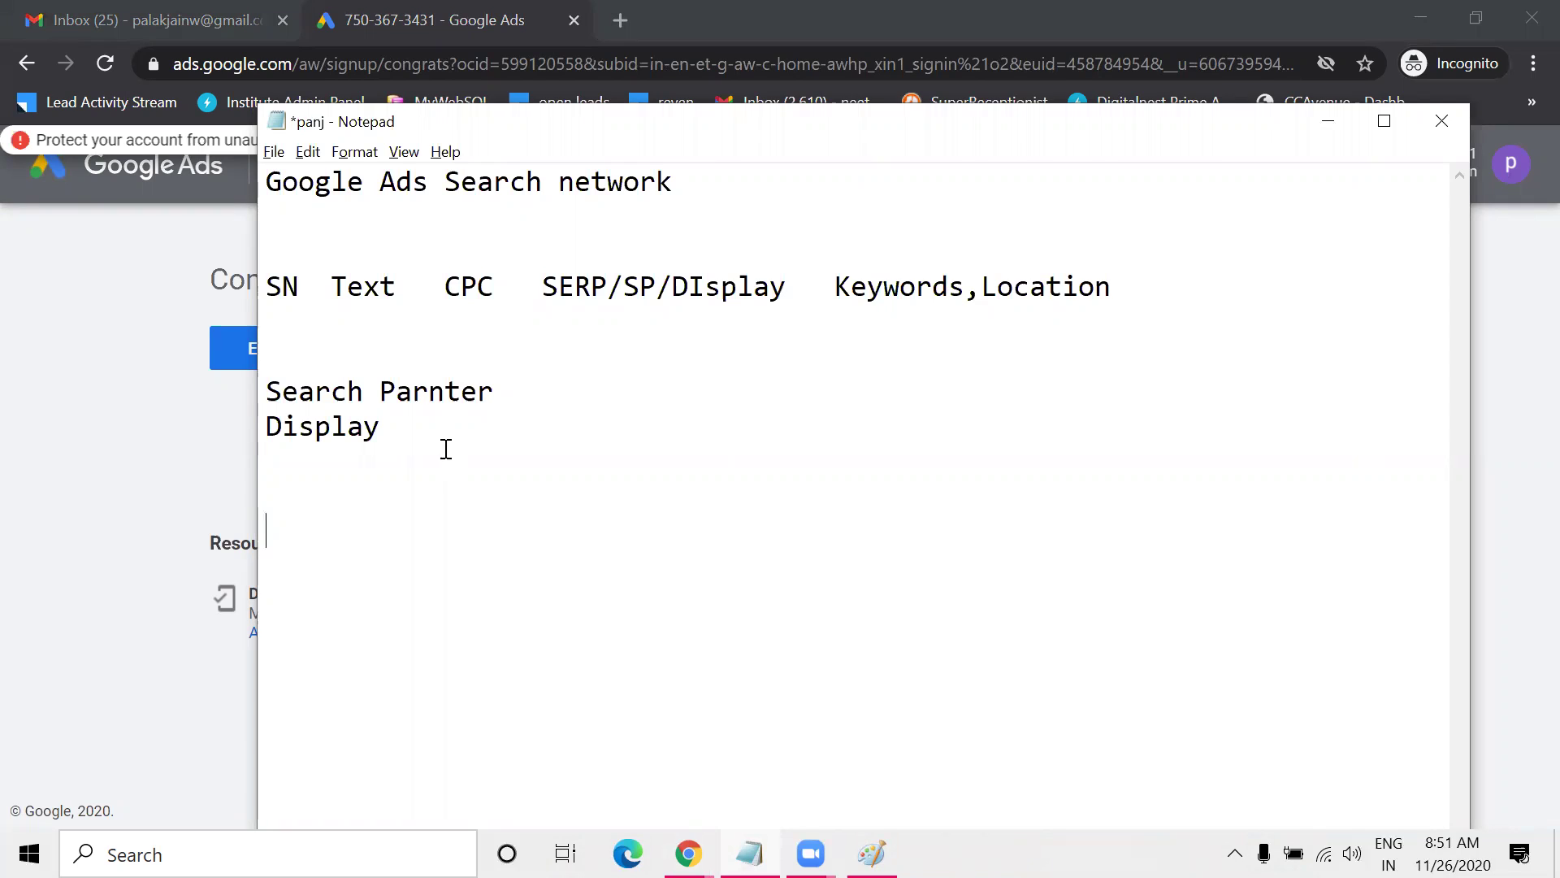
pyautogui.write('Account')
pyautogui.press('Return')
pyautogui.write('Campaign')
pyautogui.press('Return')
pyautogui.write('Ad group')
pyautogui.press('Return')
pyautogui.write('Keywords')
pyautogui.press('Return')
pyautogui.write('Ads')
pyautogui.moveTo(390, 530); pyautogui.dragTo(264, 530)
pyautogui.click(1328, 121)
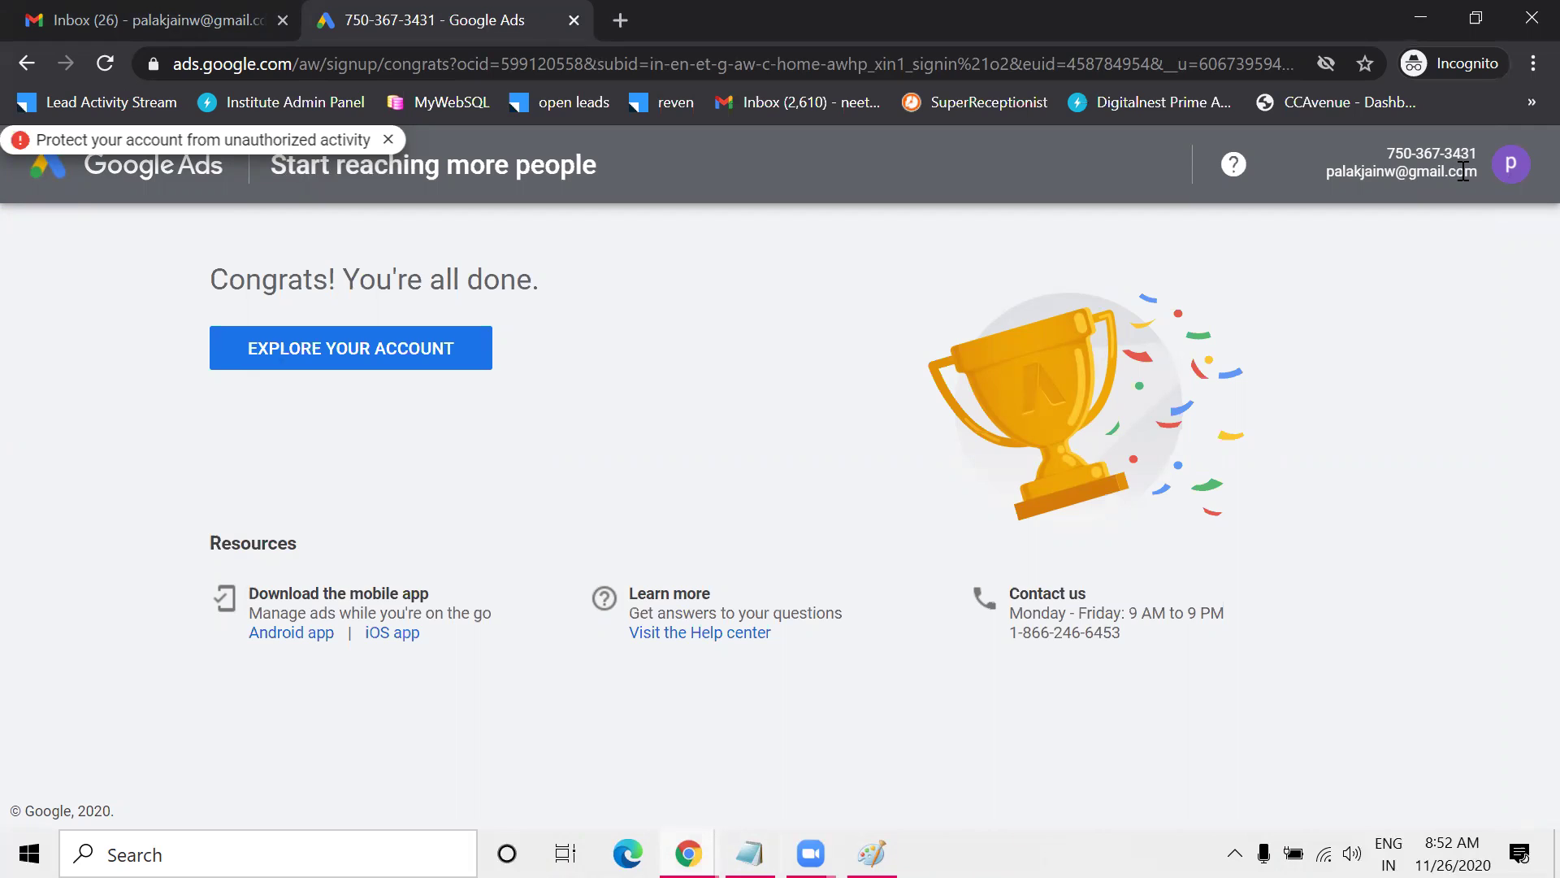
# Explore the newly created account and open its Preferences page from the setup tools
pyautogui.click(346, 355)
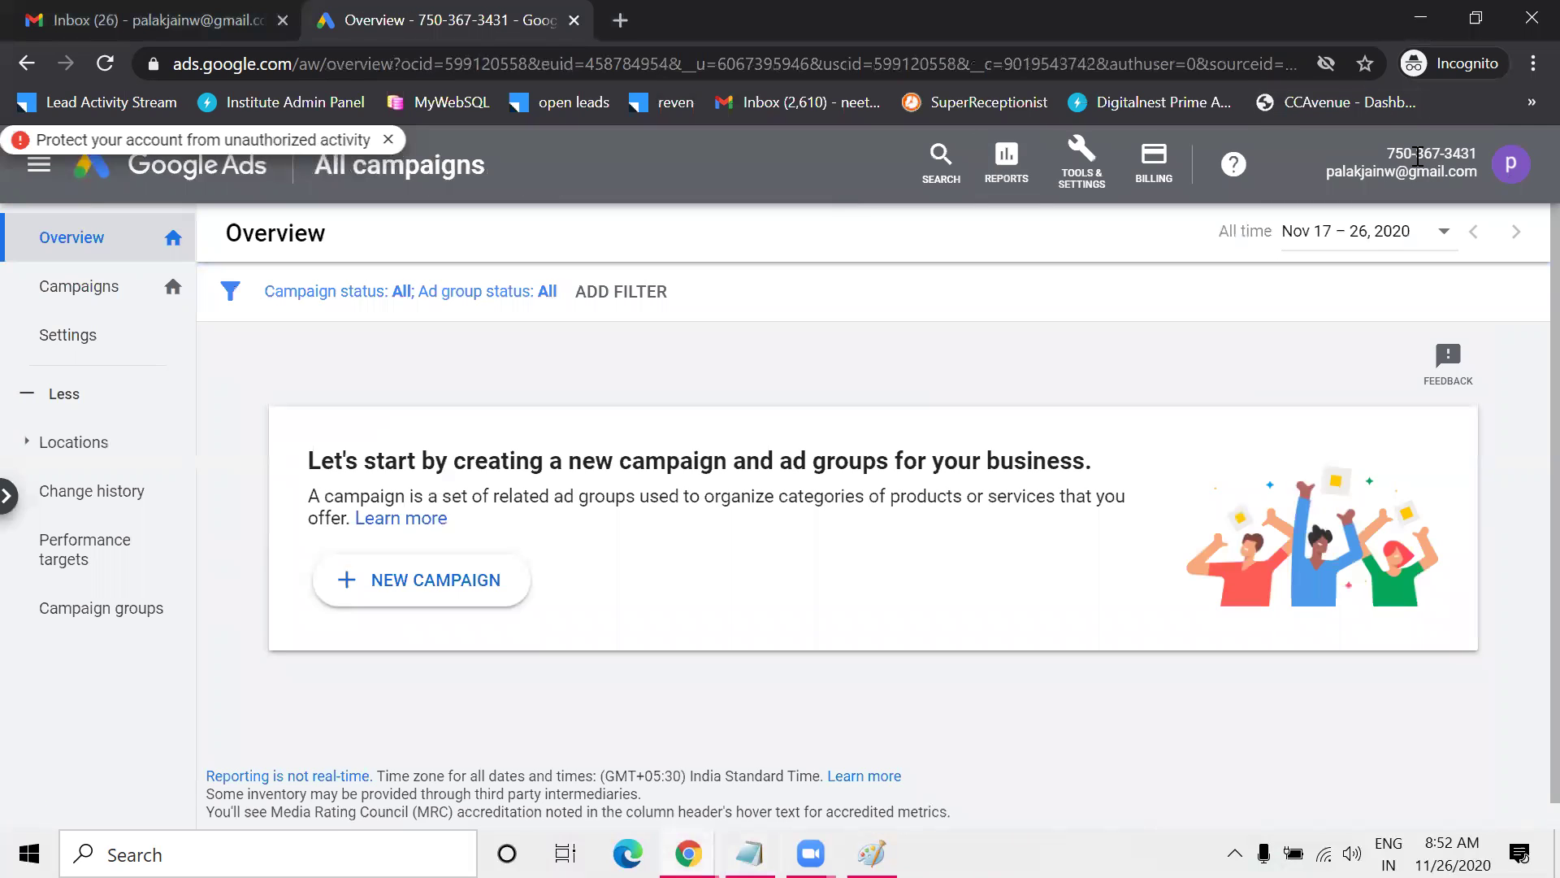
pyautogui.click(1083, 170)
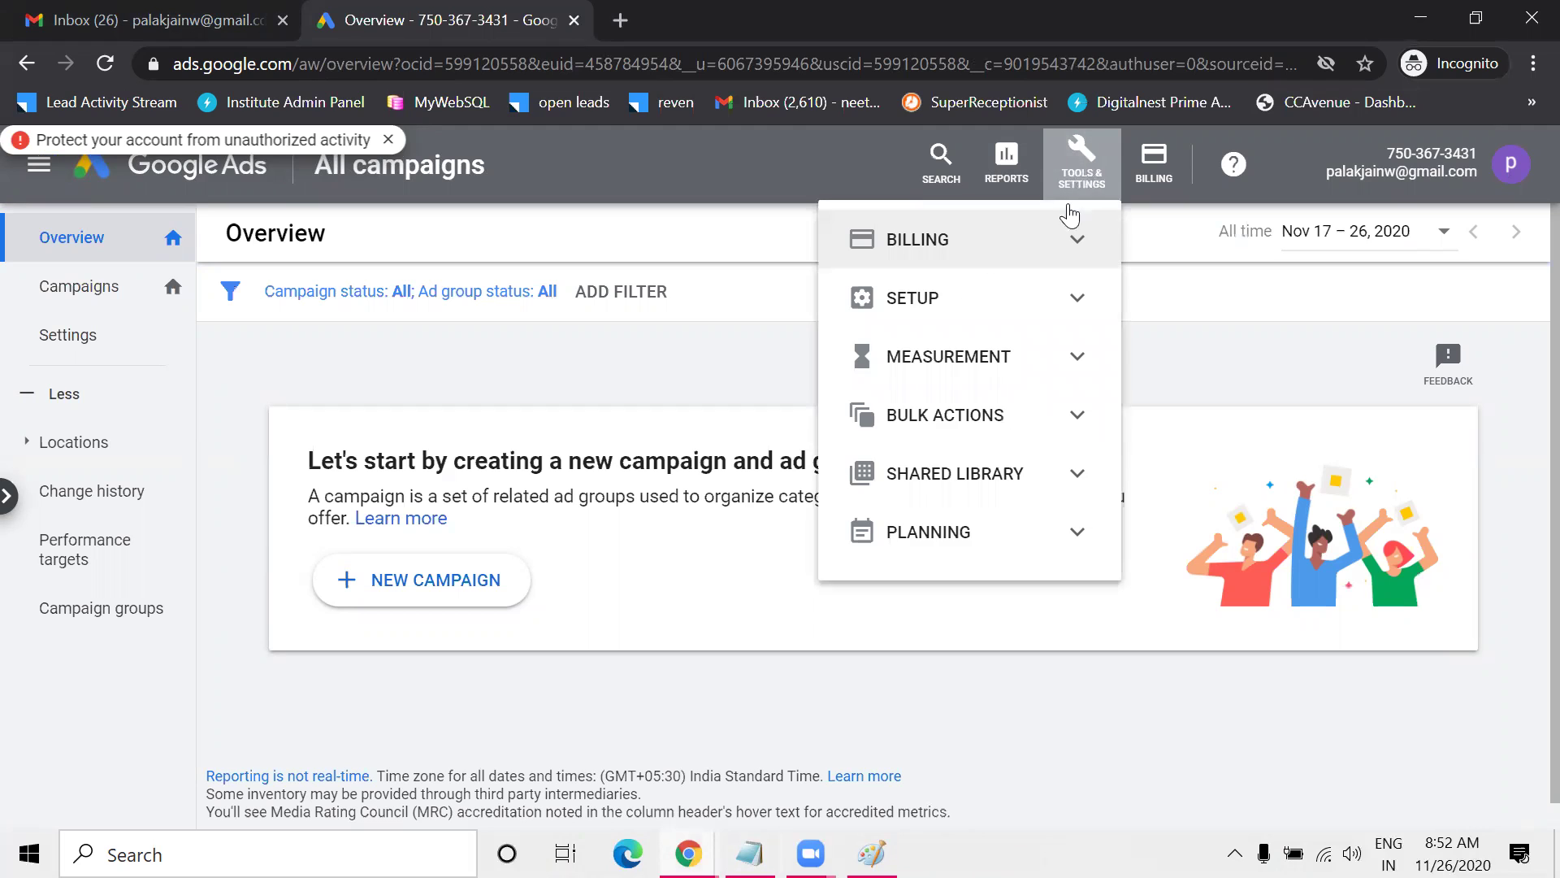
pyautogui.click(1085, 301)
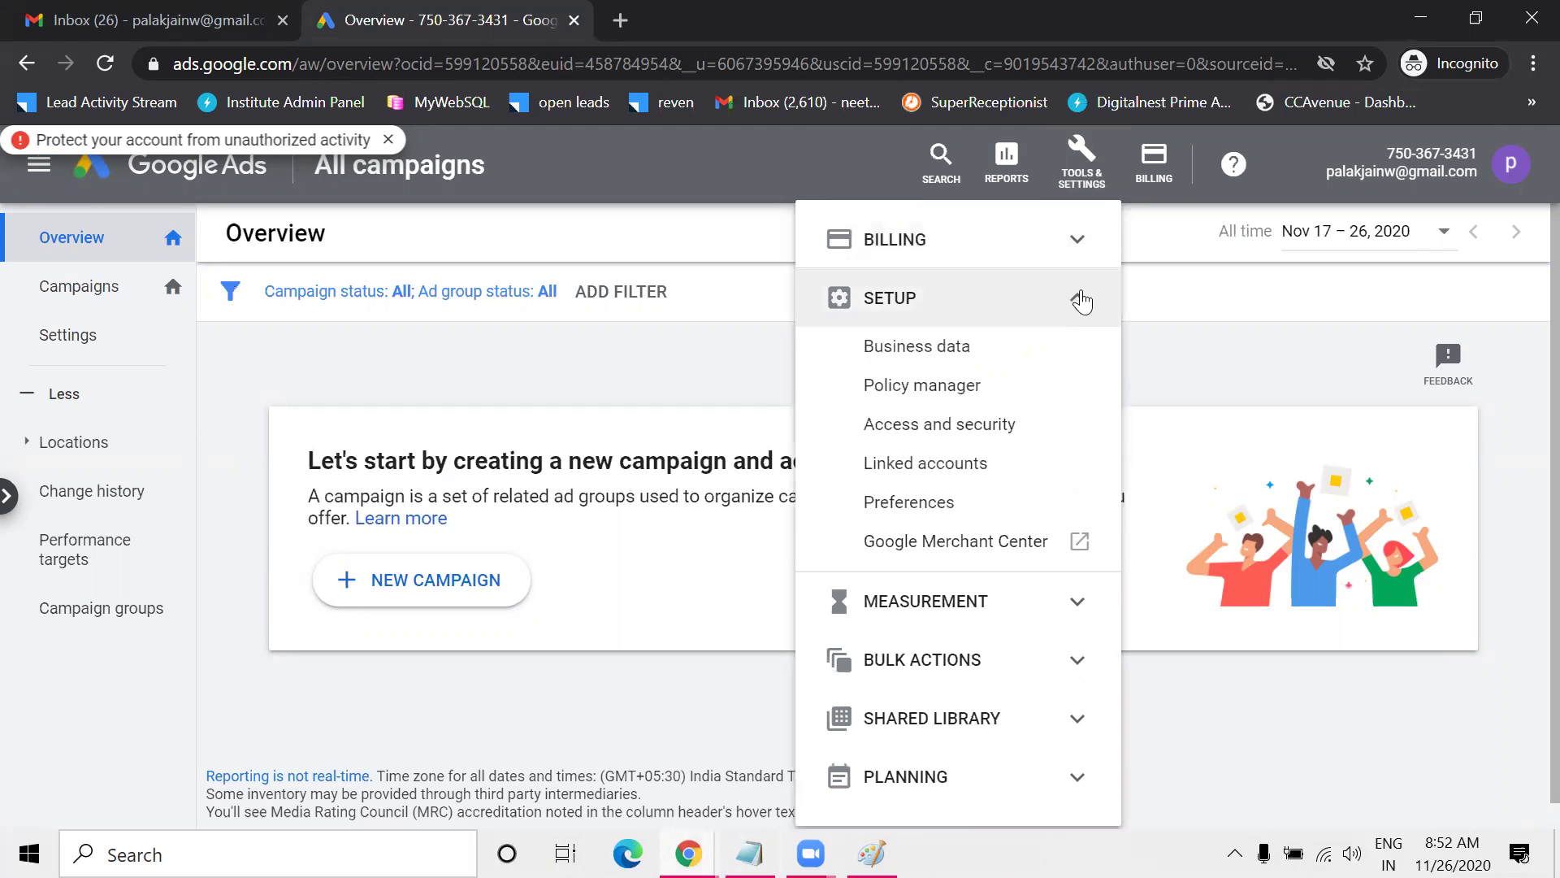
pyautogui.click(923, 508)
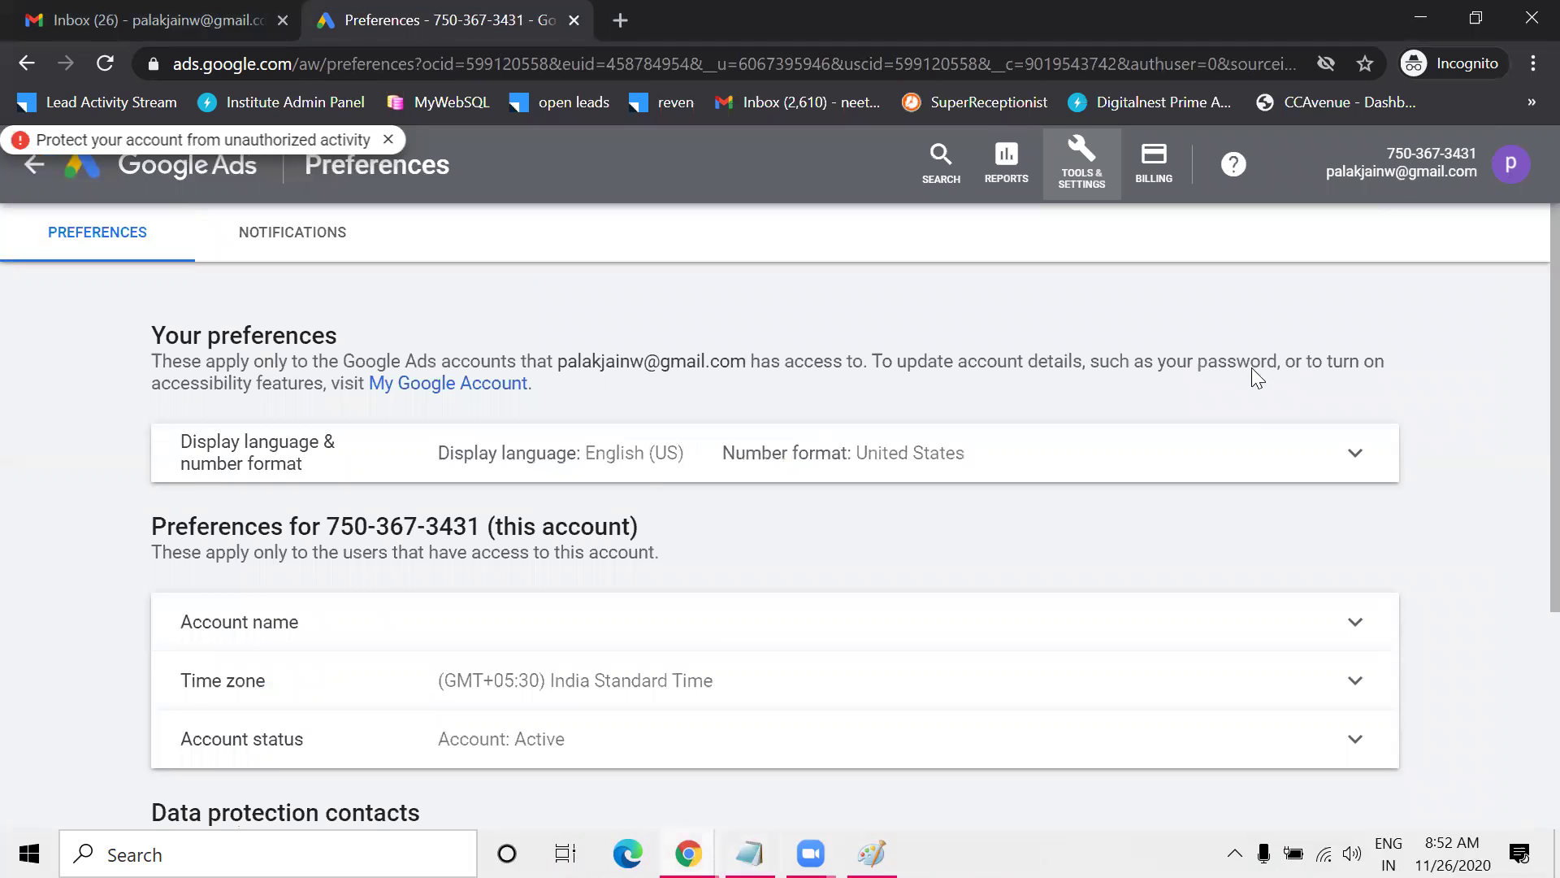
# Name the Google Ads account "ODMT Account" and save the change
pyautogui.scroll(-2, 1257, 378)
pyautogui.click(1352, 439)
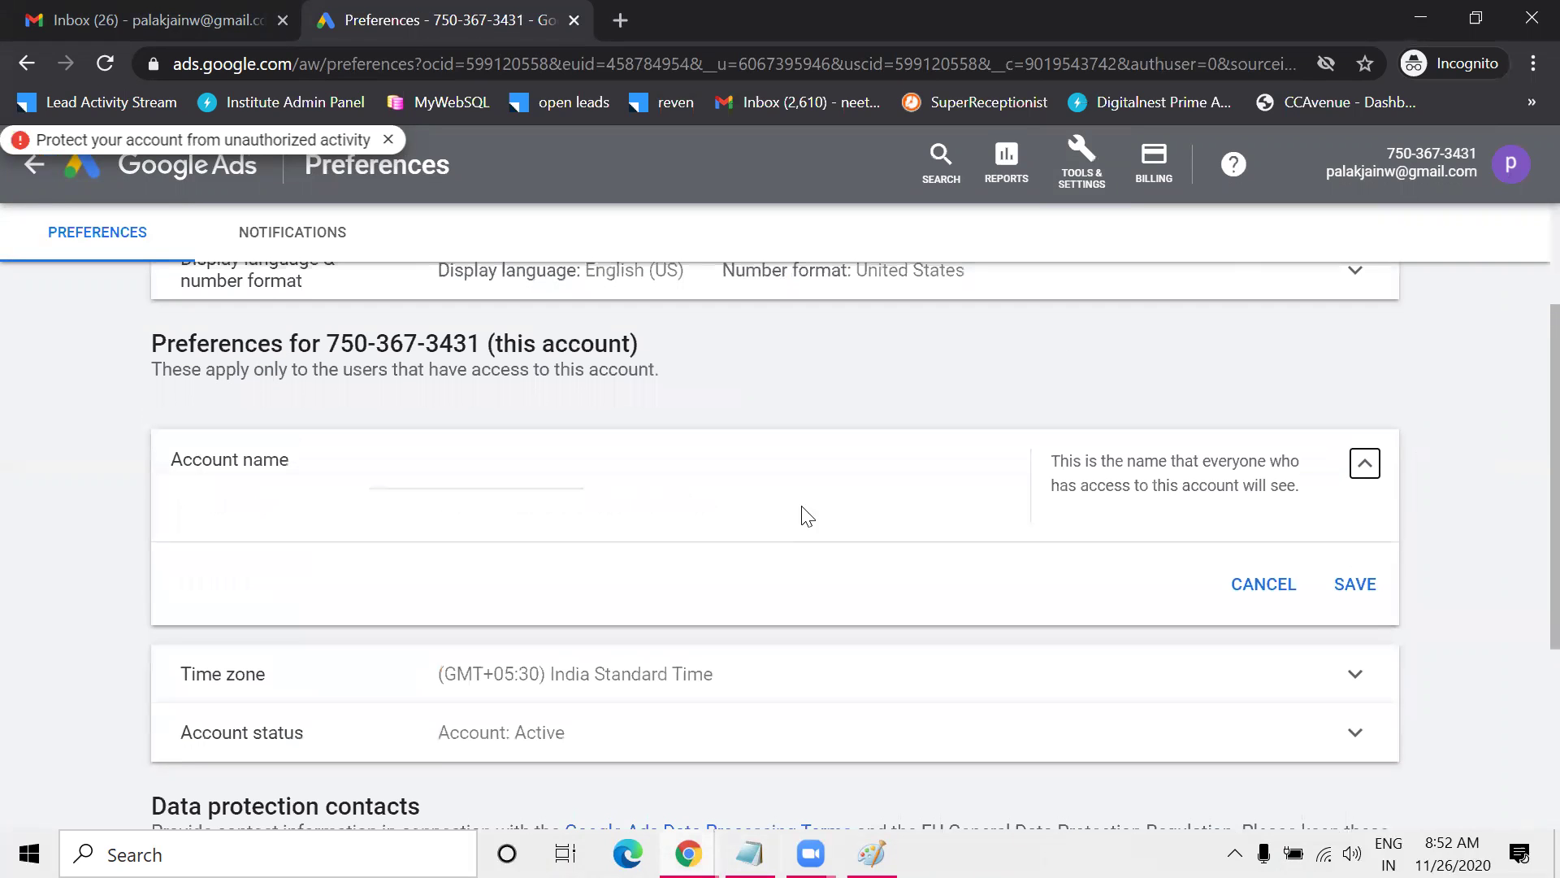
pyautogui.click(482, 477)
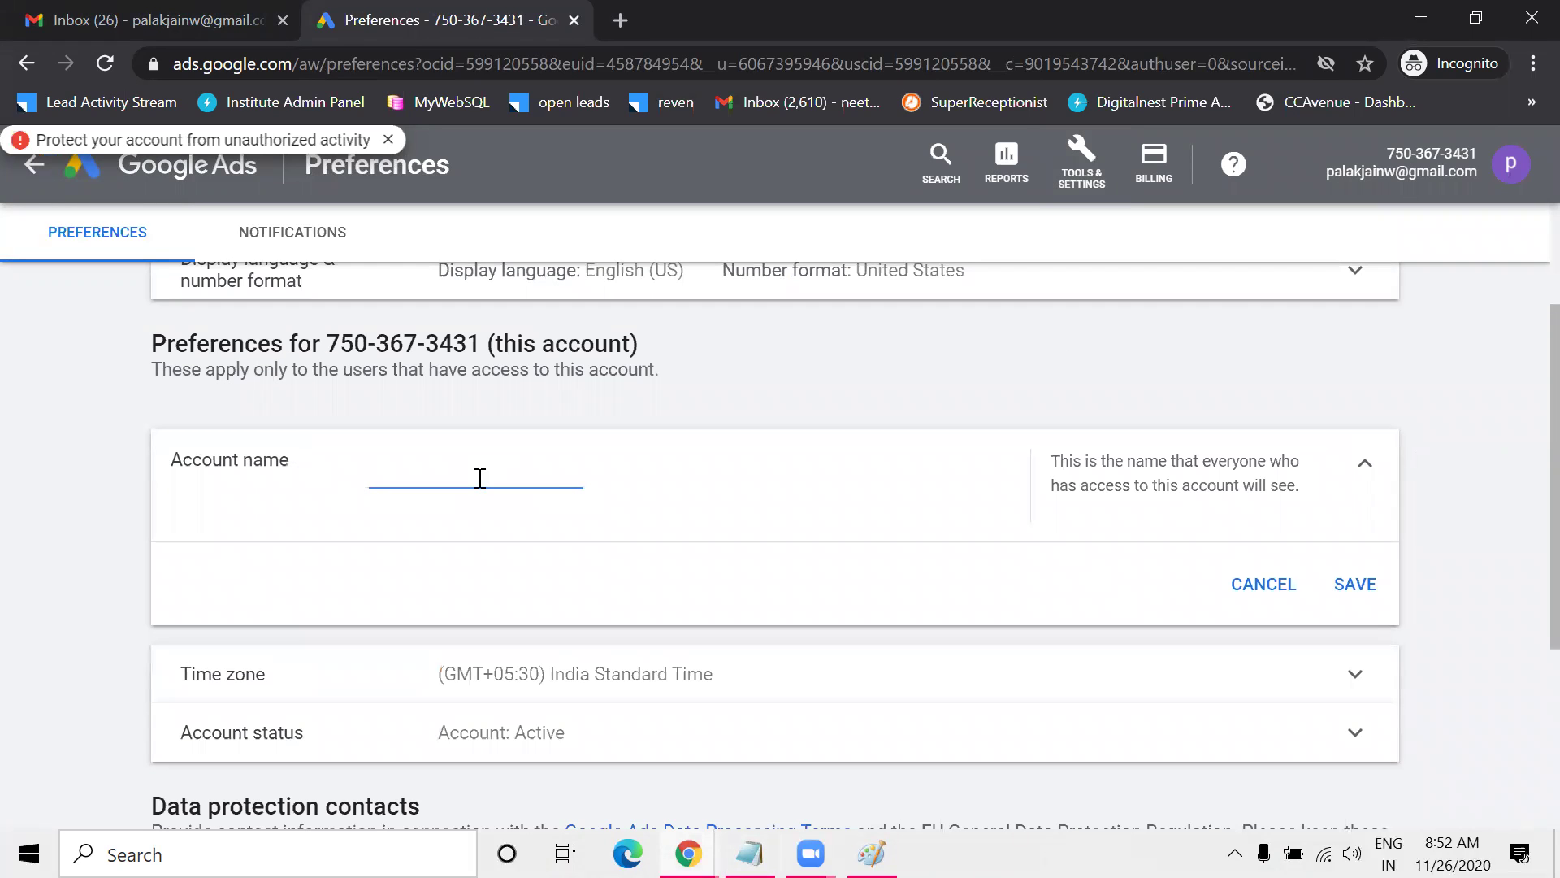
pyautogui.write('Te')
pyautogui.write('ODM')
pyautogui.write('T Acc')
pyautogui.write('ount')
pyautogui.click(1343, 589)
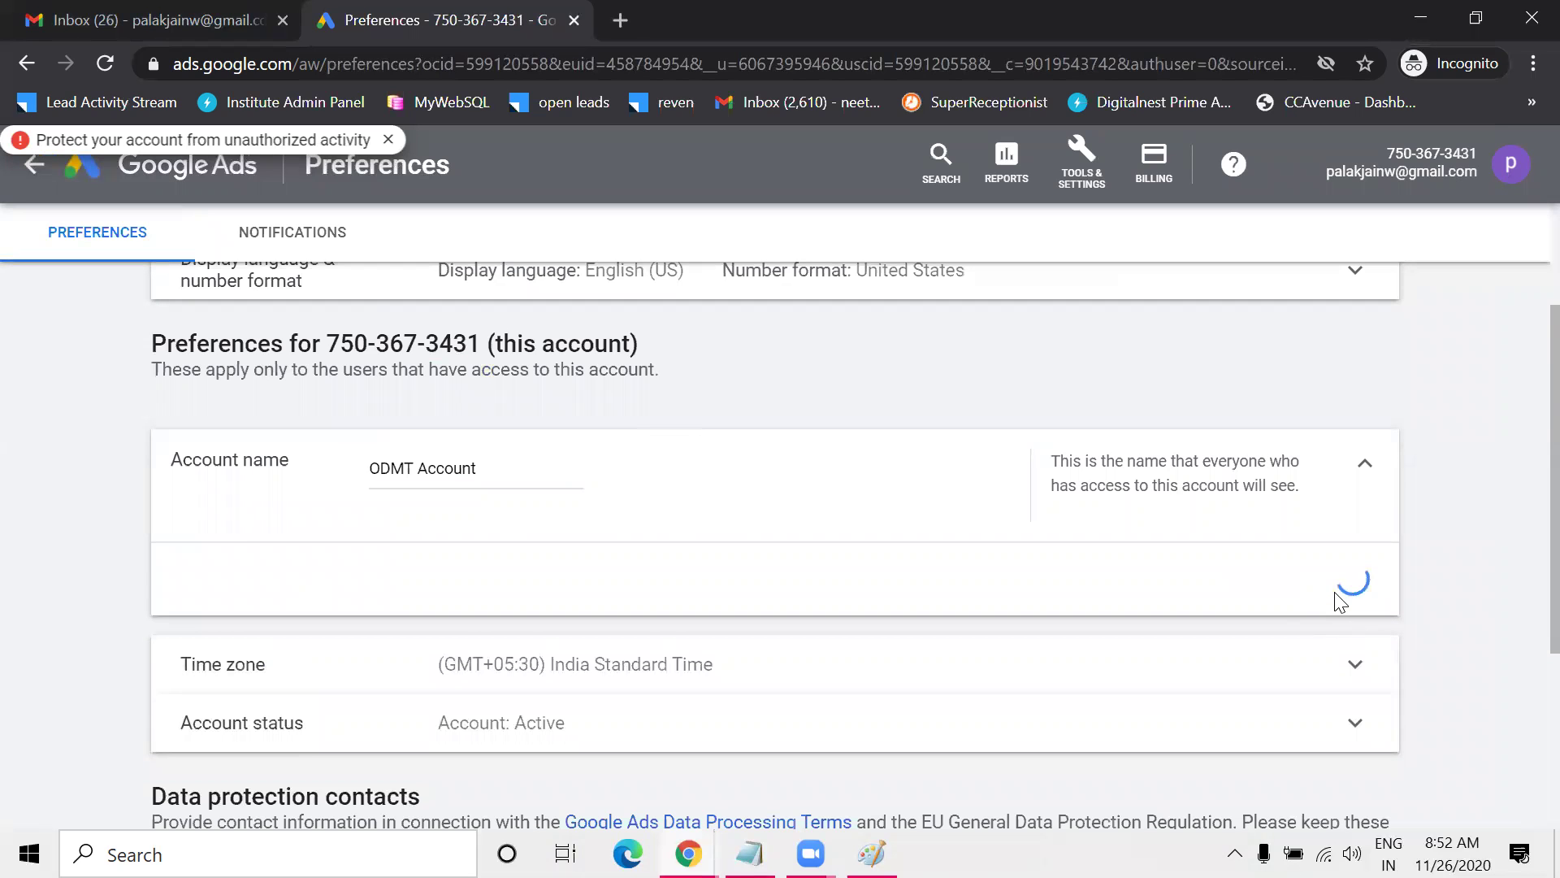
pyautogui.scroll(2, 427, 357)
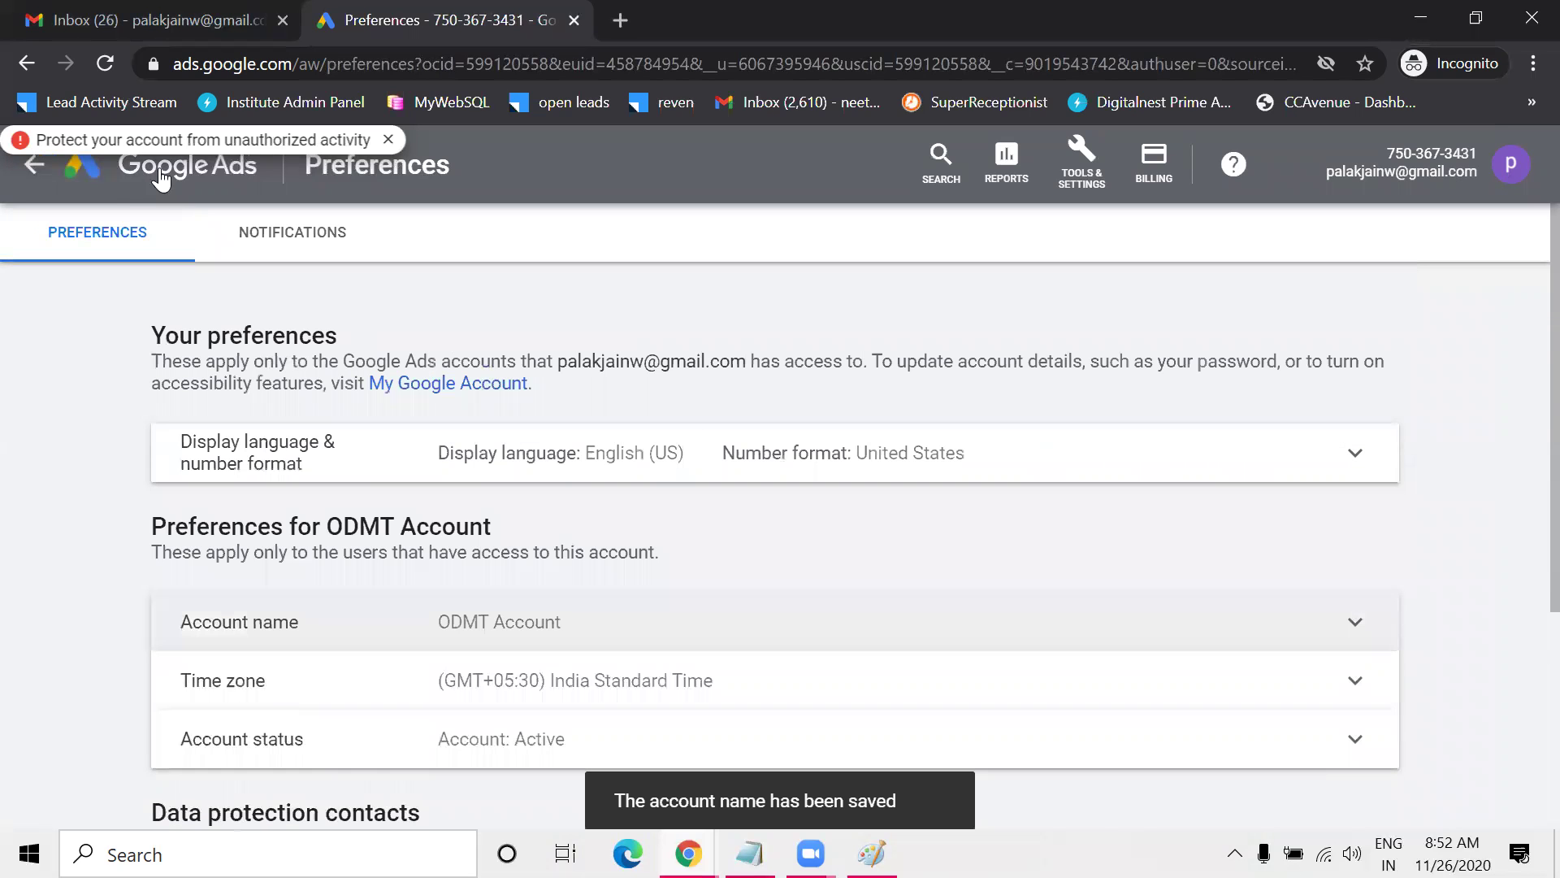
# Return to the campaigns overview, reload the page, and look at the profile's list of Google Ads accounts
pyautogui.click(169, 177)
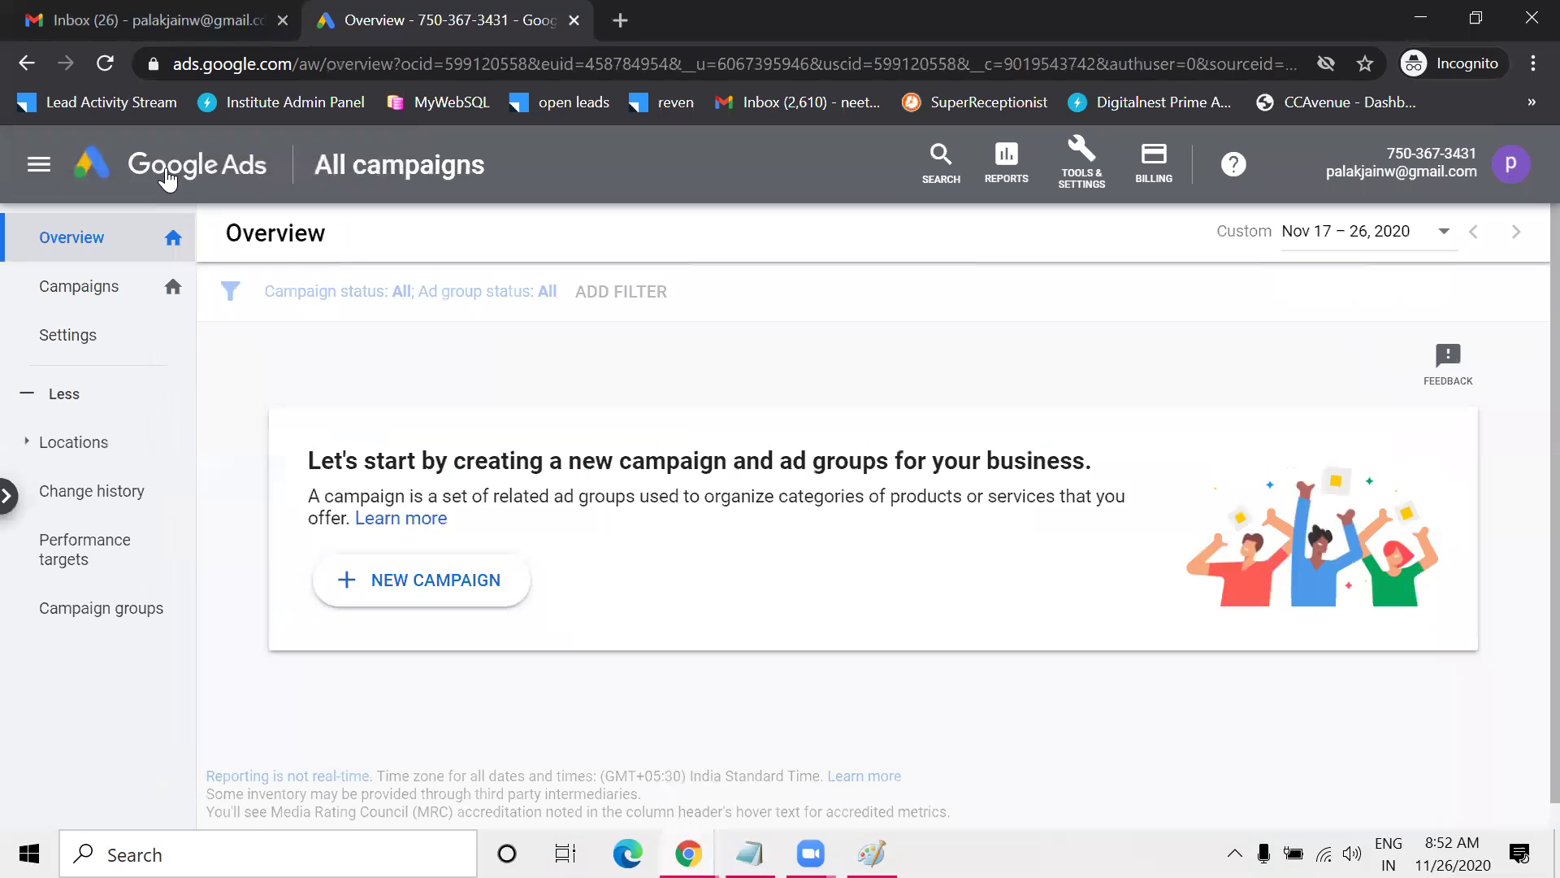
pyautogui.click(104, 63)
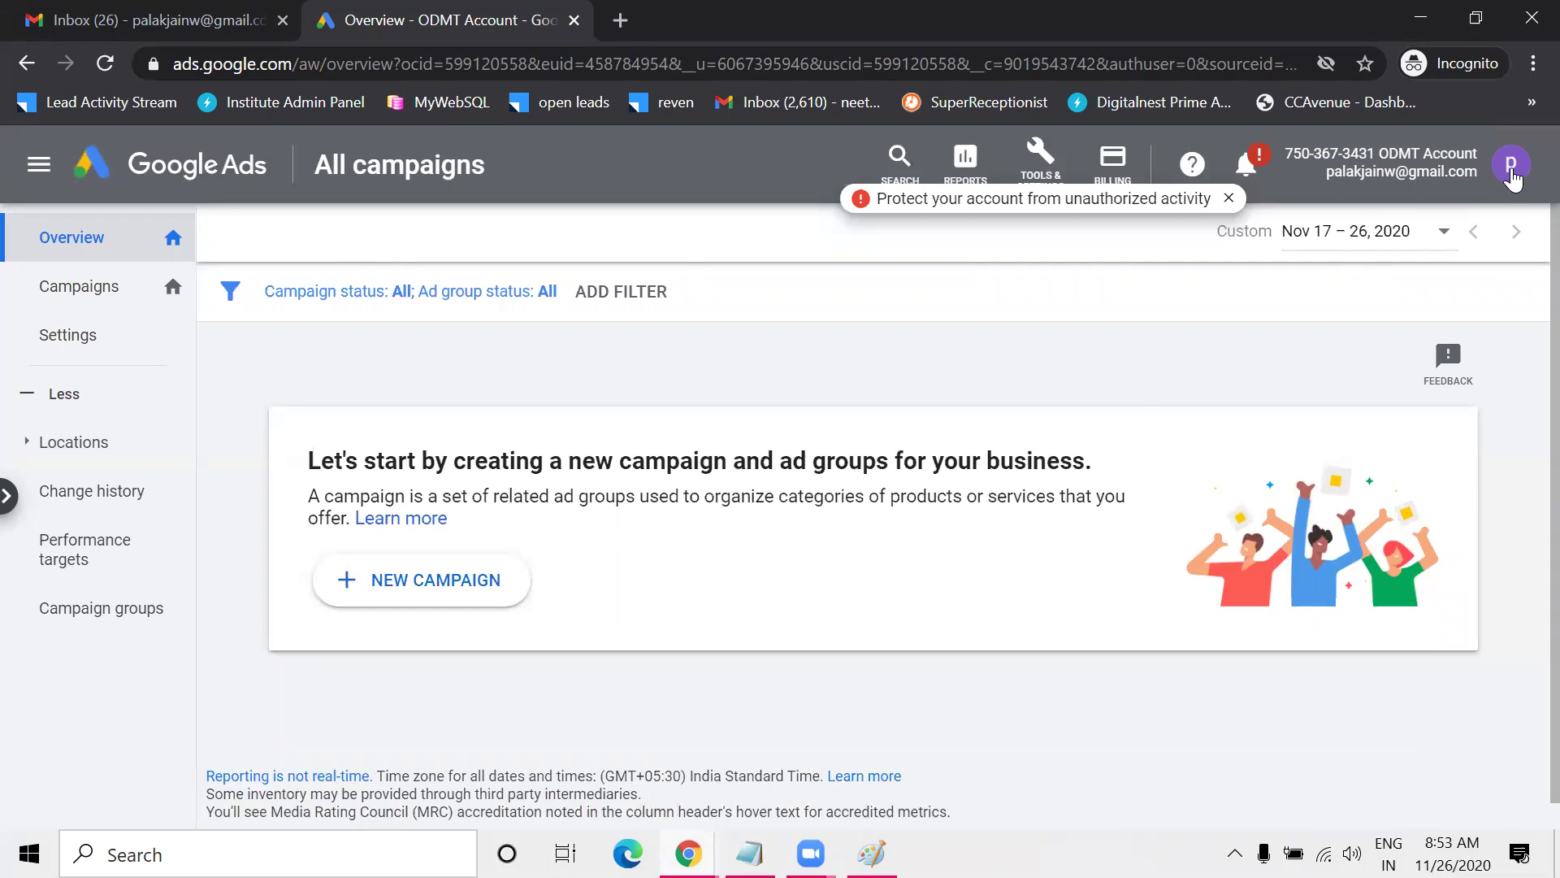
pyautogui.click(1510, 171)
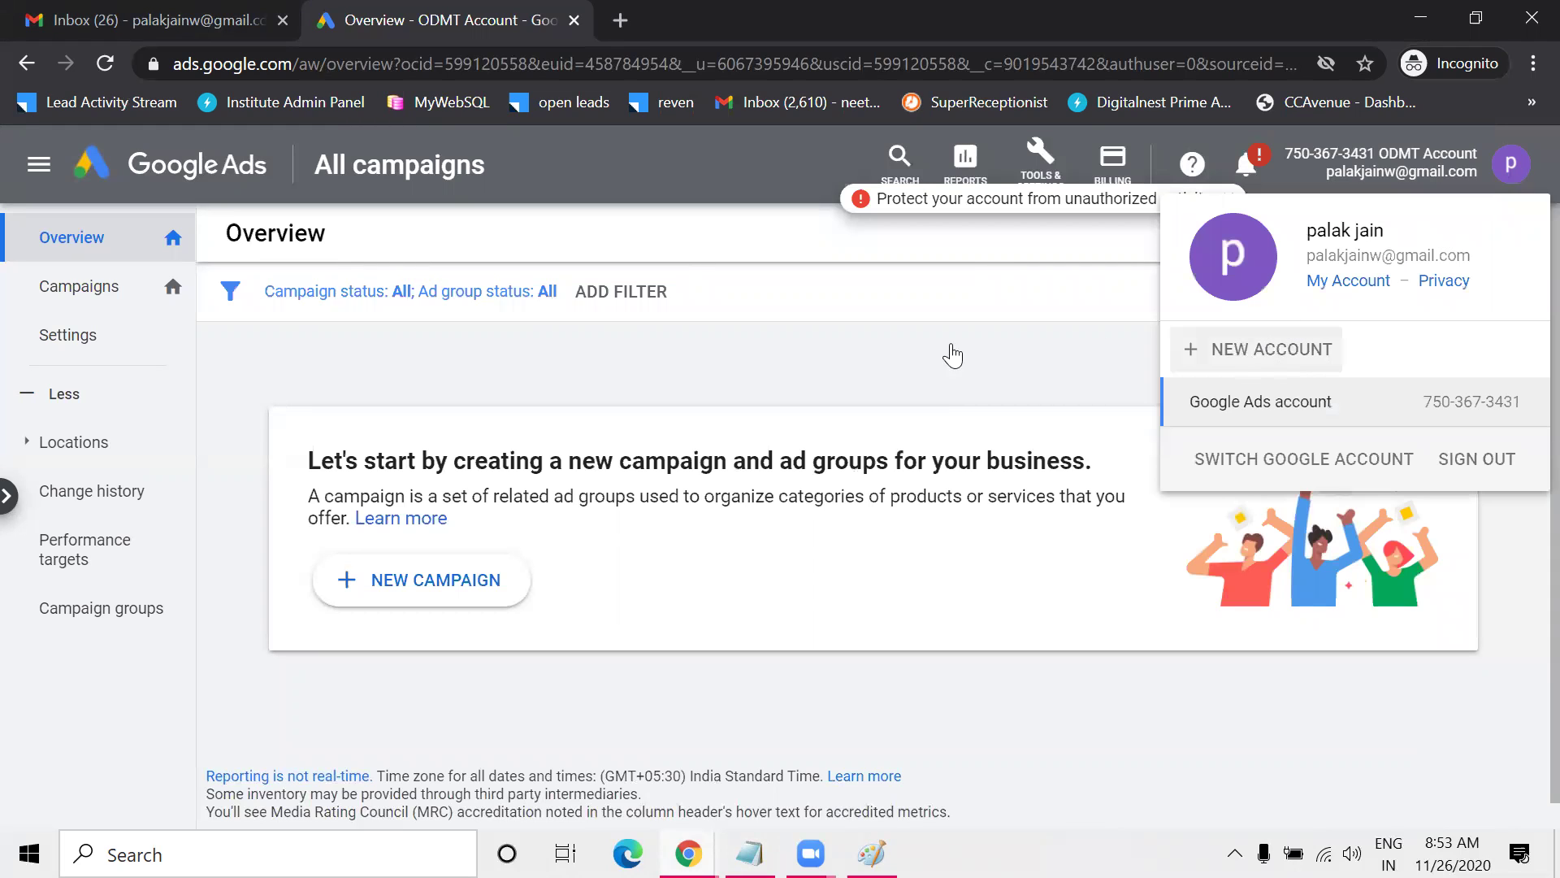
pyautogui.click(870, 356)
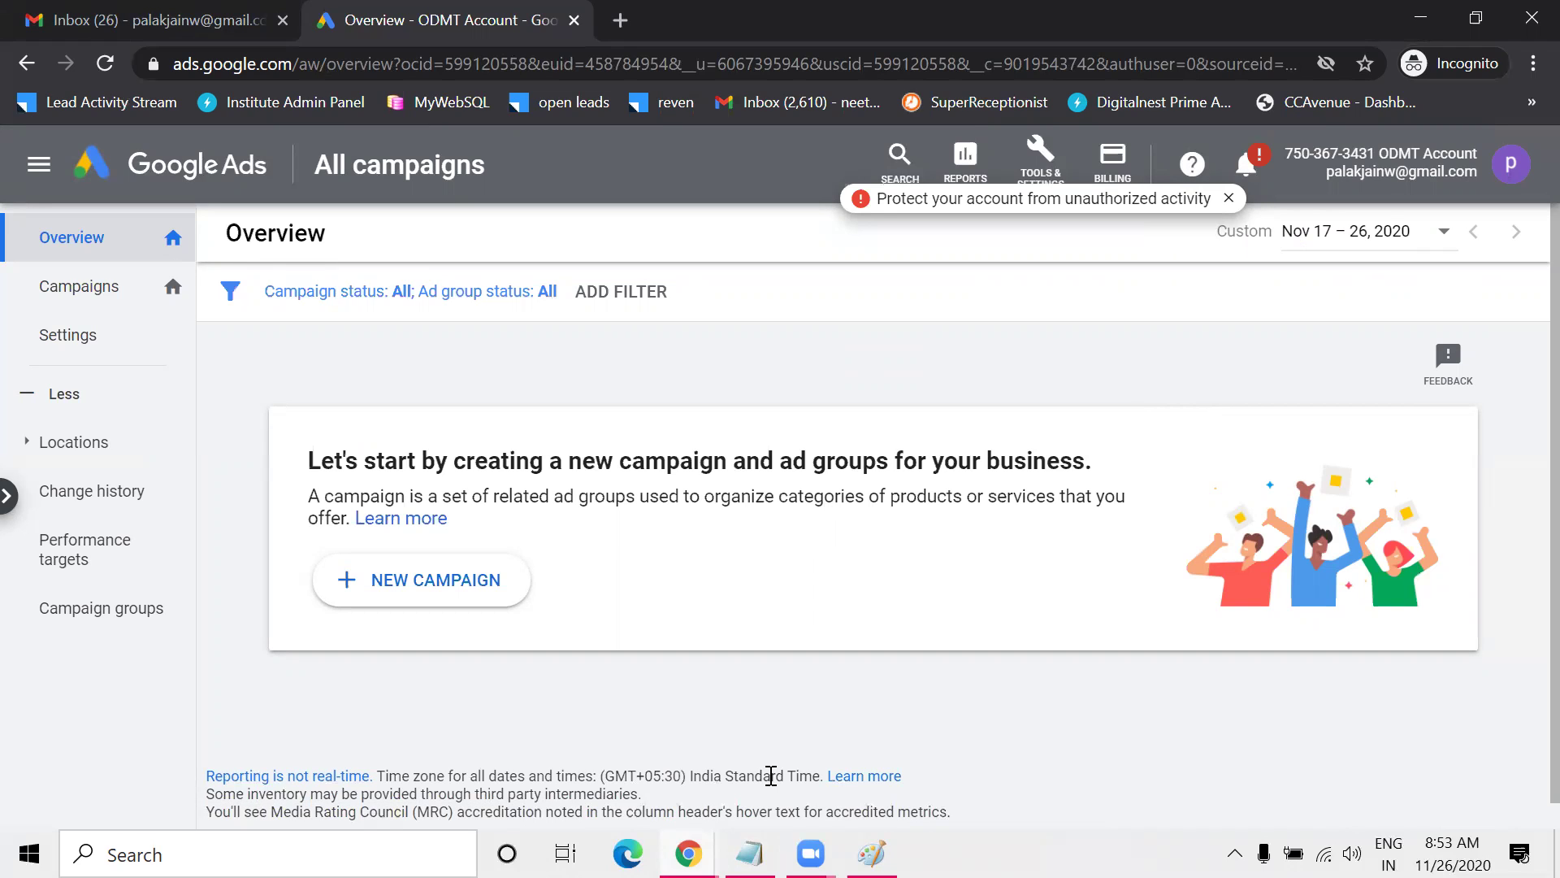
# Switch to the blank Paint canvas and add the text "ODMT" near its upper middle
pyautogui.hotkey('alt', 'Tab')
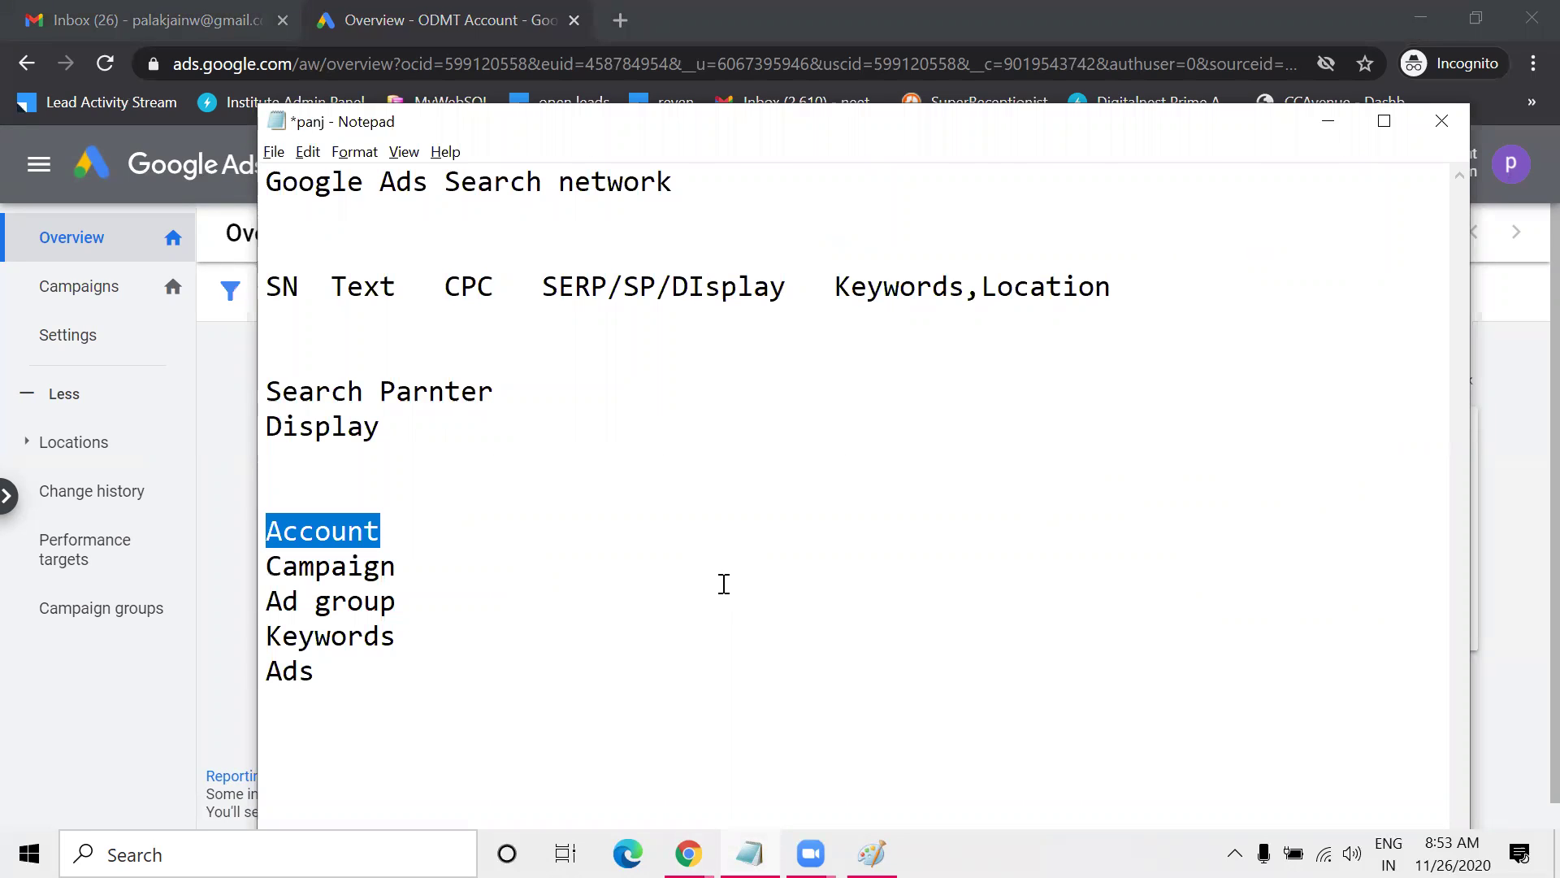
pyautogui.hotkey('alt', 'Tab')
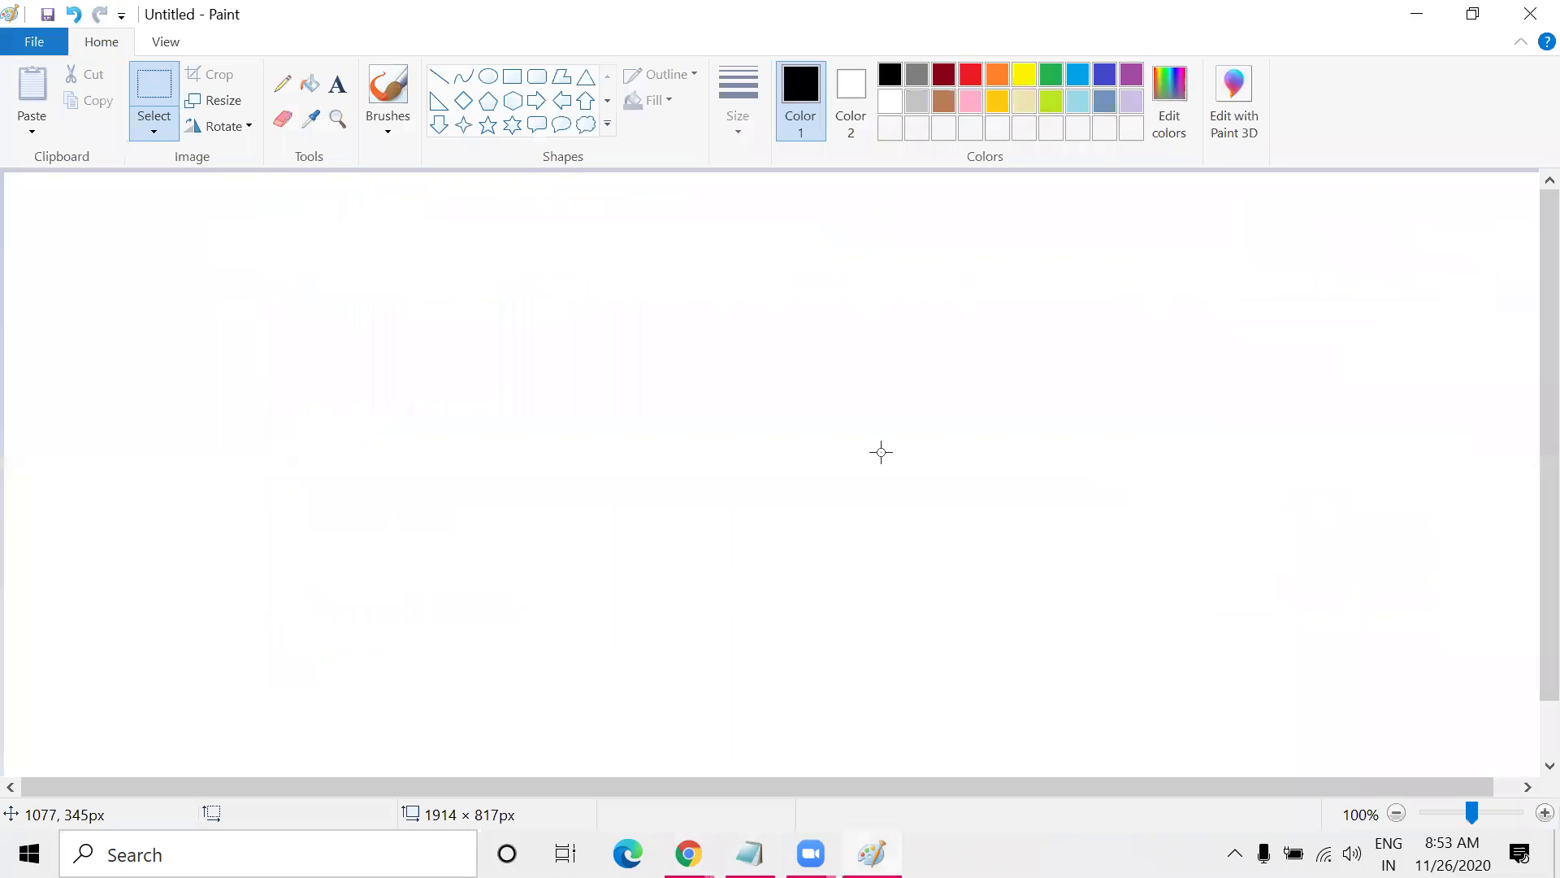
pyautogui.click(331, 95)
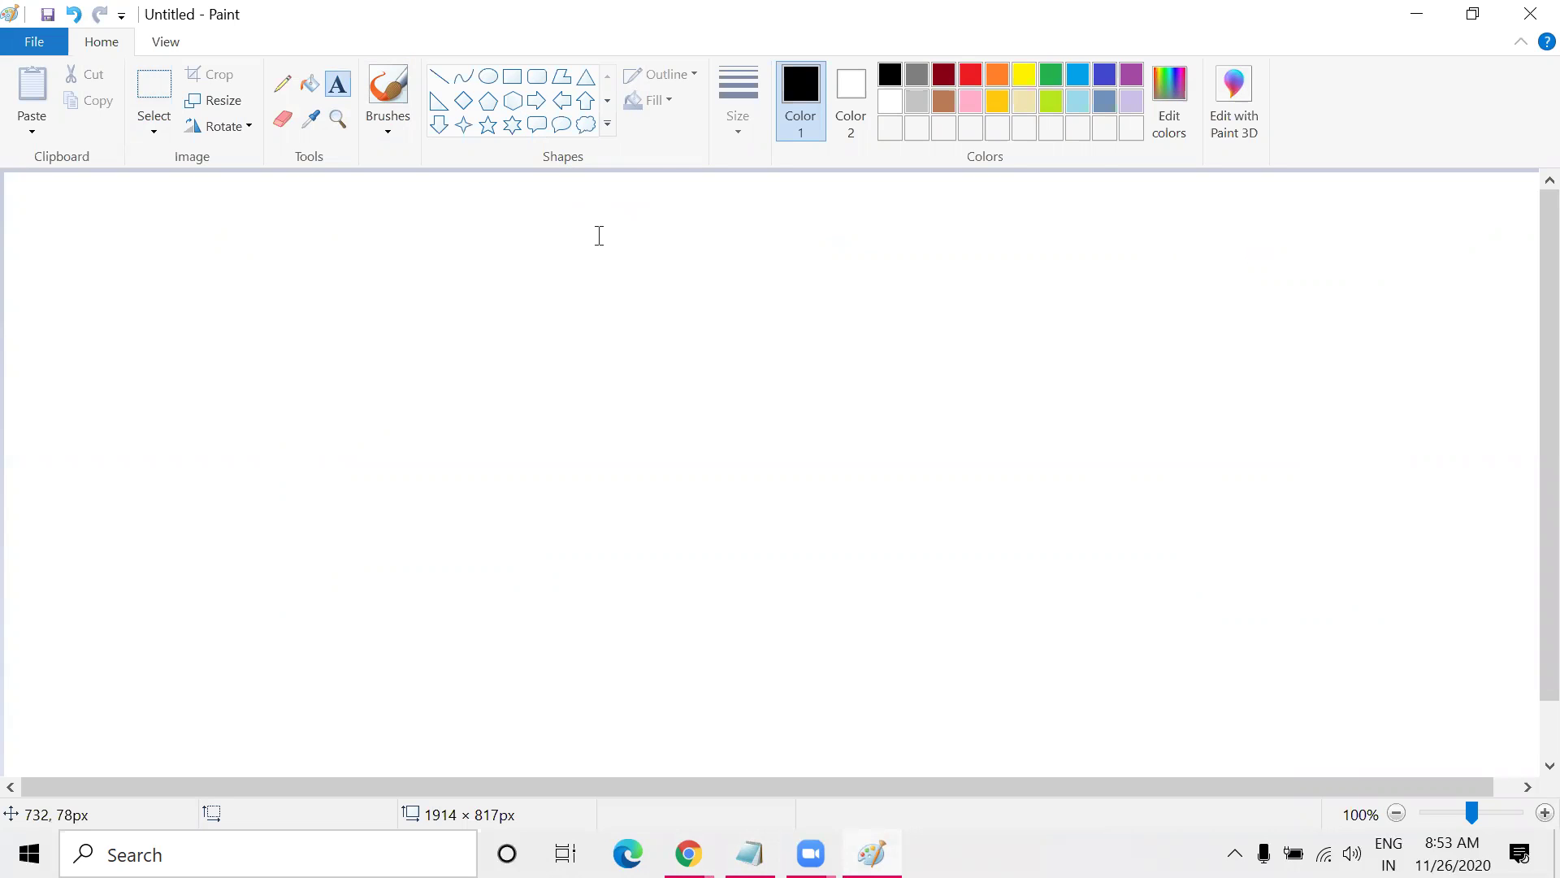
pyautogui.moveTo(543, 213); pyautogui.dragTo(841, 327)
pyautogui.write('ODMT')
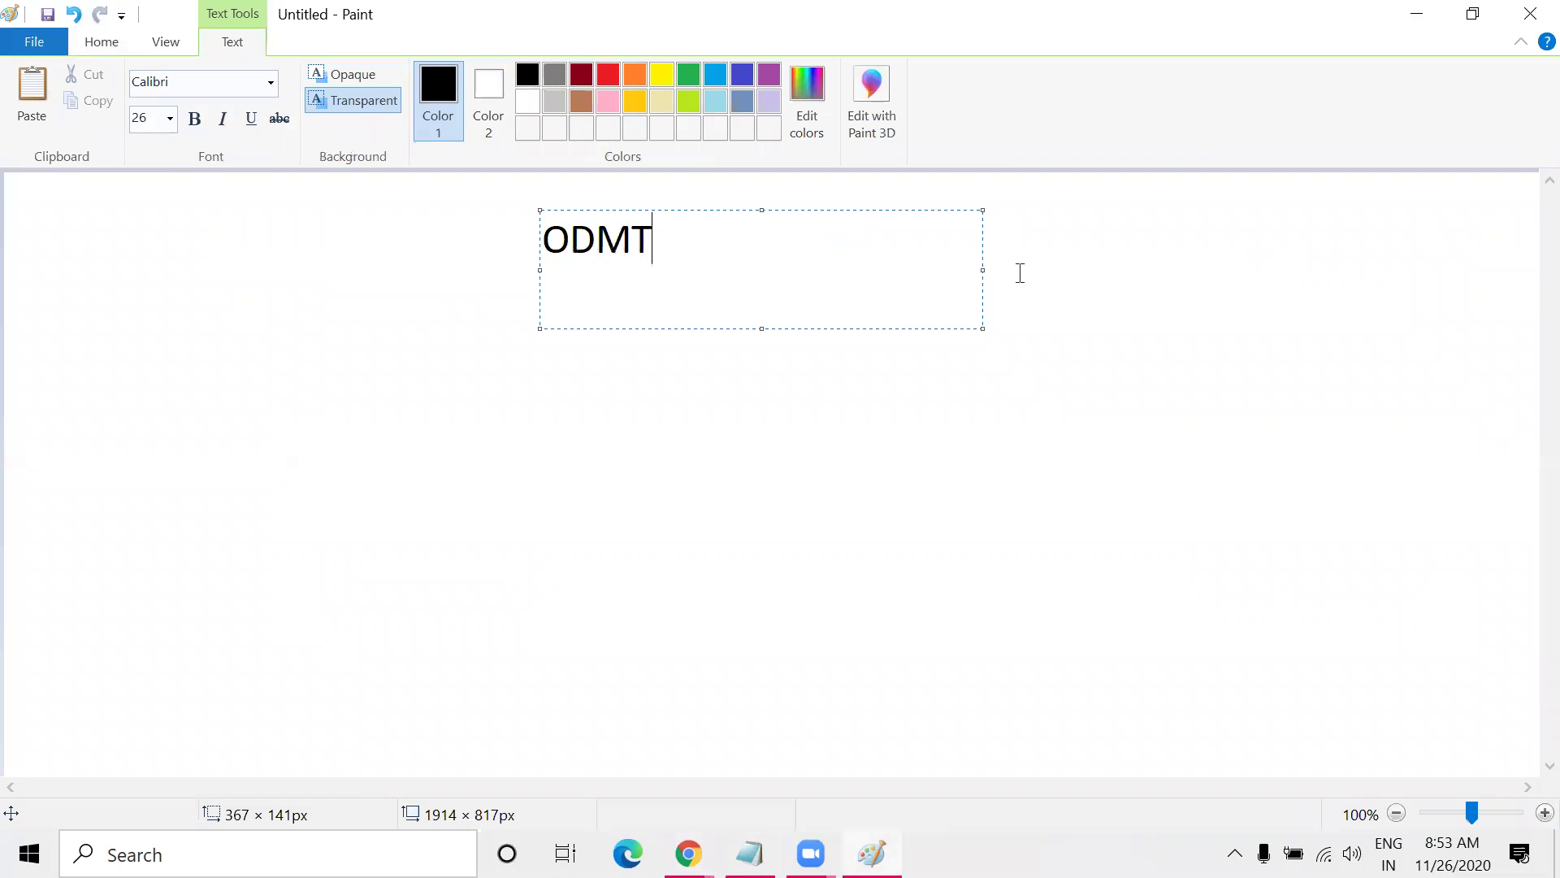
pyautogui.click(1021, 273)
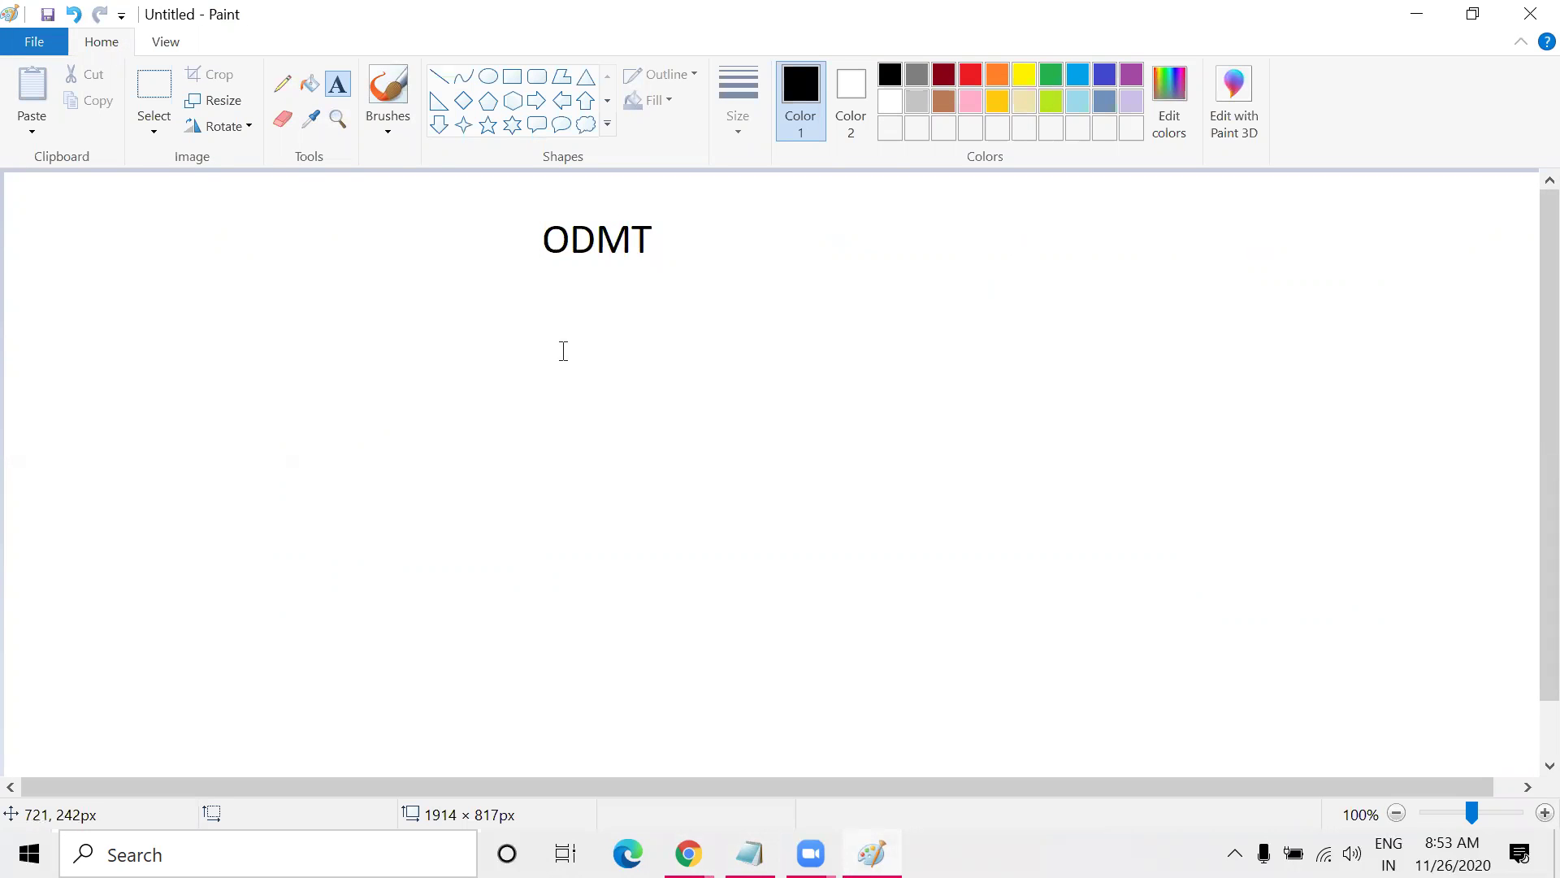
# Add the text "Hyderabad" directly below "ODMT" on the canvas
pyautogui.moveTo(534, 313); pyautogui.dragTo(731, 423)
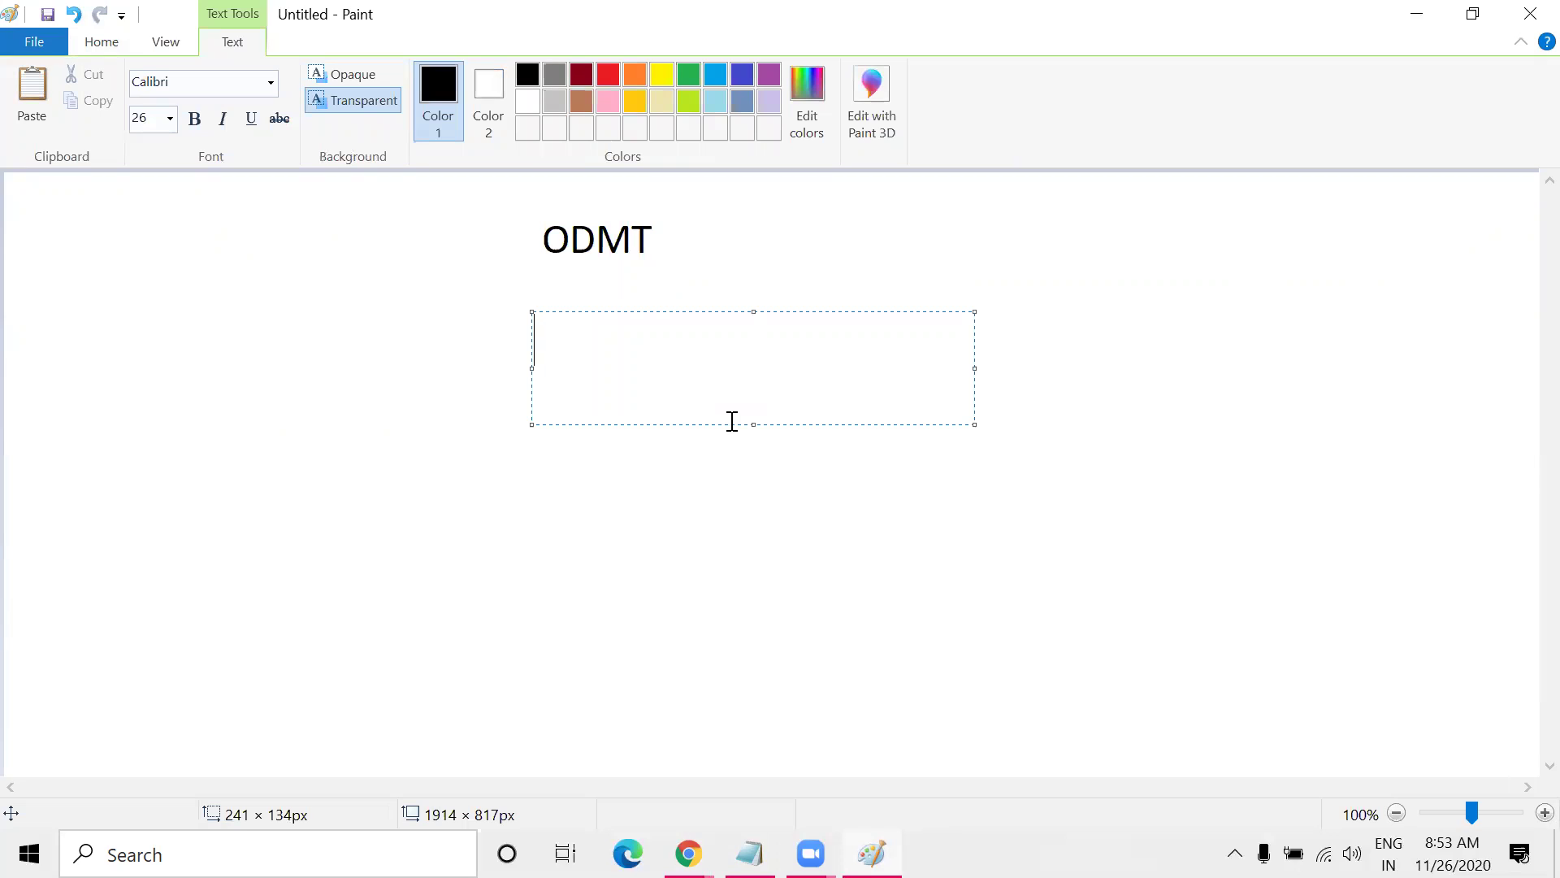
pyautogui.write('Hyderabad')
pyautogui.click(758, 231)
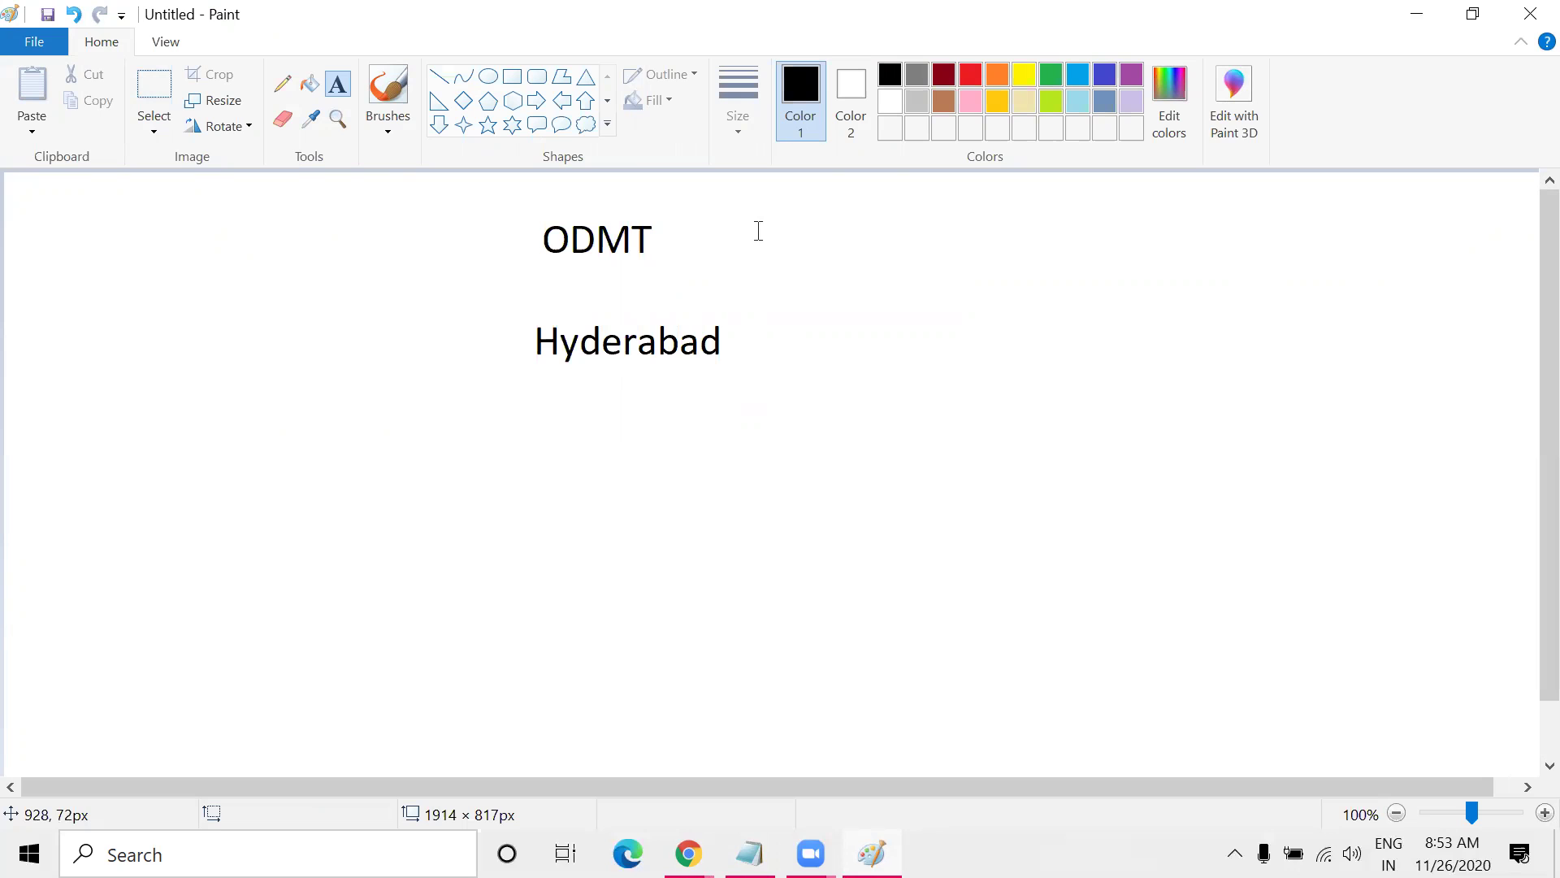
pyautogui.click(885, 265)
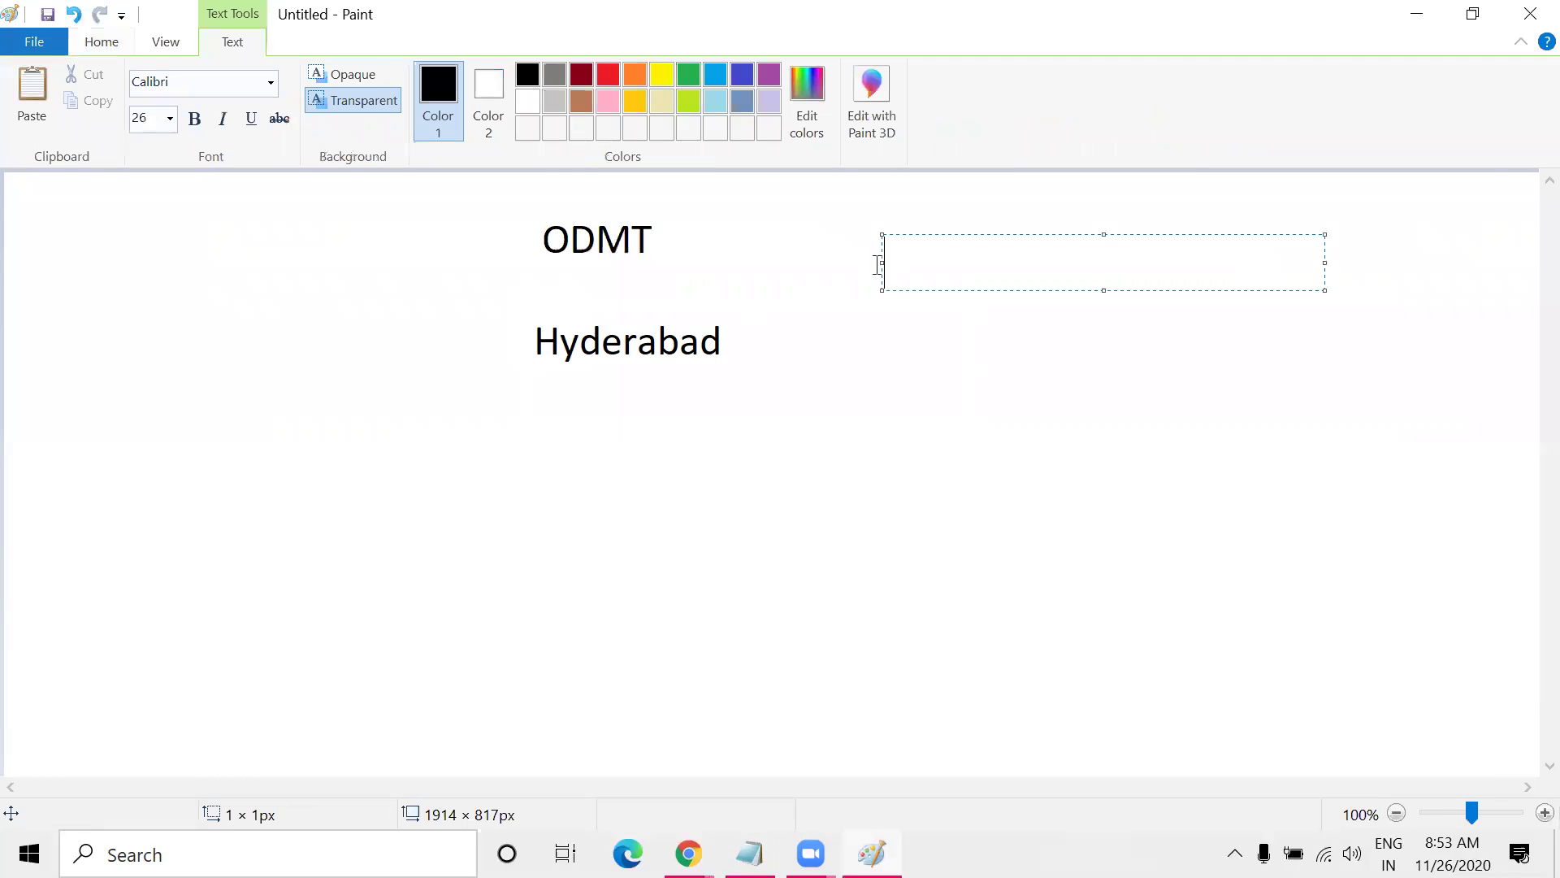
pyautogui.click(116, 443)
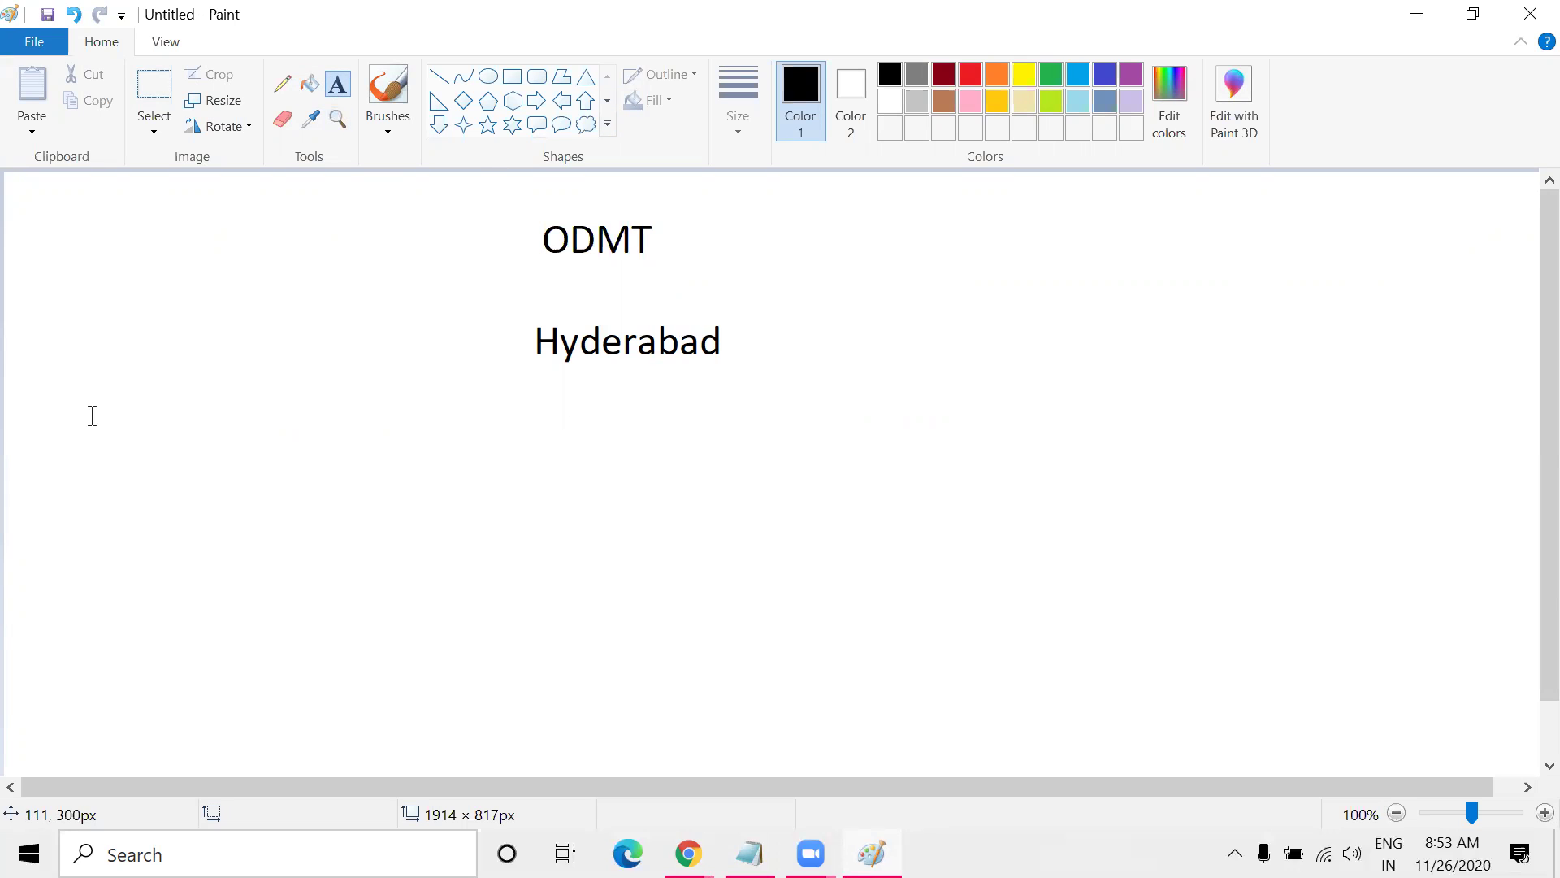
# Add the text "SEO" below and to the left of "Hyderabad"
pyautogui.moveTo(72, 414); pyautogui.dragTo(252, 465)
pyautogui.moveTo(433, 500); pyautogui.dragTo(436, 502)
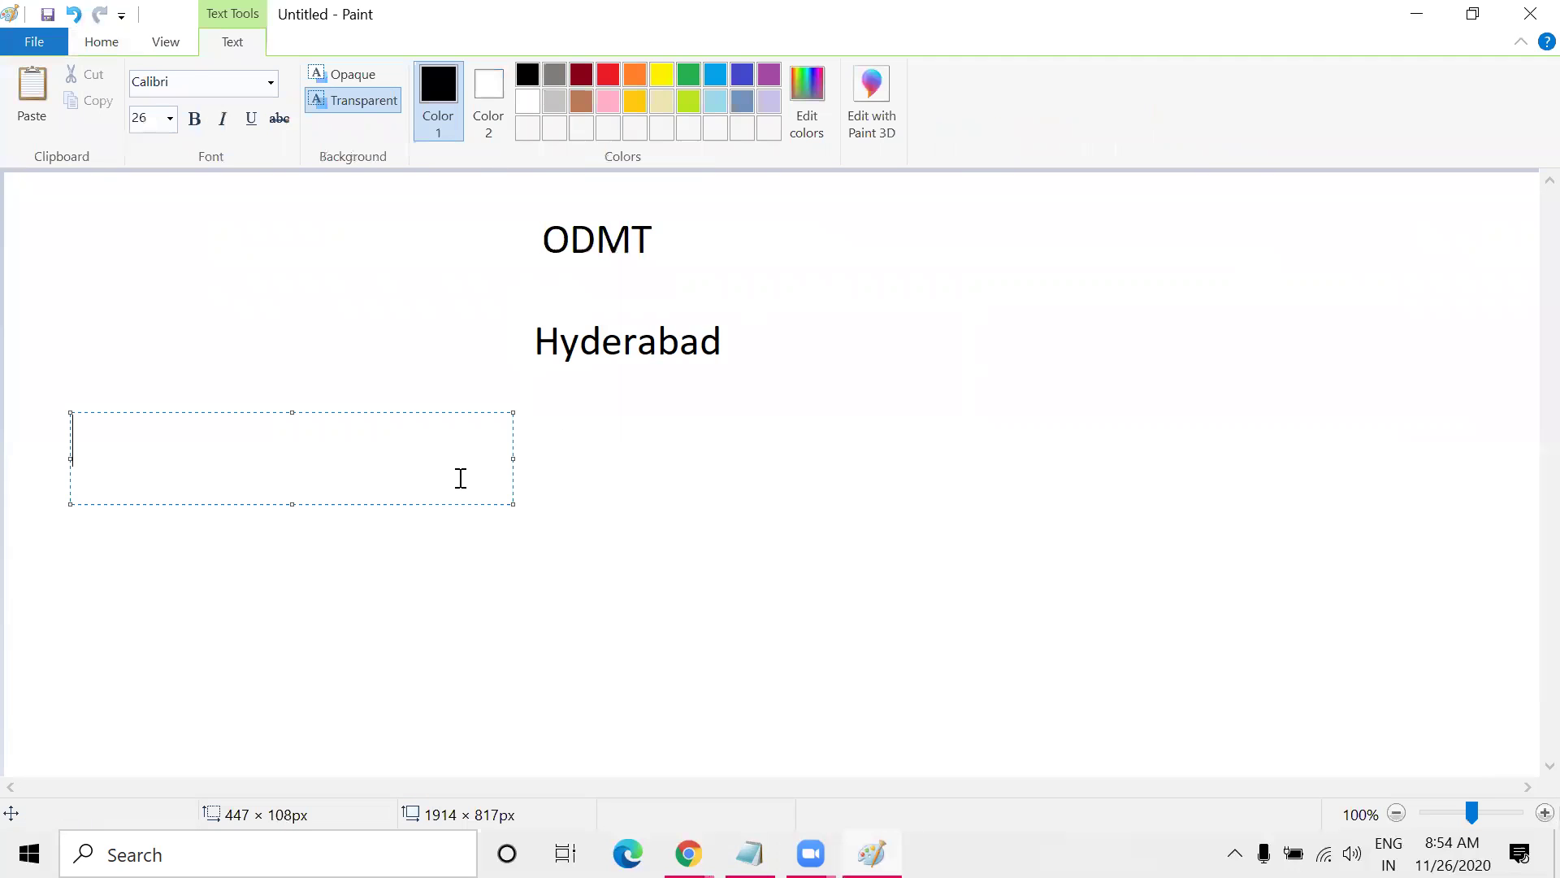
pyautogui.write('SEO')
pyautogui.click(407, 321)
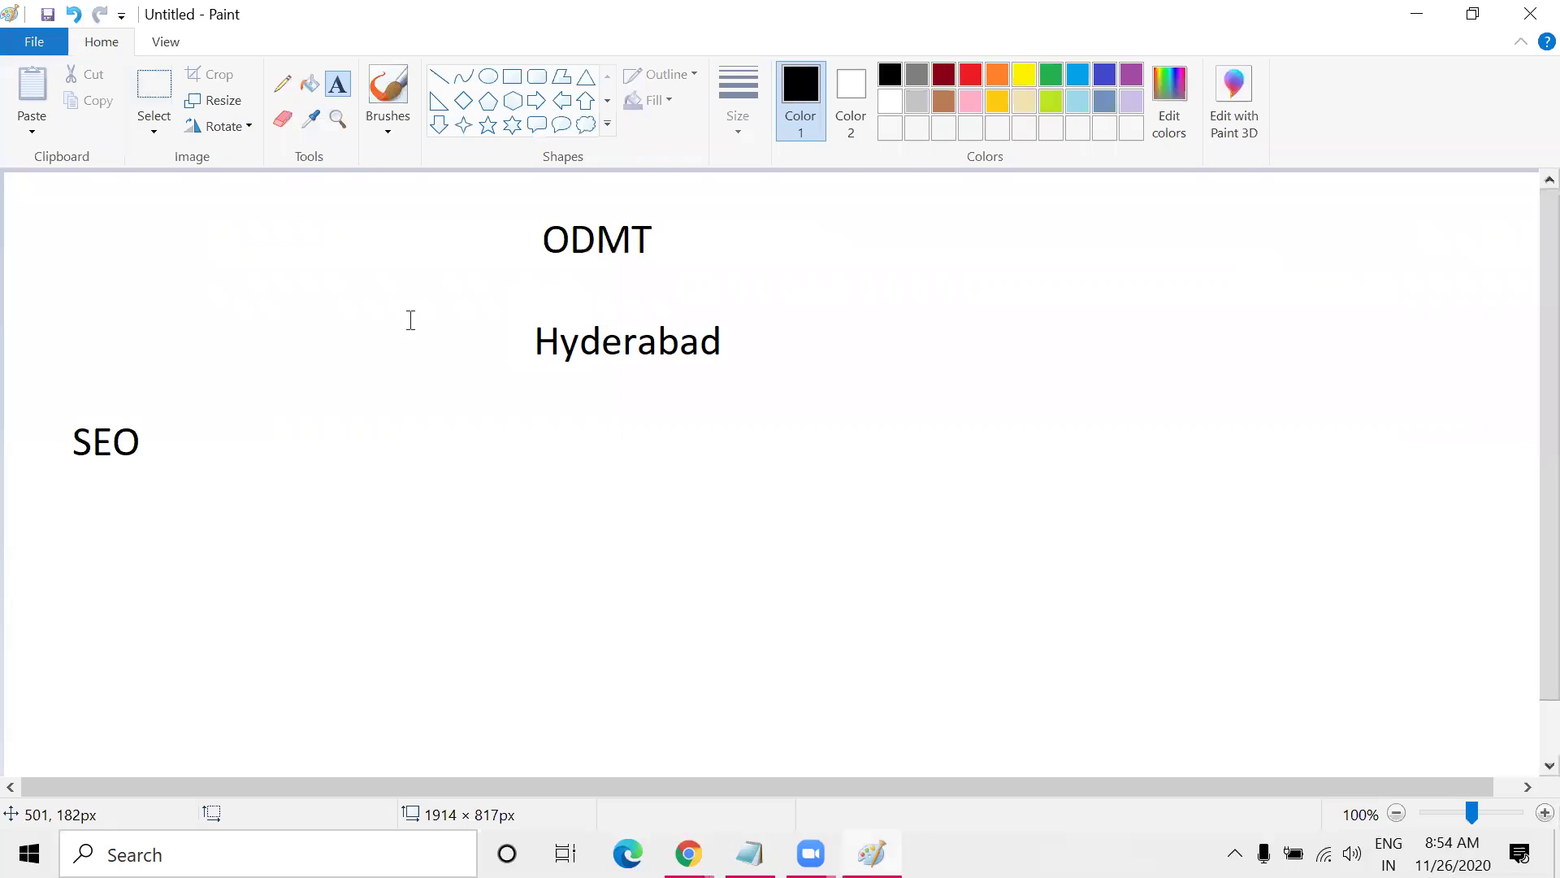
pyautogui.moveTo(428, 400); pyautogui.dragTo(840, 492)
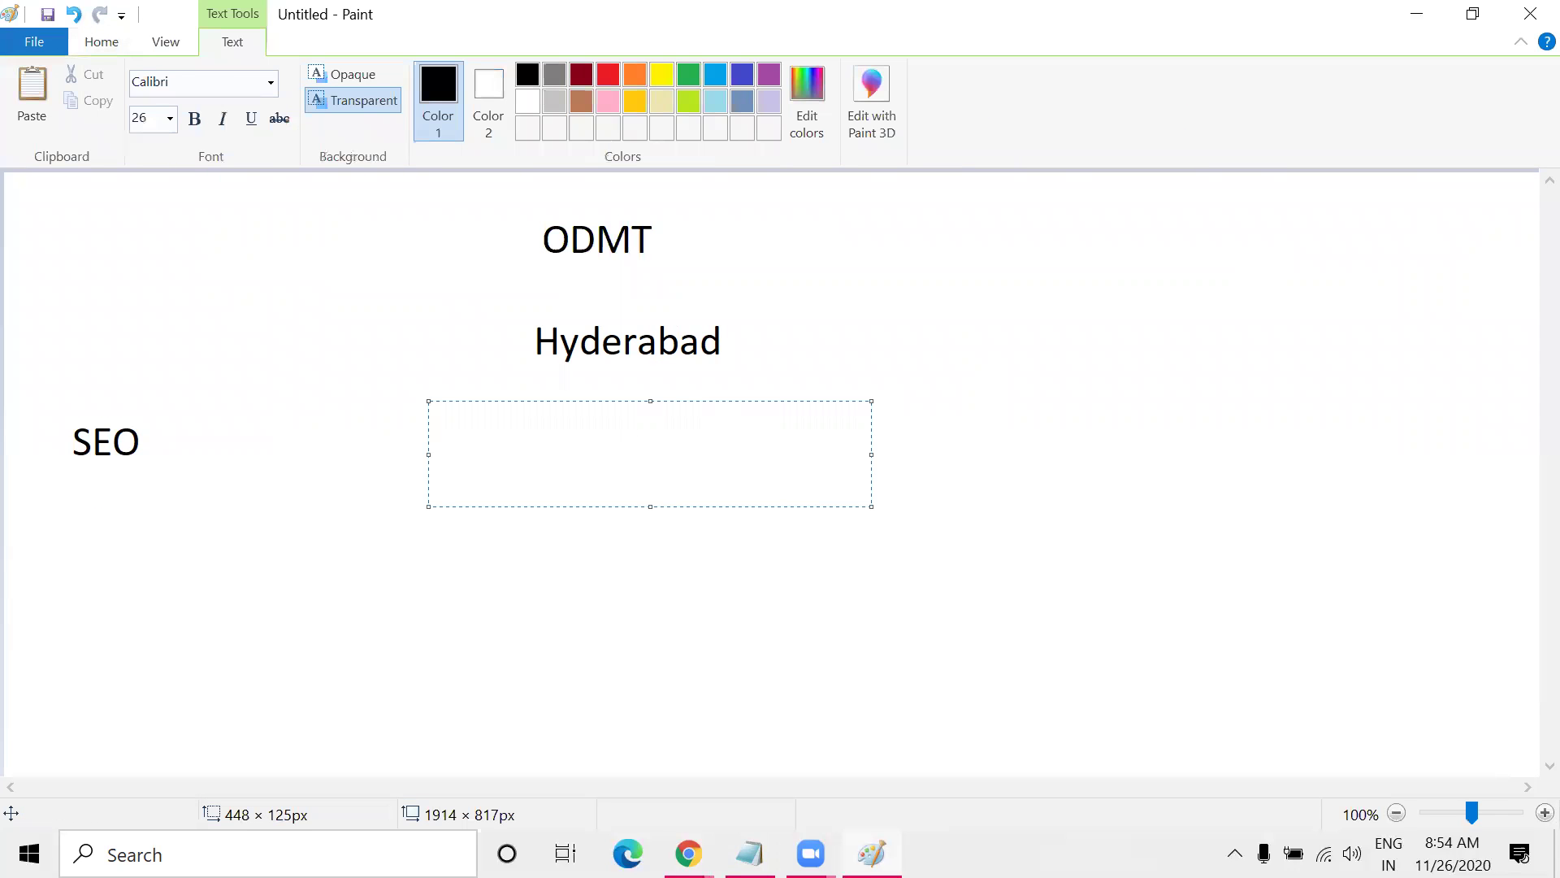
pyautogui.write('Google ds')
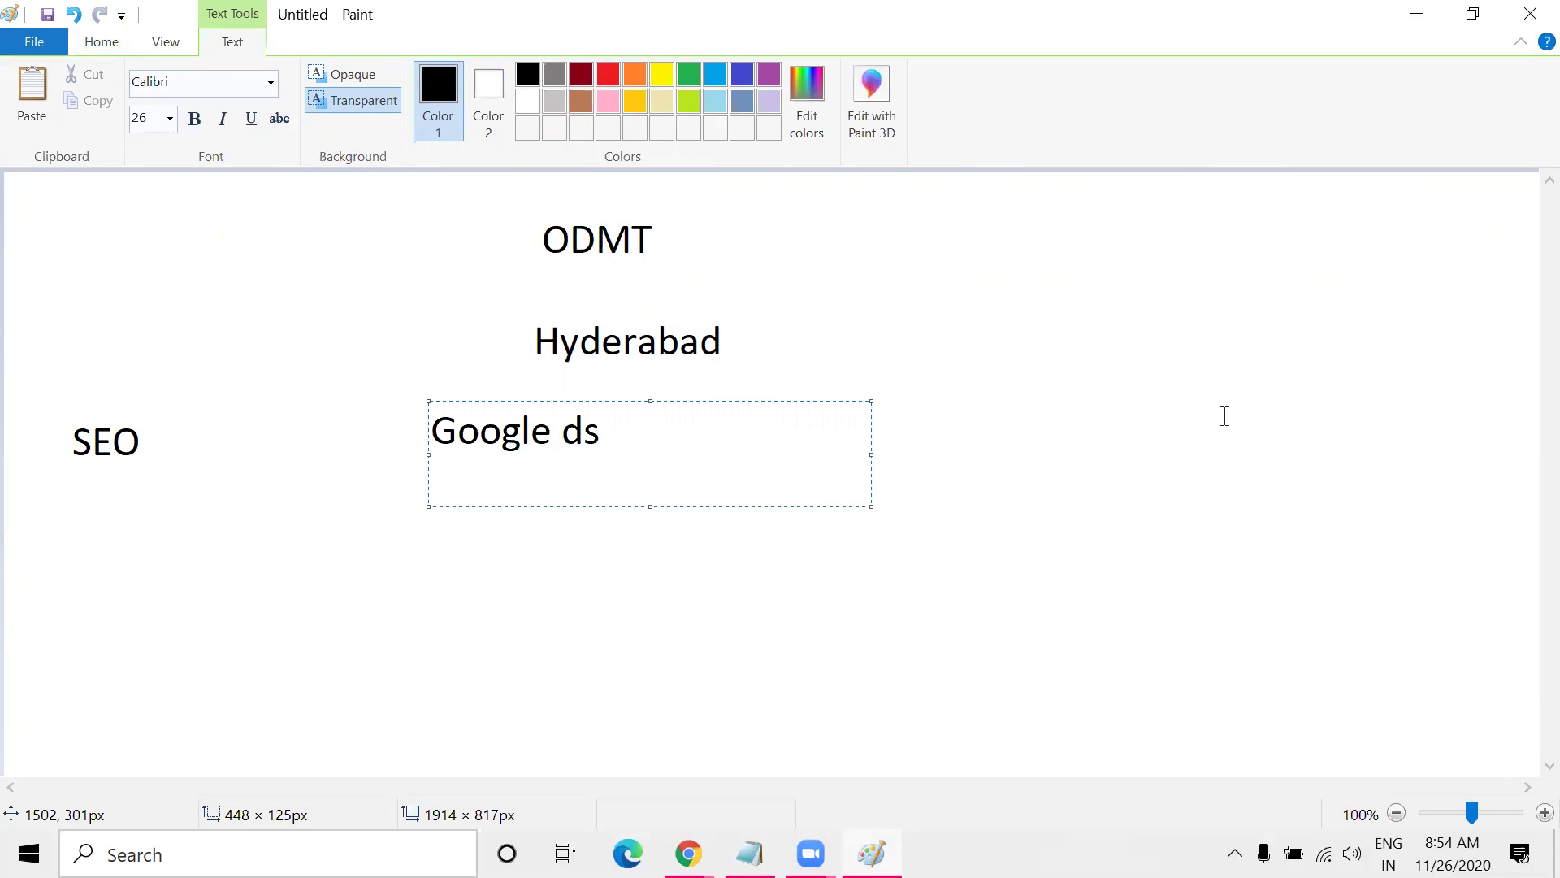
pyautogui.click(1224, 415)
pyautogui.click(608, 430)
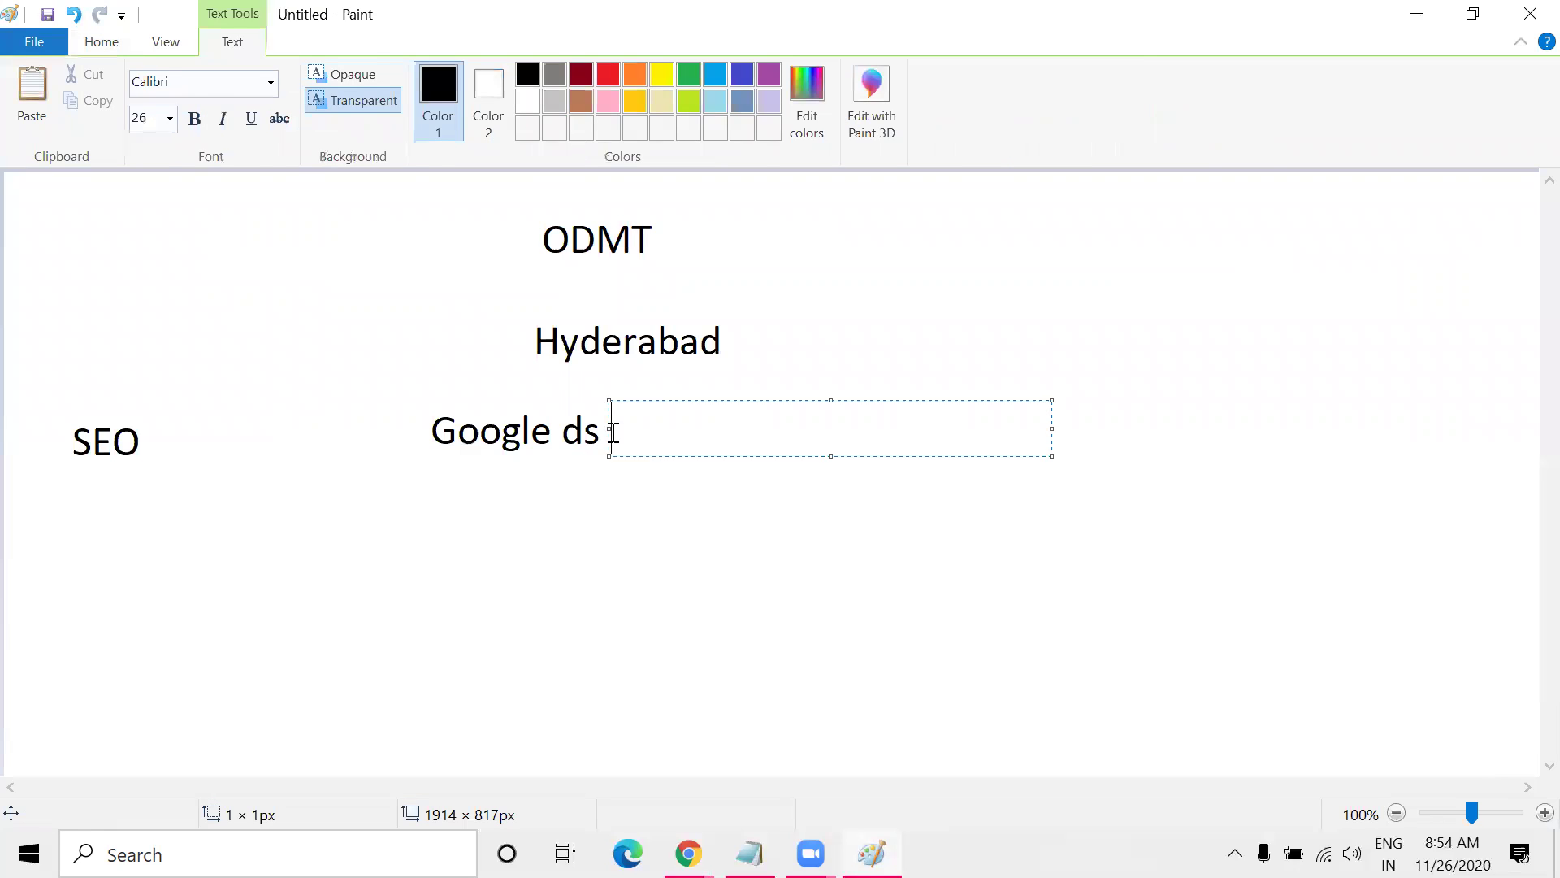
pyautogui.click(874, 543)
pyautogui.click(153, 89)
pyautogui.moveTo(408, 390); pyautogui.dragTo(649, 481)
pyautogui.press('Delete')
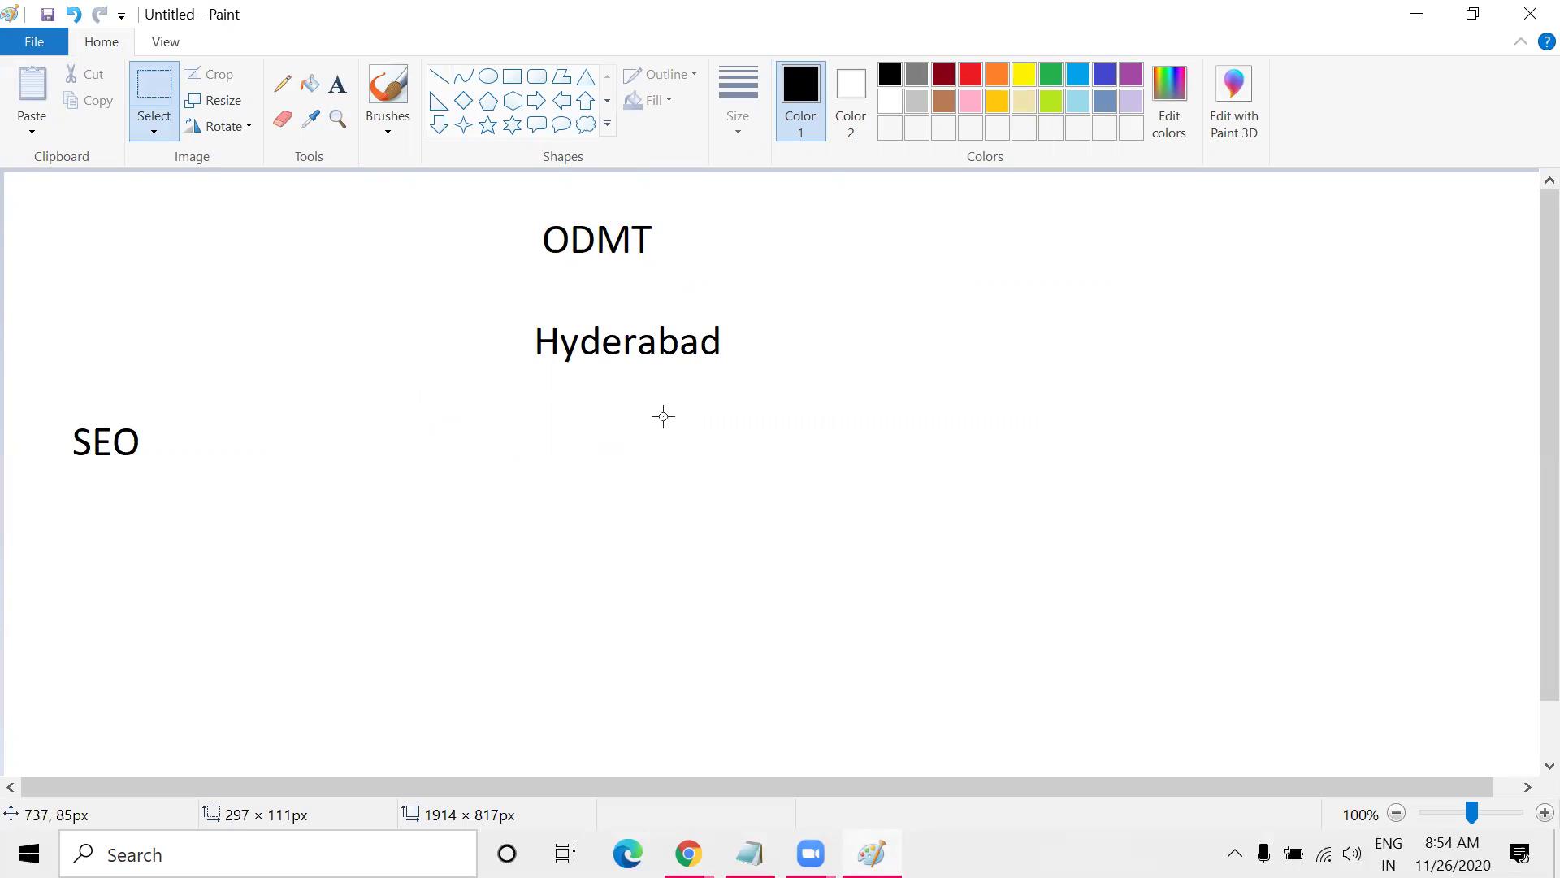
# Add the texts "Google ads" below "Hyderabad" and "Dmarketing" to its right, forming a row with "SEO"
pyautogui.click(337, 84)
pyautogui.moveTo(439, 416); pyautogui.dragTo(722, 506)
pyautogui.write('Google ads')
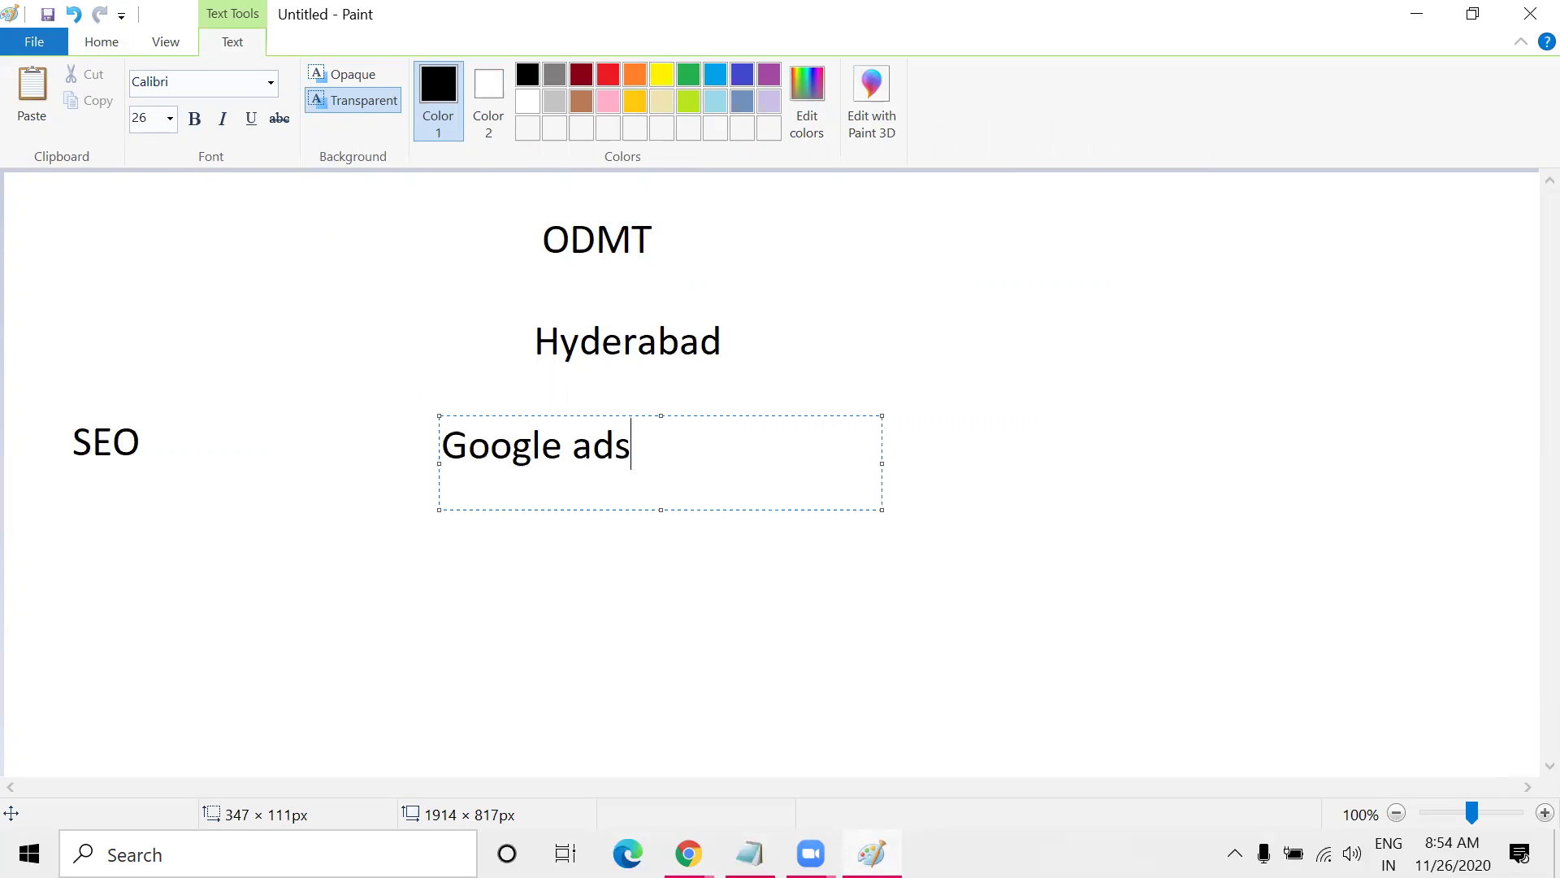
pyautogui.click(1007, 534)
pyautogui.moveTo(902, 387); pyautogui.dragTo(1228, 505)
pyautogui.write('Dmarketing')
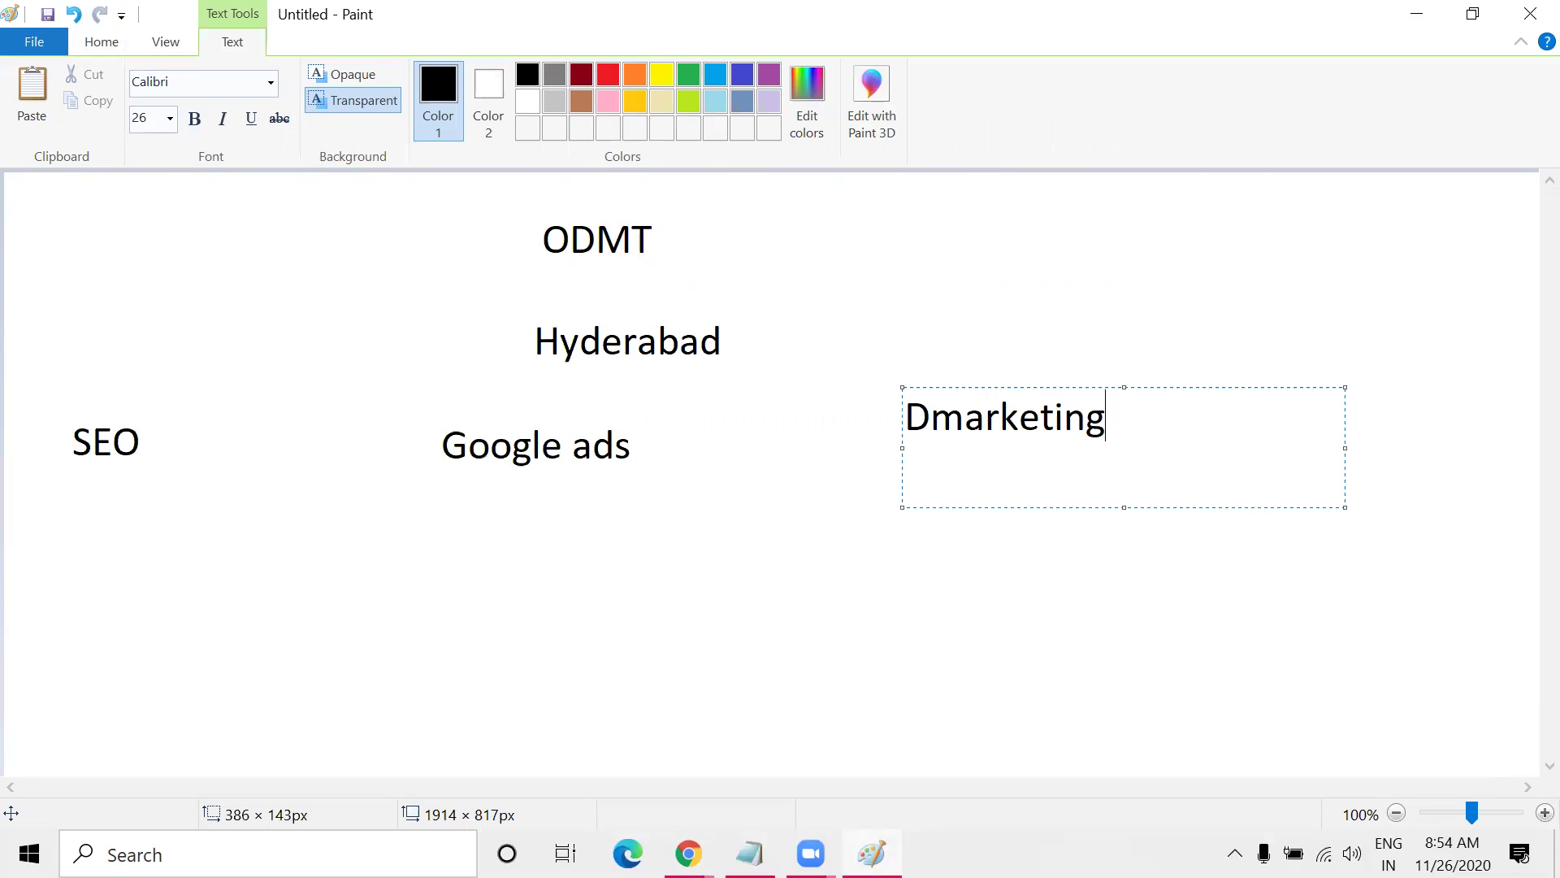
pyautogui.click(999, 265)
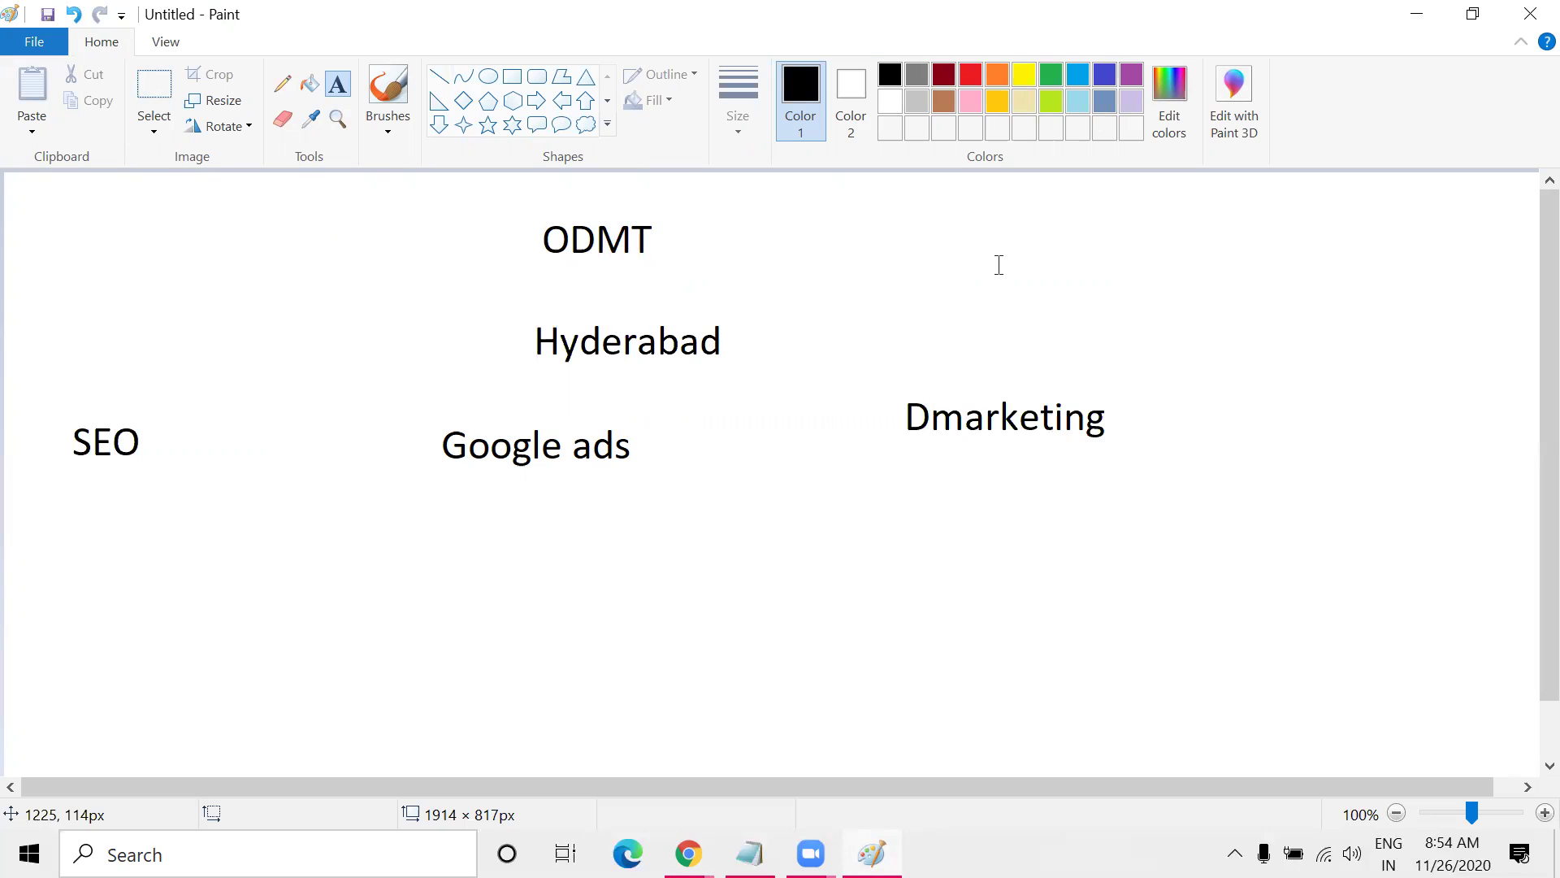
# Below "SEO", add the two text lines "SEO T in Hyd" and "SEO Classes in HYD"
pyautogui.moveTo(27, 493); pyautogui.dragTo(309, 712)
pyautogui.write('SEO T in Hyd')
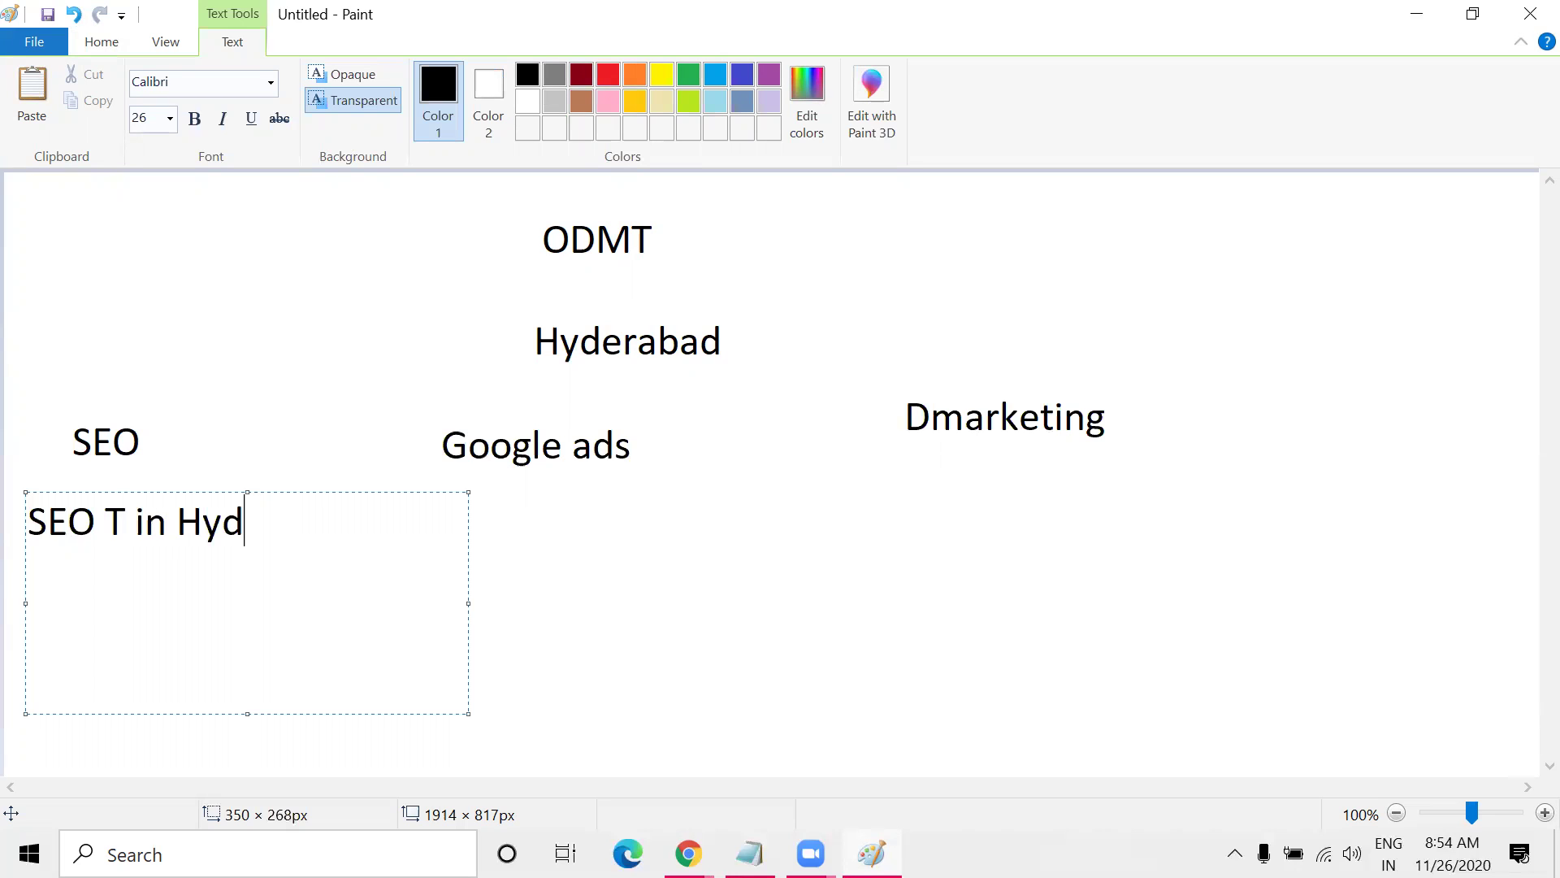
pyautogui.press('Return')
pyautogui.write('SEO ')
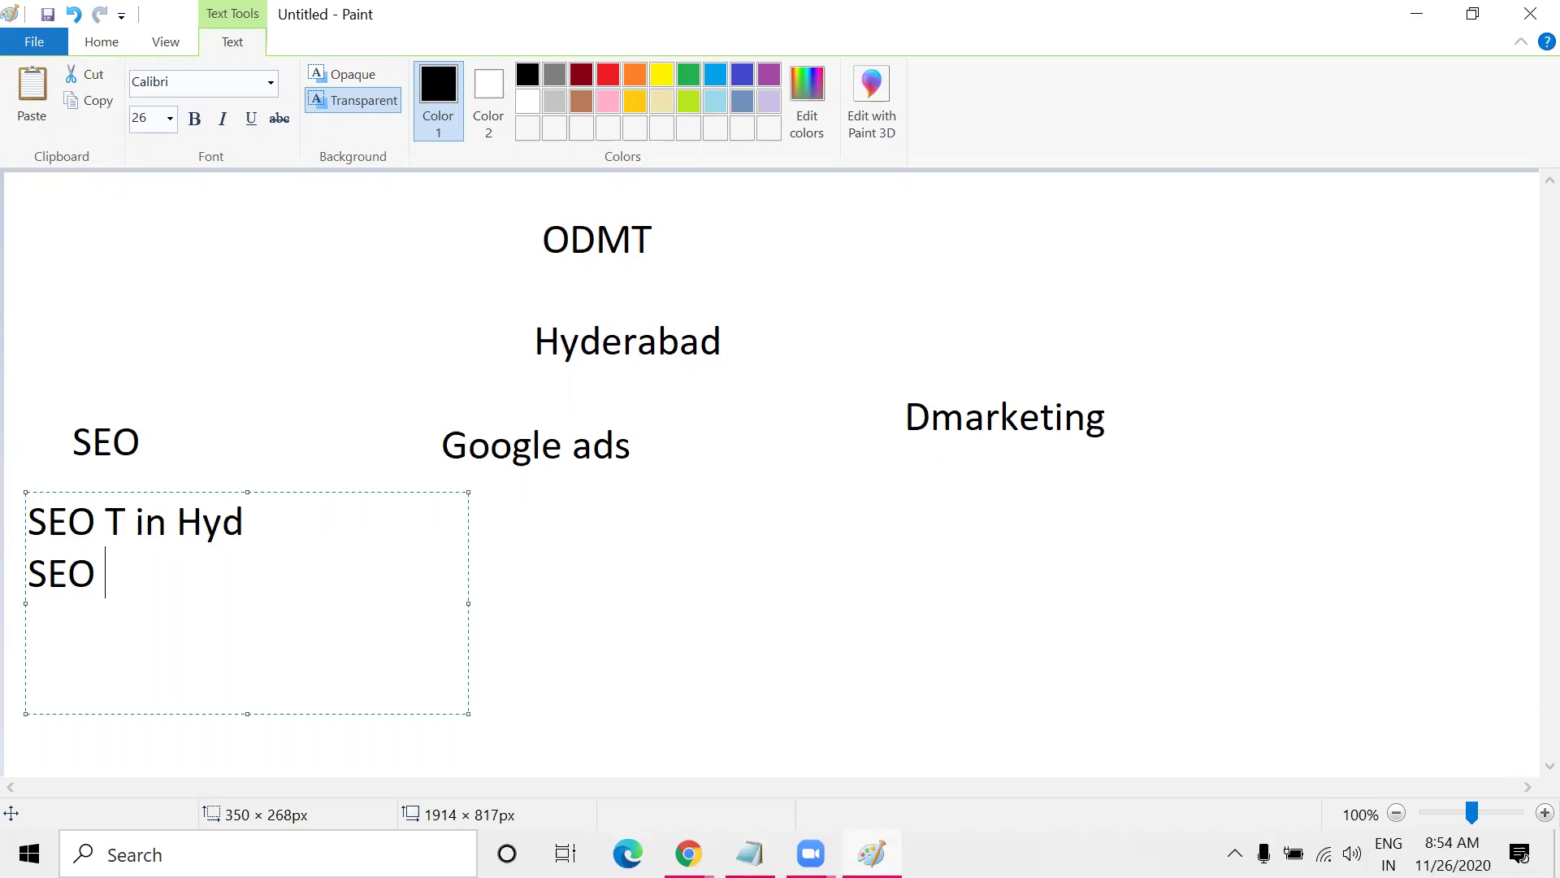
pyautogui.write('Classes i ')
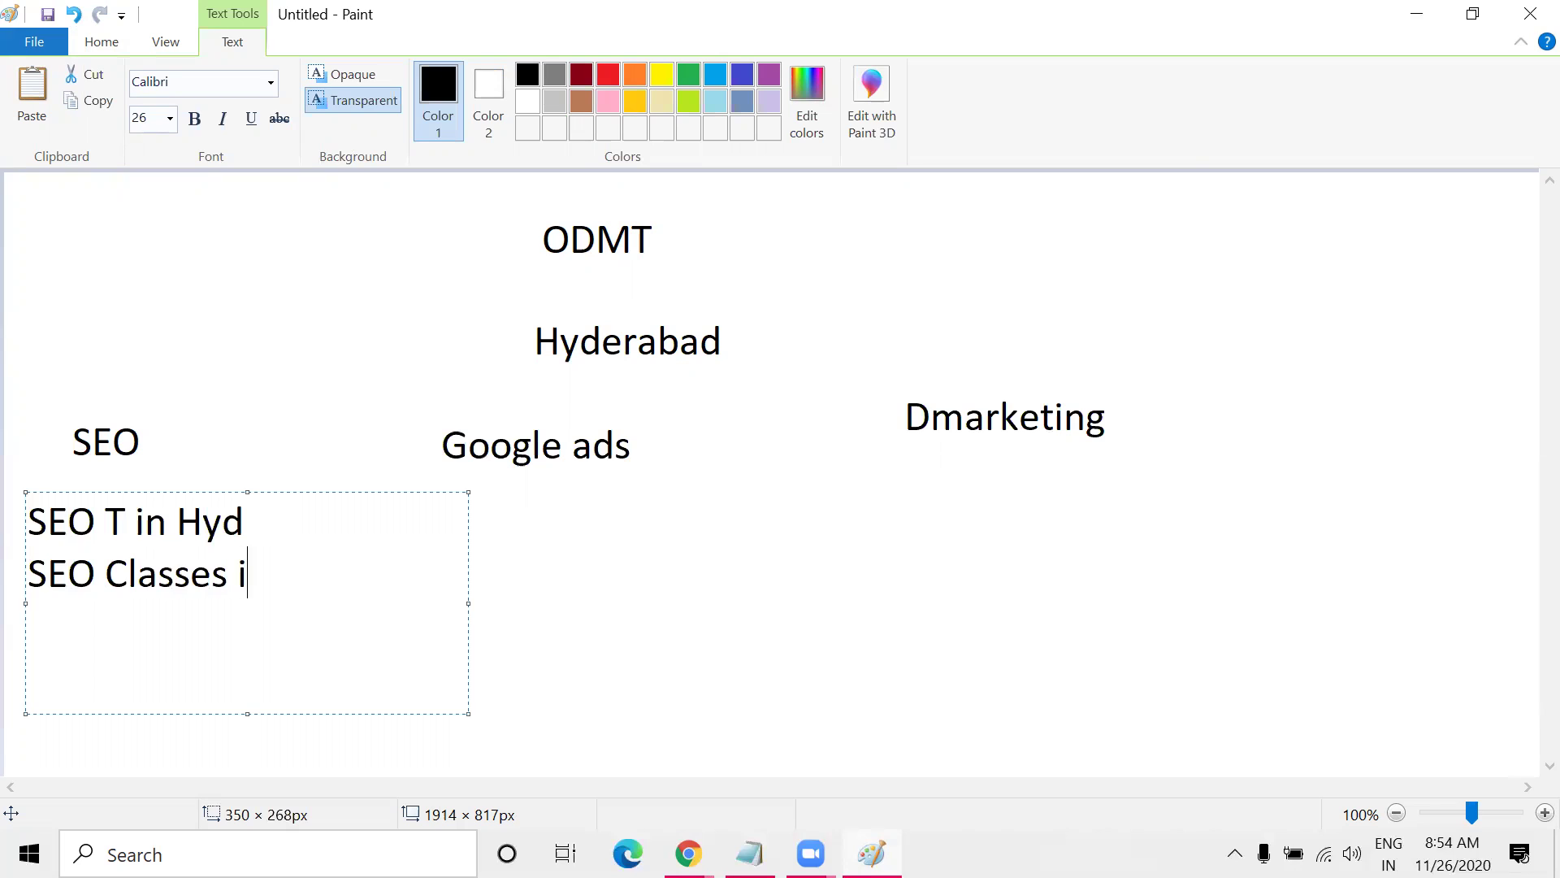
pyautogui.write('n HYD')
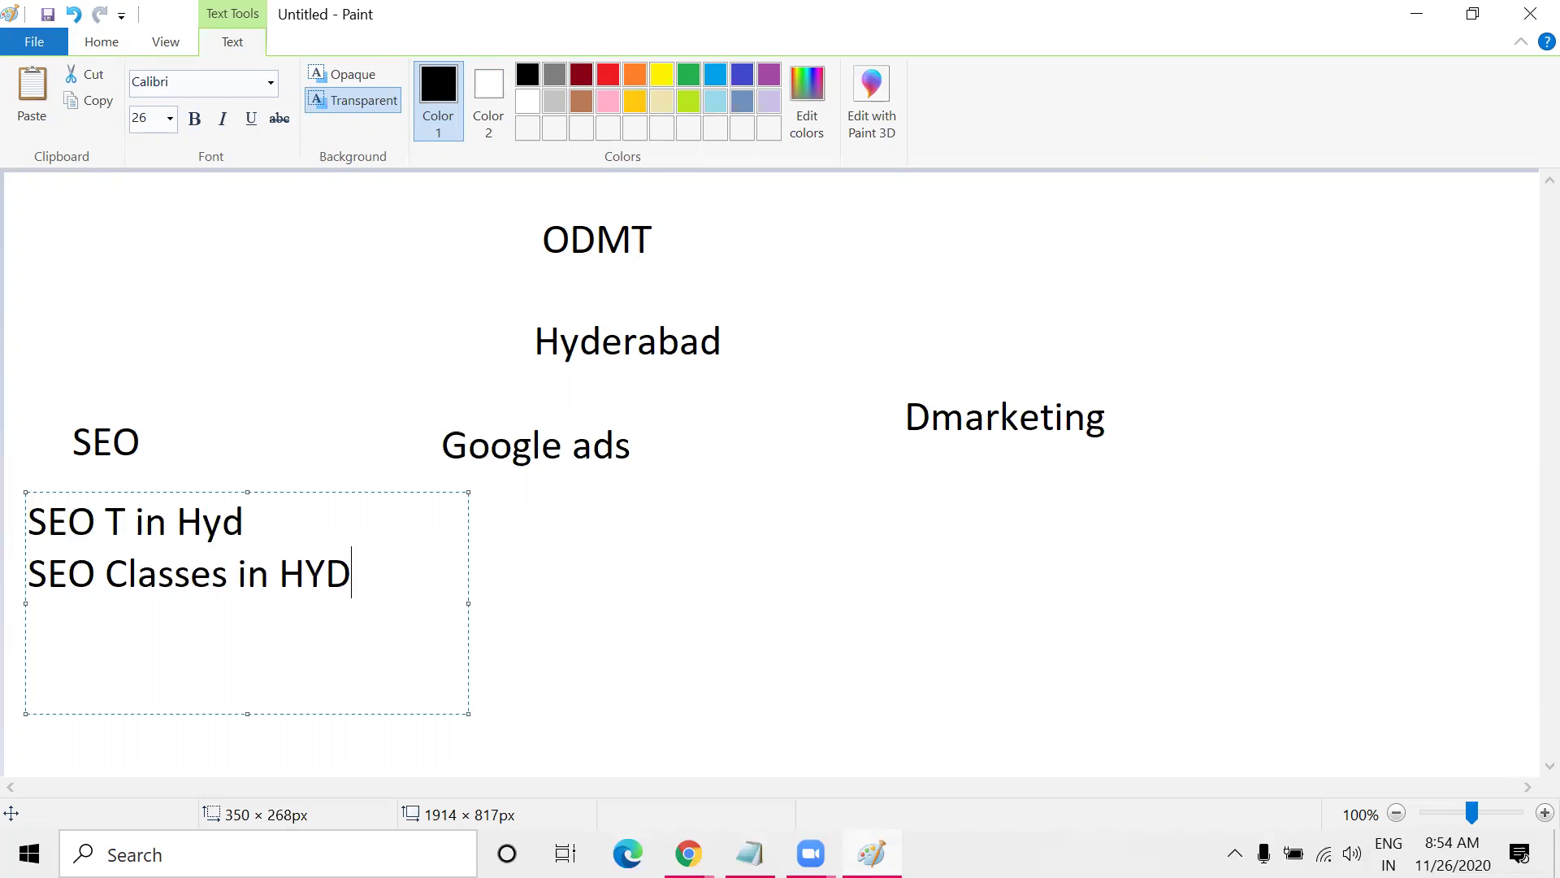
pyautogui.click(518, 671)
pyautogui.moveTo(474, 499); pyautogui.dragTo(748, 633)
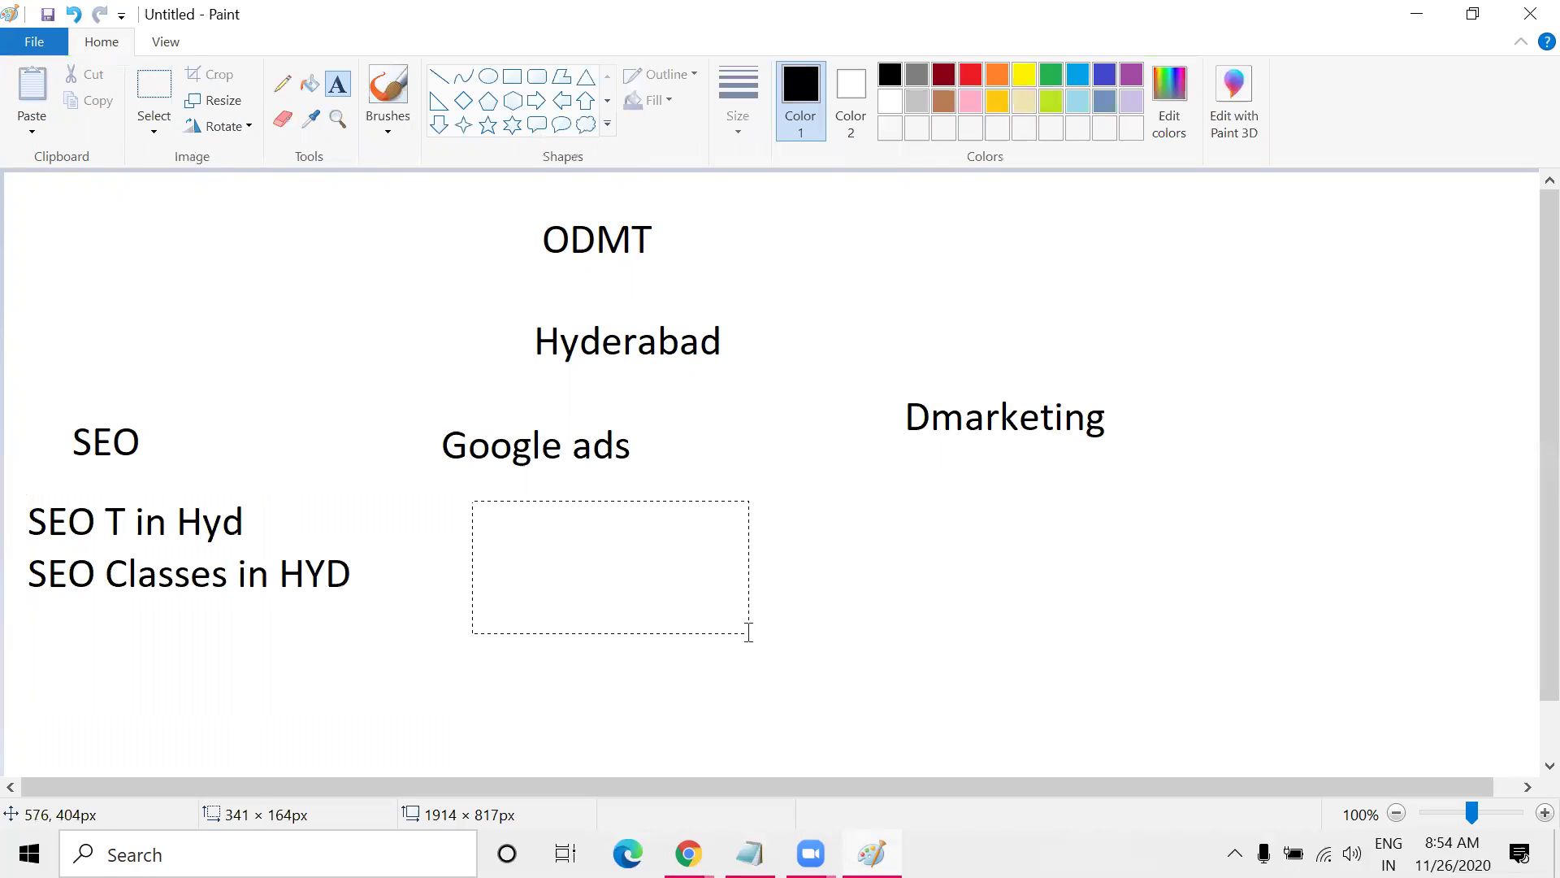
pyautogui.moveTo(945, 477); pyautogui.dragTo(1266, 658)
pyautogui.click(1111, 331)
# Draw a row of three black-outlined rectangles near the canvas bottom, one under each ad group column, the rightmost about 319 × 100 px
pyautogui.click(512, 77)
pyautogui.moveTo(37, 653); pyautogui.dragTo(208, 748)
pyautogui.moveTo(524, 653); pyautogui.dragTo(693, 739)
pyautogui.moveTo(985, 642); pyautogui.dragTo(1245, 723)
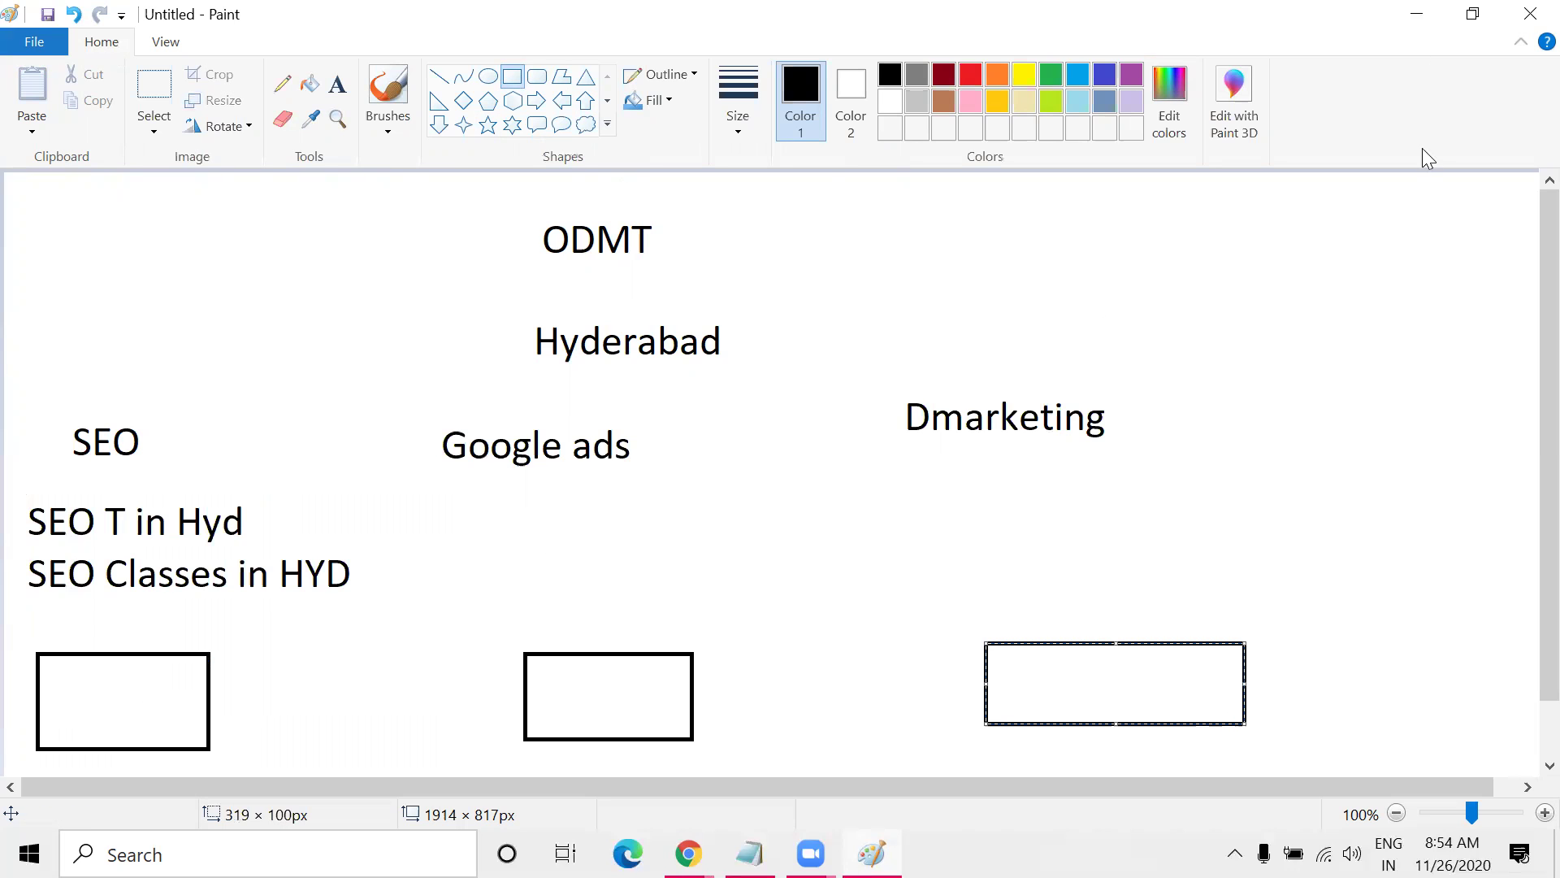
# Switch to Google Ads in the browser and start creating a new campaign
pyautogui.click(1415, 15)
pyautogui.click(1338, 117)
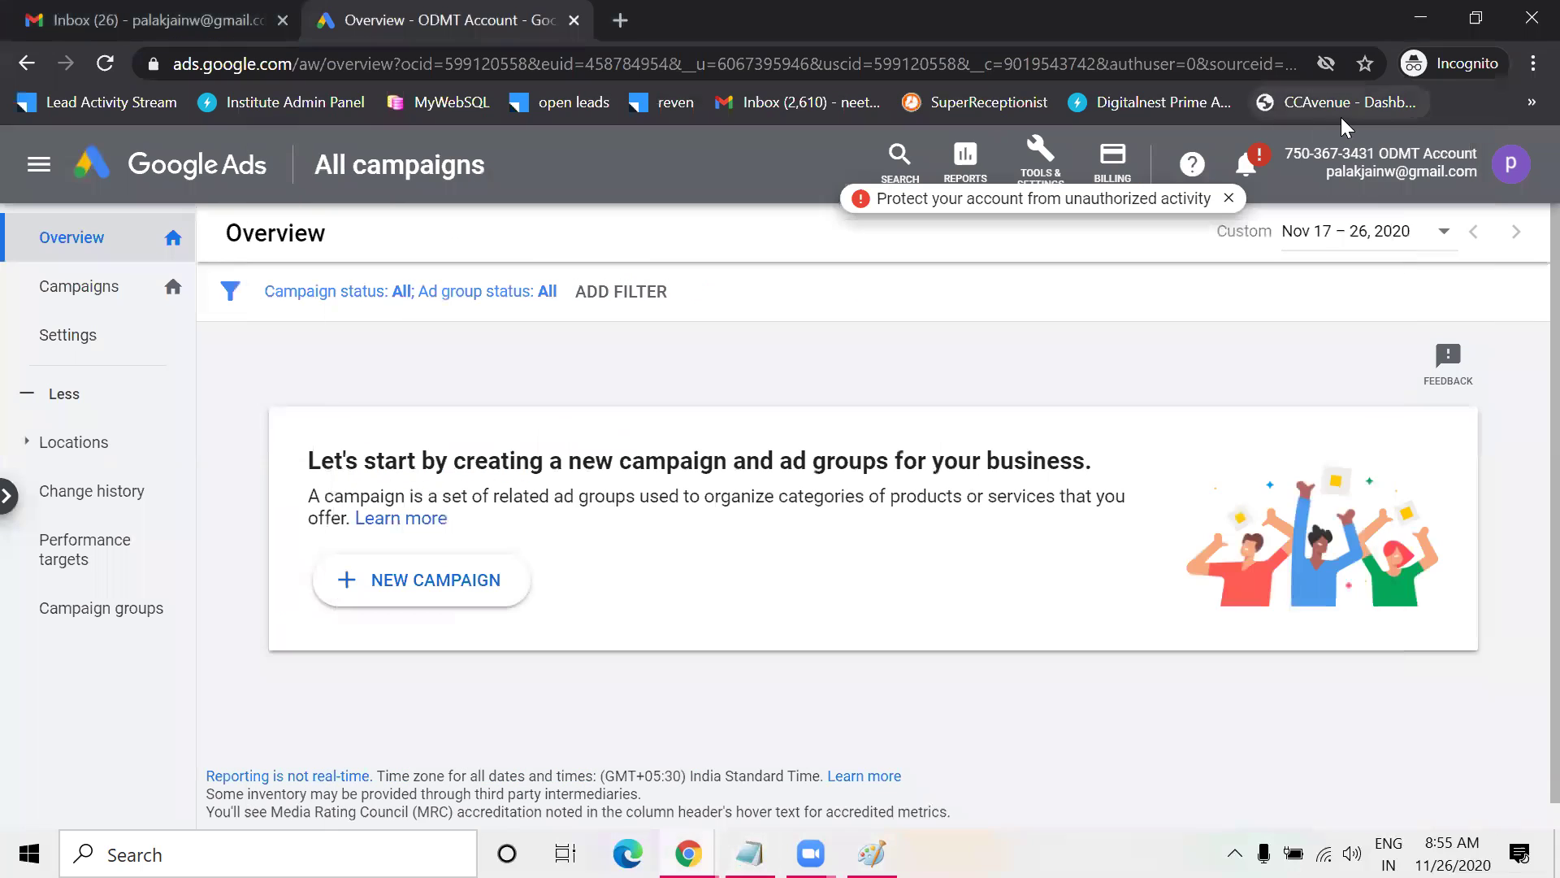
pyautogui.click(408, 602)
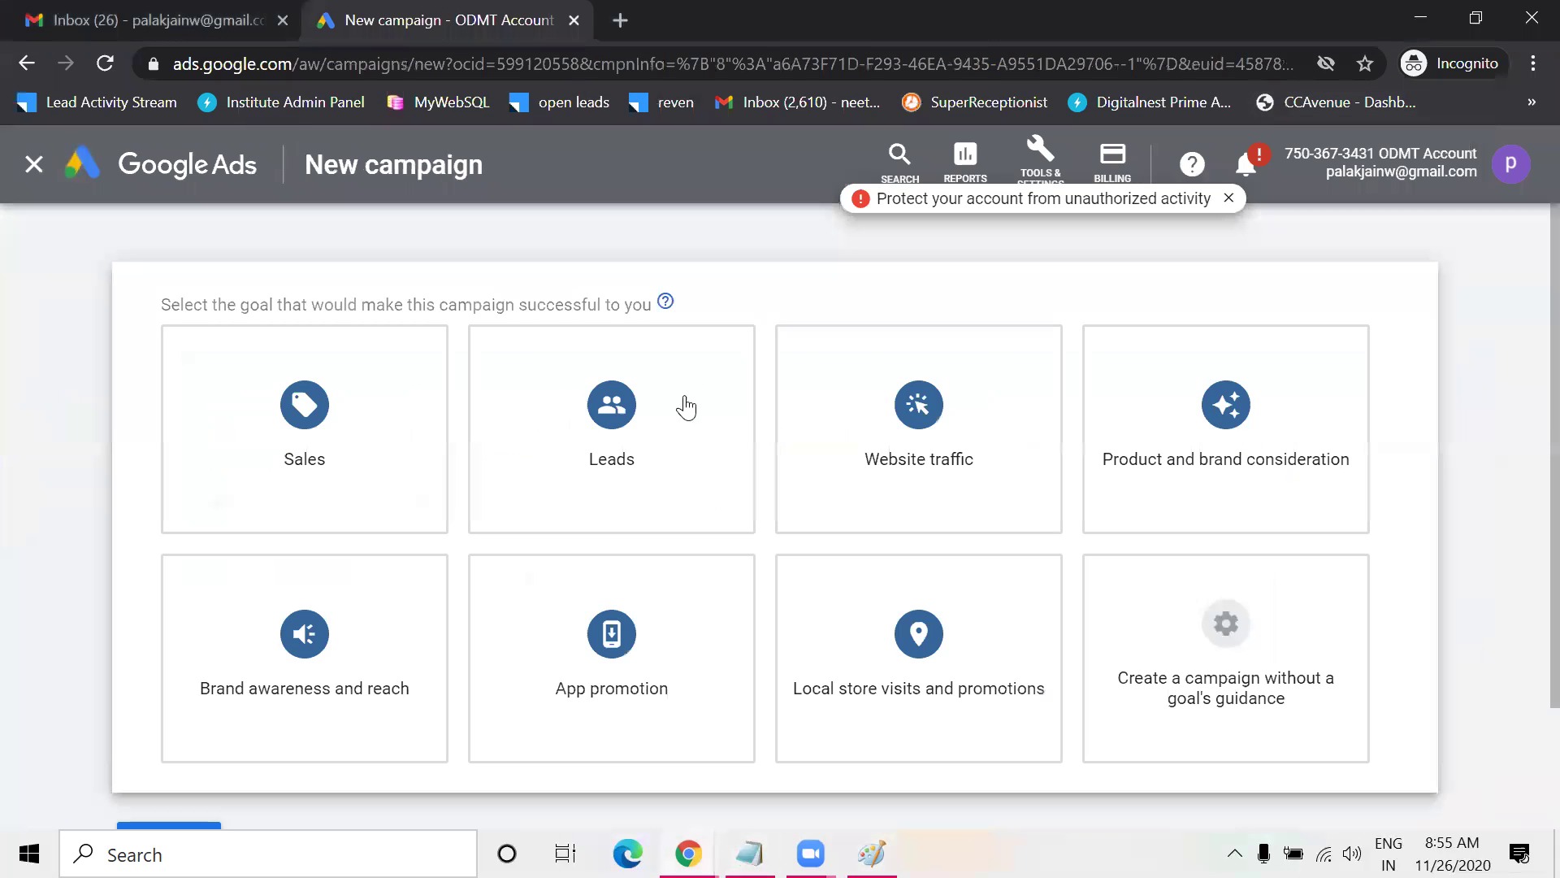
# Examine the available campaign goals, from Sales and Leads to Local store visits and promotions
pyautogui.scroll(-2, 1125, 422)
pyautogui.scroll(2, 1202, 431)
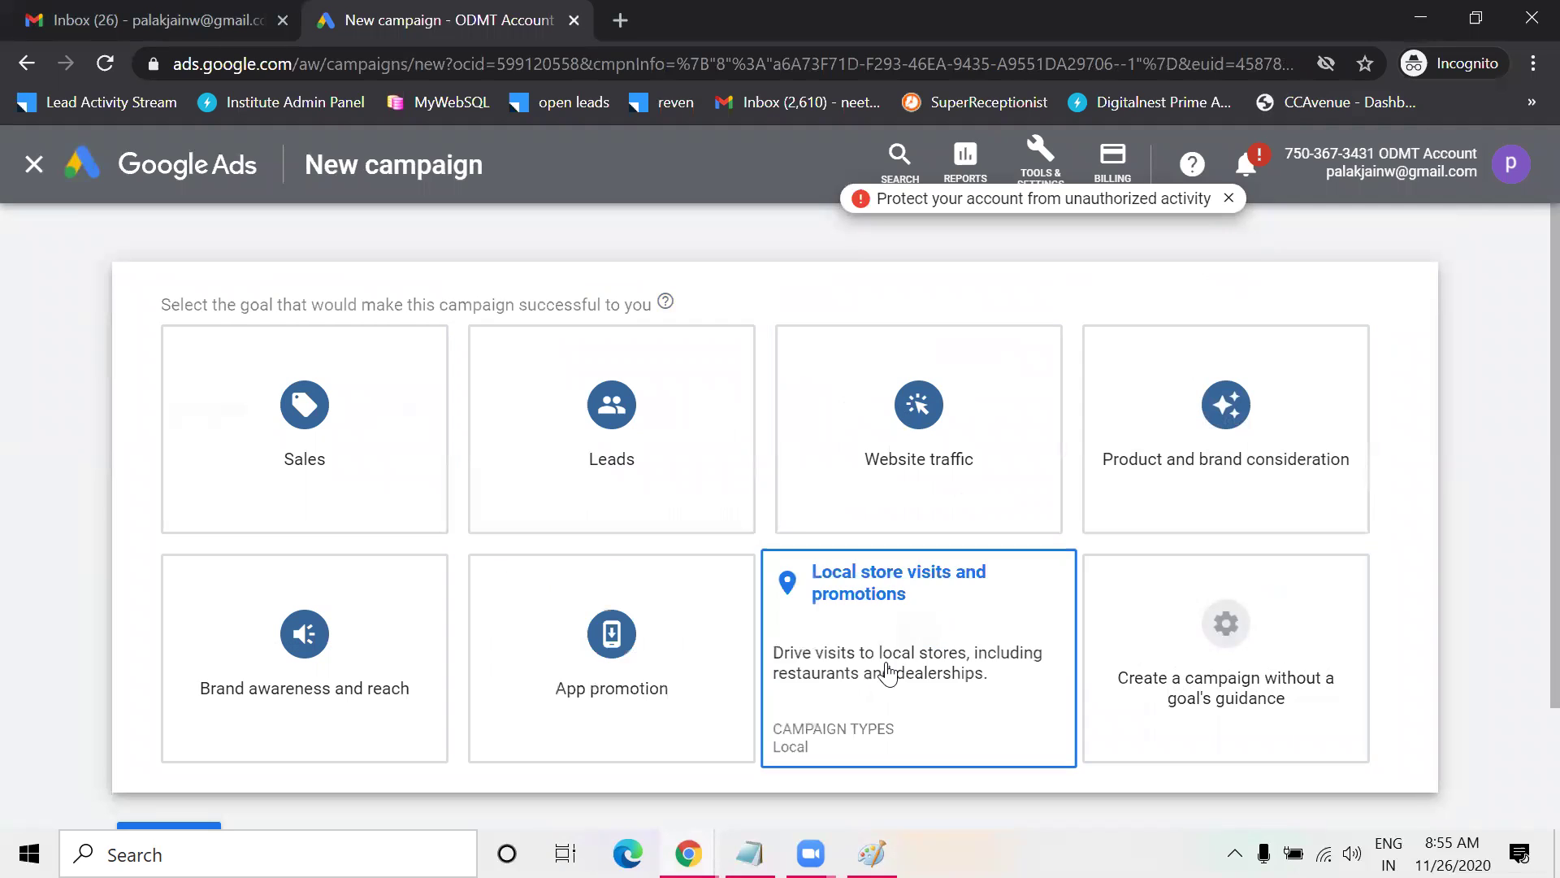
pyautogui.scroll(-2, 1463, 465)
pyautogui.scroll(2, 1455, 455)
pyautogui.scroll(-2, 1453, 457)
pyautogui.scroll(2, 1452, 460)
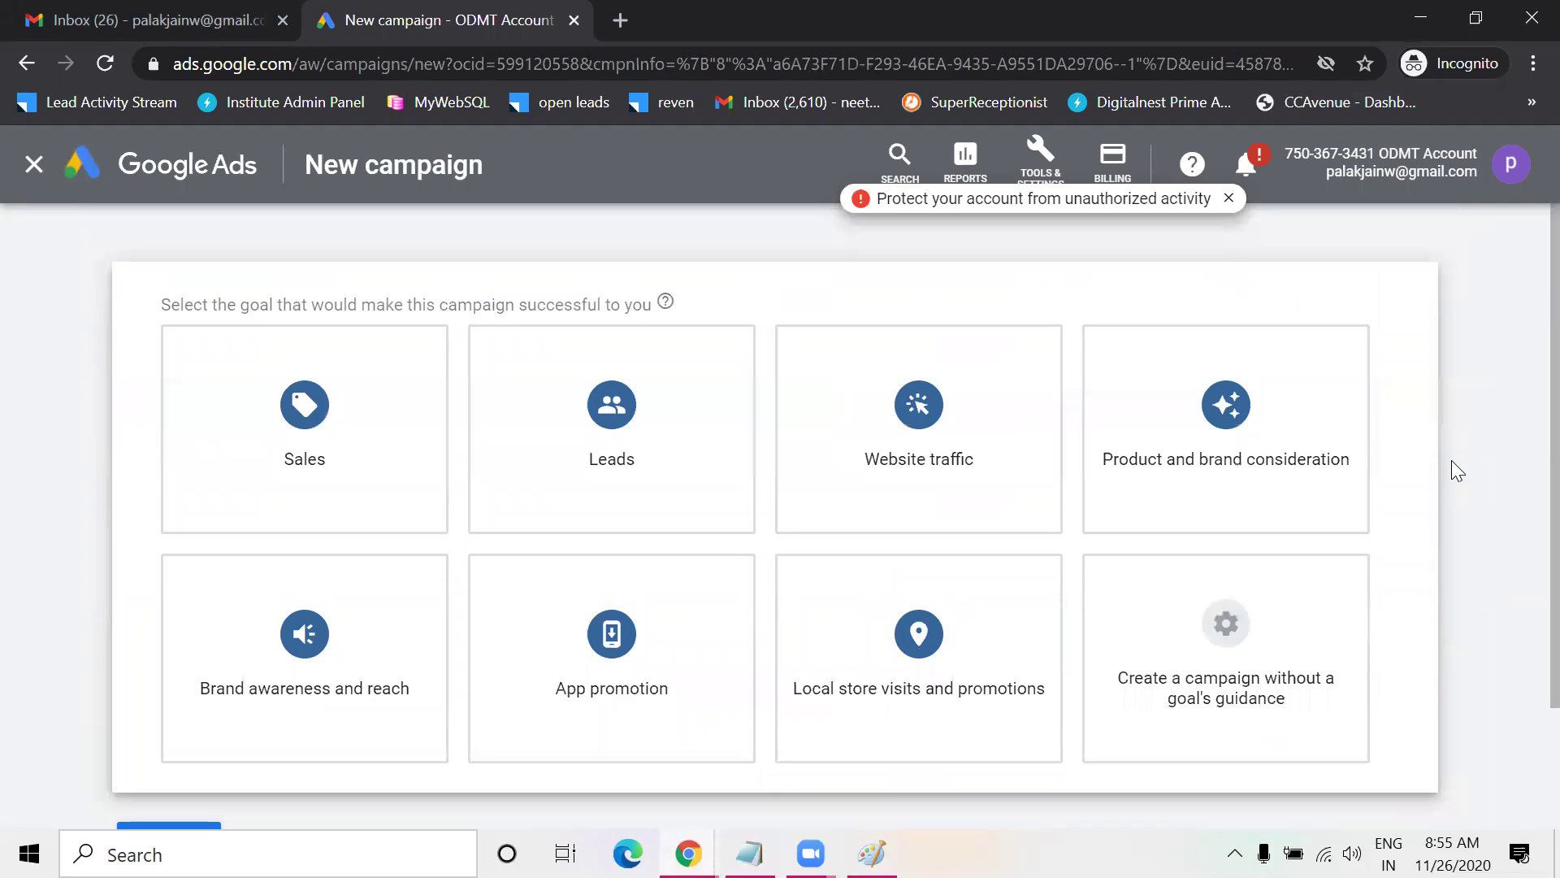
pyautogui.scroll(-2, 757, 536)
pyautogui.scroll(2, 699, 459)
pyautogui.scroll(-2, 1481, 616)
pyautogui.scroll(2, 1494, 605)
pyautogui.scroll(-2, 1494, 608)
pyautogui.scroll(2, 1492, 623)
# Try the Sales goal and the App promotion goal to compare the campaign types each one offers
pyautogui.click(332, 429)
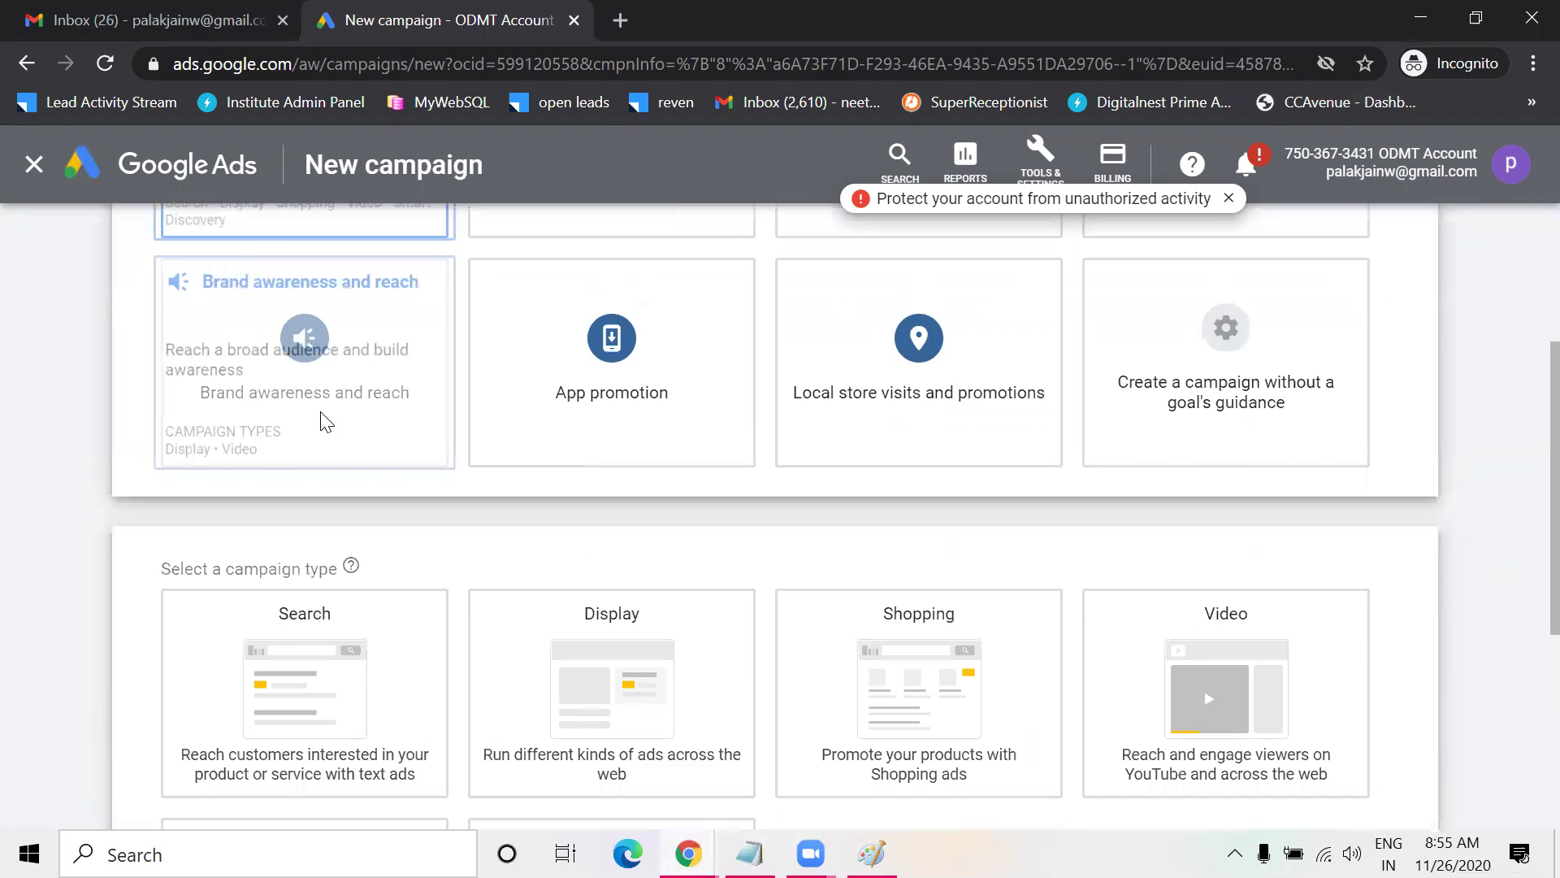
pyautogui.click(324, 423)
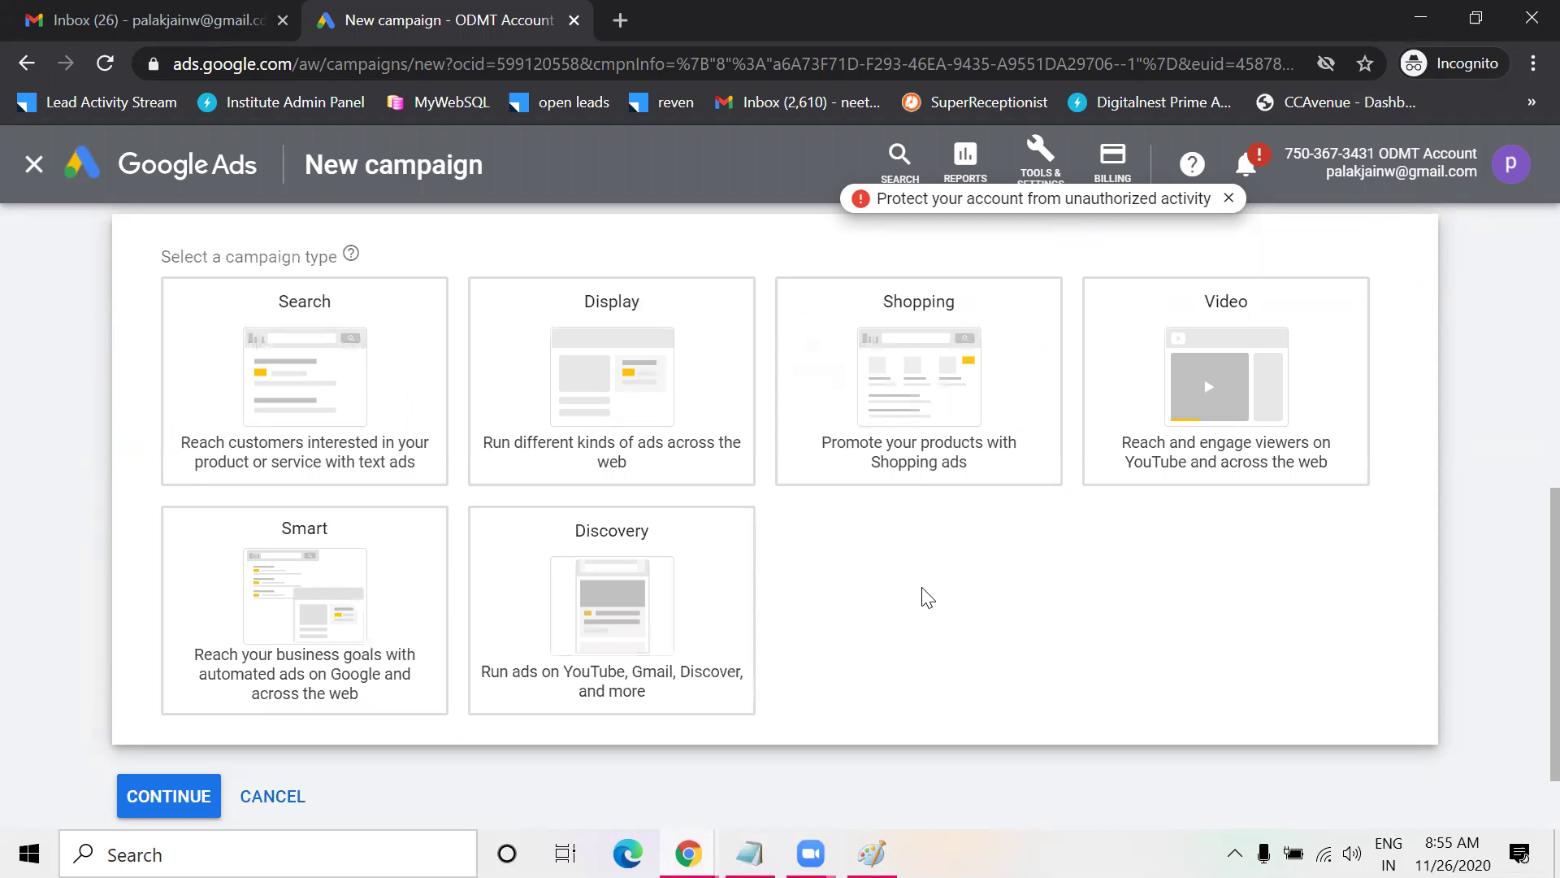
pyautogui.scroll(7, 882, 640)
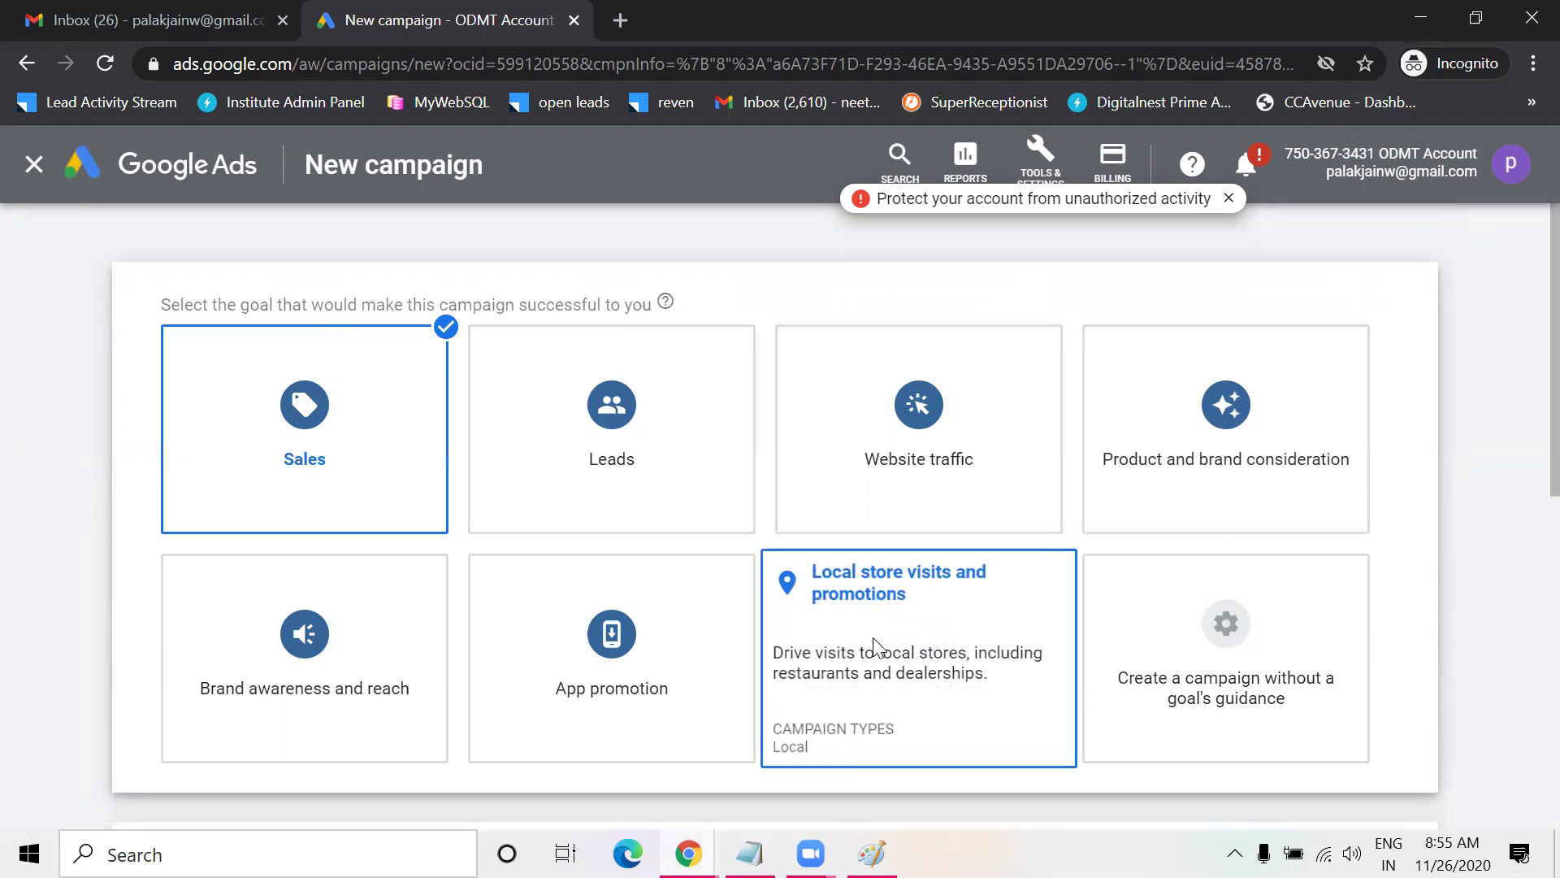
pyautogui.scroll(-2, 876, 646)
pyautogui.click(612, 461)
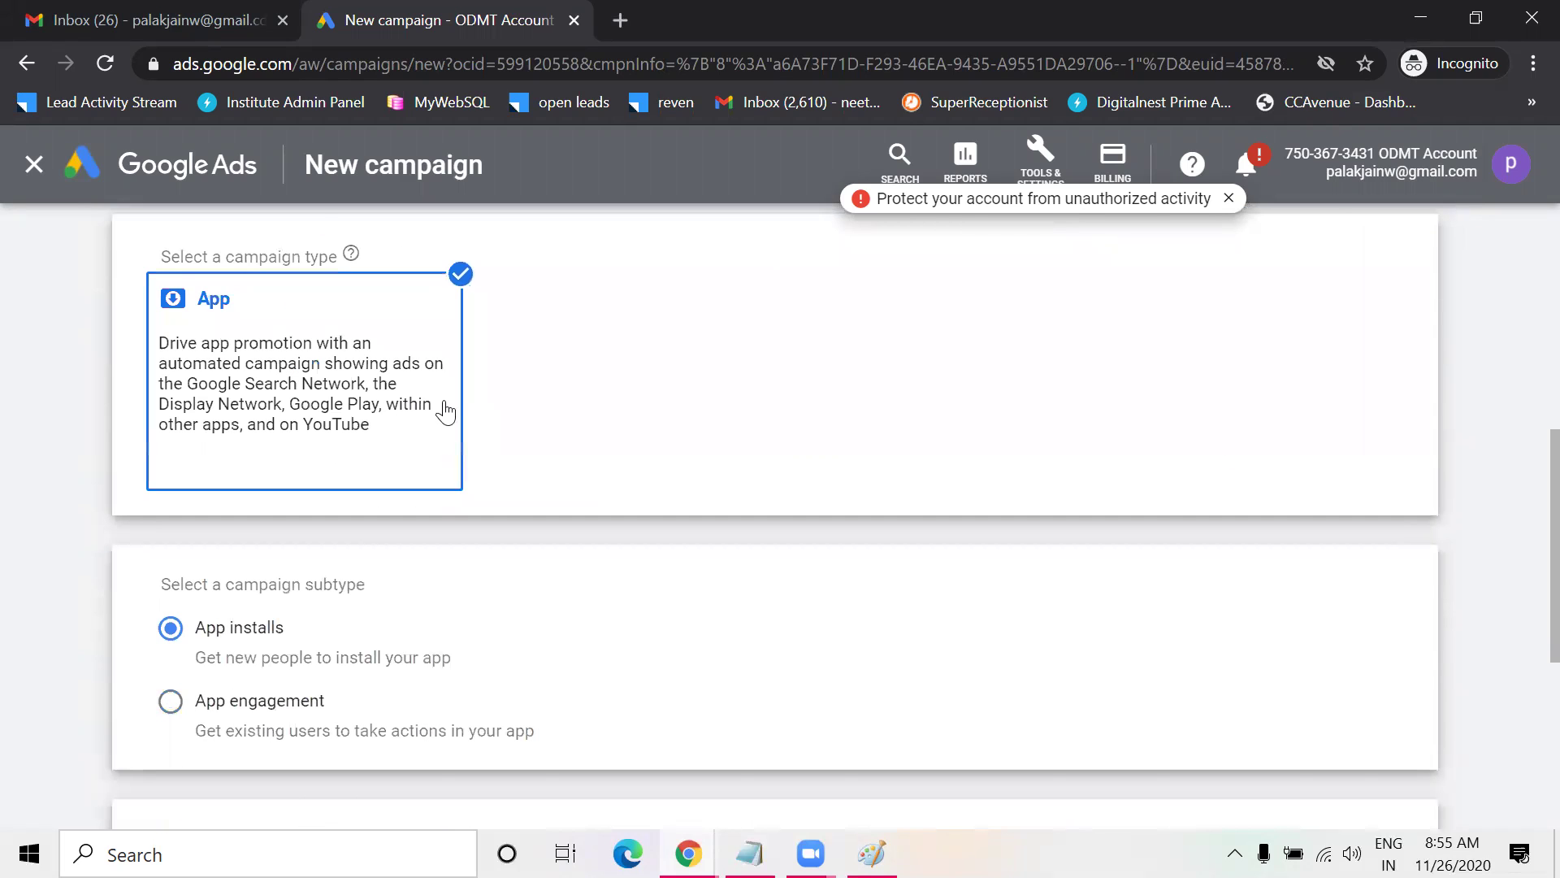
pyautogui.scroll(4, 445, 412)
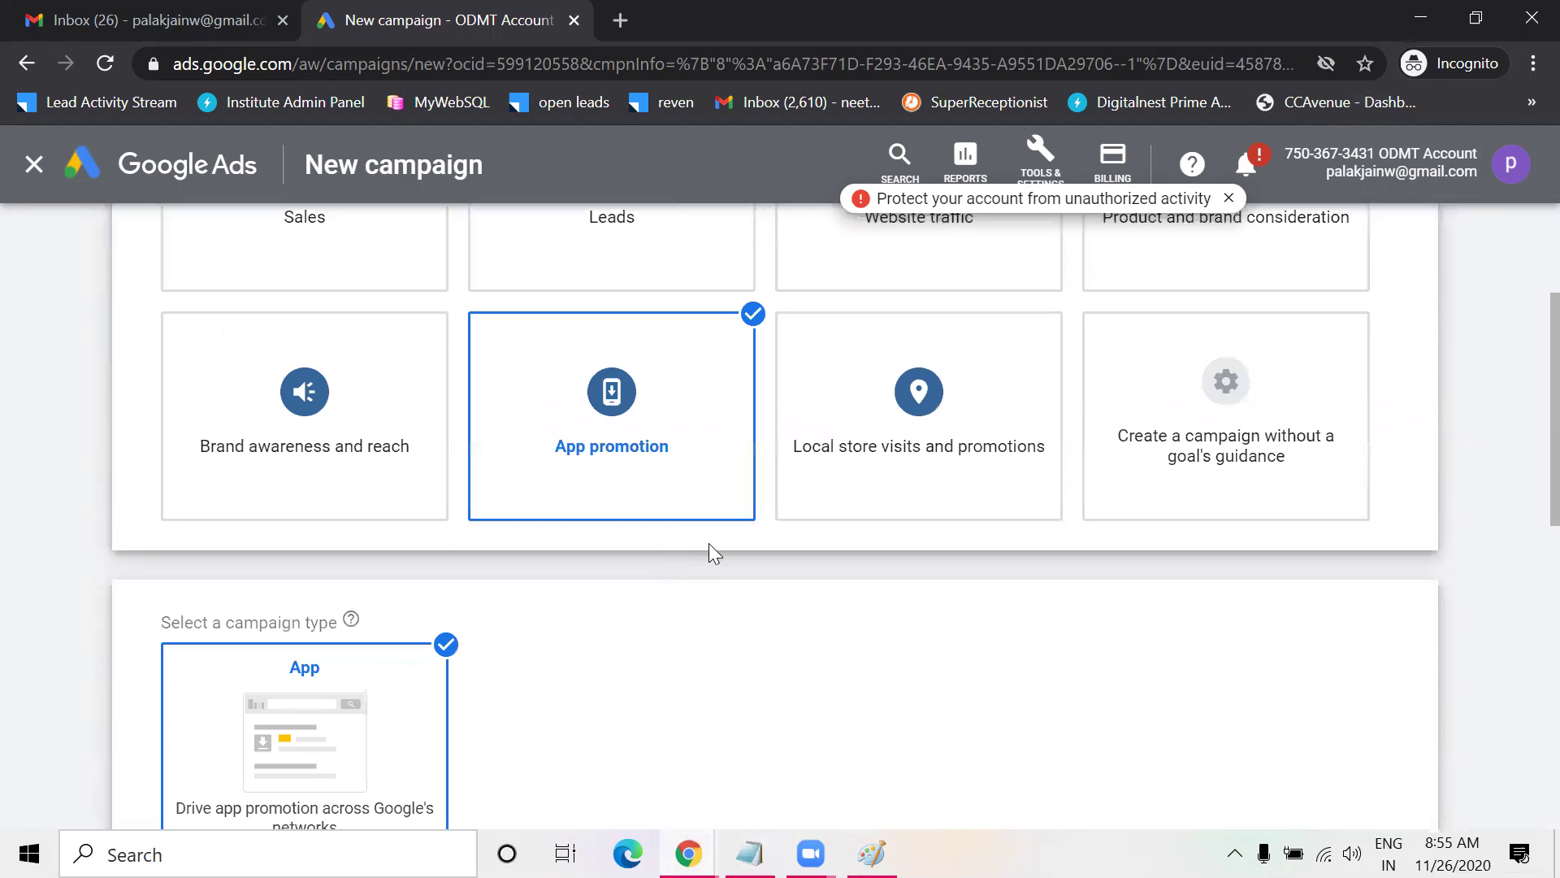
# Choose to create the campaign without a goal's guidance and review the campaign types on offer
pyautogui.click(1242, 422)
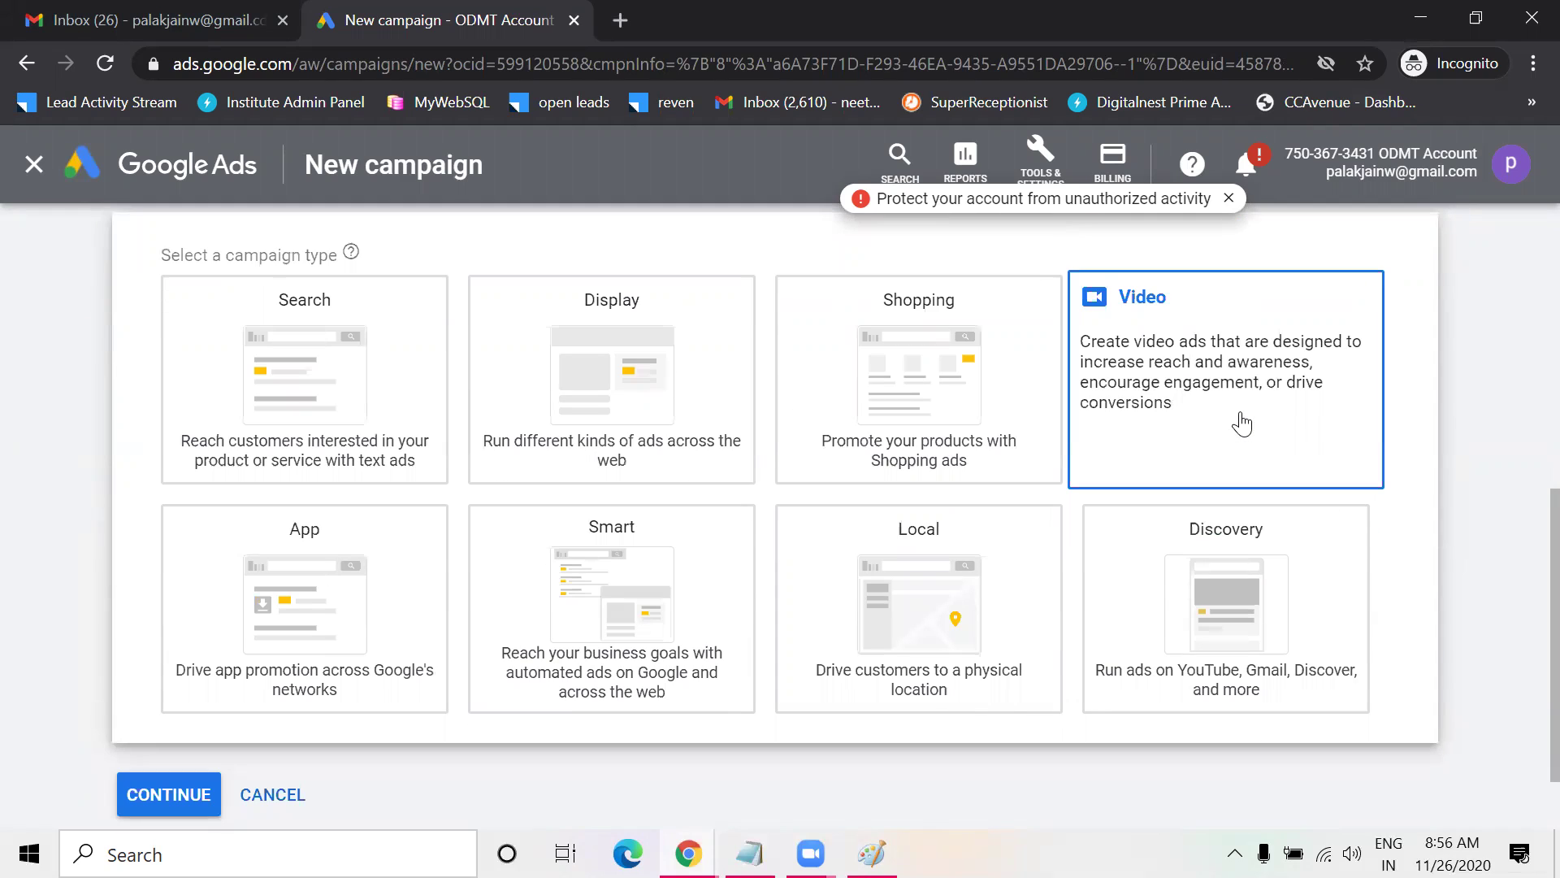
pyautogui.scroll(5, 1526, 351)
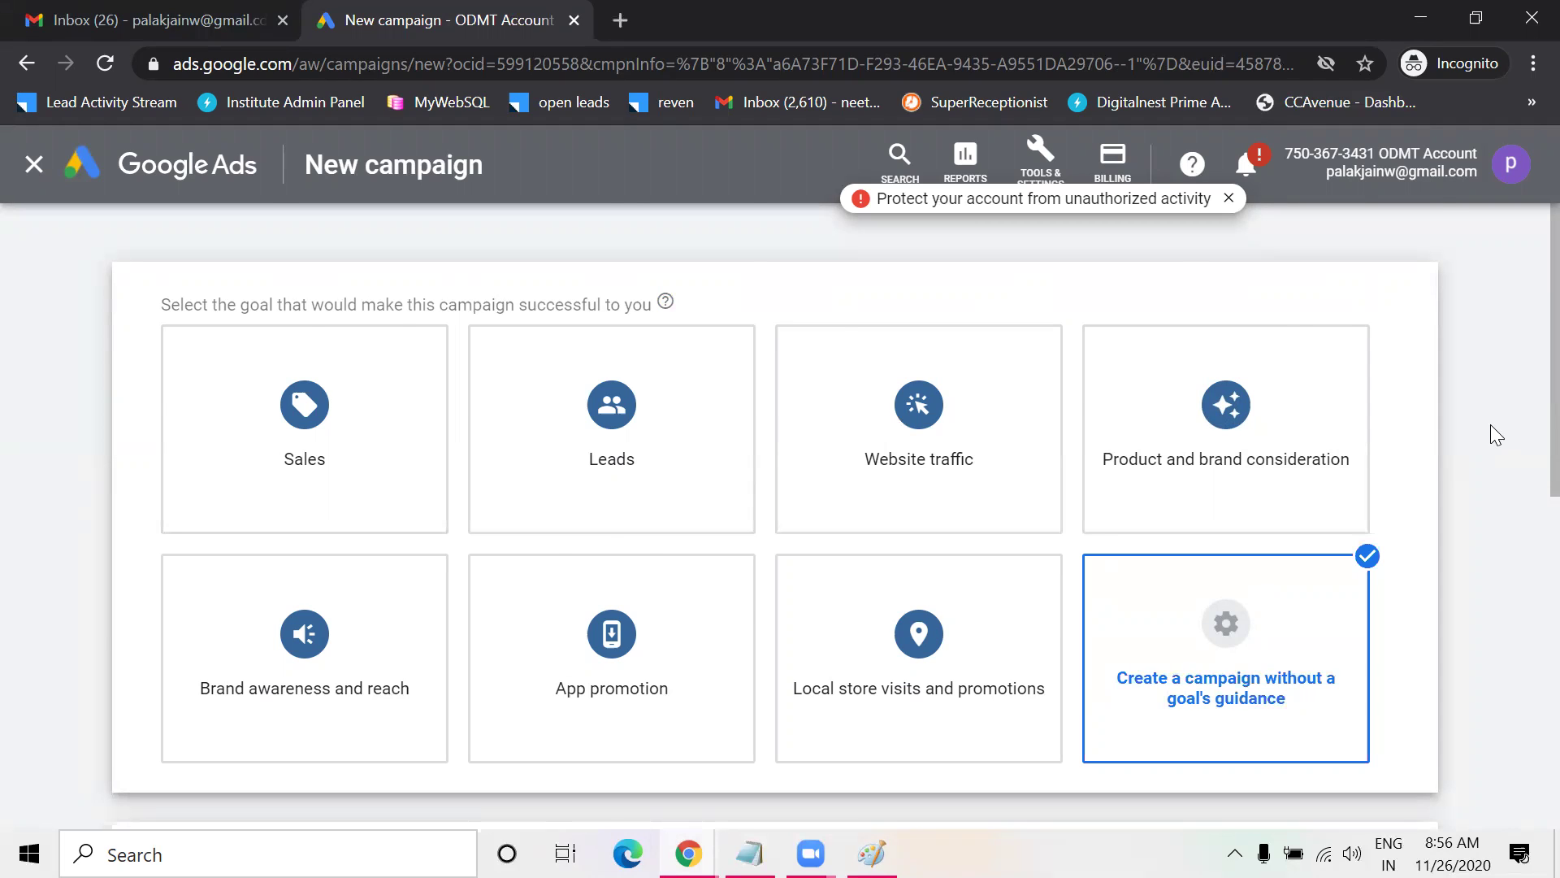
pyautogui.scroll(-8, 1491, 425)
pyautogui.scroll(4, 1491, 424)
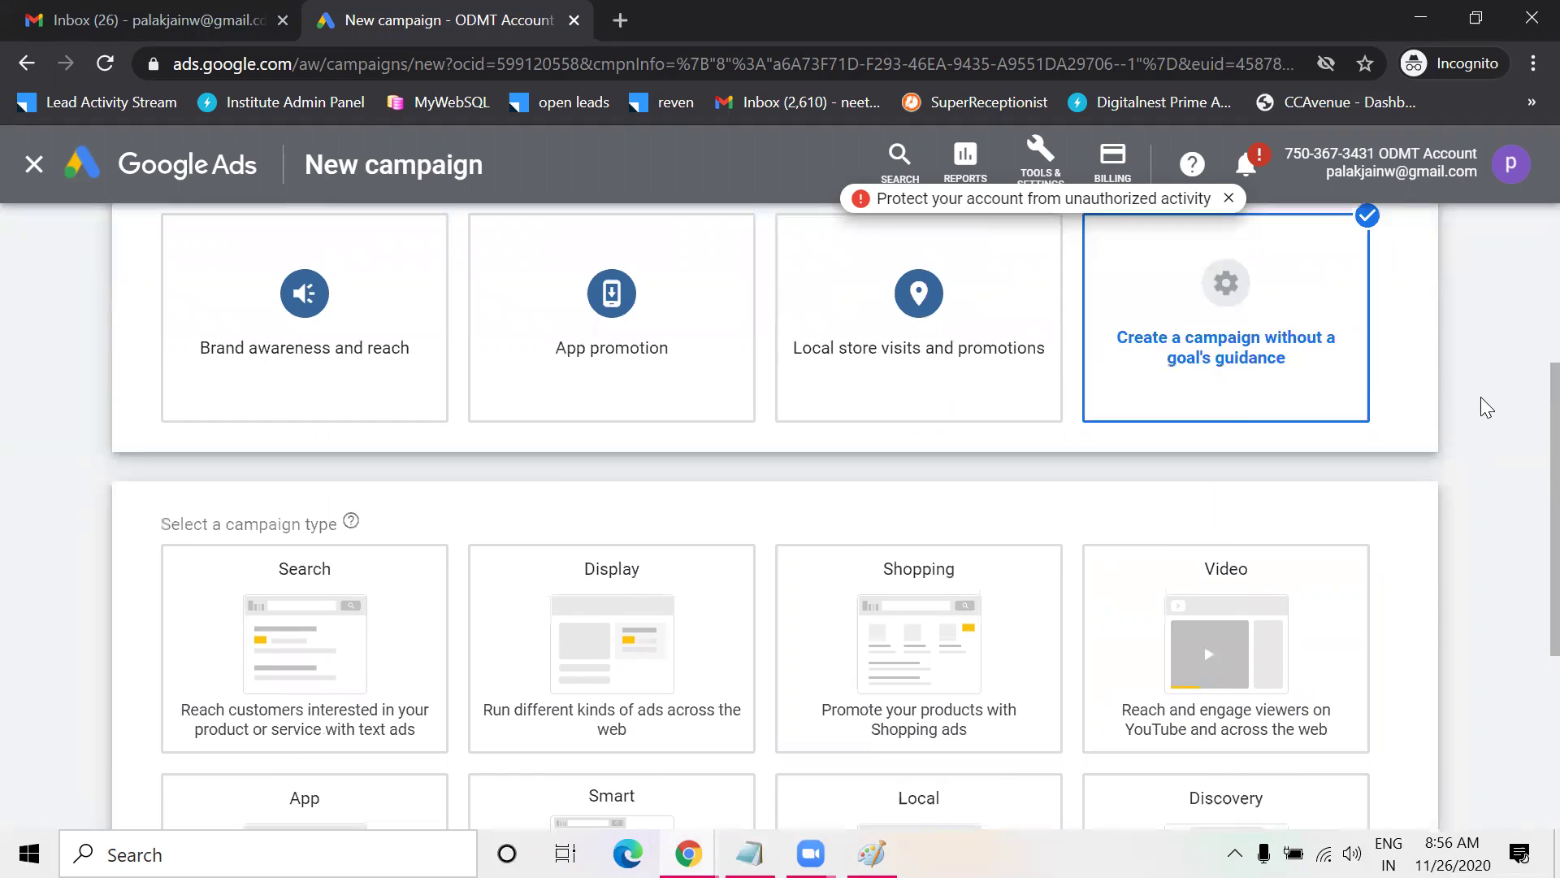
pyautogui.scroll(-2, 1487, 406)
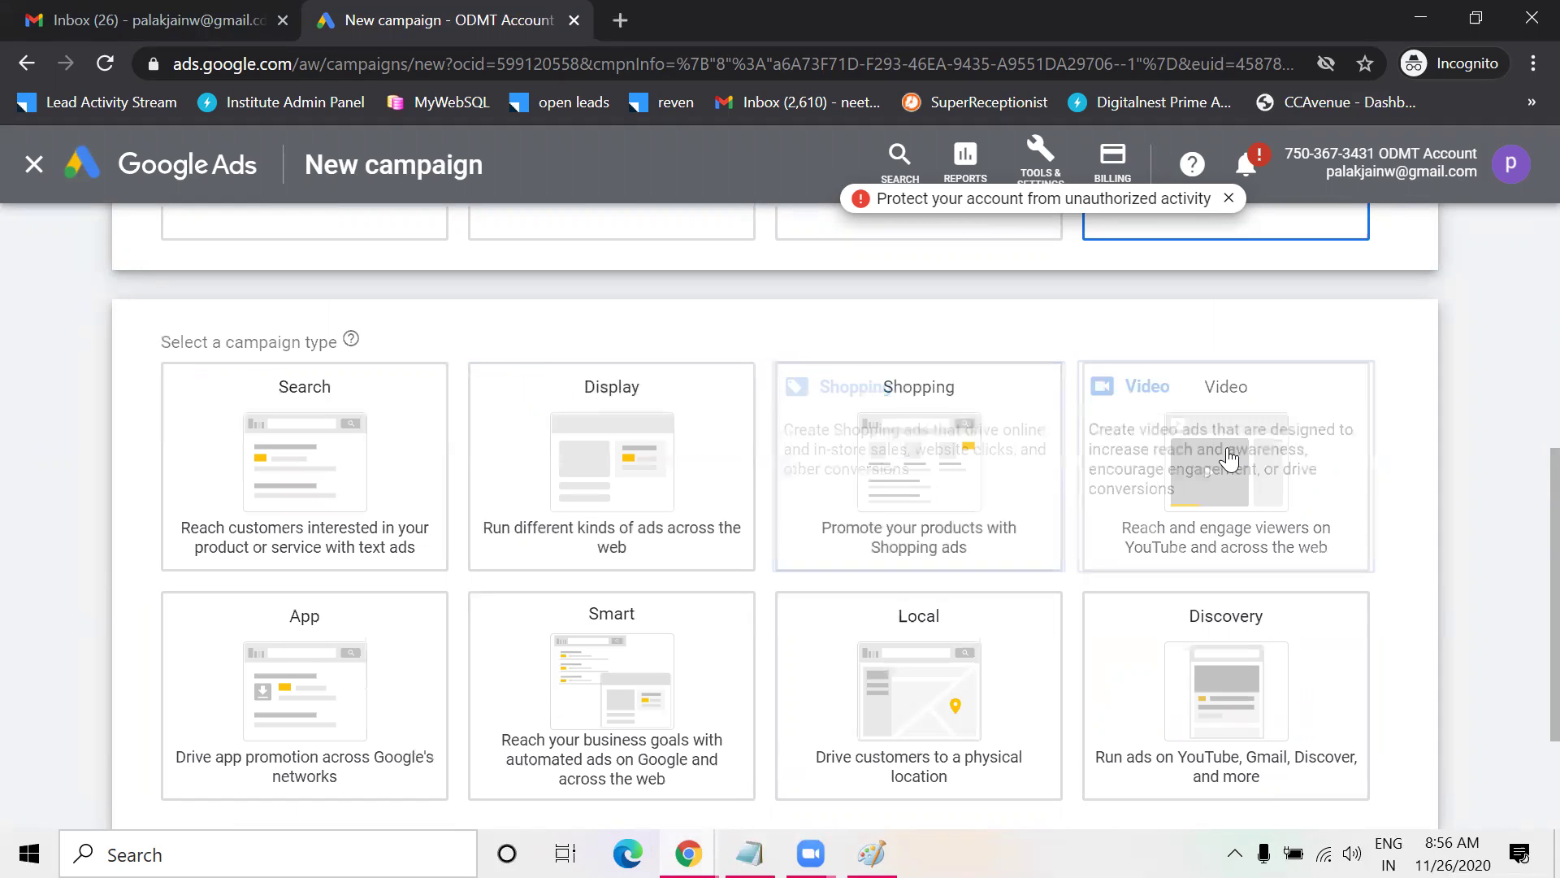
pyautogui.click(299, 439)
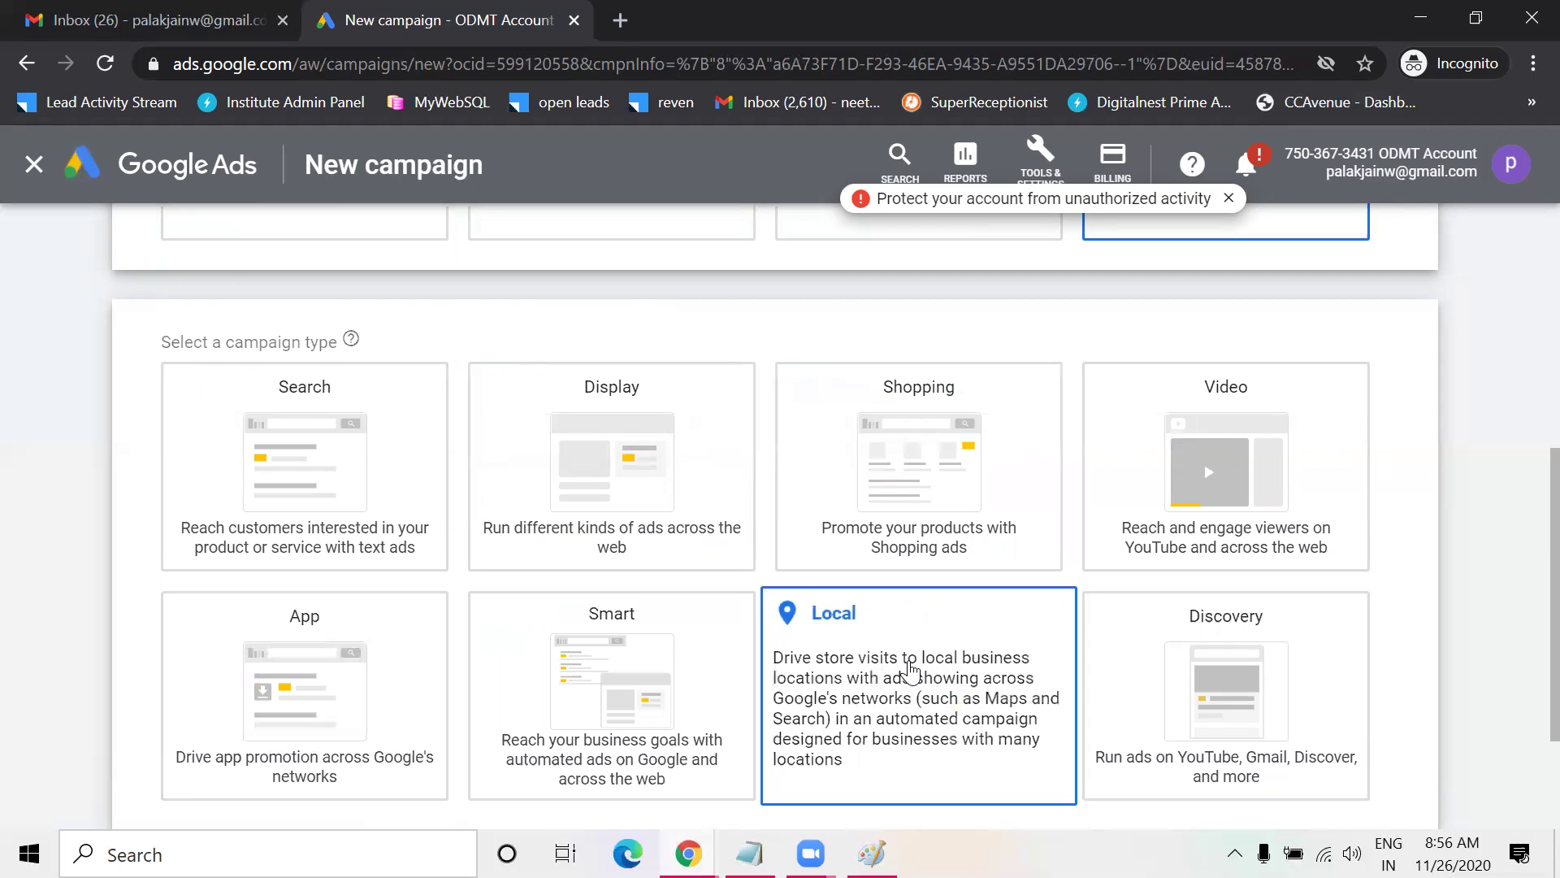
pyautogui.scroll(2, 610, 406)
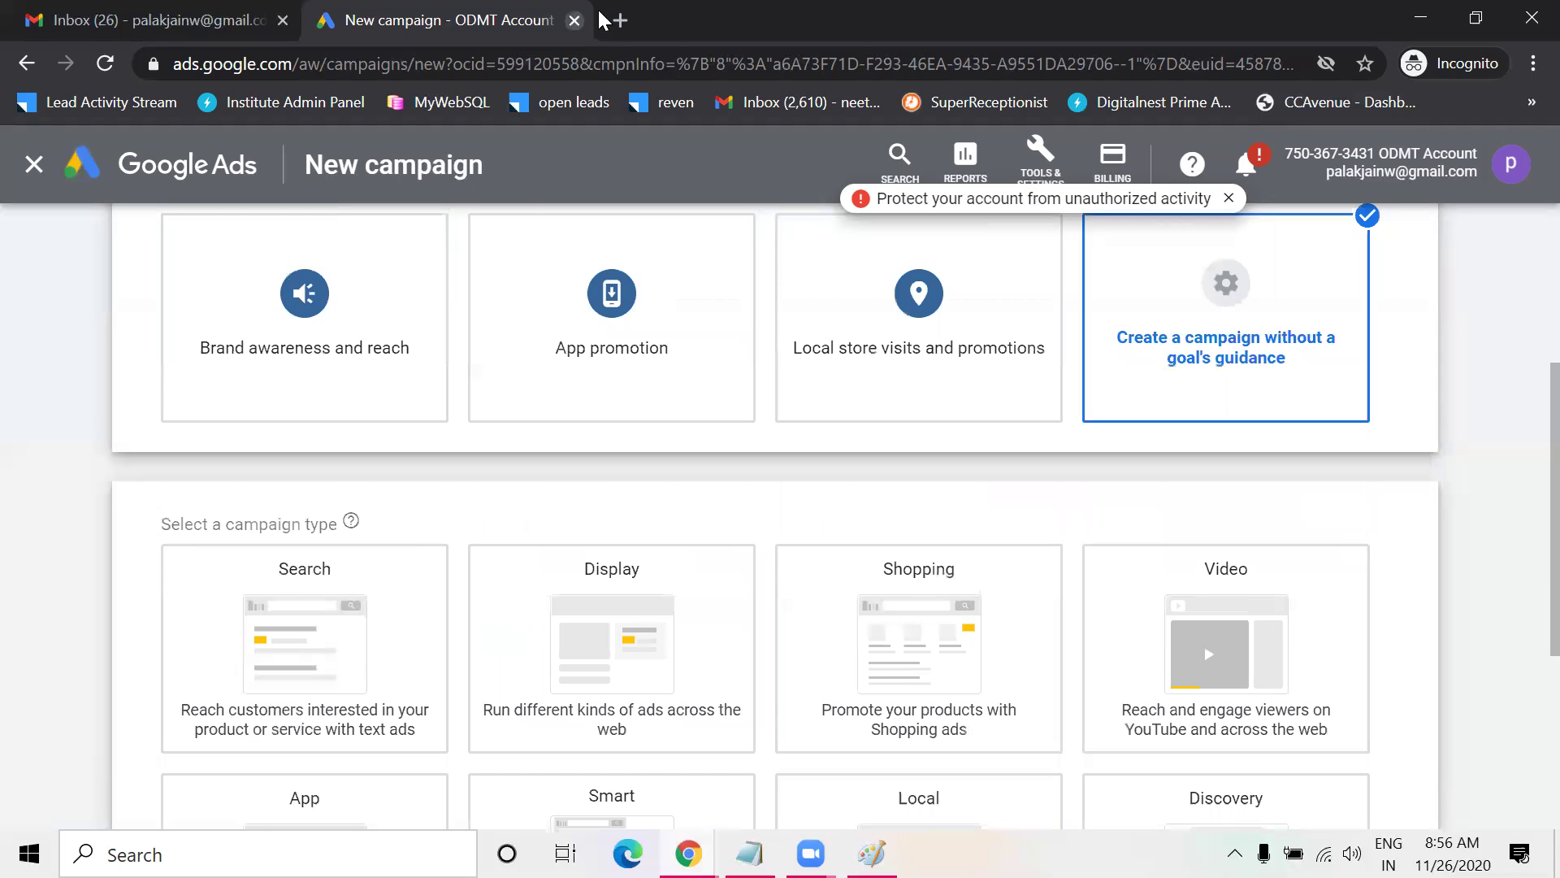
# Search Google in a new browser tab for "digital marketing training in hyderabad" and examine the local business listings
pyautogui.click(620, 20)
pyautogui.write('digital ')
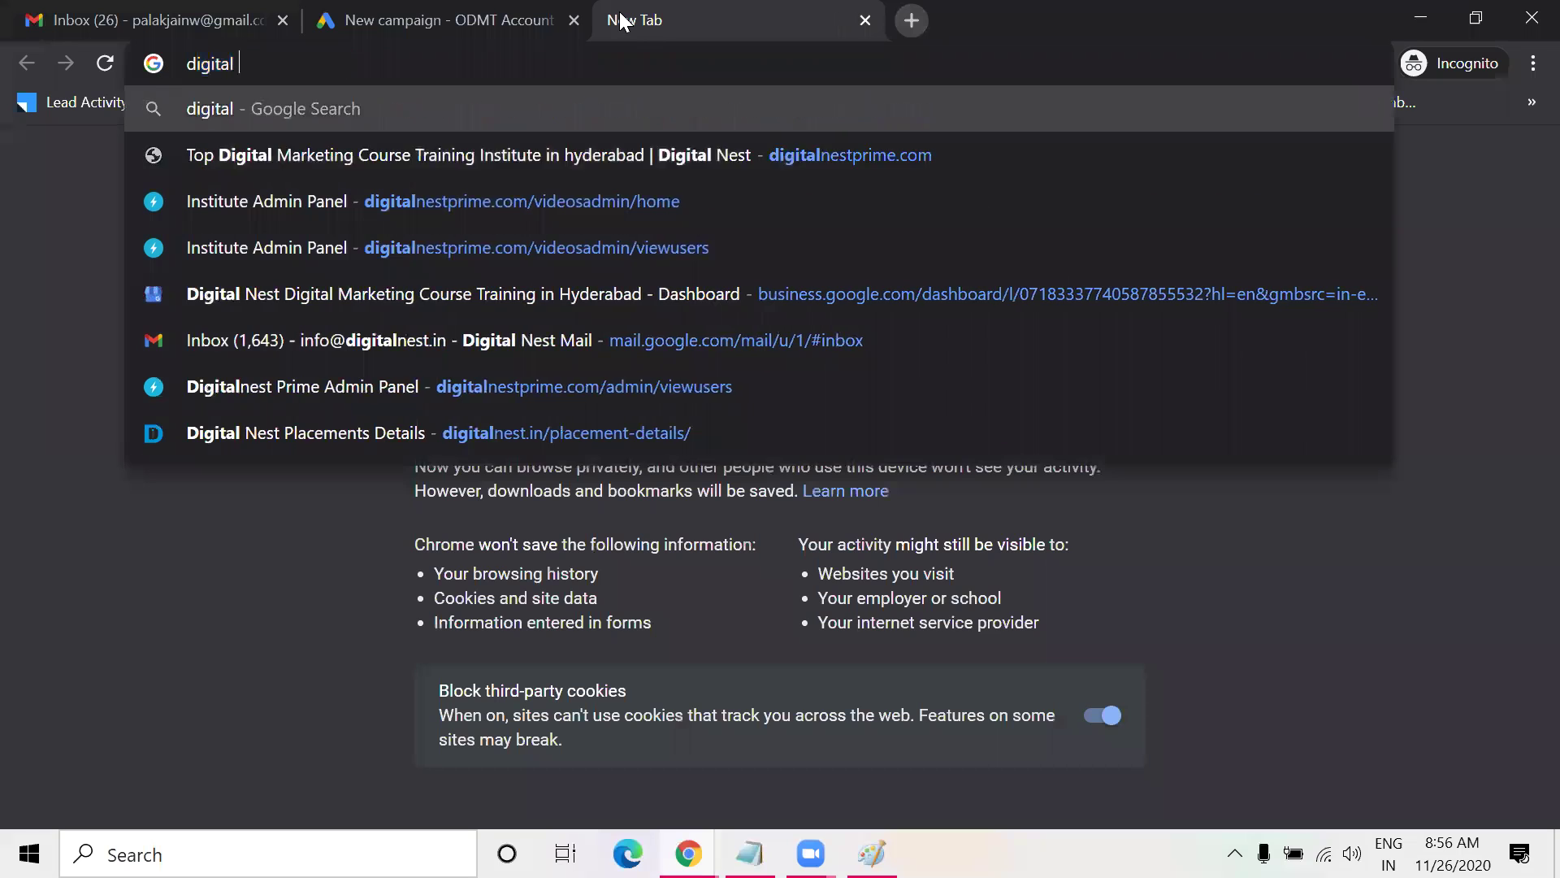
pyautogui.write('marketing')
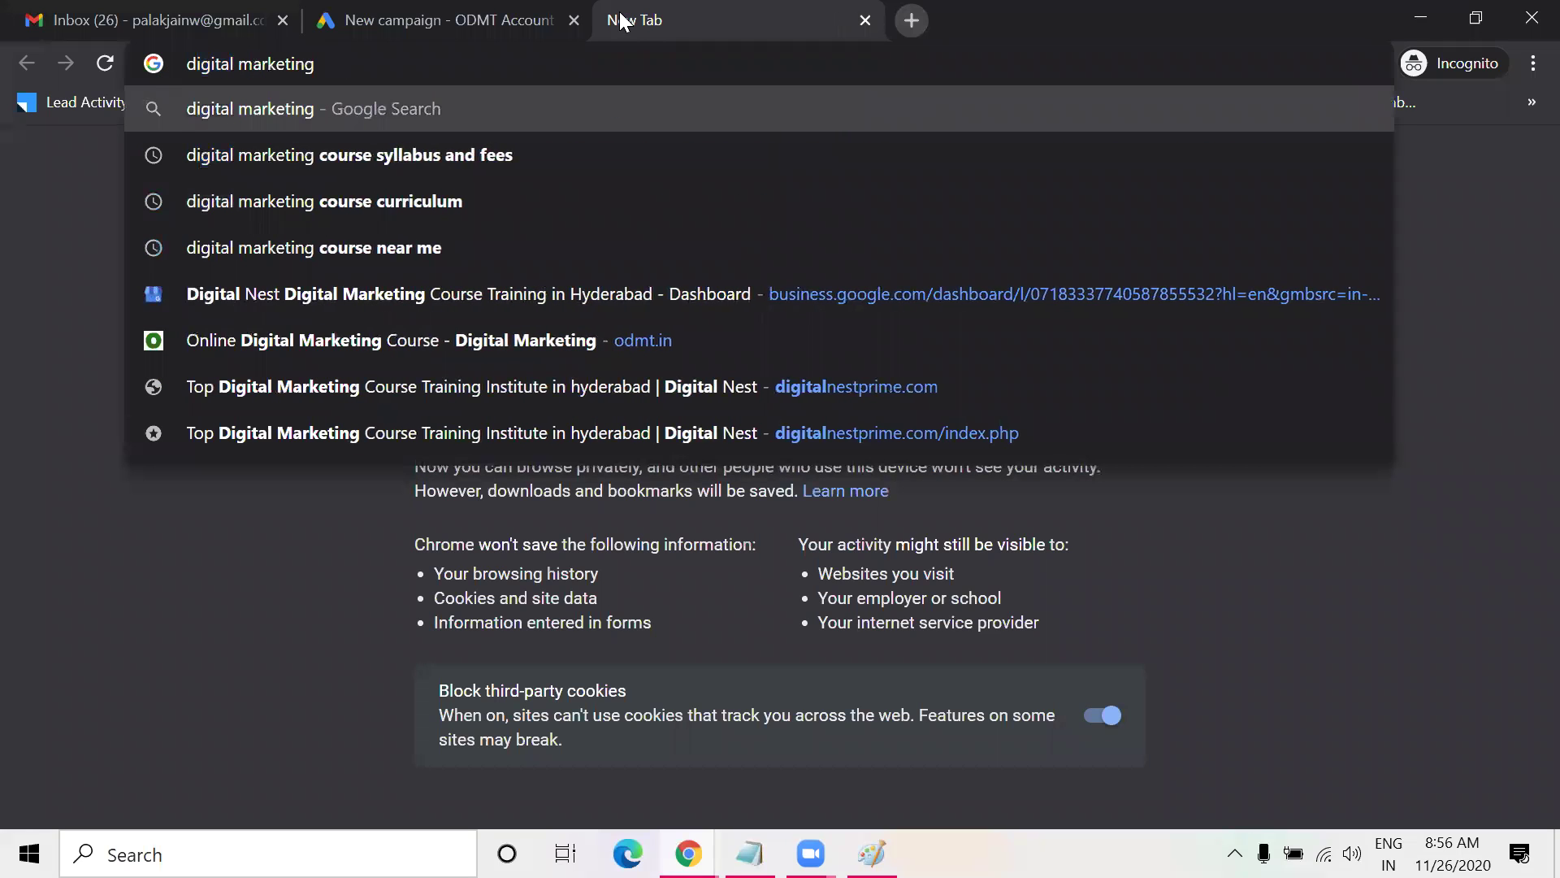
pyautogui.write(' tr')
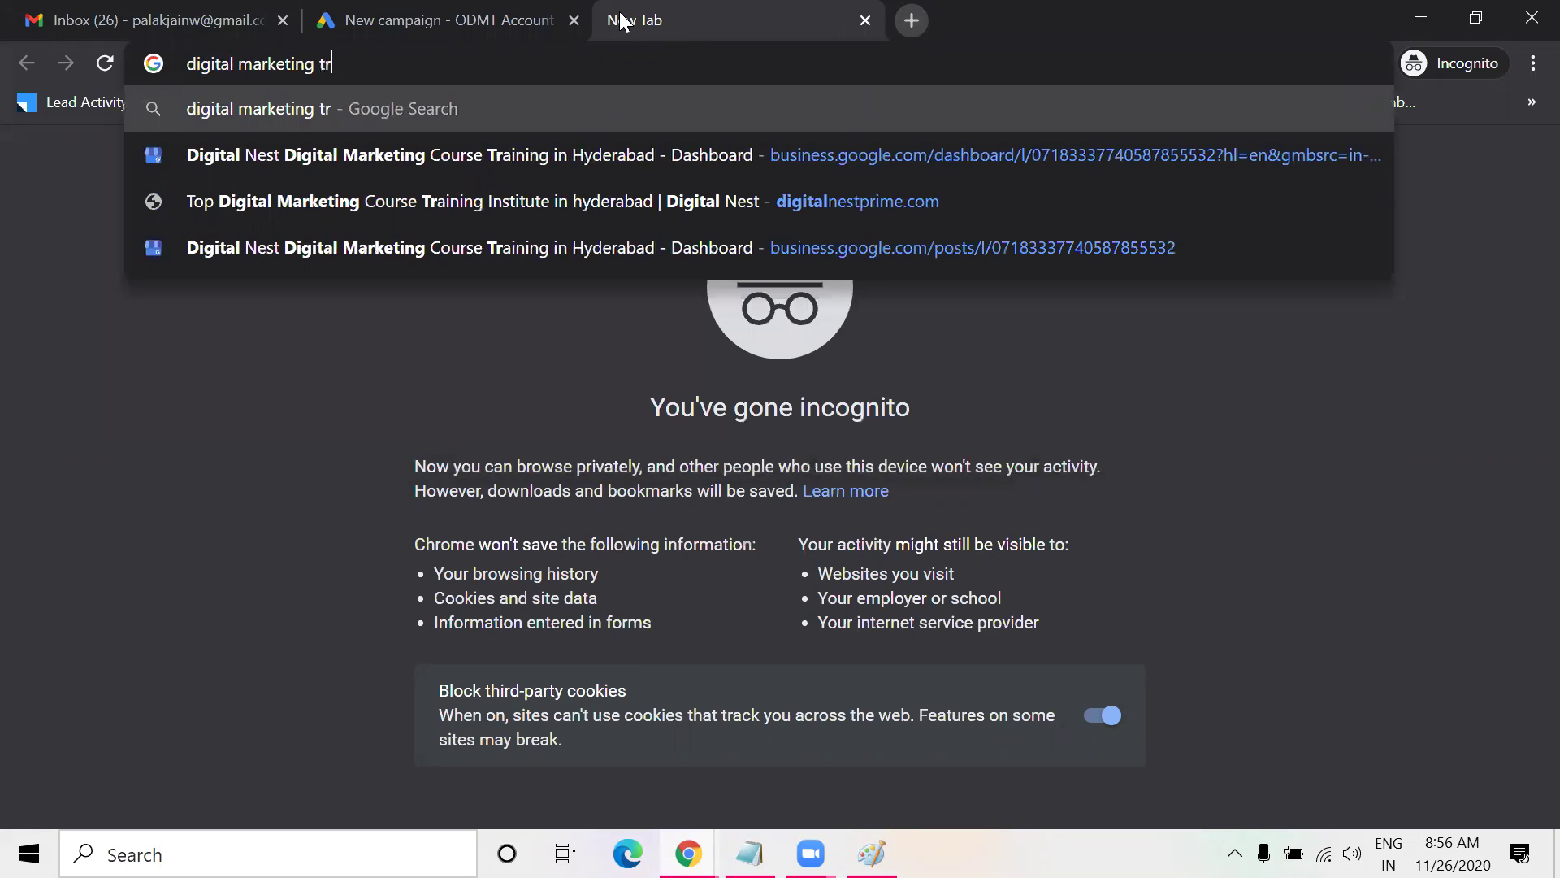
pyautogui.write('aining in hyder')
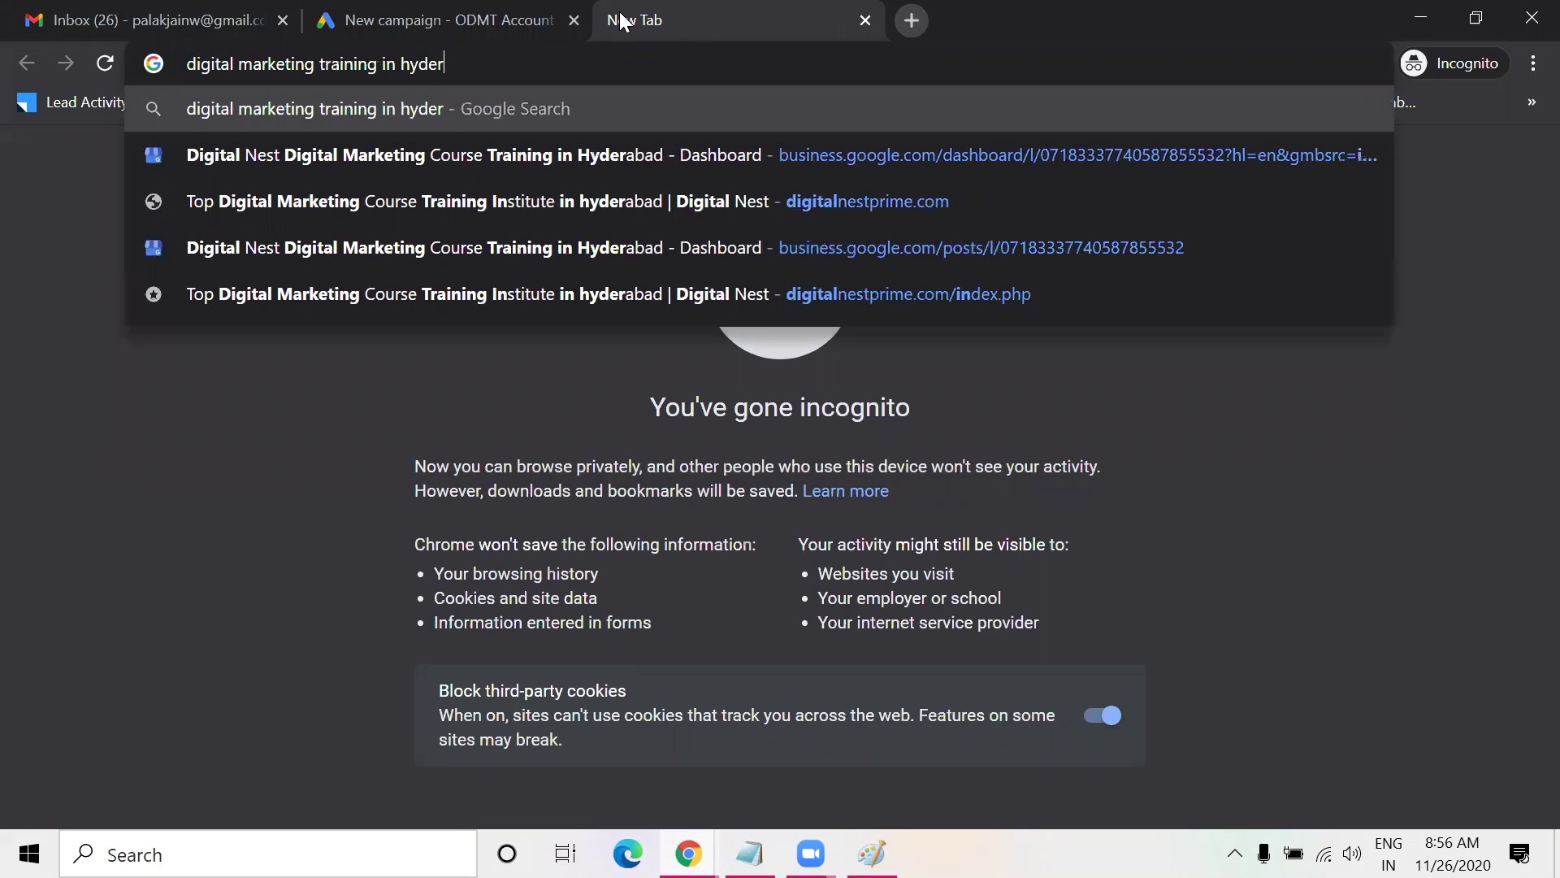
pyautogui.write('abad')
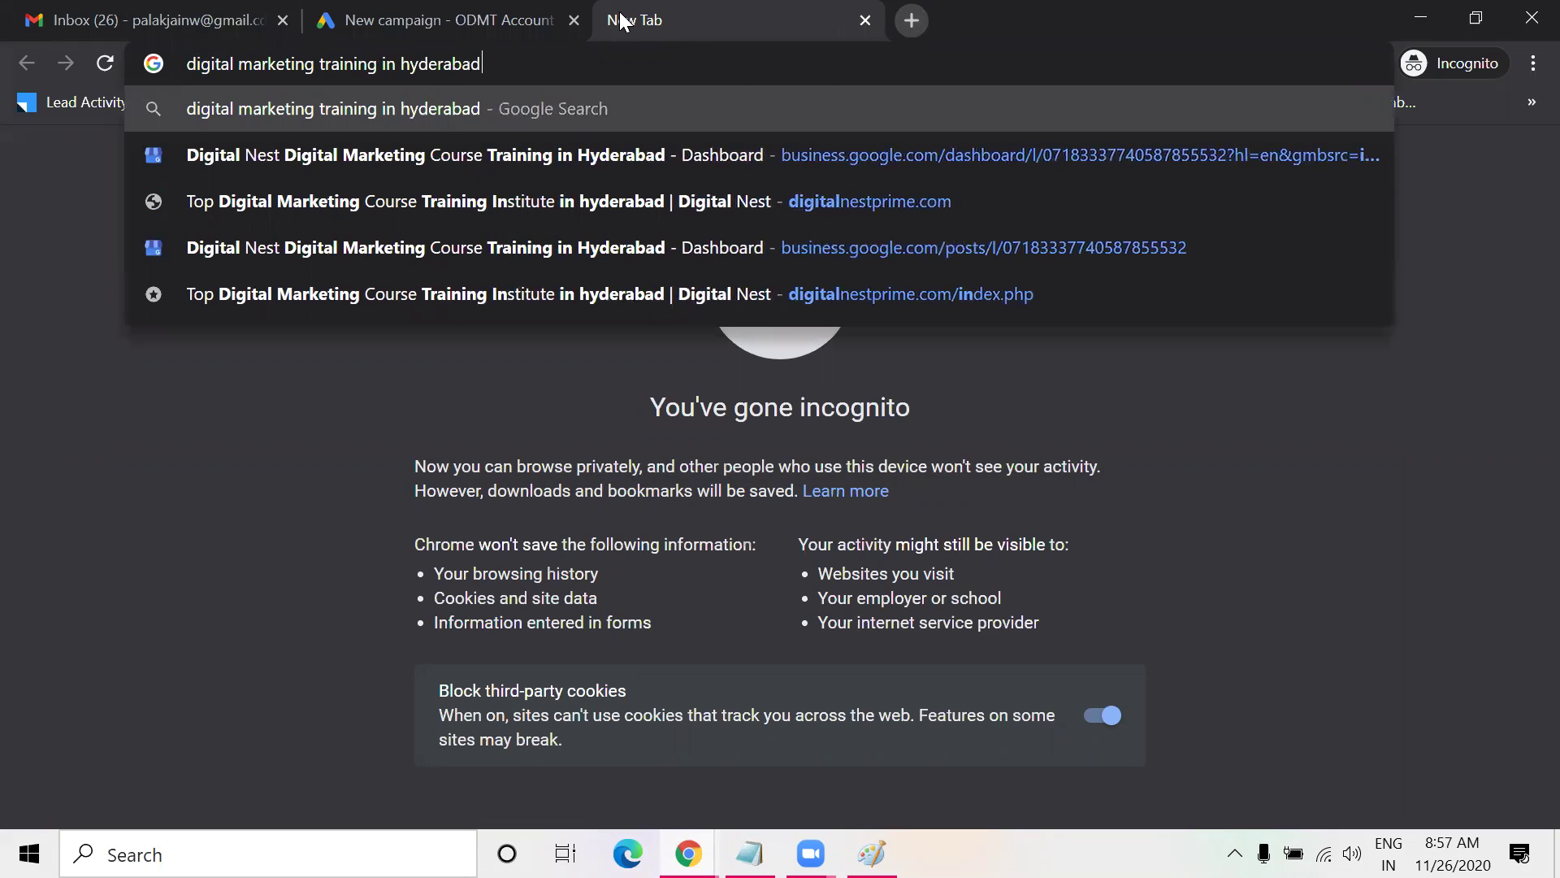
pyautogui.press('Return')
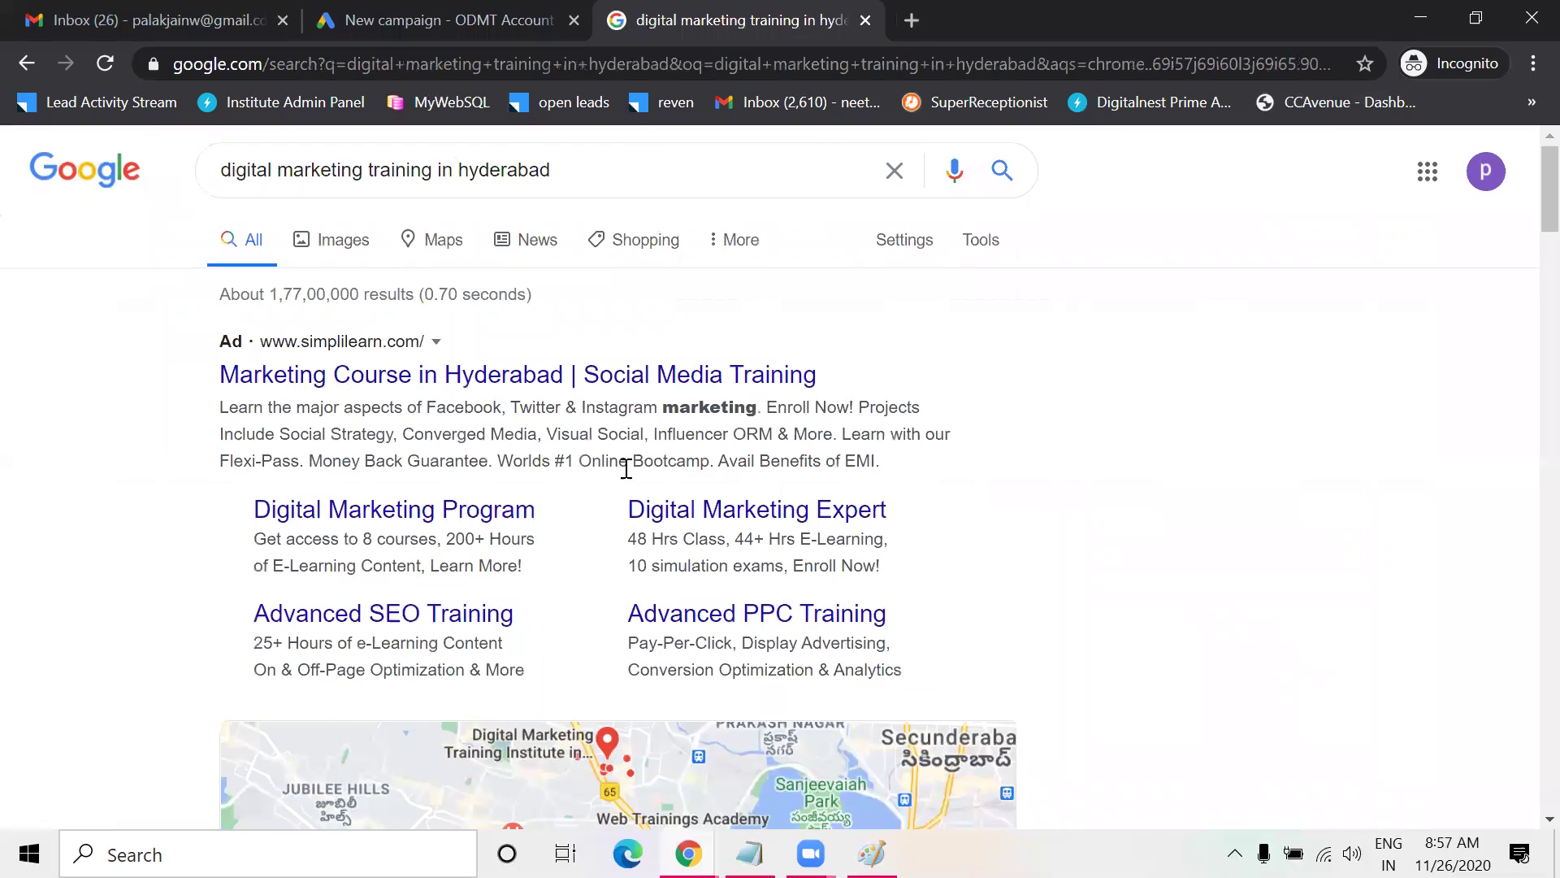
pyautogui.scroll(-8, 623, 463)
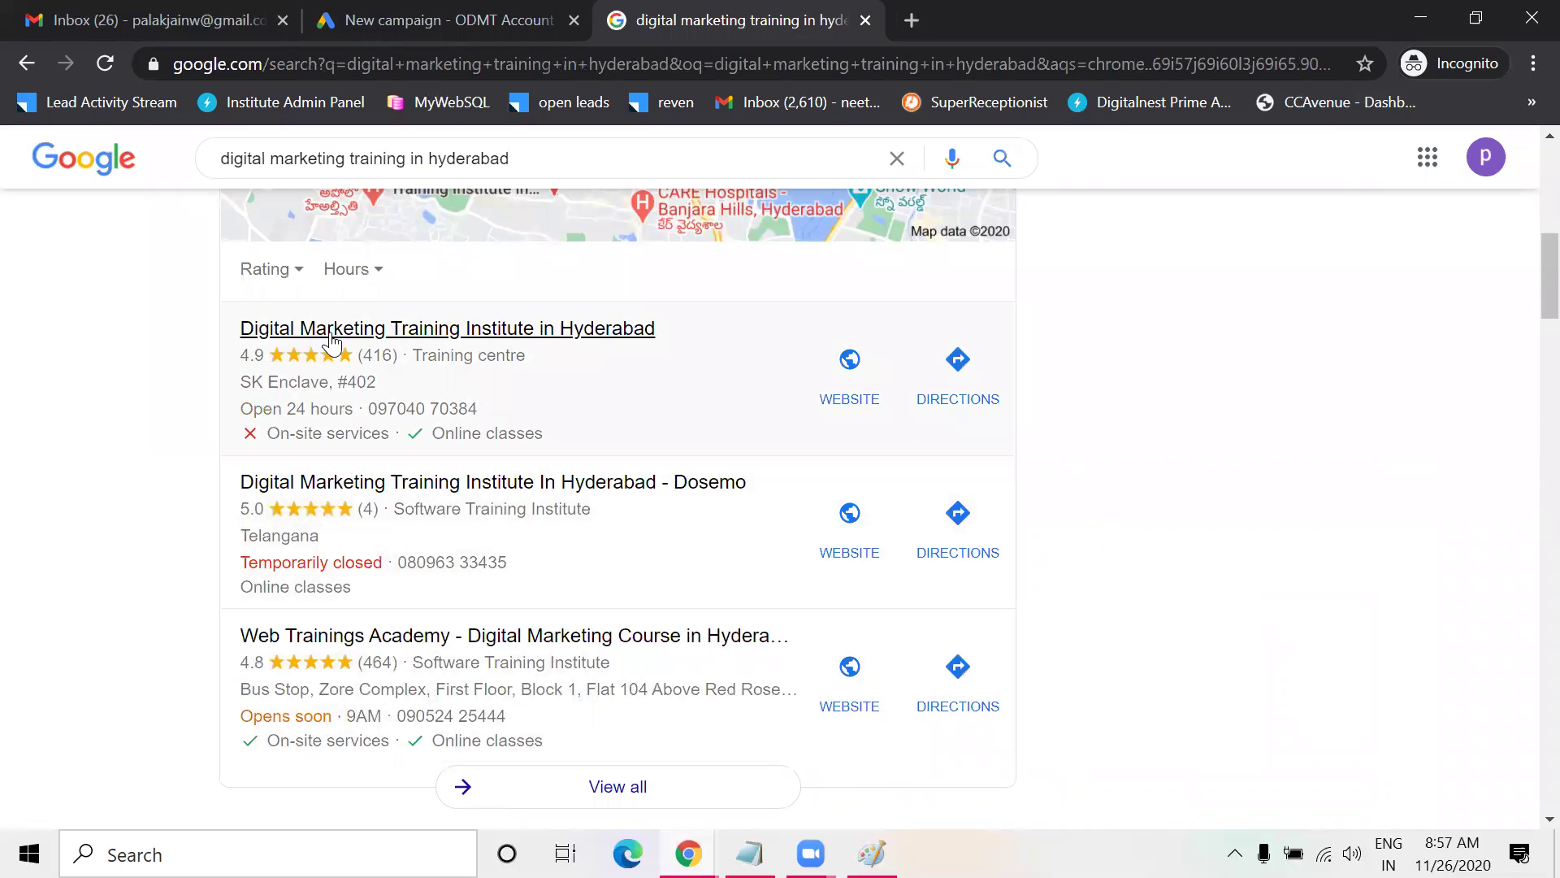
pyautogui.click(302, 416)
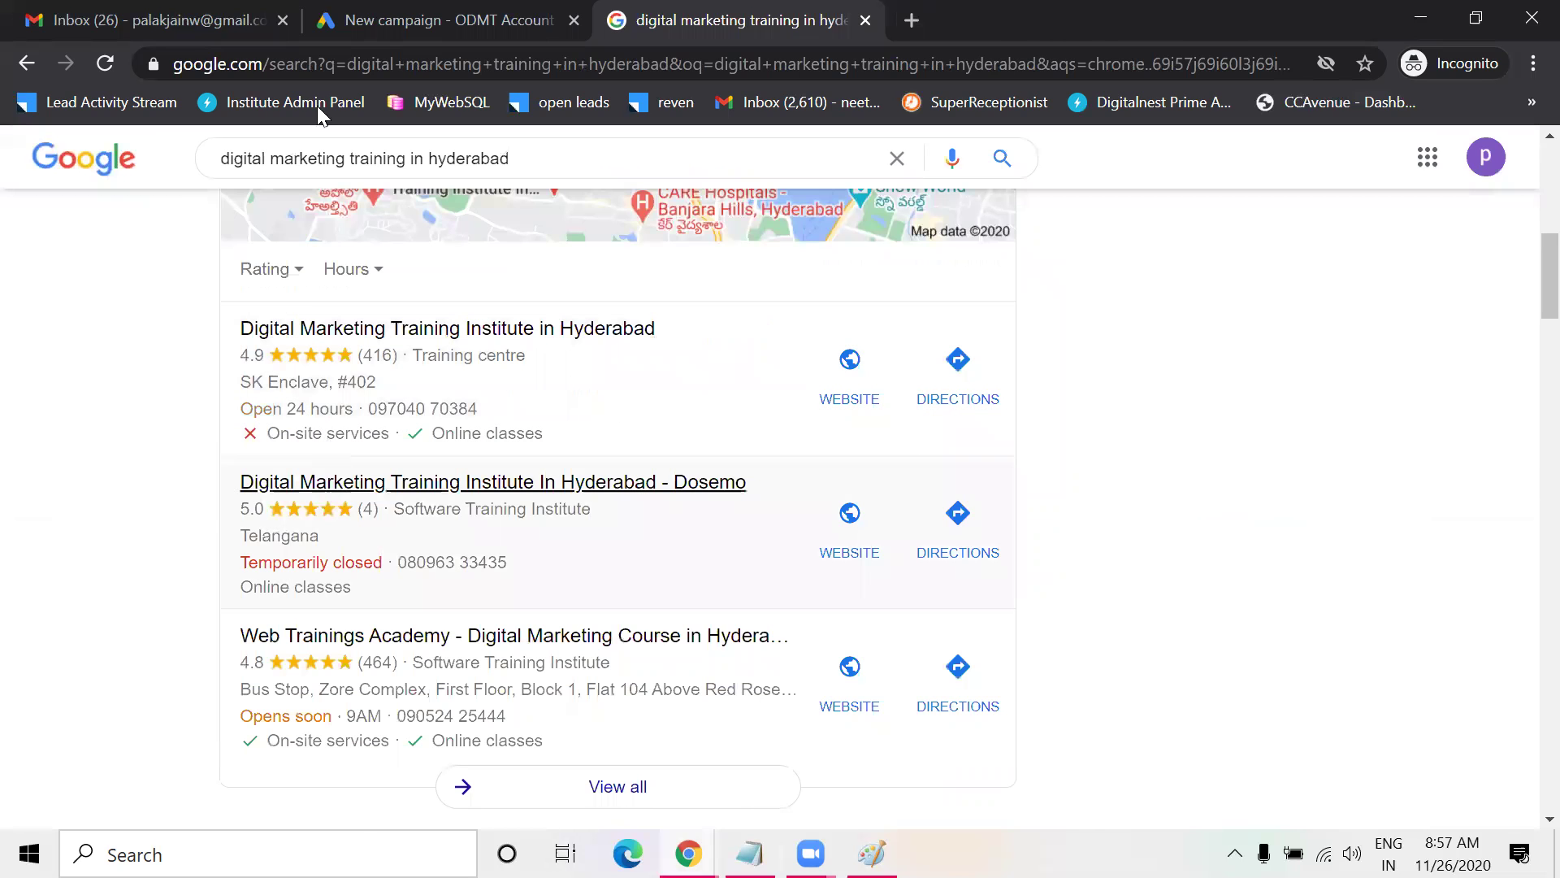
# Return to the new Google Ads campaign, choose the Search campaign type and continue without selecting any desired results
pyautogui.click(429, 12)
pyautogui.scroll(-5, 918, 439)
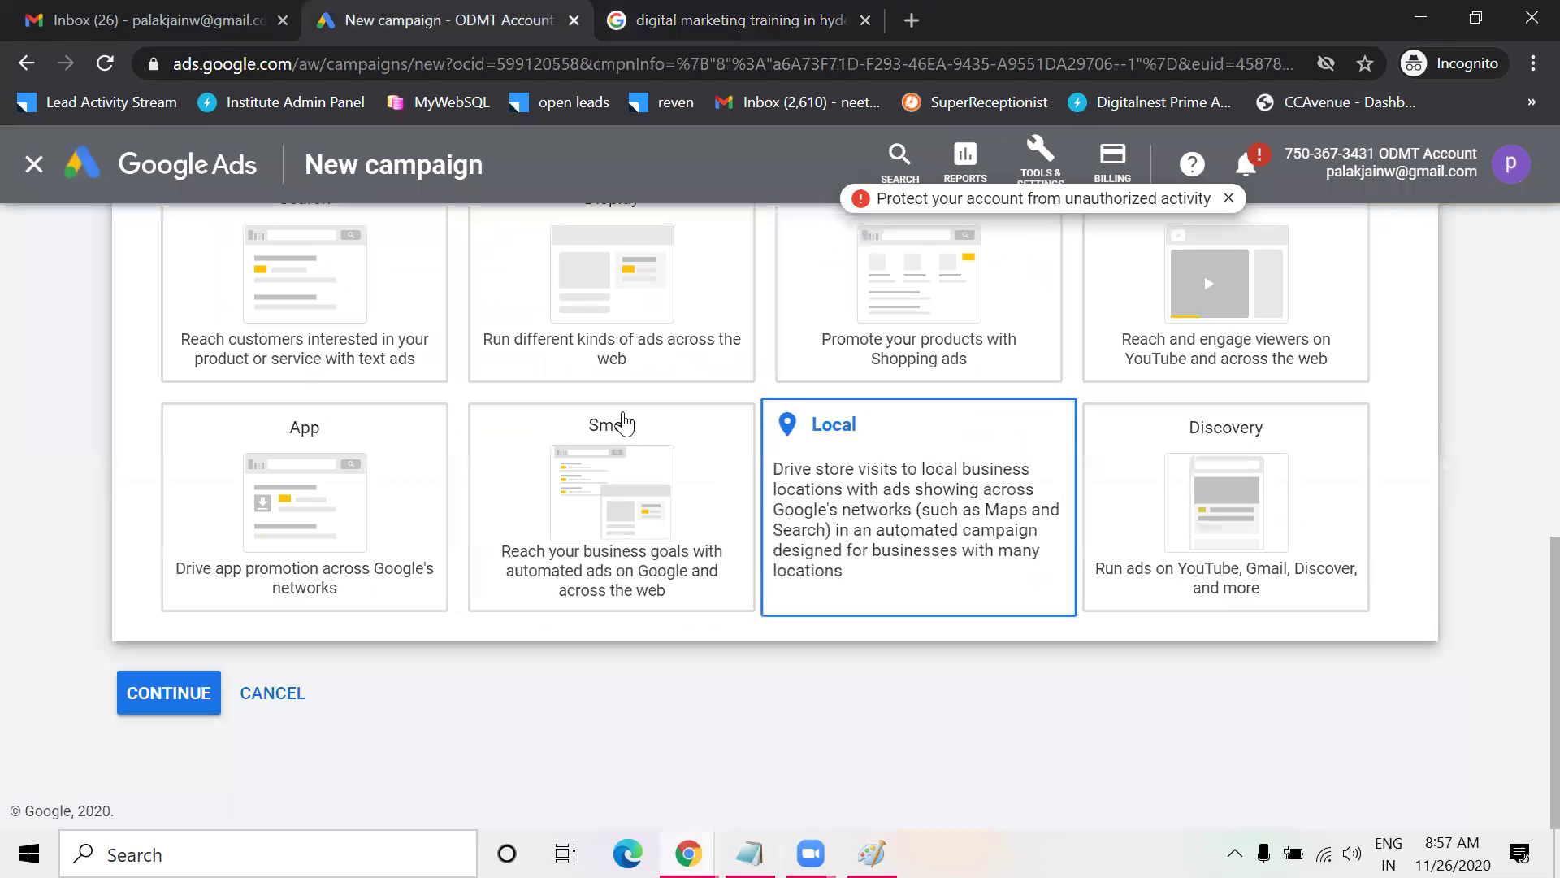
pyautogui.scroll(5, 585, 697)
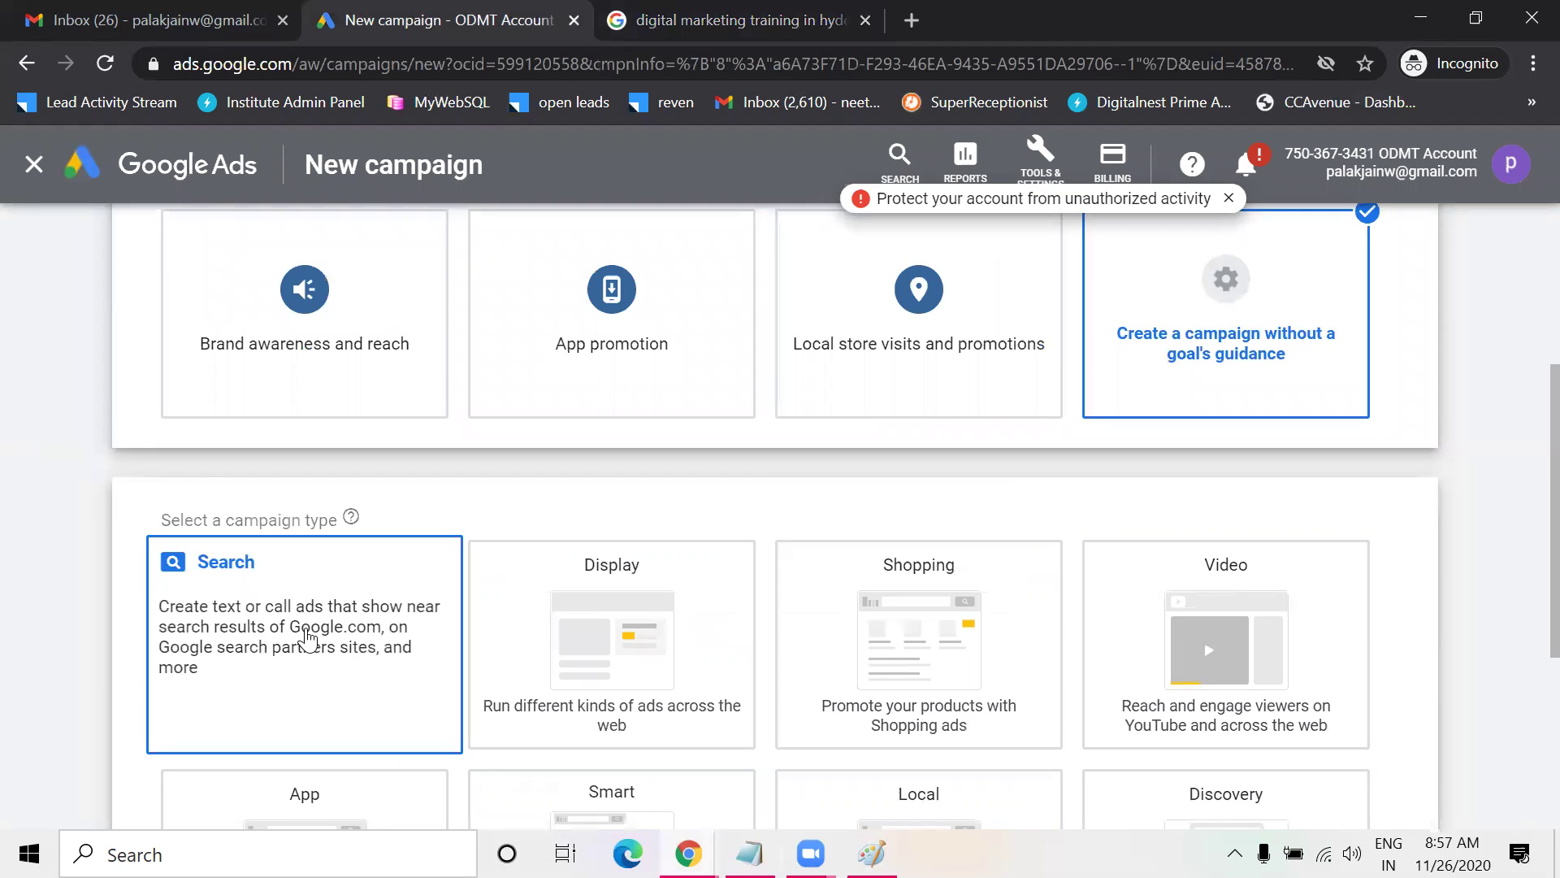
pyautogui.click(302, 638)
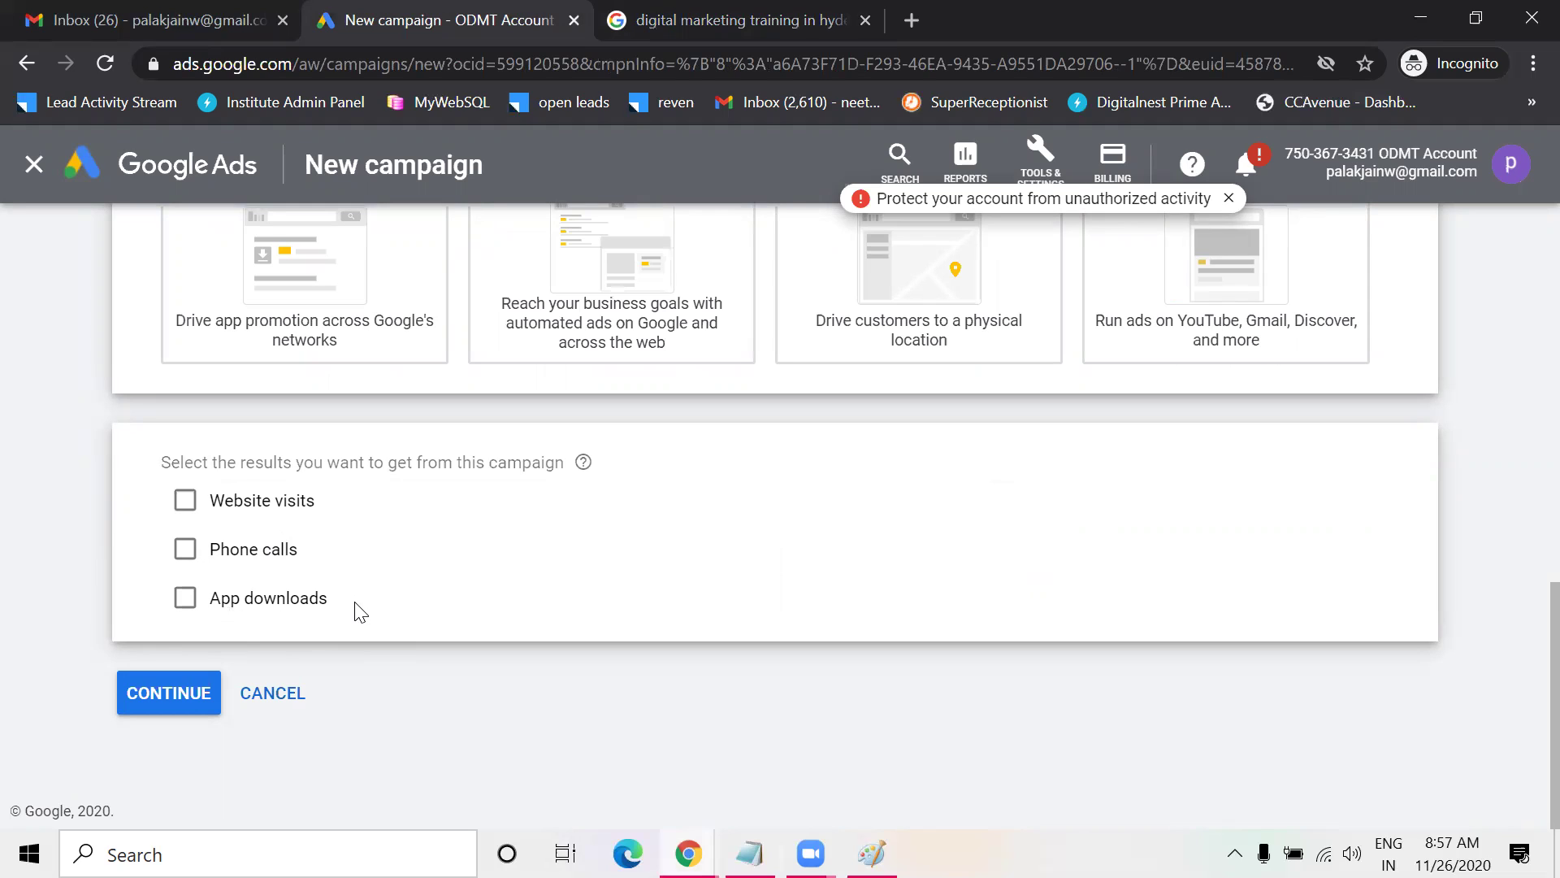
pyautogui.click(176, 705)
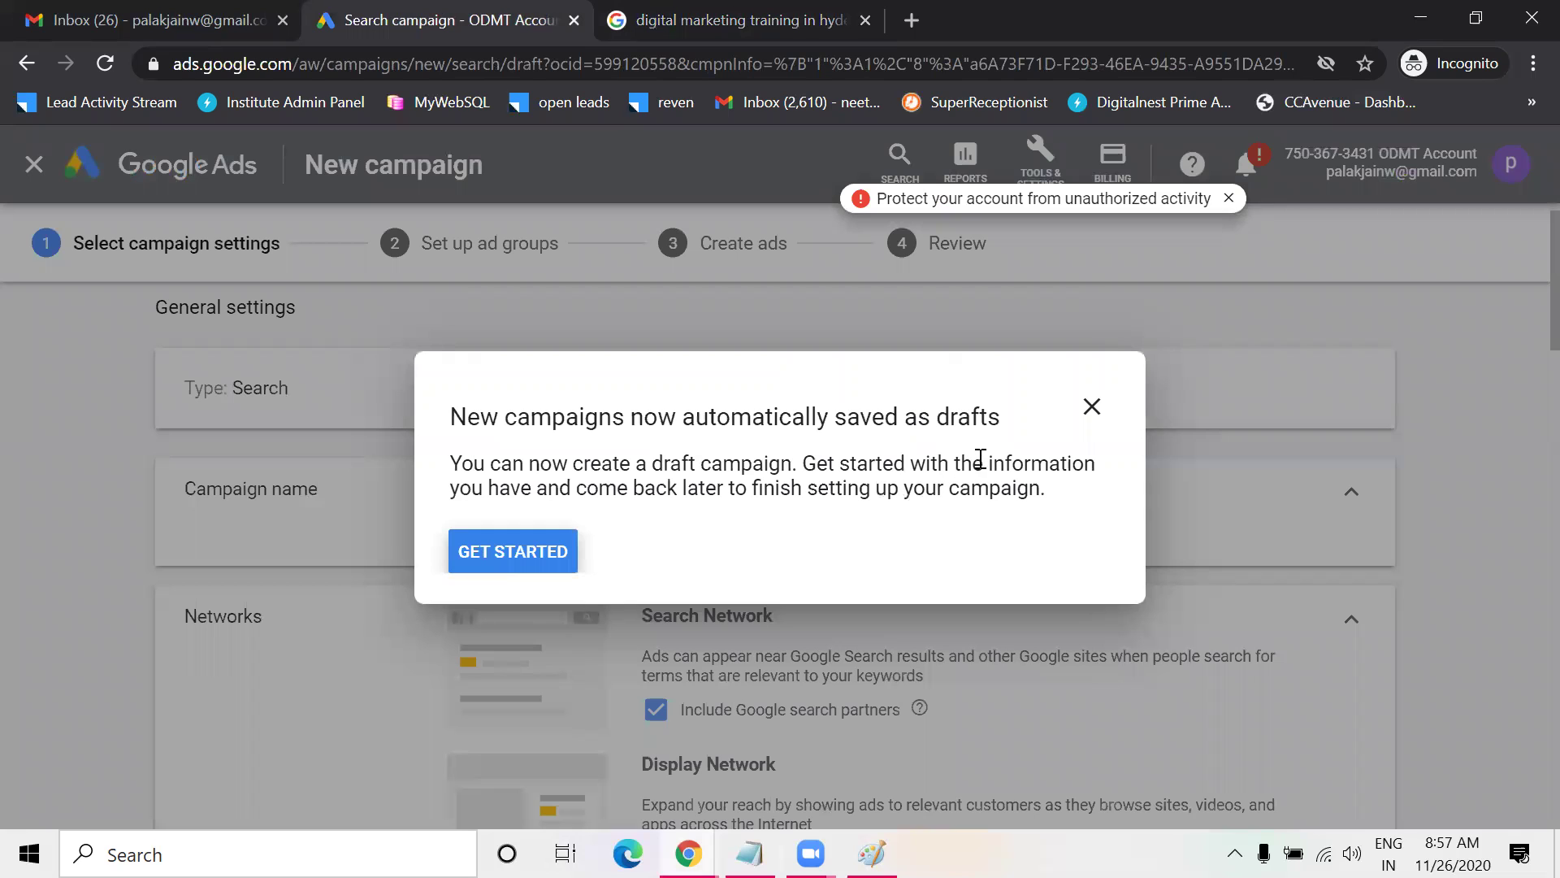
# Acknowledge the draft campaigns notice and exit the introductory guide
pyautogui.click(515, 558)
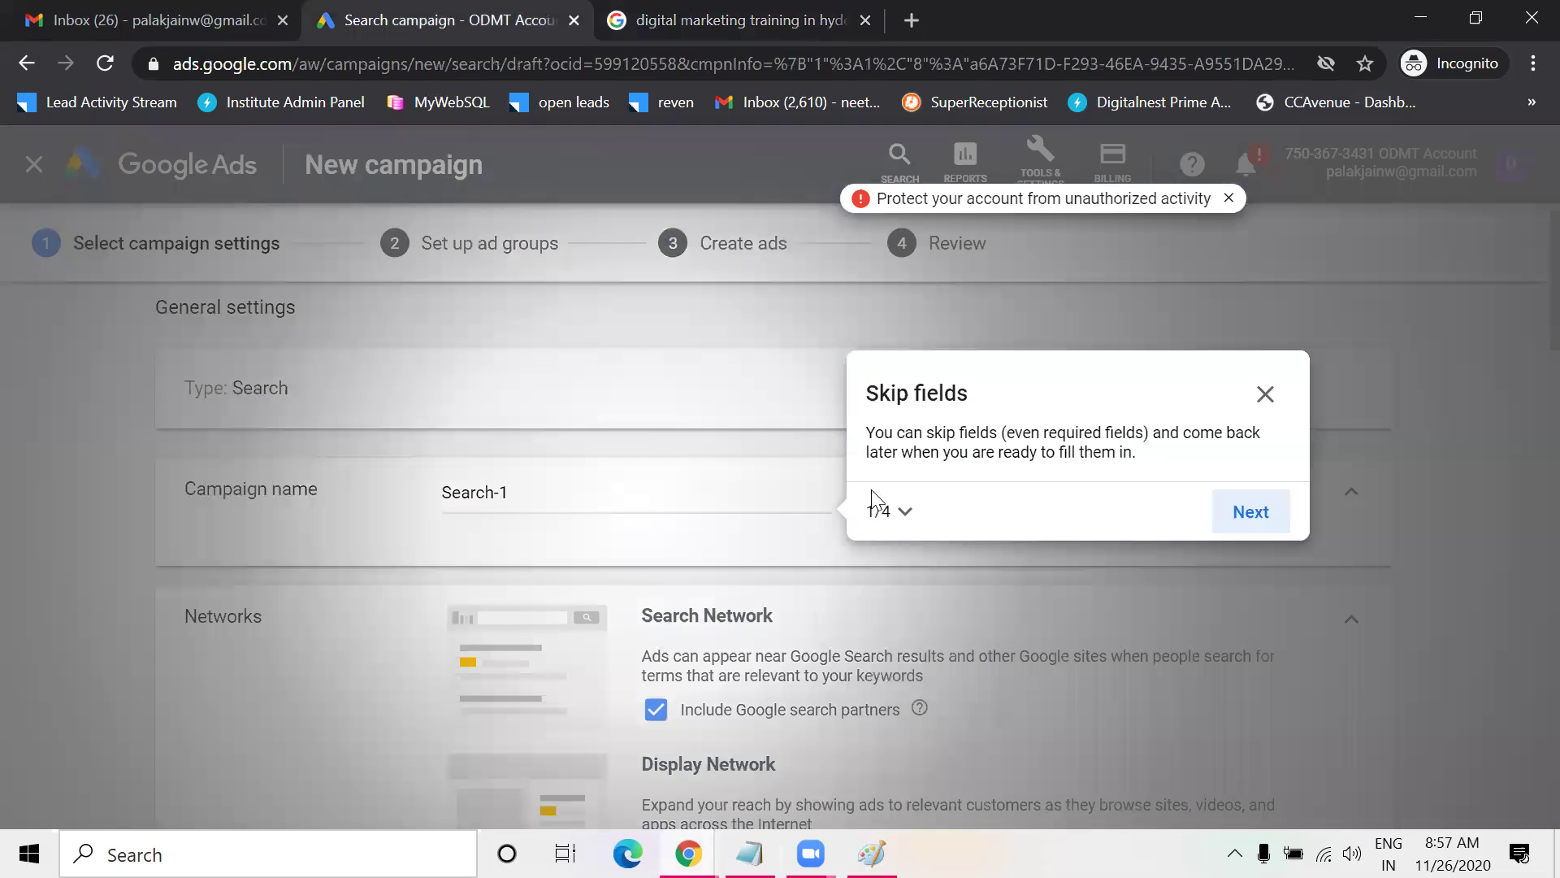
pyautogui.click(1265, 396)
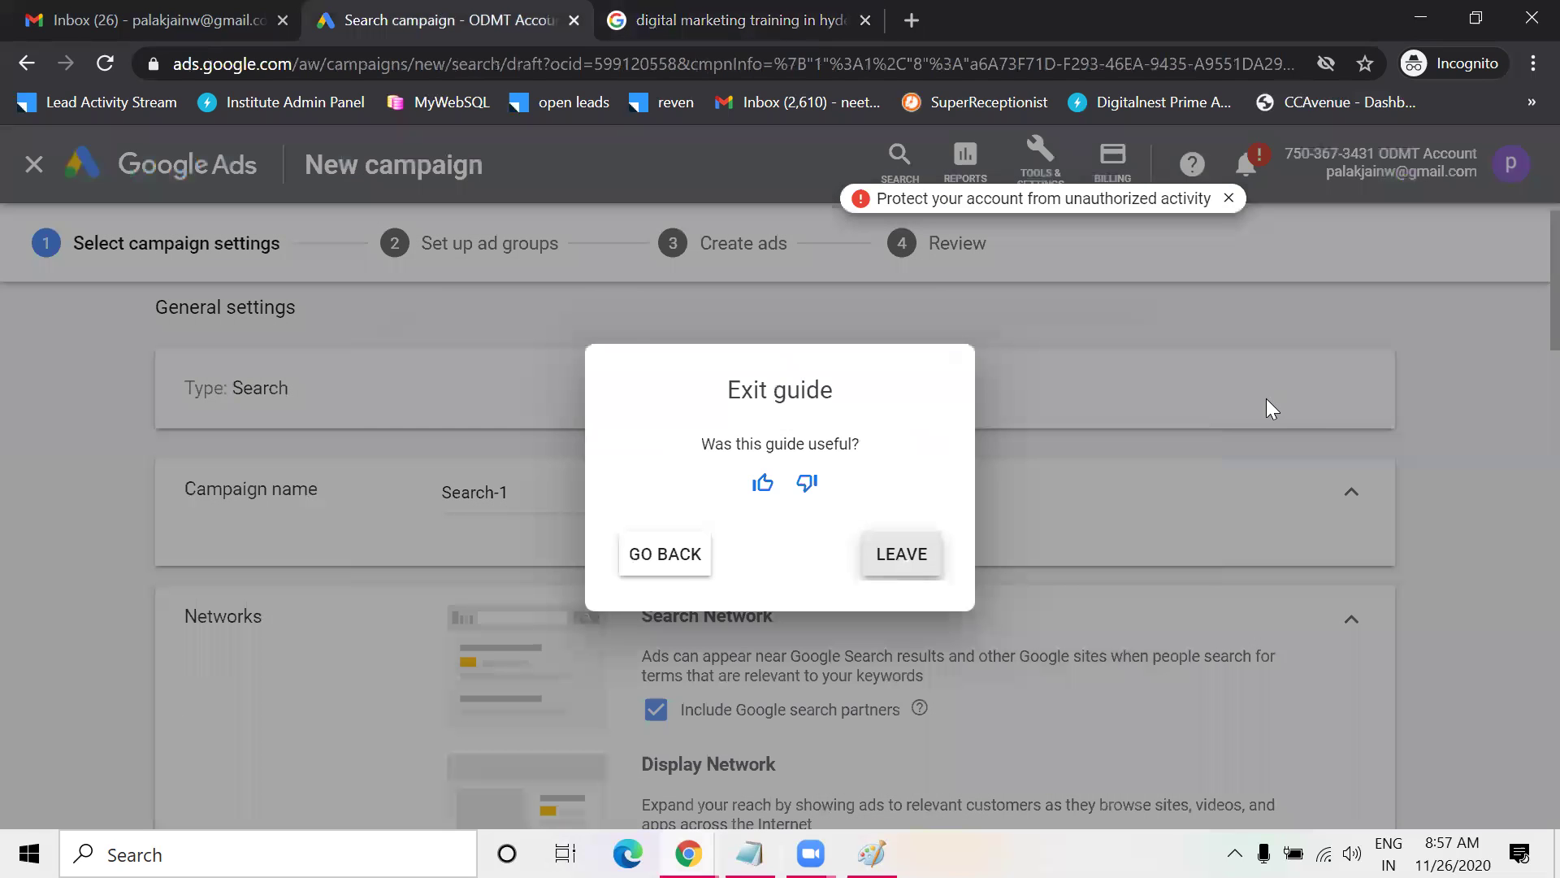
pyautogui.click(868, 549)
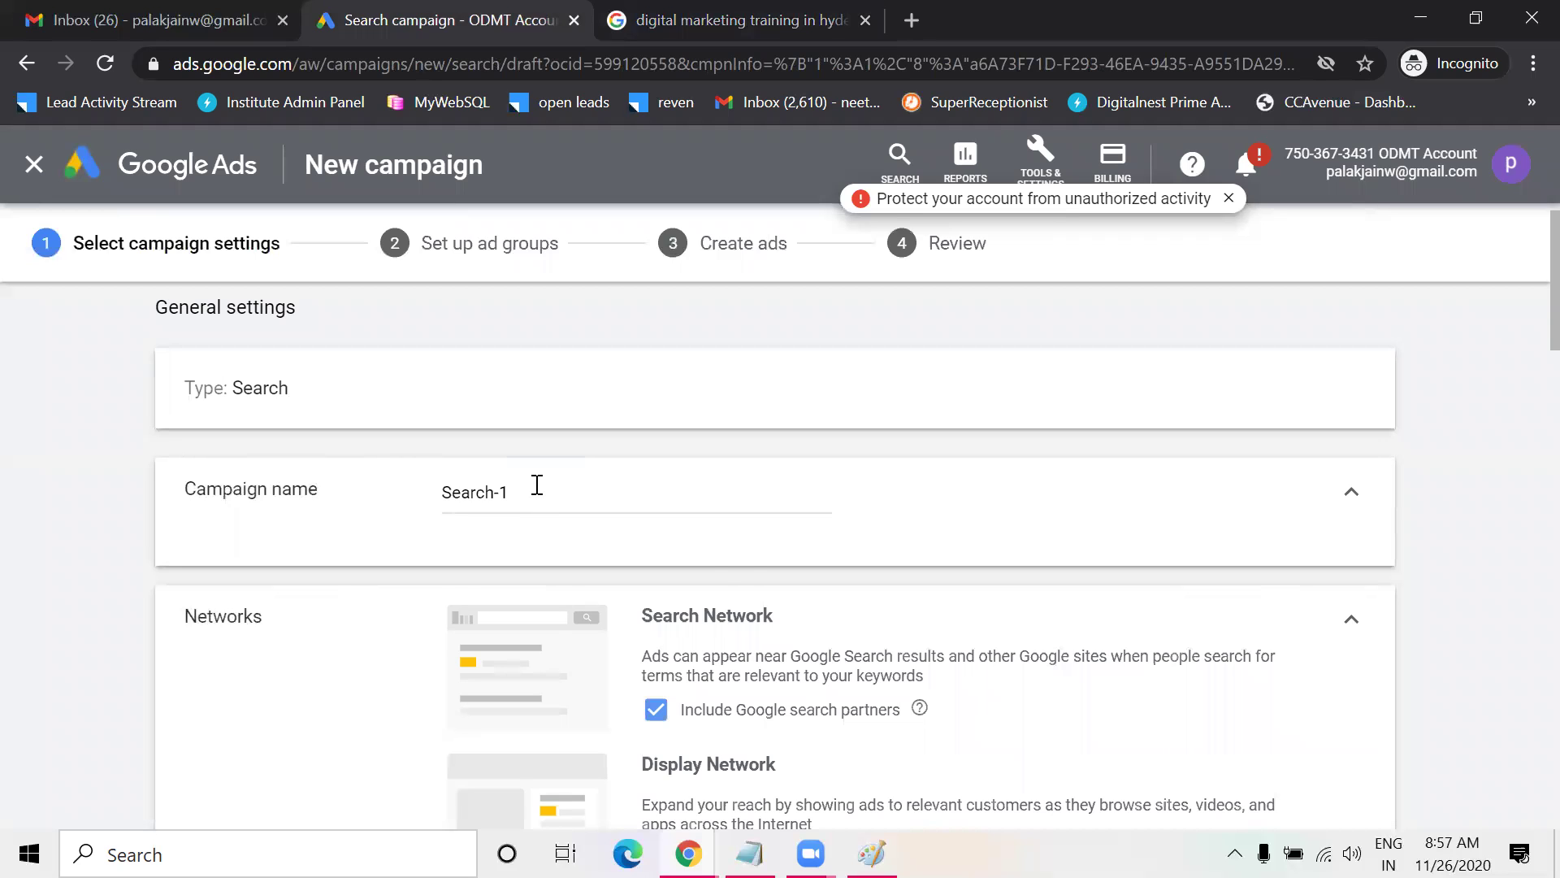
# Consult the structure diagram in Paint, then return to Google Ads and set the campaign name to "Hyderabad"
pyautogui.hotkey('alt', 'Tab')
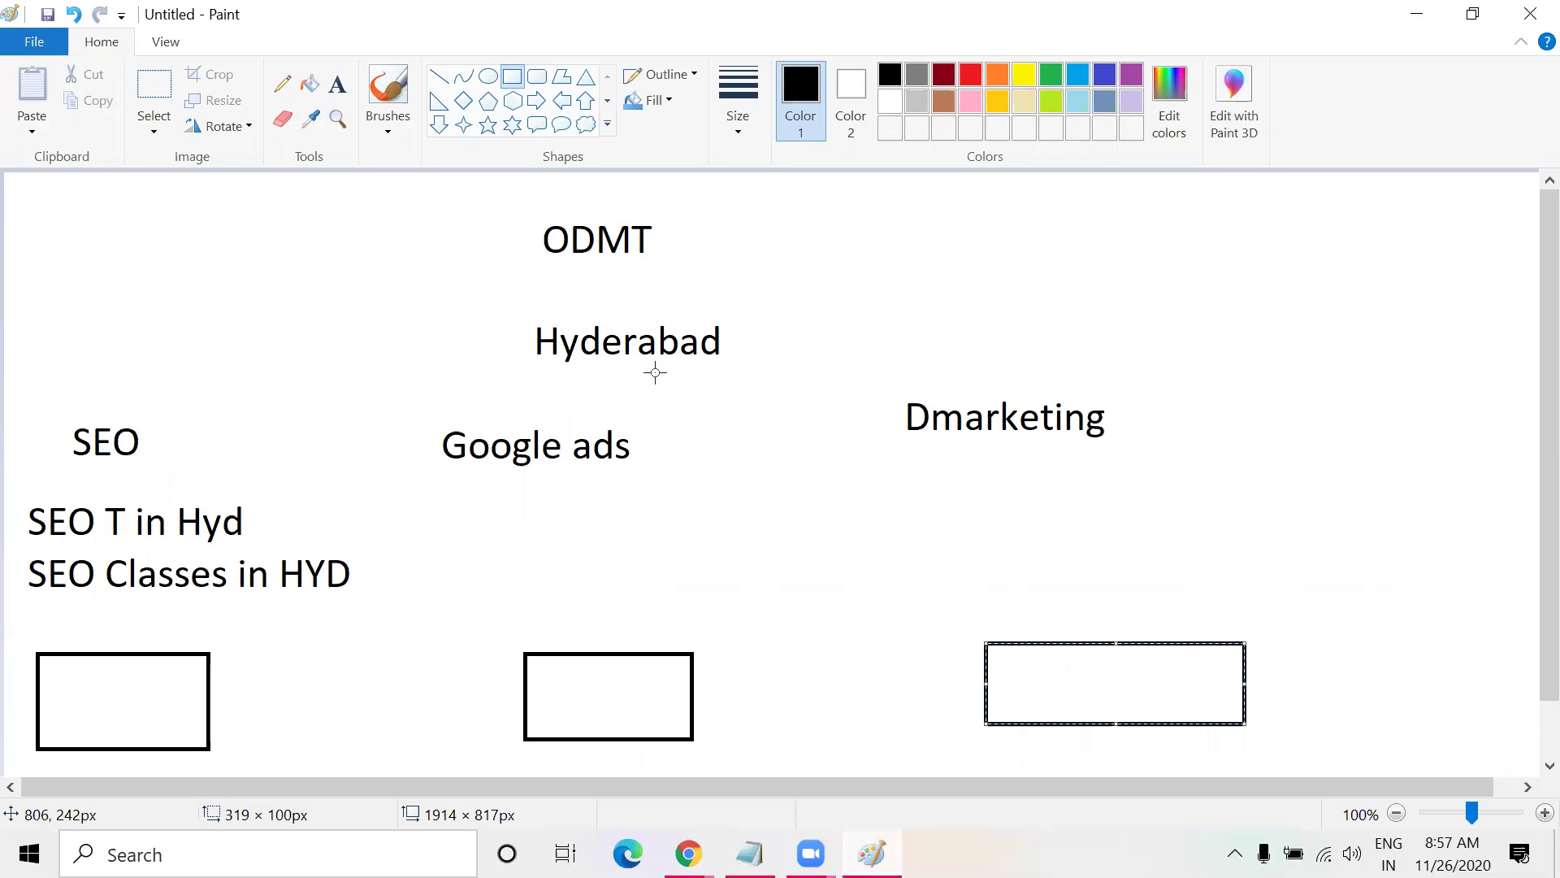
pyautogui.click(1415, 18)
pyautogui.moveTo(537, 488); pyautogui.dragTo(433, 493)
pyautogui.write('Hyderabad')
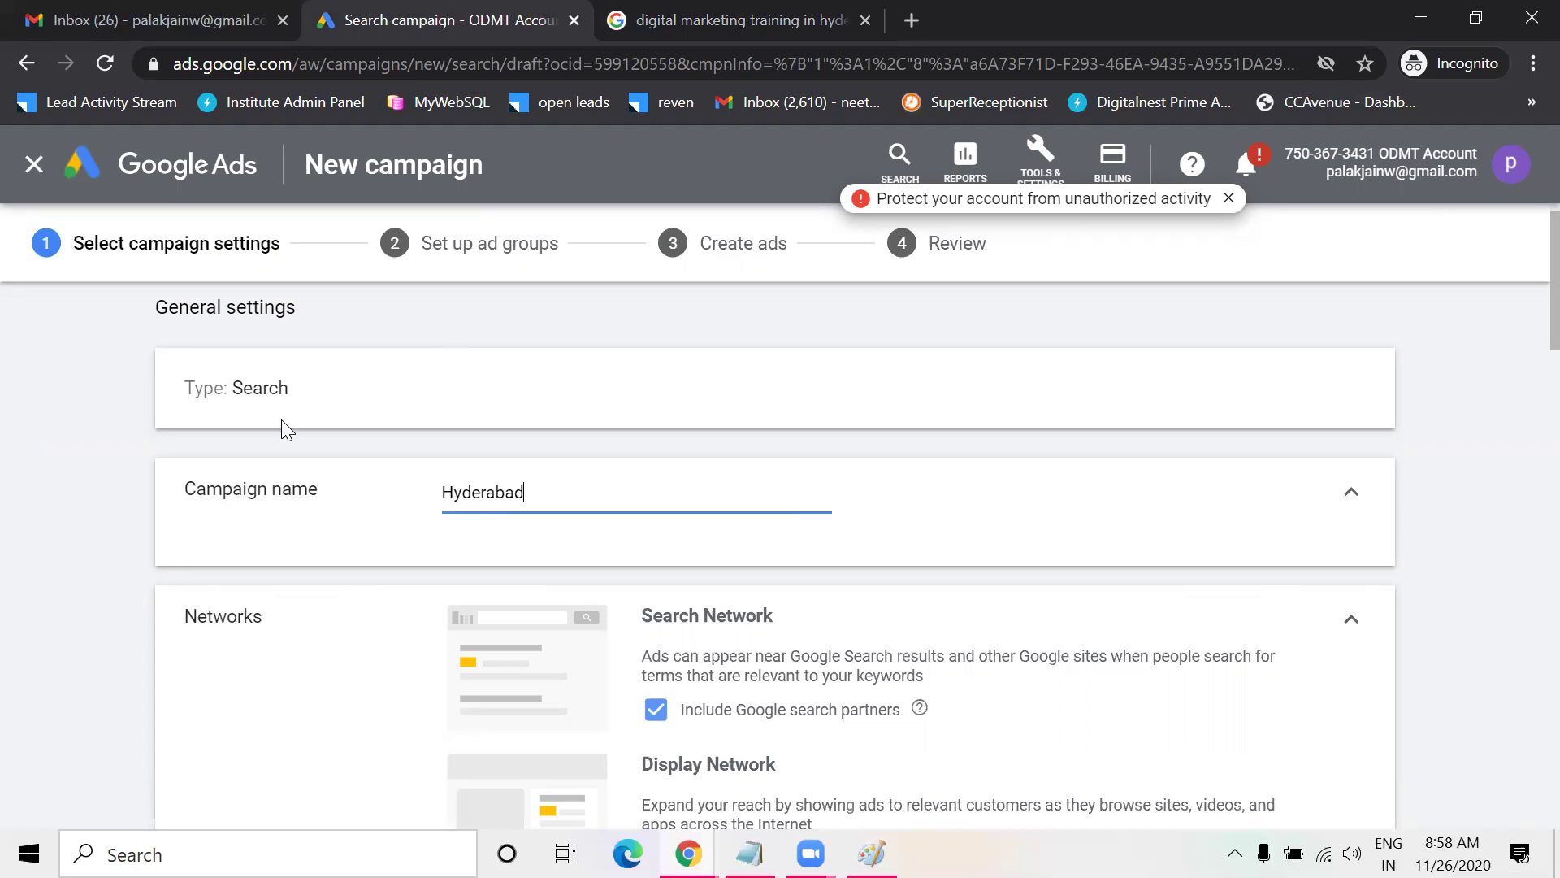
pyautogui.moveTo(548, 495); pyautogui.dragTo(441, 494)
pyautogui.scroll(-4, 818, 580)
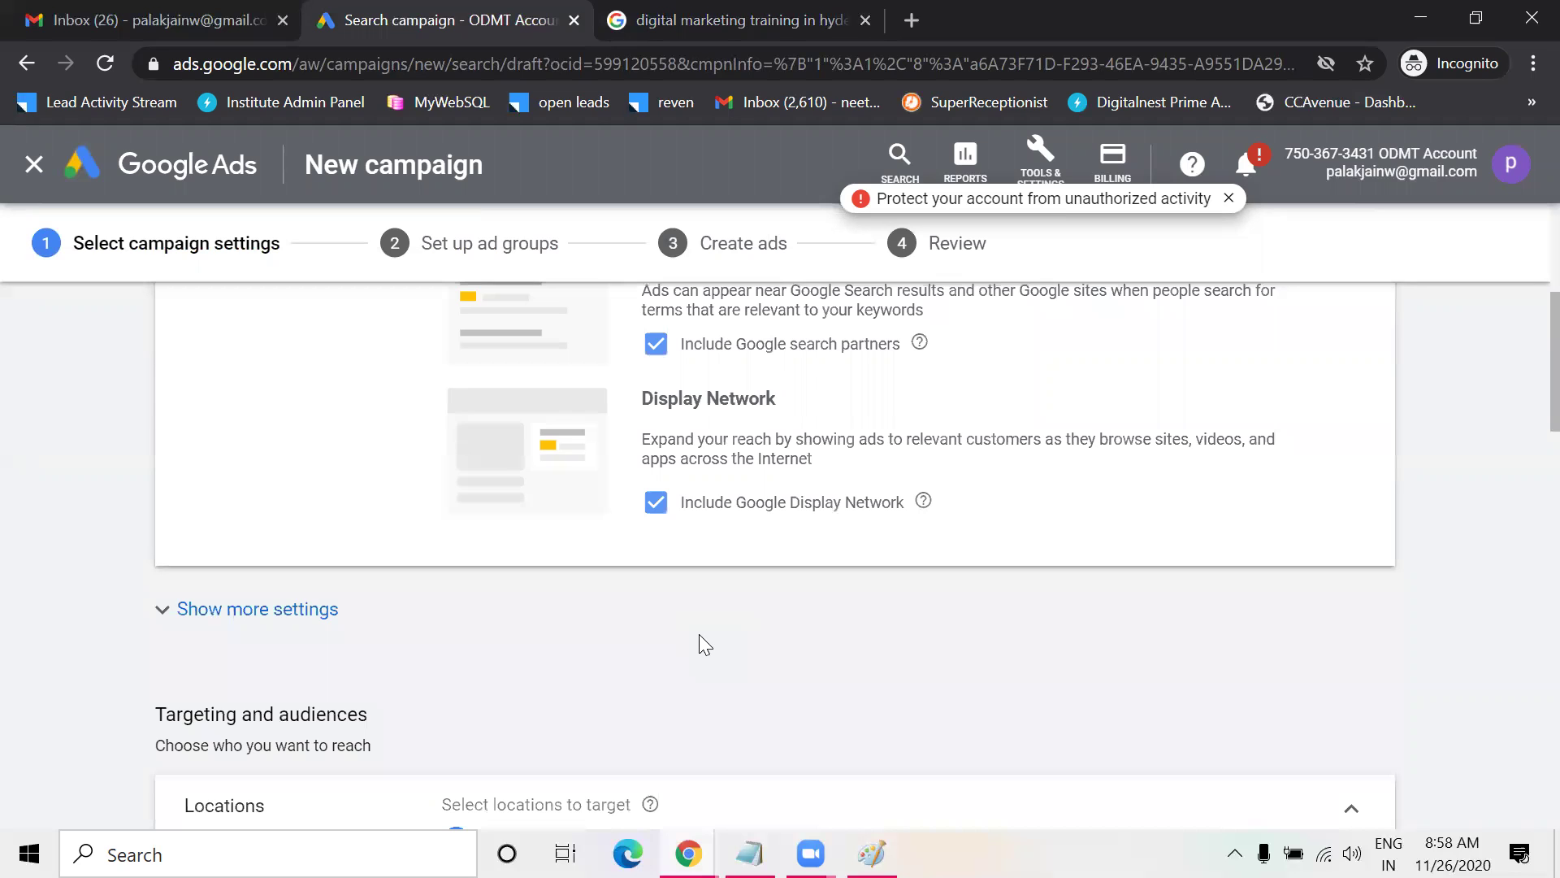
# Exclude Google search partners and the Google Display Network from the Hyderabad campaign's networks
pyautogui.scroll(4, 690, 631)
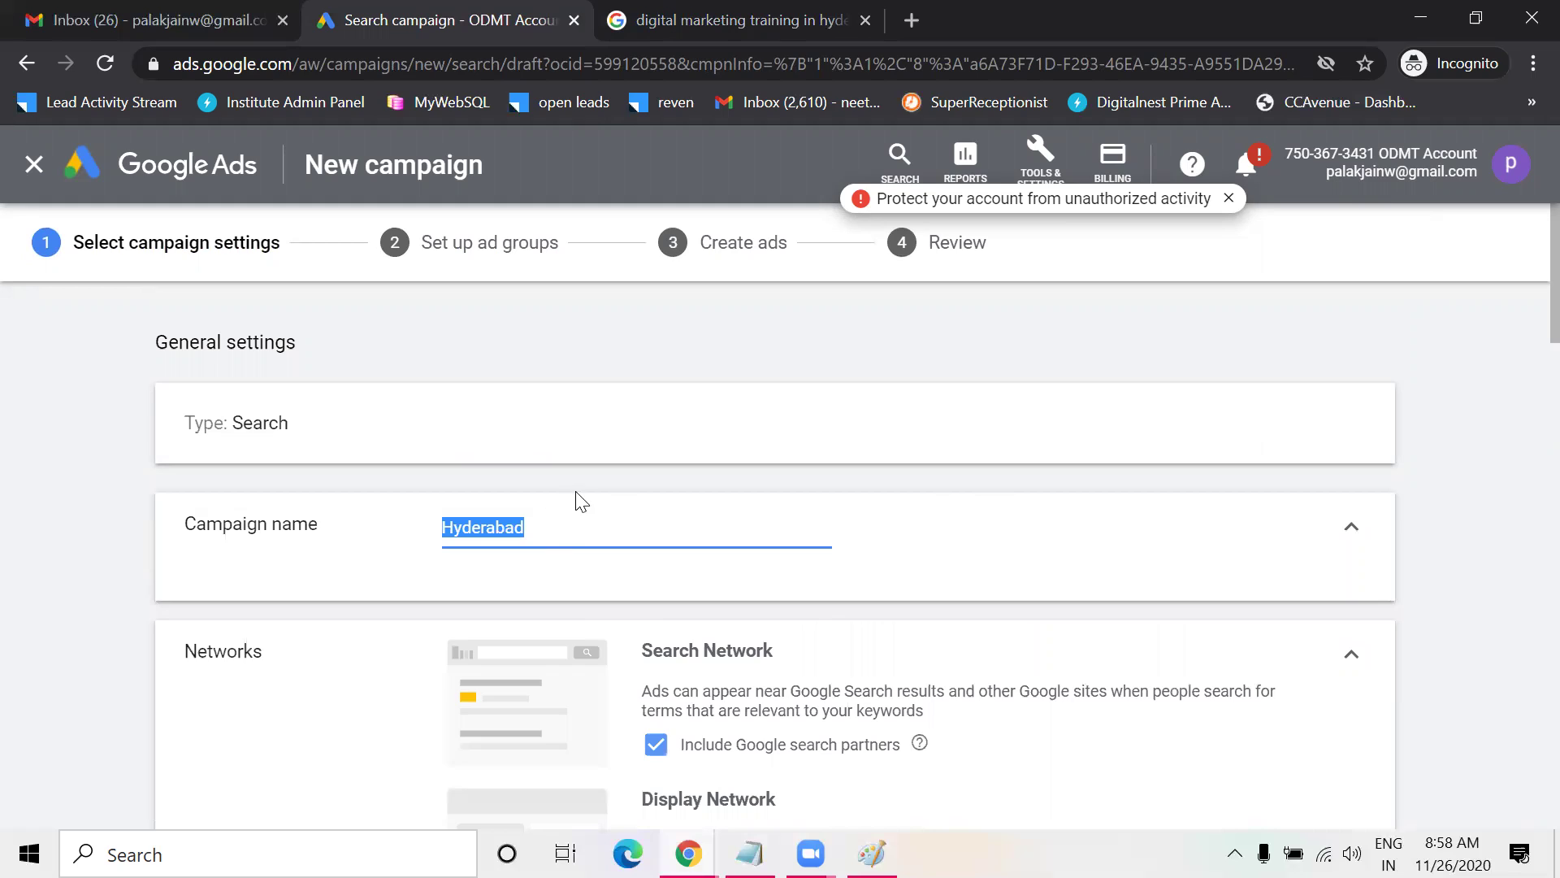
pyautogui.click(547, 526)
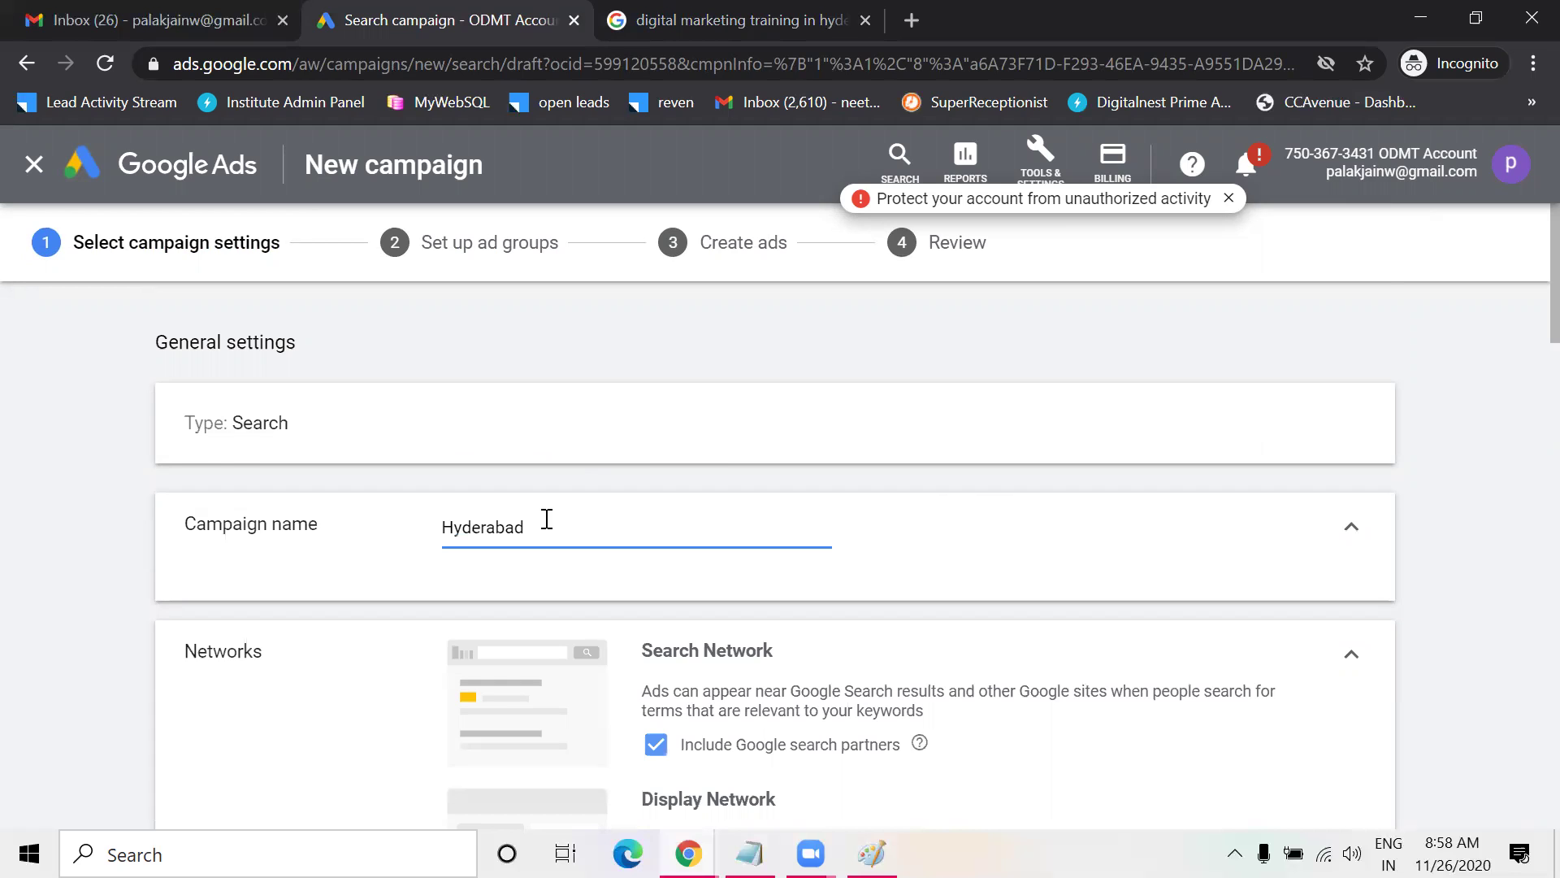
pyautogui.scroll(-2, 579, 507)
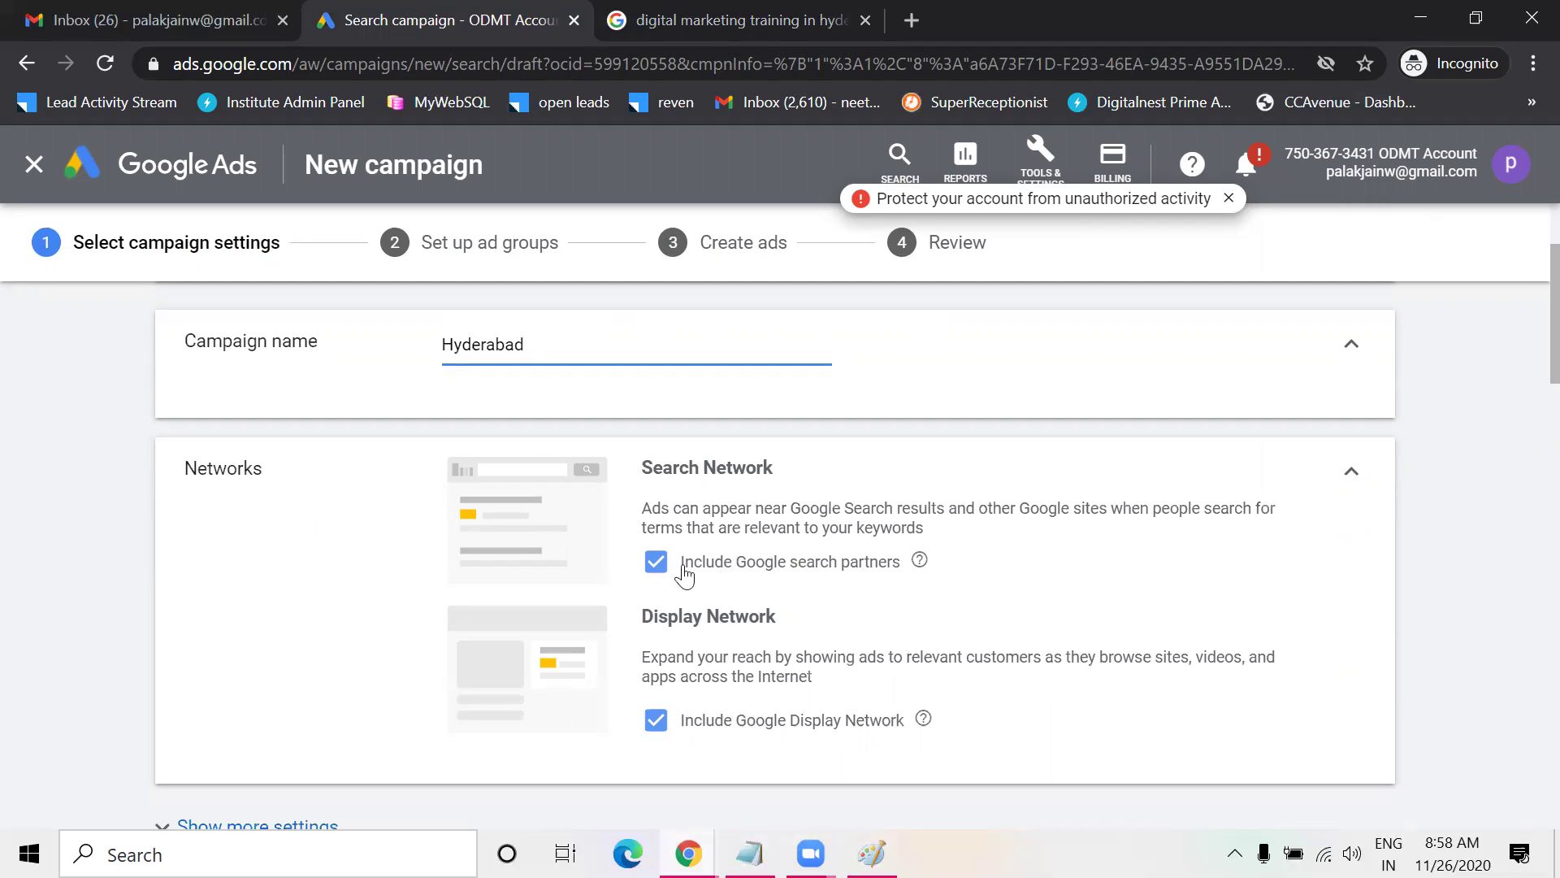
pyautogui.click(658, 568)
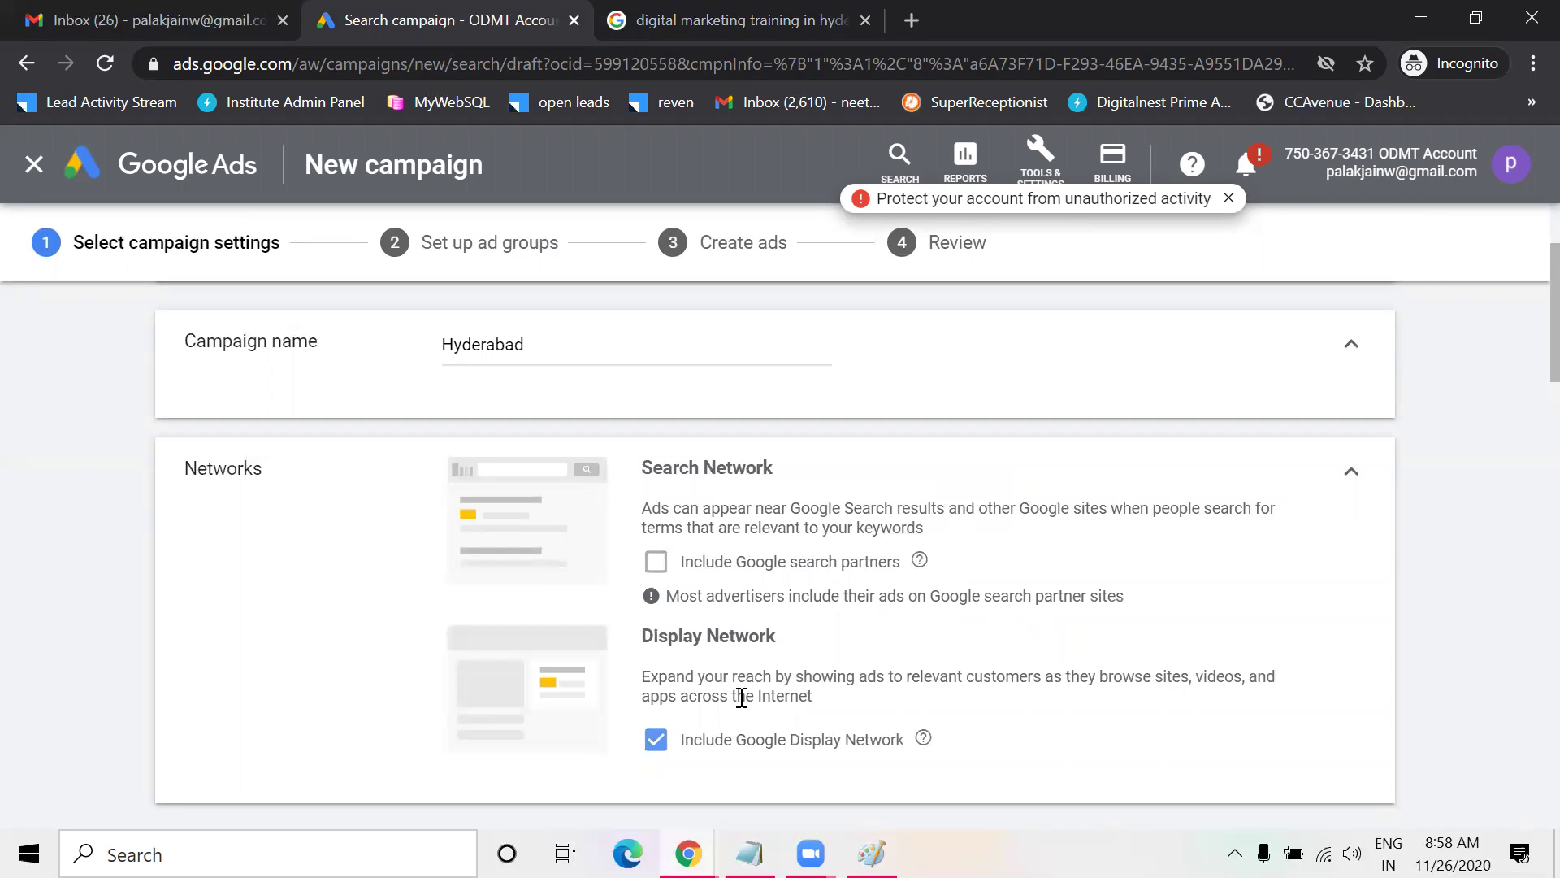
pyautogui.click(656, 741)
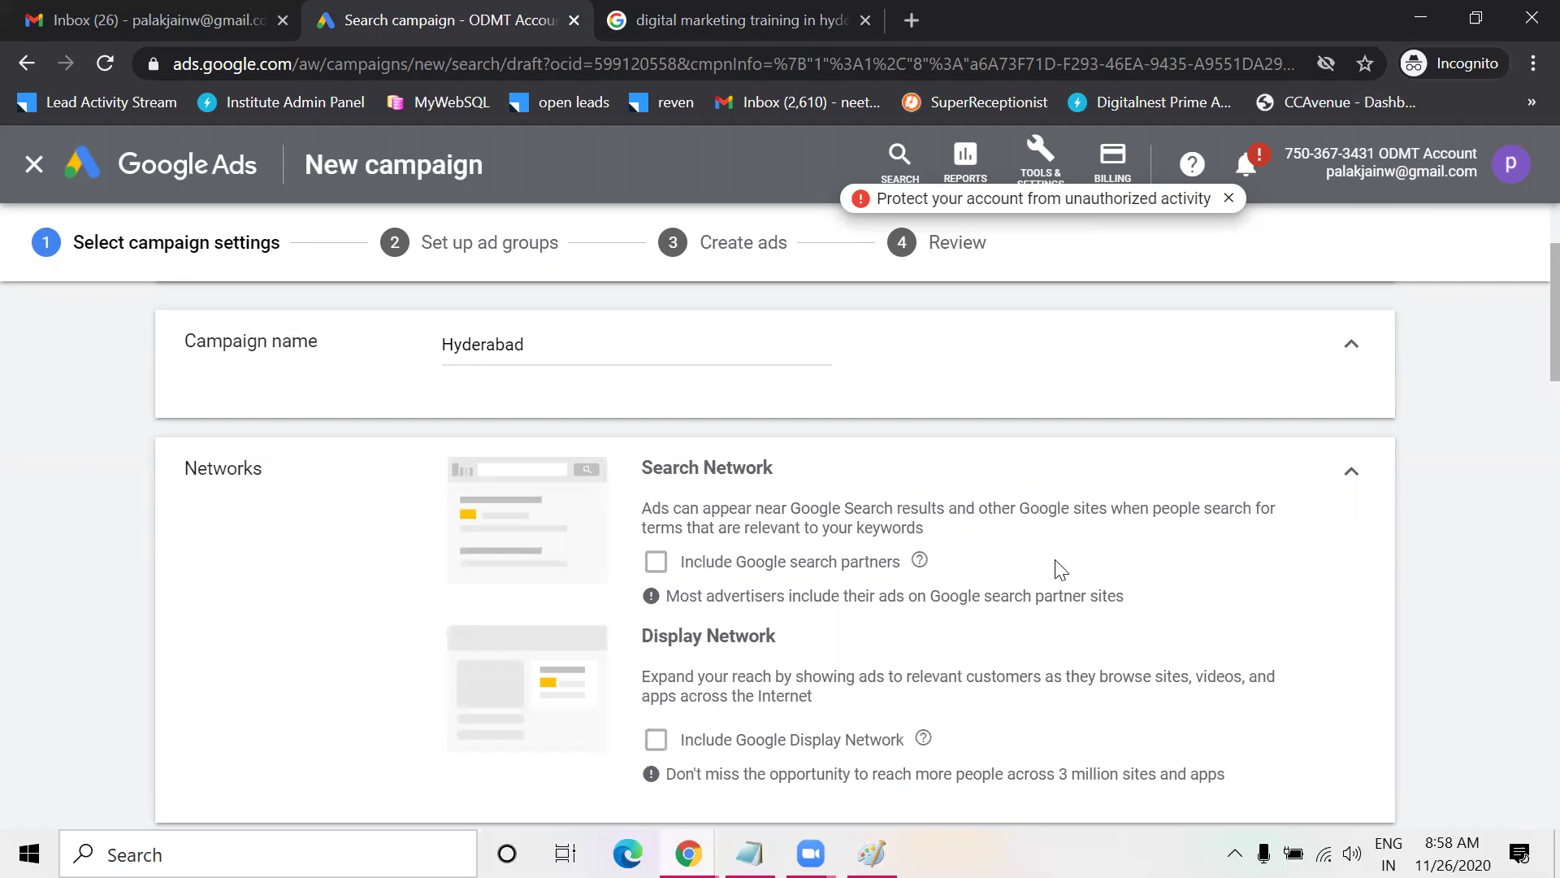
# Choose to enter another location for the campaign and target the city Hyderabad, Telangana, India
pyautogui.scroll(-4, 1089, 569)
pyautogui.scroll(4, 1097, 572)
pyautogui.scroll(-4, 1101, 582)
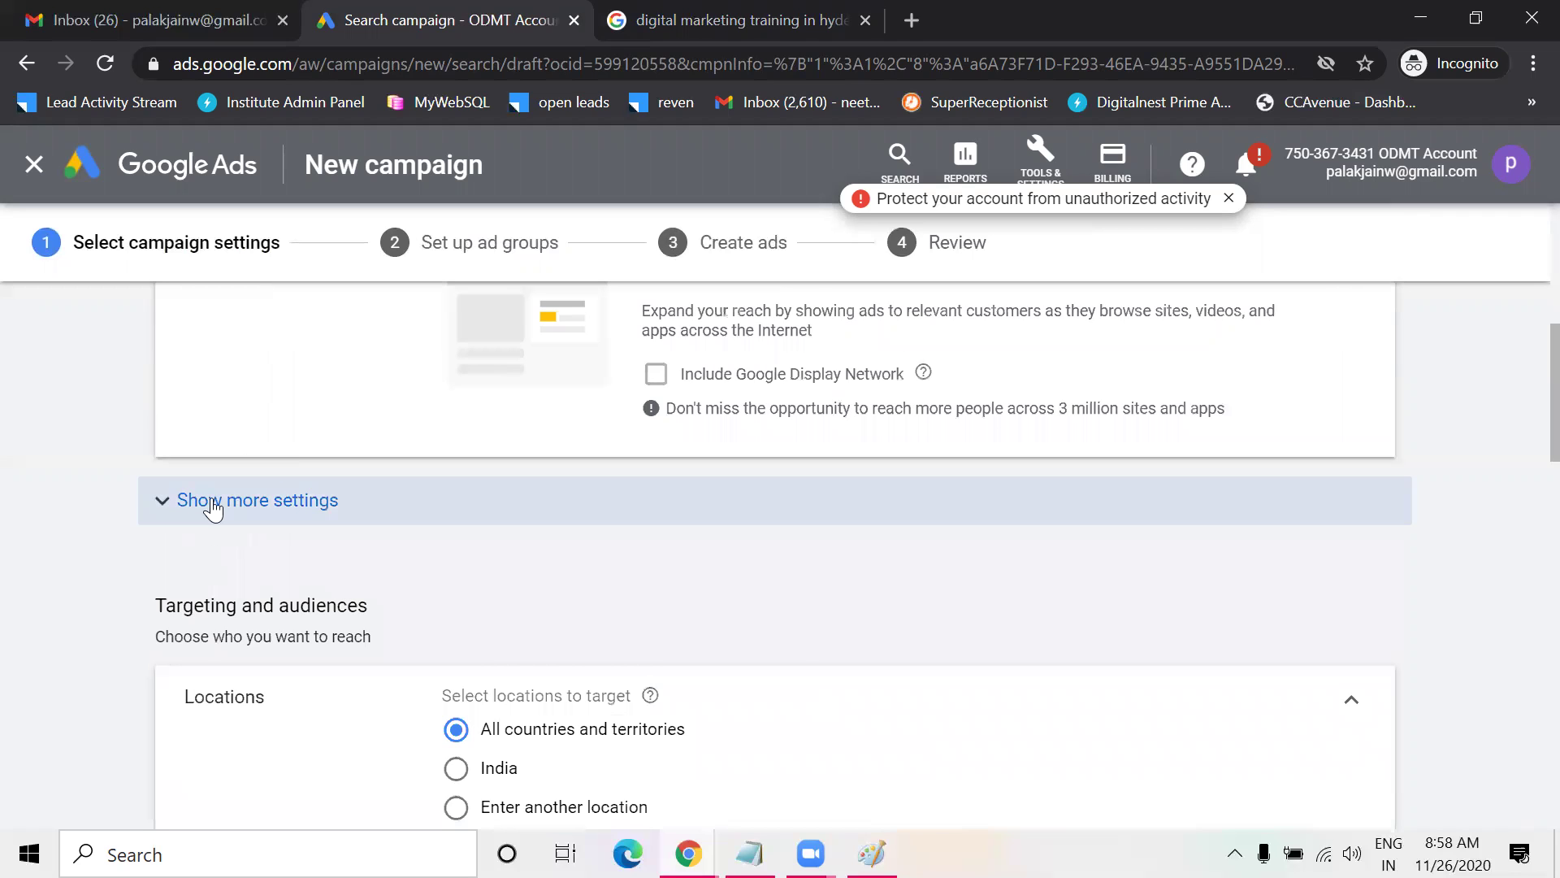
pyautogui.scroll(-2, 752, 491)
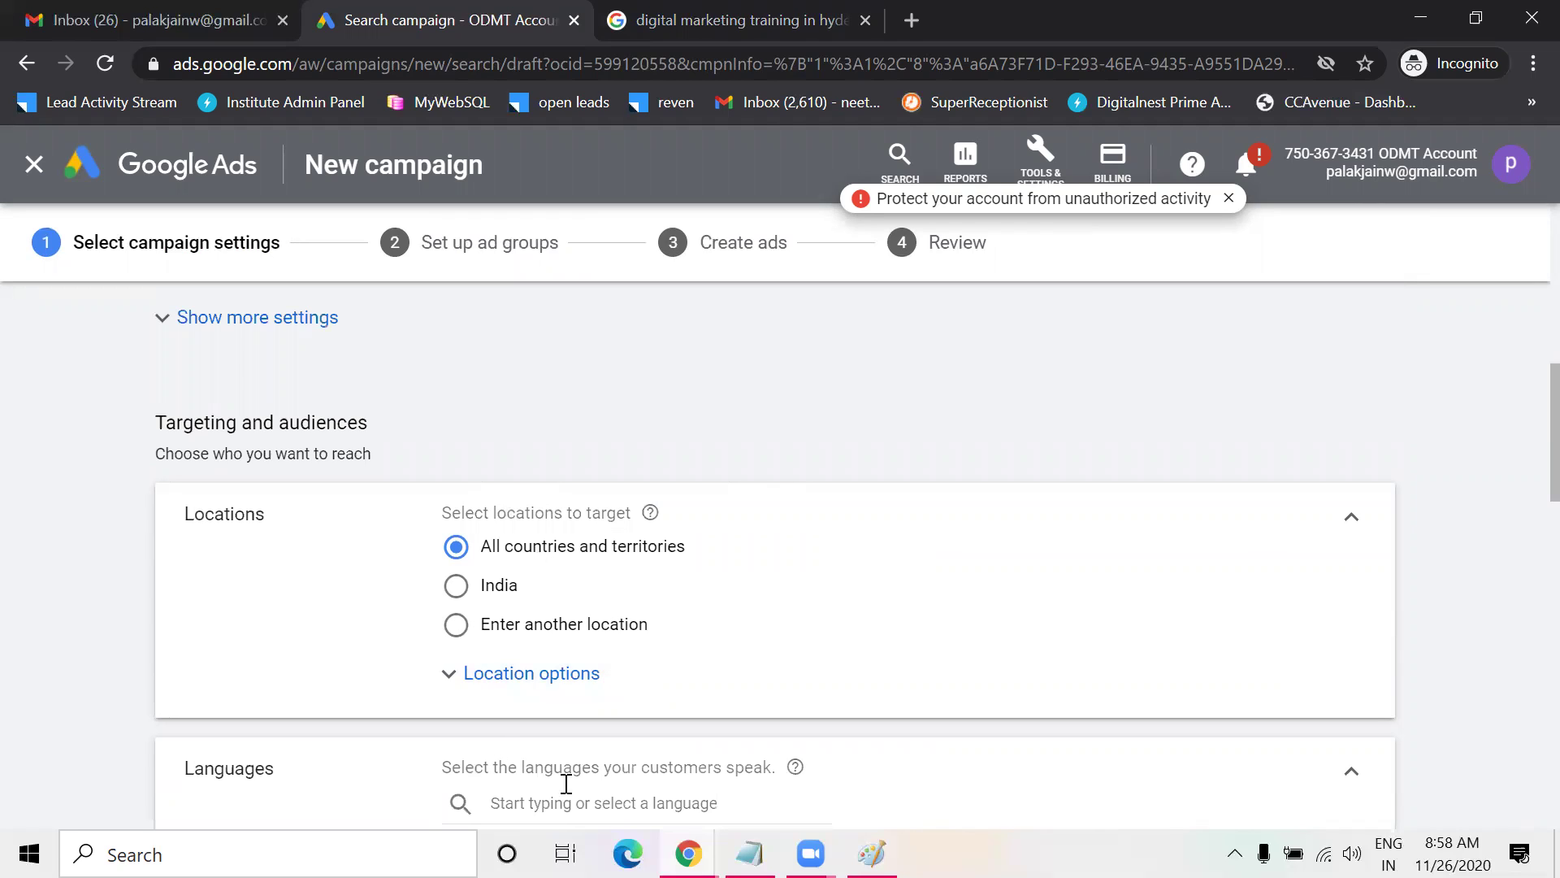
pyautogui.click(459, 636)
pyautogui.scroll(-4, 861, 602)
pyautogui.scroll(2, 642, 455)
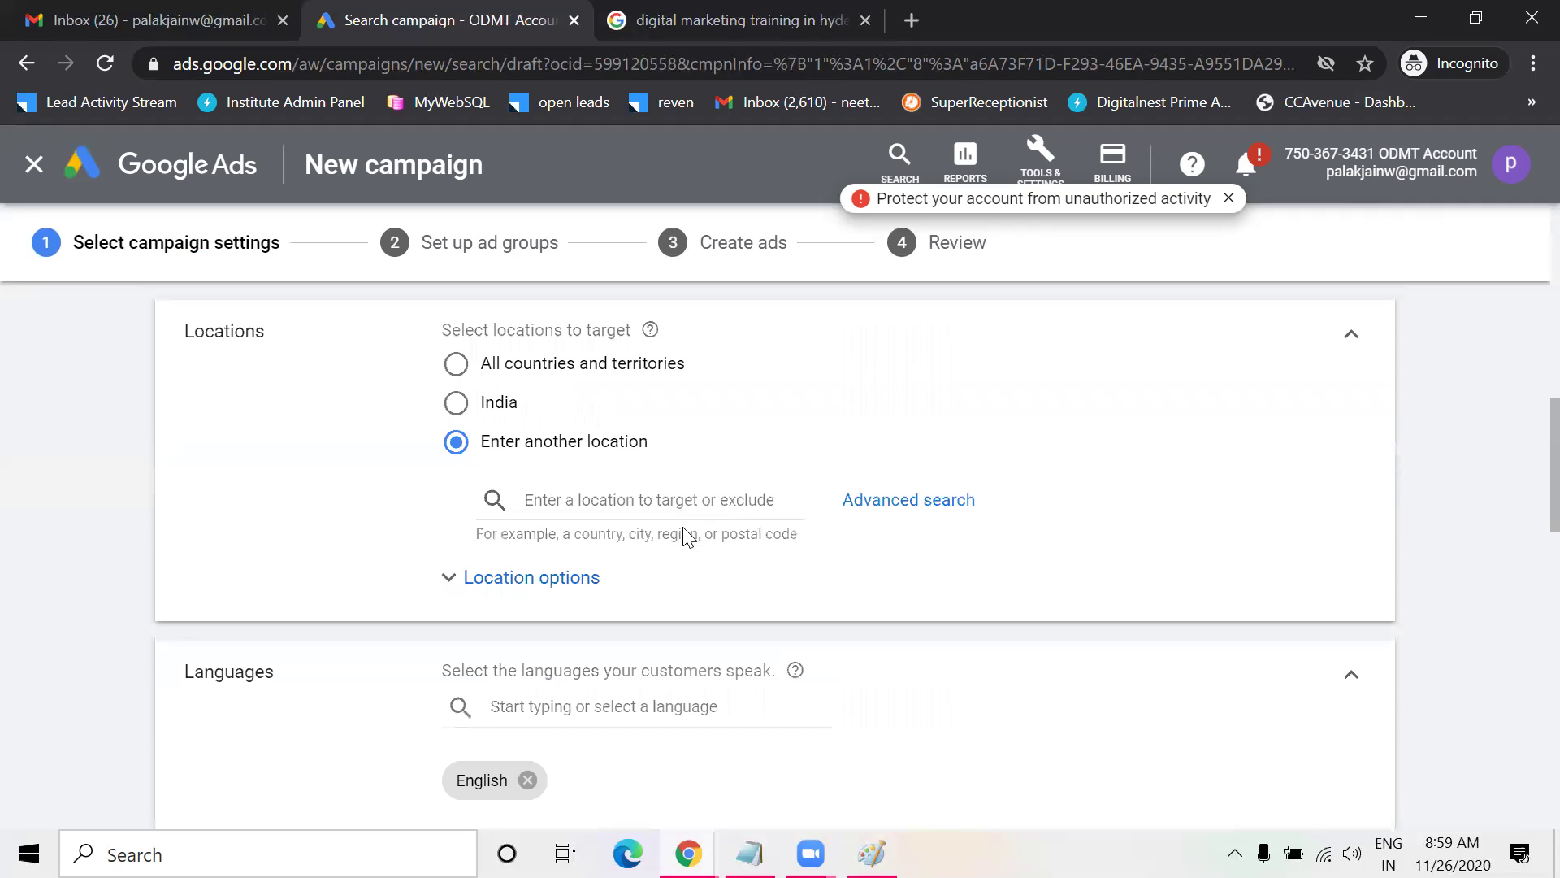
pyautogui.click(630, 508)
pyautogui.write('hyderabad')
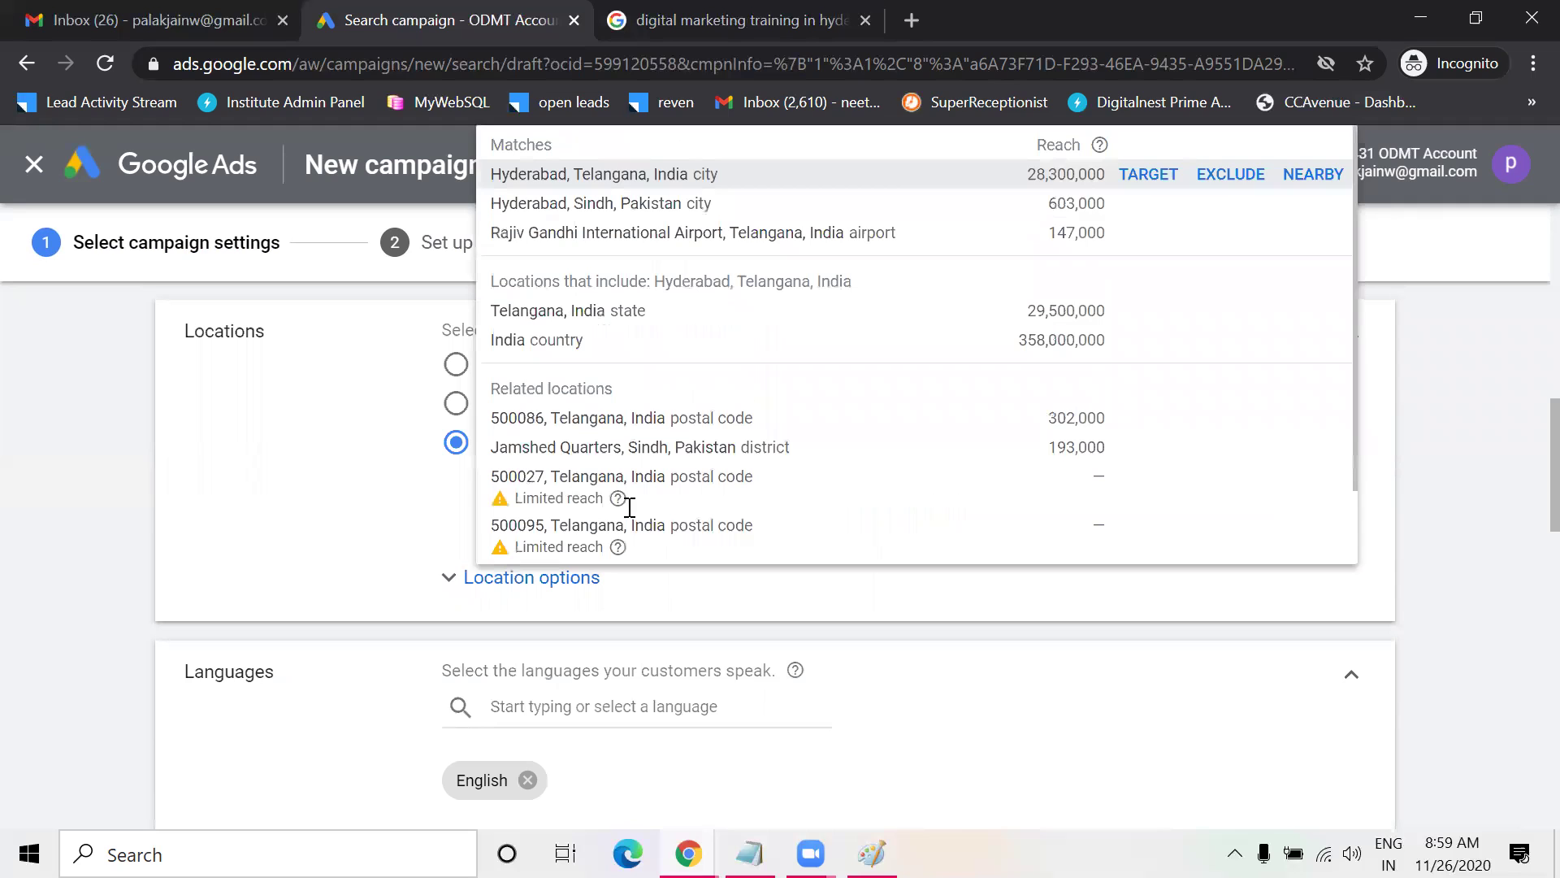
pyautogui.click(1149, 174)
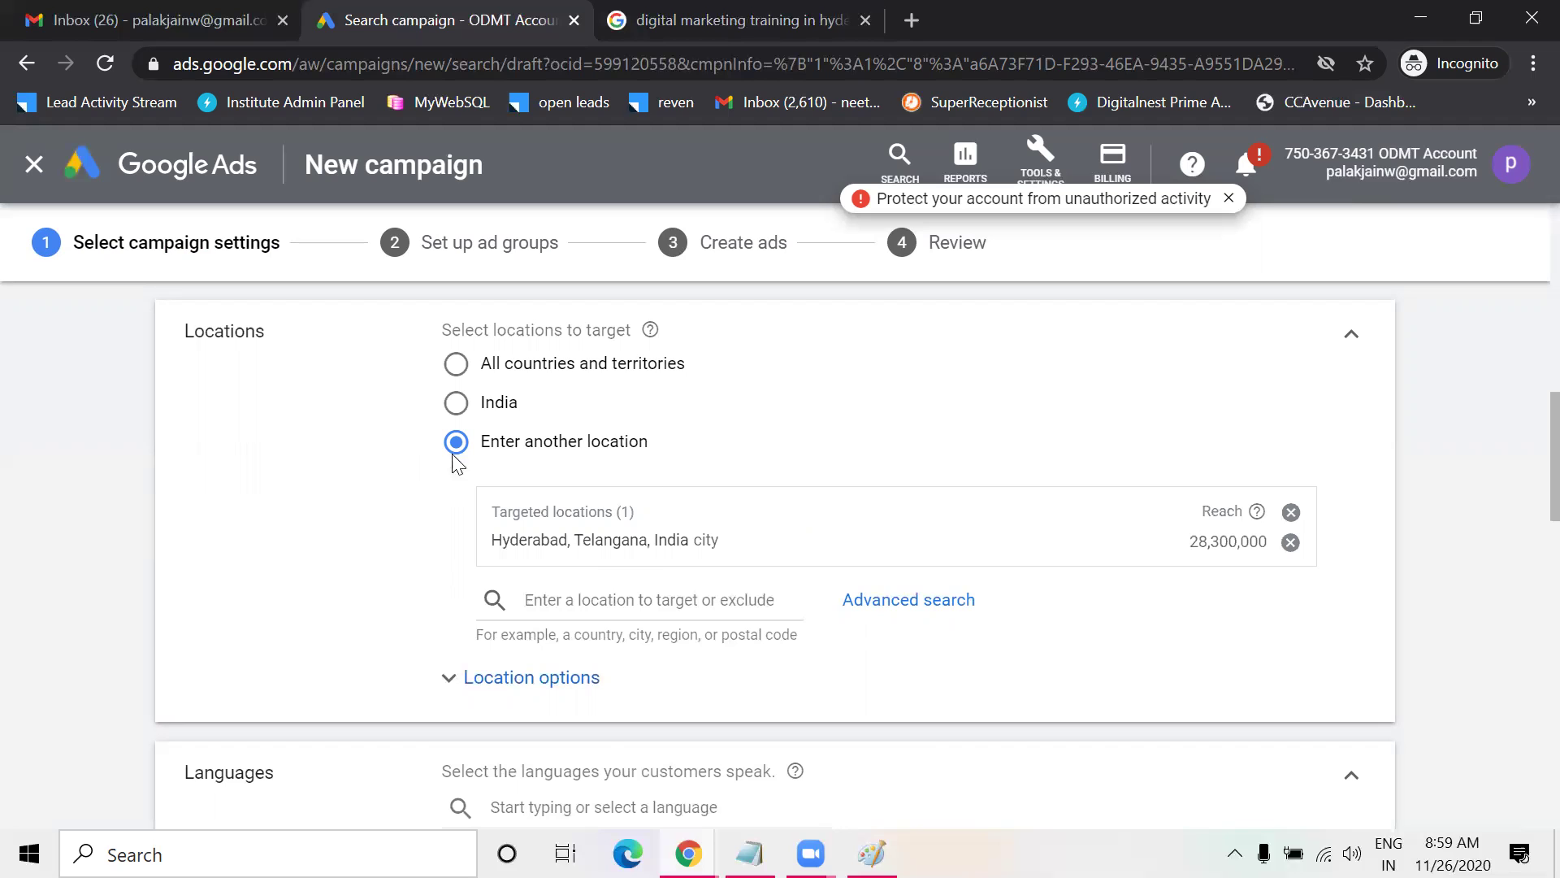
# Open the advanced location search, switch to radius targeting and set the radius to 5 km
pyautogui.click(890, 607)
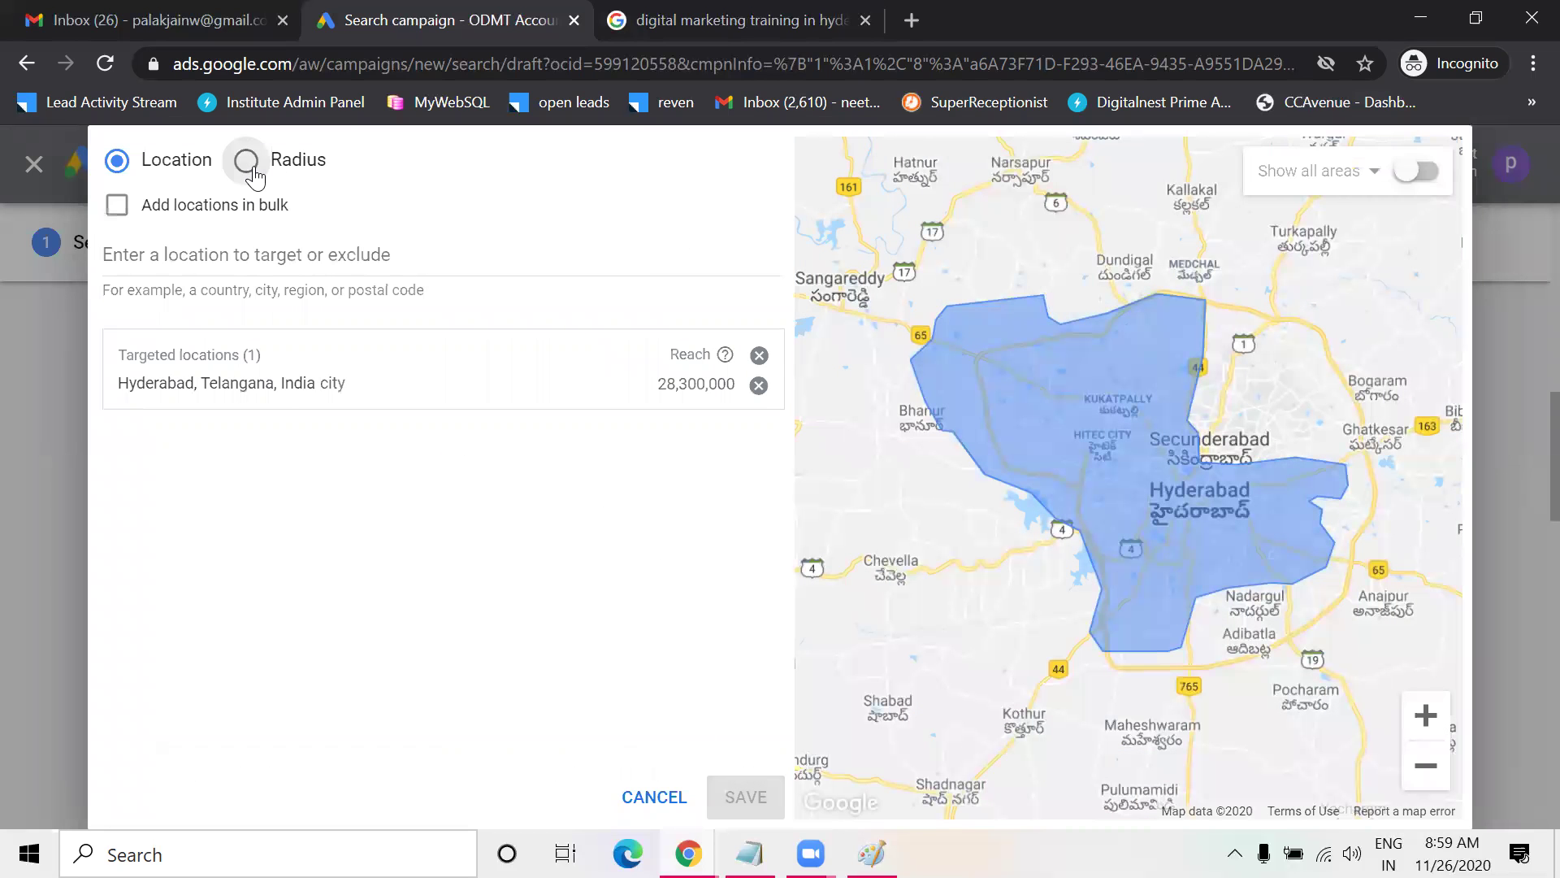
pyautogui.click(248, 163)
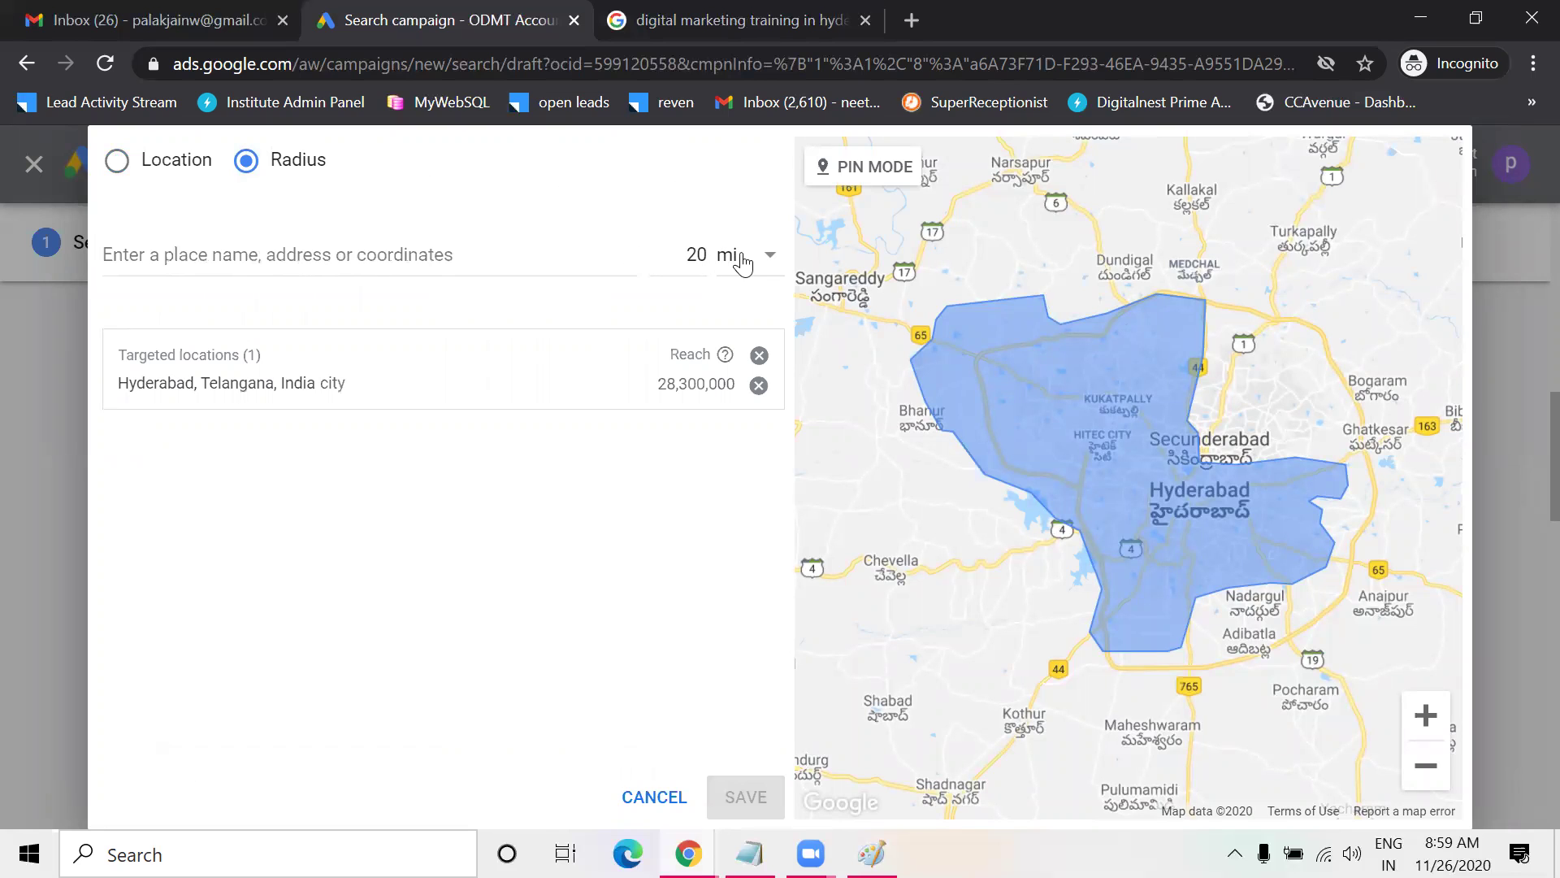
pyautogui.click(770, 261)
pyautogui.click(749, 320)
pyautogui.click(710, 254)
pyautogui.press('BackSpace')
pyautogui.press('BackSpace')
pyautogui.write('5')
# Target the radius around Panjagutta, Hyderabad, Telangana and save the location selection
pyautogui.click(240, 253)
pyautogui.write('panjagutta')
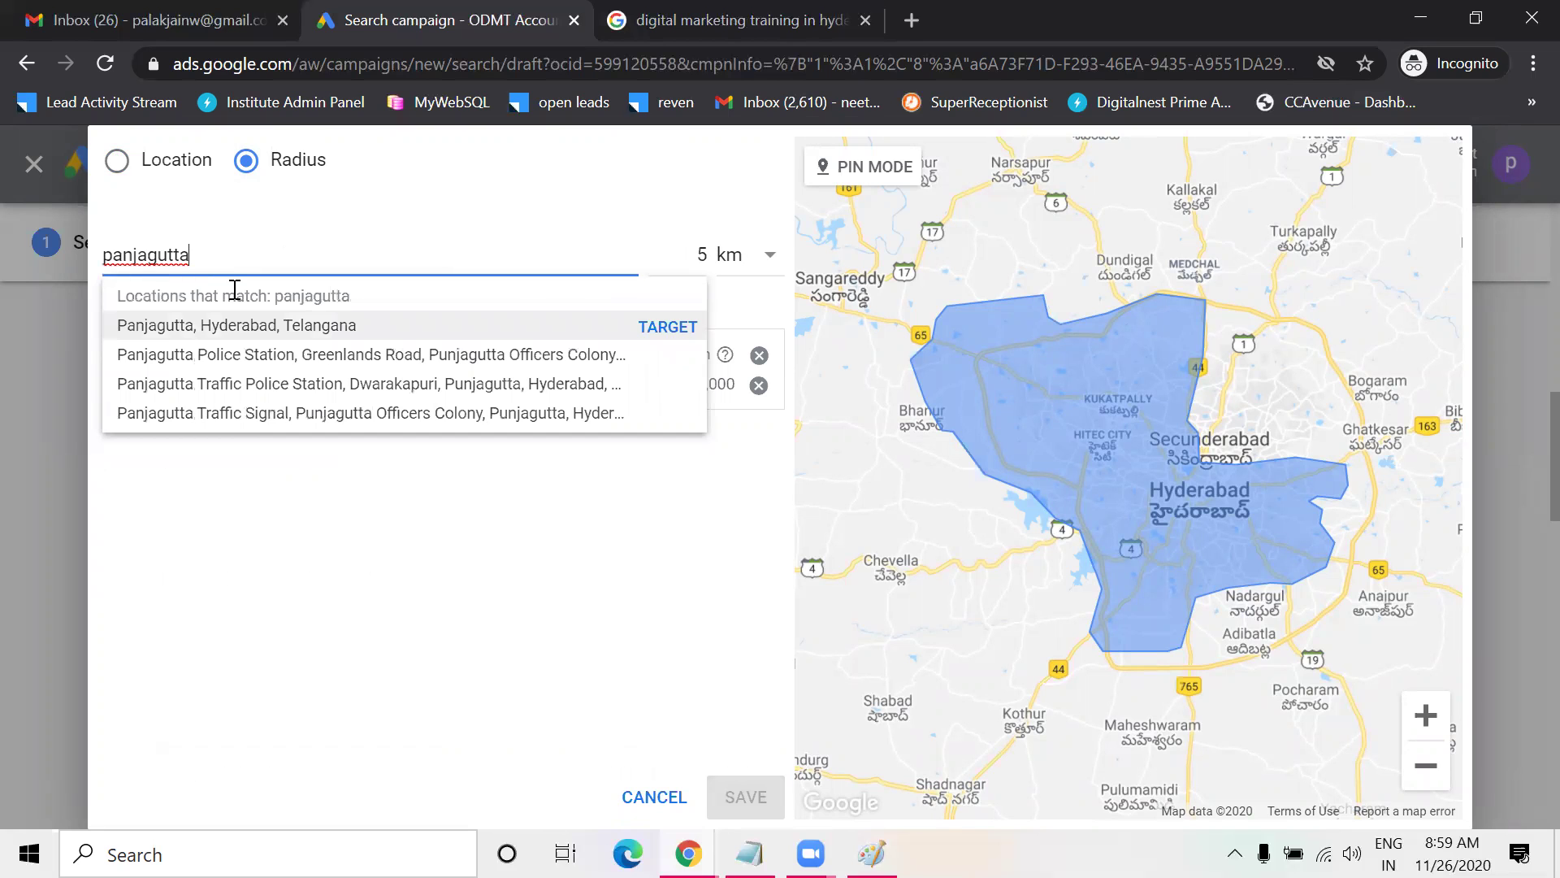
pyautogui.click(233, 325)
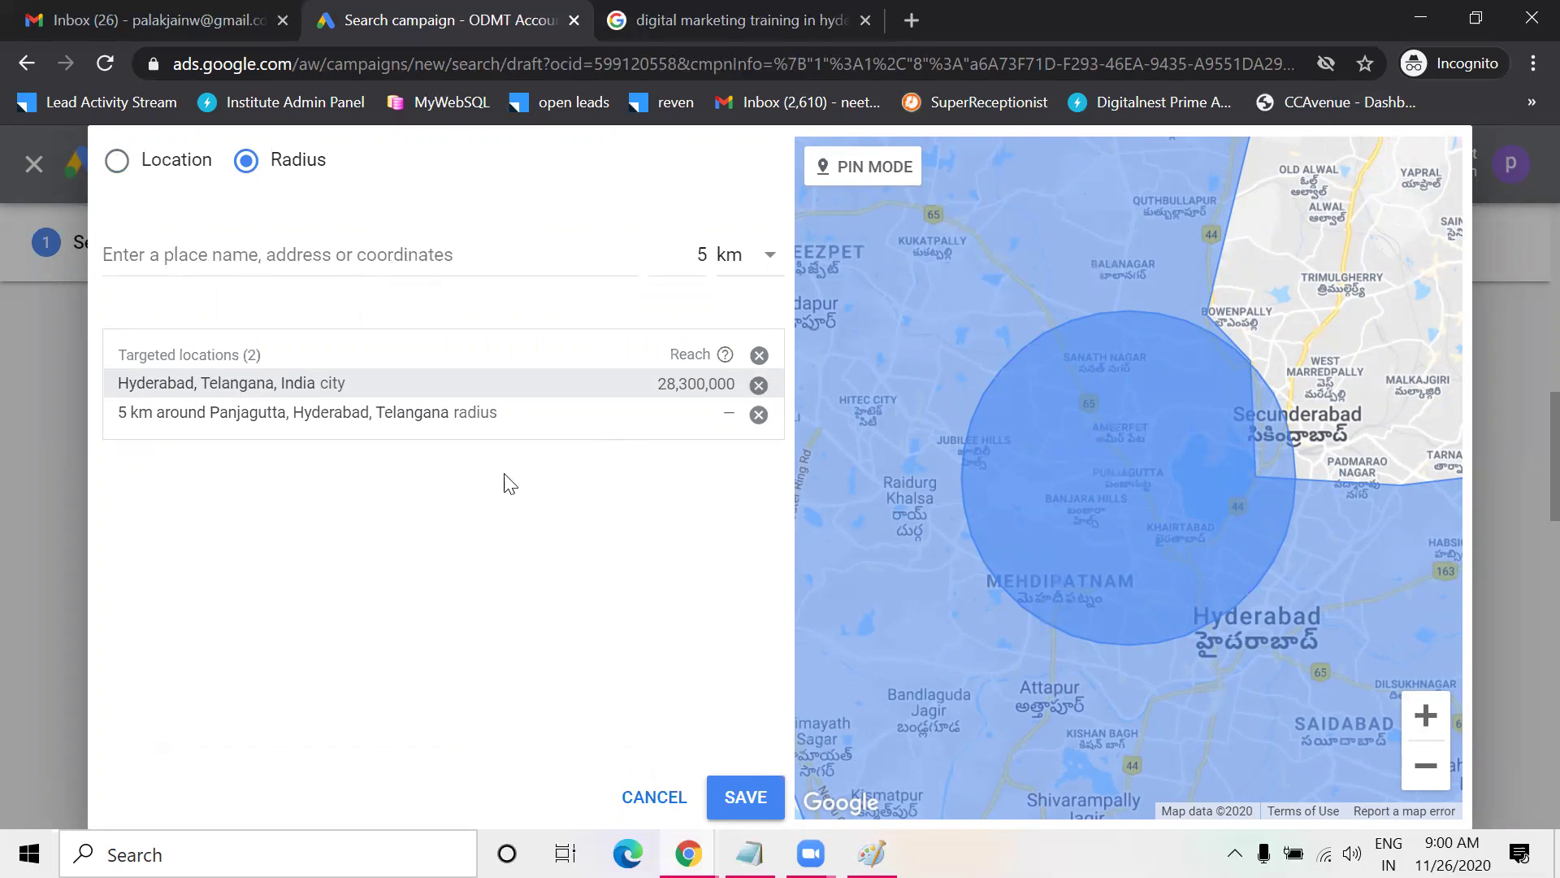
pyautogui.click(743, 795)
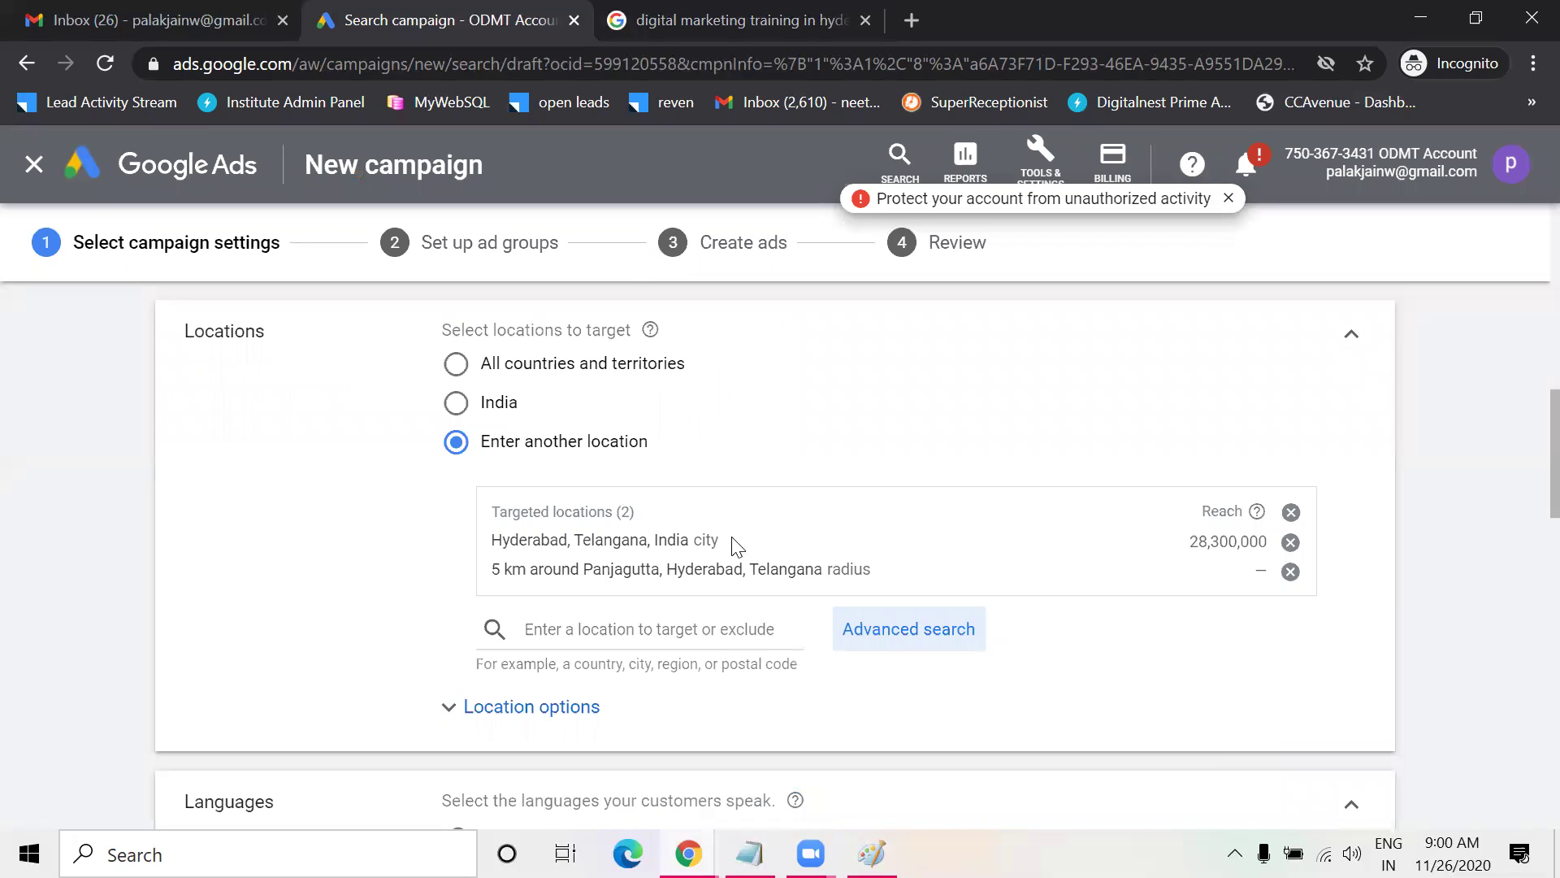
# Remove the city Hyderabad, Telangana, India from the targeted locations and review the location settings
pyautogui.click(1290, 543)
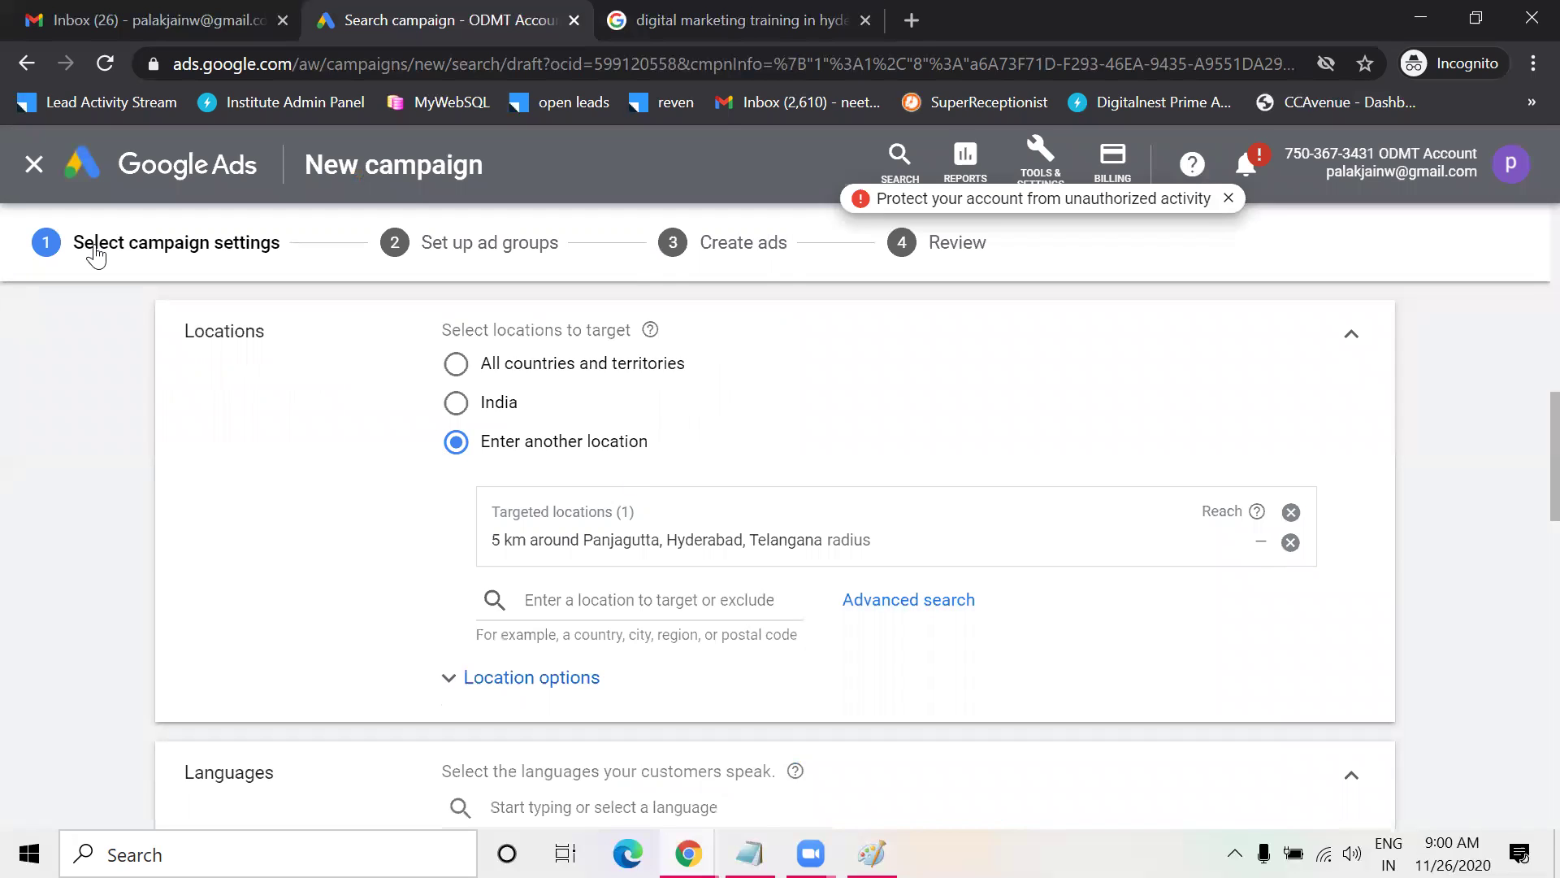
pyautogui.scroll(-2, 819, 462)
pyautogui.scroll(4, 816, 462)
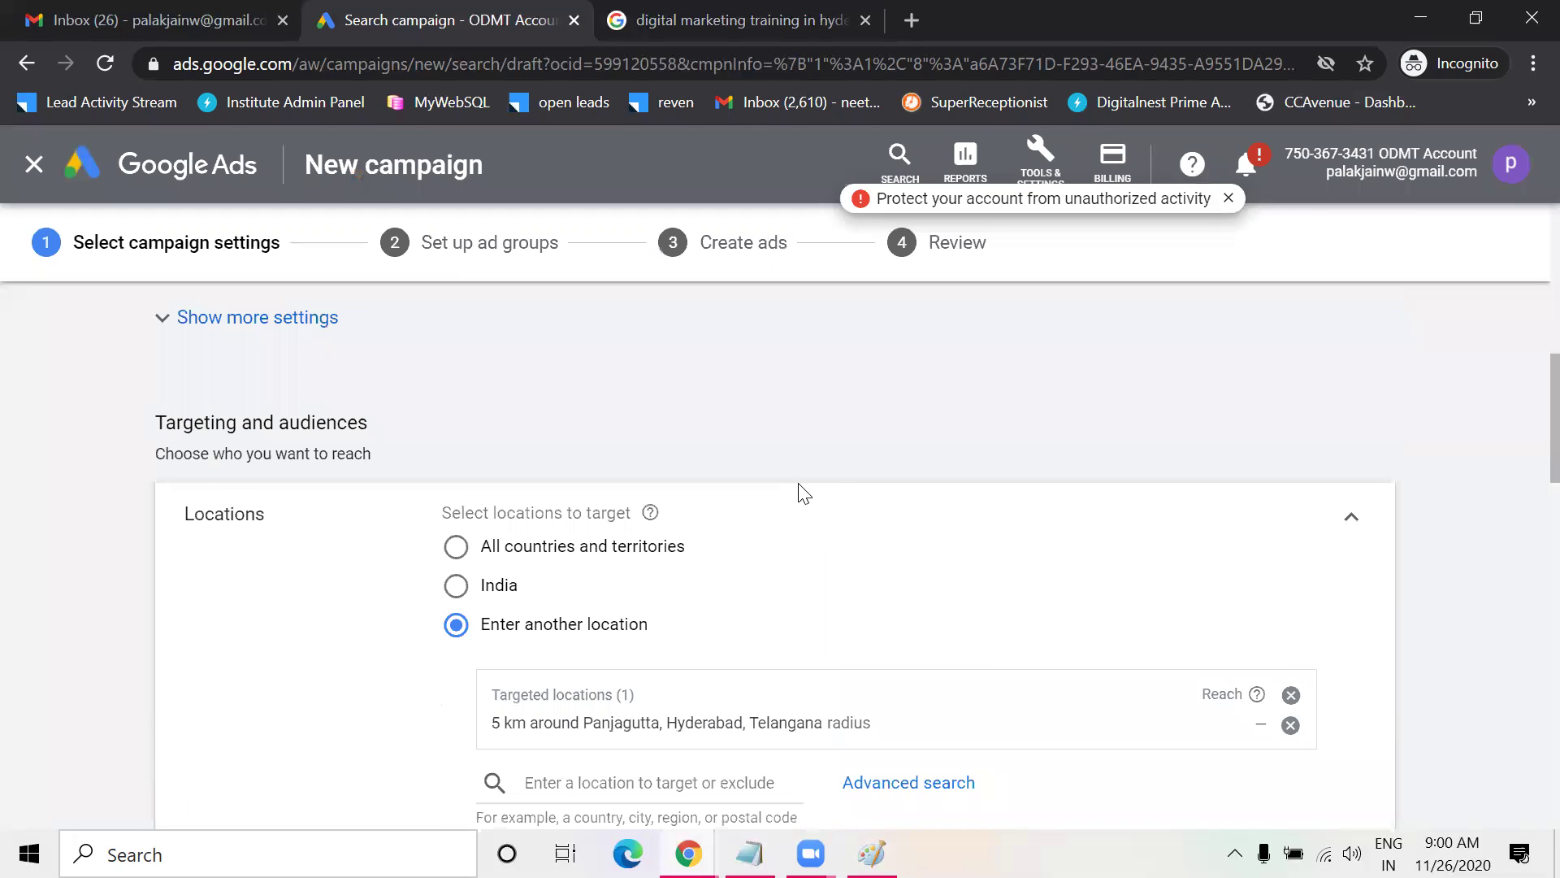
pyautogui.scroll(-2, 804, 494)
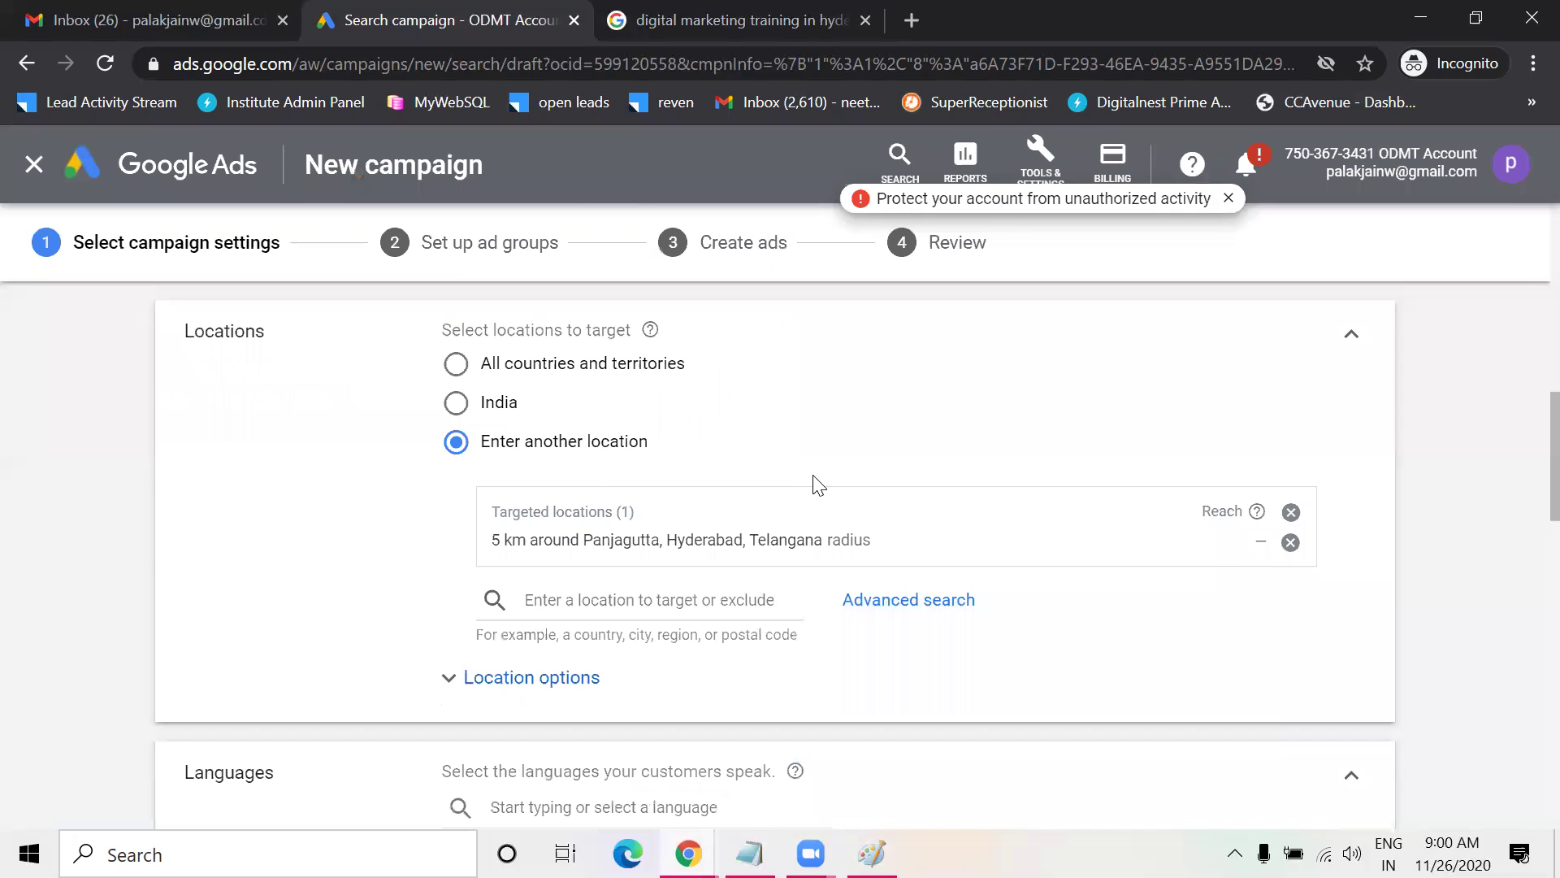
pyautogui.scroll(-2, 815, 481)
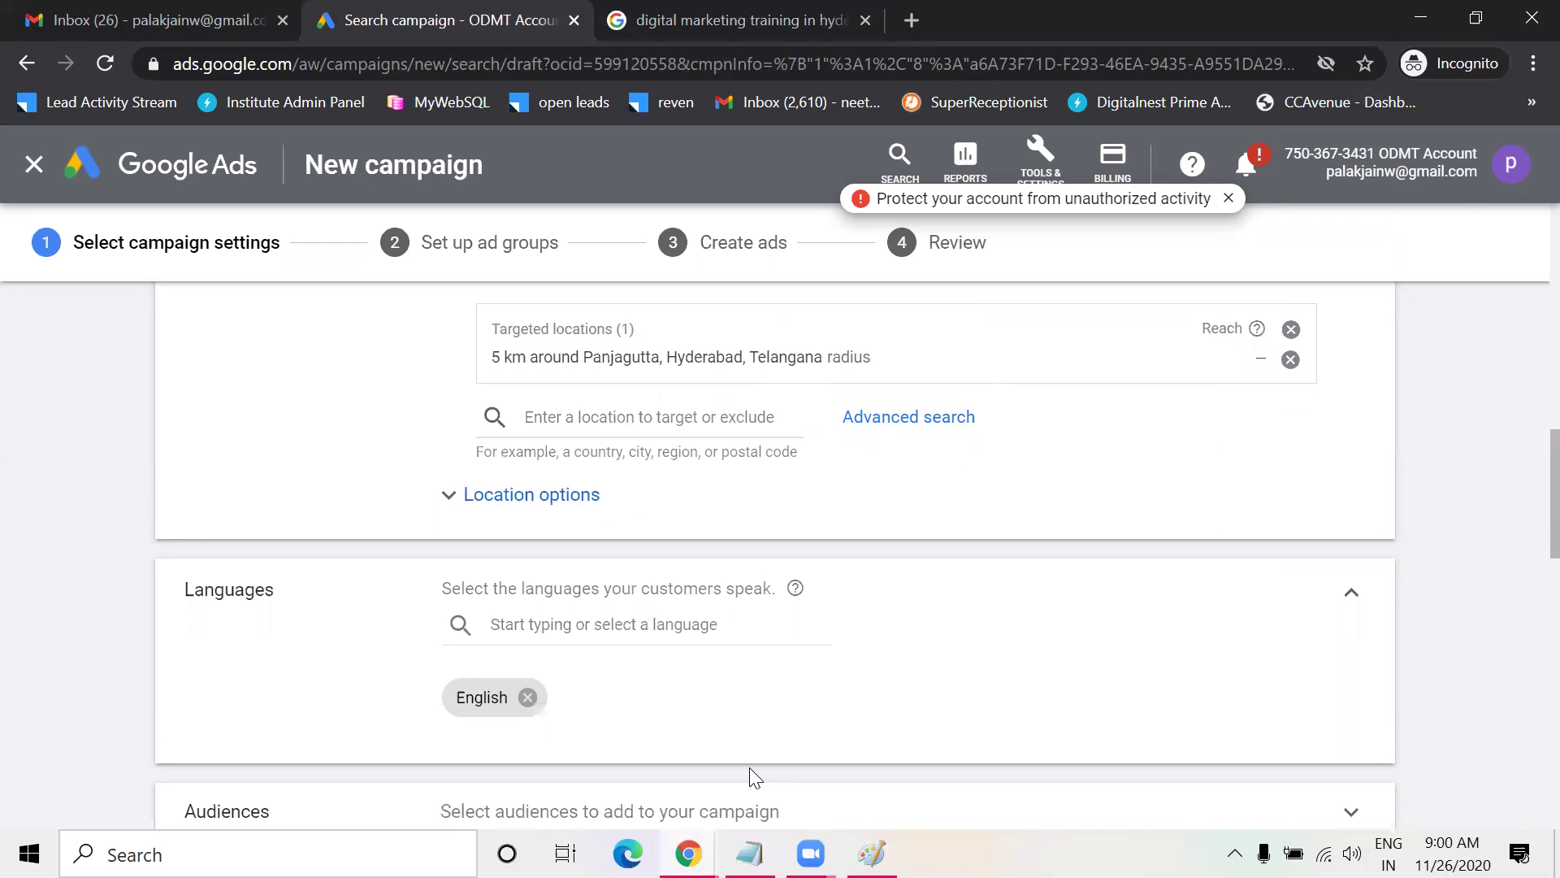
# Switch to the Notepad notes, add the line "SEO Training in Hyderabad" below the existing text, and return to Google Ads
pyautogui.click(750, 853)
pyautogui.press('Return')
pyautogui.press('Return')
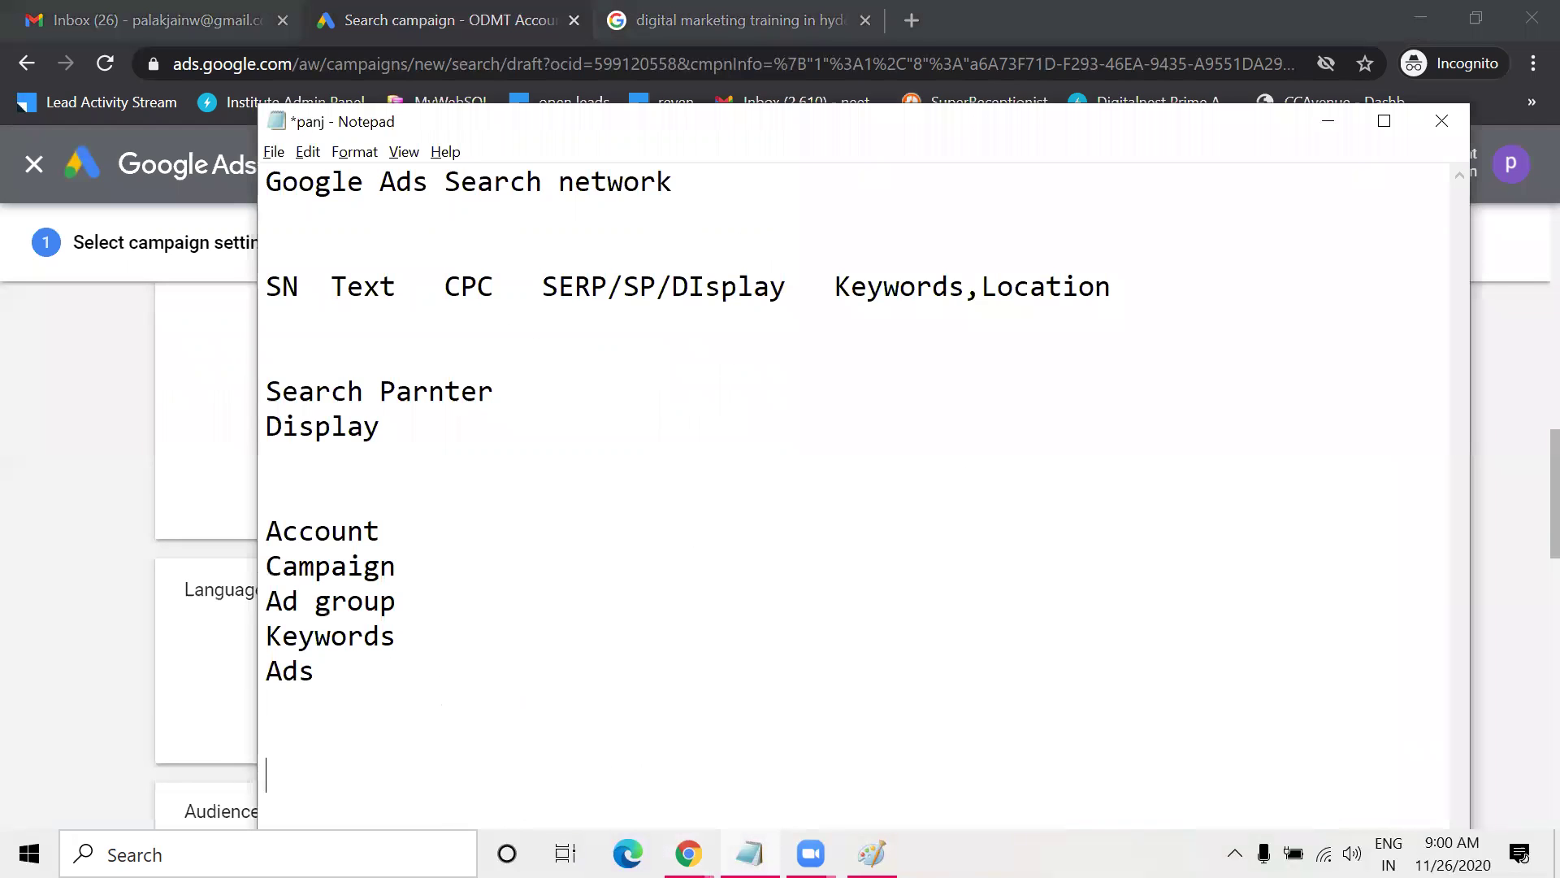
pyautogui.write('SEO Training')
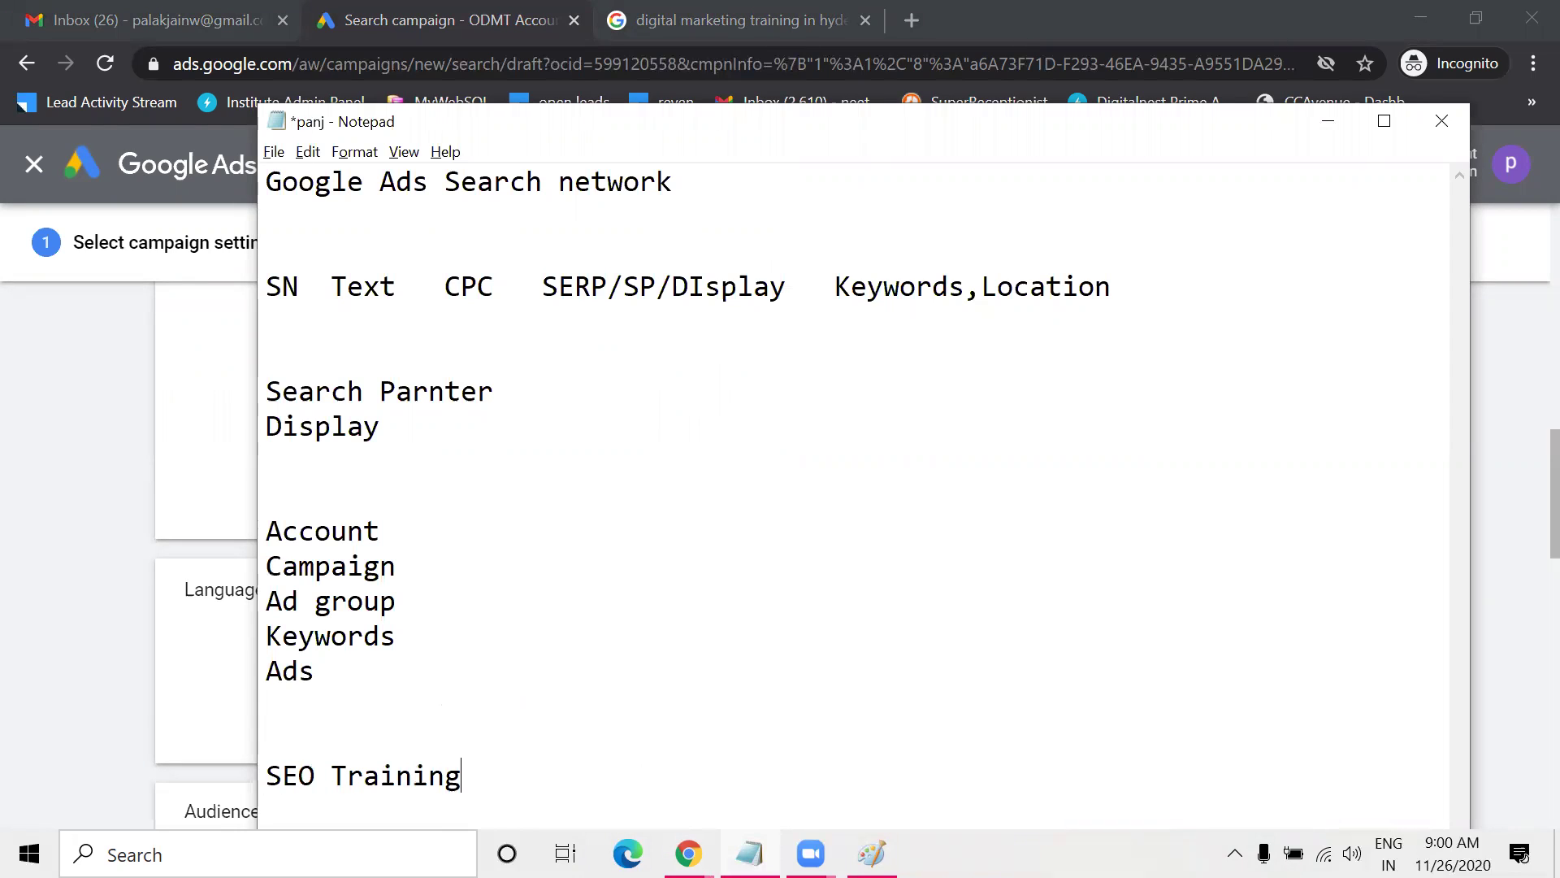
pyautogui.write(' in Hyderabad')
pyautogui.press('Return')
pyautogui.press('Return')
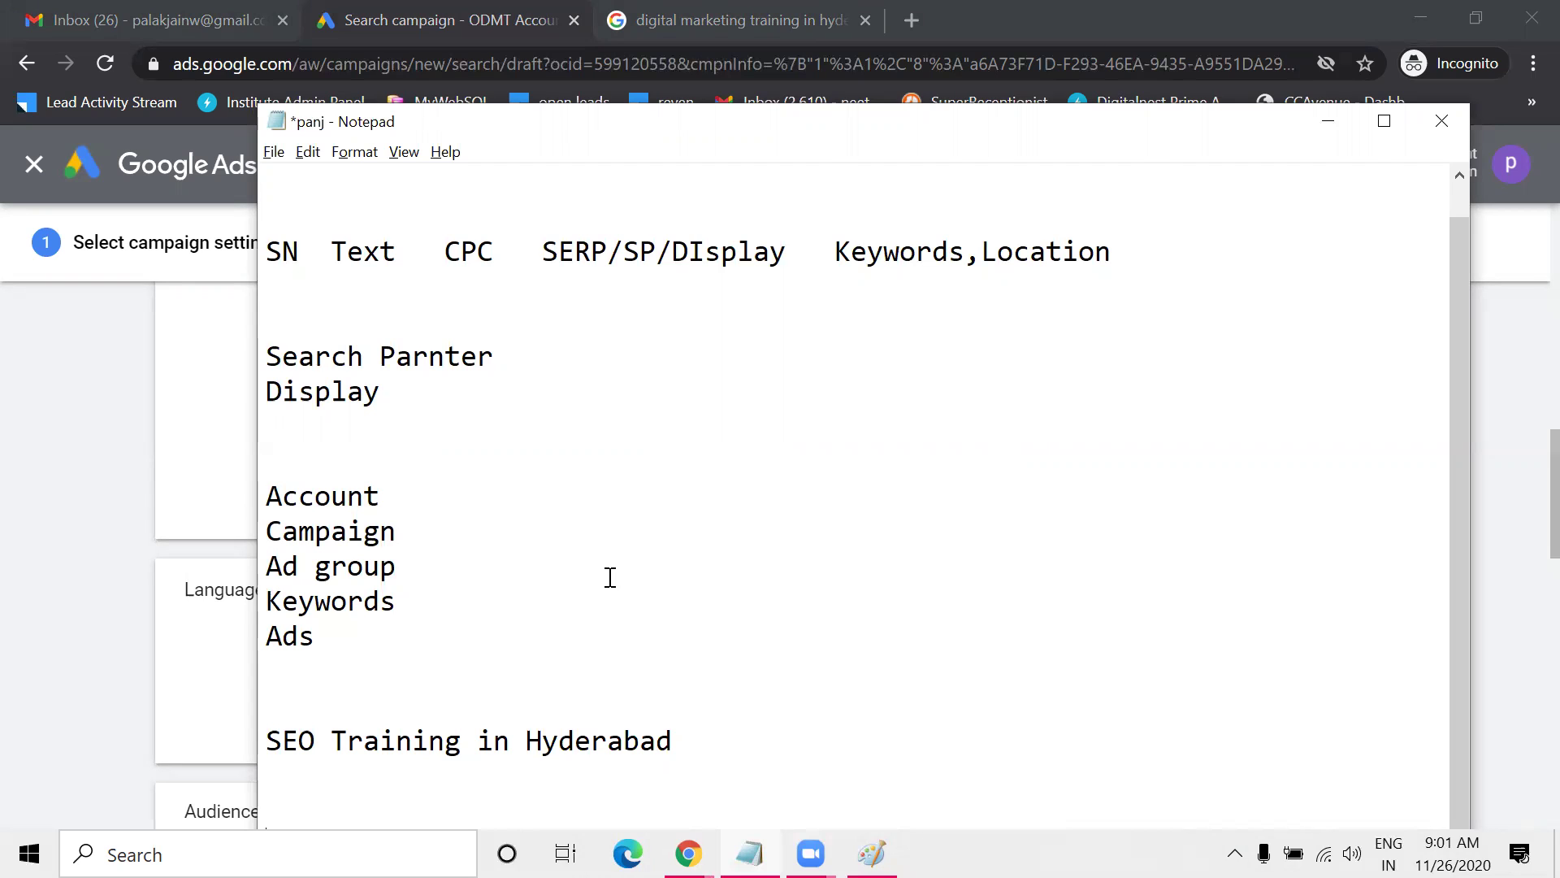
pyautogui.click(1328, 120)
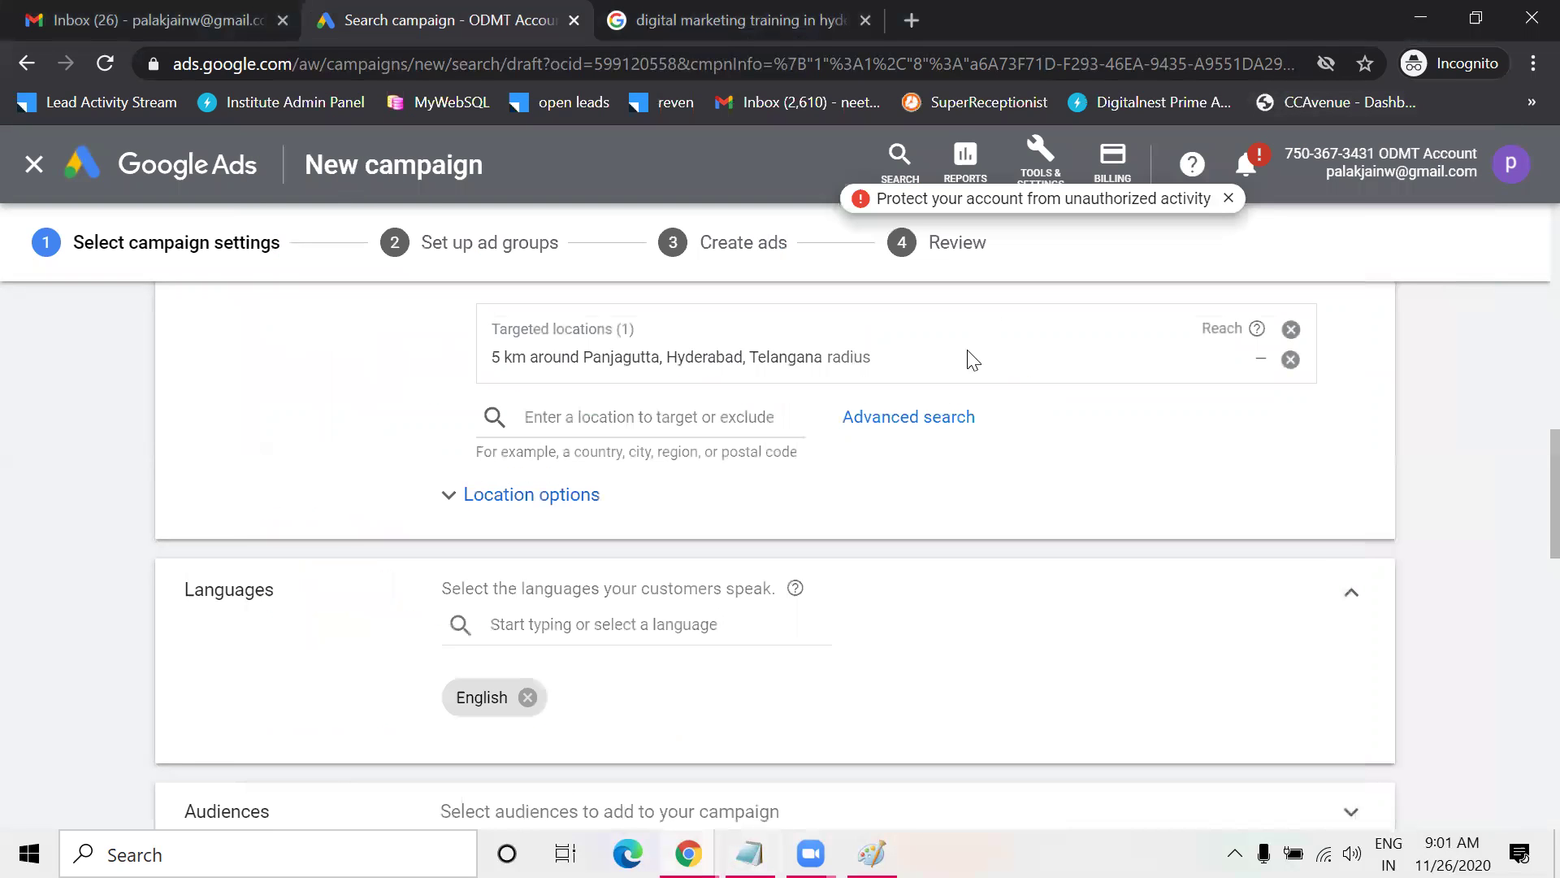
# Set the location targeting option to people in or regularly in the targeted locations
pyautogui.click(457, 498)
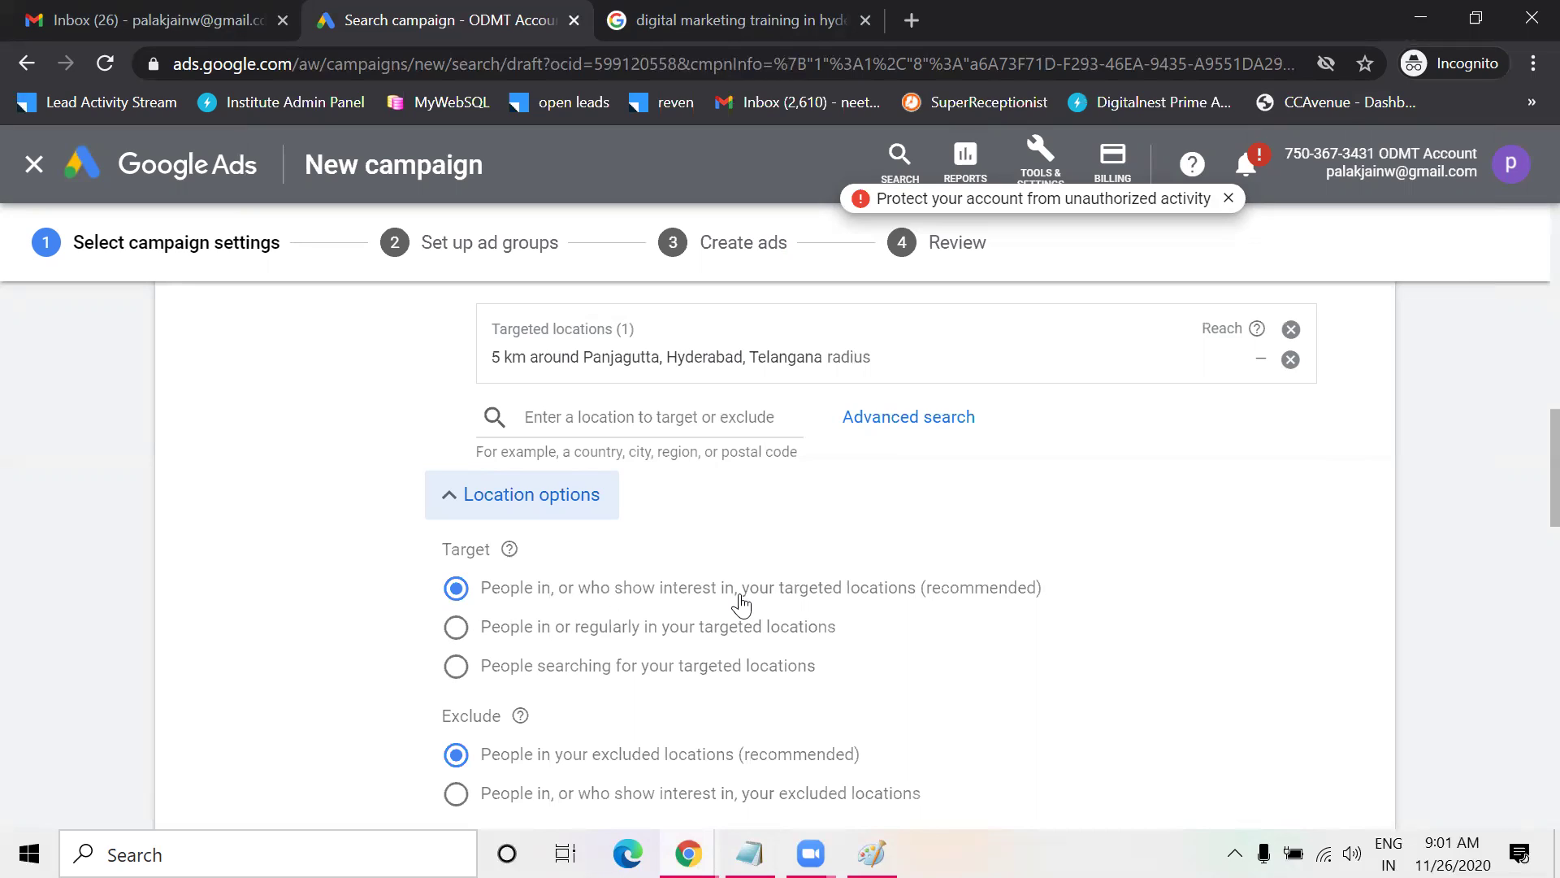
pyautogui.click(458, 629)
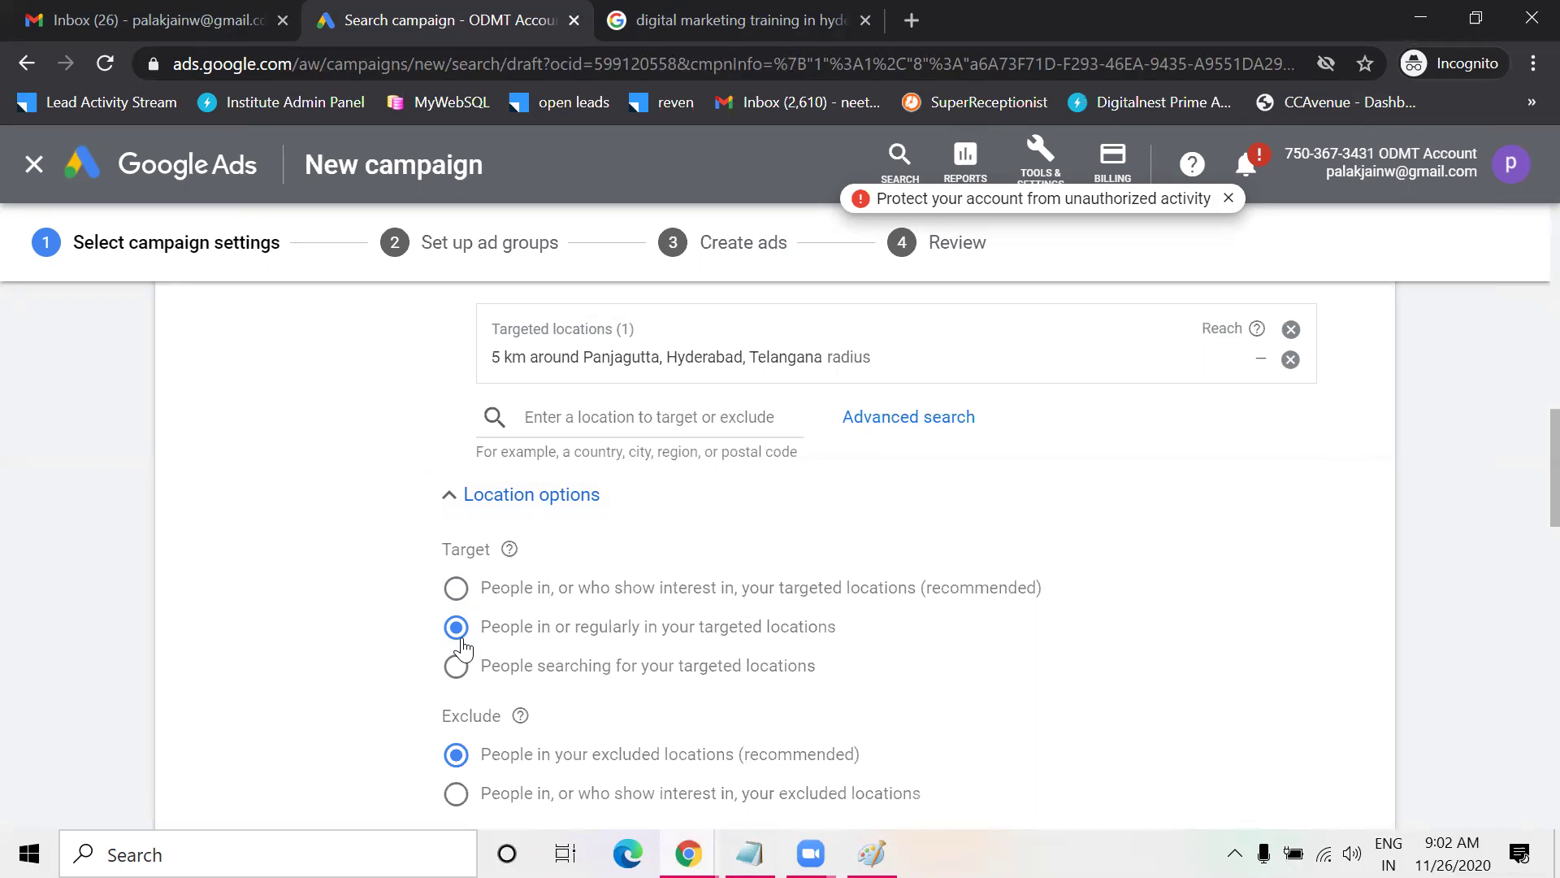
pyautogui.click(447, 498)
# Examine the list of customer languages available in the campaign's language settings
pyautogui.scroll(-2, 880, 506)
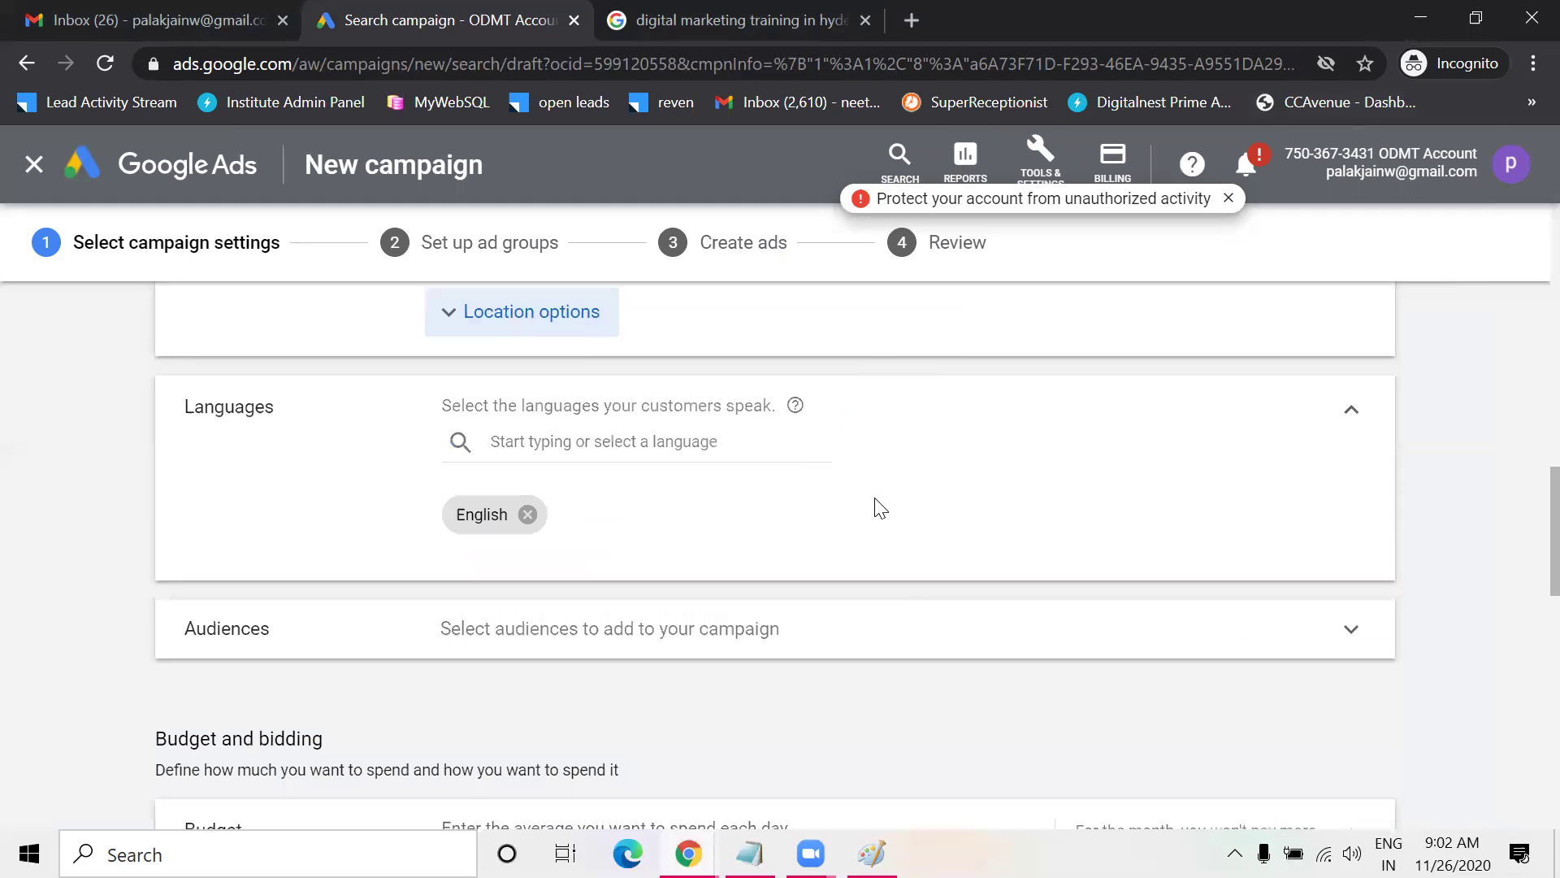
pyautogui.click(560, 441)
pyautogui.scroll(-8, 634, 613)
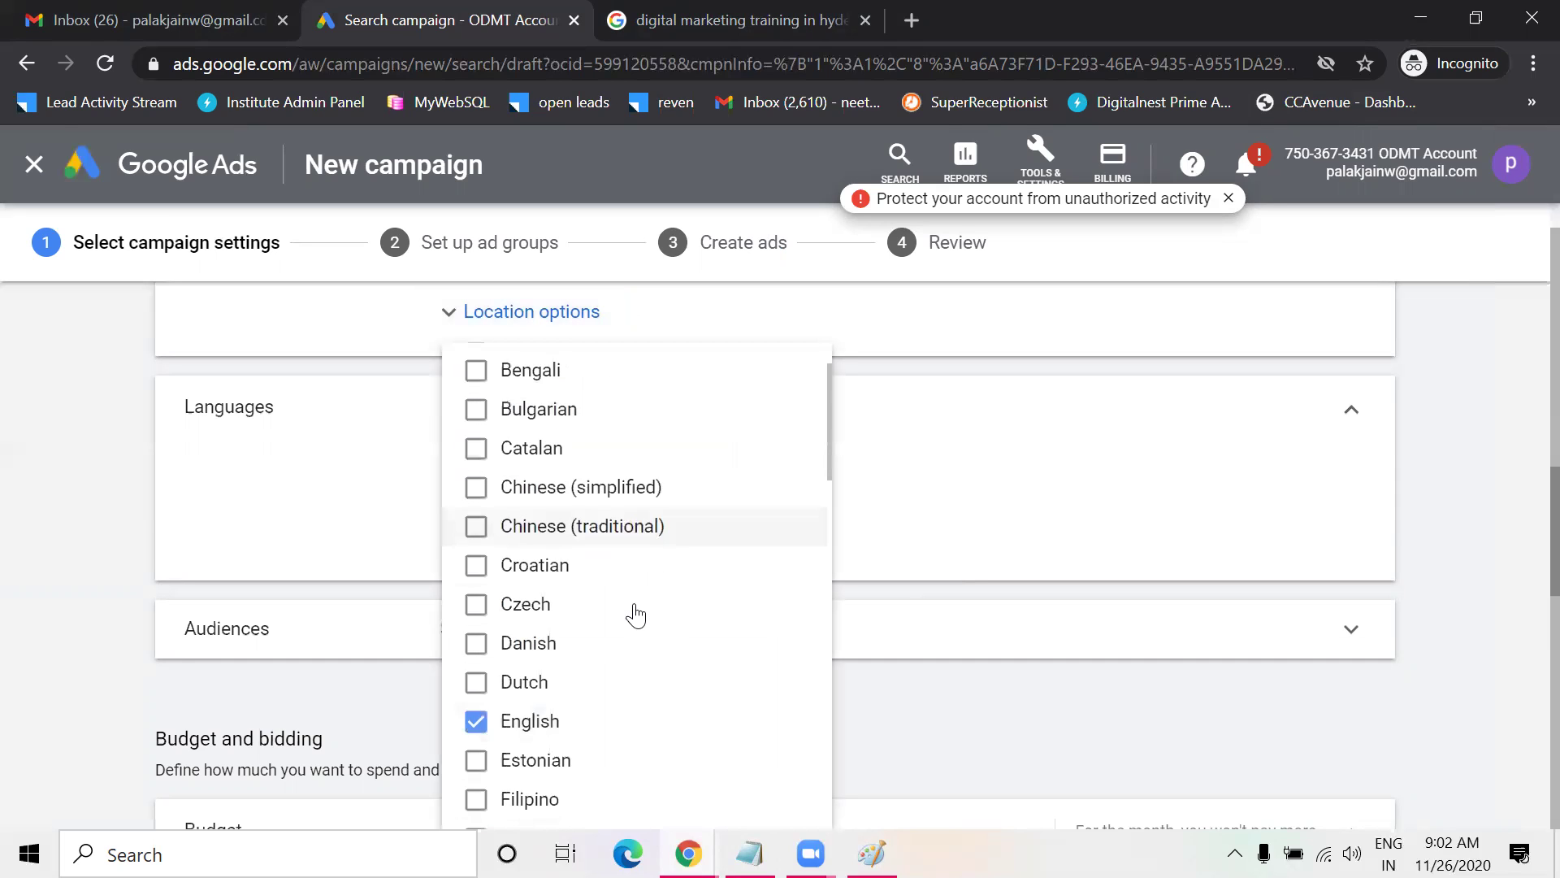
pyautogui.scroll(-5, 635, 615)
pyautogui.scroll(13, 636, 616)
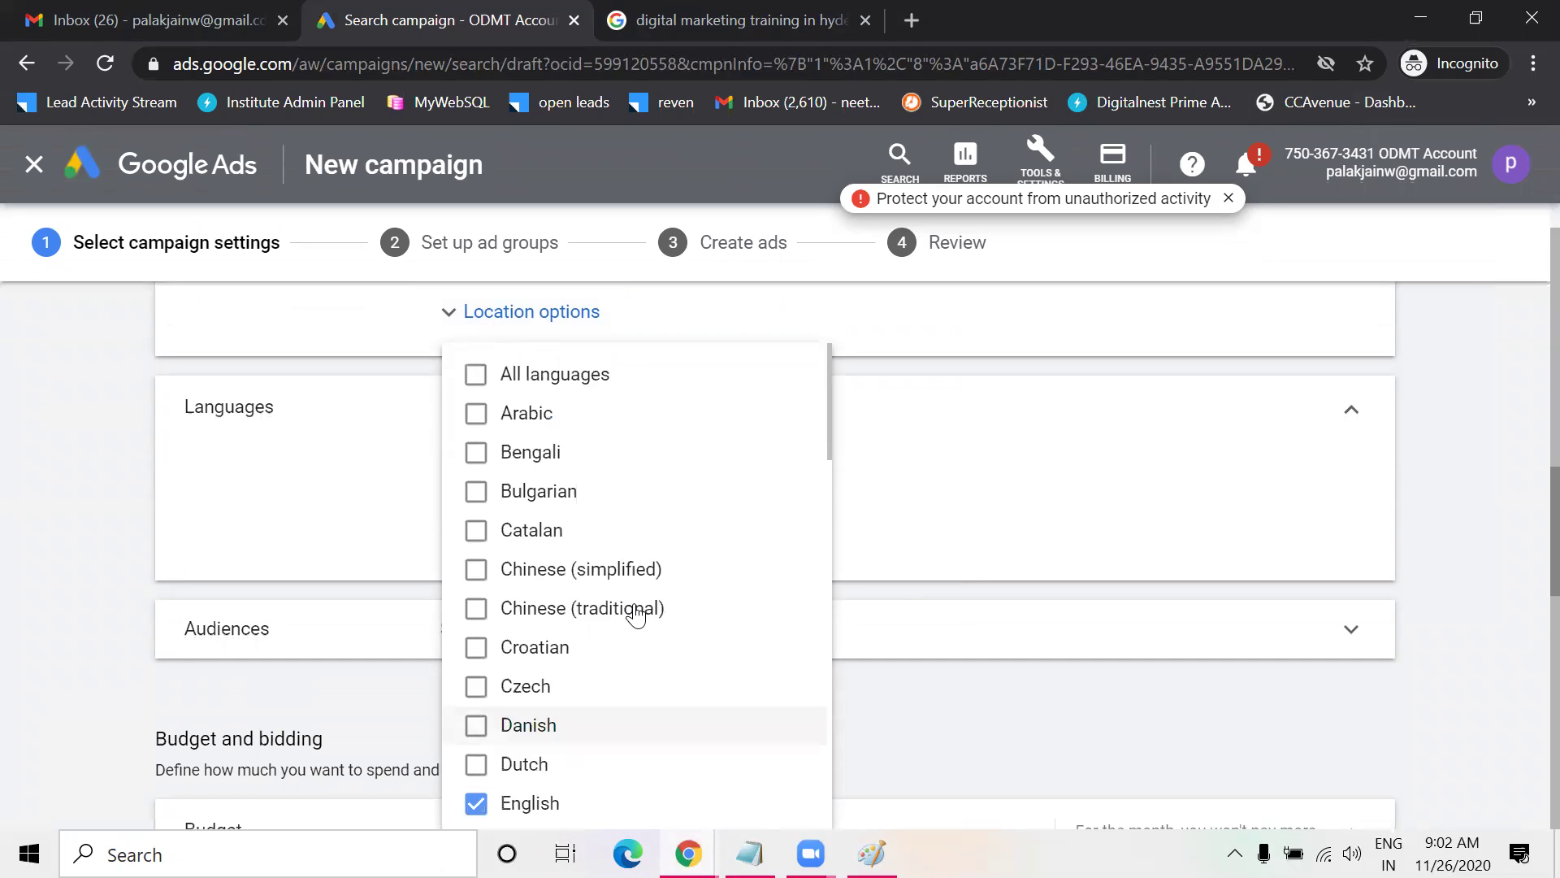
pyautogui.click(1482, 460)
# Set the campaign's average daily budget to ₹5000
pyautogui.scroll(-2, 1482, 460)
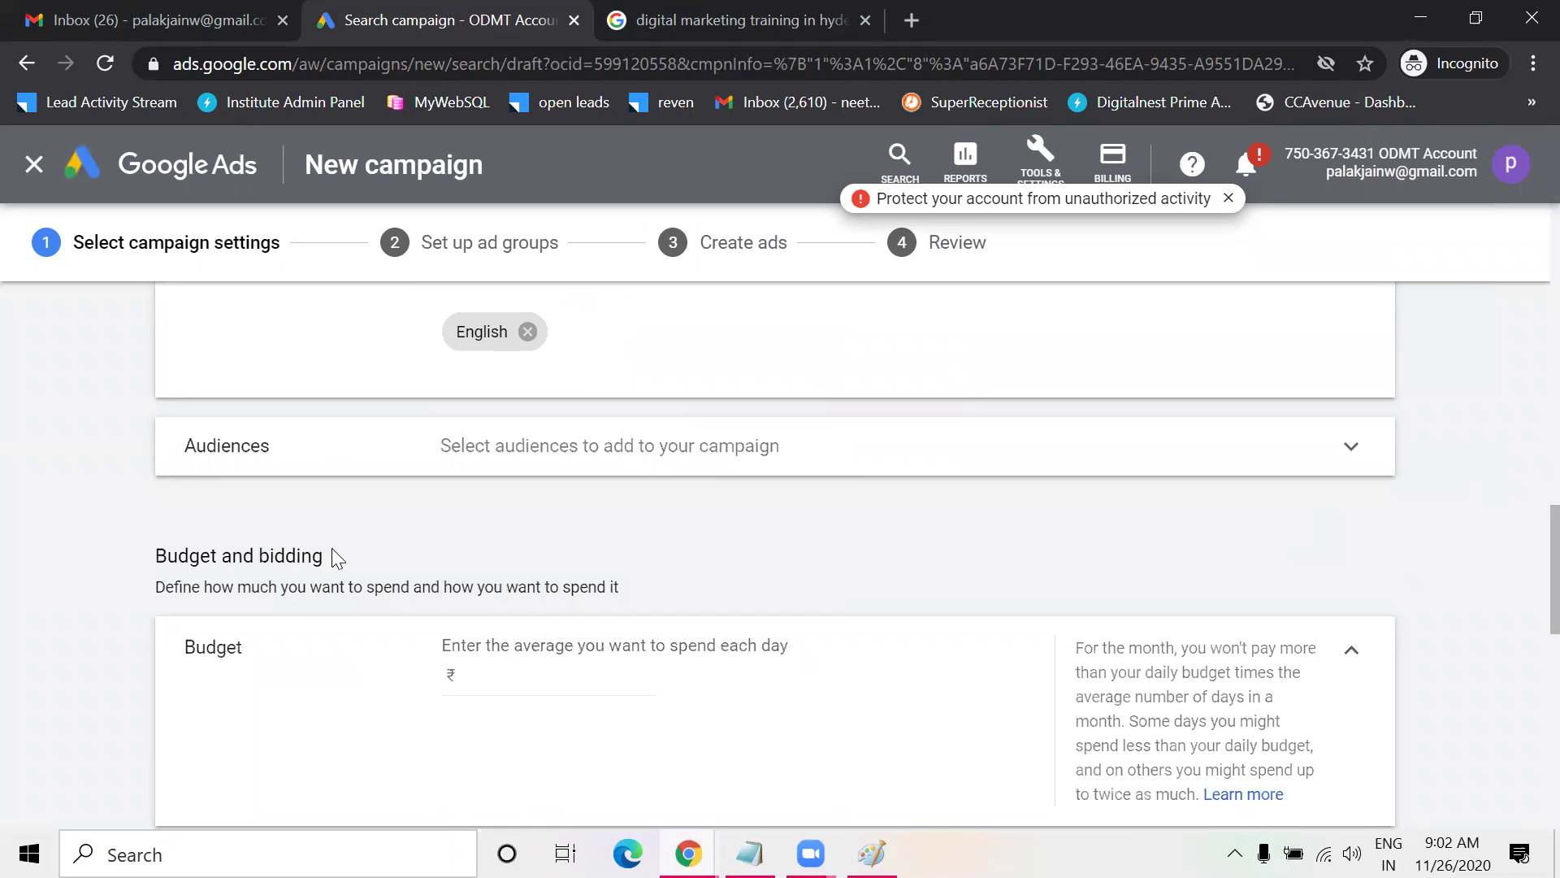
pyautogui.scroll(-2, 662, 482)
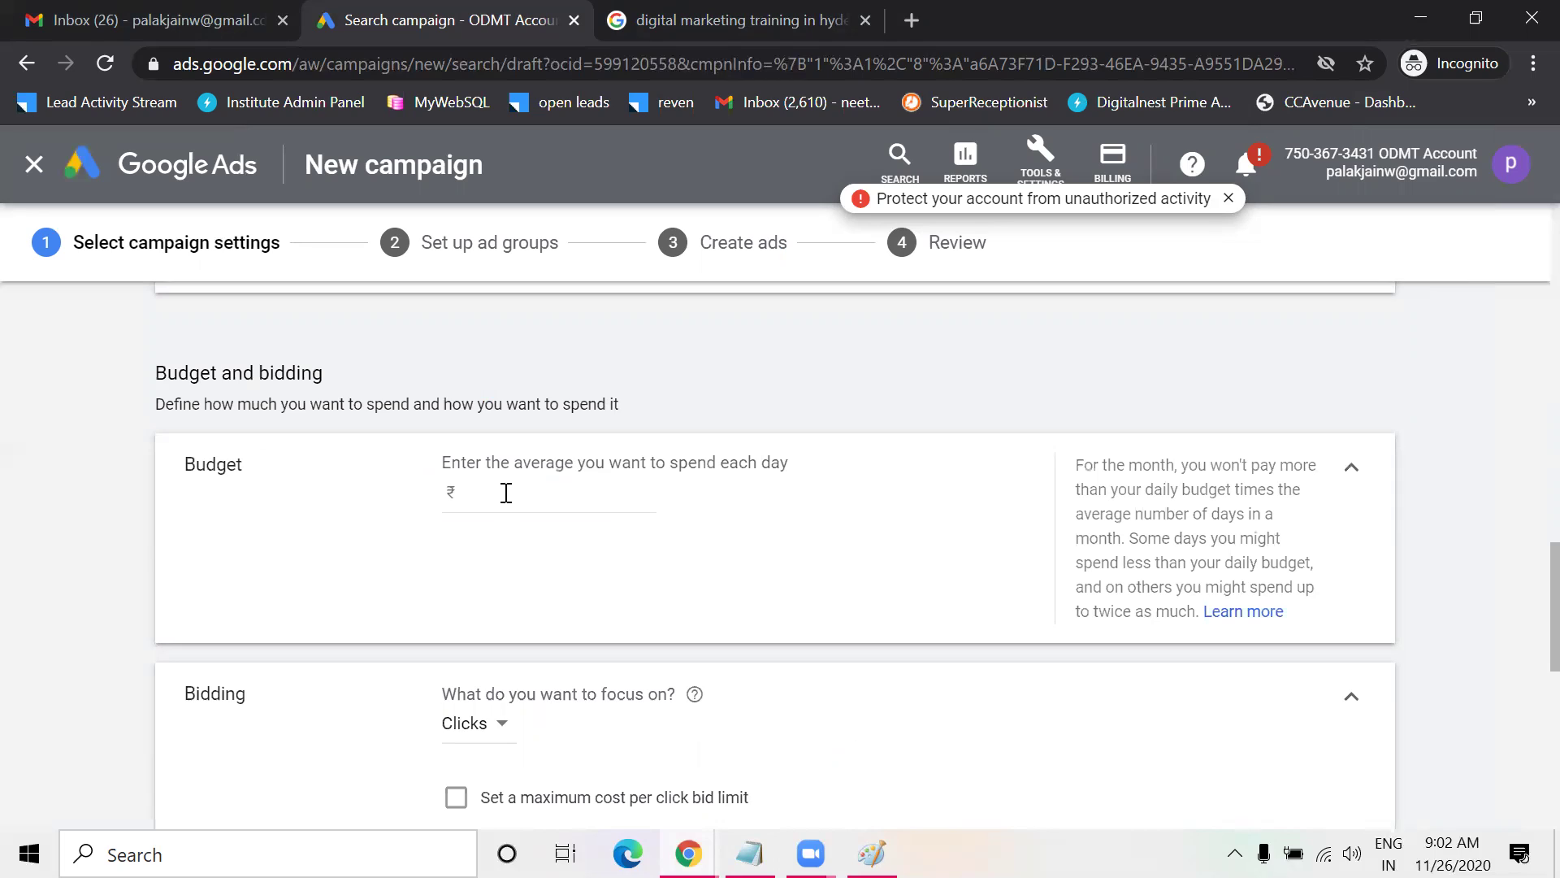
pyautogui.click(506, 493)
pyautogui.write('5000')
# Review the bidding focus choices and enable a maximum cost per click bid limit for the campaign
pyautogui.scroll(-2, 783, 536)
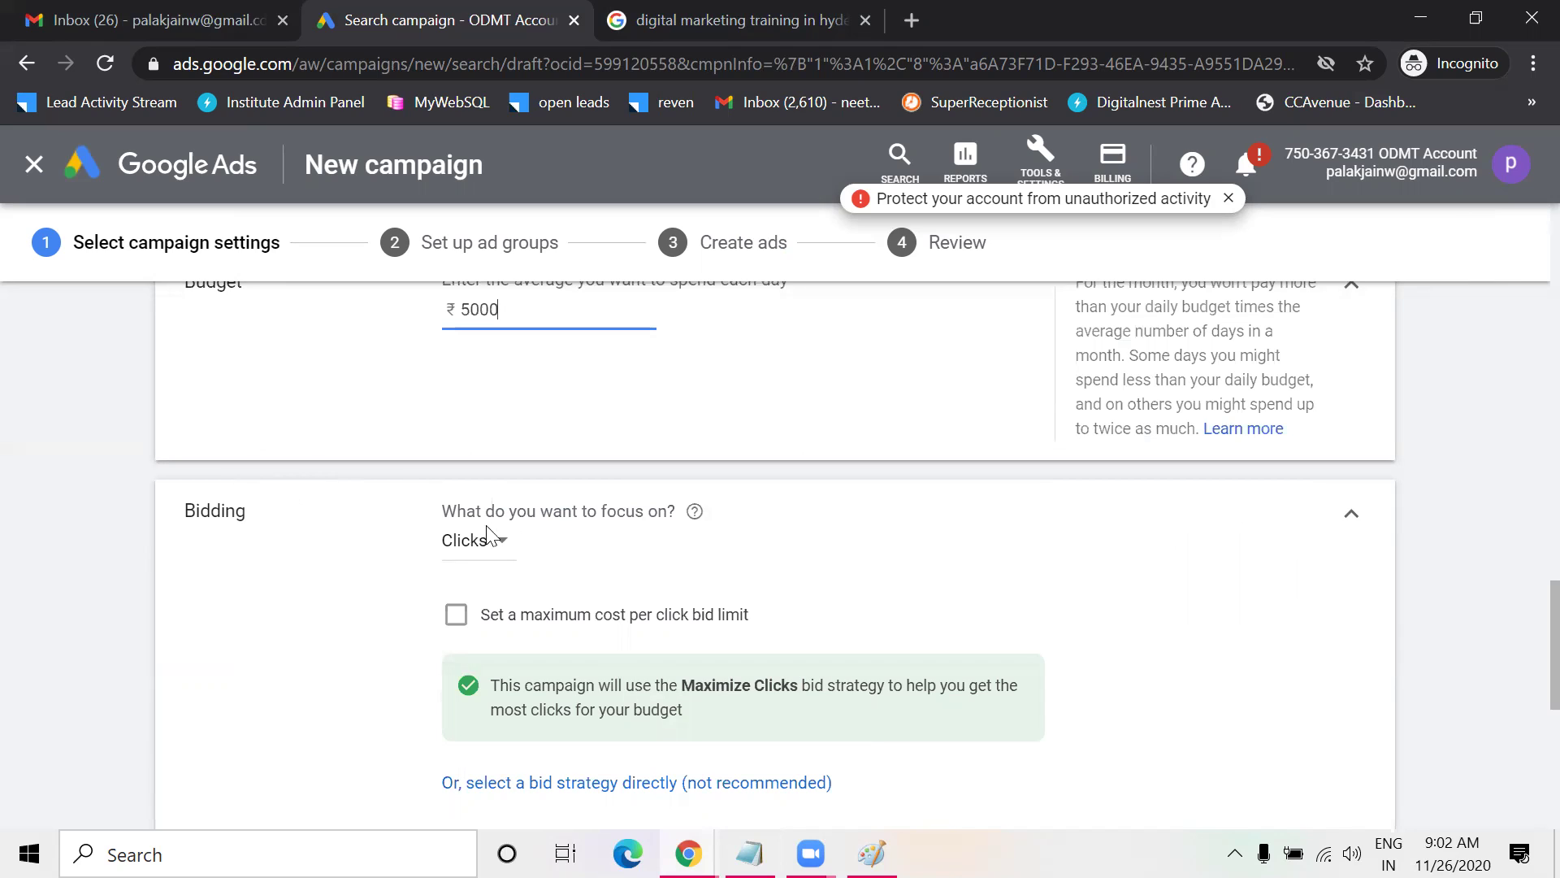
pyautogui.click(504, 542)
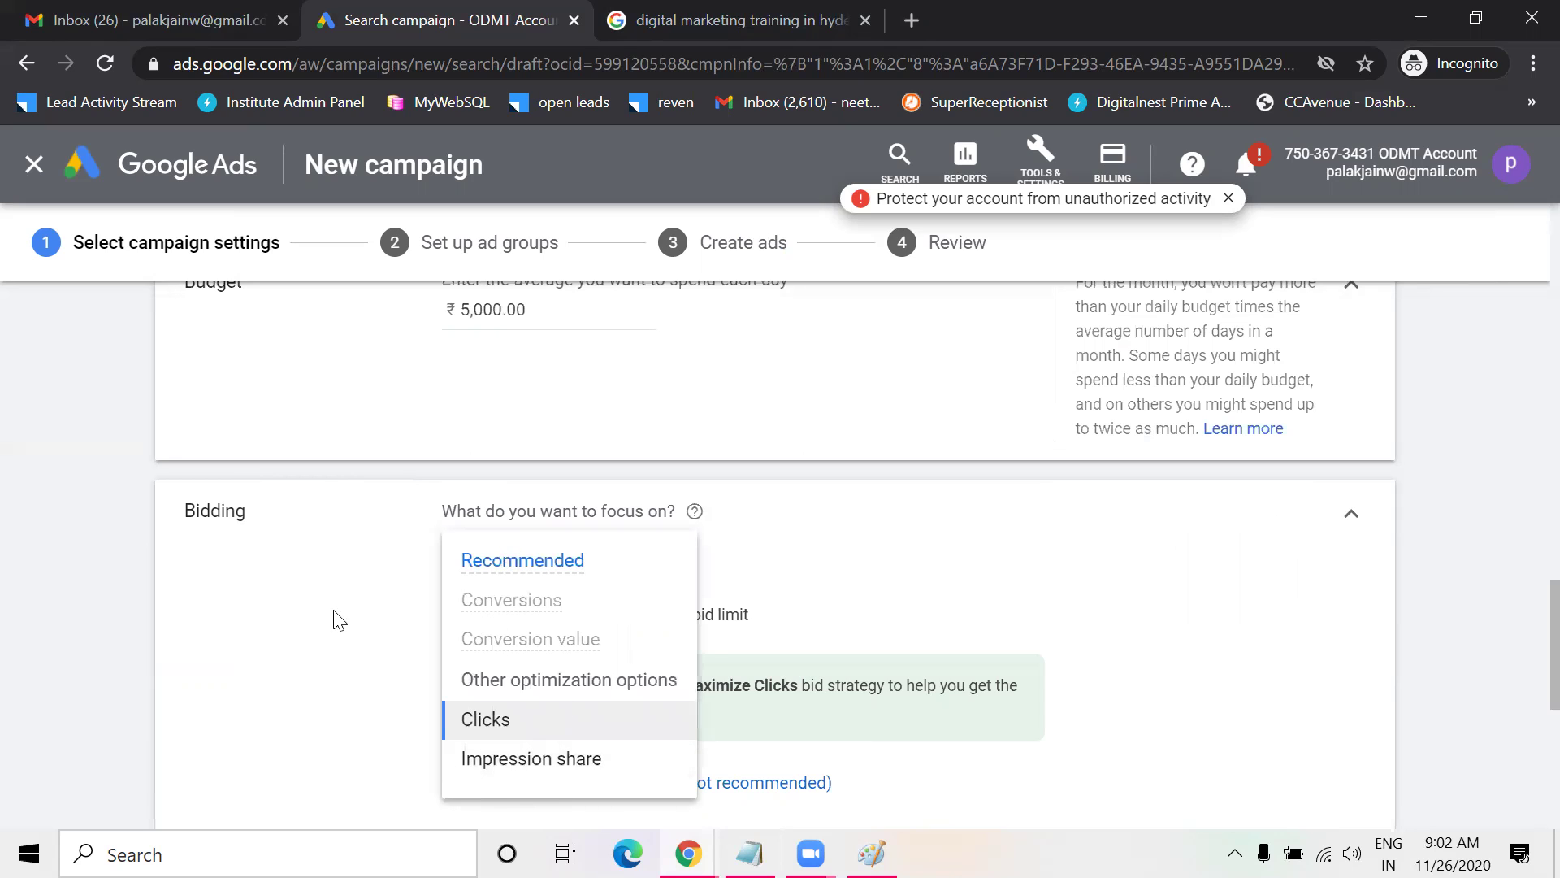
pyautogui.click(288, 600)
pyautogui.scroll(-2, 827, 543)
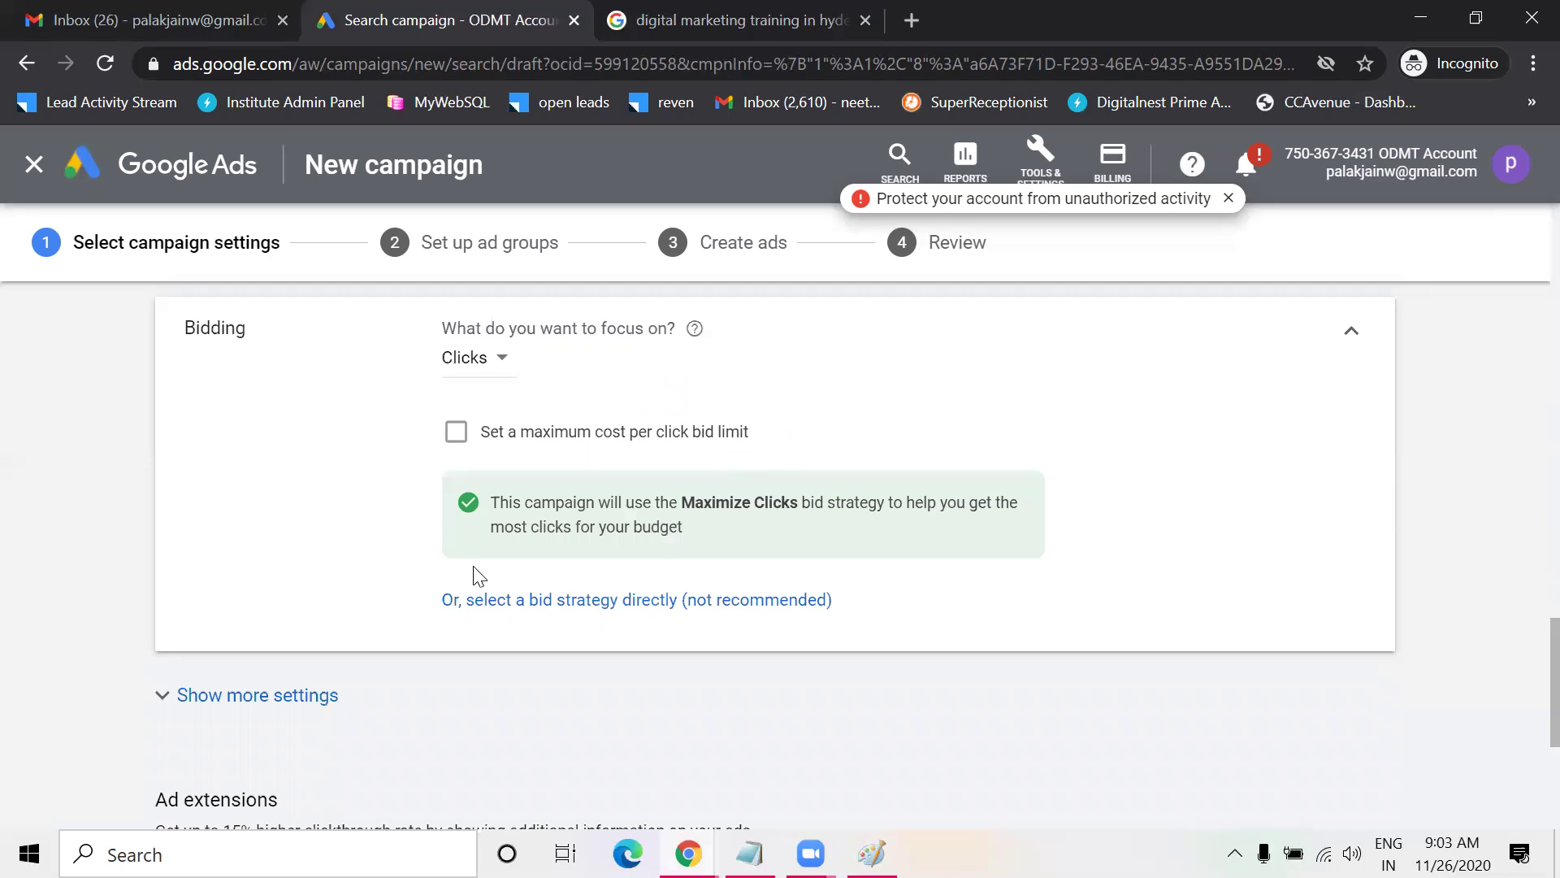
pyautogui.click(458, 439)
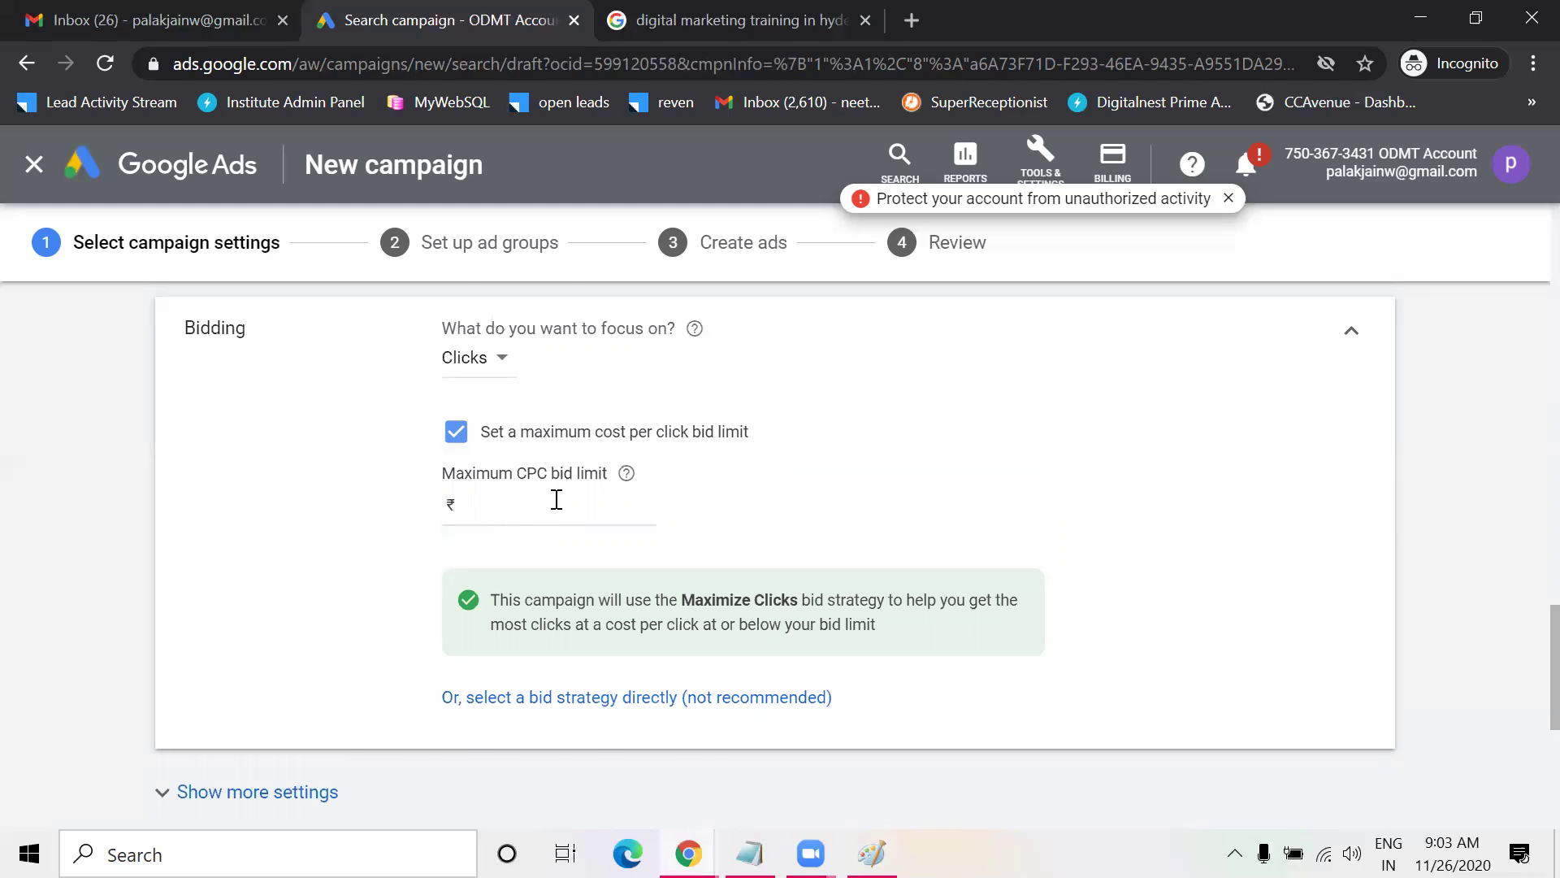
pyautogui.scroll(-2, 545, 508)
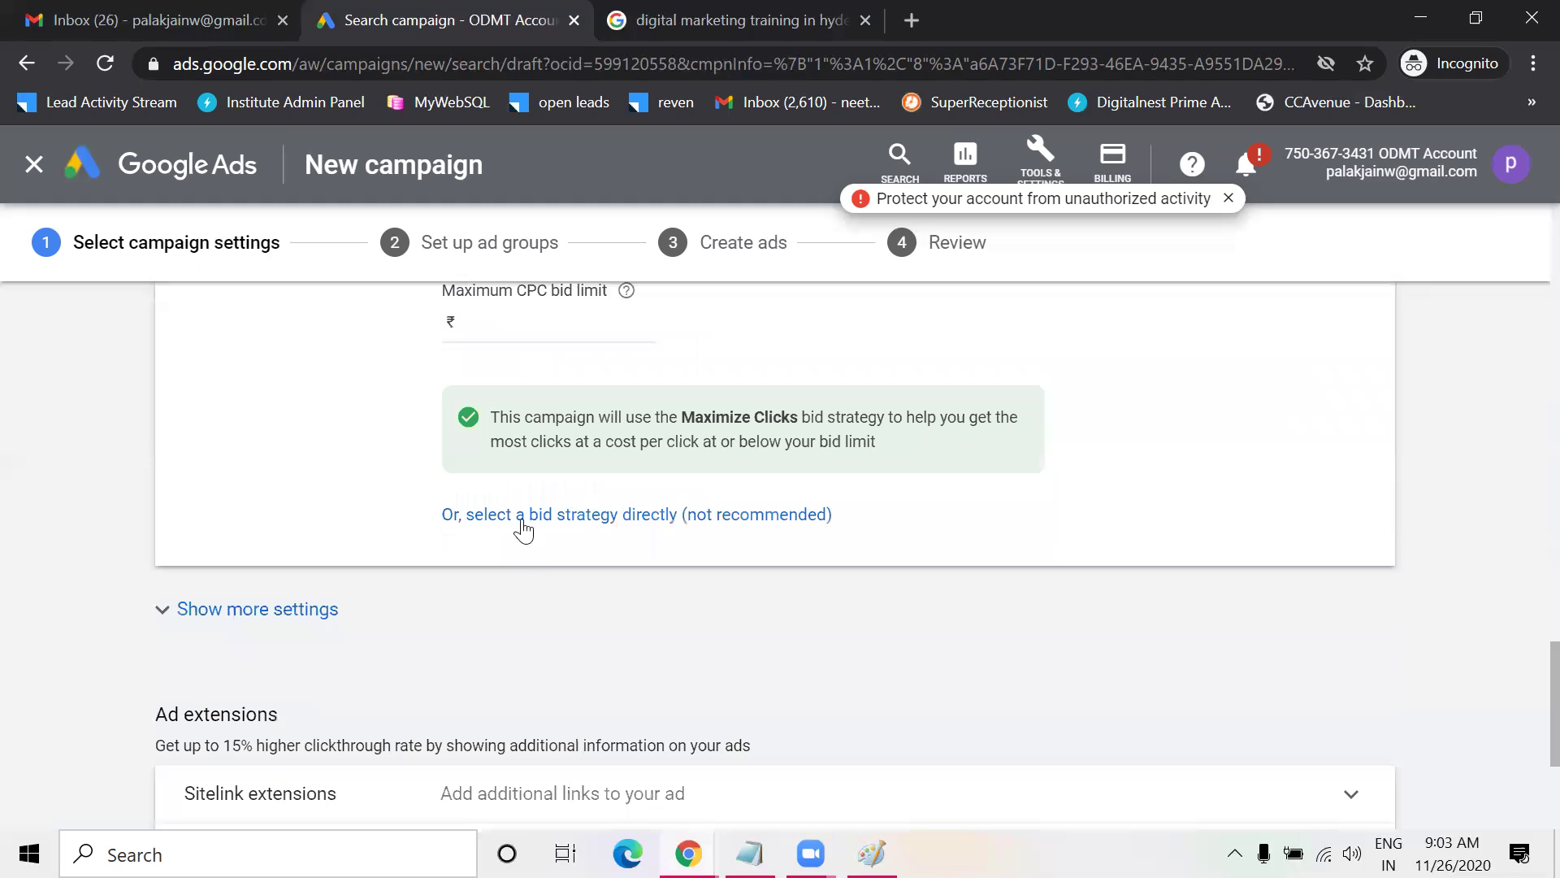
# Switch to choosing the bid strategy directly, try Manual CPC, and set the strategy to Maximize clicks
pyautogui.click(581, 527)
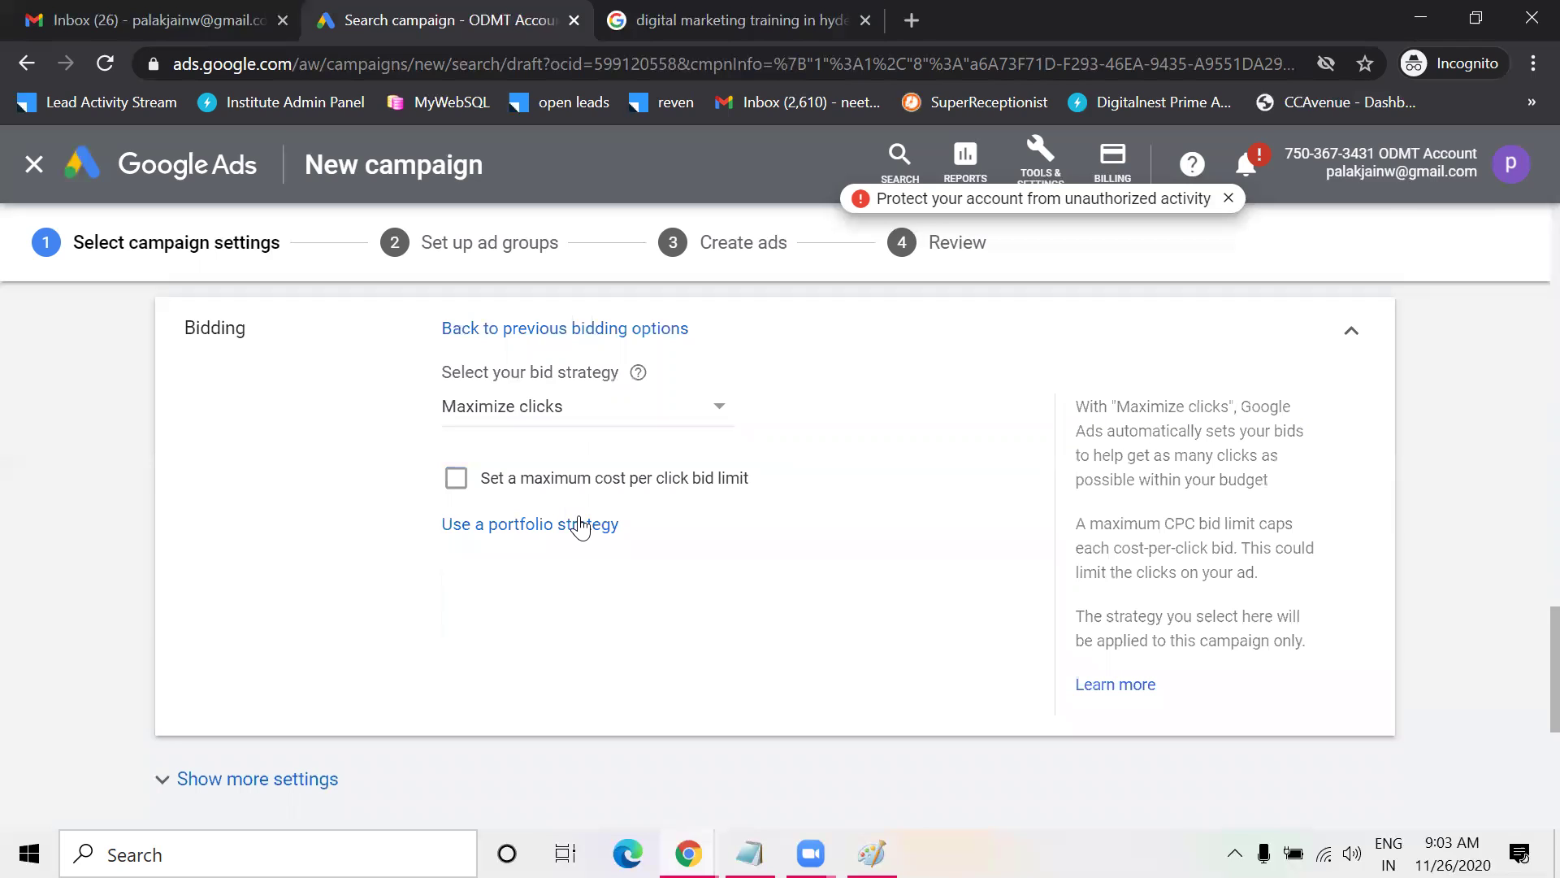
pyautogui.click(715, 416)
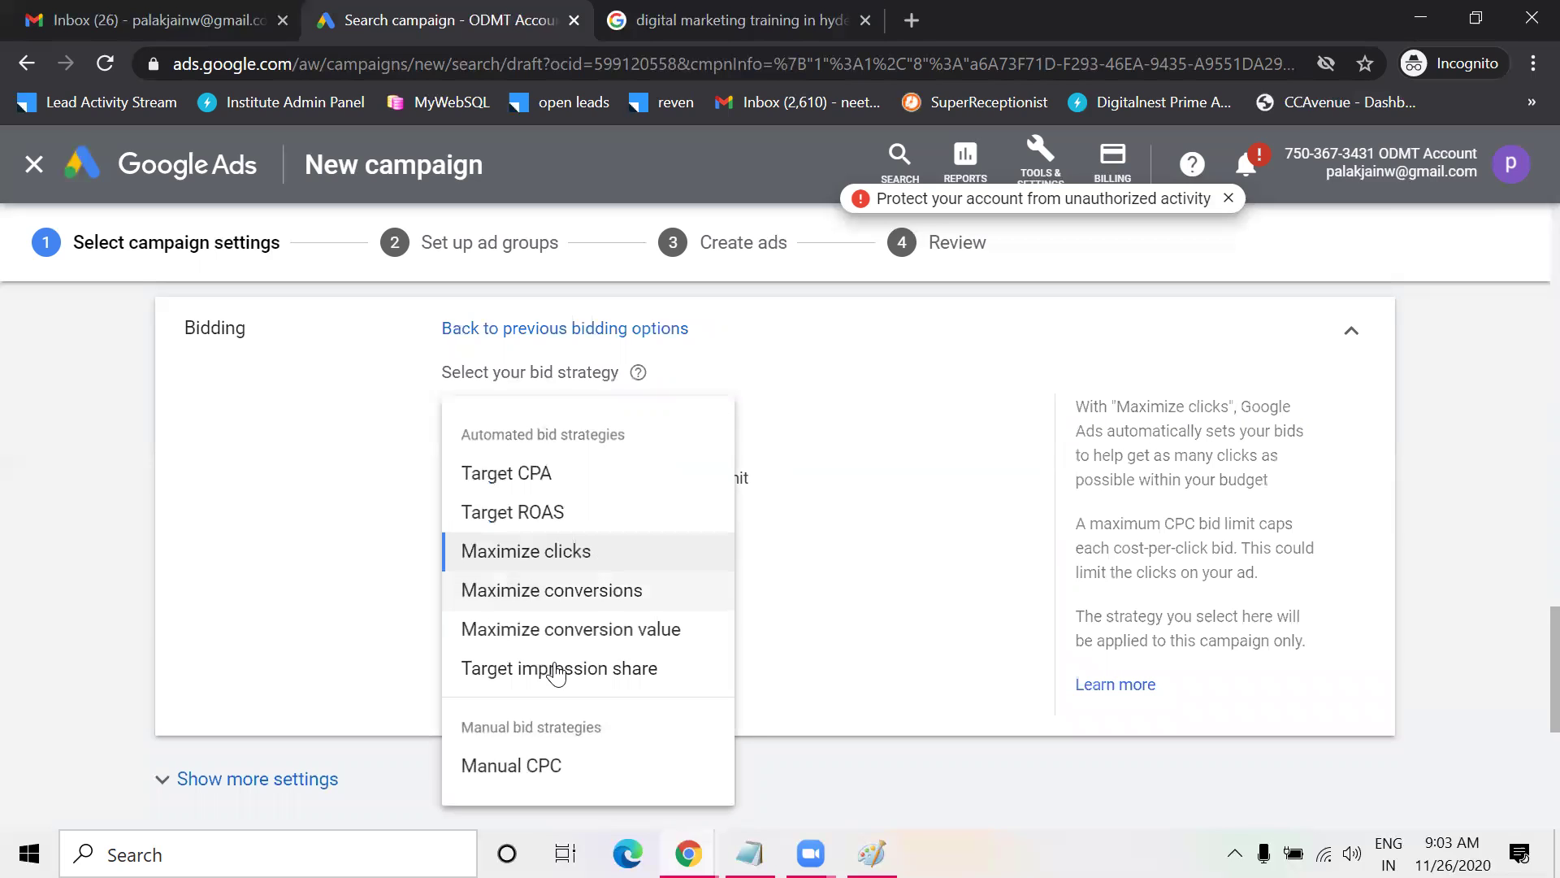
pyautogui.click(548, 764)
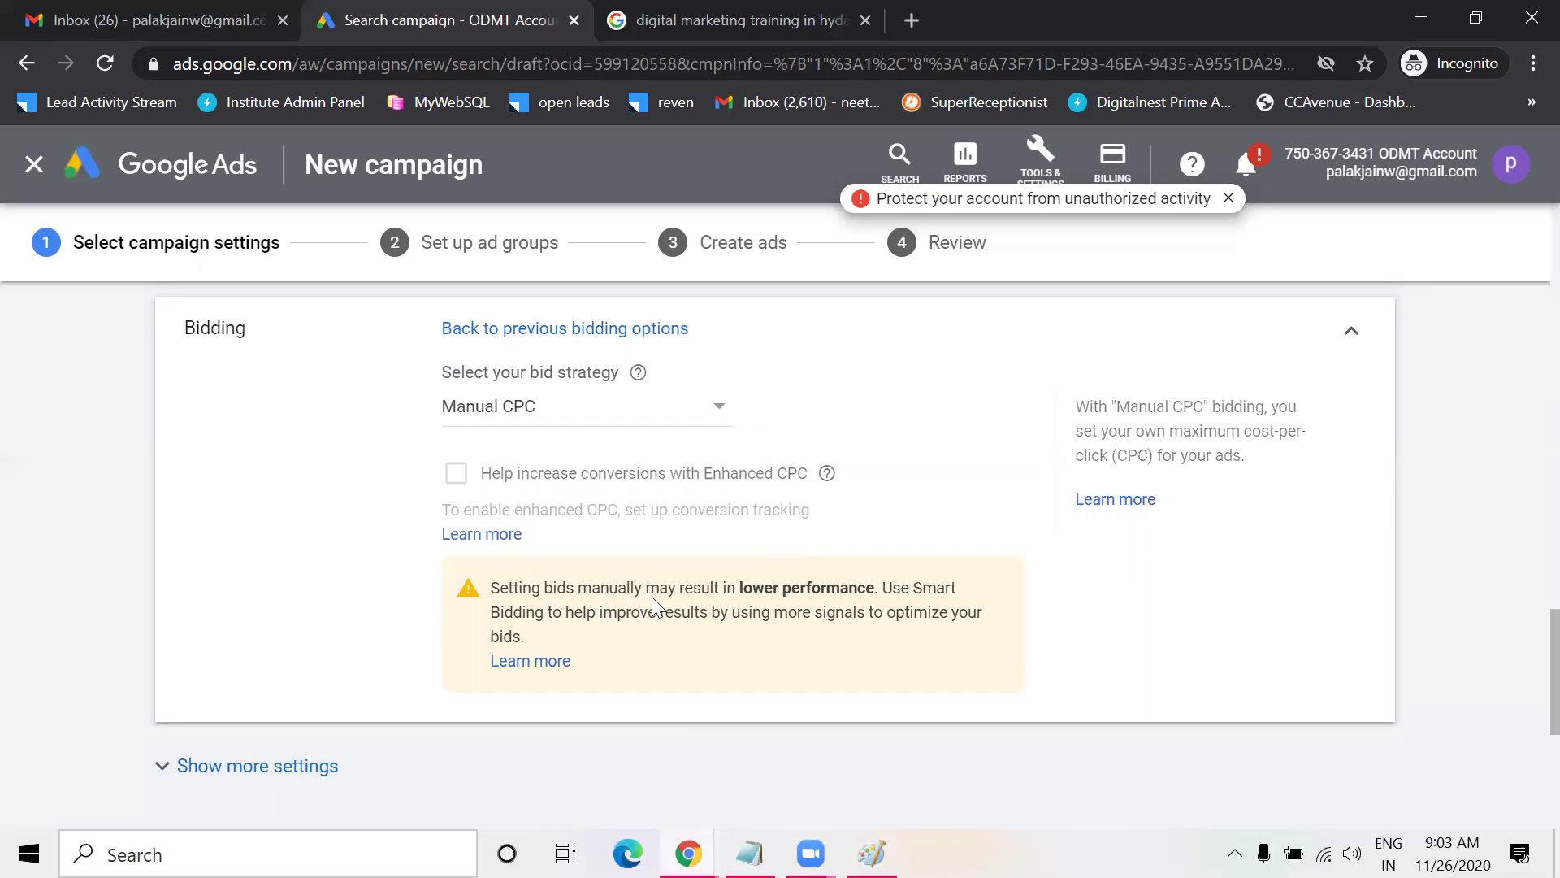
pyautogui.click(720, 412)
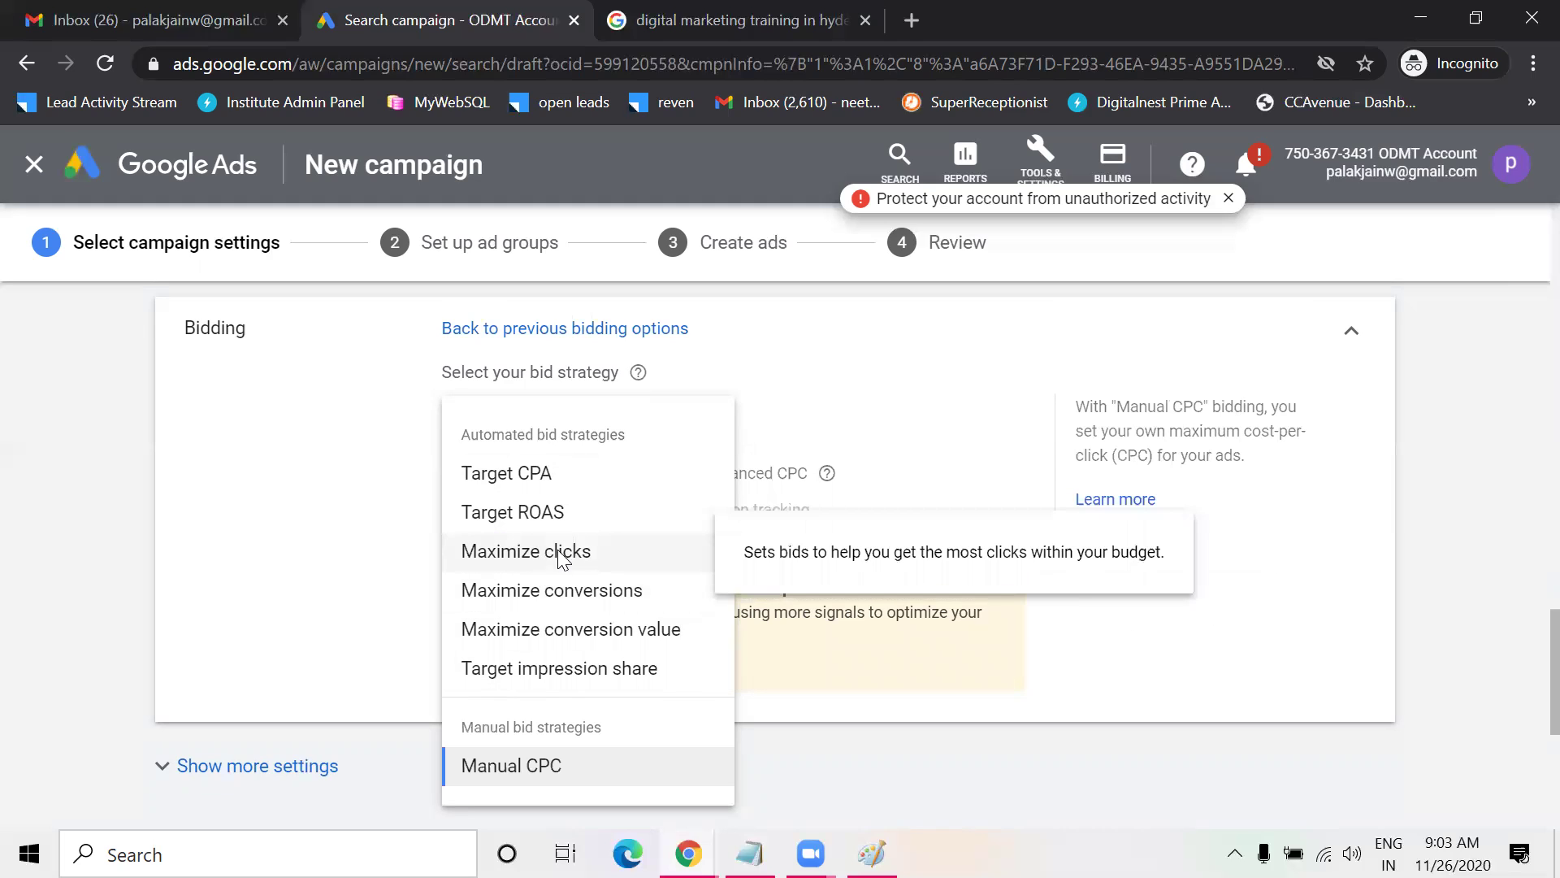
pyautogui.click(544, 556)
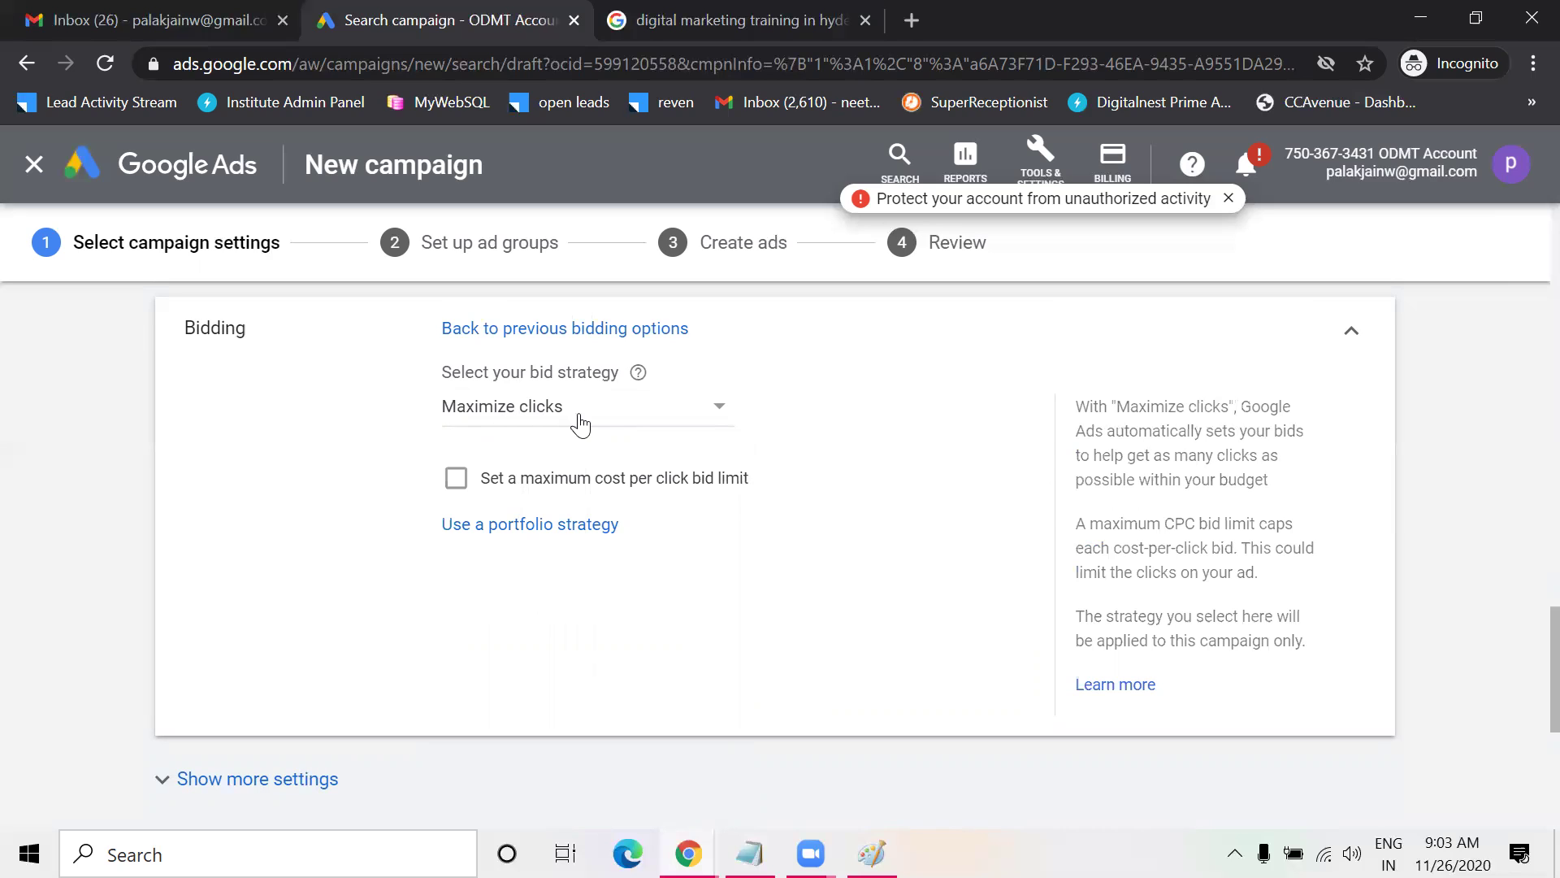
# Enable a maximum cost per click bid limit of ₹100 and write "MAX CPC 100" in the Notepad notes
pyautogui.click(463, 490)
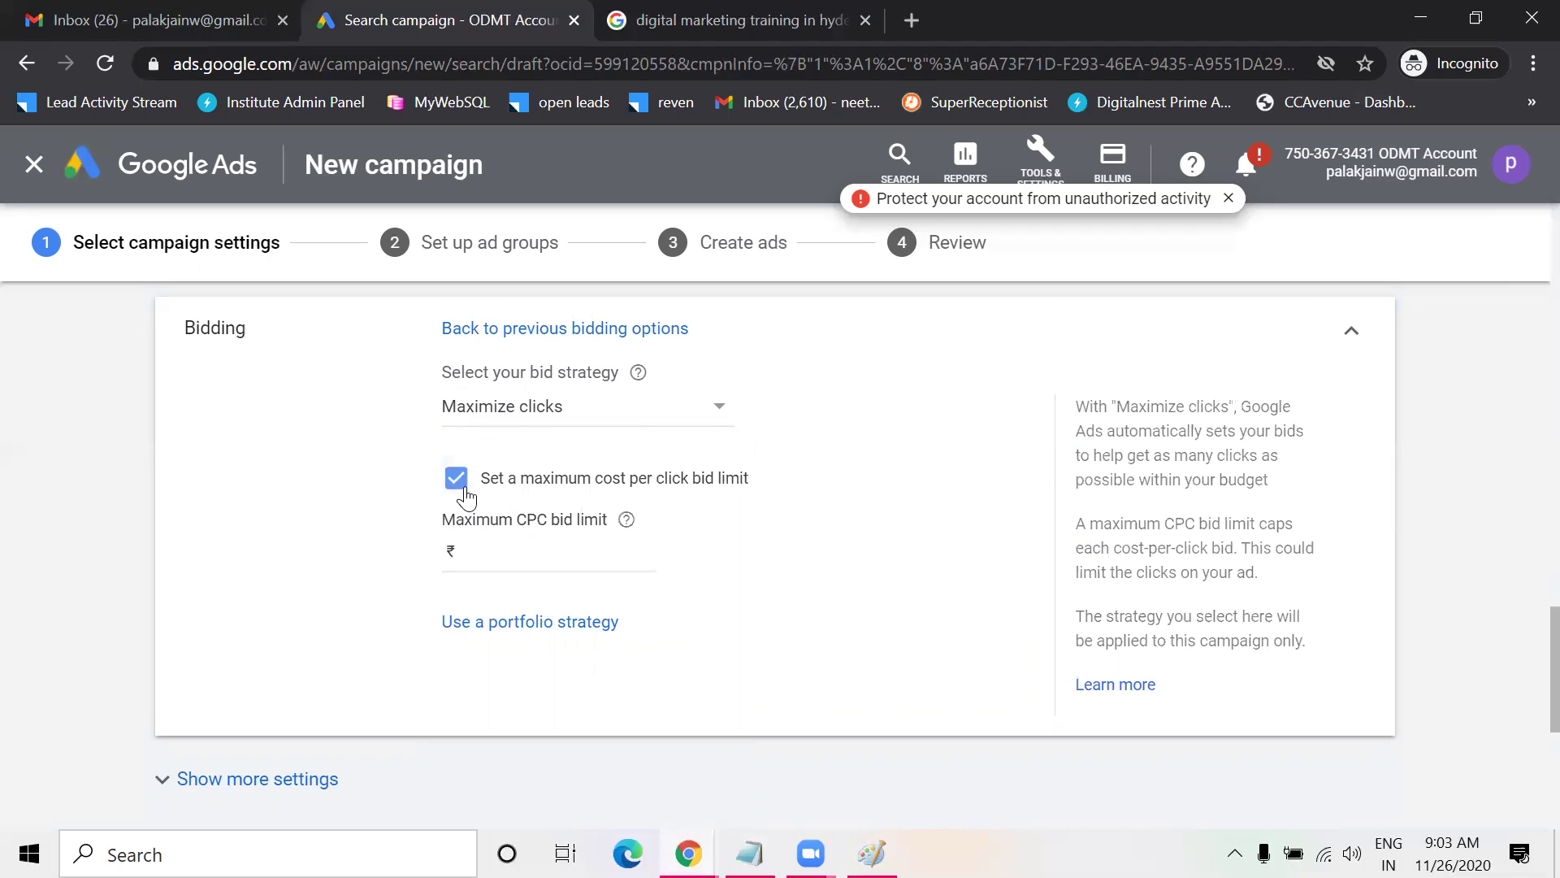
pyautogui.click(499, 556)
pyautogui.hotkey('alt', 'Tab')
pyautogui.write('AX CPC 100')
pyautogui.press('Return')
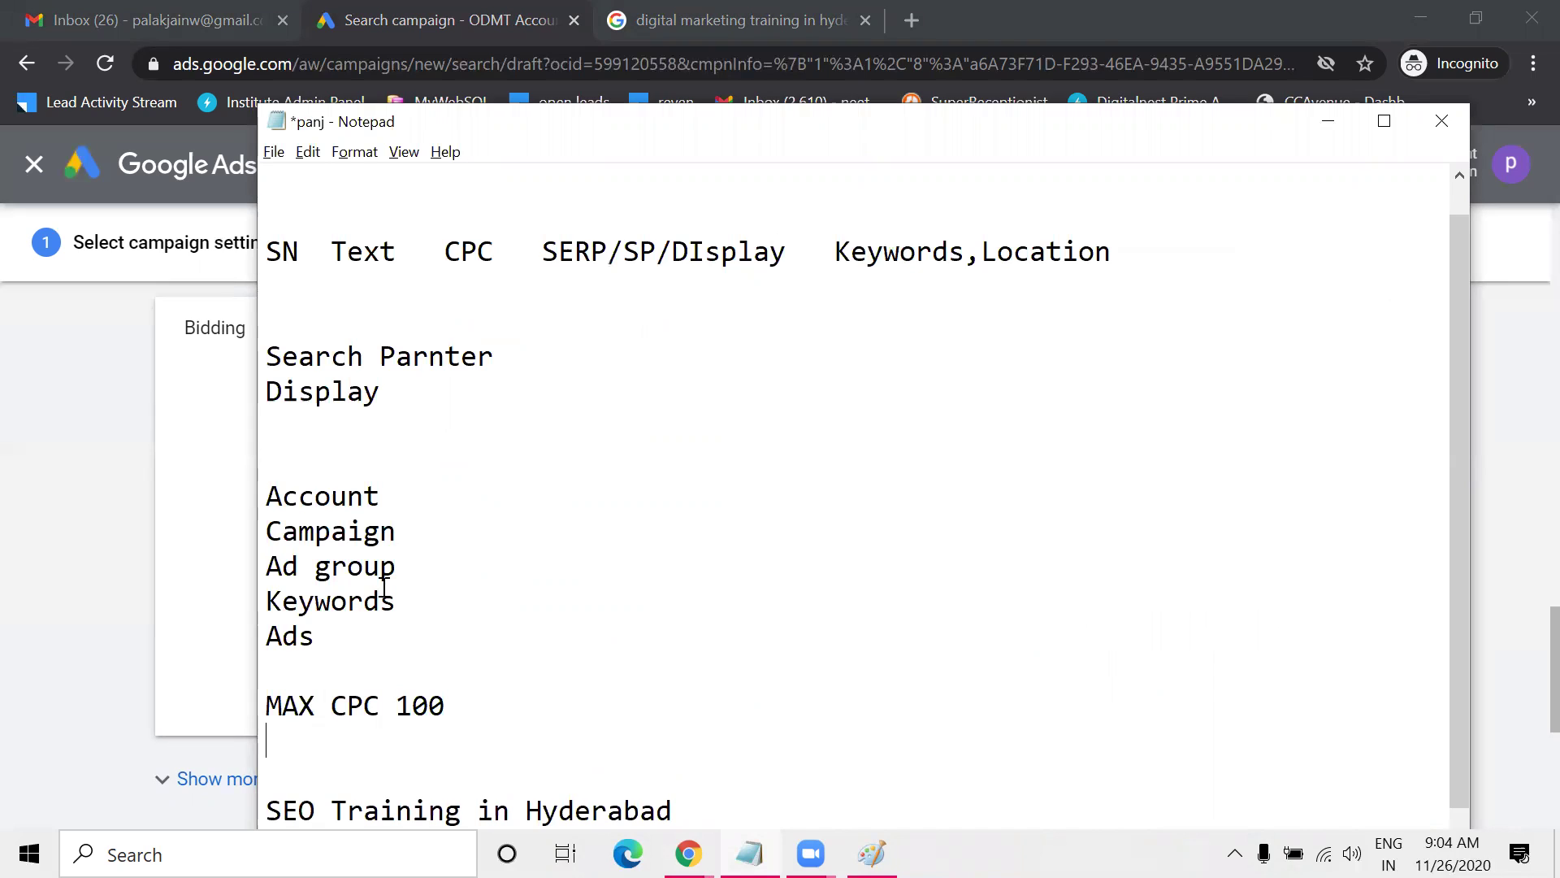
pyautogui.click(1330, 129)
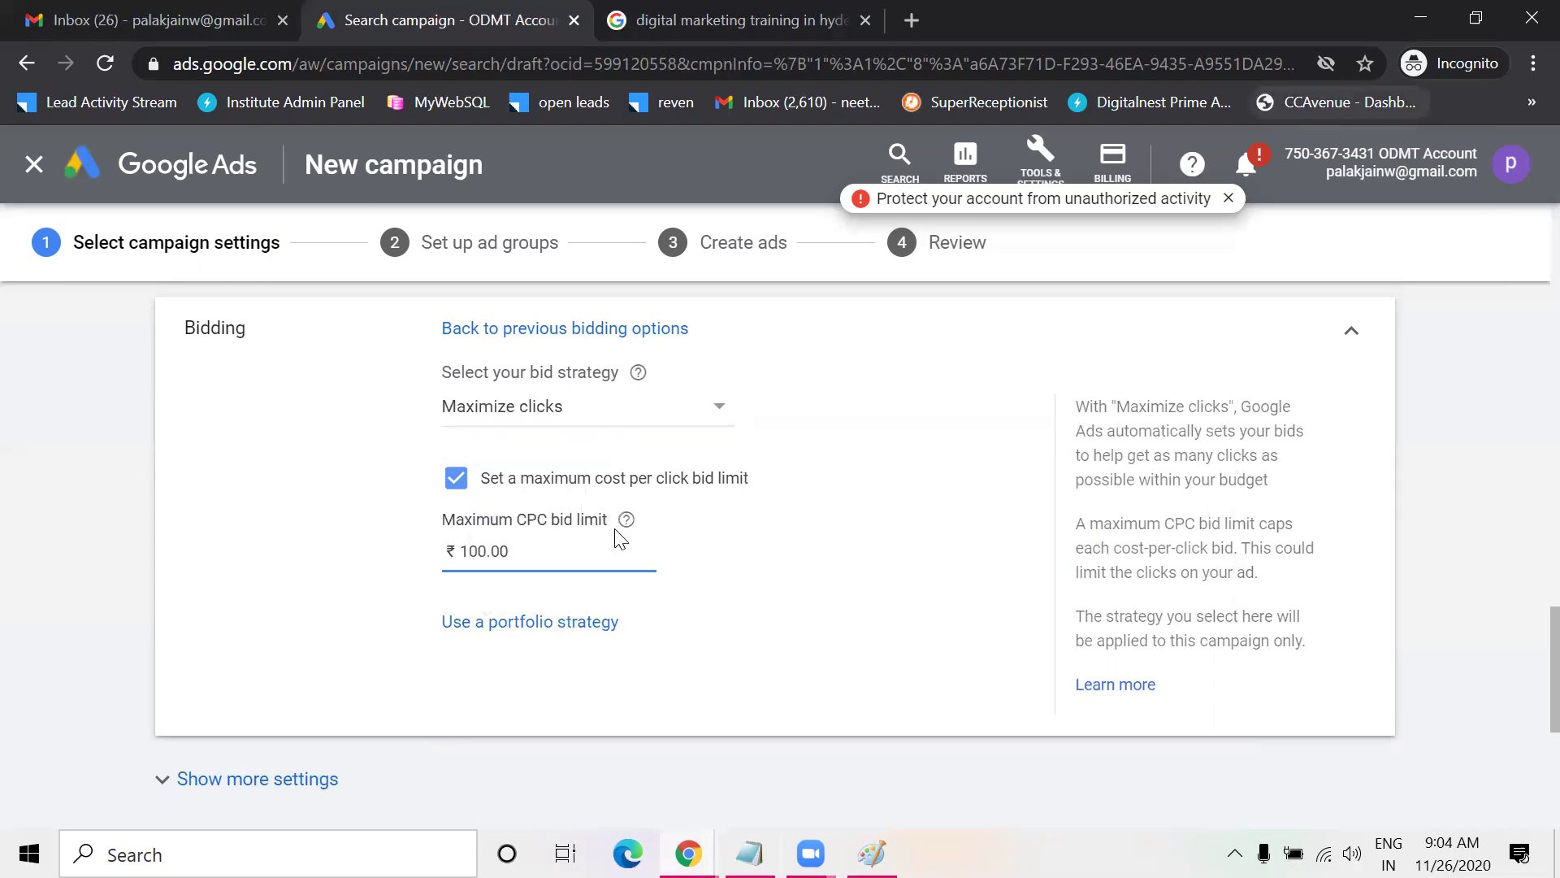
# Look through the additional campaign settings below the networks and bidding sections and the ad extension types
pyautogui.scroll(-6, 573, 553)
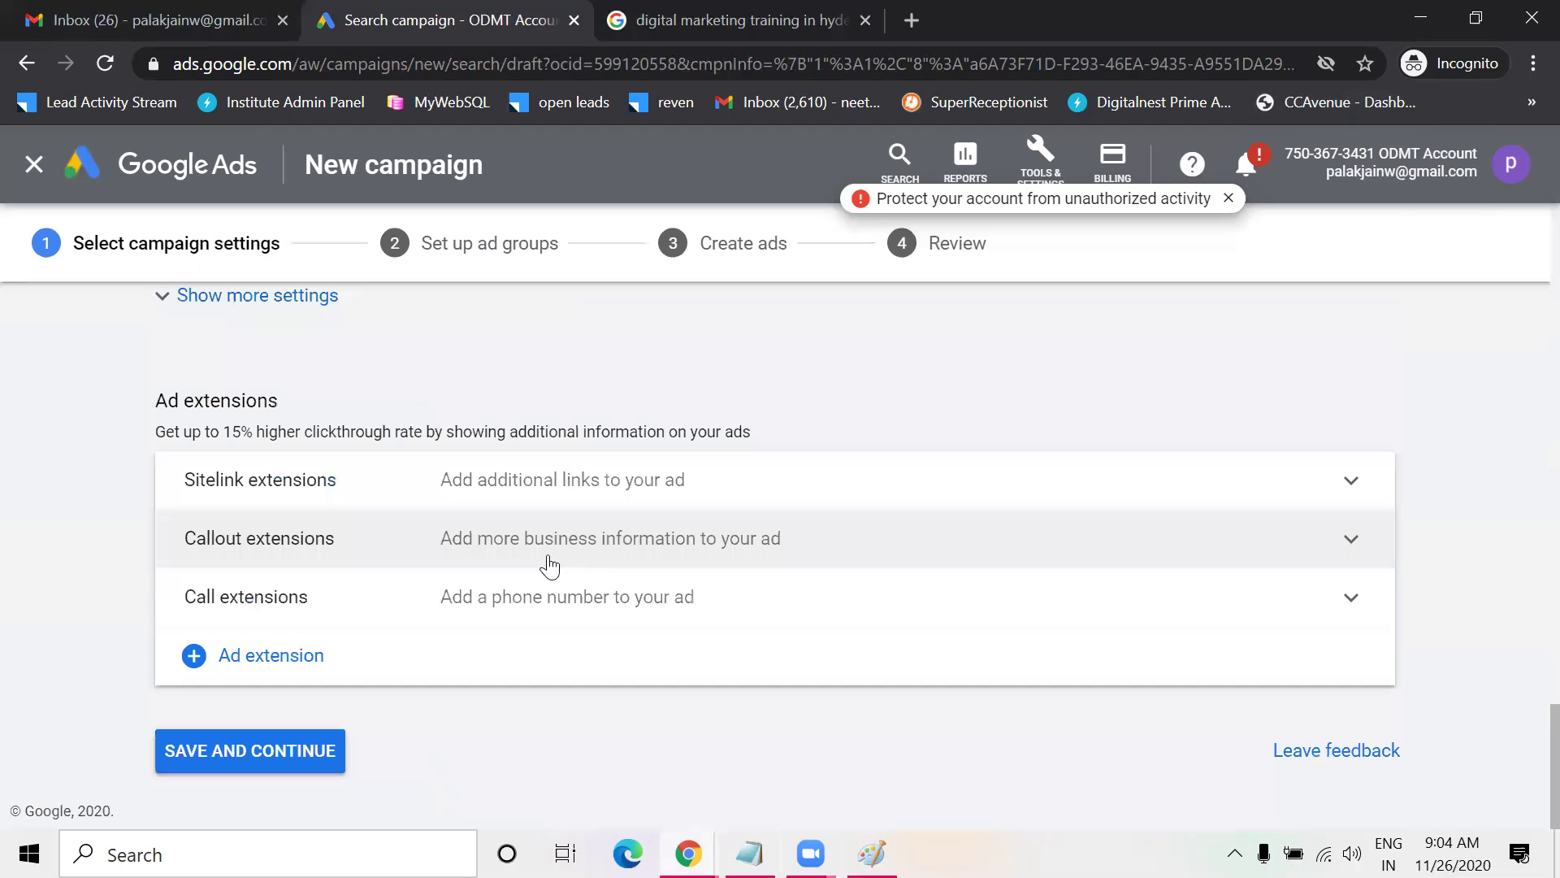
pyautogui.scroll(15, 341, 521)
pyautogui.scroll(8, 404, 566)
pyautogui.click(187, 566)
pyautogui.click(247, 573)
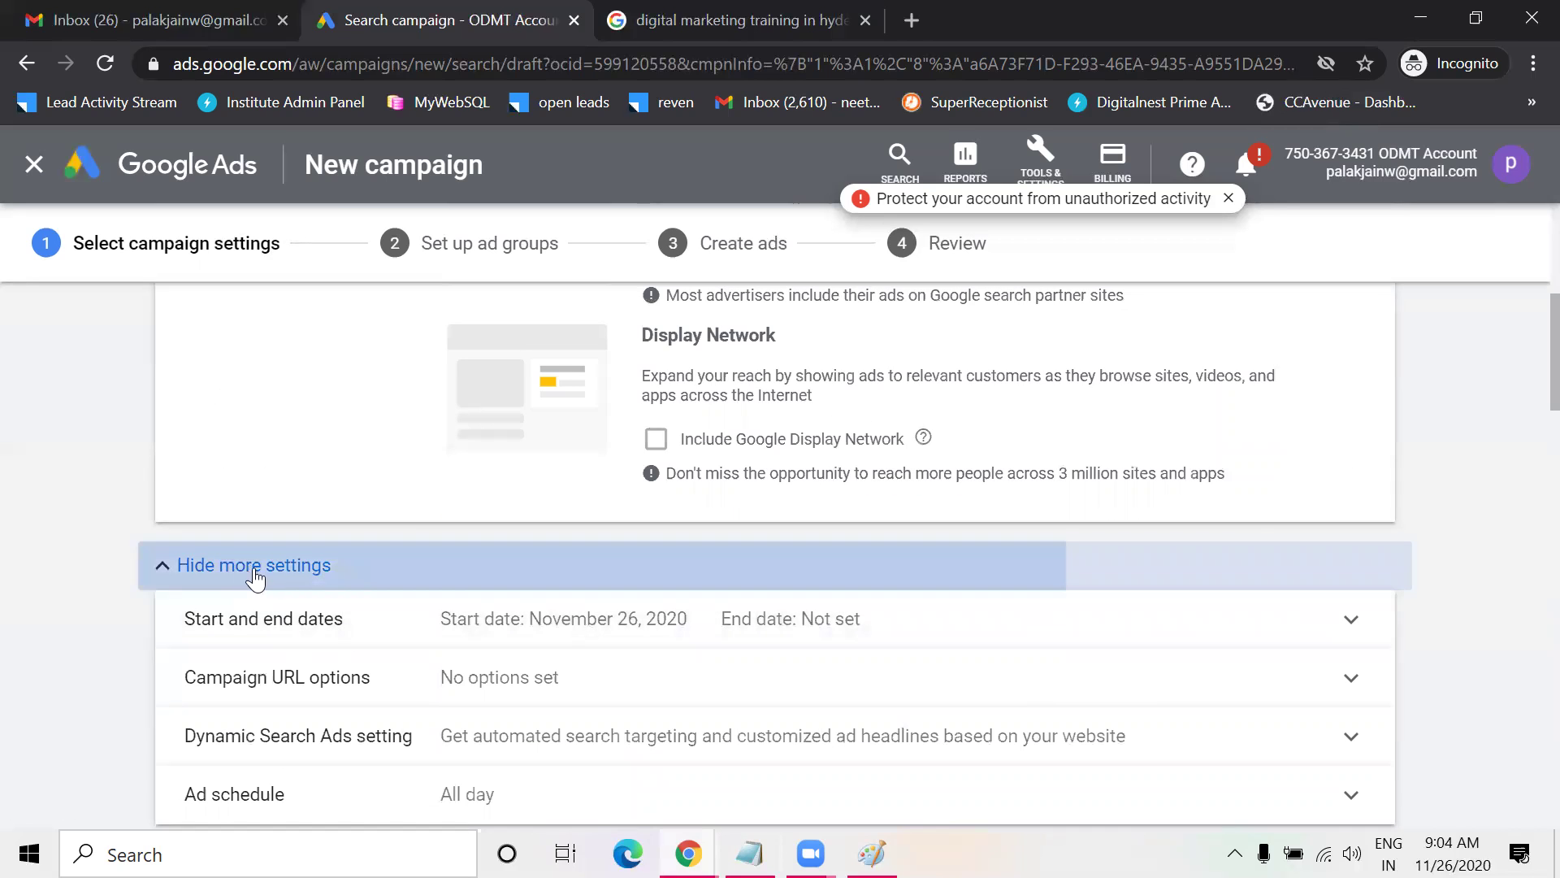
pyautogui.click(285, 580)
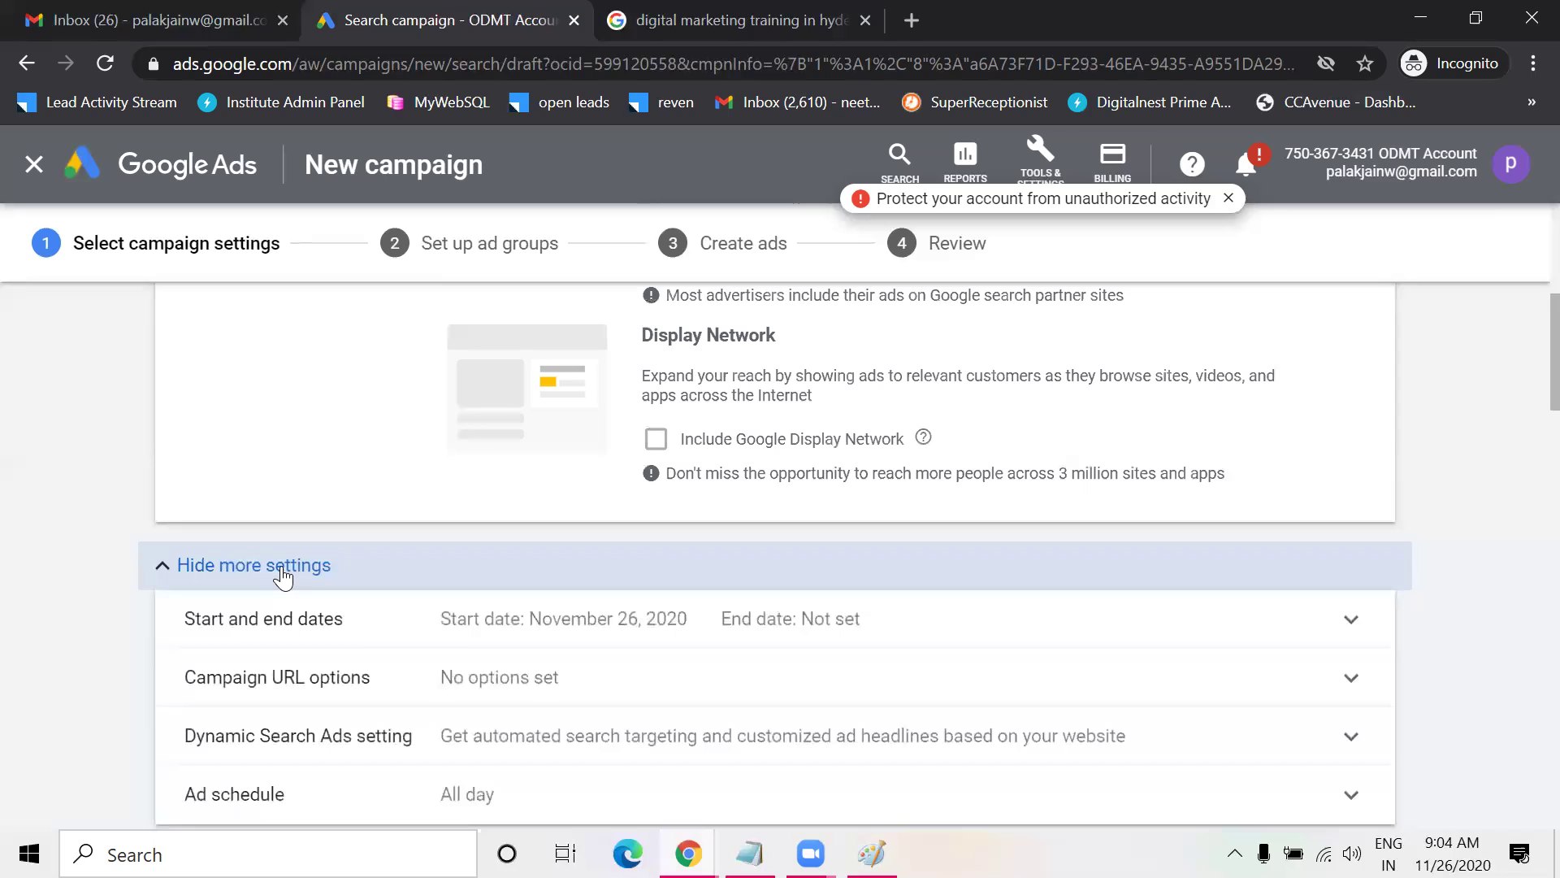
pyautogui.click(283, 577)
pyautogui.scroll(-20, 520, 618)
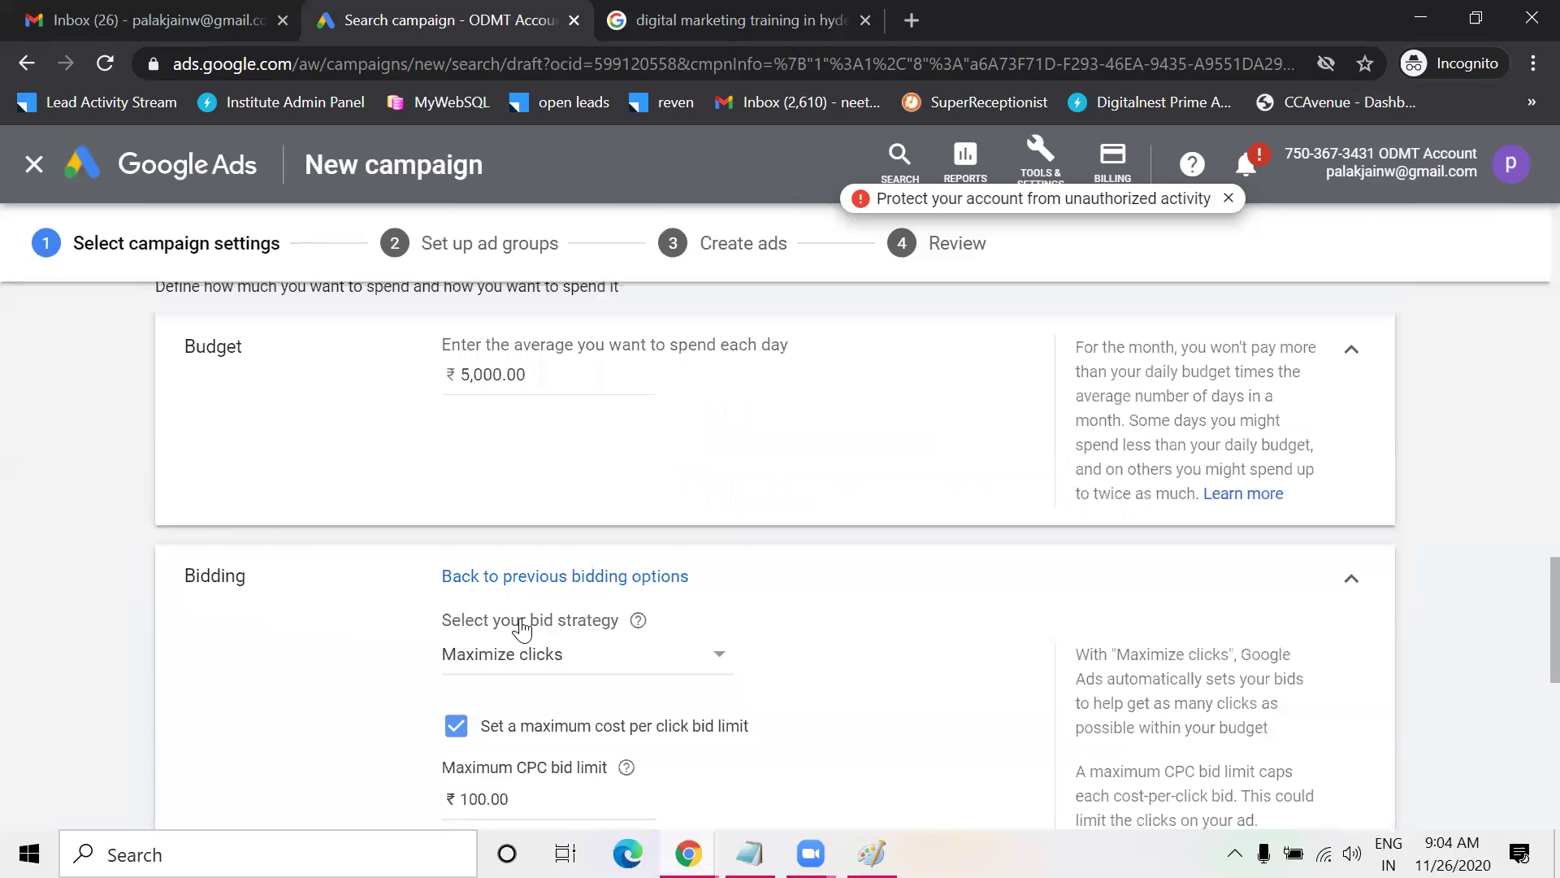
pyautogui.click(309, 307)
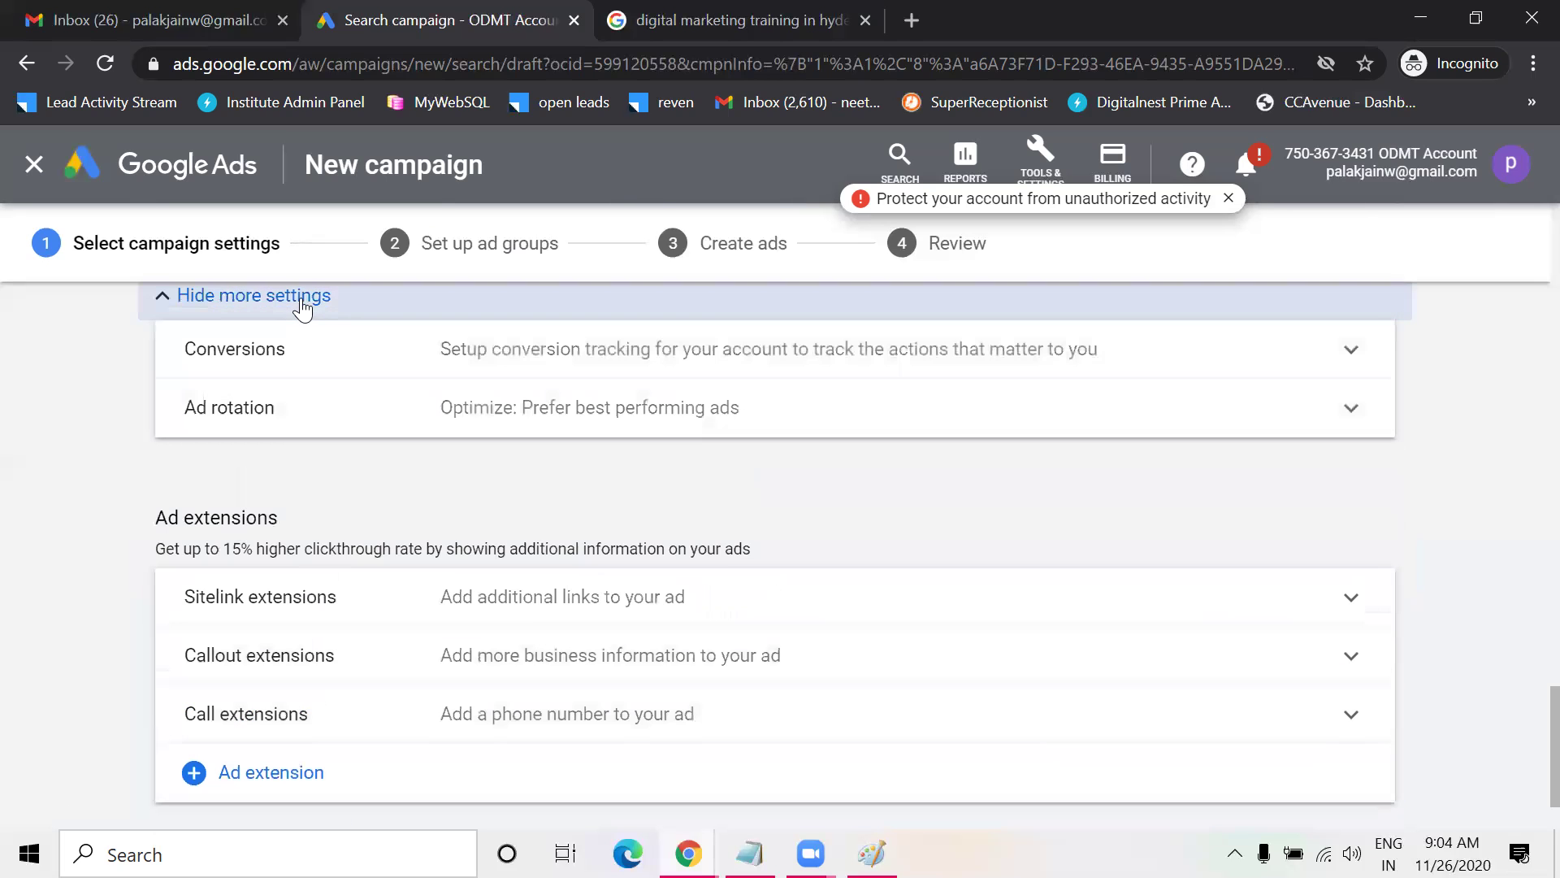
pyautogui.click(265, 307)
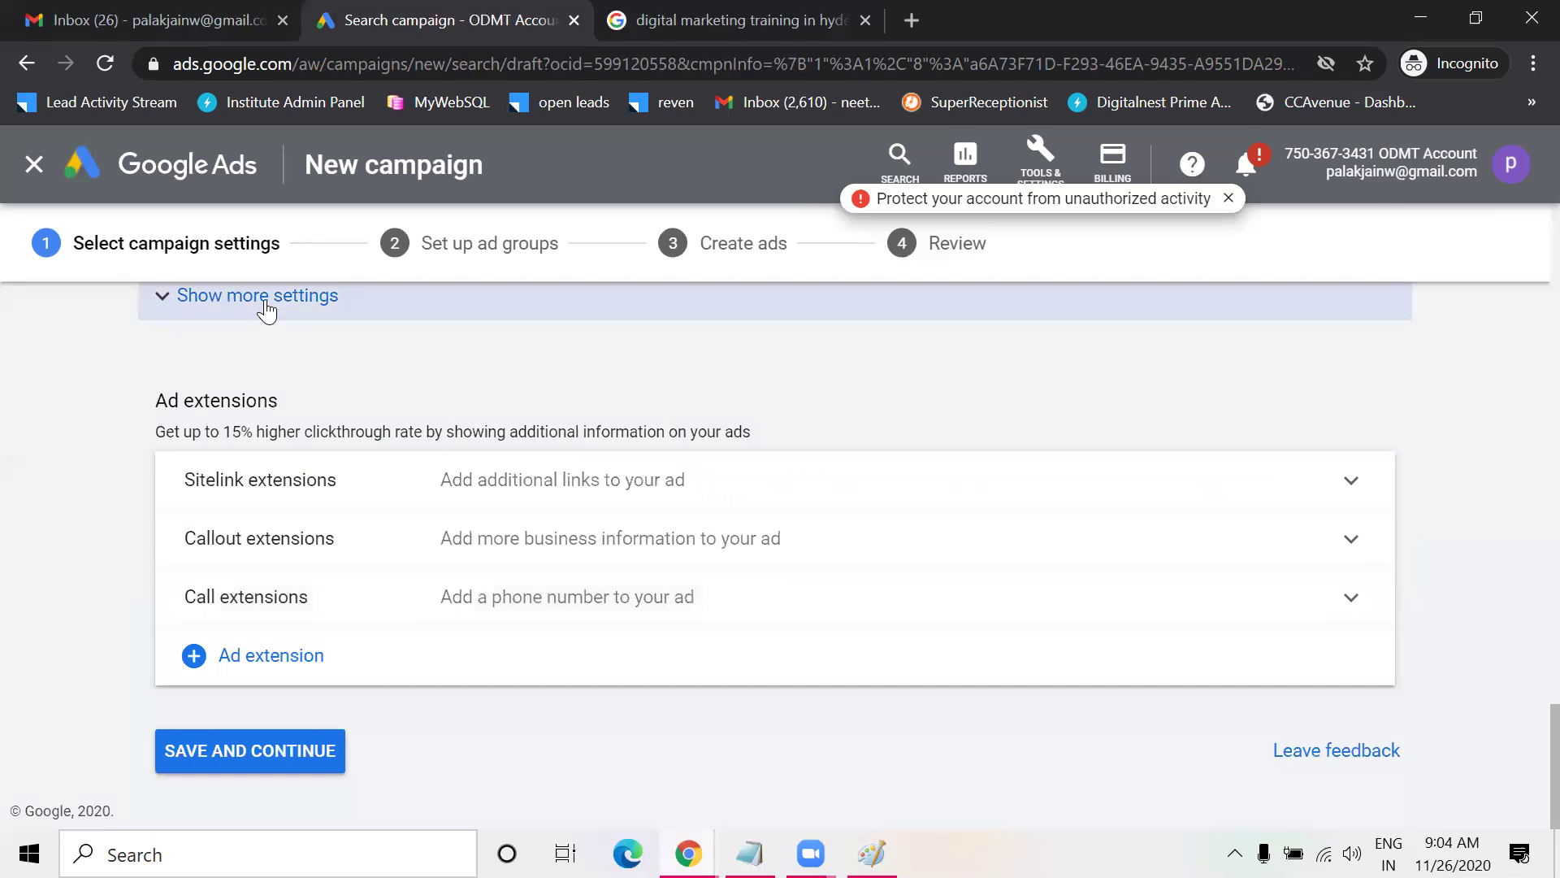
pyautogui.click(260, 307)
pyautogui.scroll(15, 488, 528)
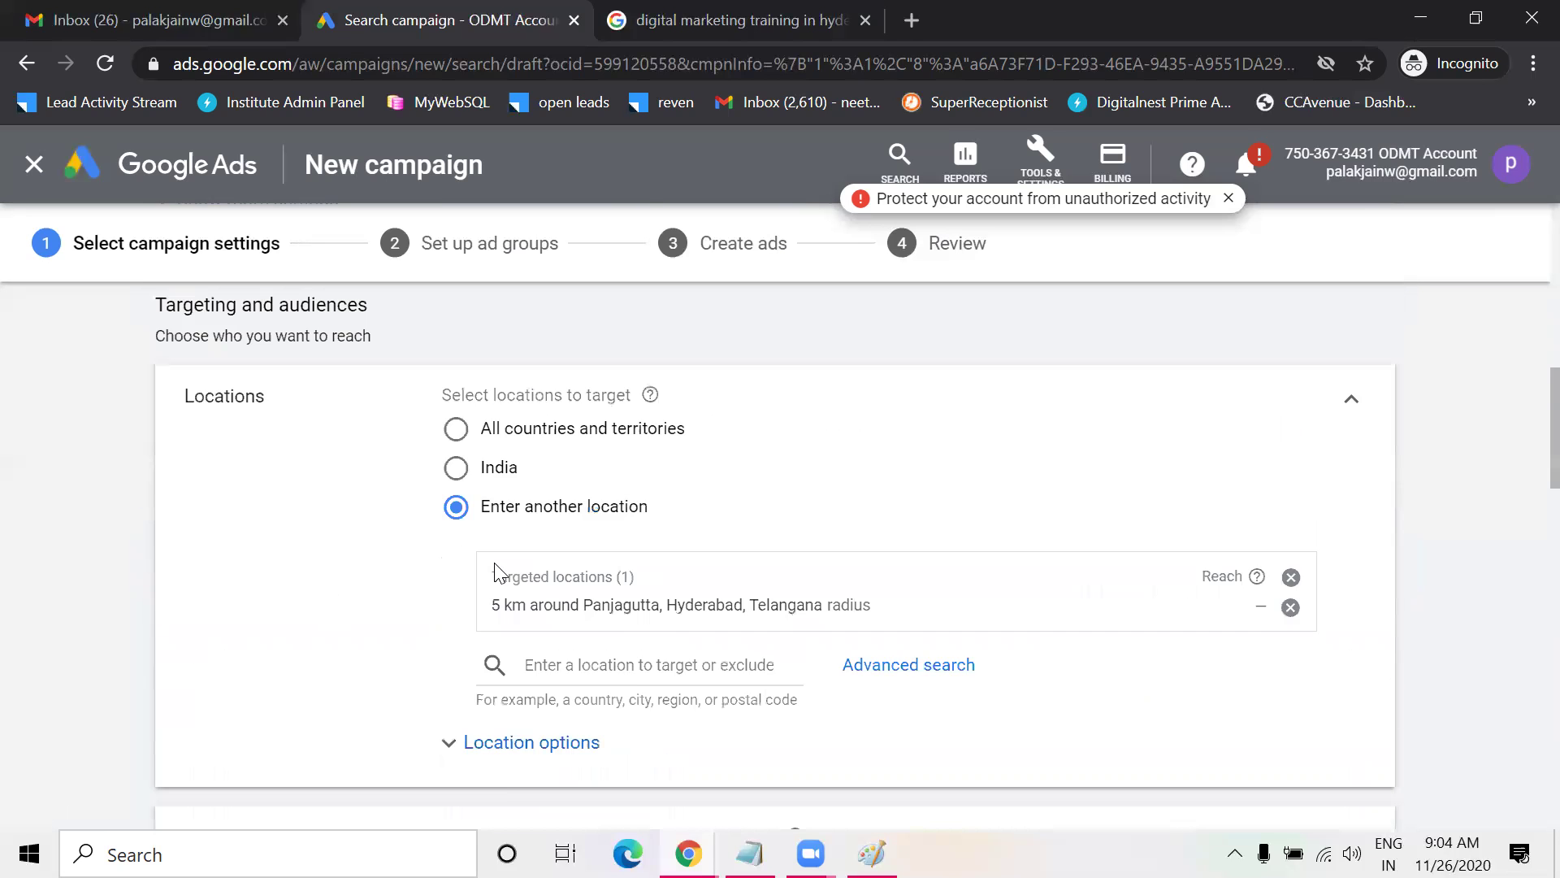
pyautogui.scroll(-9, 493, 567)
pyautogui.scroll(5, 491, 573)
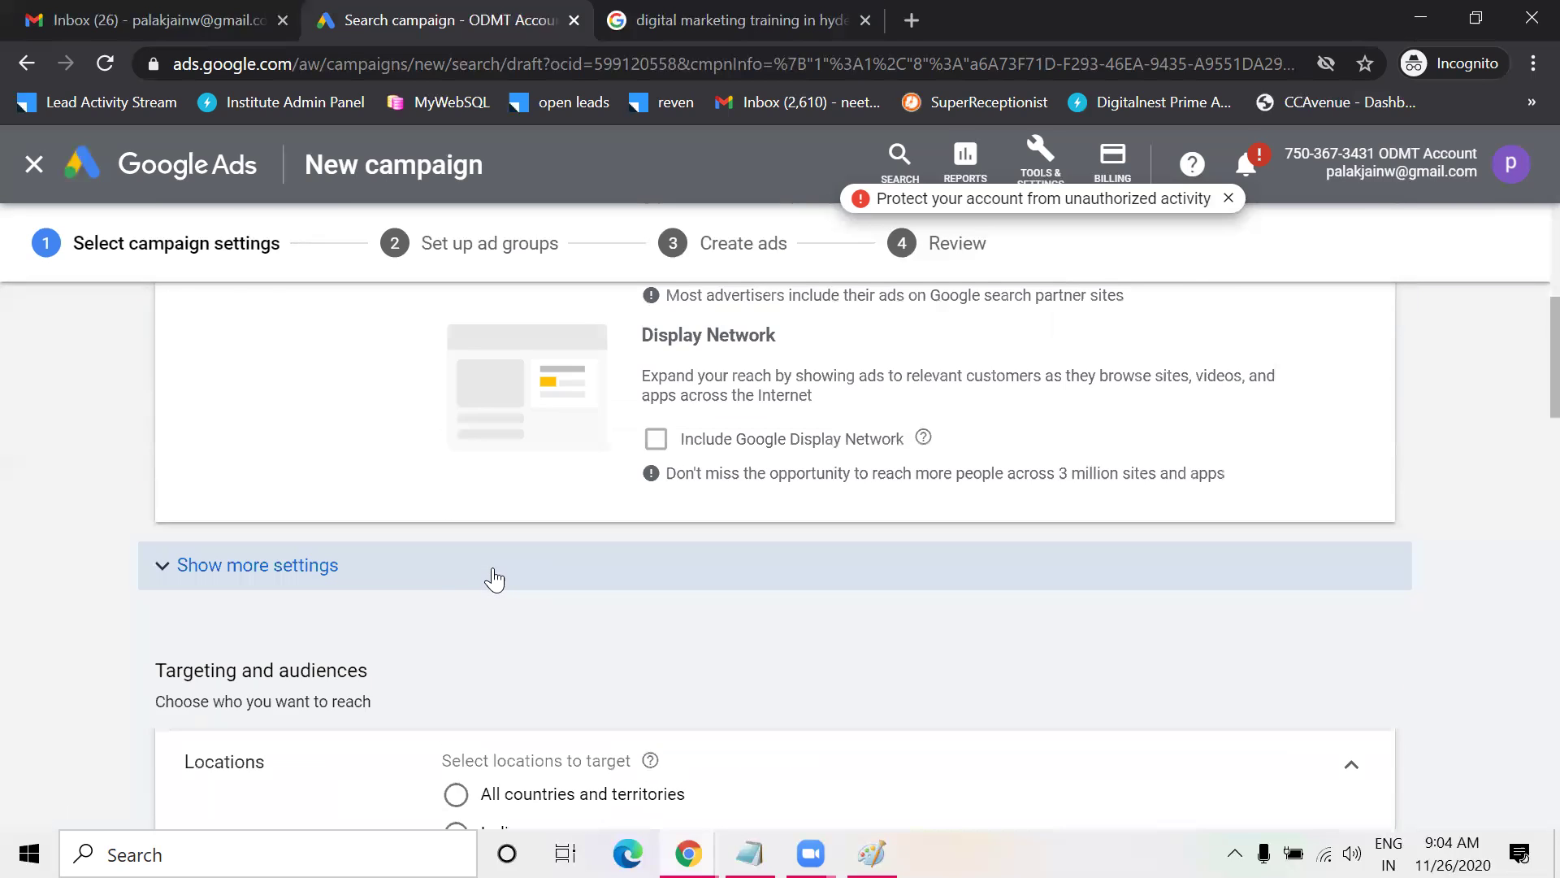
# Examine the ad schedule's day choices in the additional general settings, leaving the schedule as it is
pyautogui.click(297, 566)
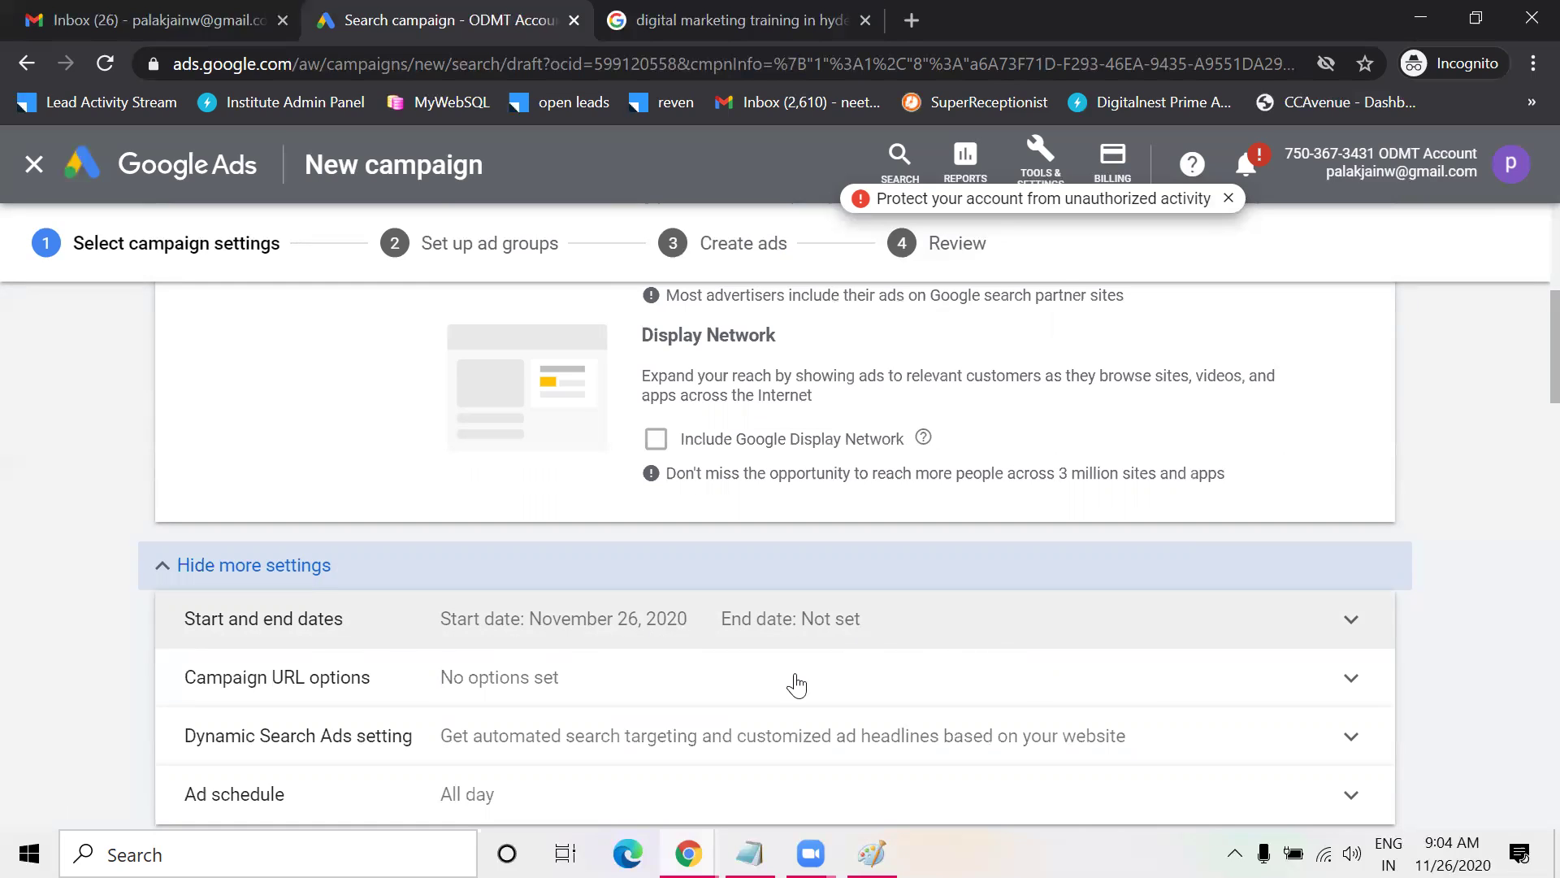
pyautogui.scroll(-2, 487, 731)
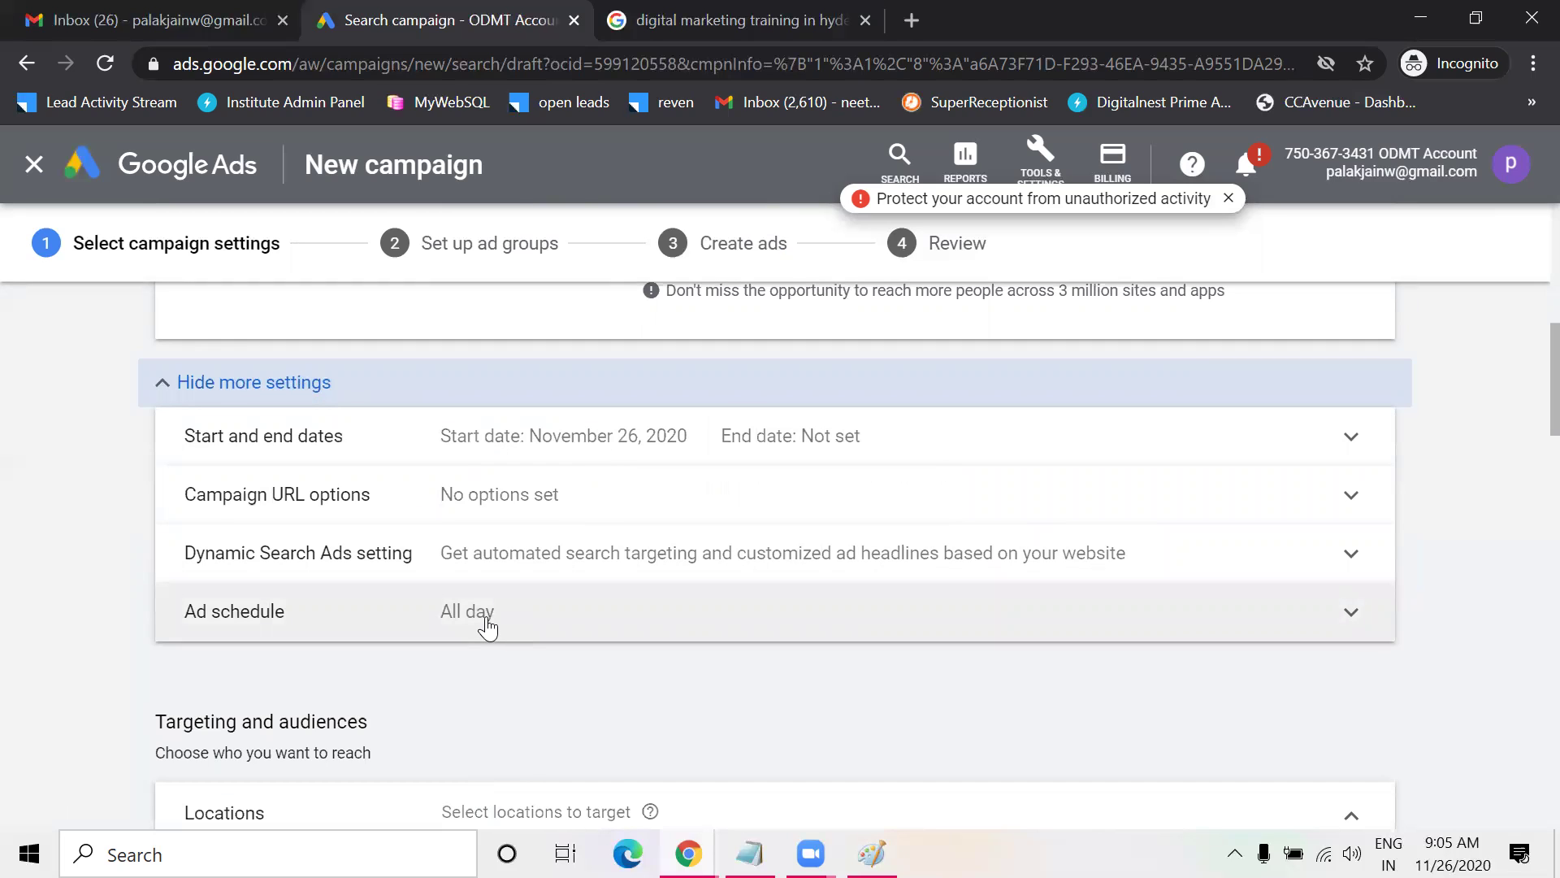
pyautogui.click(1351, 614)
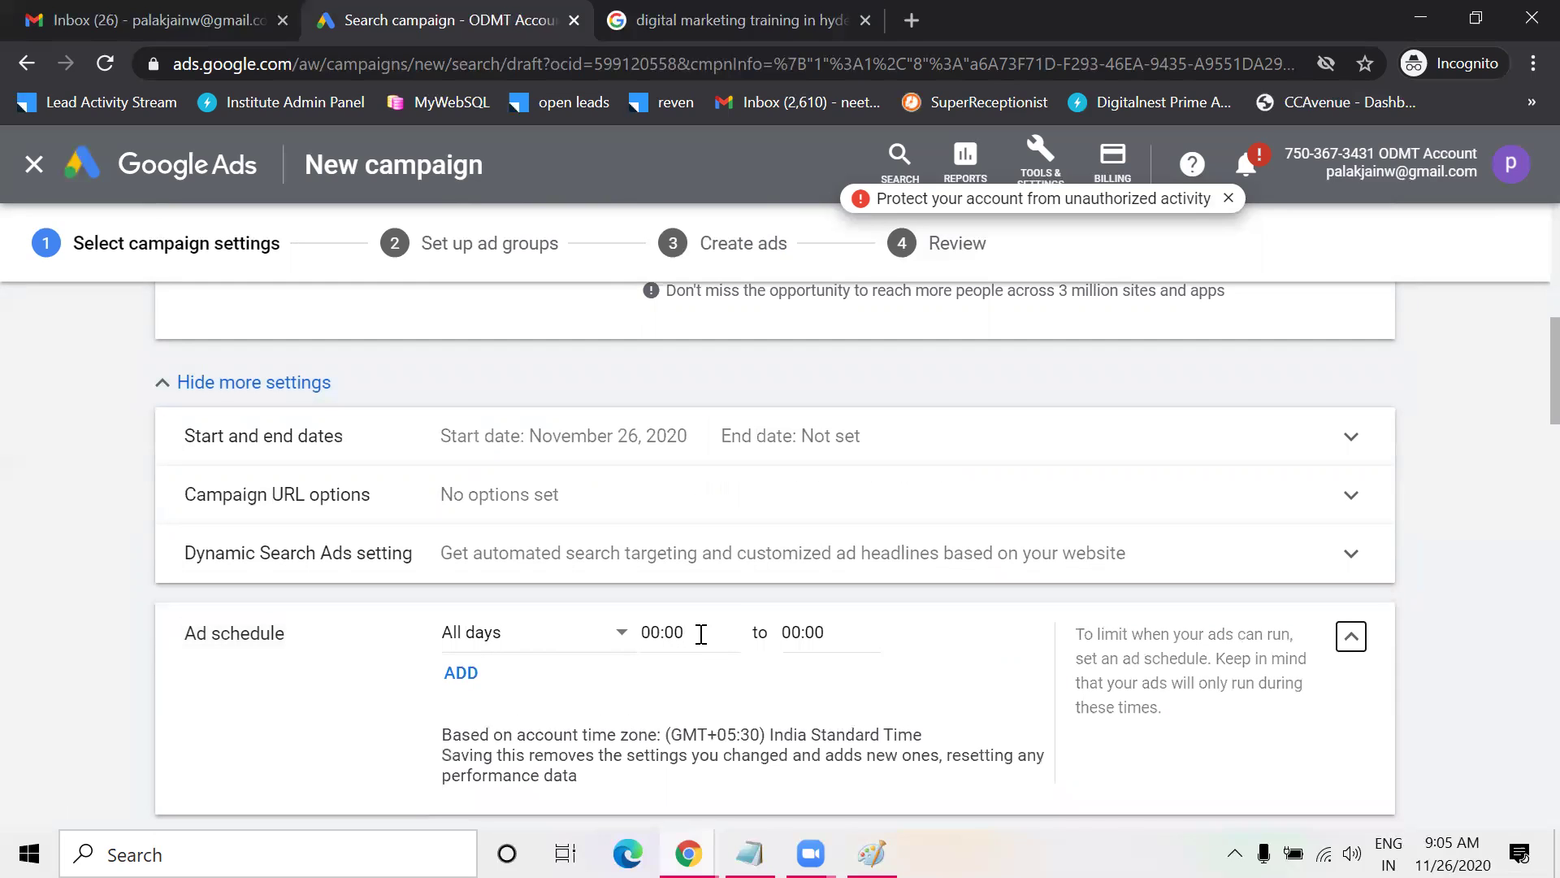
pyautogui.click(617, 635)
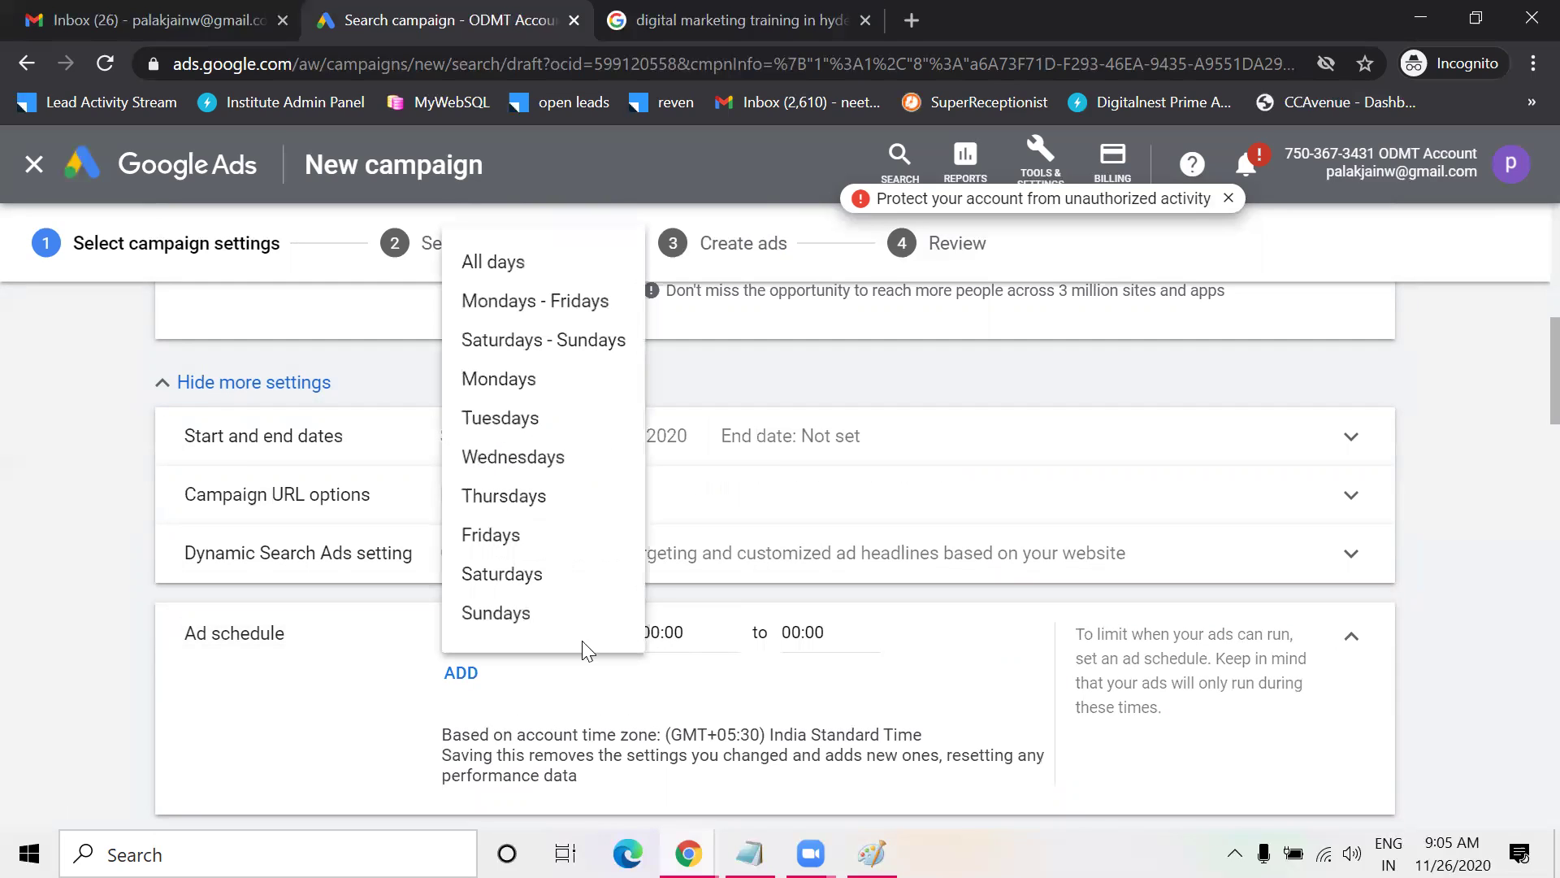
pyautogui.click(187, 709)
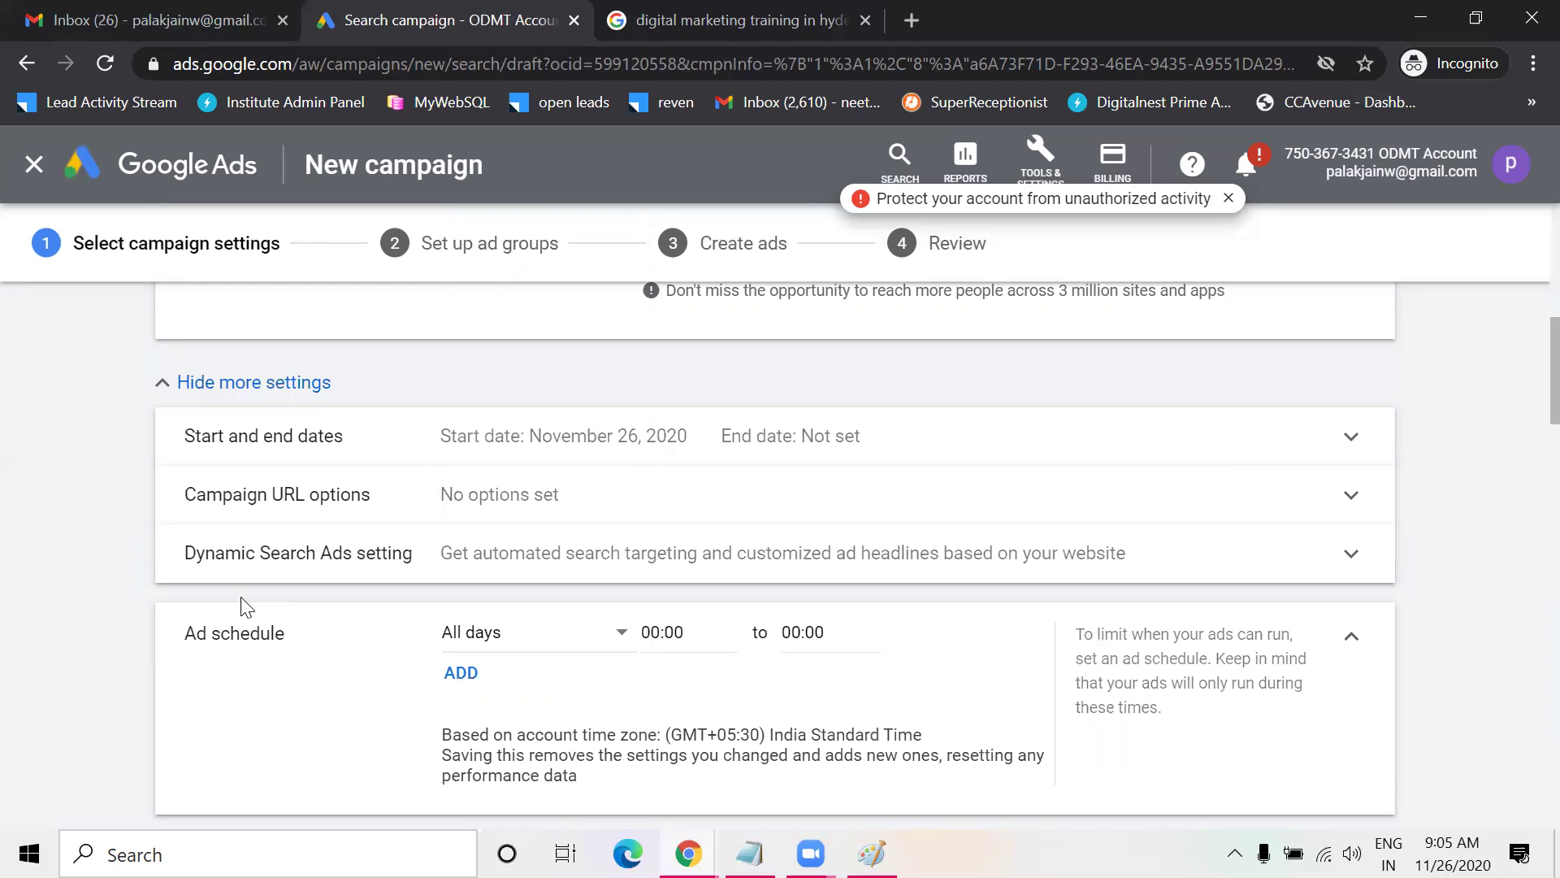
pyautogui.click(162, 390)
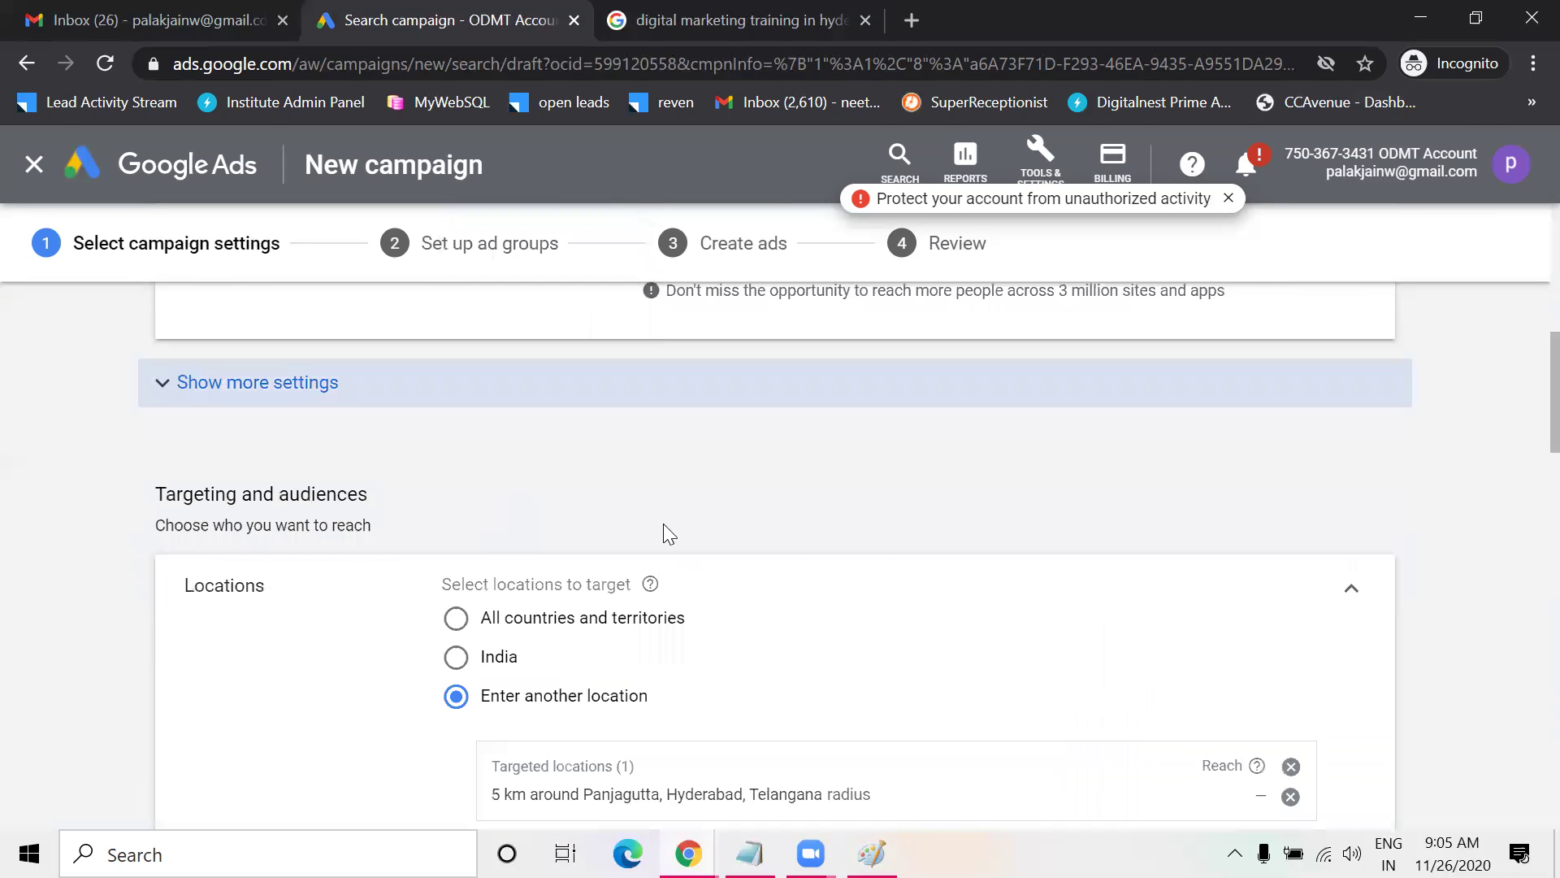
# Review the campaign name, networks, targeted location and its location options, daily budget and bidding settings
pyautogui.scroll(-2, 689, 534)
pyautogui.scroll(-15, 687, 532)
pyautogui.scroll(10, 703, 618)
pyautogui.scroll(10, 709, 656)
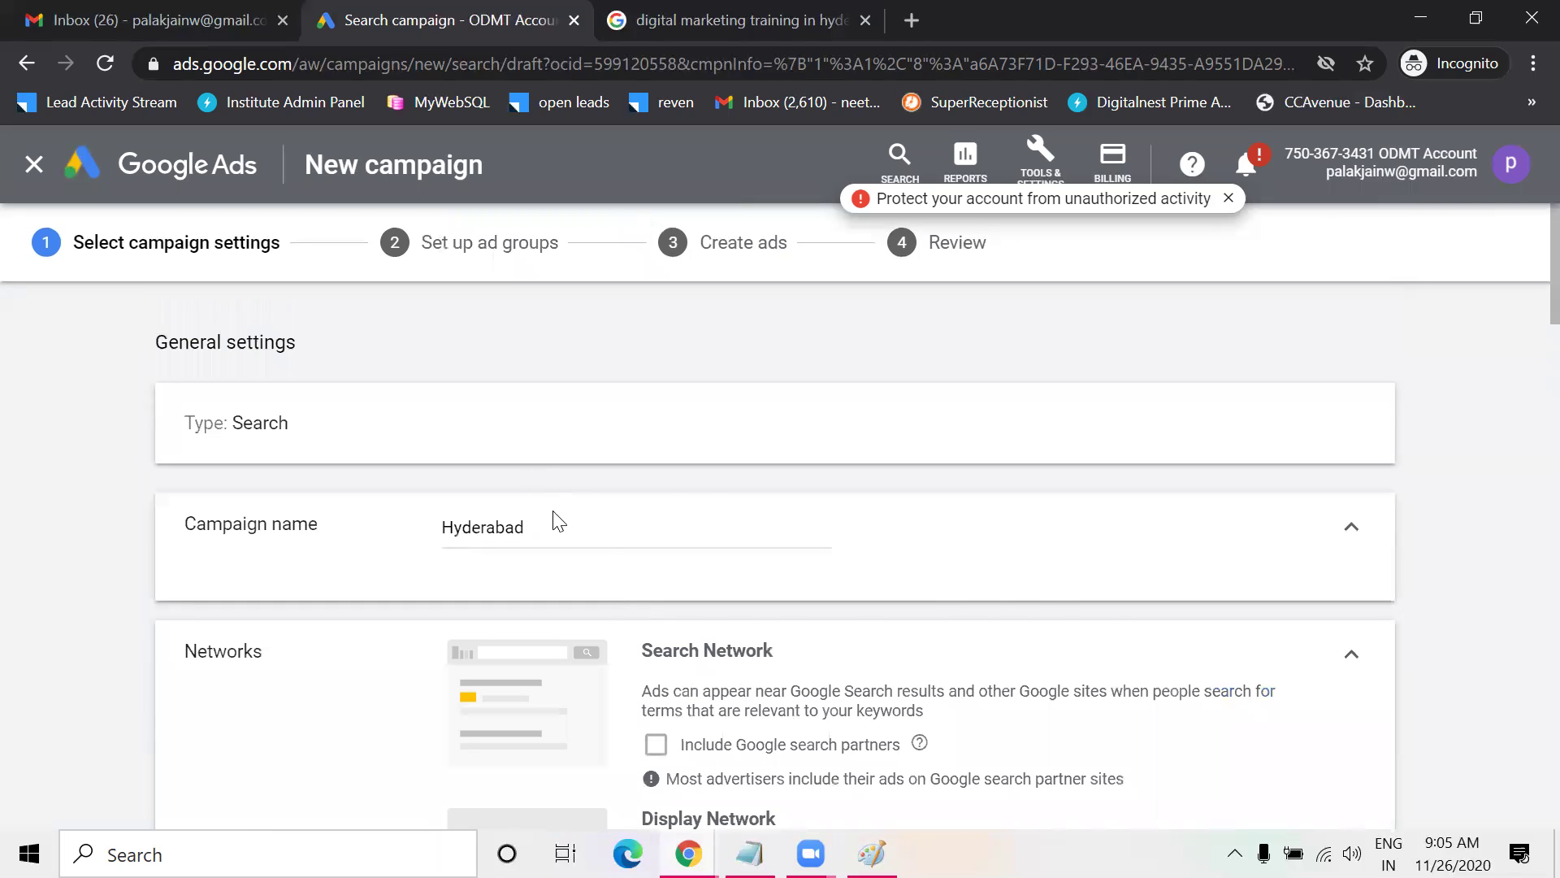
pyautogui.scroll(-2, 553, 520)
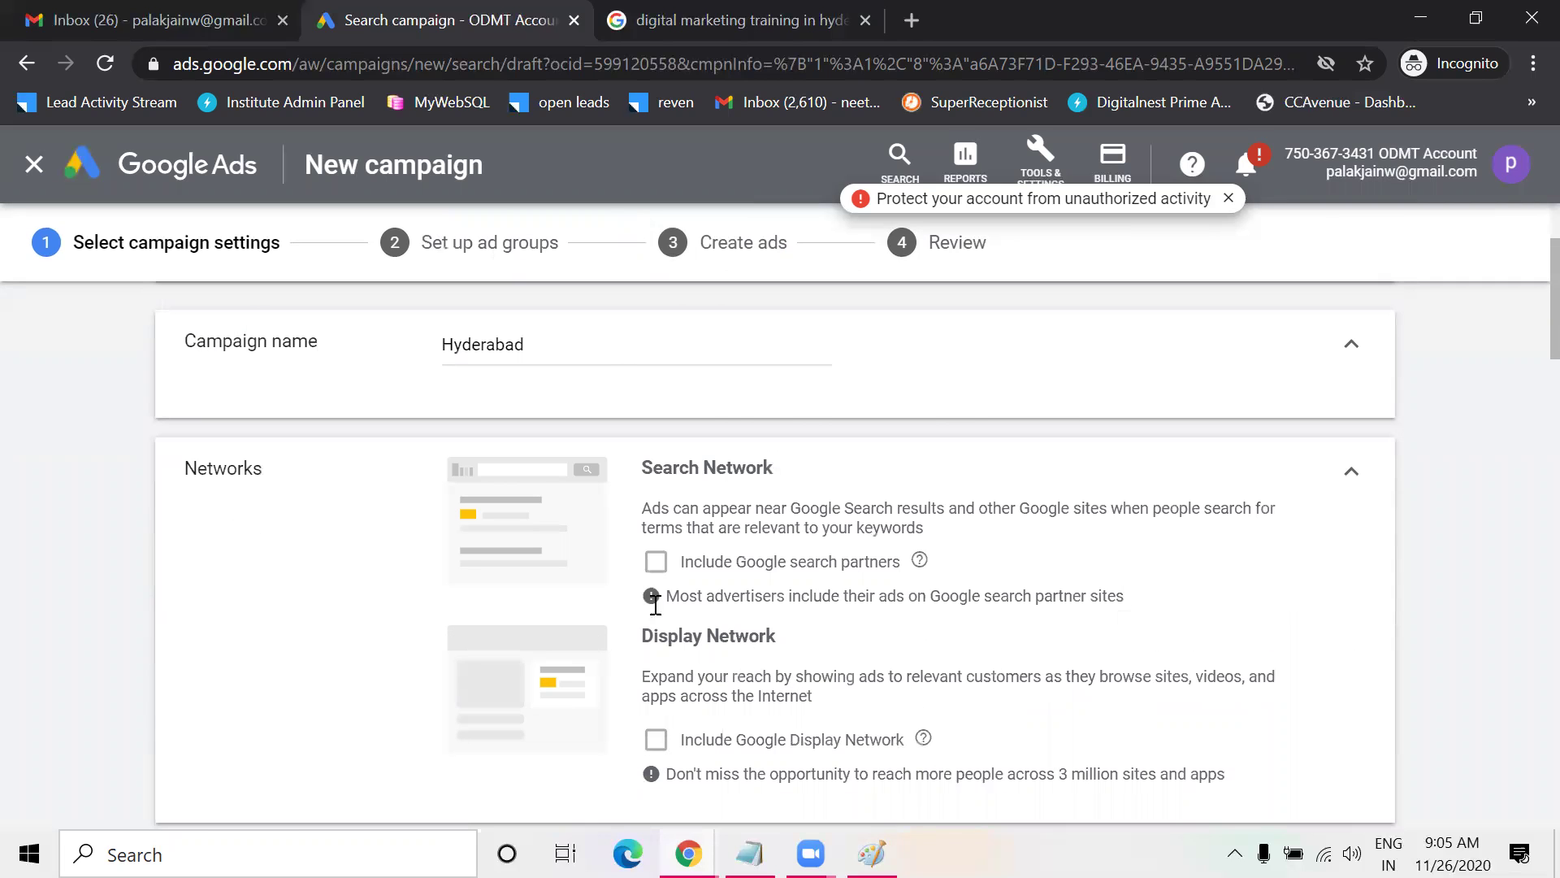
pyautogui.scroll(-2, 764, 581)
pyautogui.scroll(-6, 768, 579)
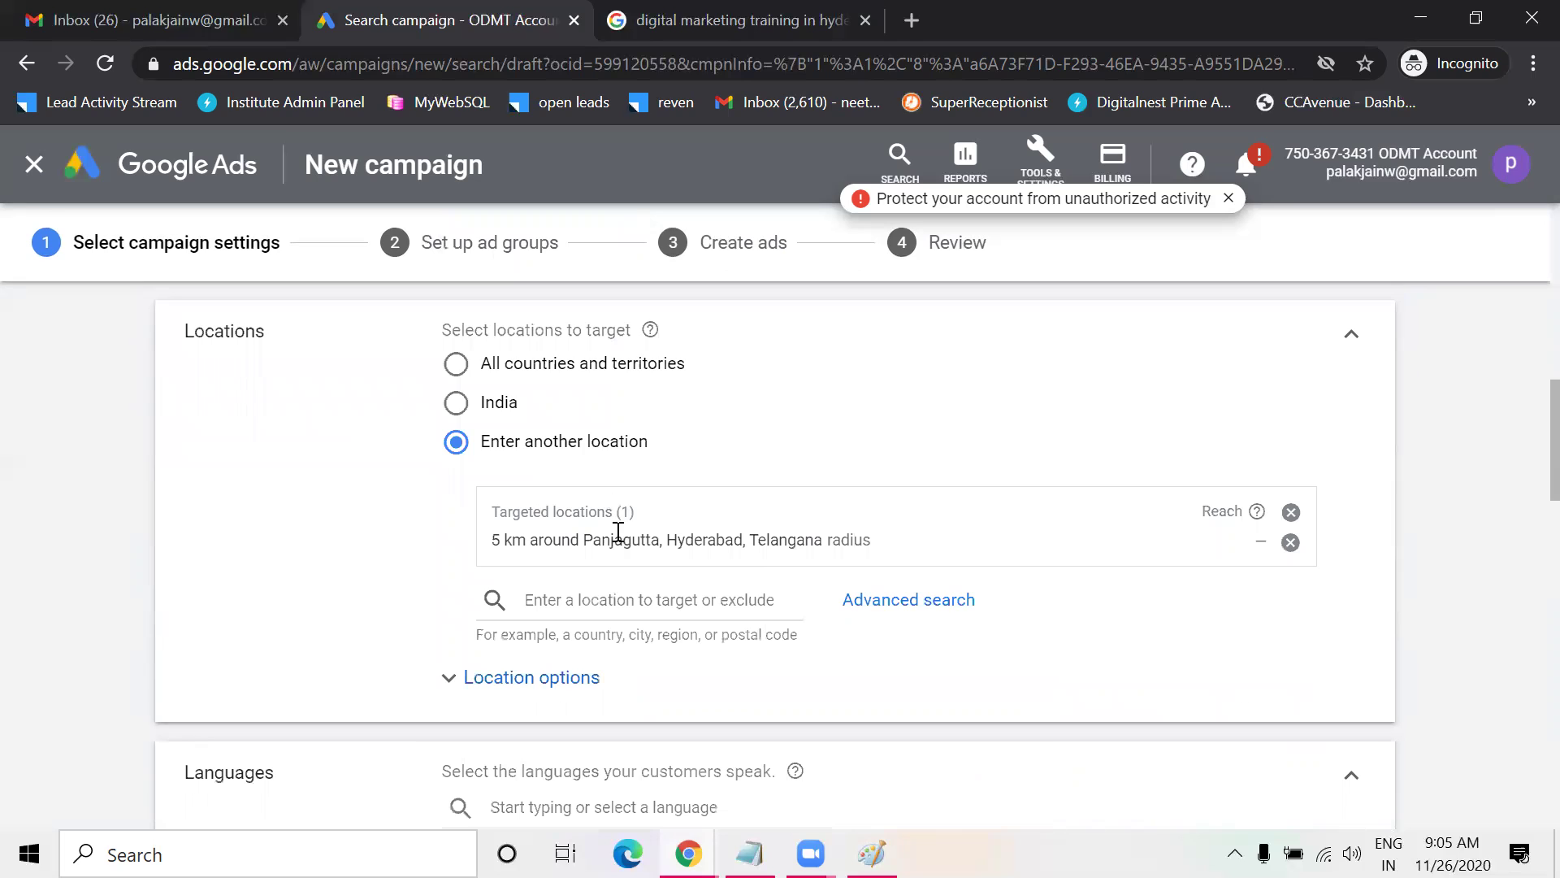
pyautogui.scroll(-2, 690, 559)
pyautogui.click(449, 495)
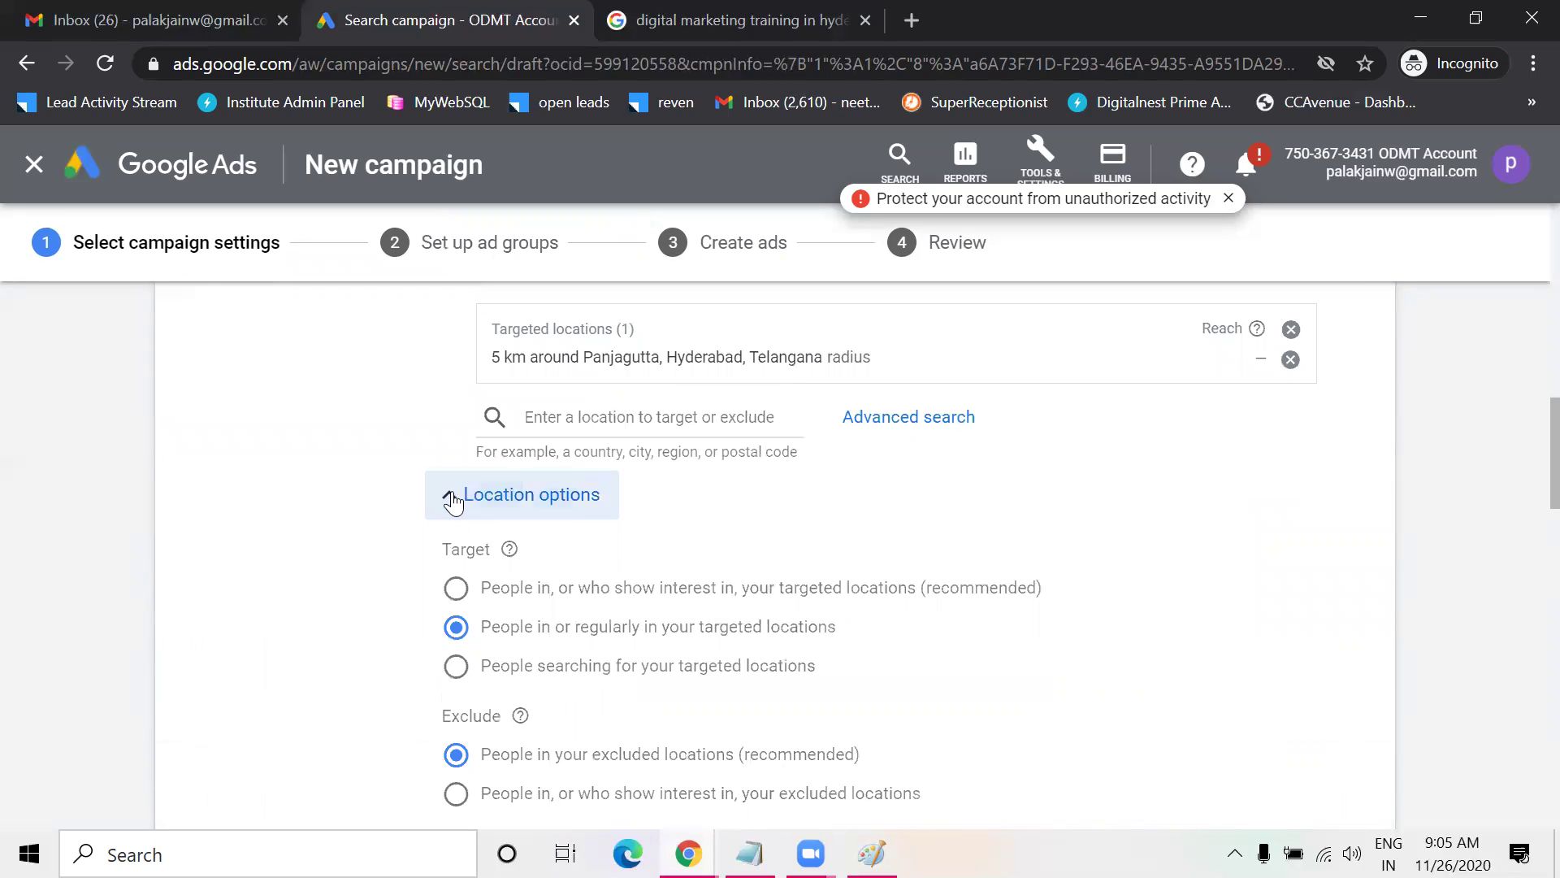
pyautogui.scroll(-7, 954, 575)
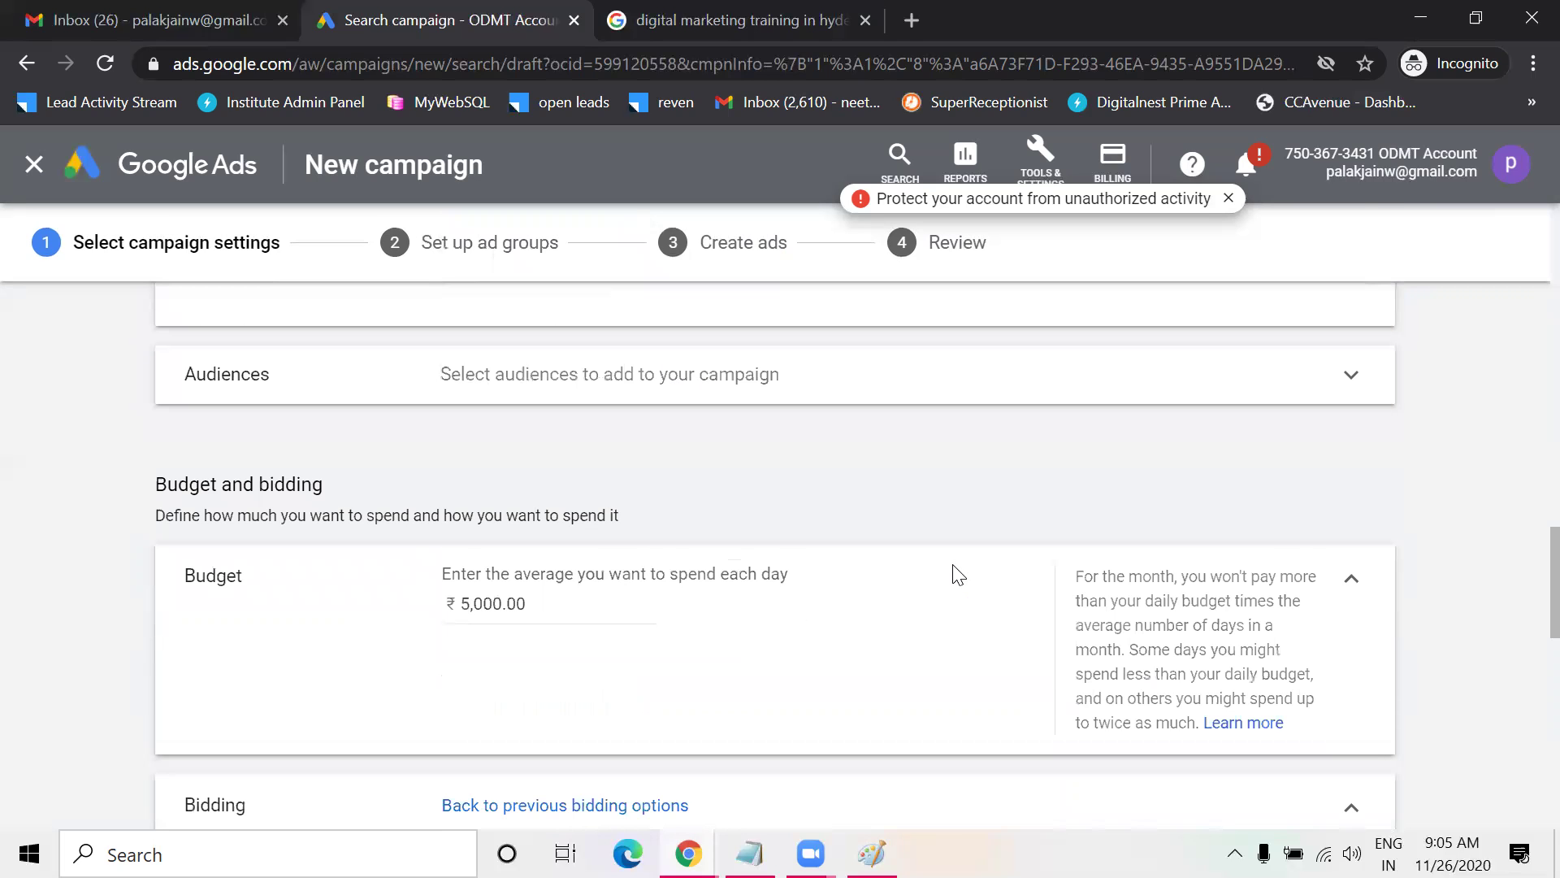
pyautogui.scroll(-4, 902, 492)
pyautogui.scroll(4, 569, 487)
pyautogui.scroll(-2, 553, 602)
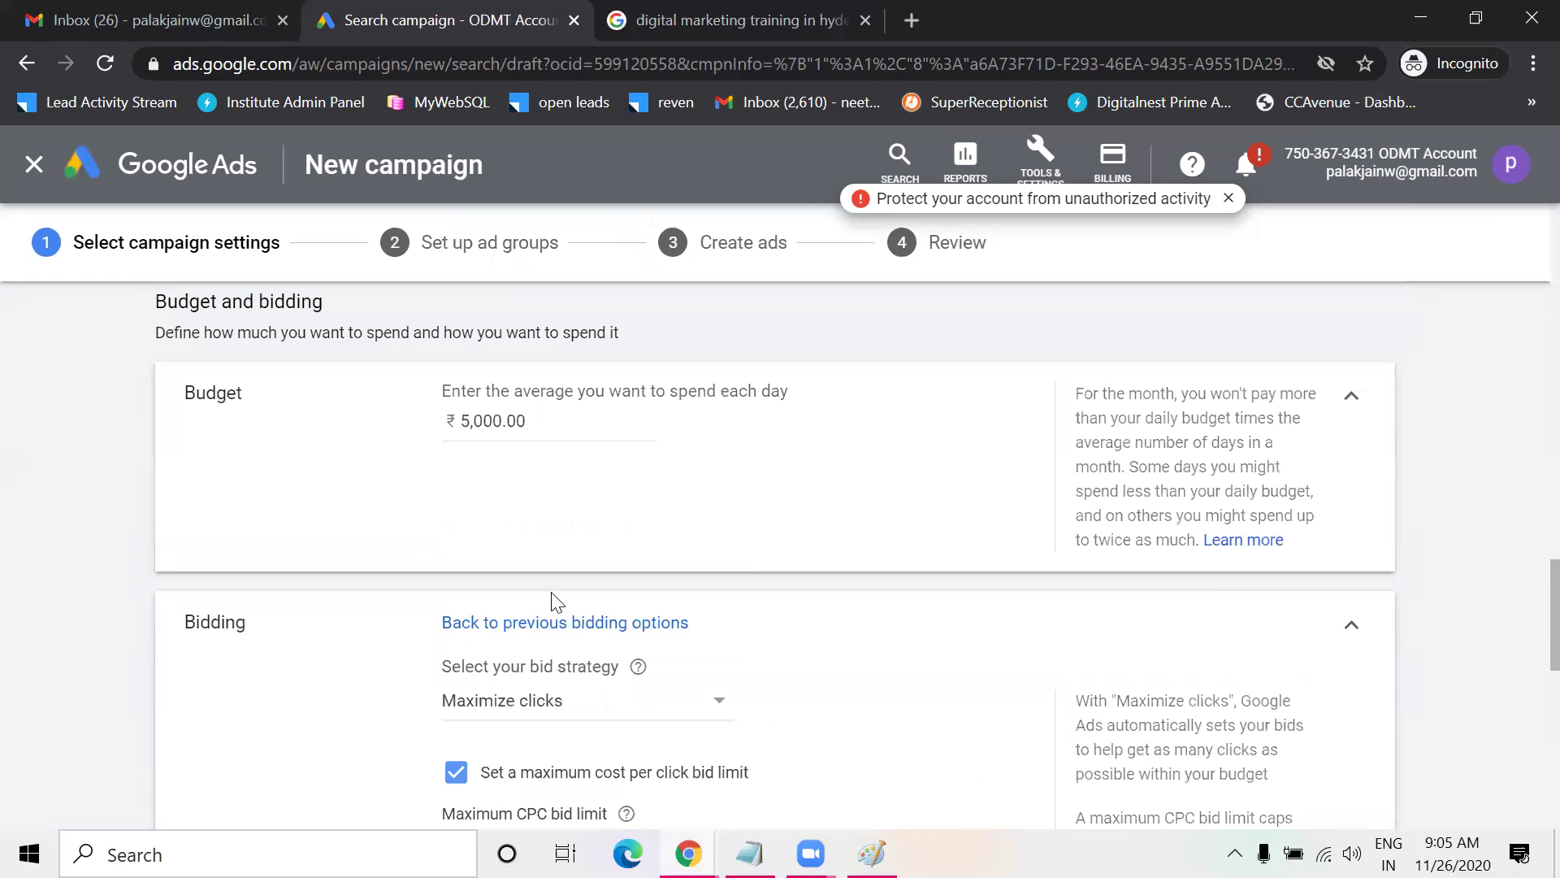
pyautogui.scroll(-2, 561, 617)
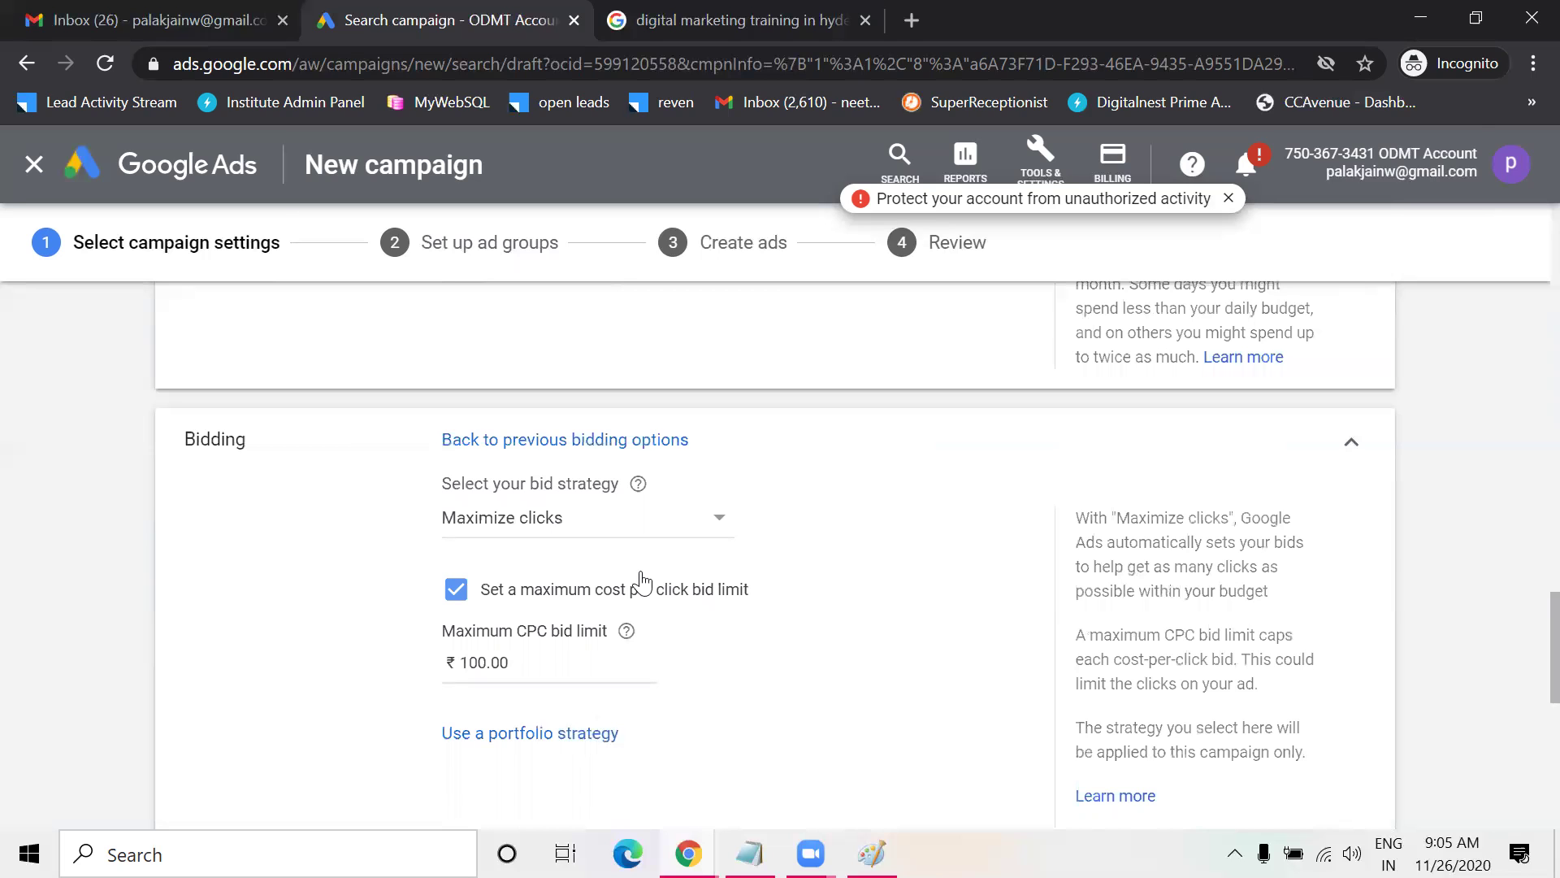
# Switch to the Notepad notes and add blank lines below the "SEO Training in Hyderabad" line
pyautogui.click(749, 853)
pyautogui.press('Return')
pyautogui.press('Return')
pyautogui.press('Return')
pyautogui.press('Return')
pyautogui.press('Return')
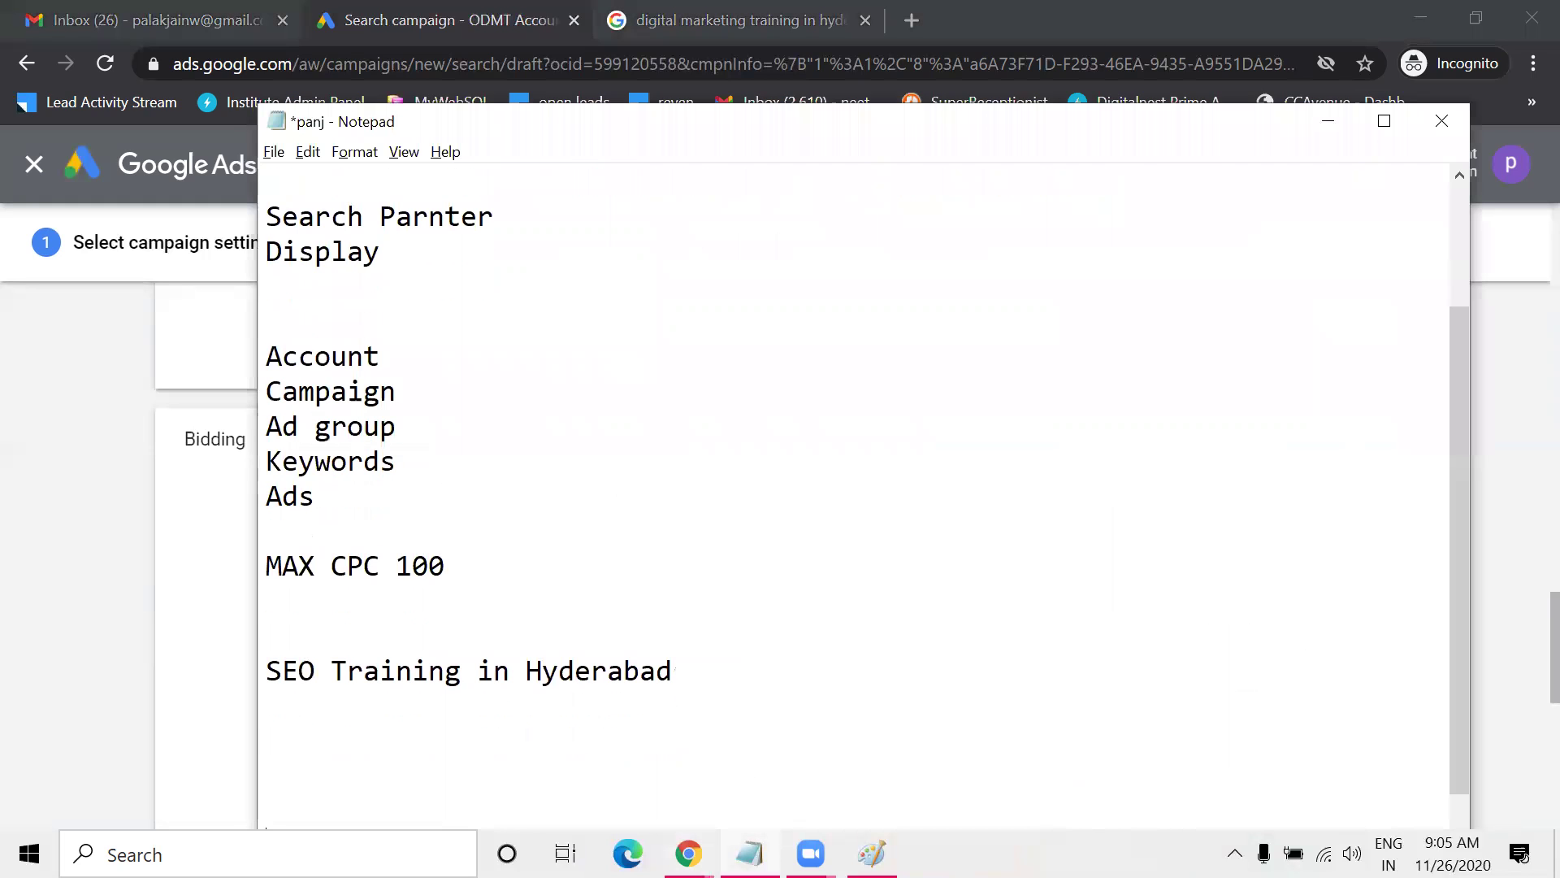
# Extend the Campaign line in the notes with "..Location, Daily Budget, Language, Bidding" and return to the campaign's ad extensions
pyautogui.click(423, 393)
pyautogui.write('..Location, Daily ')
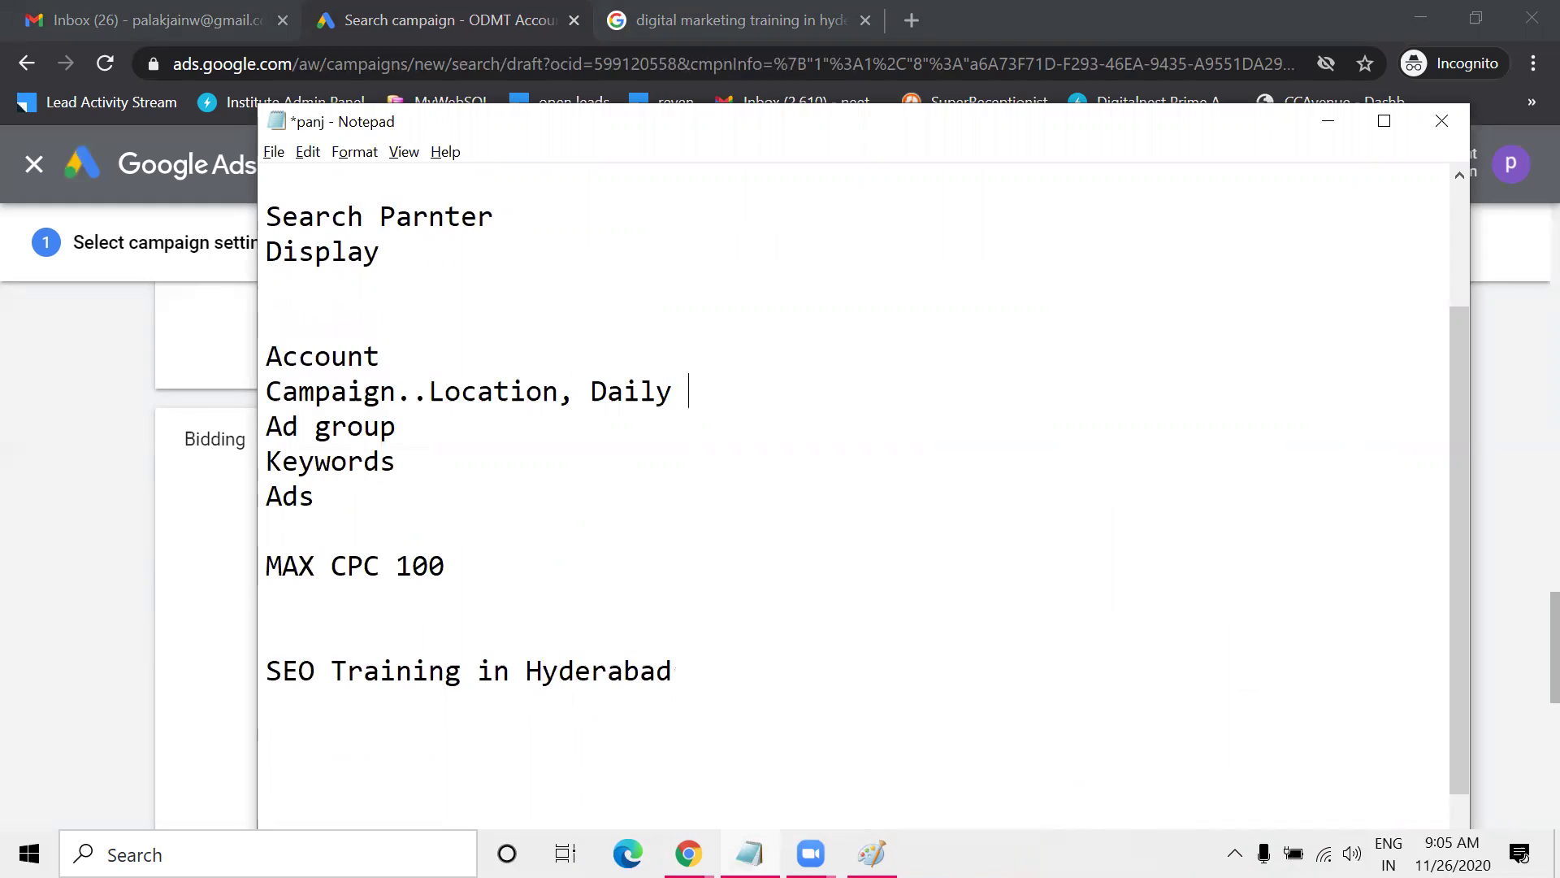
pyautogui.write('Budget, Lngua')
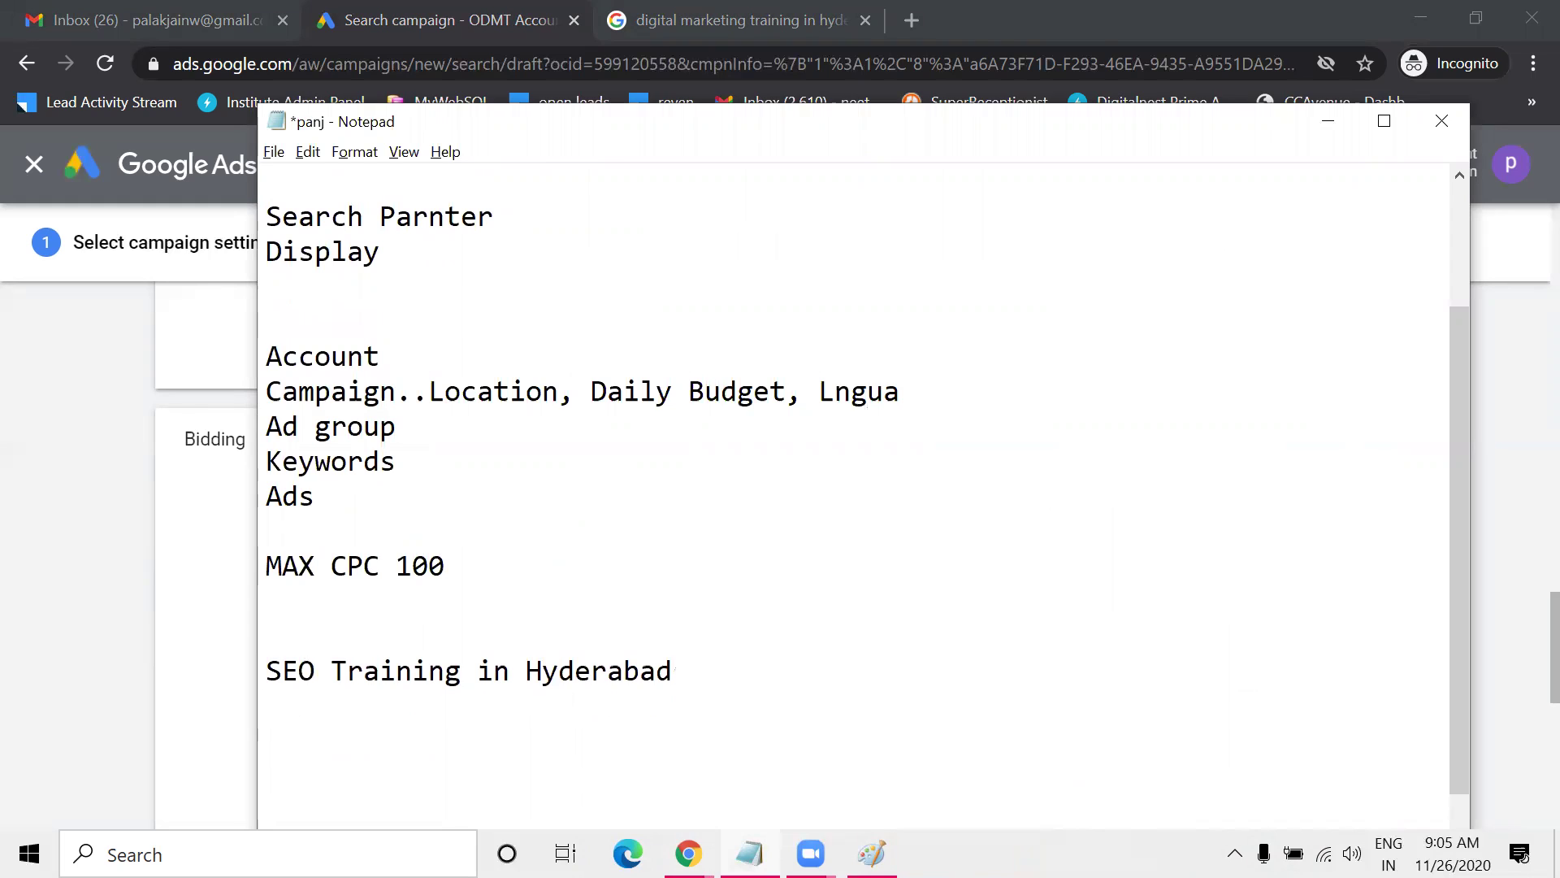
pyautogui.press('BackSpace')
pyautogui.press('BackSpace')
pyautogui.press('BackSpace')
pyautogui.press('BackSpace')
pyautogui.write('nguage, Bidding')
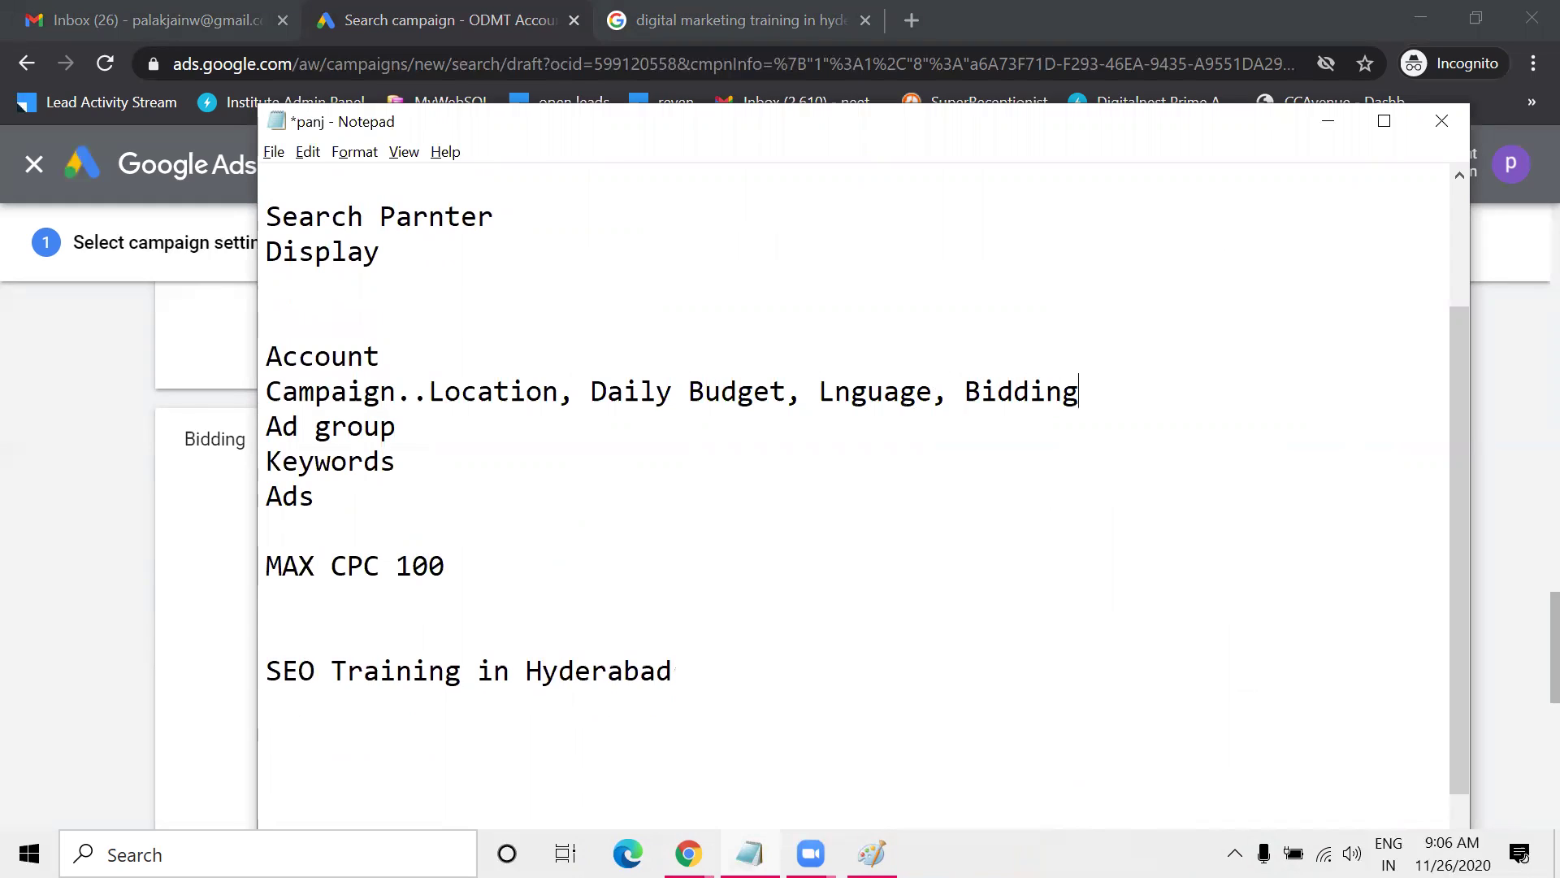
pyautogui.click(837, 392)
pyautogui.write('a')
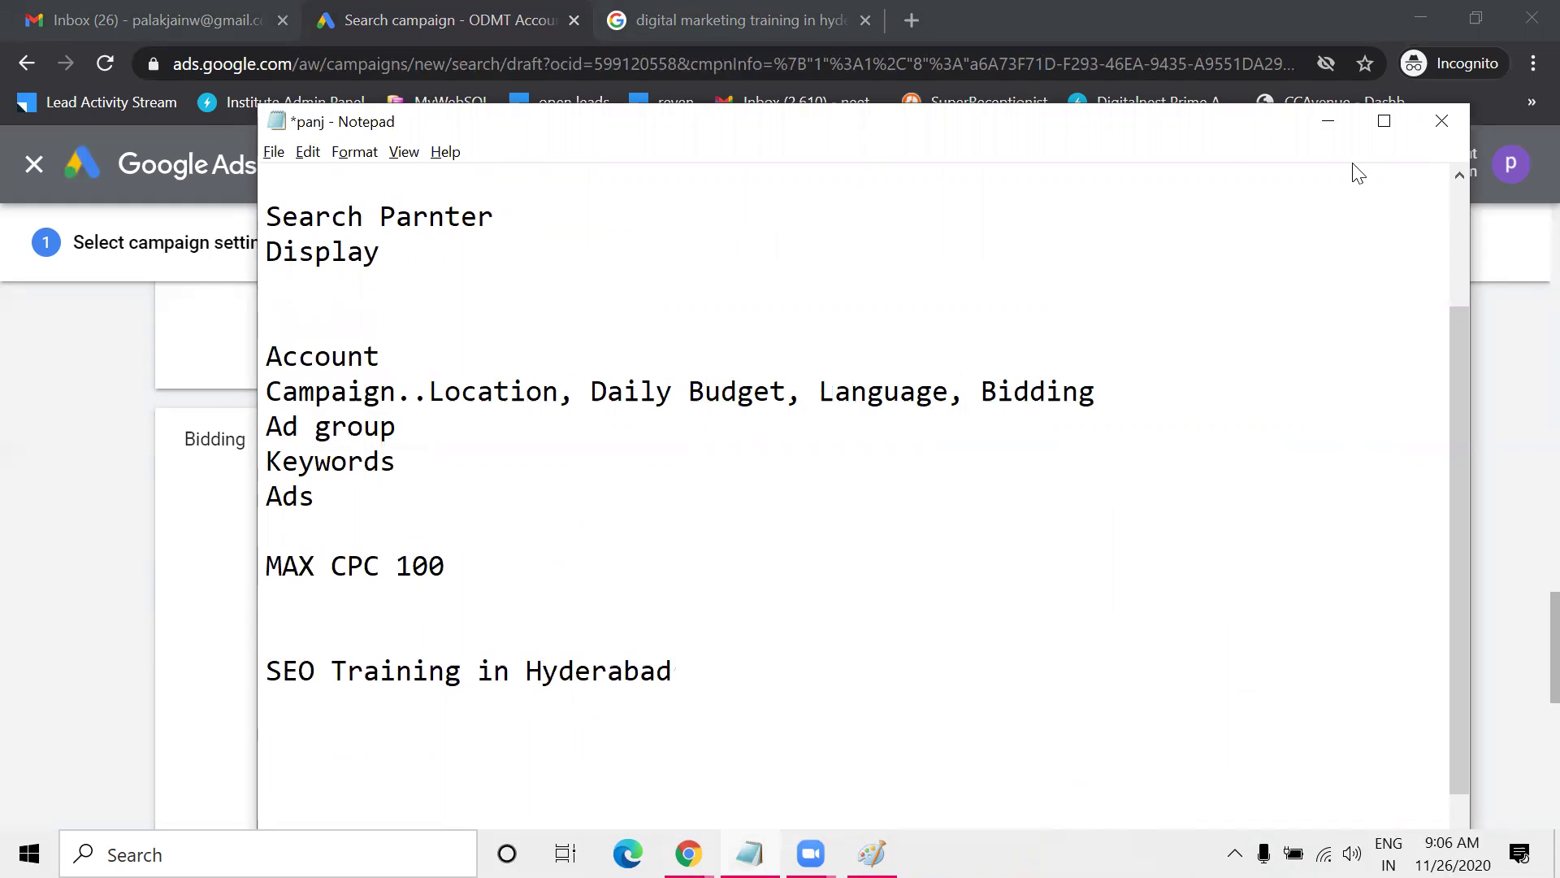
pyautogui.click(1327, 122)
pyautogui.scroll(-10, 1070, 402)
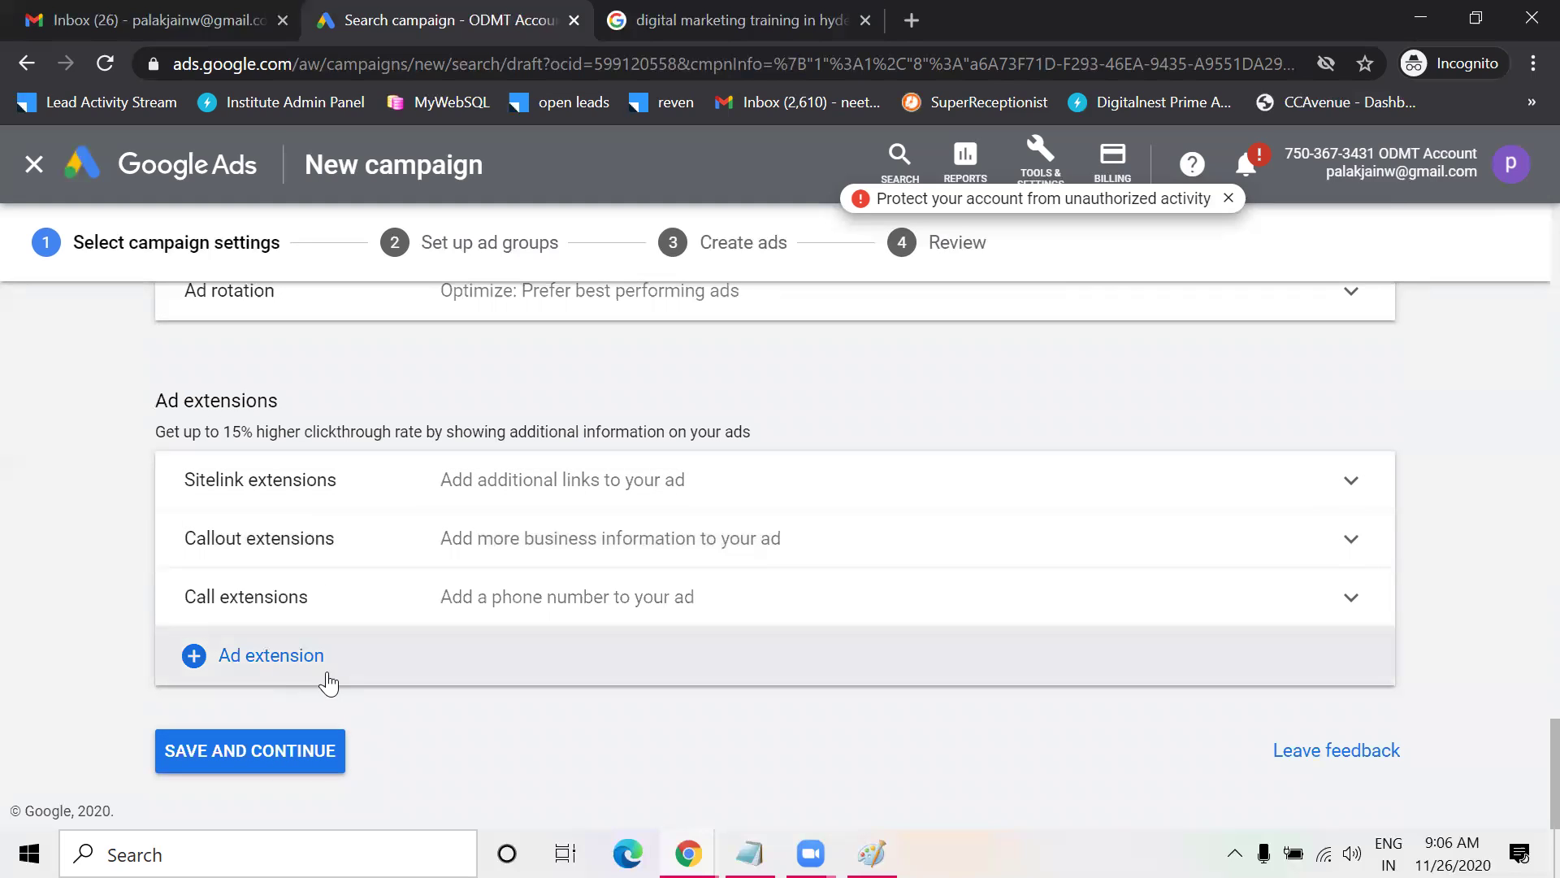
# Save the campaign settings and continue to the ad group setup, consulting the Notepad notes and the Paint diagram before returning to it
pyautogui.click(259, 755)
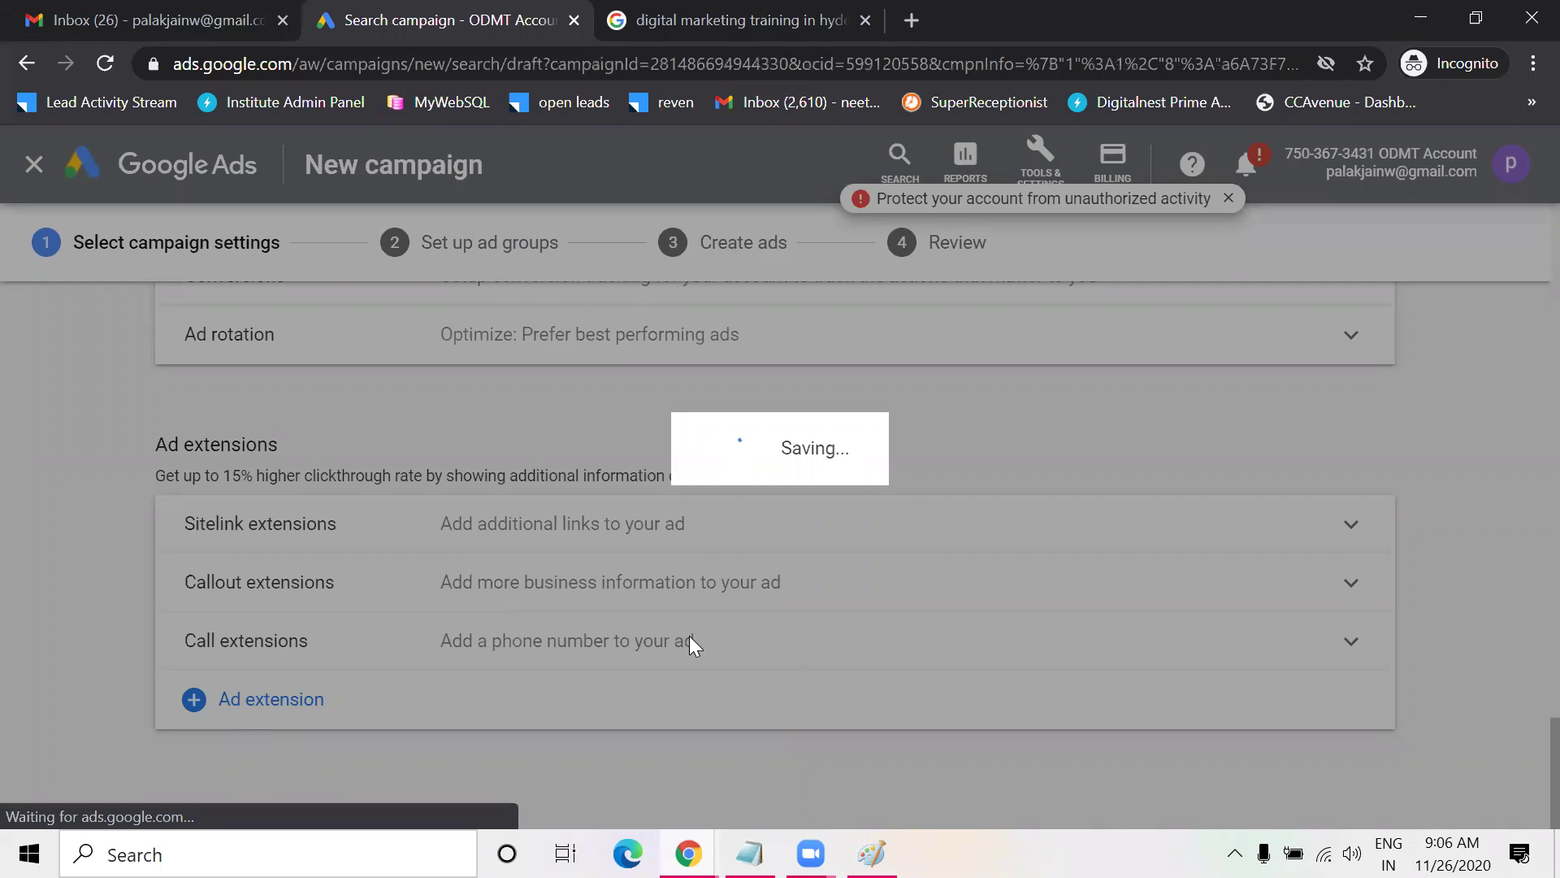
pyautogui.hotkey('alt', 'Tab')
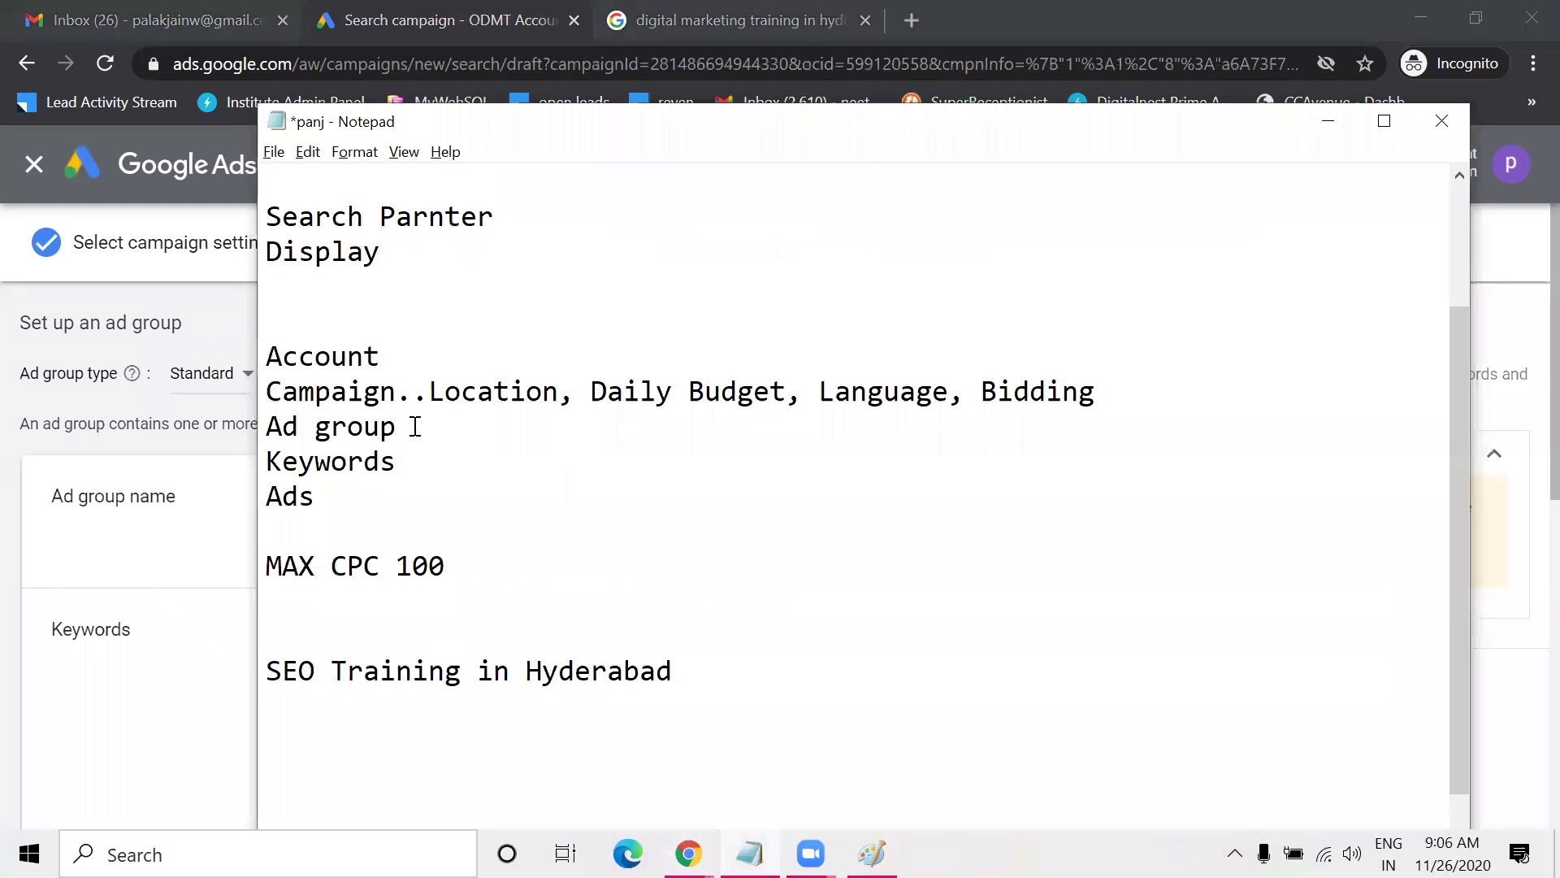
pyautogui.hotkey('shift', 'Home')
pyautogui.click(1333, 120)
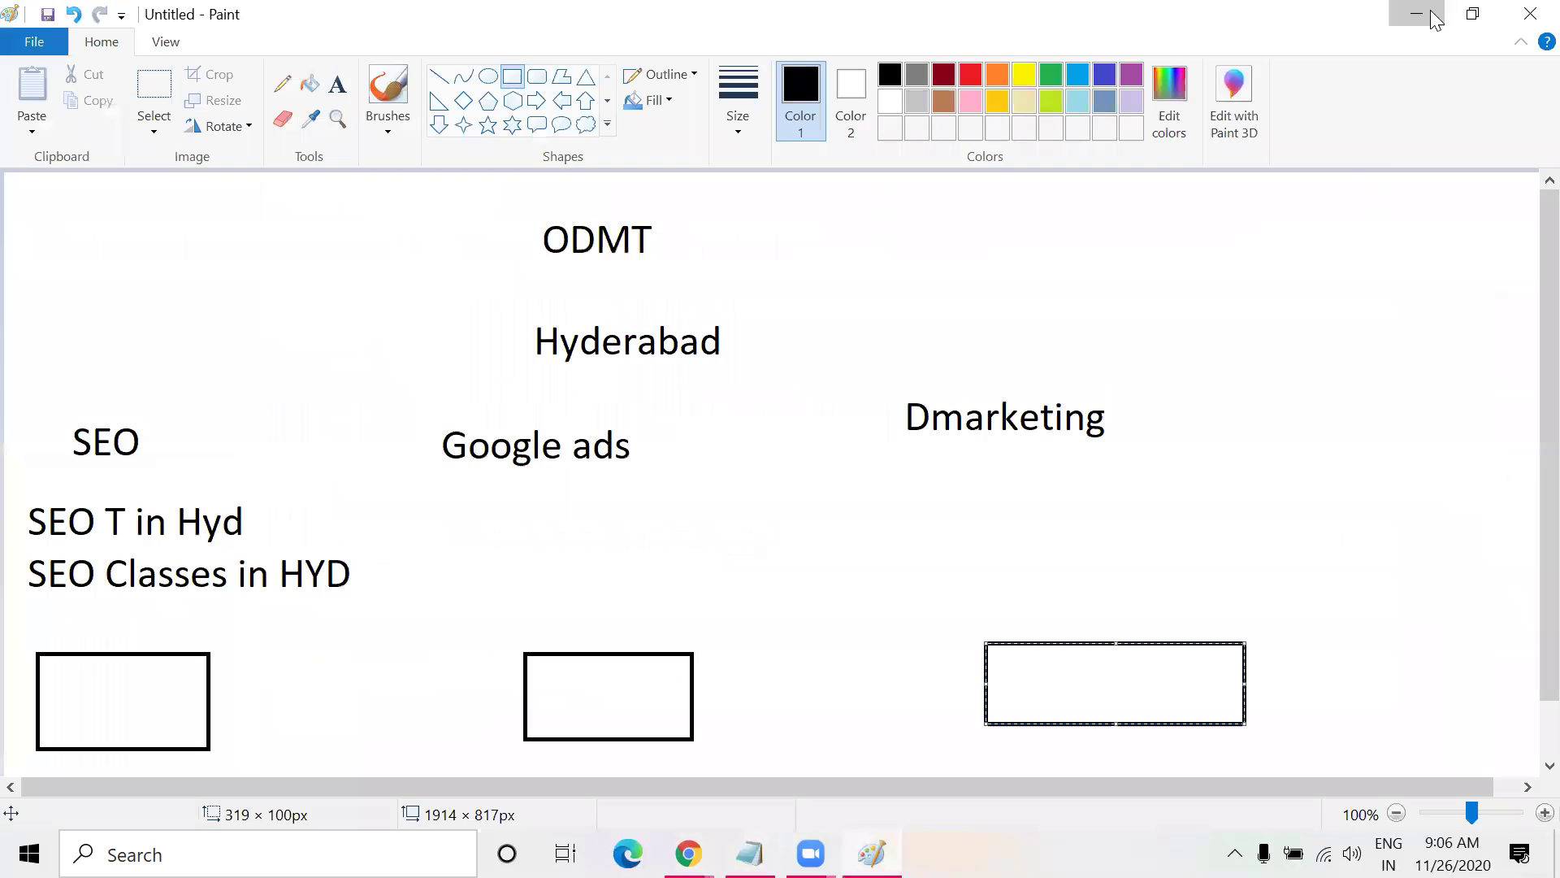
pyautogui.click(1422, 14)
pyautogui.click(1092, 376)
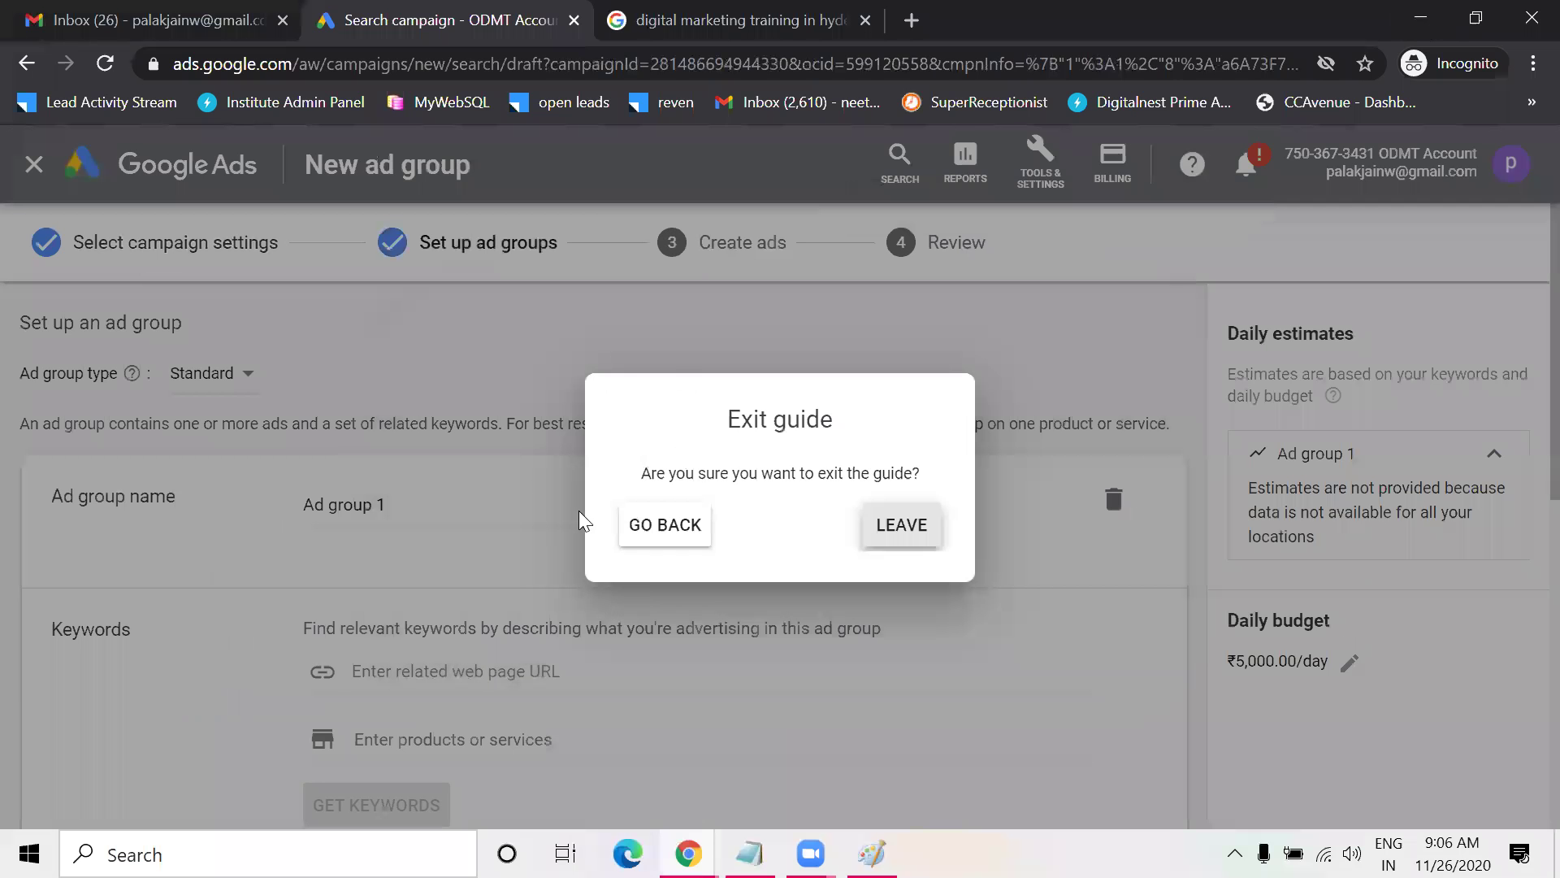
pyautogui.click(885, 527)
# Keep the ad group type as Standard and name the first ad group SEO
pyautogui.moveTo(439, 504); pyautogui.dragTo(278, 505)
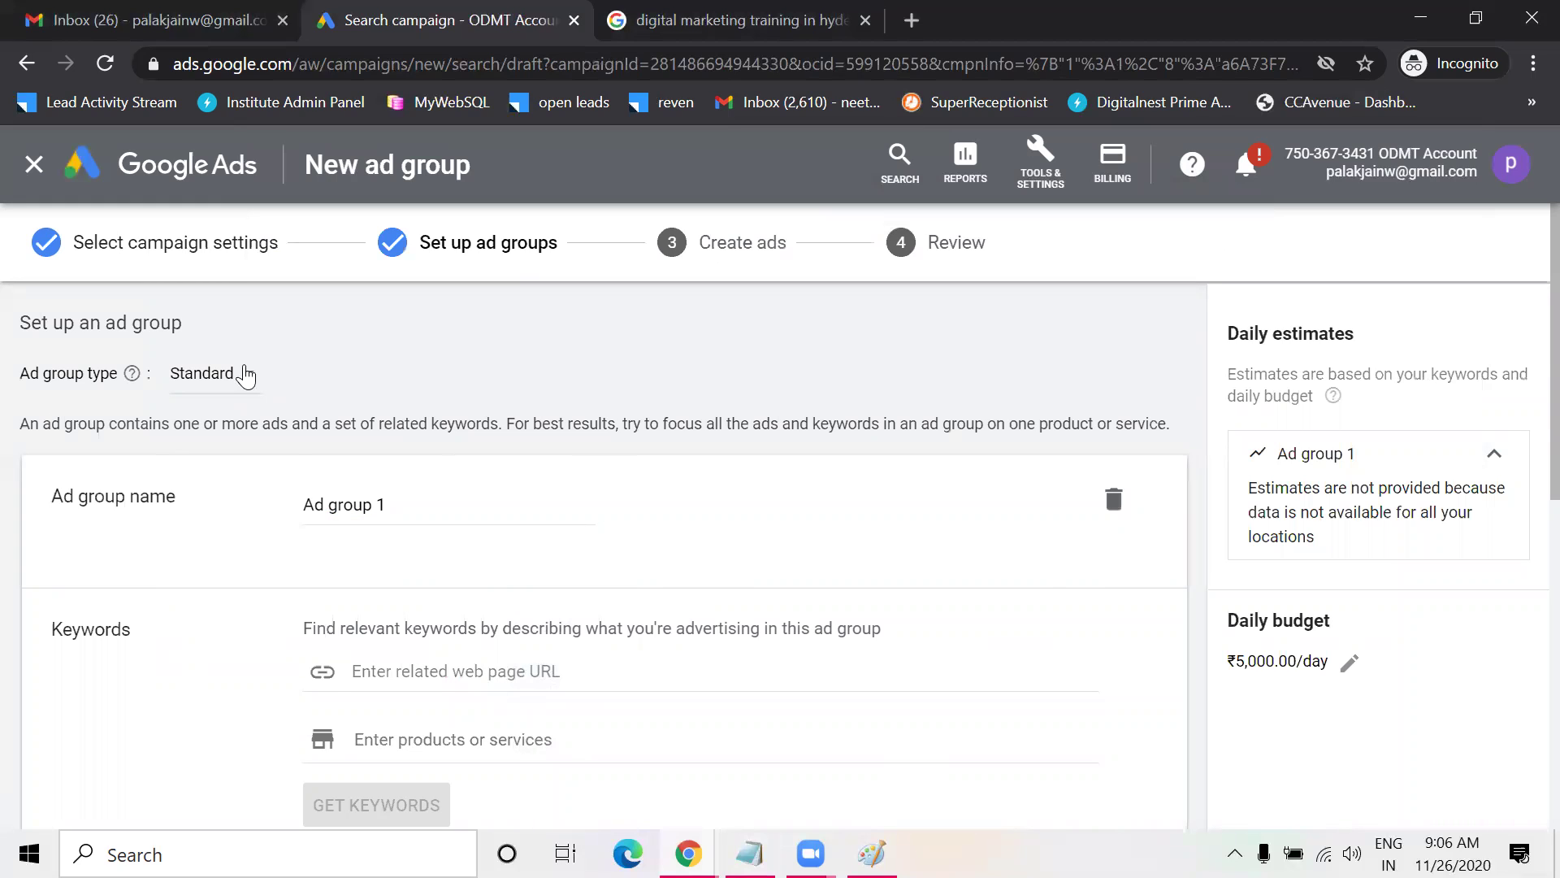
pyautogui.click(243, 373)
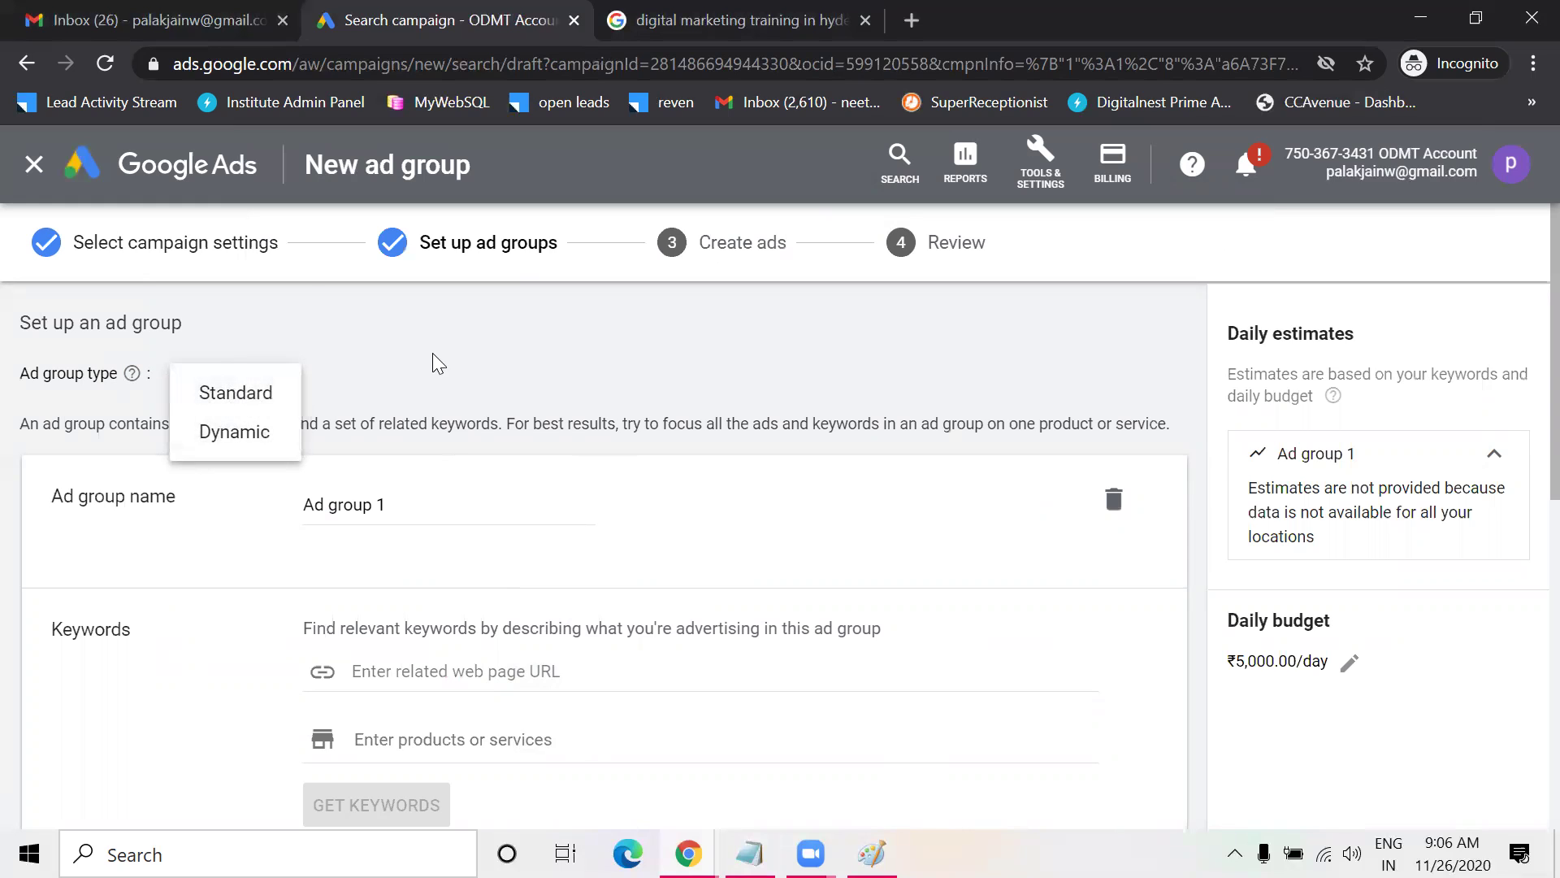
pyautogui.click(296, 384)
pyautogui.moveTo(412, 505); pyautogui.dragTo(290, 506)
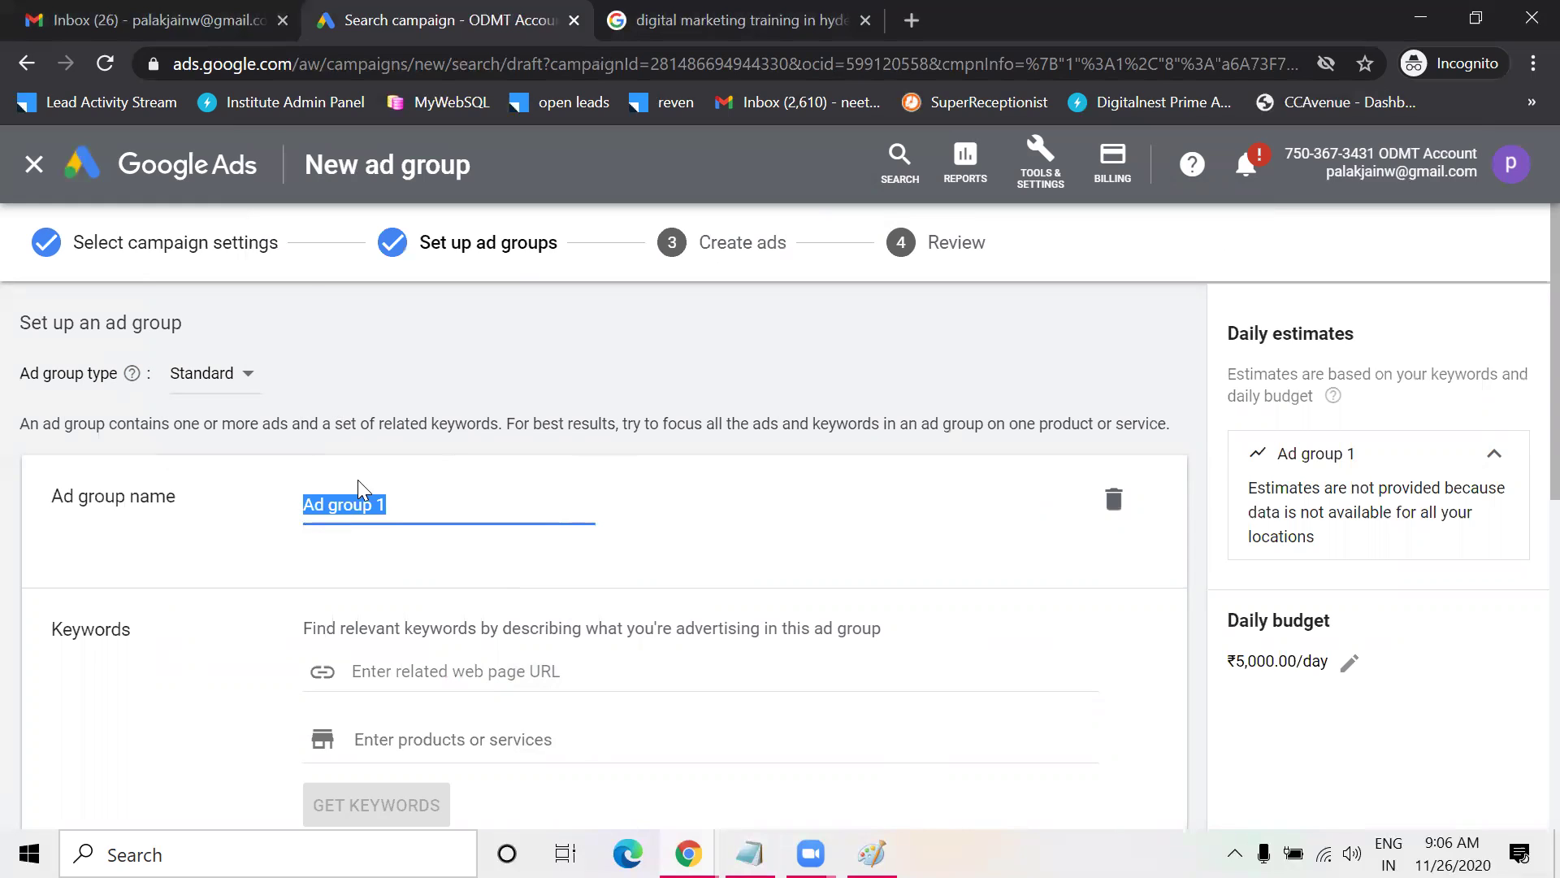
pyautogui.write('SEO')
# Add a second ad group and name it Google Ads
pyautogui.scroll(-8, 670, 510)
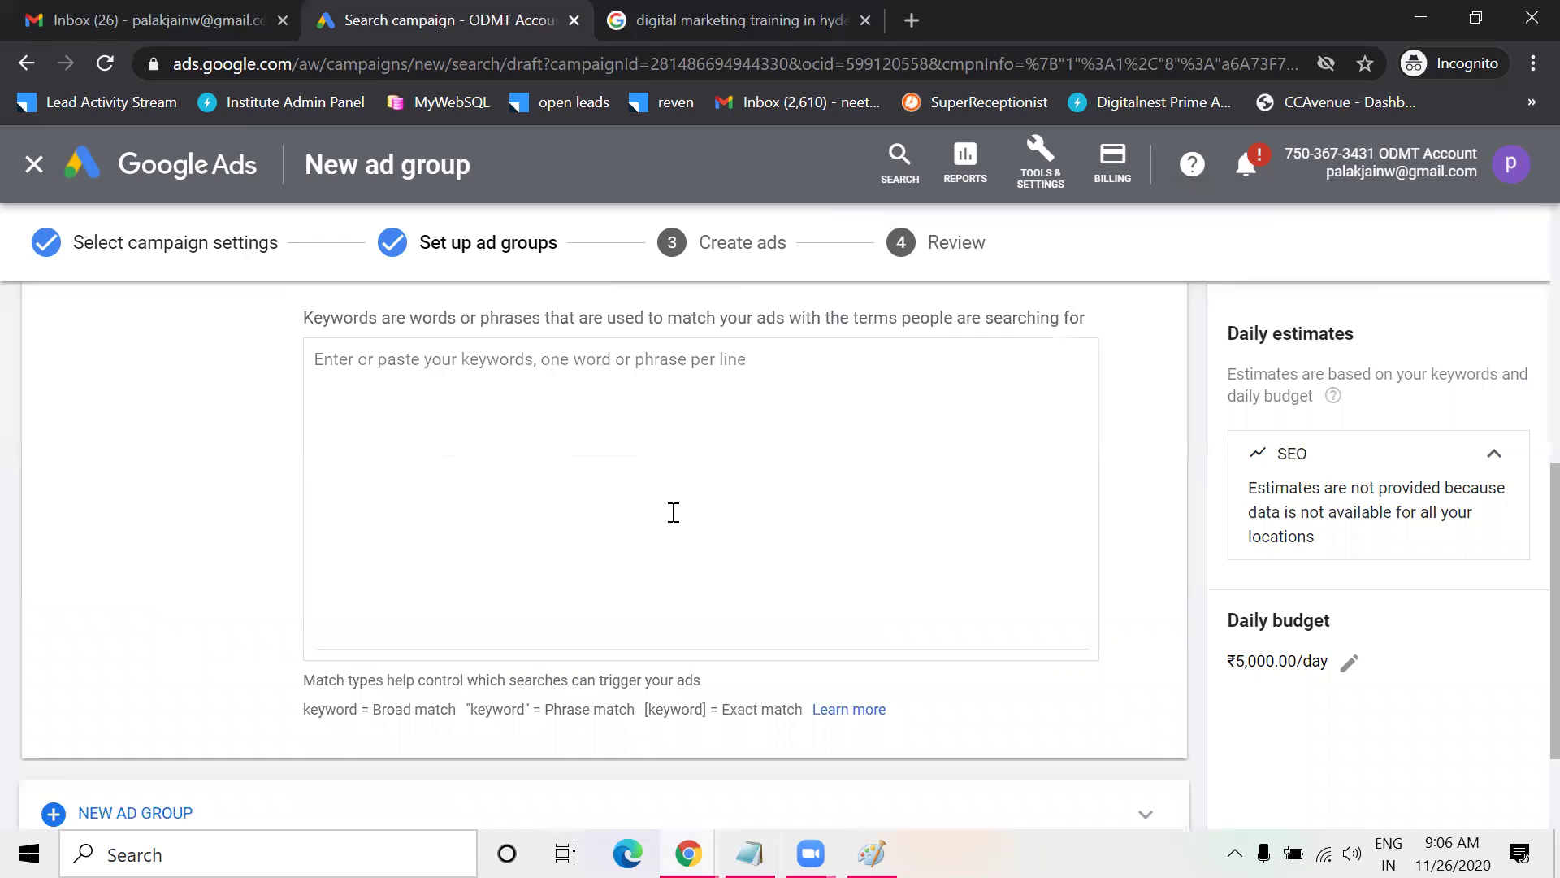
pyautogui.click(154, 666)
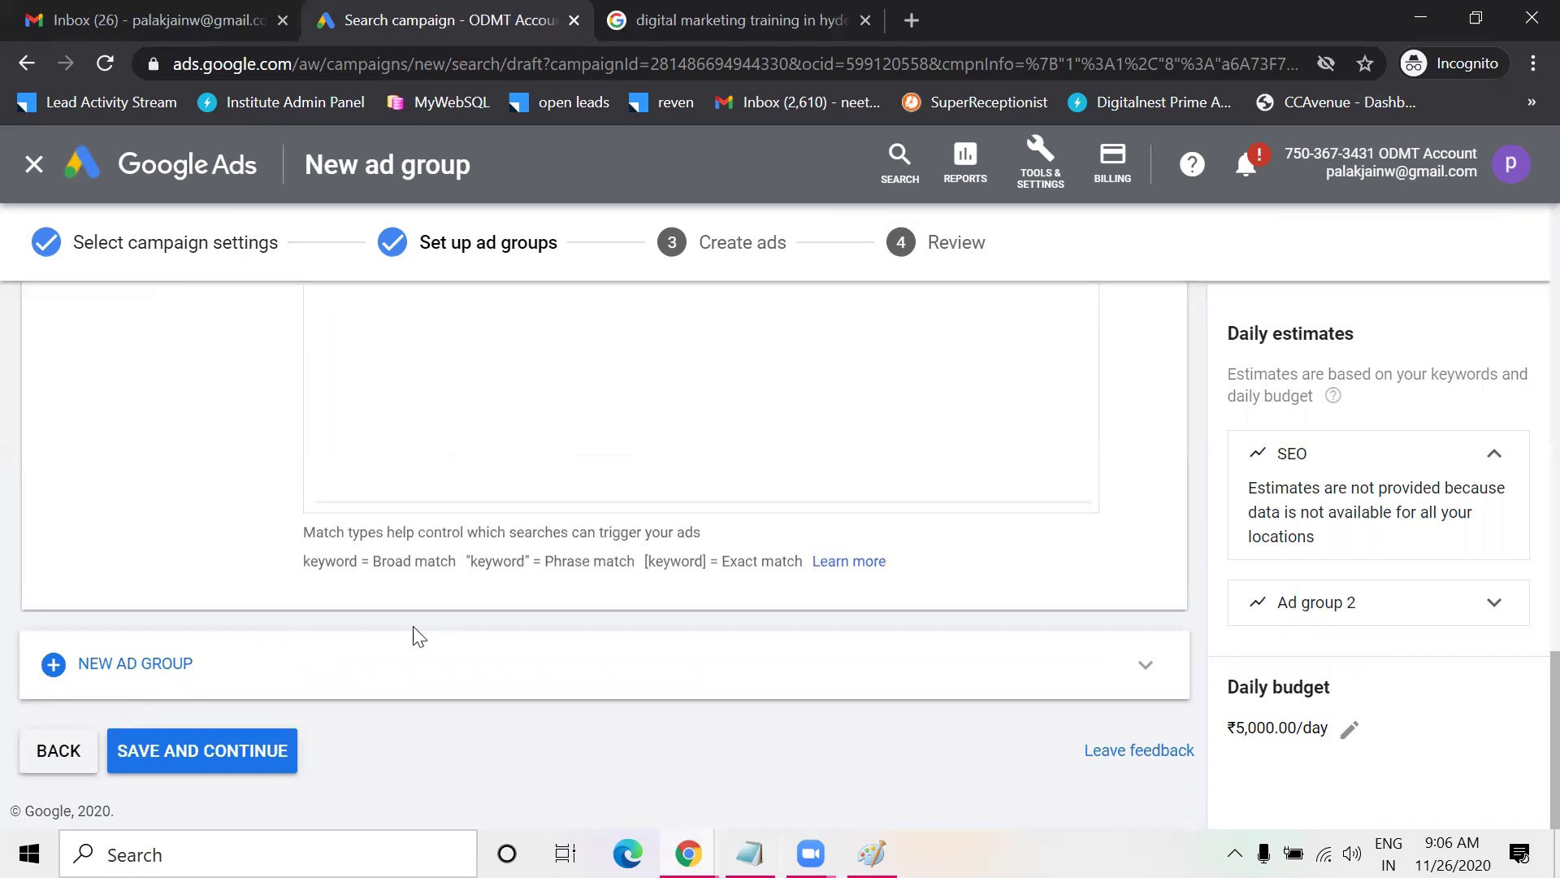
pyautogui.moveTo(420, 540); pyautogui.dragTo(280, 534)
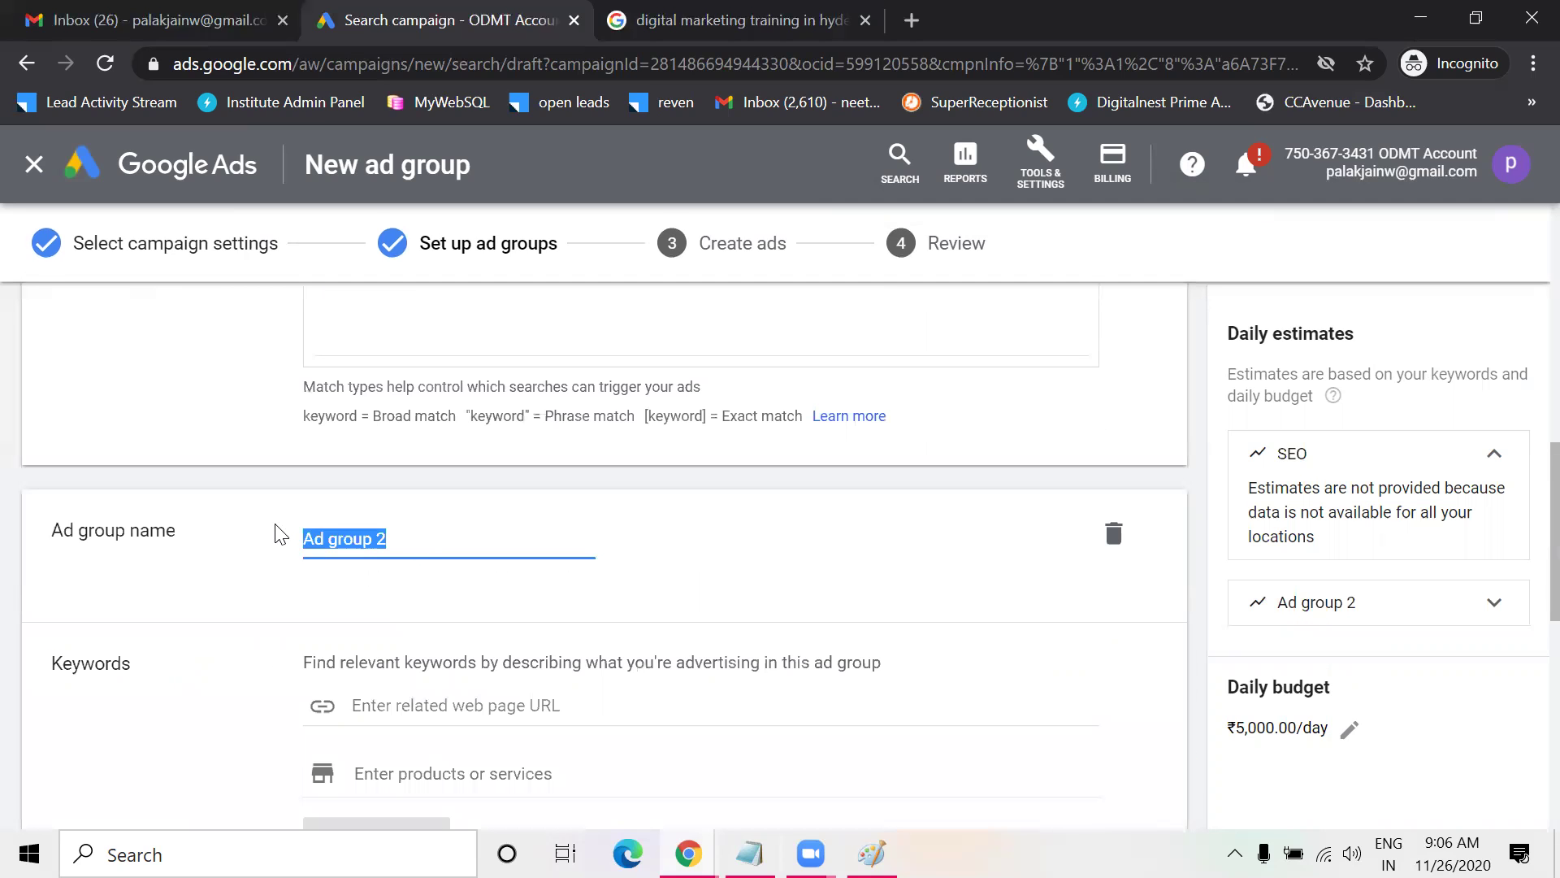
pyautogui.write('Google Ads')
# Add a third ad group and name it Dmarketing
pyautogui.click(948, 453)
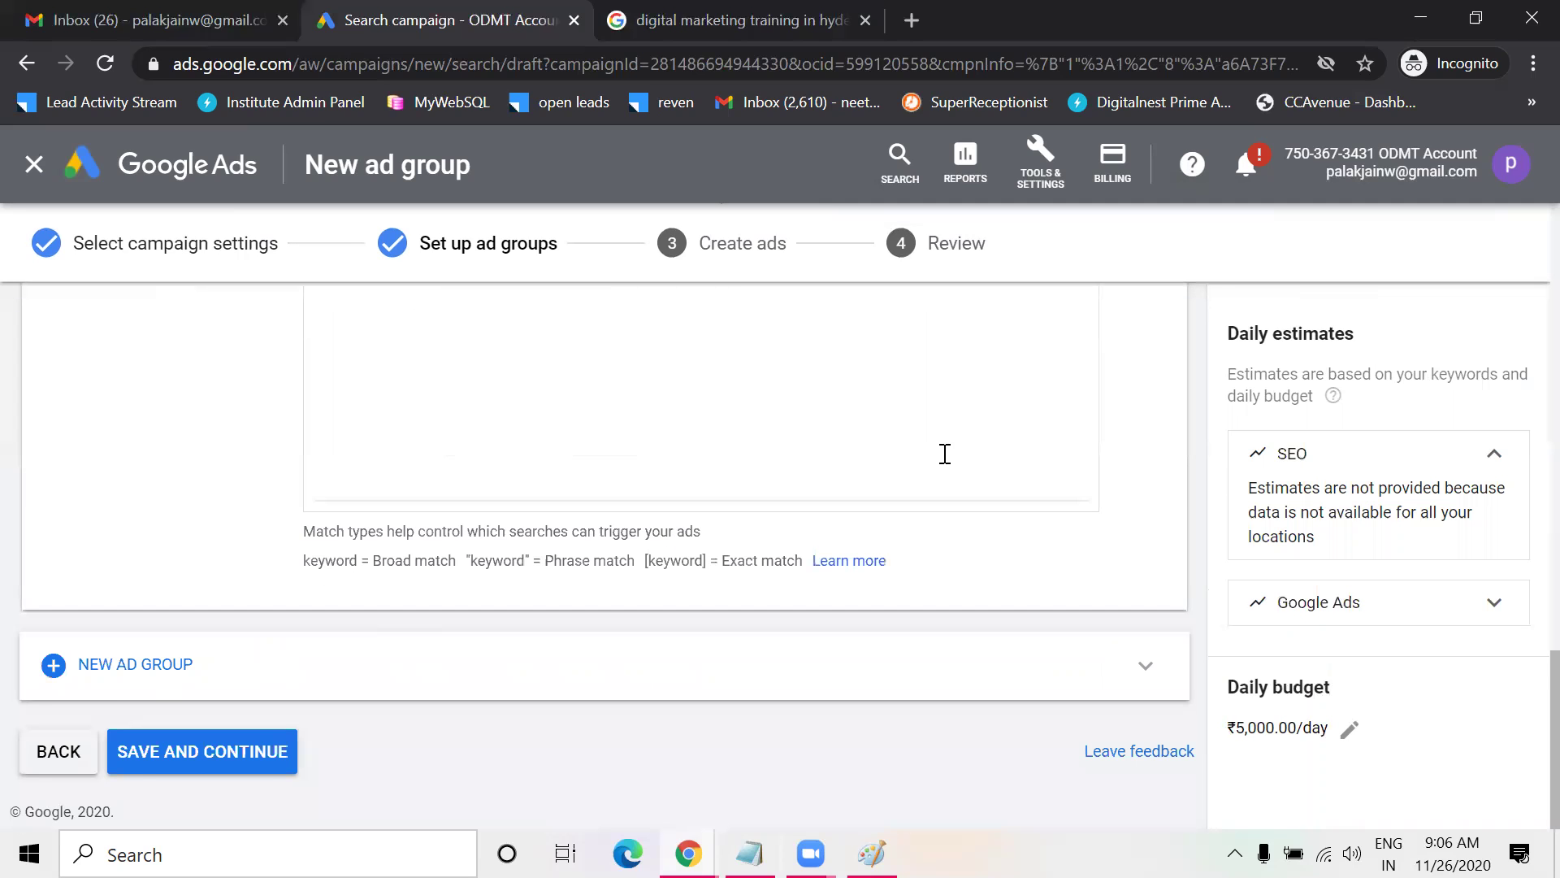
pyautogui.click(187, 667)
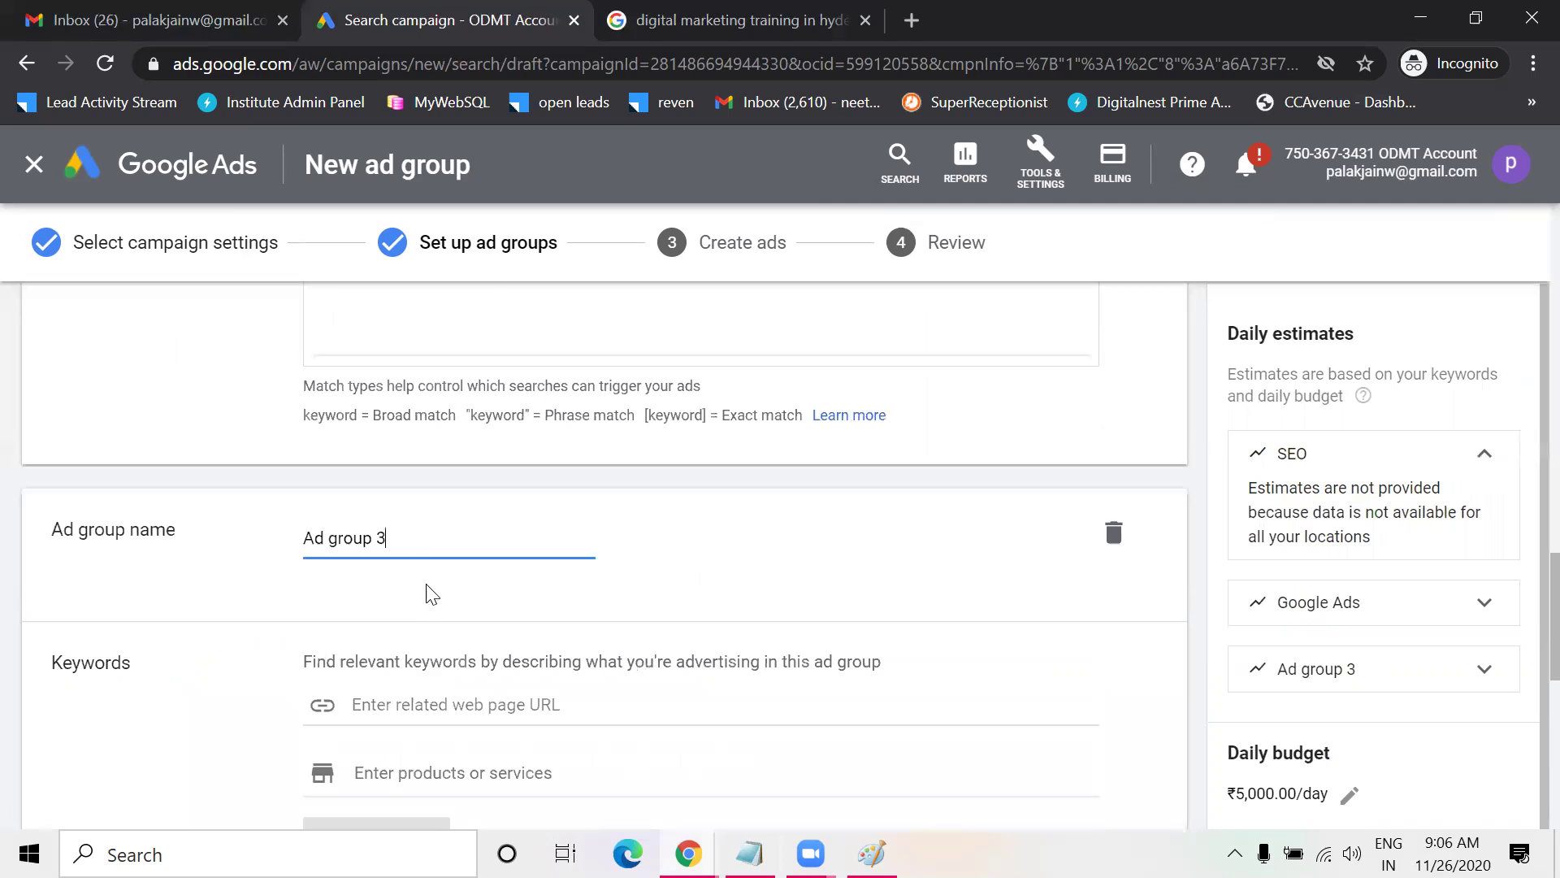
pyautogui.moveTo(422, 537); pyautogui.dragTo(298, 535)
pyautogui.press('BackSpace')
pyautogui.write('Dmarketing')
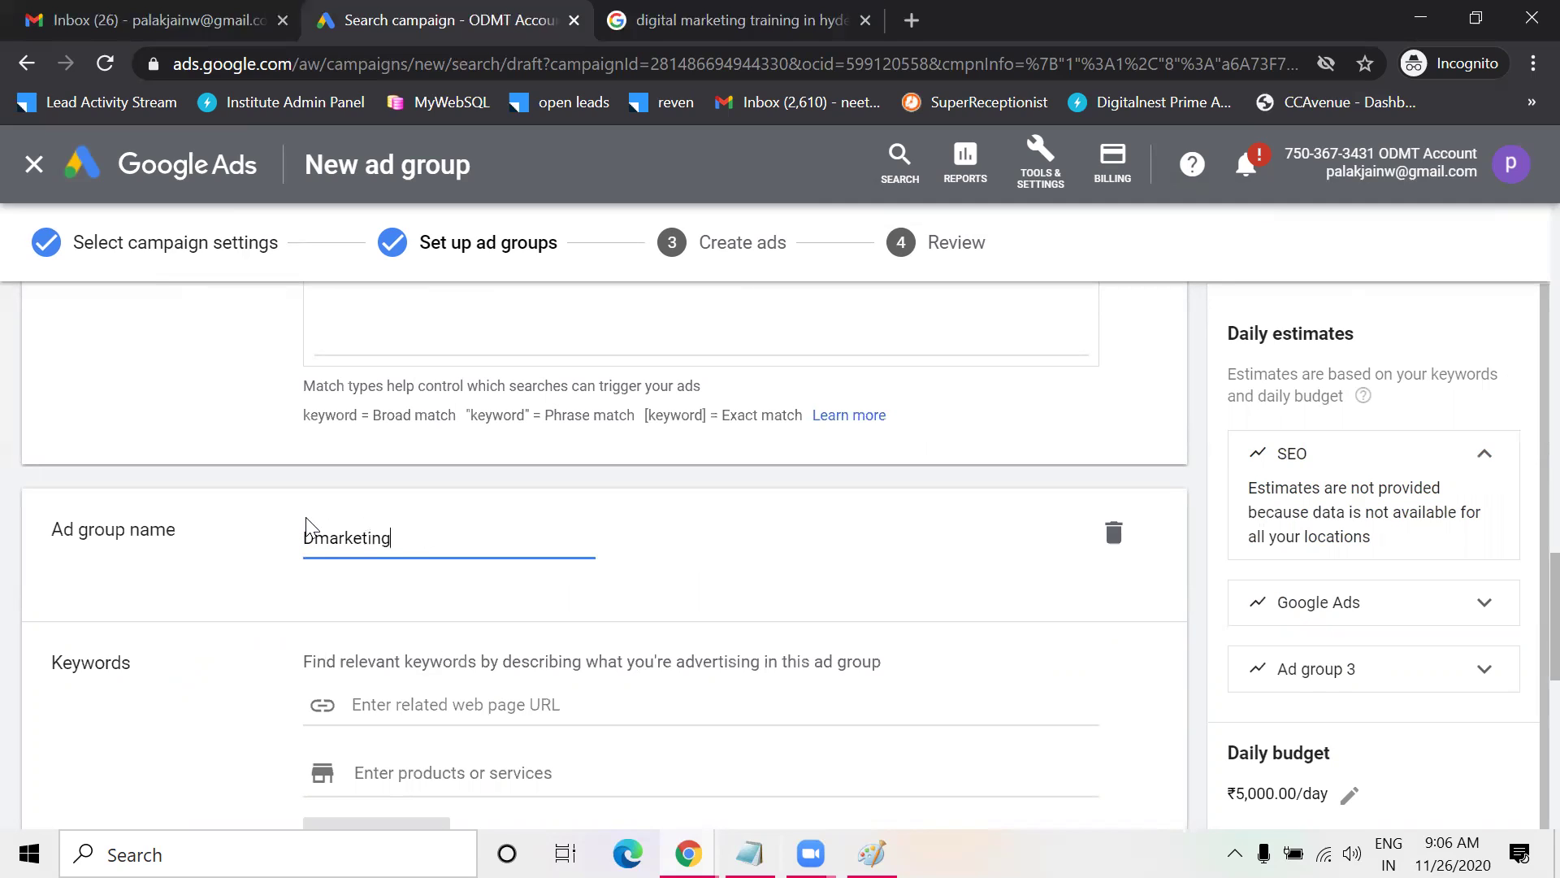
# Get keyword suggestions for the SEO ad group from the product or service "SEO Training in Hyderabad"
pyautogui.scroll(15, 365, 528)
pyautogui.scroll(-5, 423, 531)
pyautogui.click(402, 537)
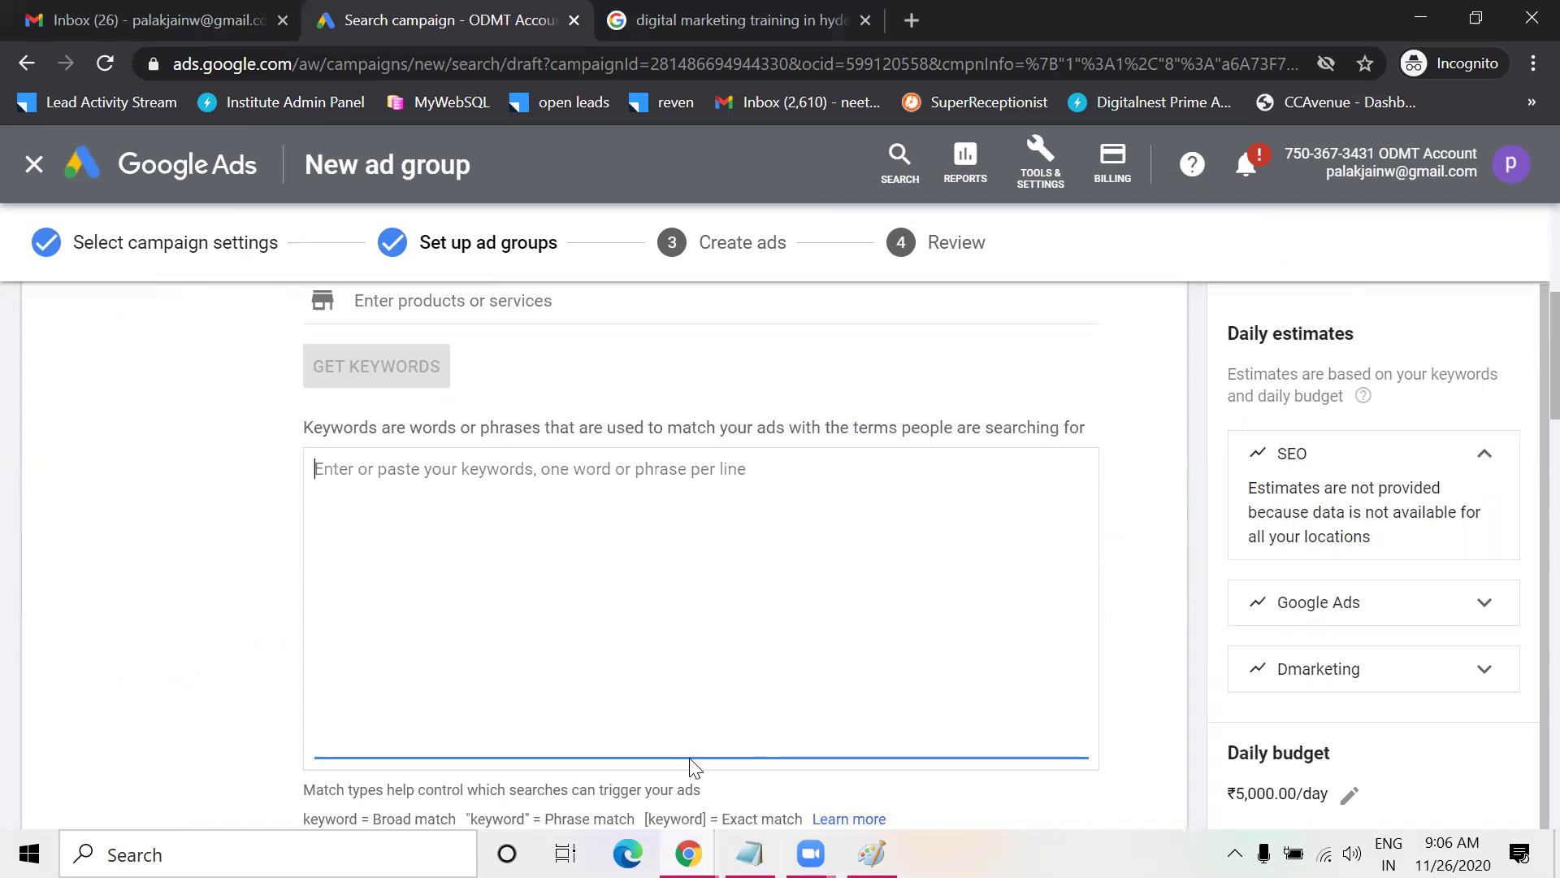
pyautogui.scroll(4, 644, 616)
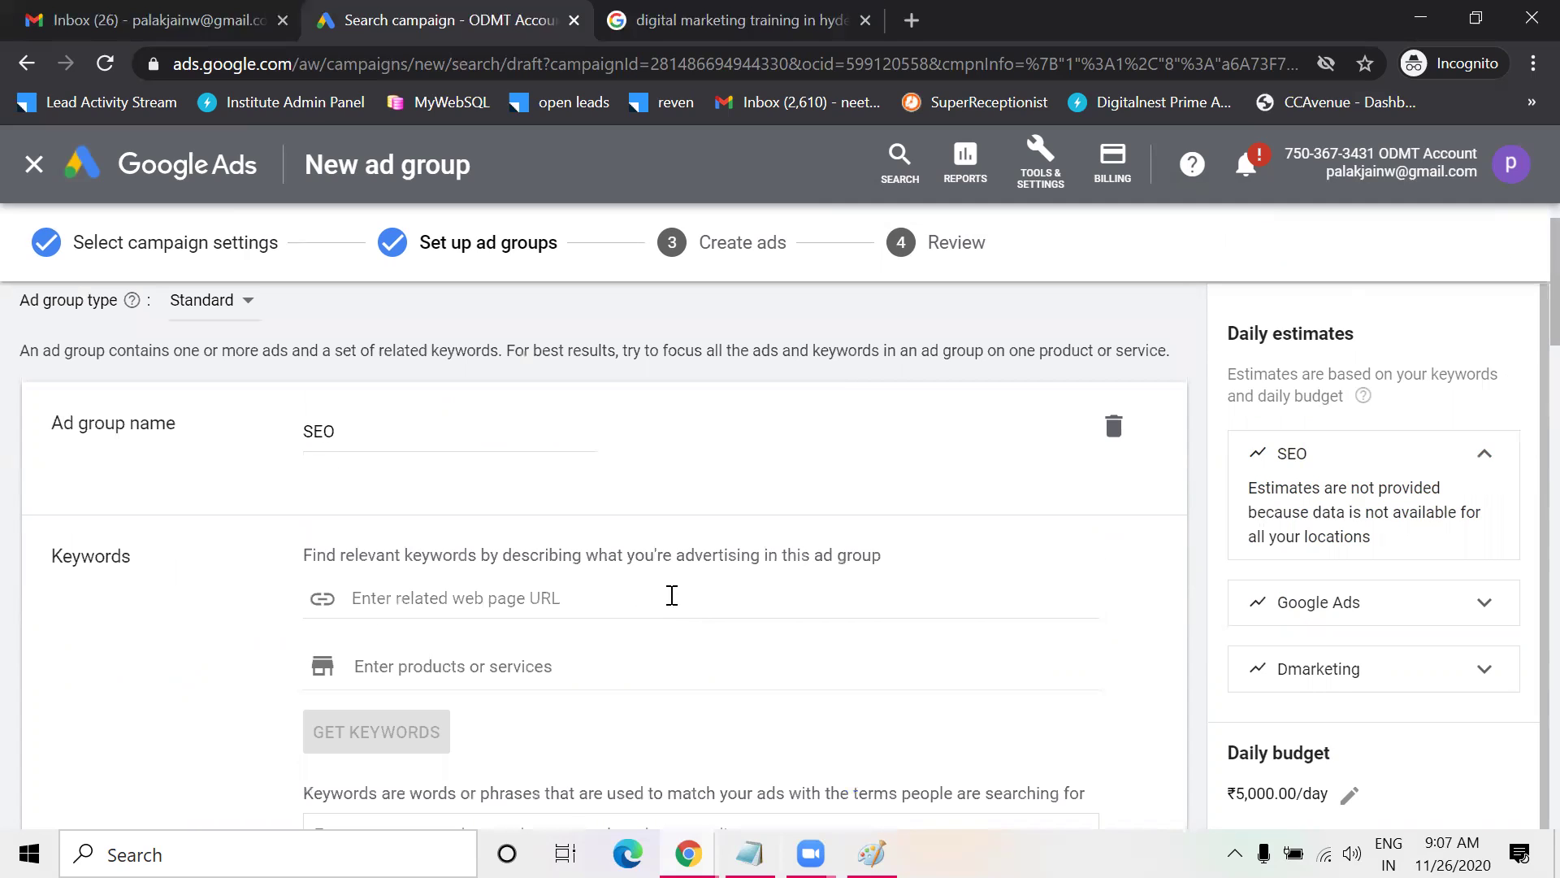
pyautogui.scroll(-2, 673, 597)
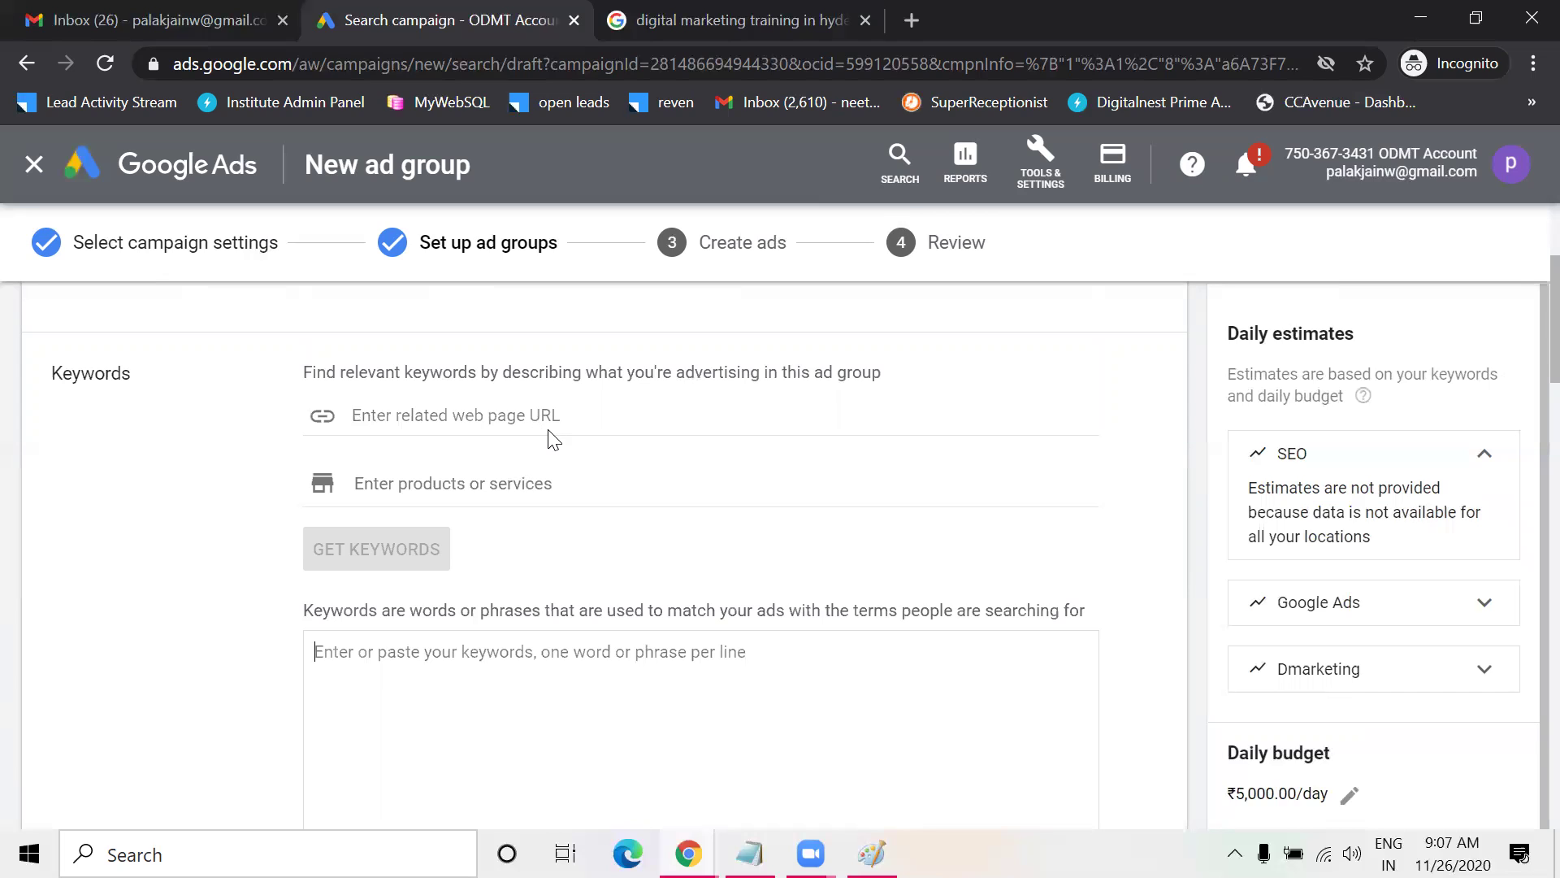
pyautogui.click(474, 489)
pyautogui.write('SEO')
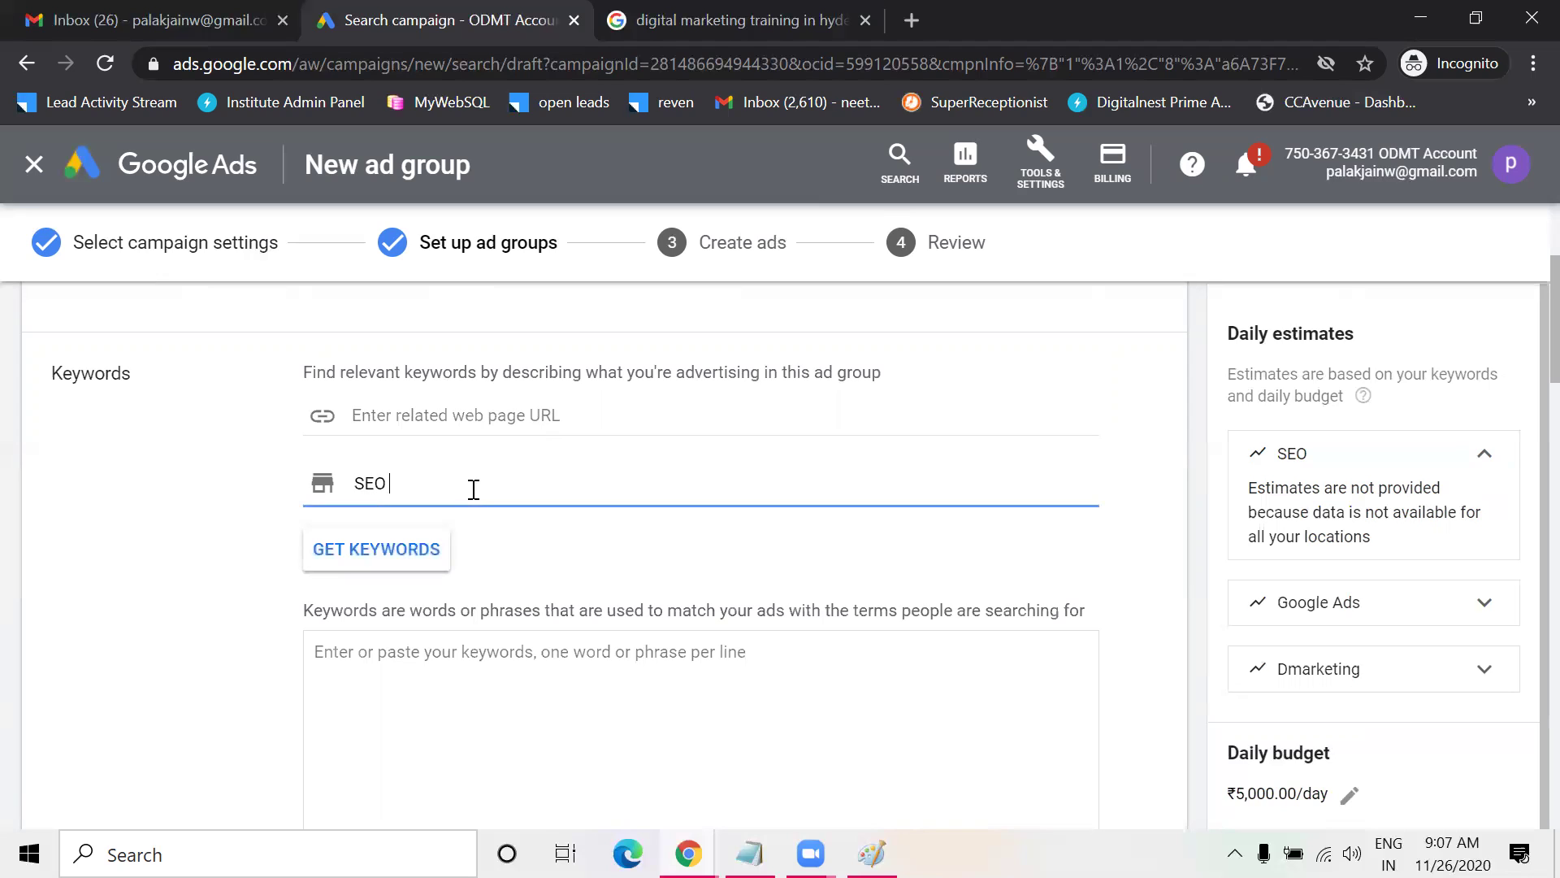
pyautogui.write(' Training in Hyderabad')
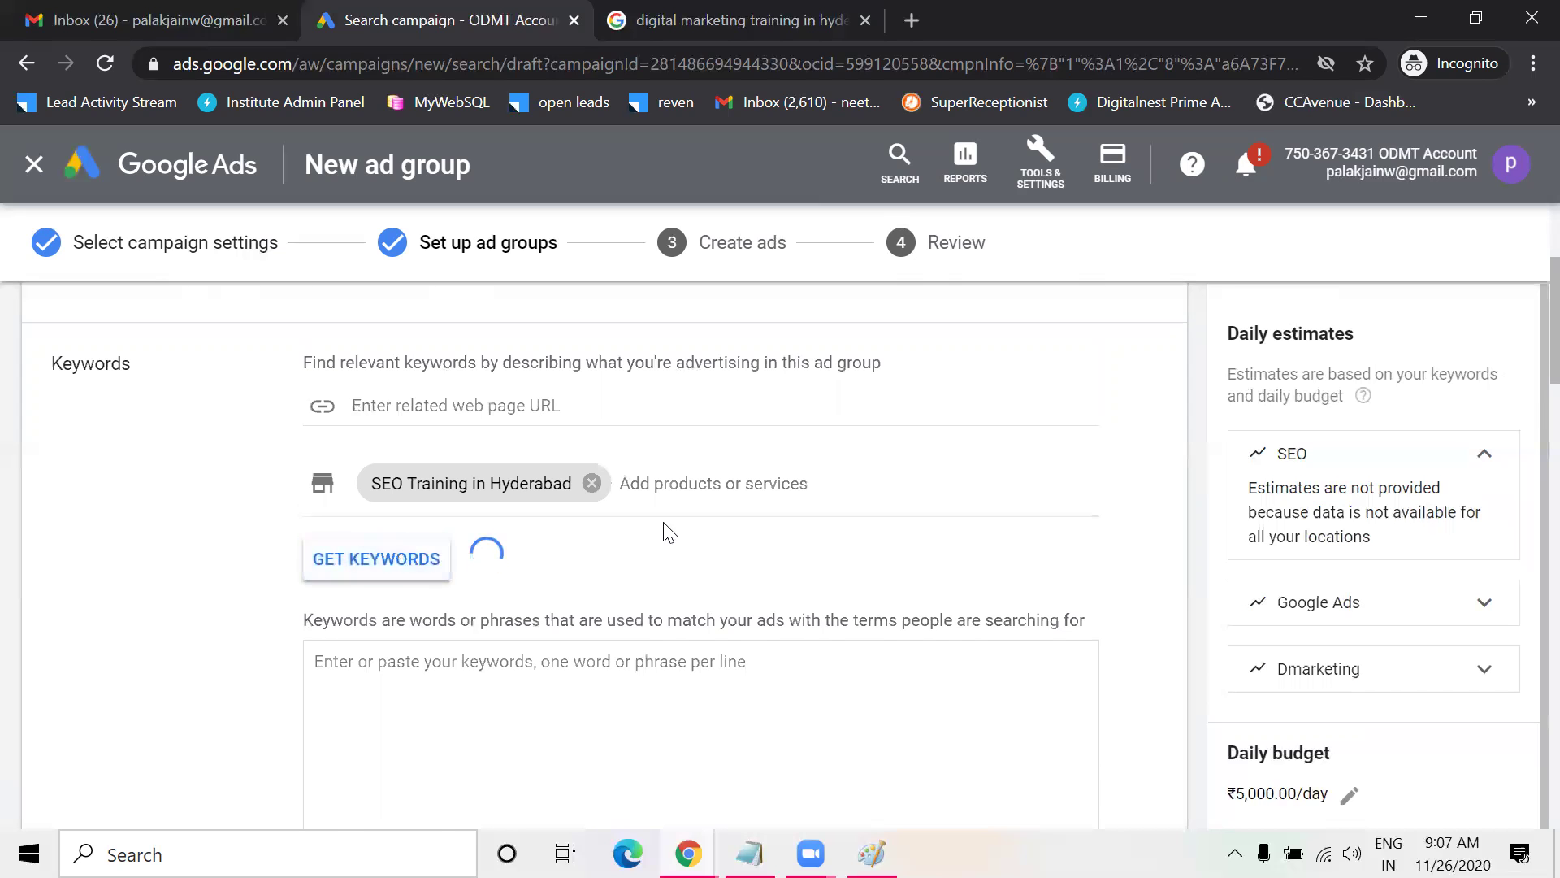
pyautogui.scroll(6, 535, 506)
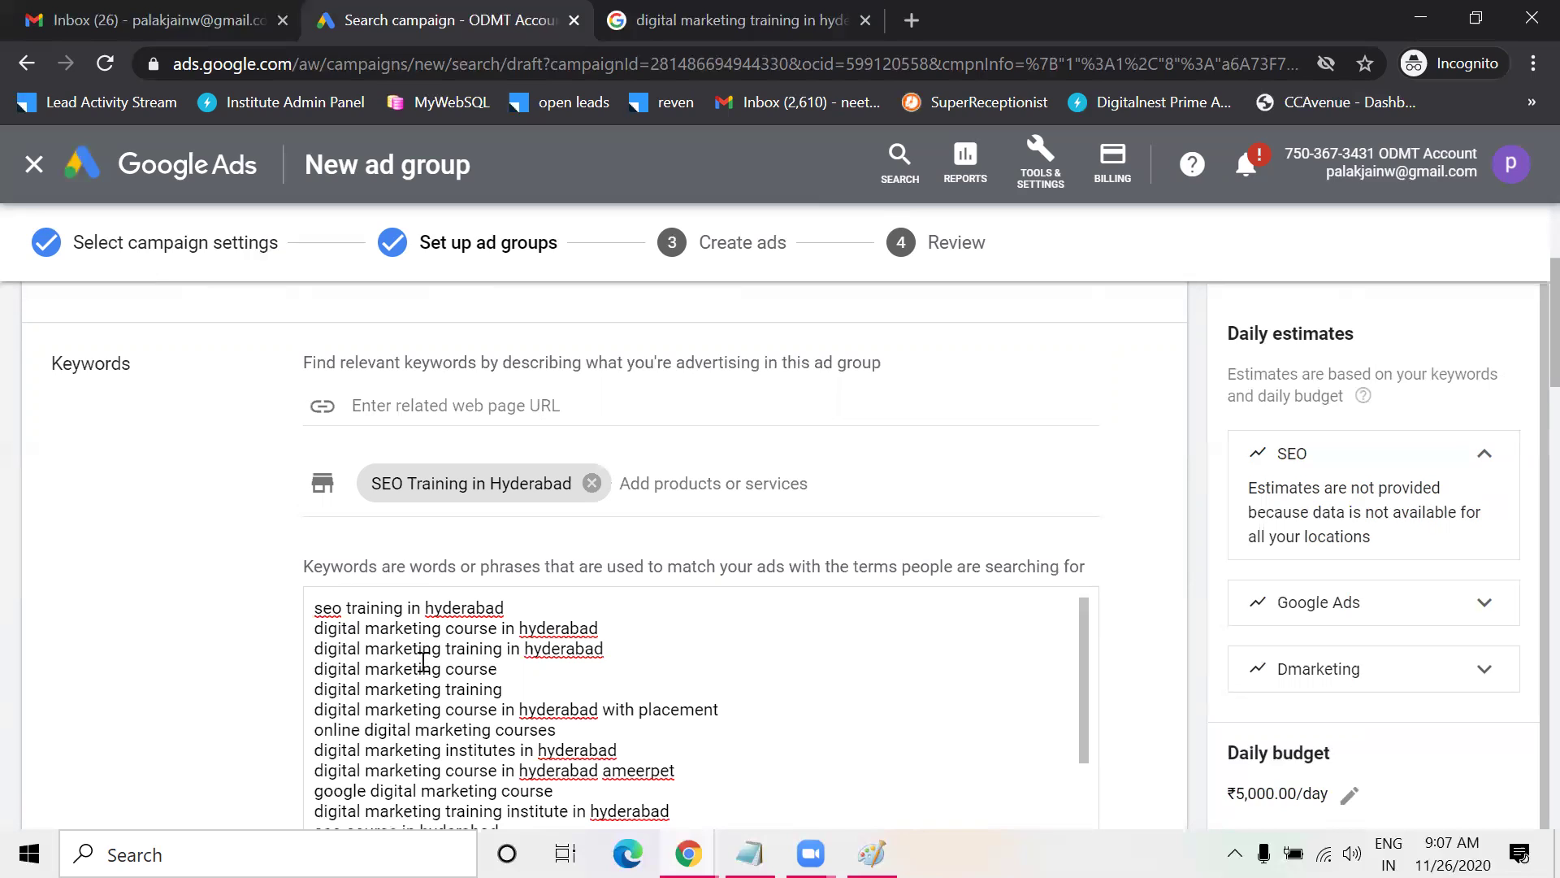
# Remove the product entry from the SEO ad group and delete all of its suggested keywords
pyautogui.click(592, 483)
pyautogui.click(633, 717)
pyautogui.hotkey('ctrl', 'a')
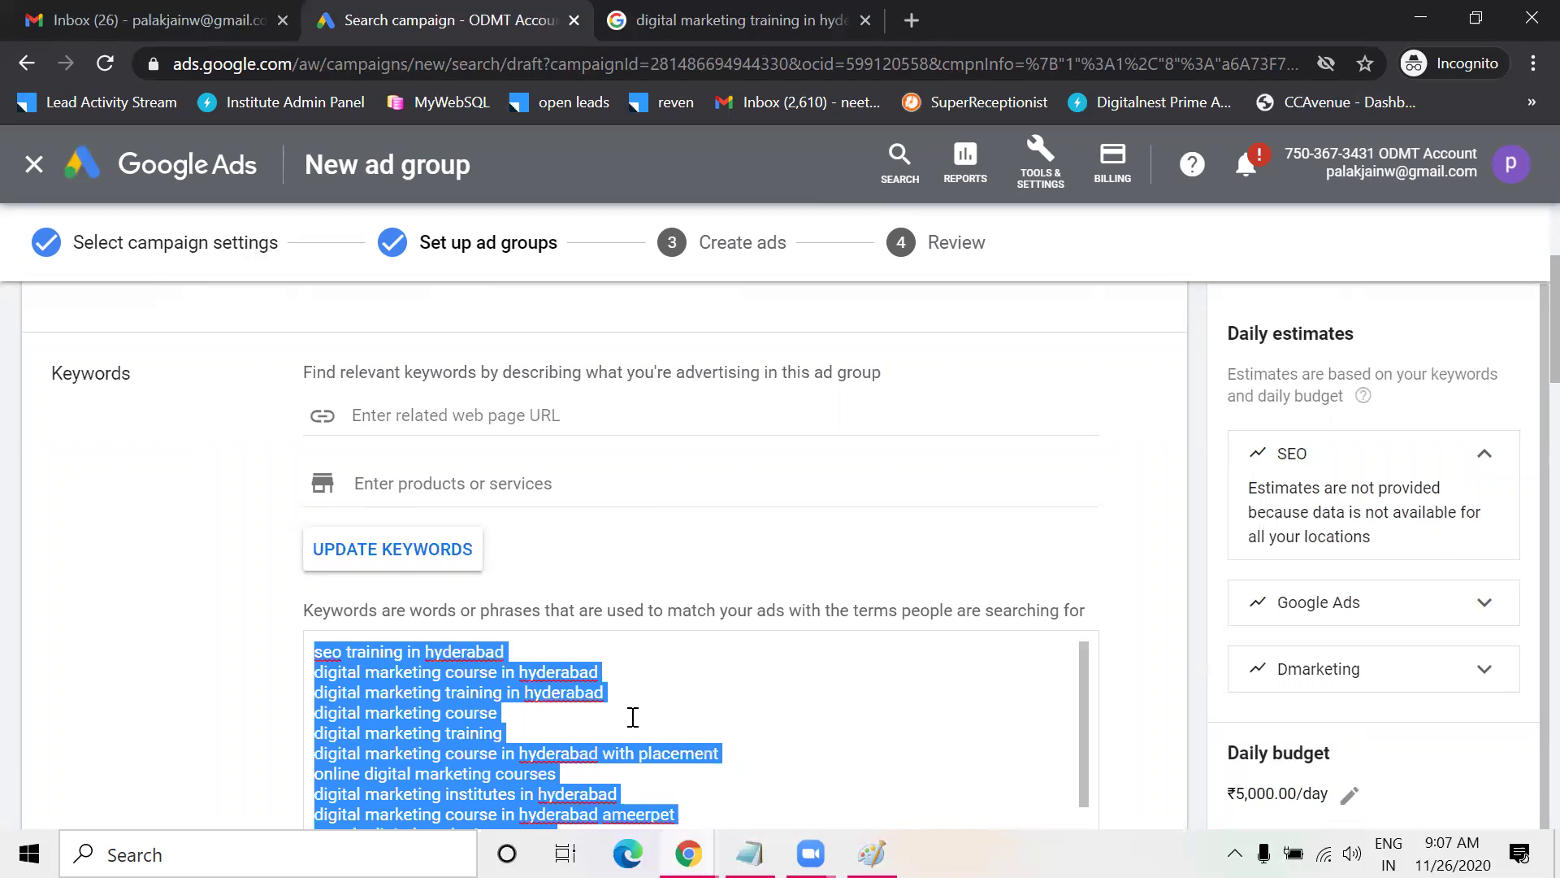
pyautogui.press('BackSpace')
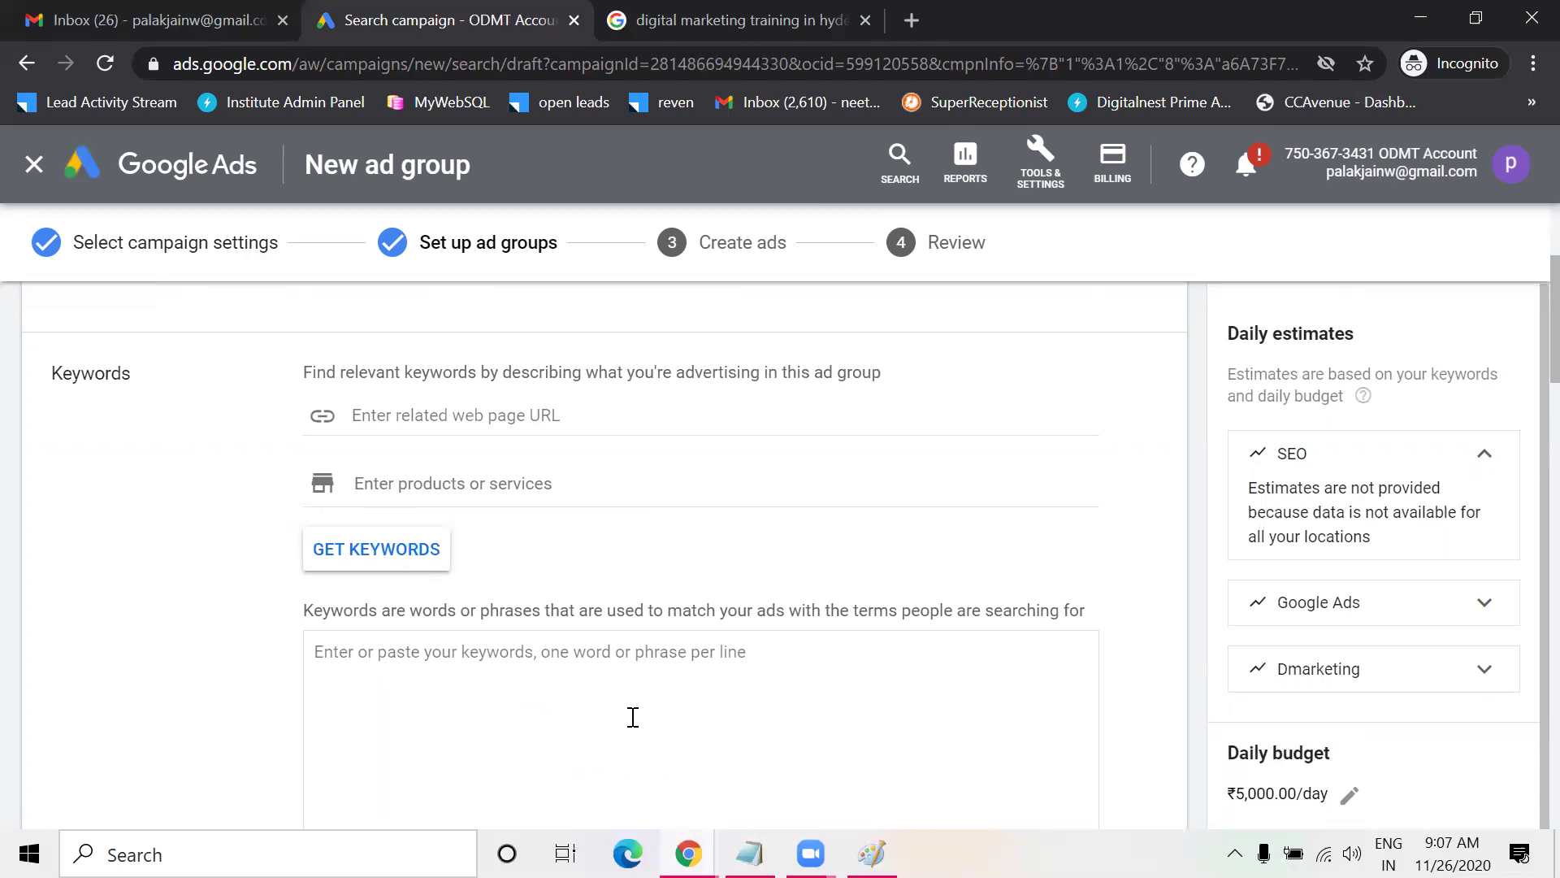
# Enter the phrase-match keywords "SEO Training in hyderabad" and "SEO Classes in Hyderabad" for the SEO ad group
pyautogui.write('SEO Trainin')
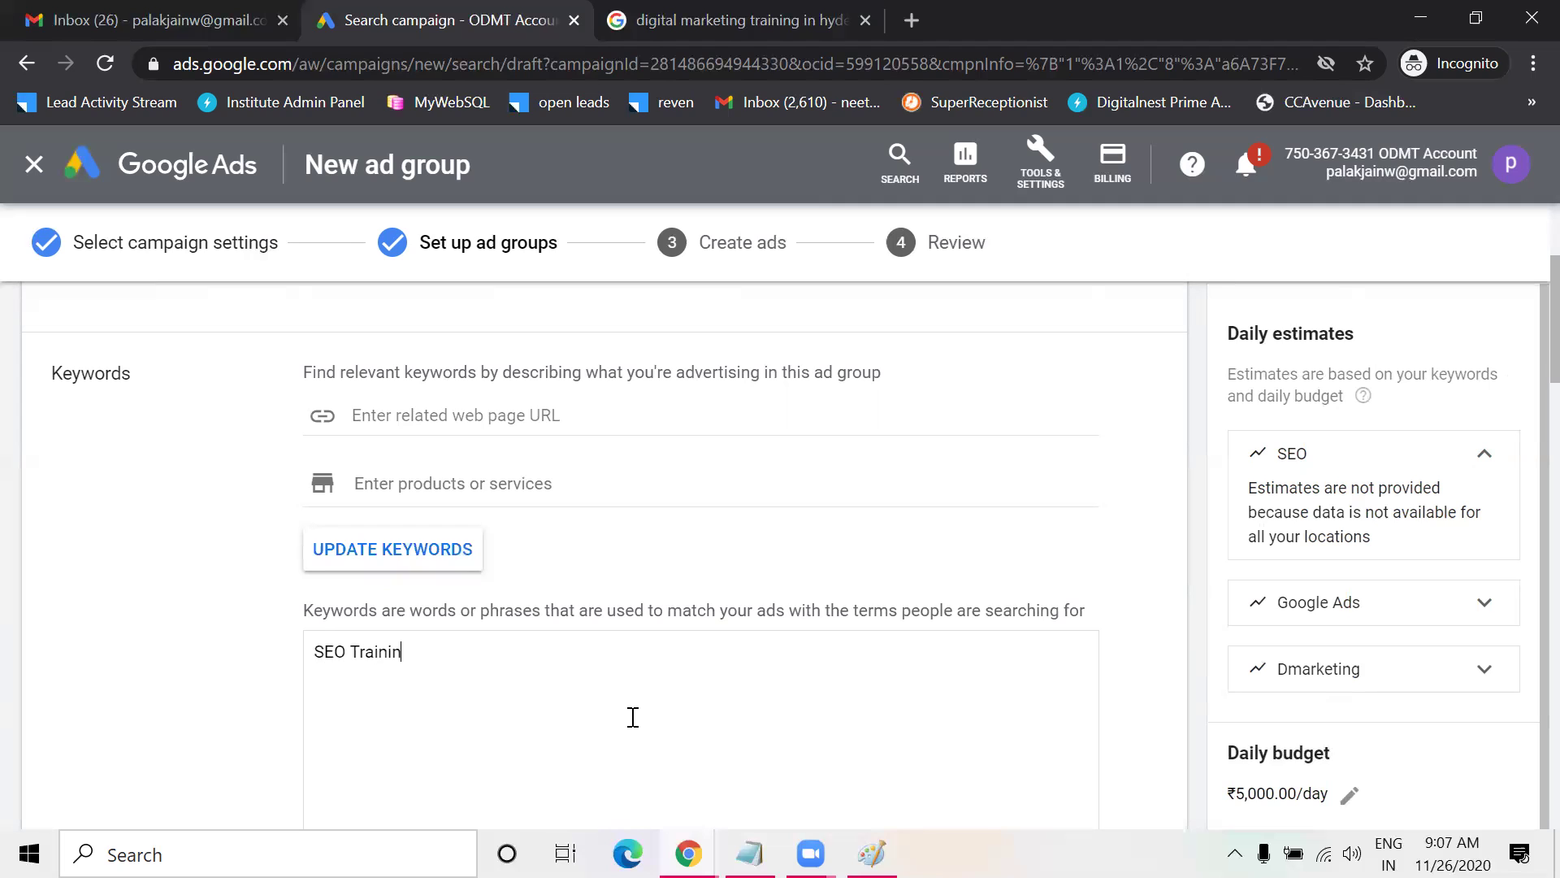
pyautogui.write('g in hyderabad')
pyautogui.press('Return')
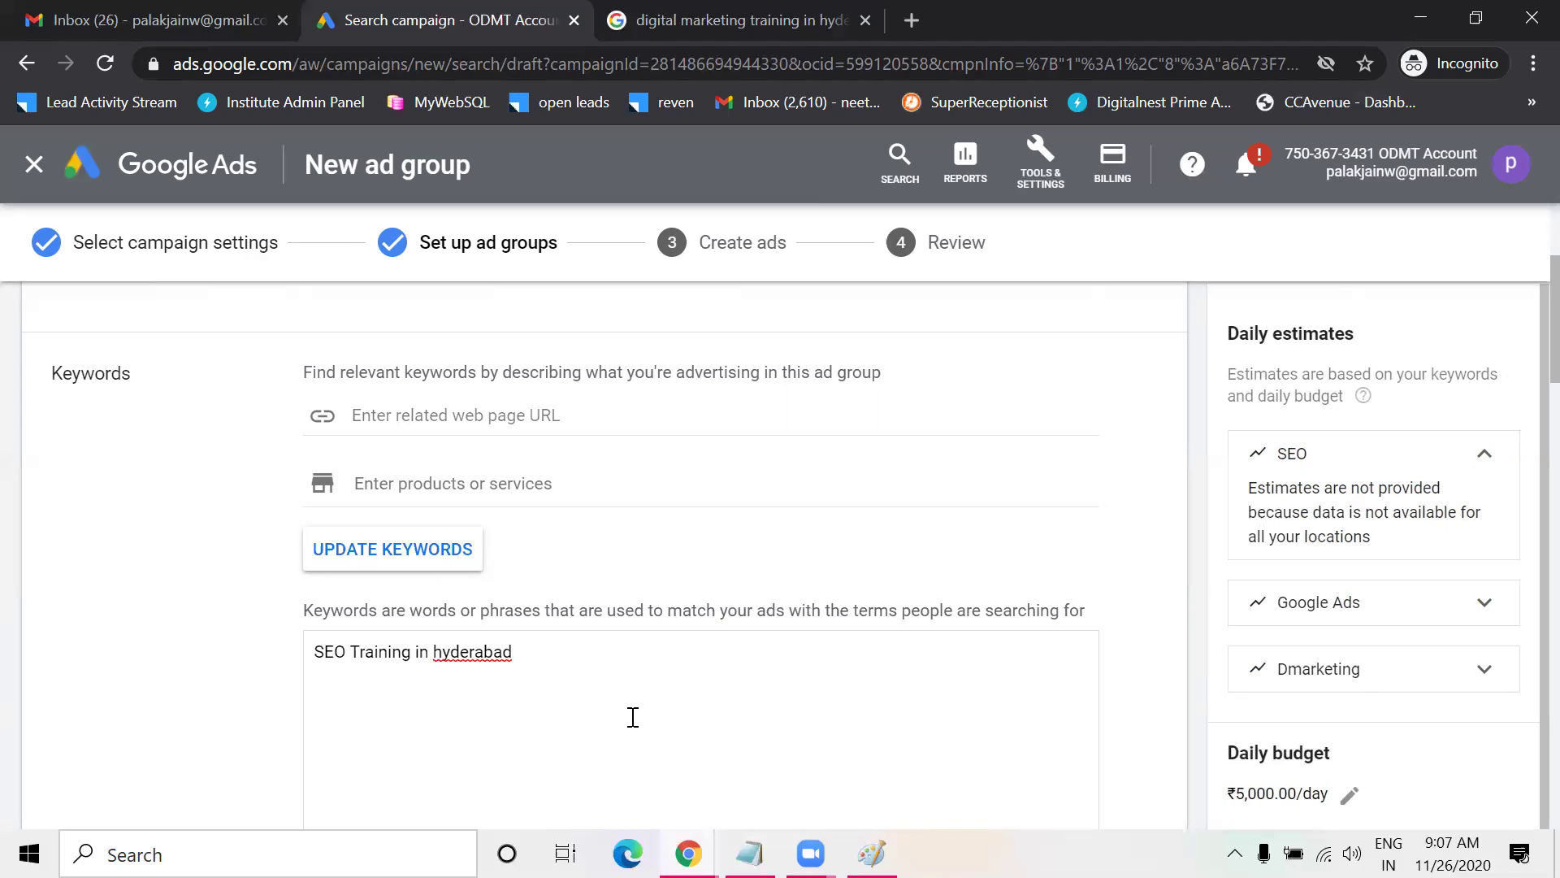
pyautogui.click(314, 652)
pyautogui.write('"')
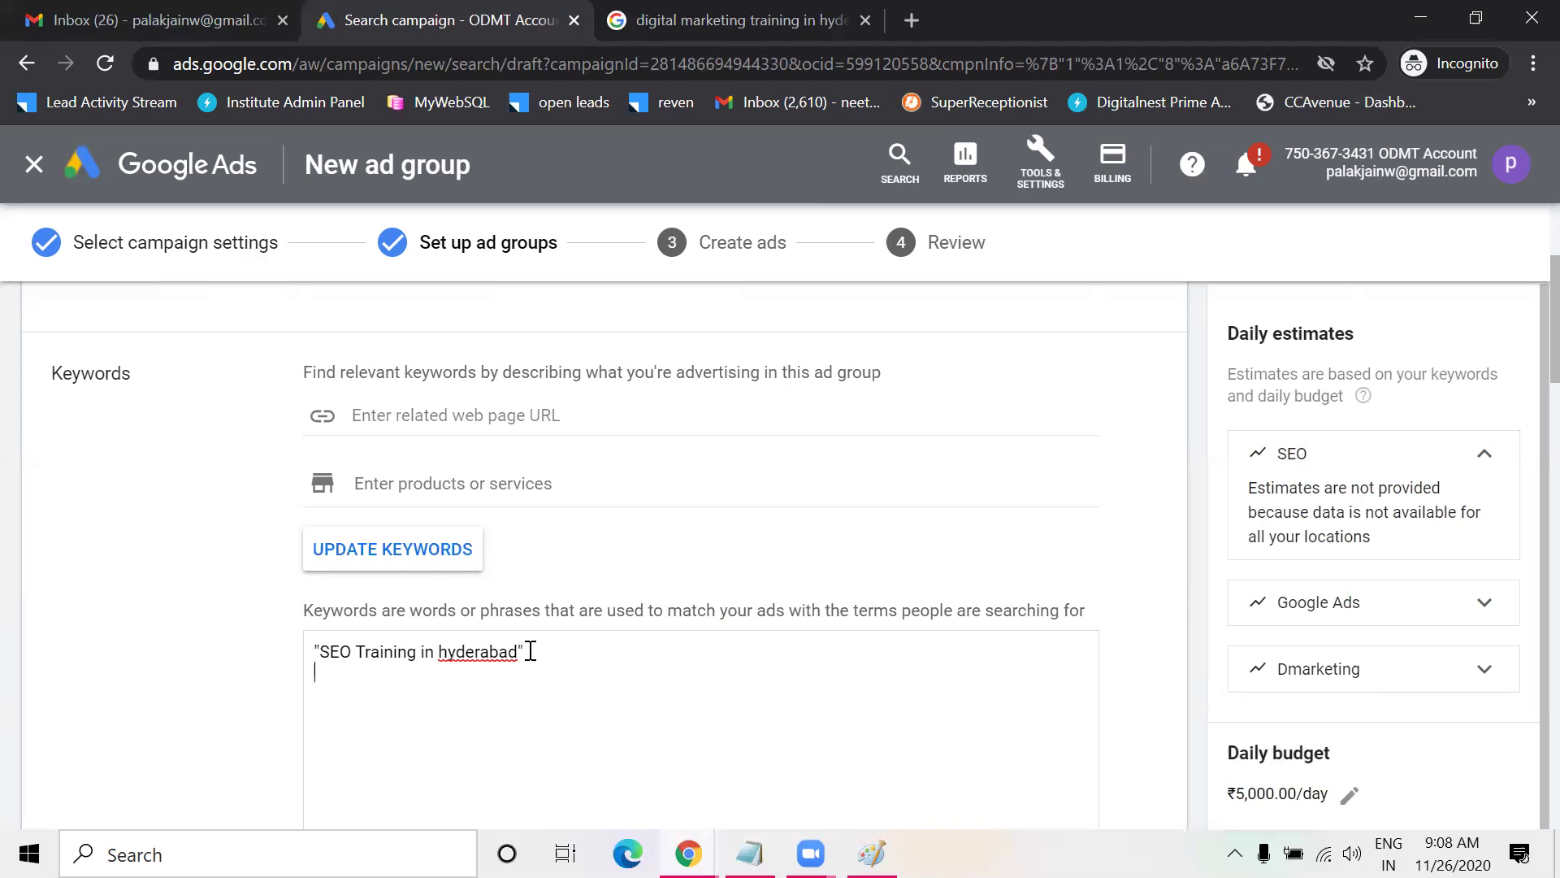
pyautogui.write('SEO Classes in Hyderabad')
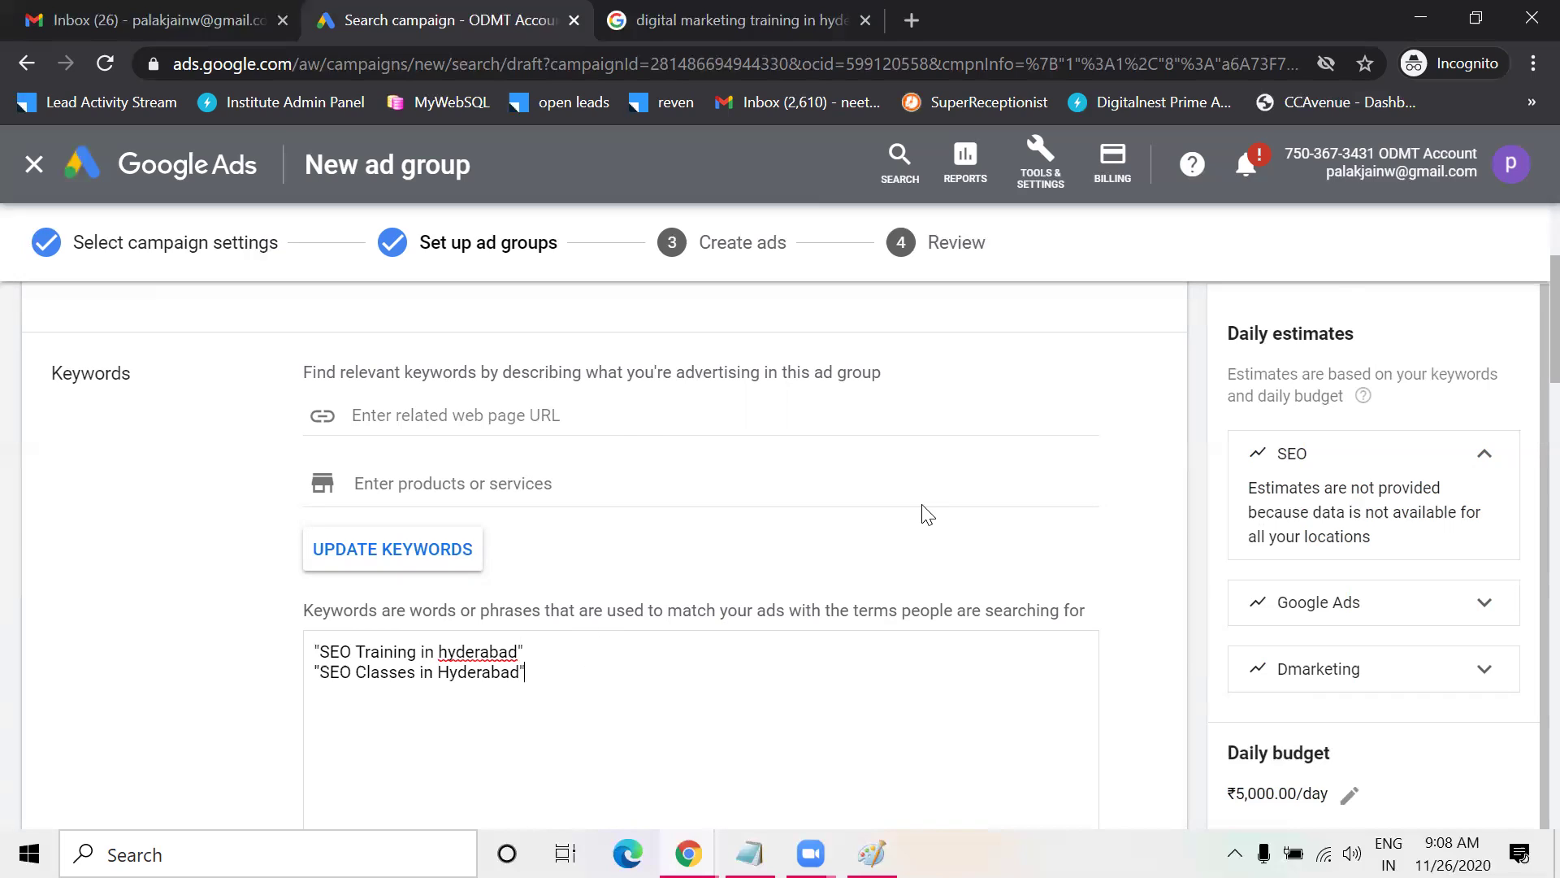
# Enter the phrase-match keyword "Google ads classes in Hyderabad" for the Google Ads ad group
pyautogui.scroll(-5, 921, 504)
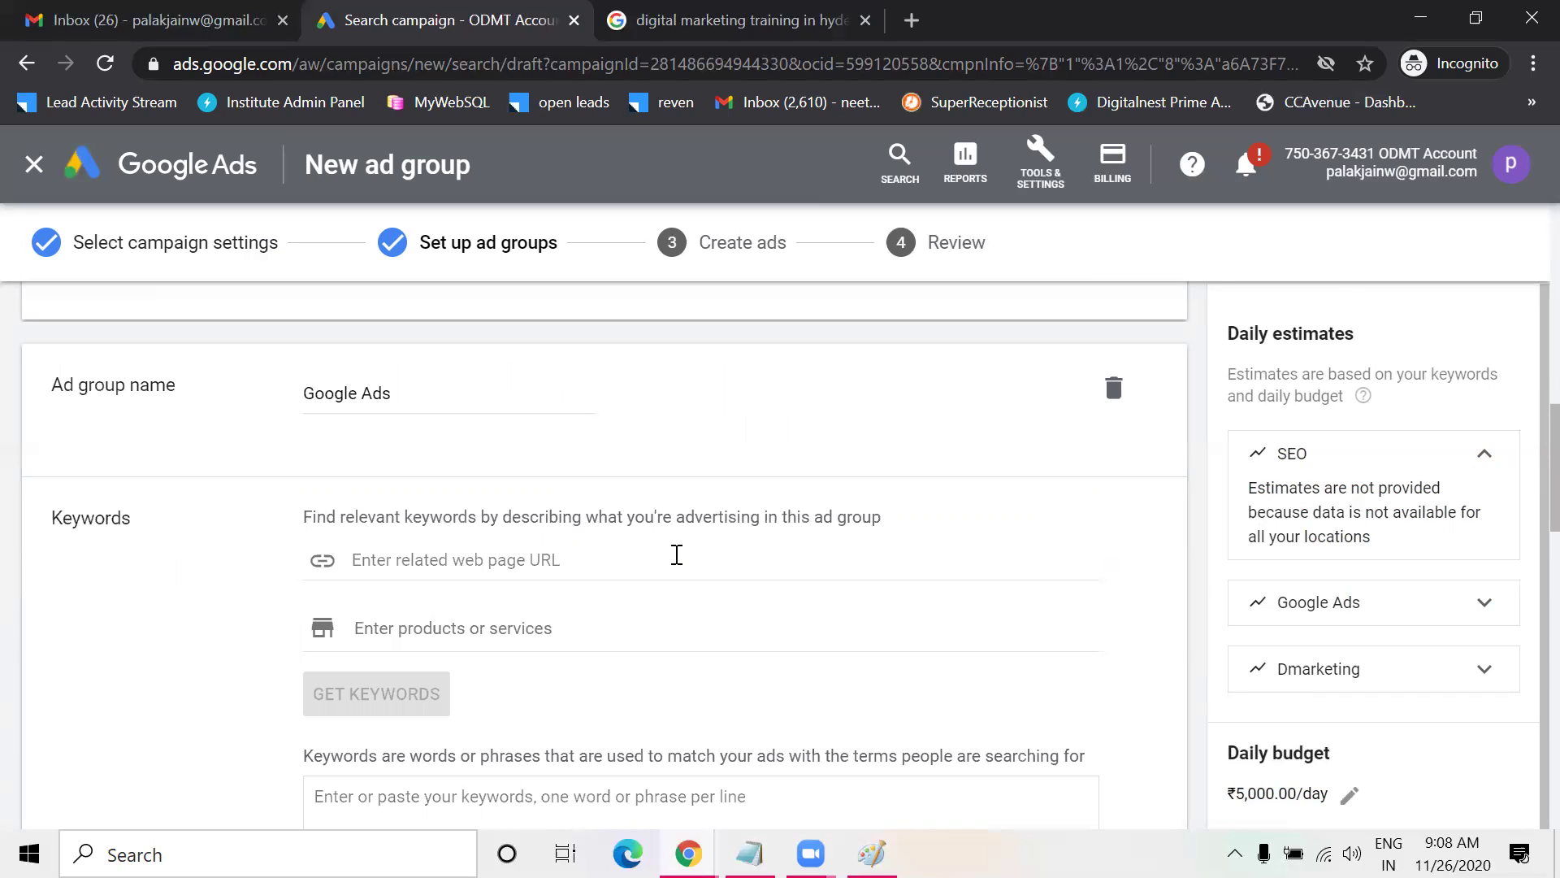
pyautogui.scroll(-2, 677, 555)
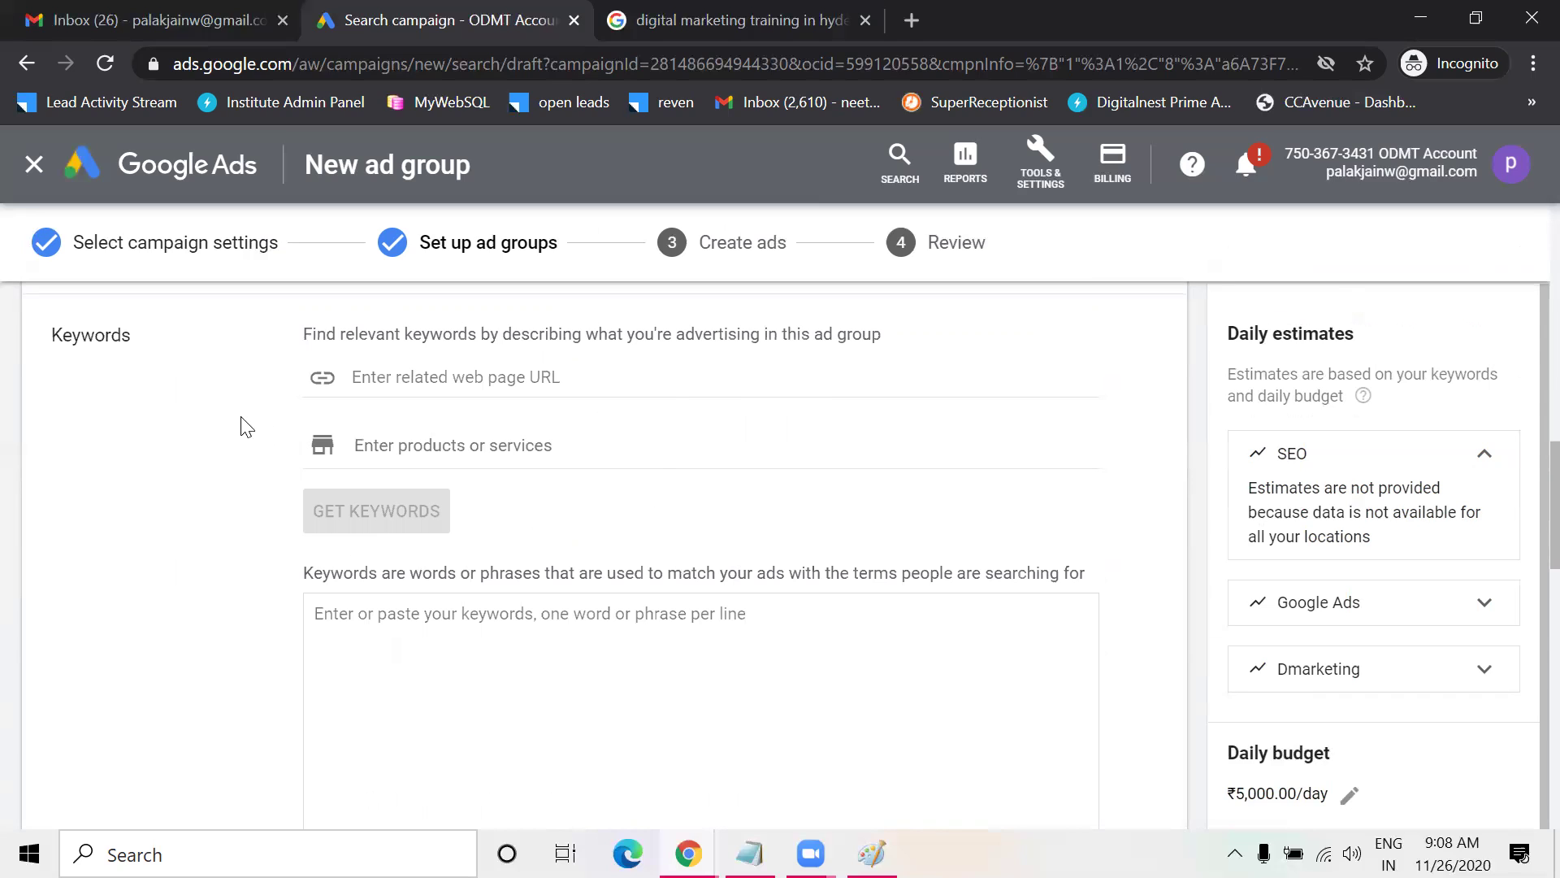
pyautogui.click(415, 629)
pyautogui.write('Google ad')
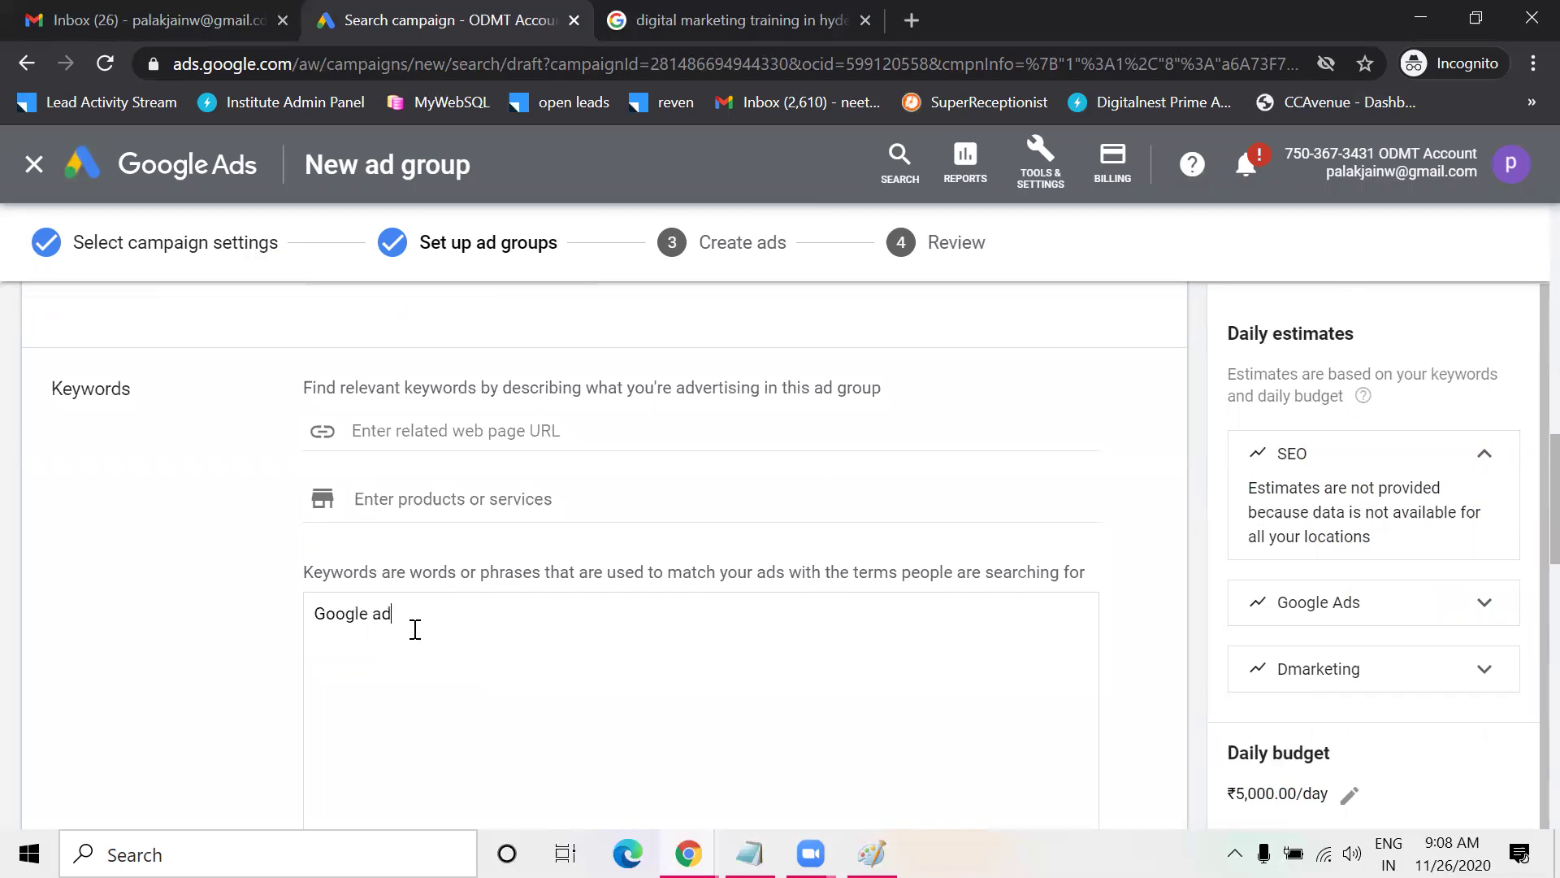
pyautogui.write('s classes in Hyderabad')
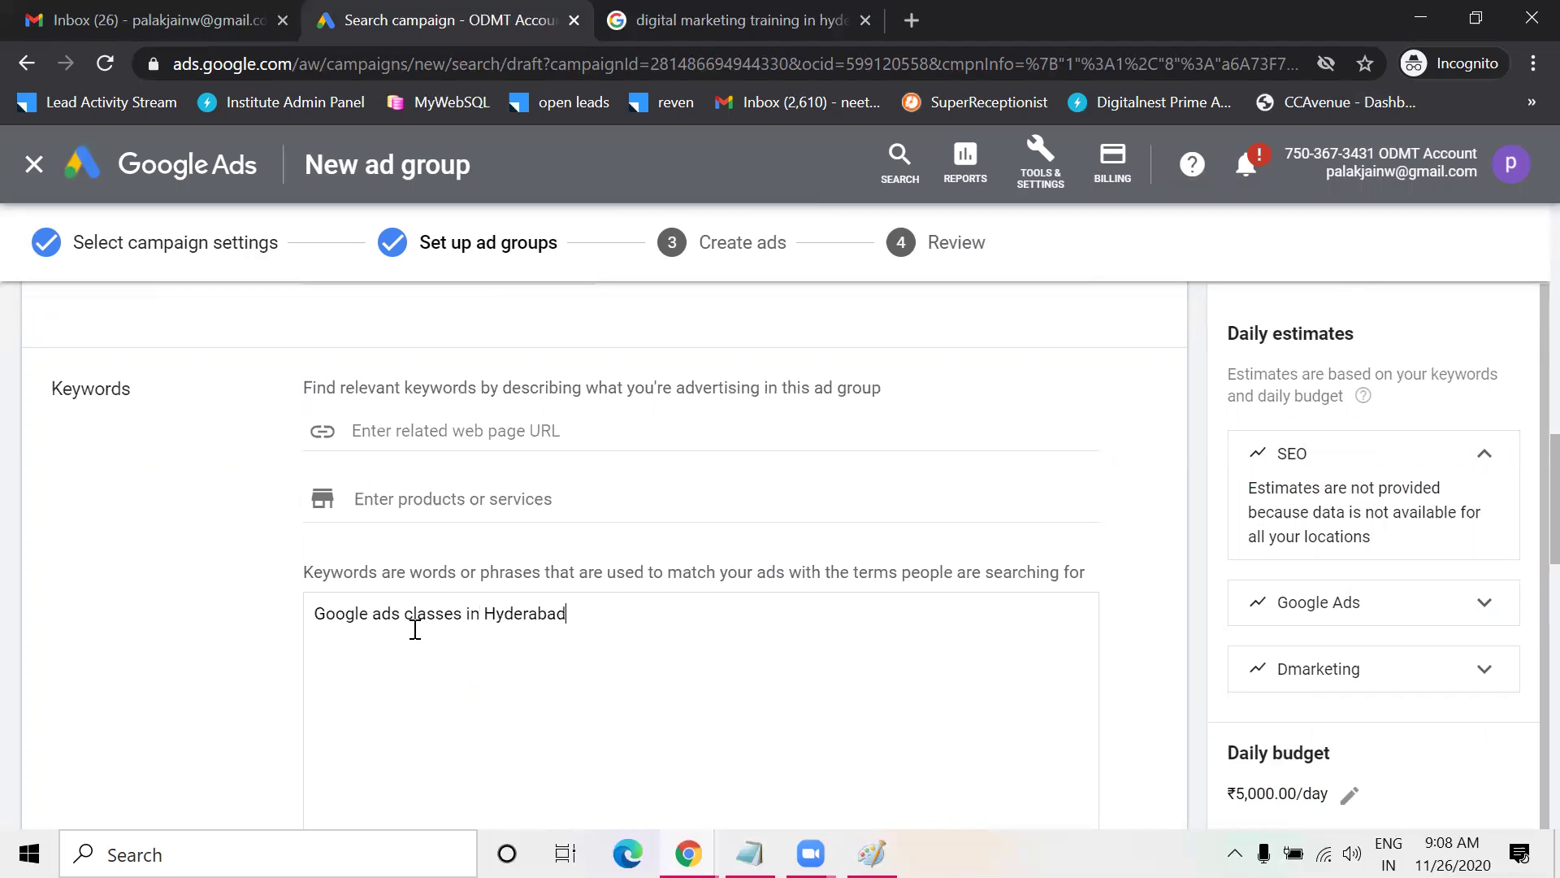
pyautogui.click(320, 614)
pyautogui.write('"')
# Enter the phrase-match keyword "Digital Marketing course in Hyderabad" for the Dmarketing ad group
pyautogui.scroll(-10, 646, 564)
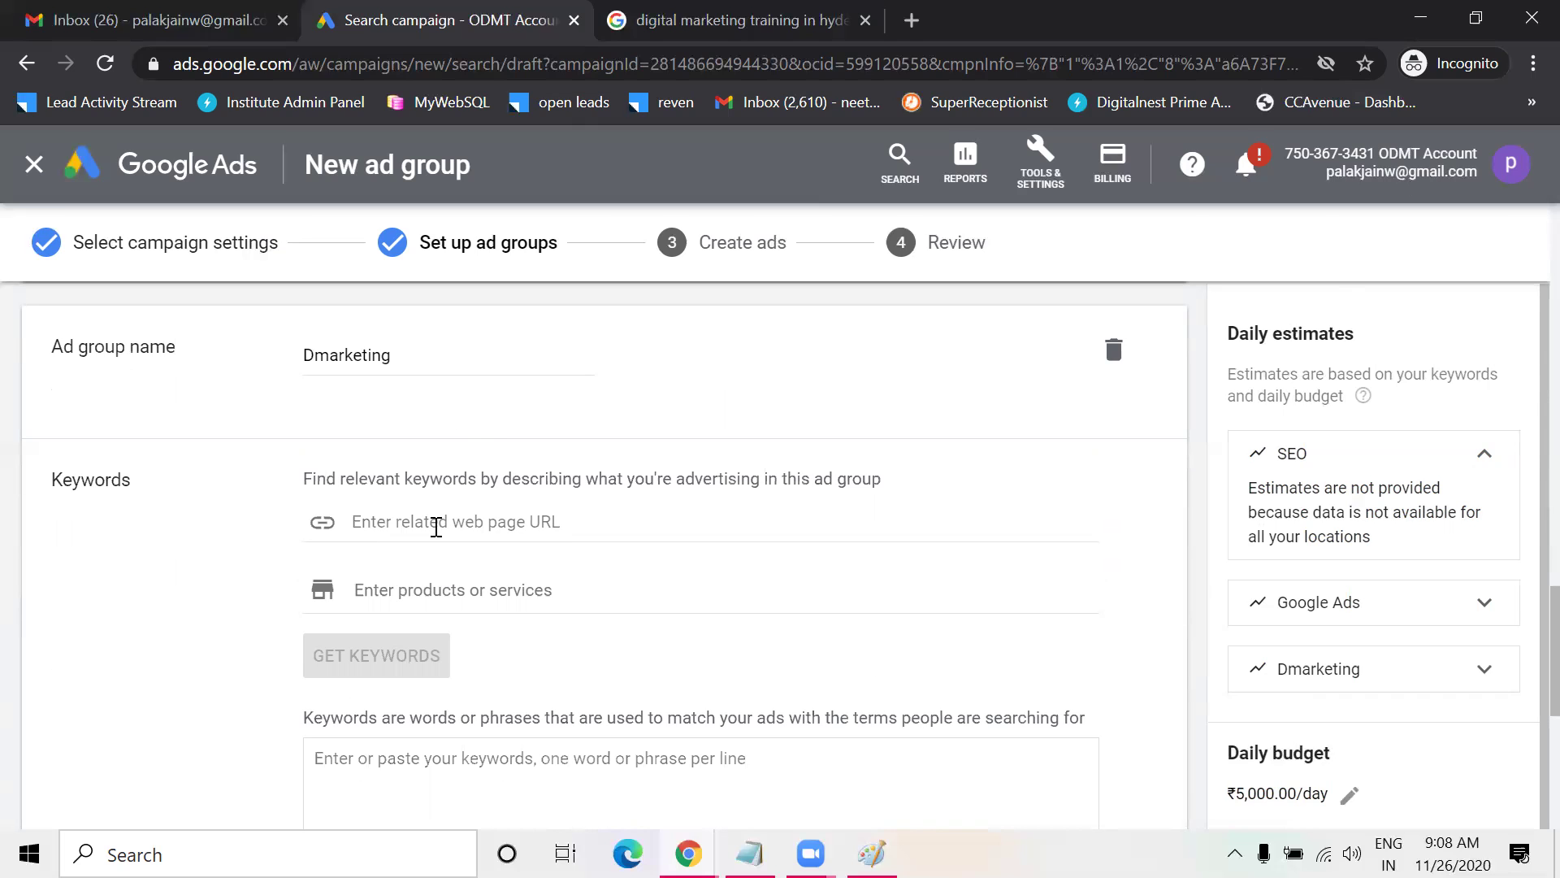
pyautogui.click(404, 754)
pyautogui.write('"Digital Marketing course in Hyderabad"')
# Check the account structure in the Notepad notes, return to Google Ads, and save the three ad groups to continue to ad creation
pyautogui.scroll(-4, 537, 634)
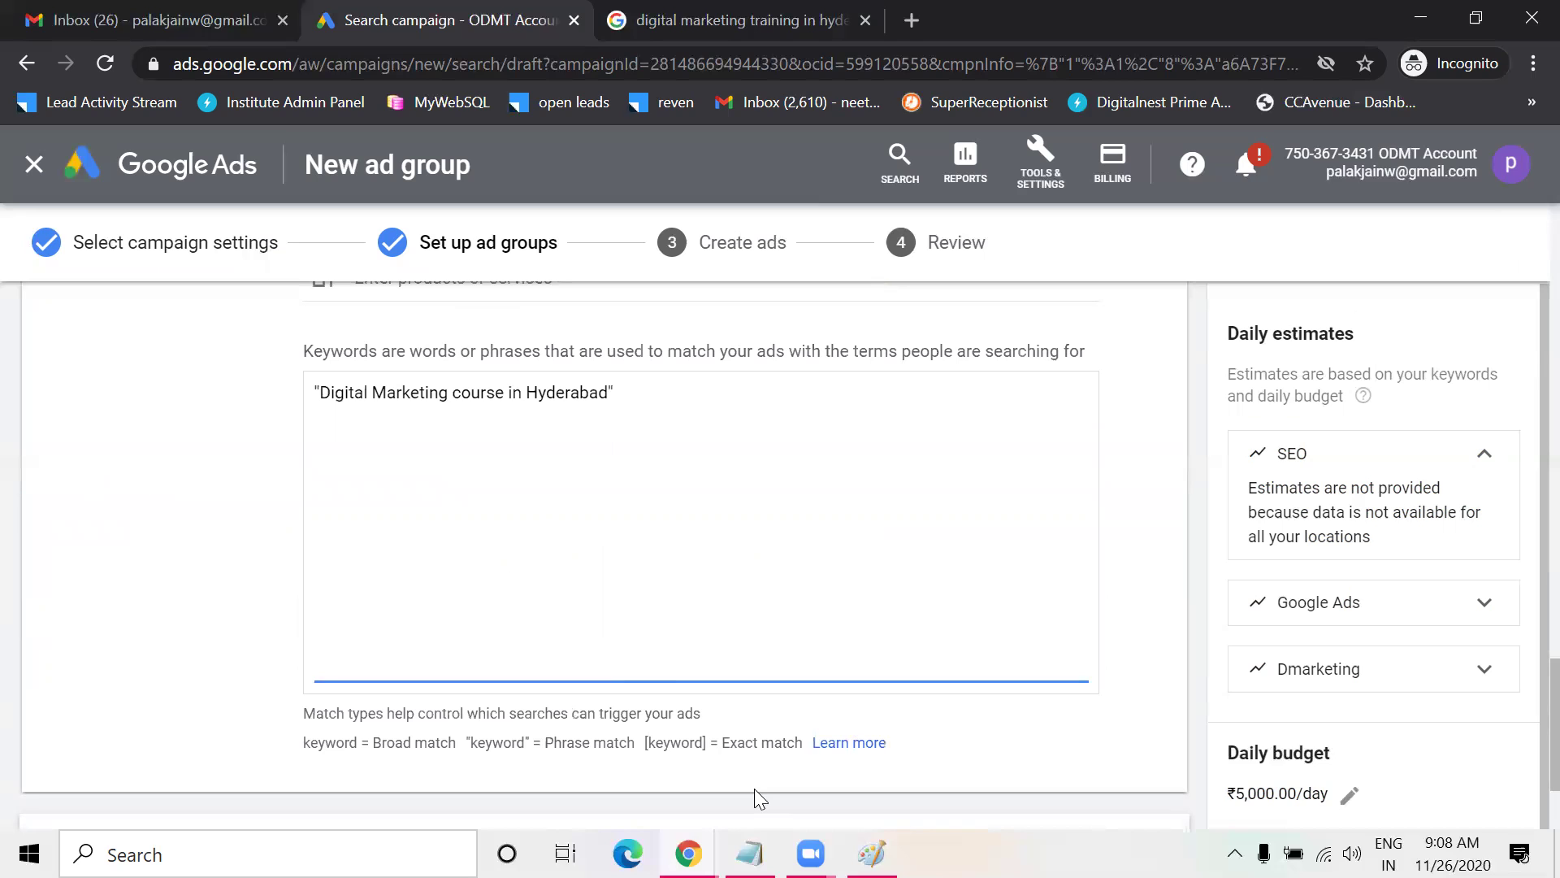
pyautogui.click(749, 853)
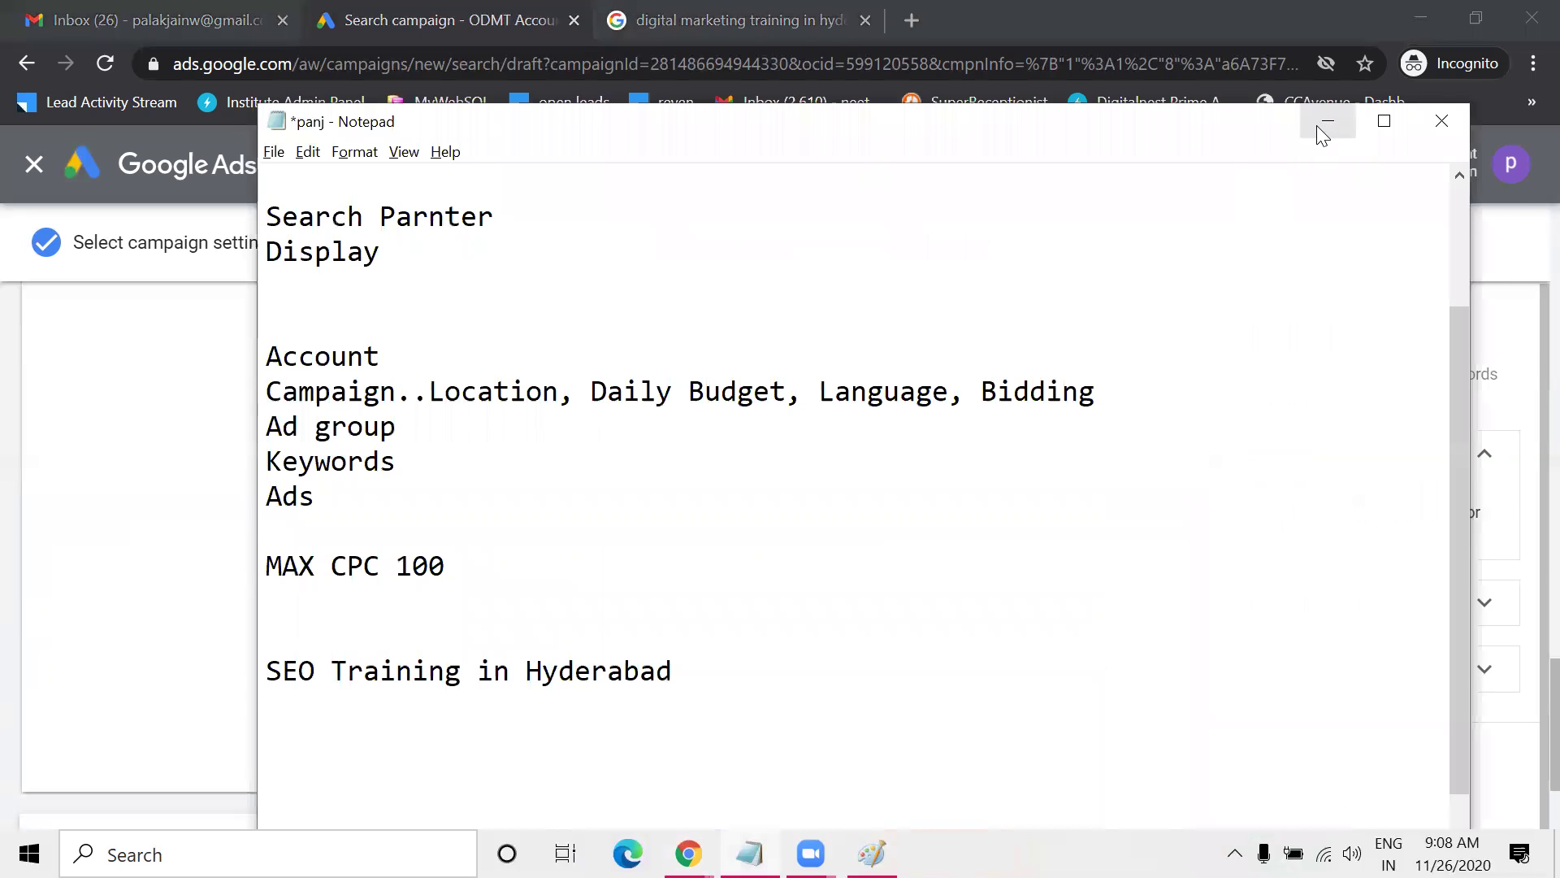
pyautogui.click(1318, 126)
pyautogui.scroll(-2, 809, 486)
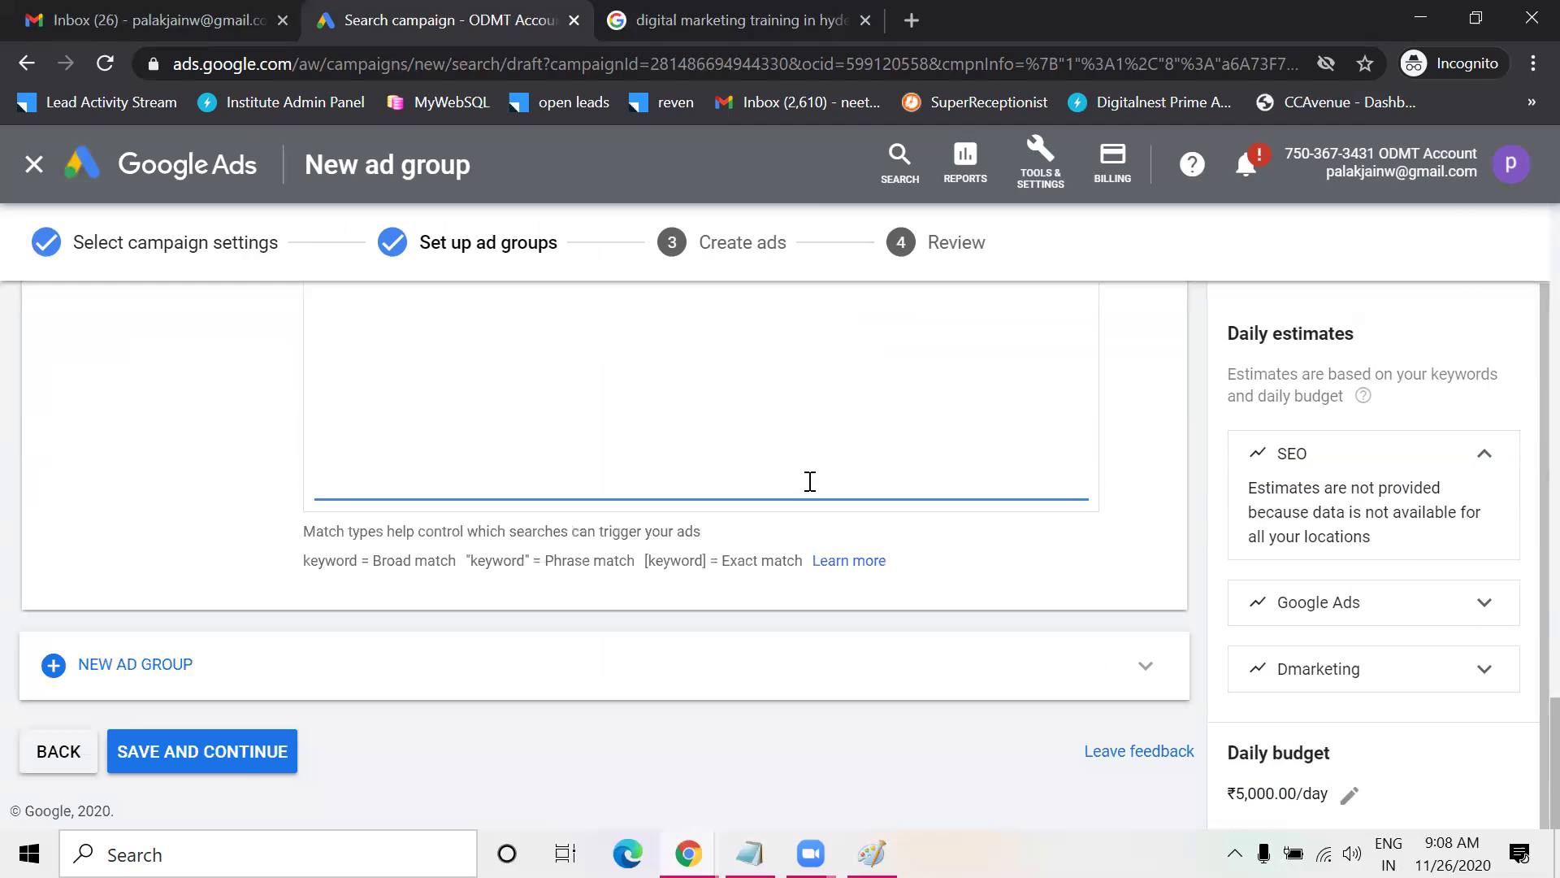
pyautogui.click(235, 759)
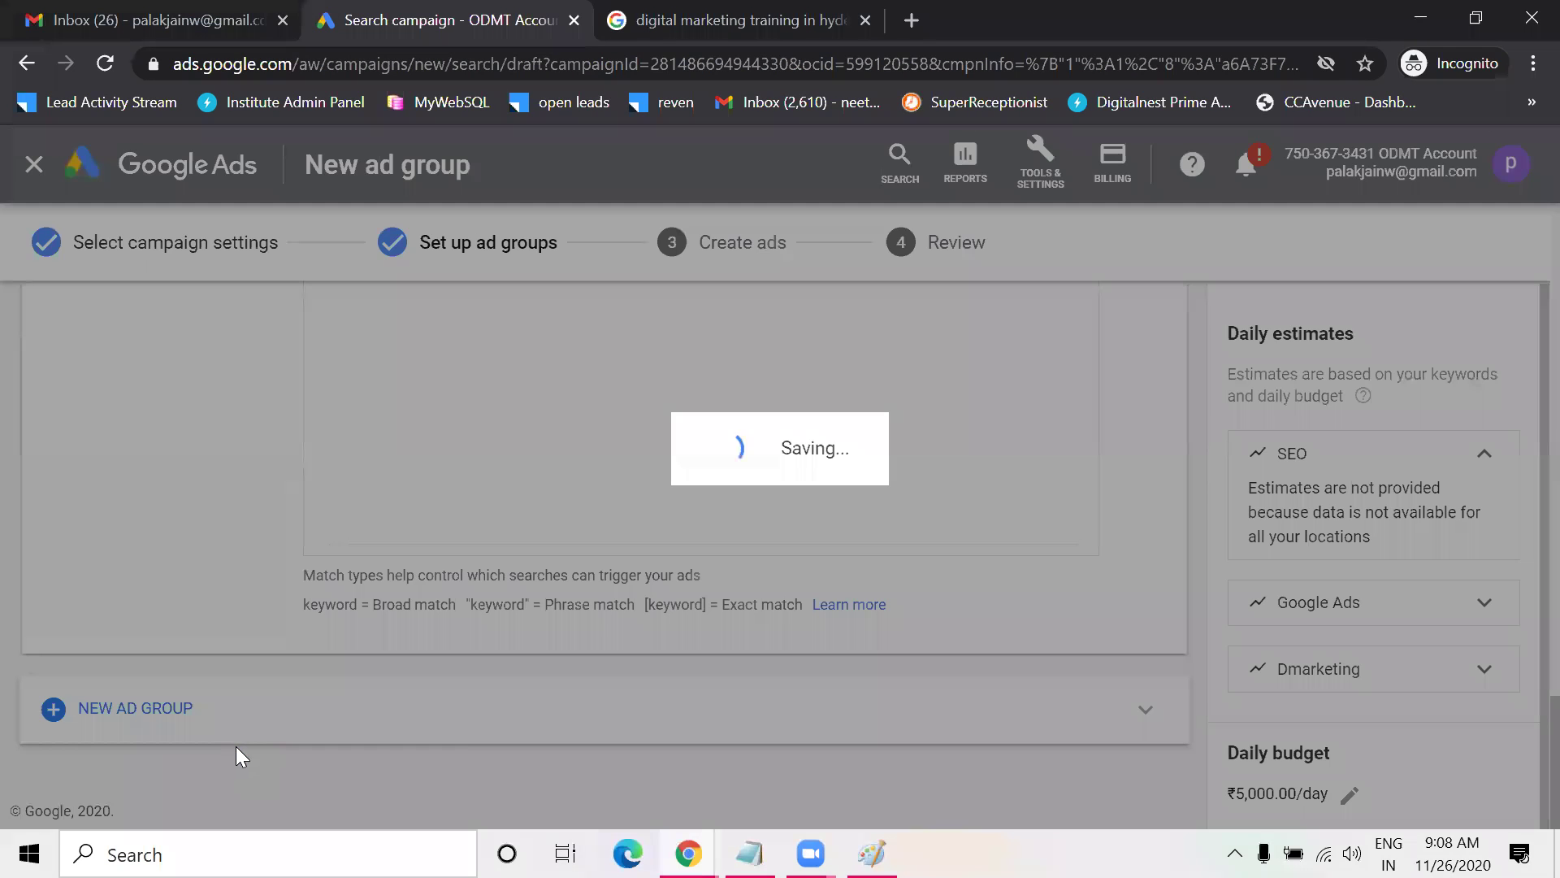
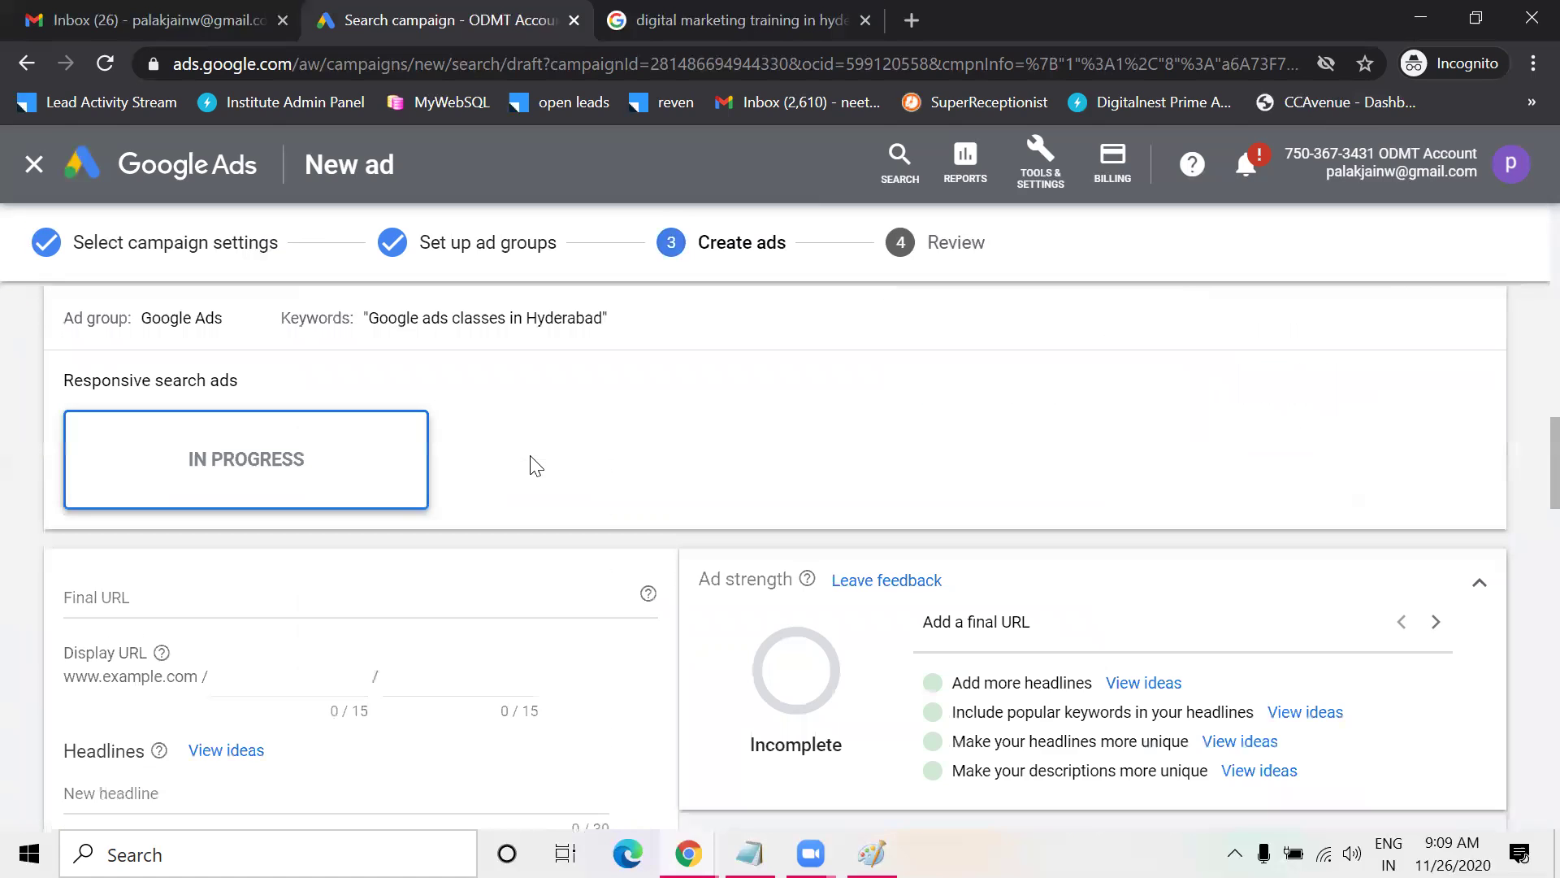
# Look through the responsive search ad forms of the SEO, Google Ads and Dmarketing ad groups
pyautogui.scroll(2, 535, 465)
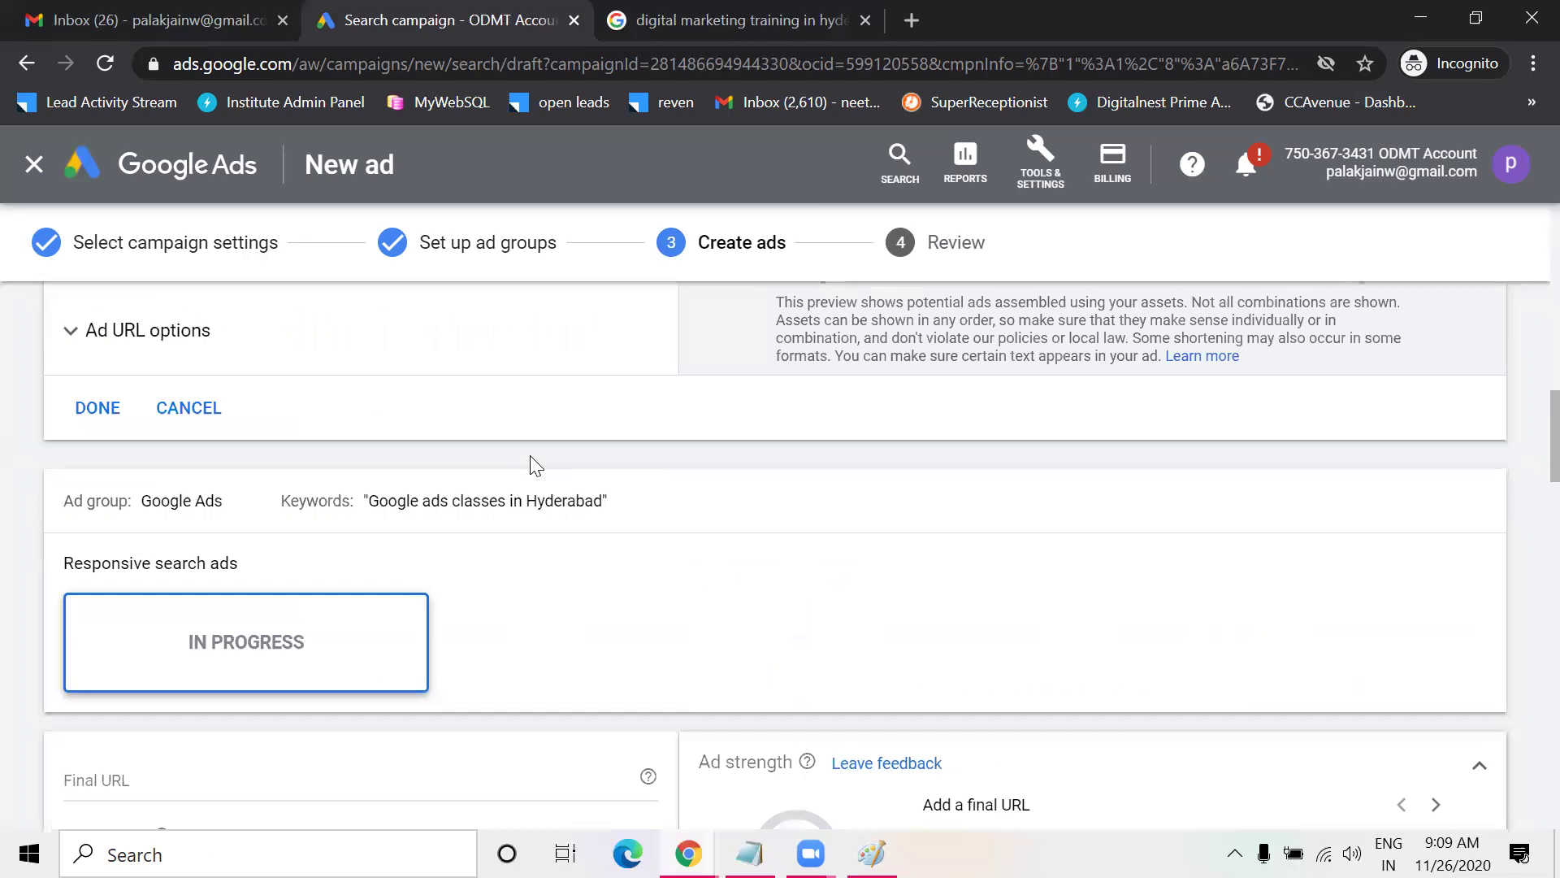
pyautogui.scroll(-5, 536, 464)
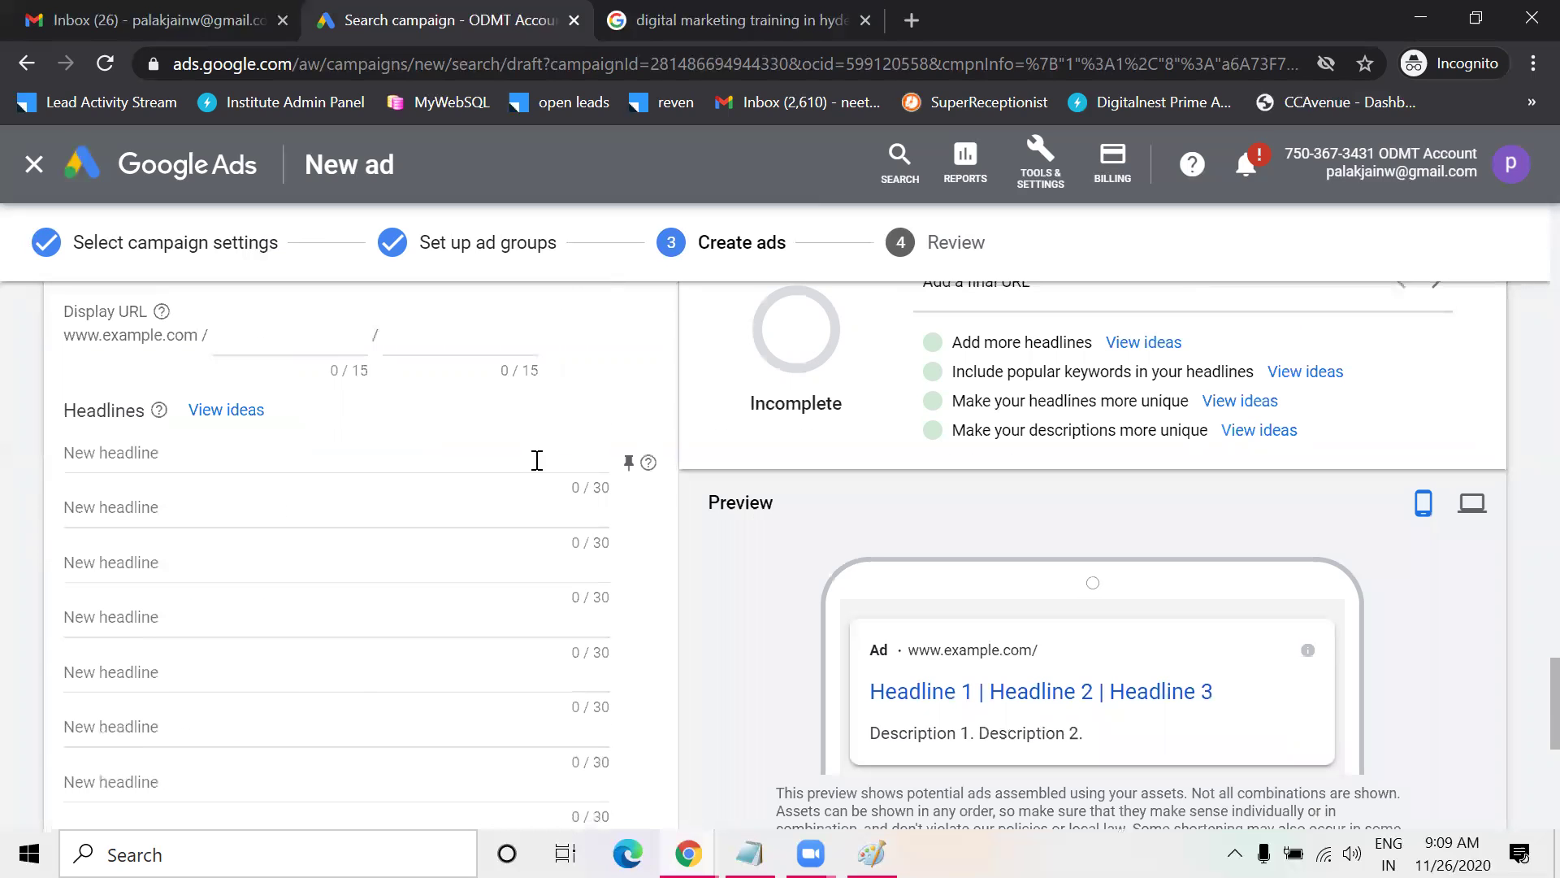
pyautogui.scroll(-5, 536, 460)
pyautogui.scroll(5, 538, 463)
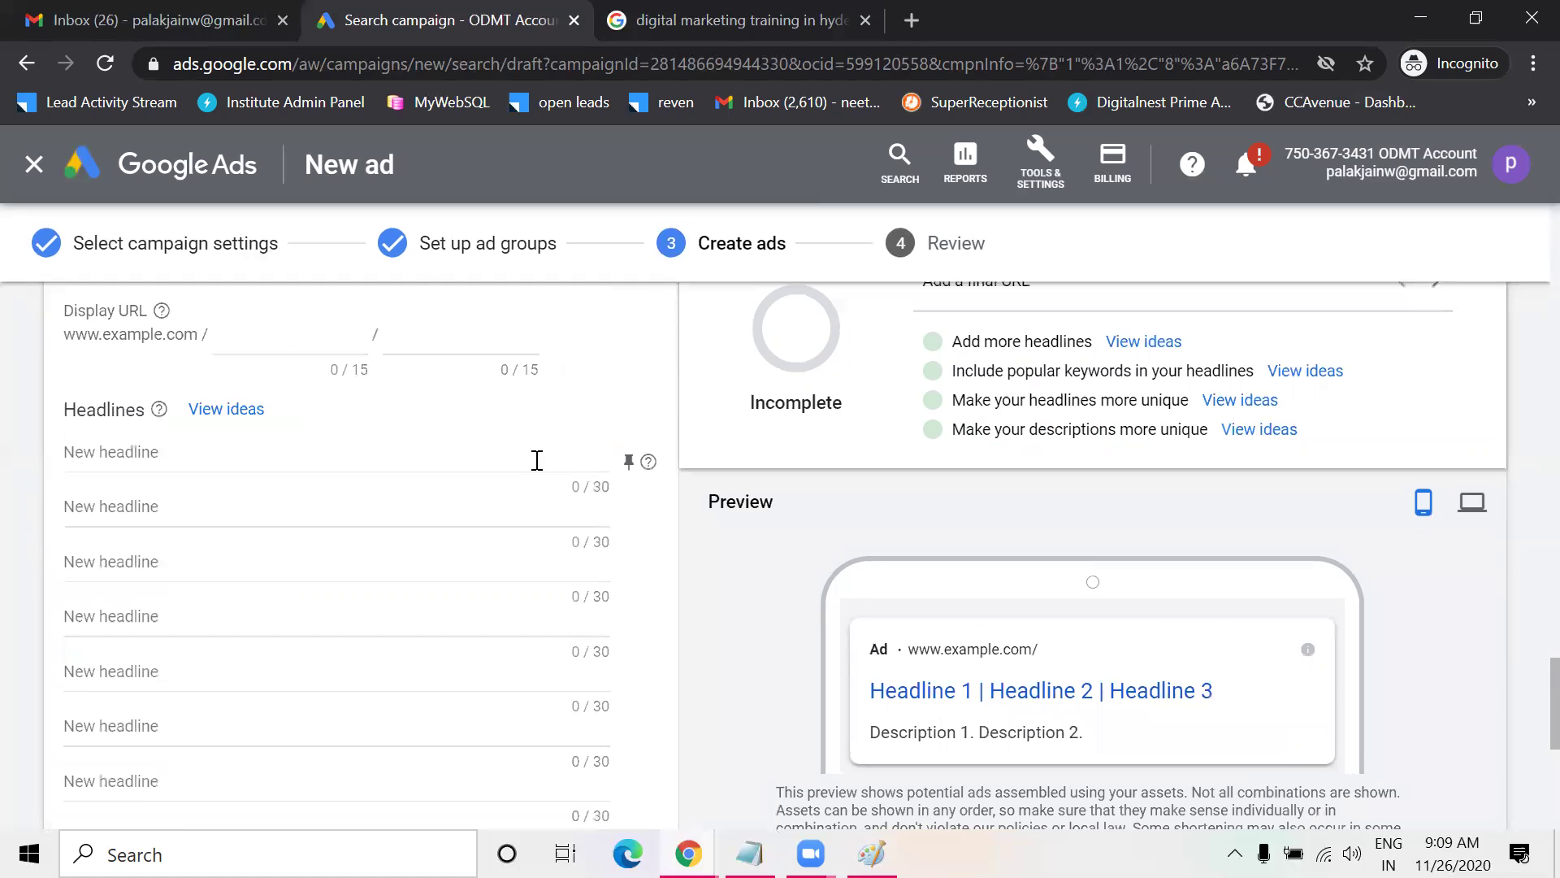
pyautogui.scroll(4, 537, 468)
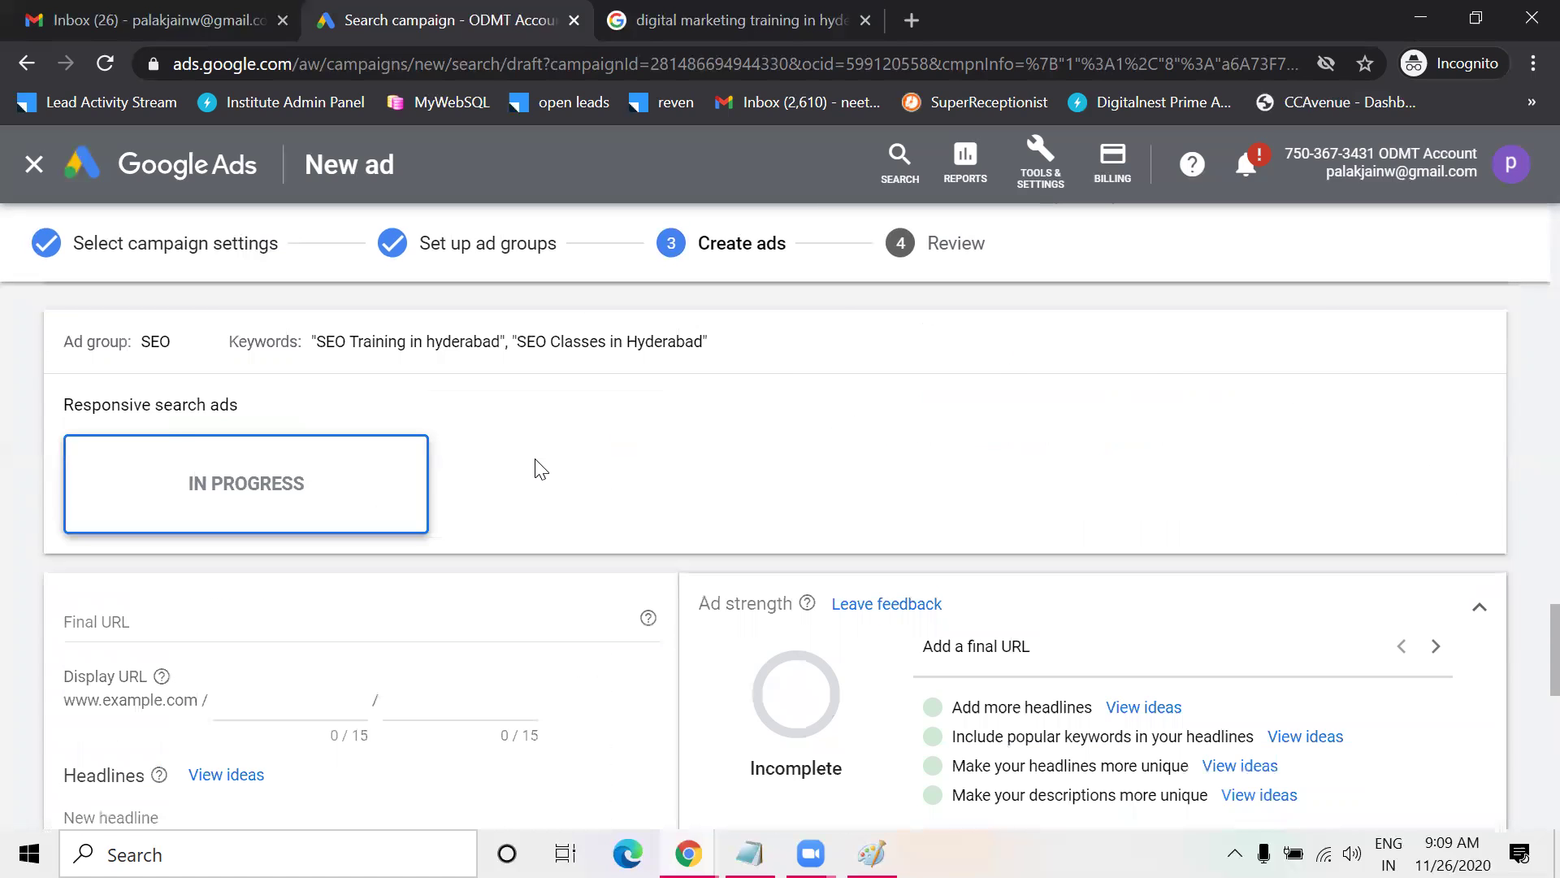
pyautogui.scroll(2, 541, 469)
pyautogui.click(192, 531)
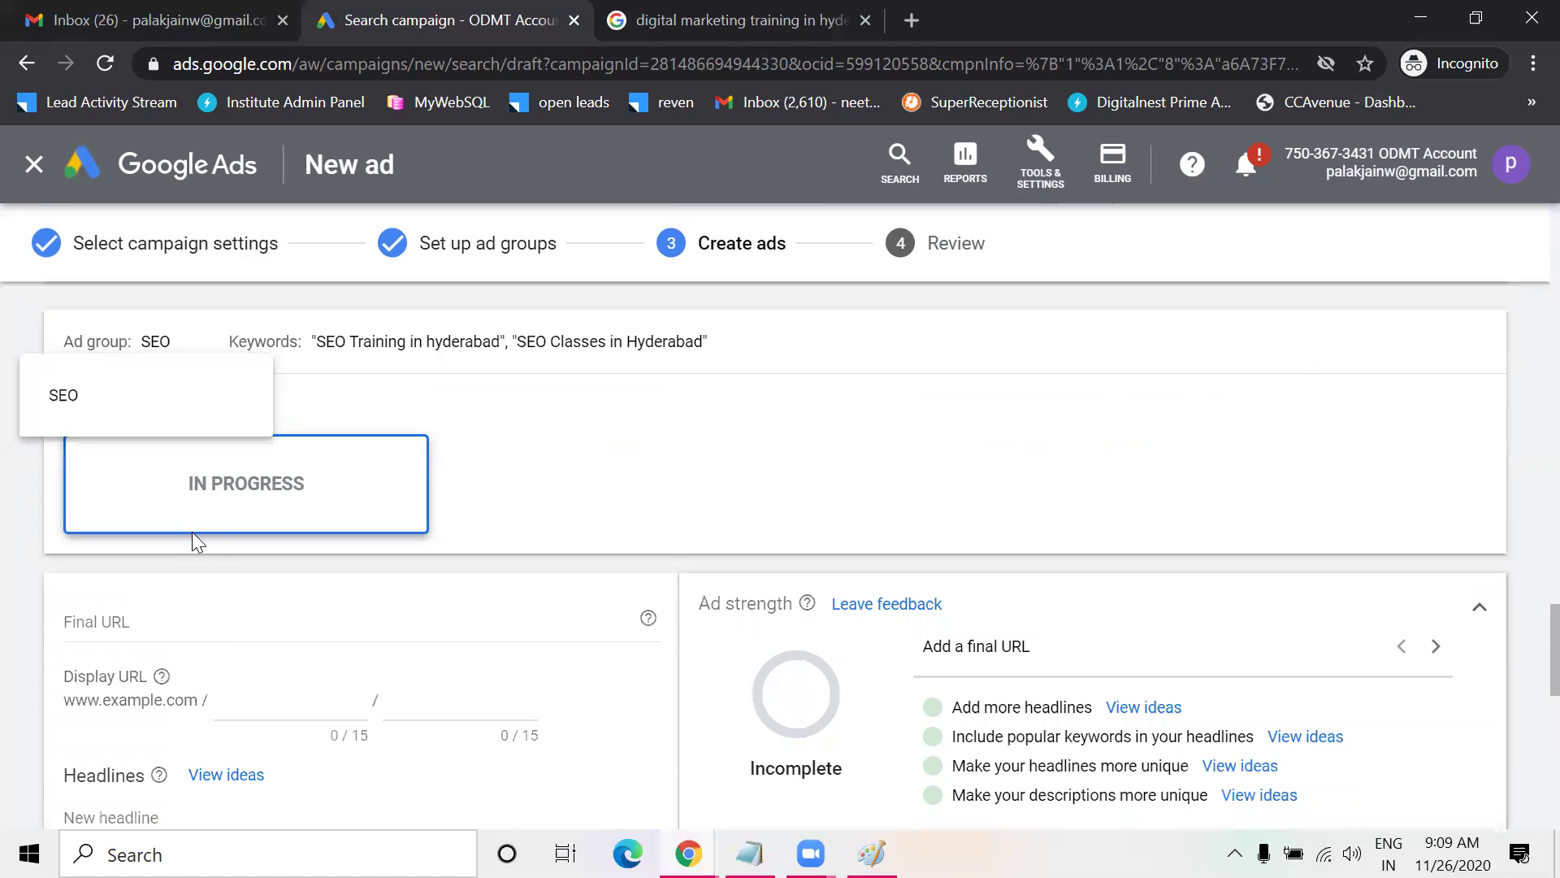
pyautogui.click(122, 677)
pyautogui.scroll(-5, 265, 704)
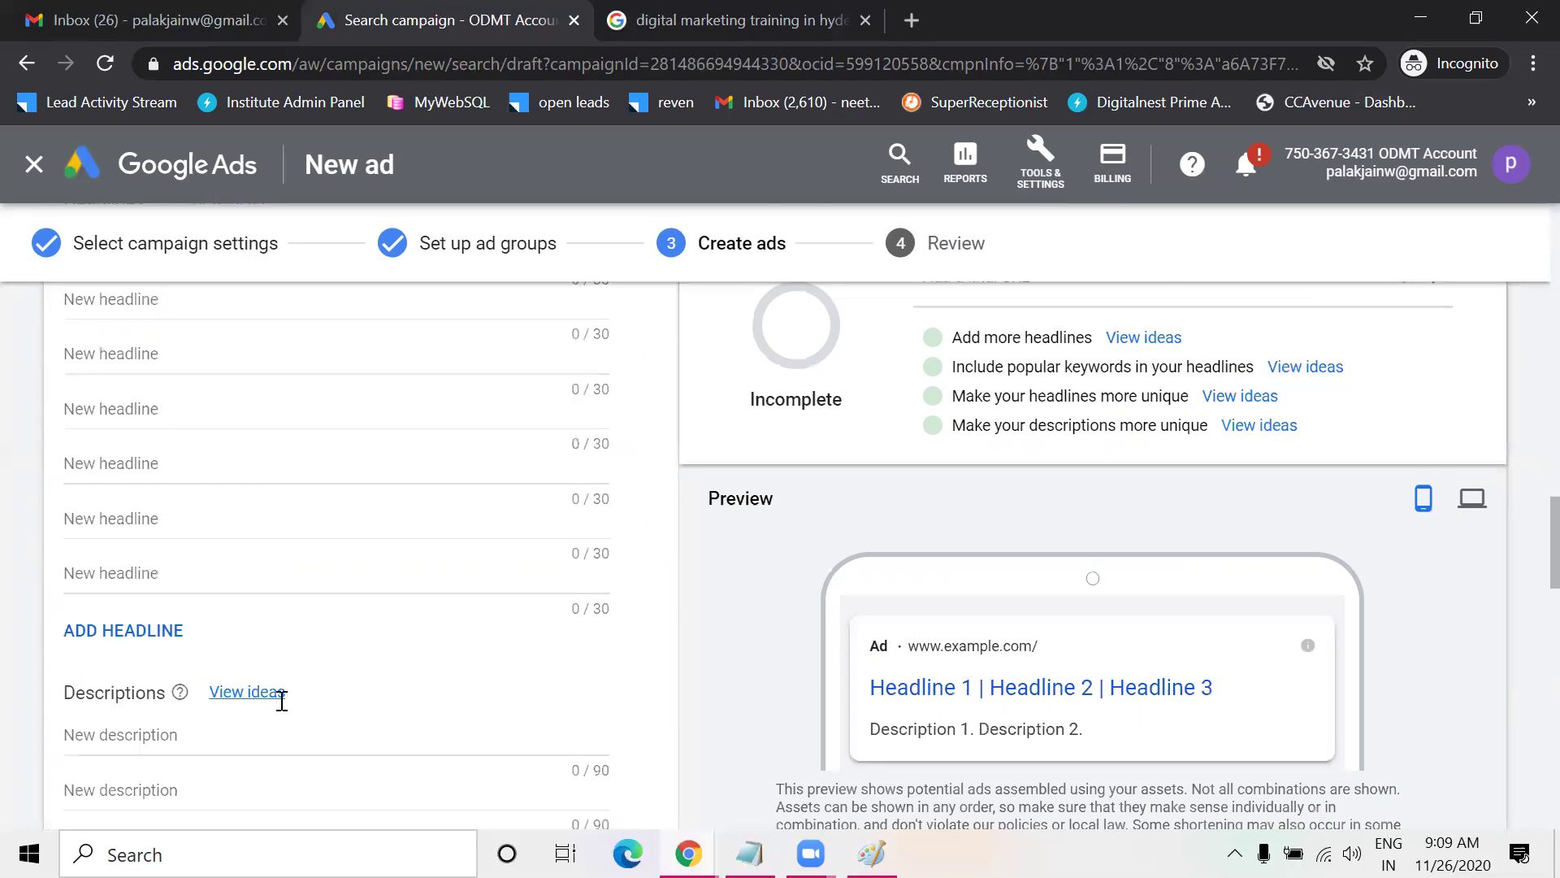
pyautogui.scroll(6, 276, 711)
pyautogui.scroll(-2, 317, 582)
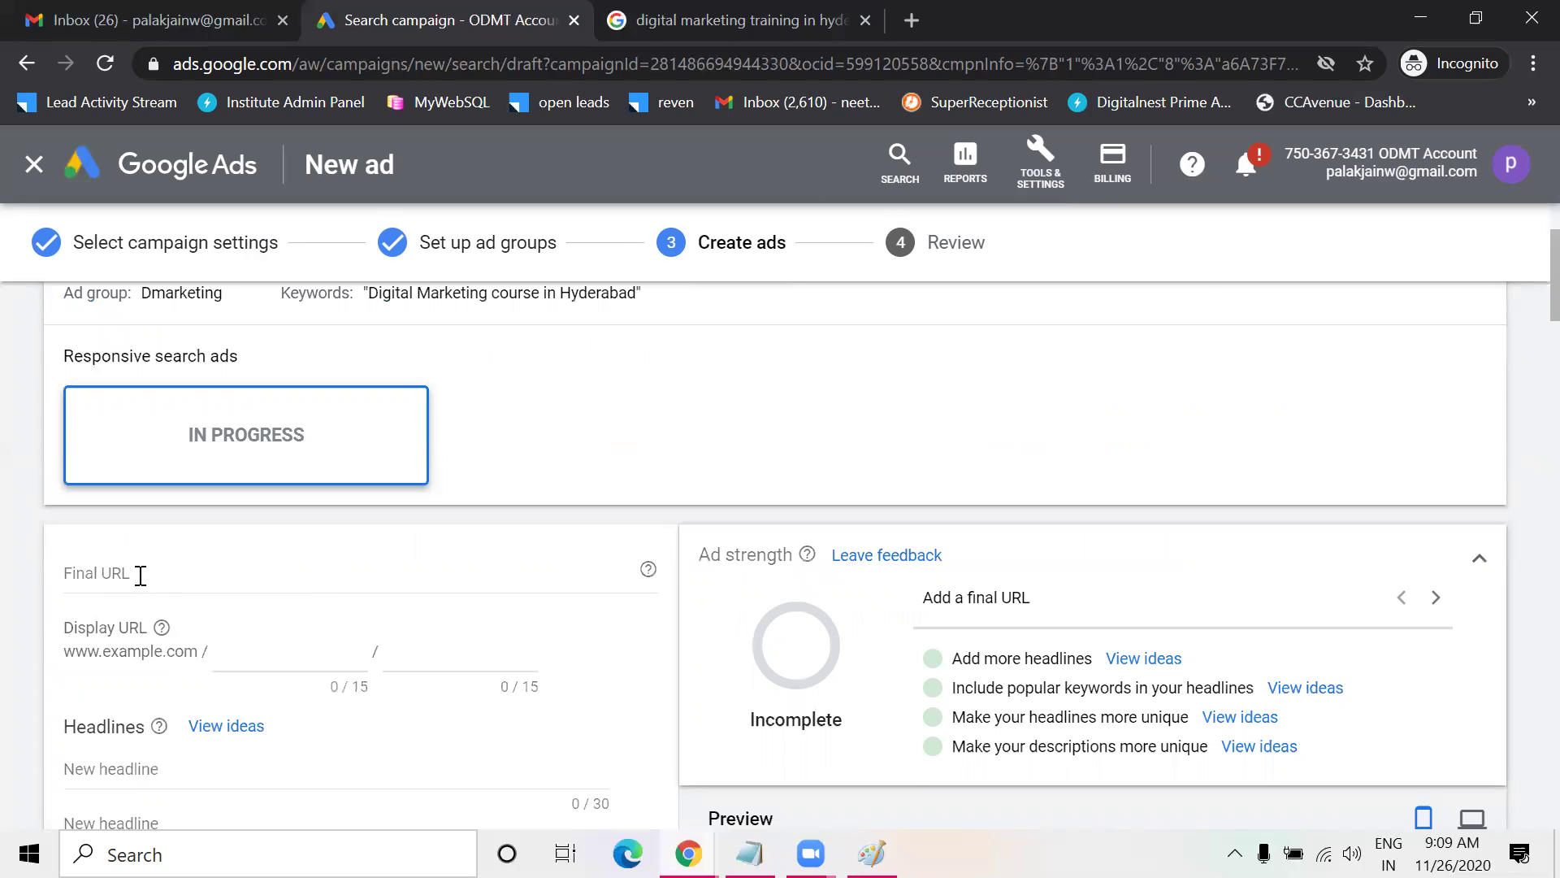
pyautogui.hotkey('alt', 'Tab')
pyautogui.hotkey('alt', 'Tab')
pyautogui.hotkey('alt', 'Tab')
pyautogui.hotkey('alt', 'Tab')
pyautogui.click(168, 573)
pyautogui.write('https://www.odmt.in/')
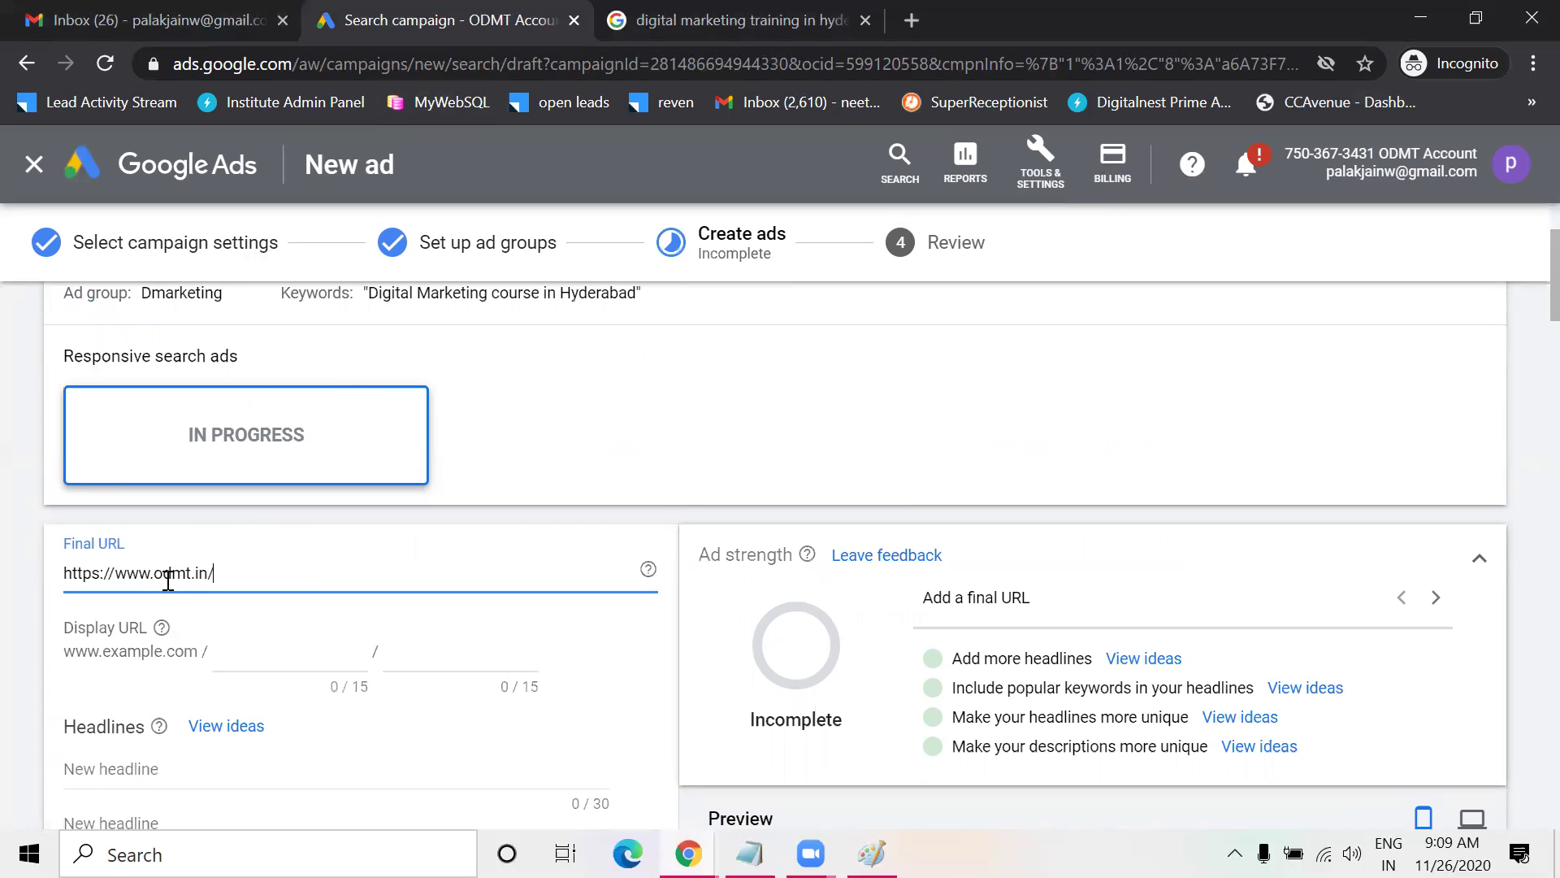
pyautogui.scroll(-2, 1522, 317)
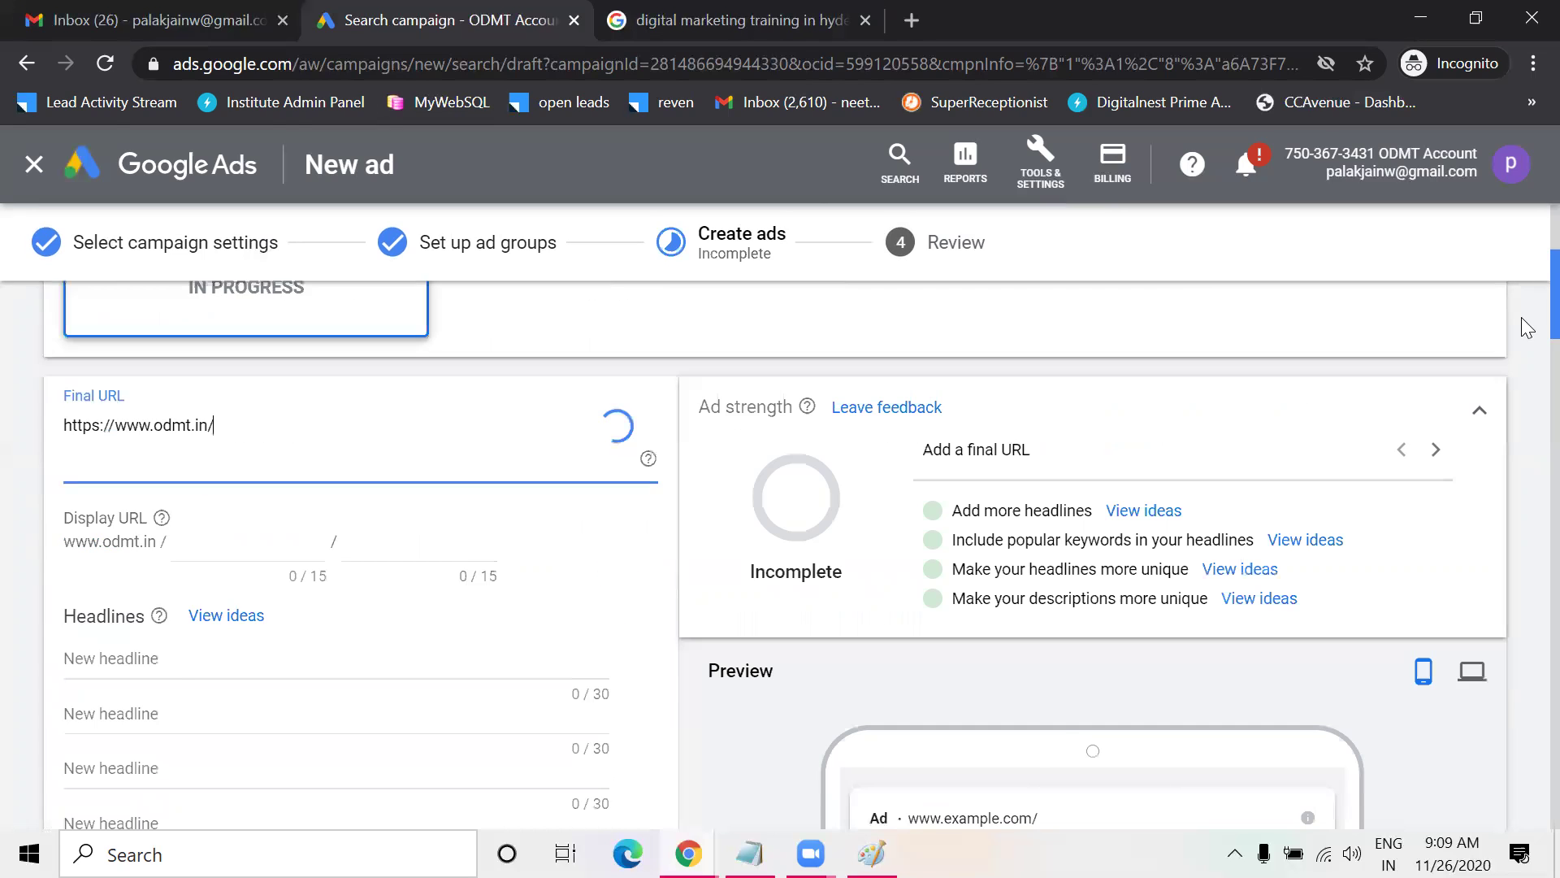
pyautogui.scroll(-2, 1521, 317)
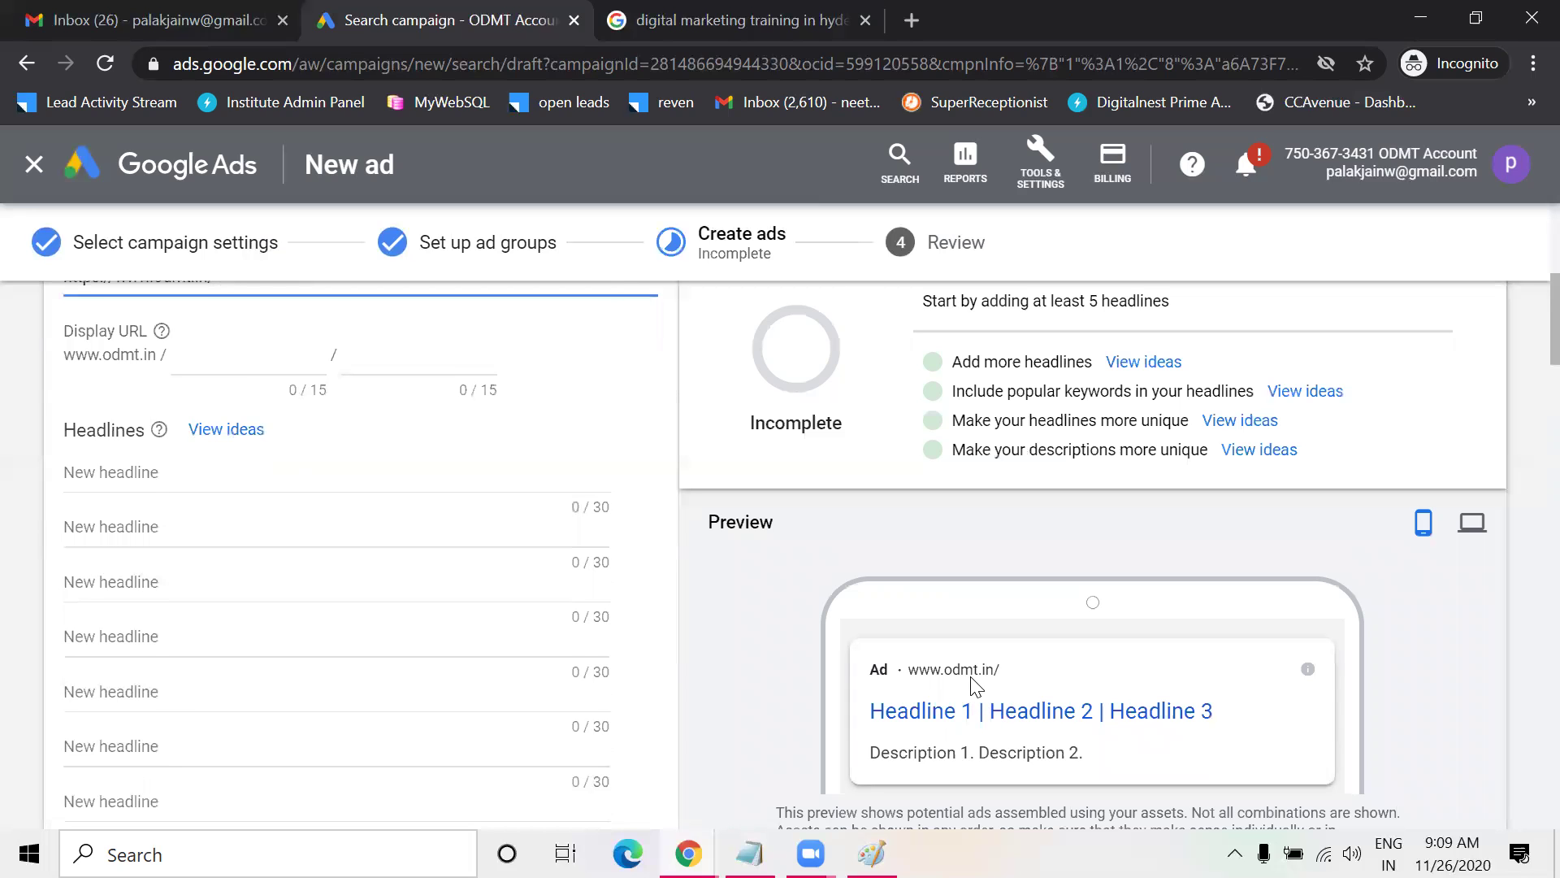
pyautogui.scroll(5, 394, 436)
pyautogui.scroll(-2, 420, 461)
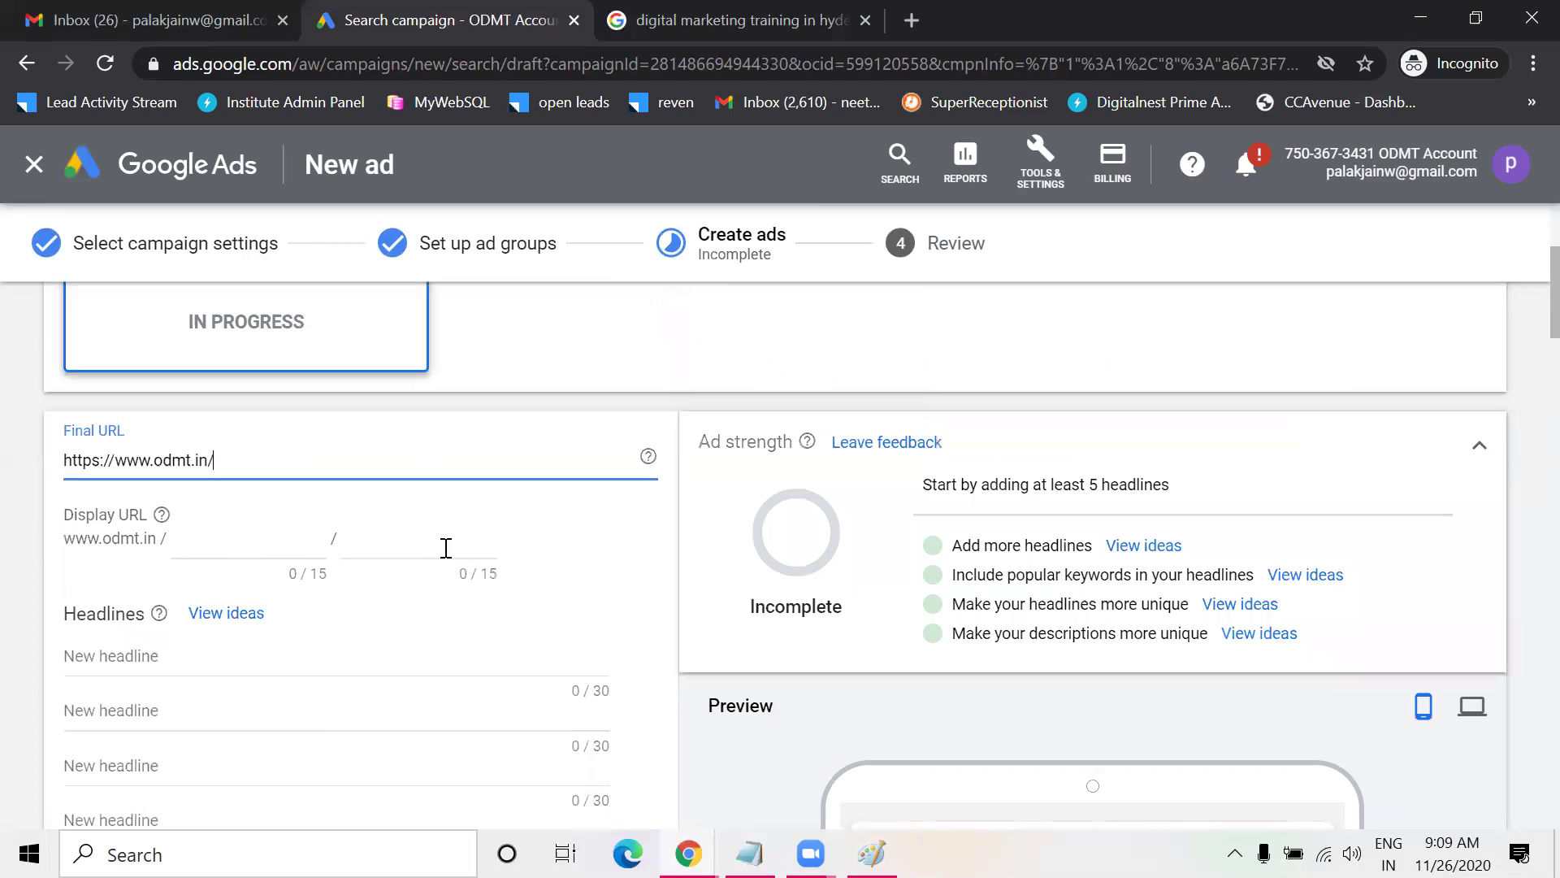
pyautogui.scroll(-2, 446, 548)
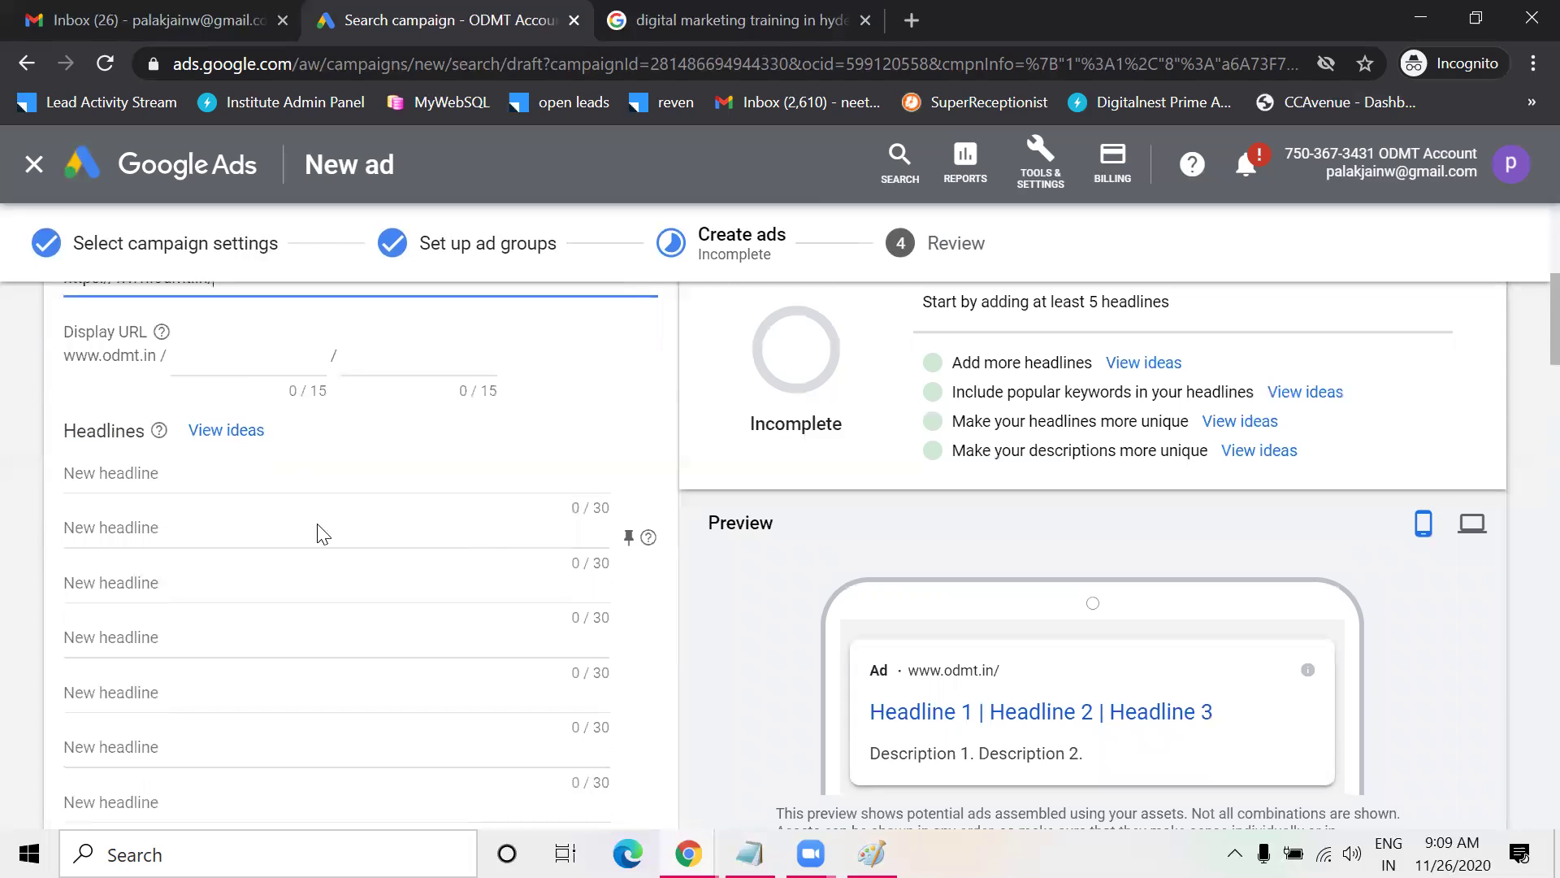
pyautogui.scroll(-2, 185, 556)
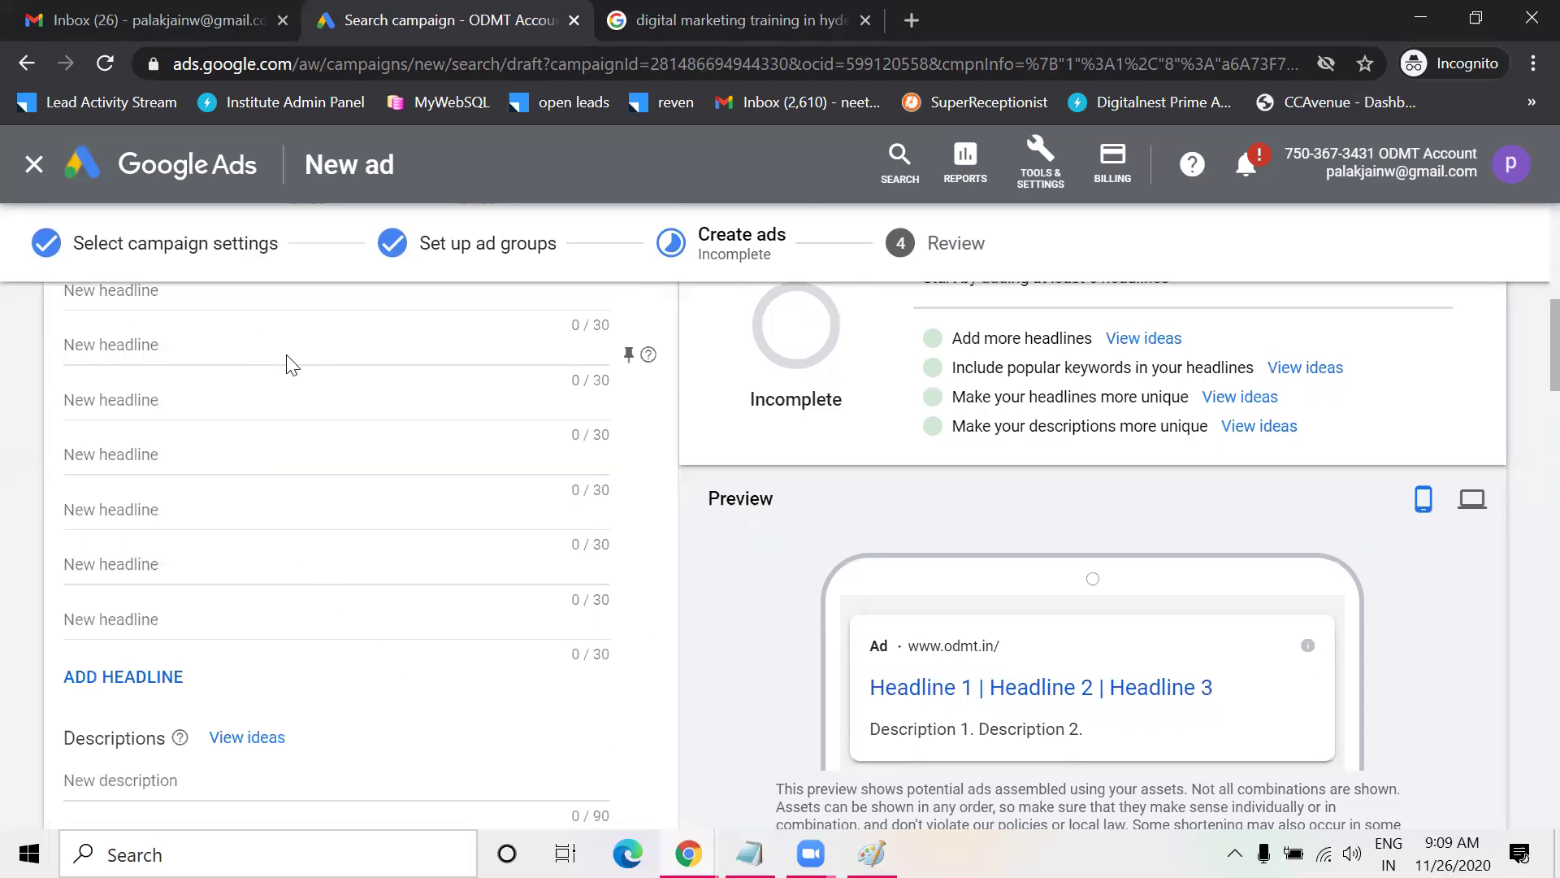
# Switch to the Notepad notes and add the lines H1, H2, D1 and D2 below "SEO Training in Hyderabad"
pyautogui.click(735, 837)
pyautogui.press('Return')
pyautogui.write('H1')
pyautogui.press('Return')
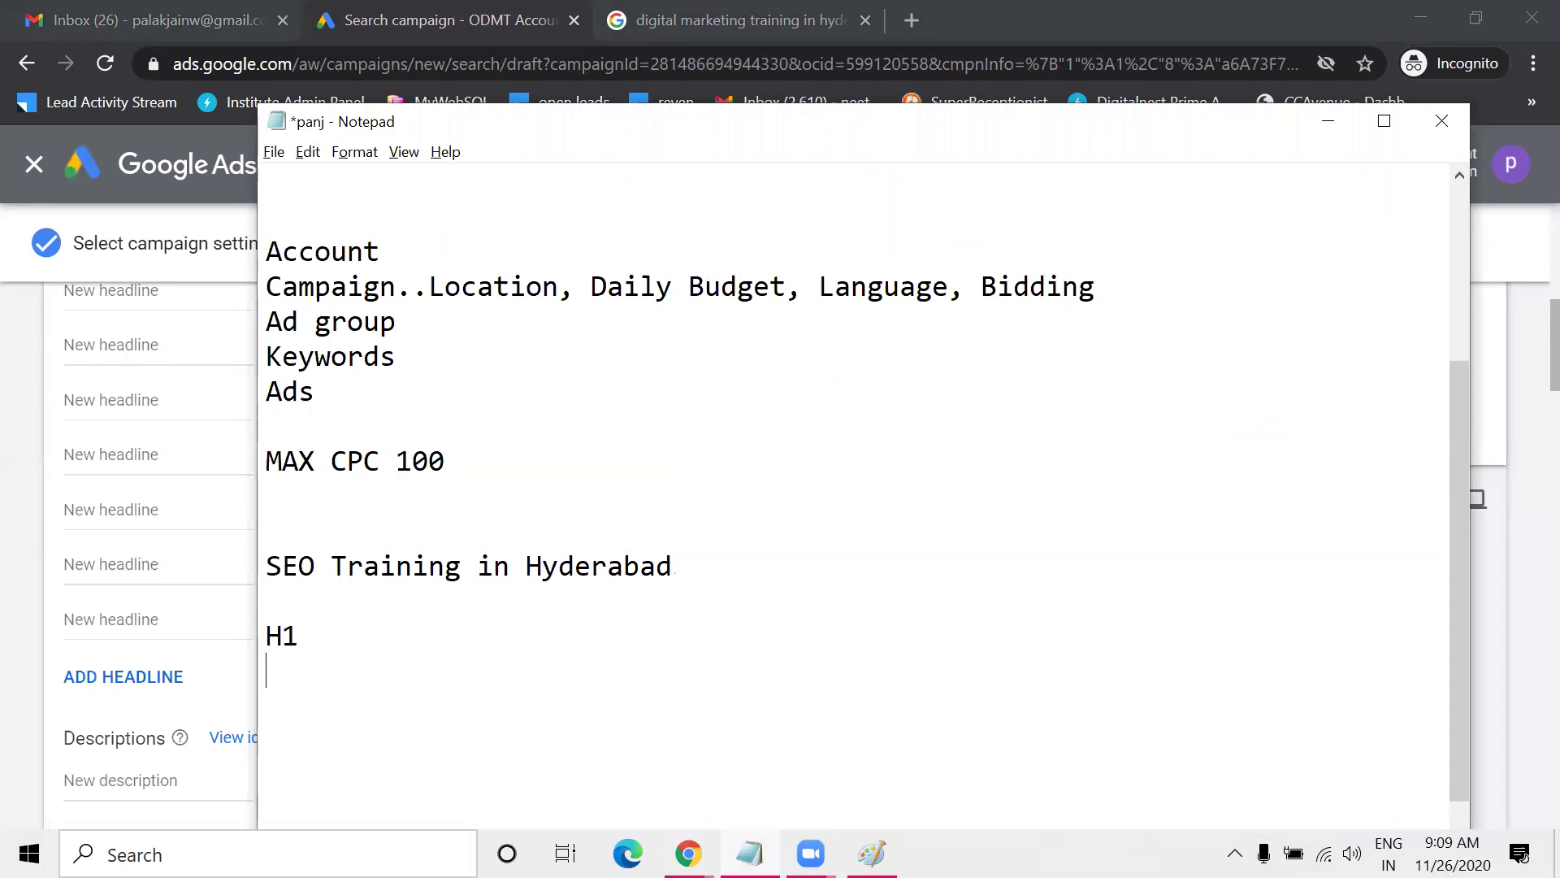
pyautogui.write('H2')
pyautogui.press('Return')
pyautogui.press('Return')
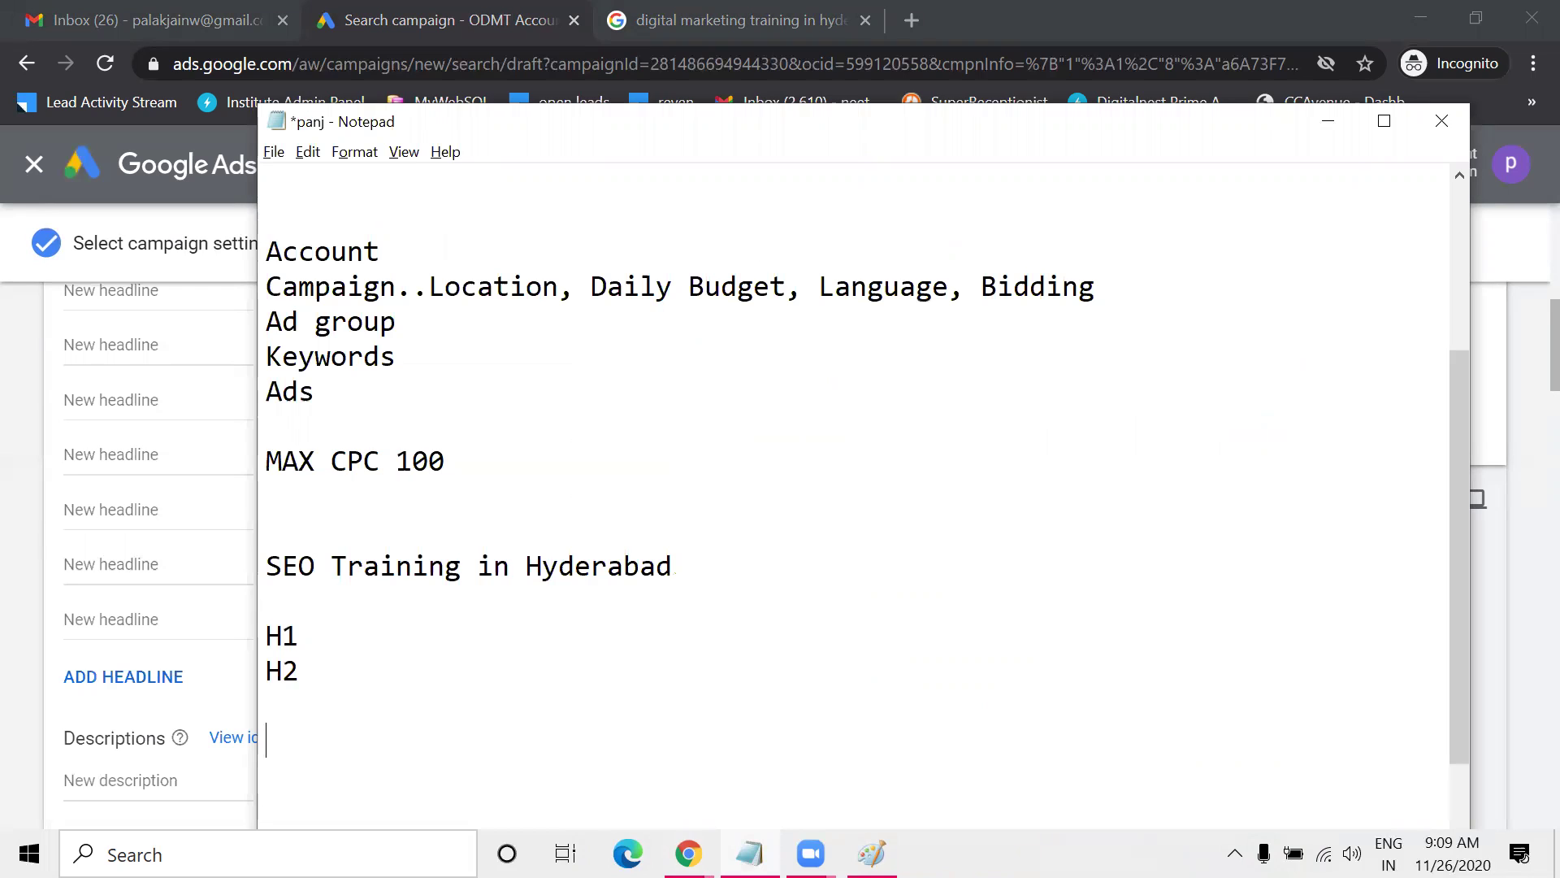
pyautogui.write('D1')
pyautogui.press('Return')
pyautogui.write('D2')
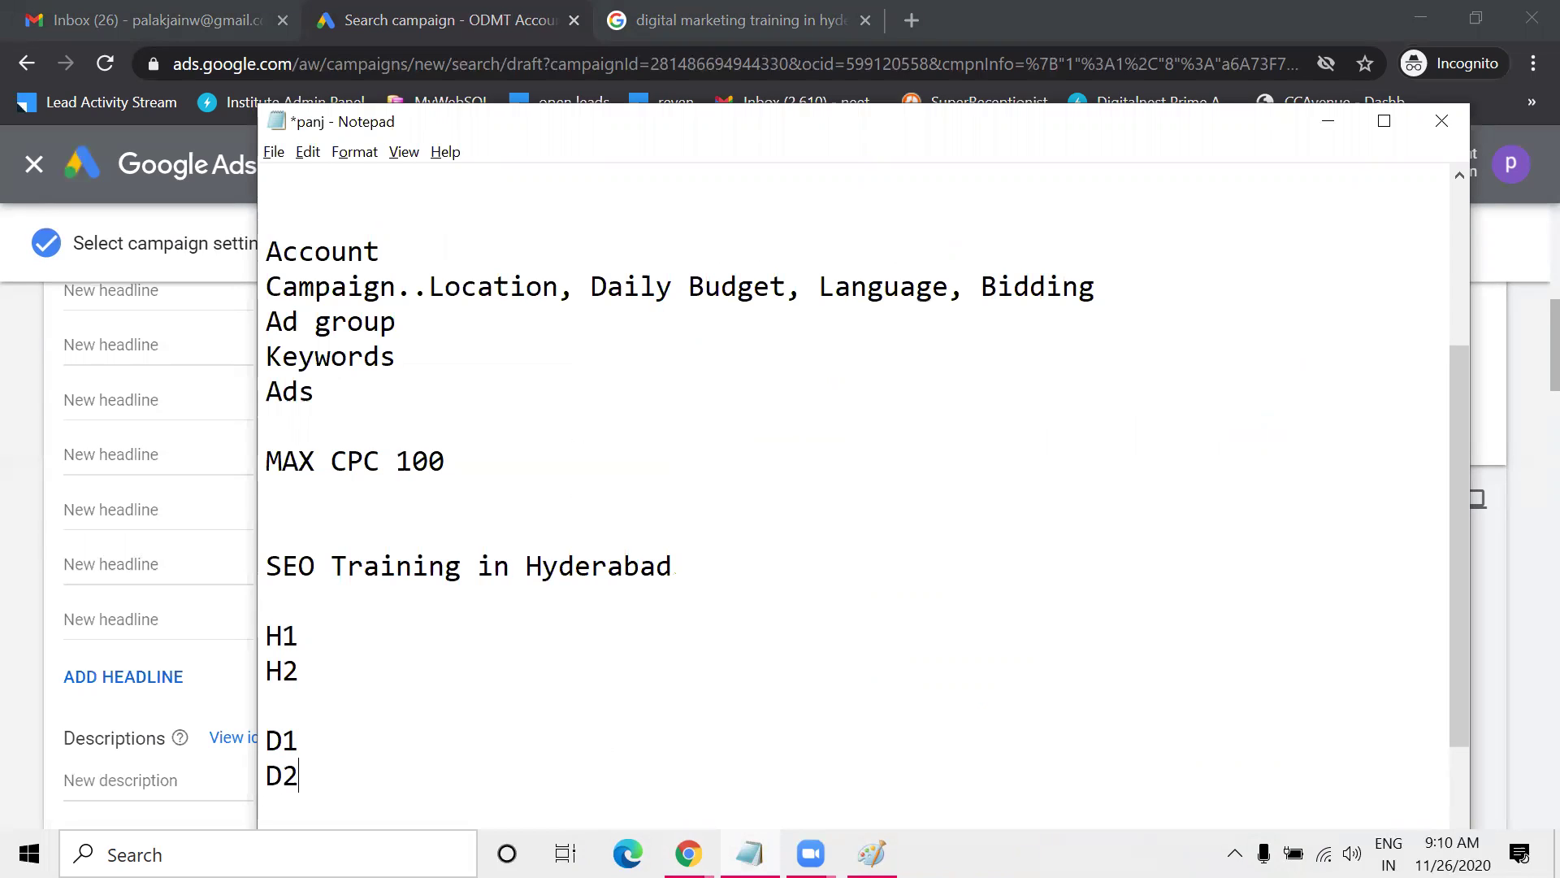
# Examine the sponsored ad in the Google results for "digital marketing training in hyderabad", then review the headline and description fields in the Google Ads form
pyautogui.click(1327, 126)
pyautogui.click(741, 20)
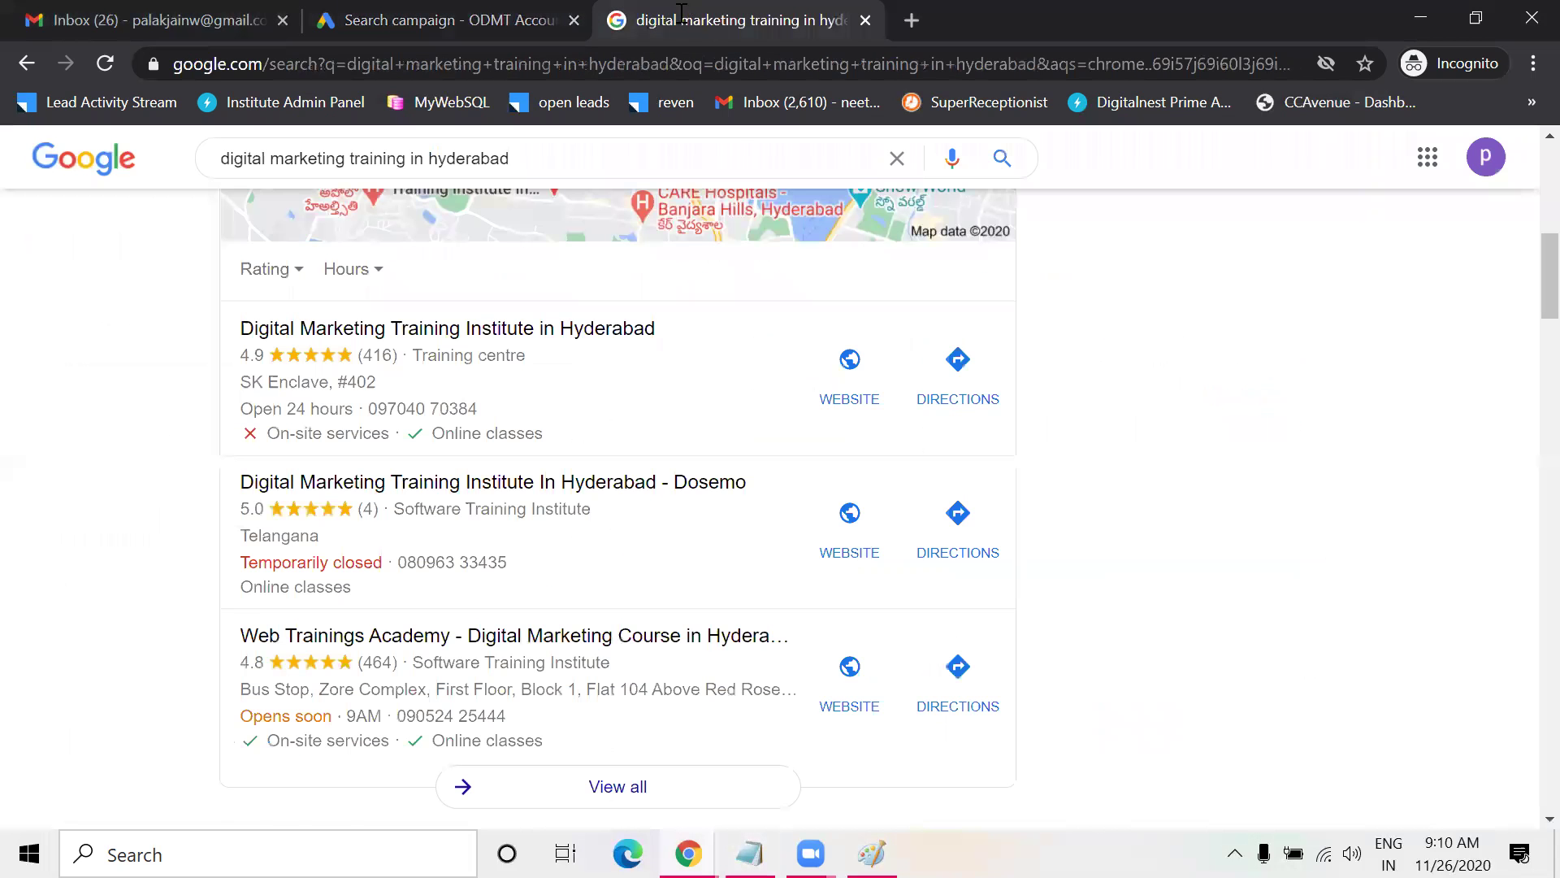
pyautogui.scroll(5, 846, 314)
pyautogui.scroll(1, 846, 314)
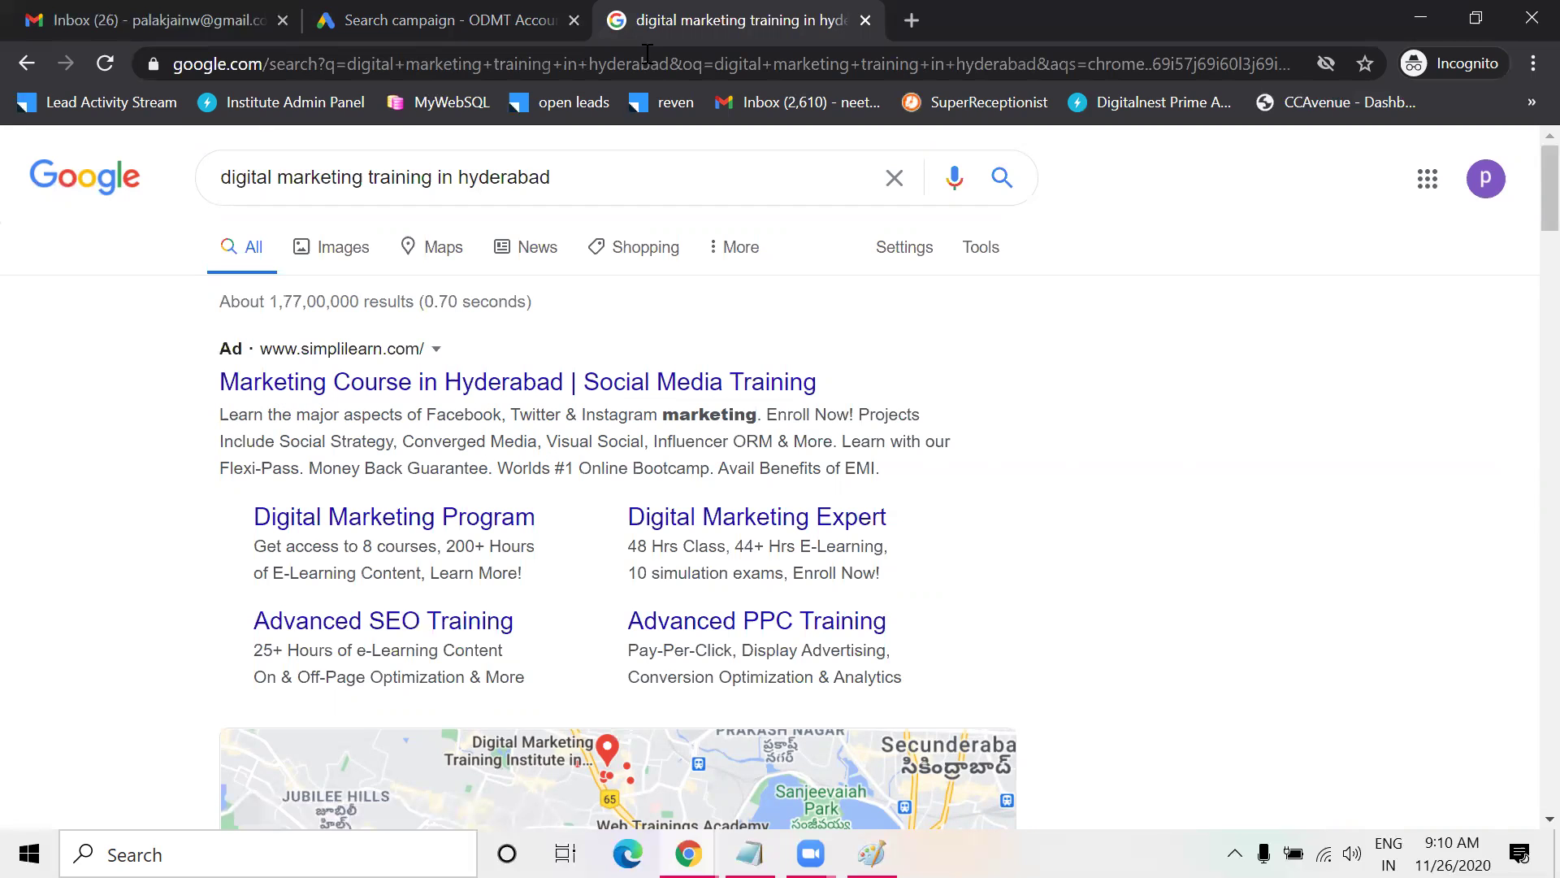
pyautogui.click(456, 16)
pyautogui.scroll(5, 45, 696)
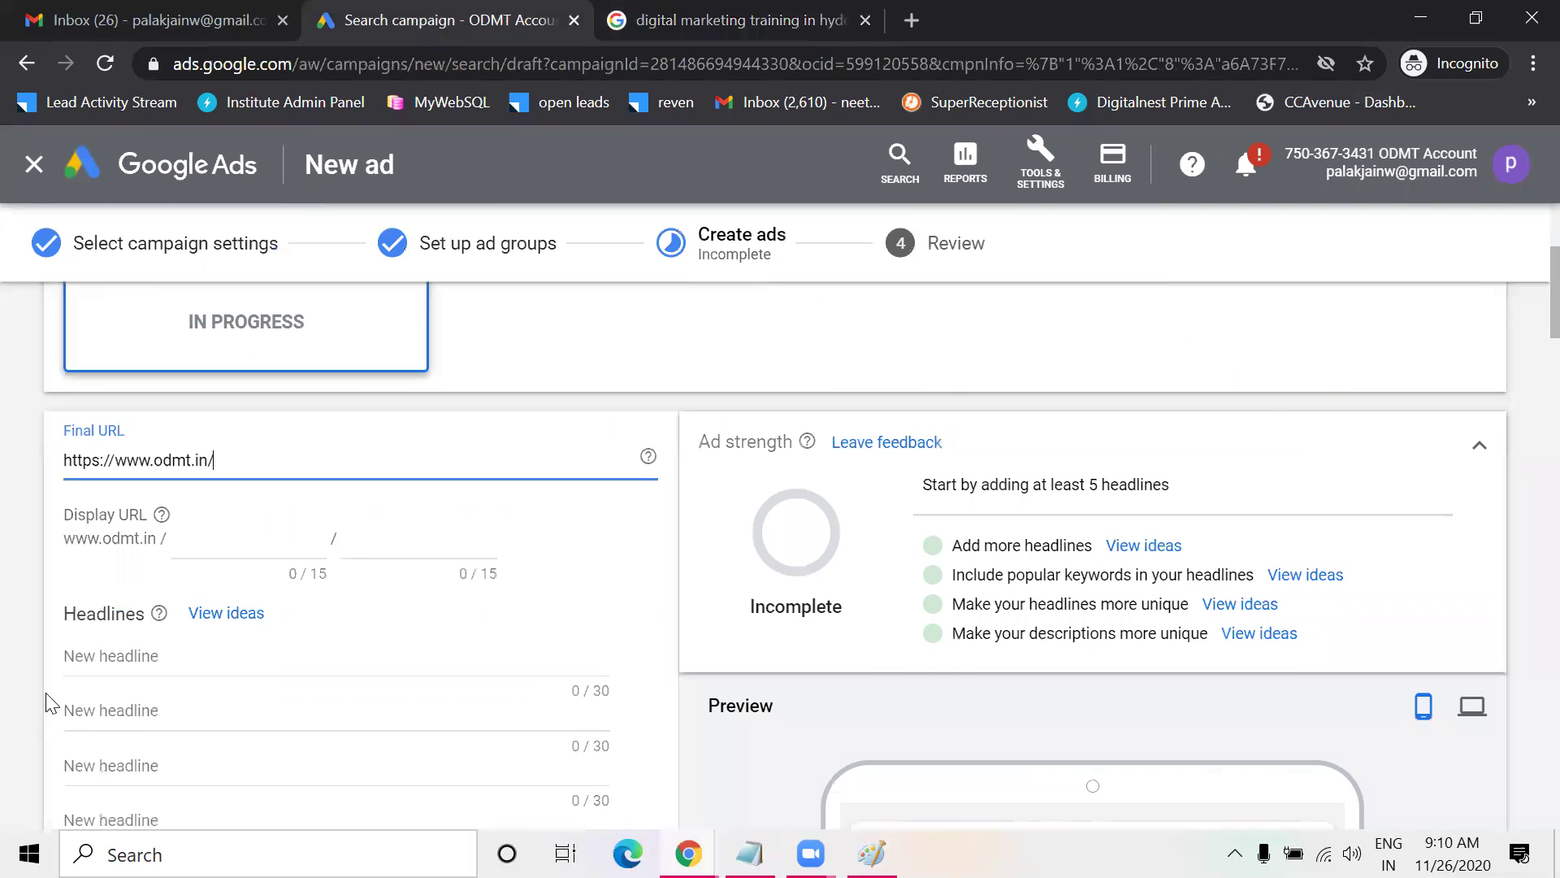
pyautogui.scroll(-2, 139, 643)
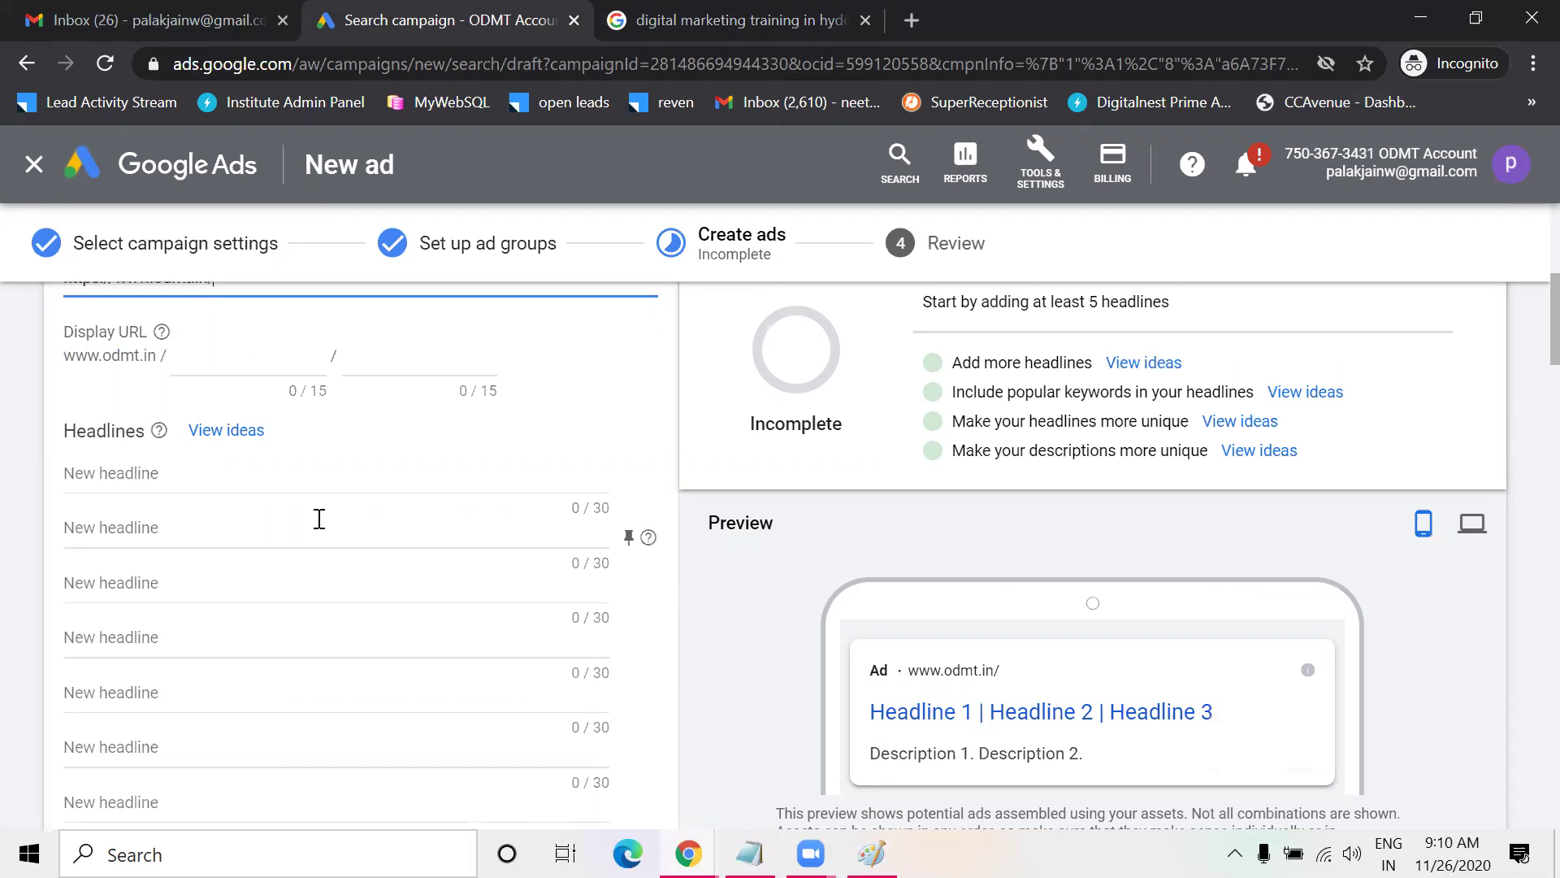
pyautogui.scroll(-5, 174, 471)
pyautogui.scroll(2, 235, 504)
pyautogui.scroll(-2, 260, 568)
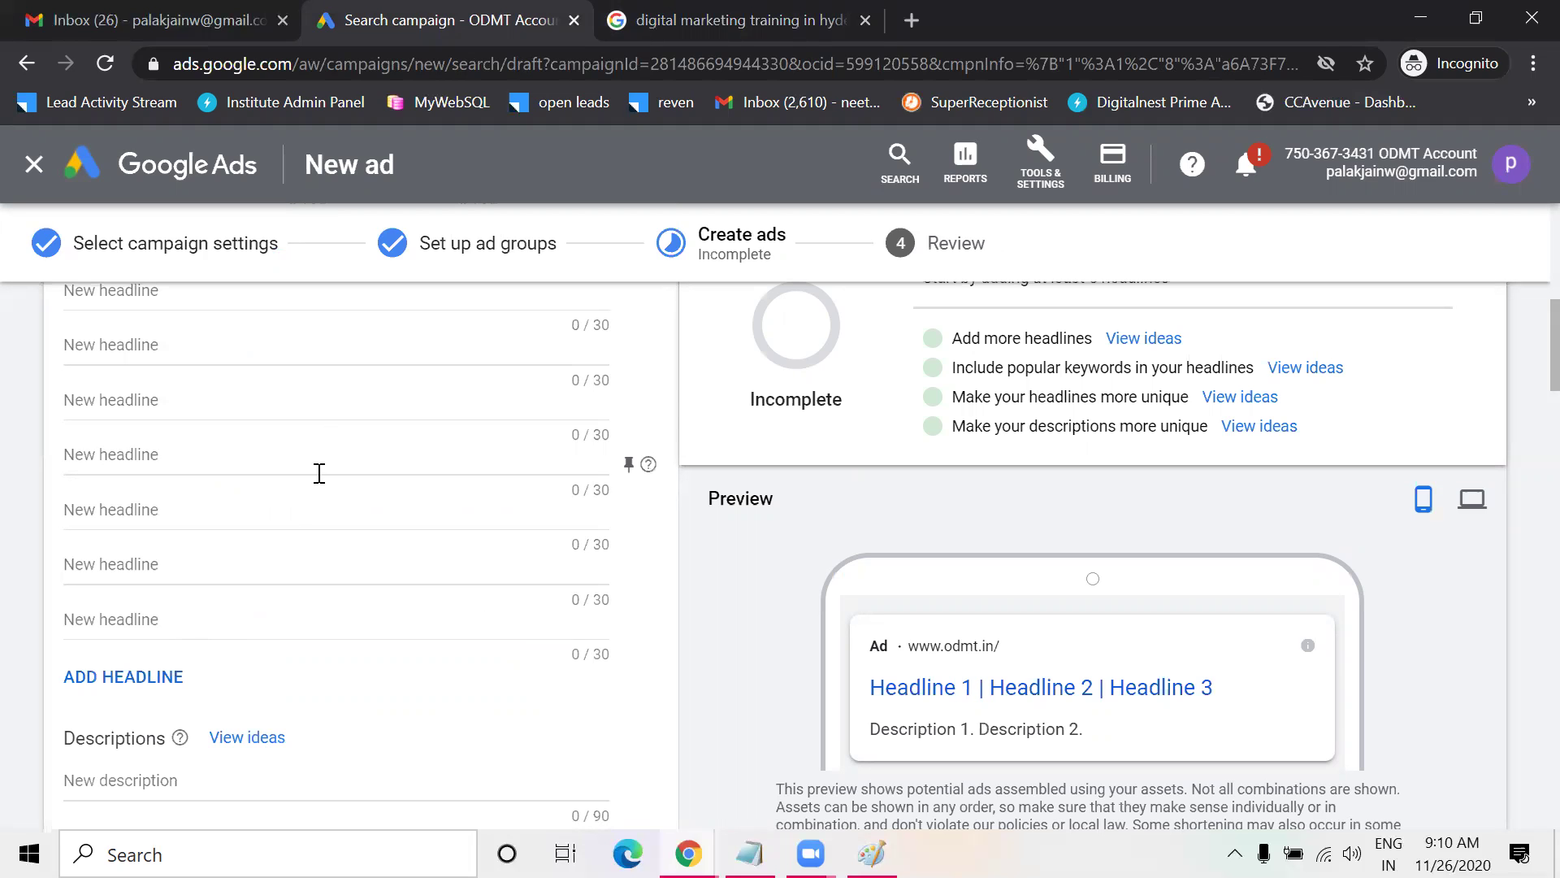
pyautogui.scroll(5, 317, 474)
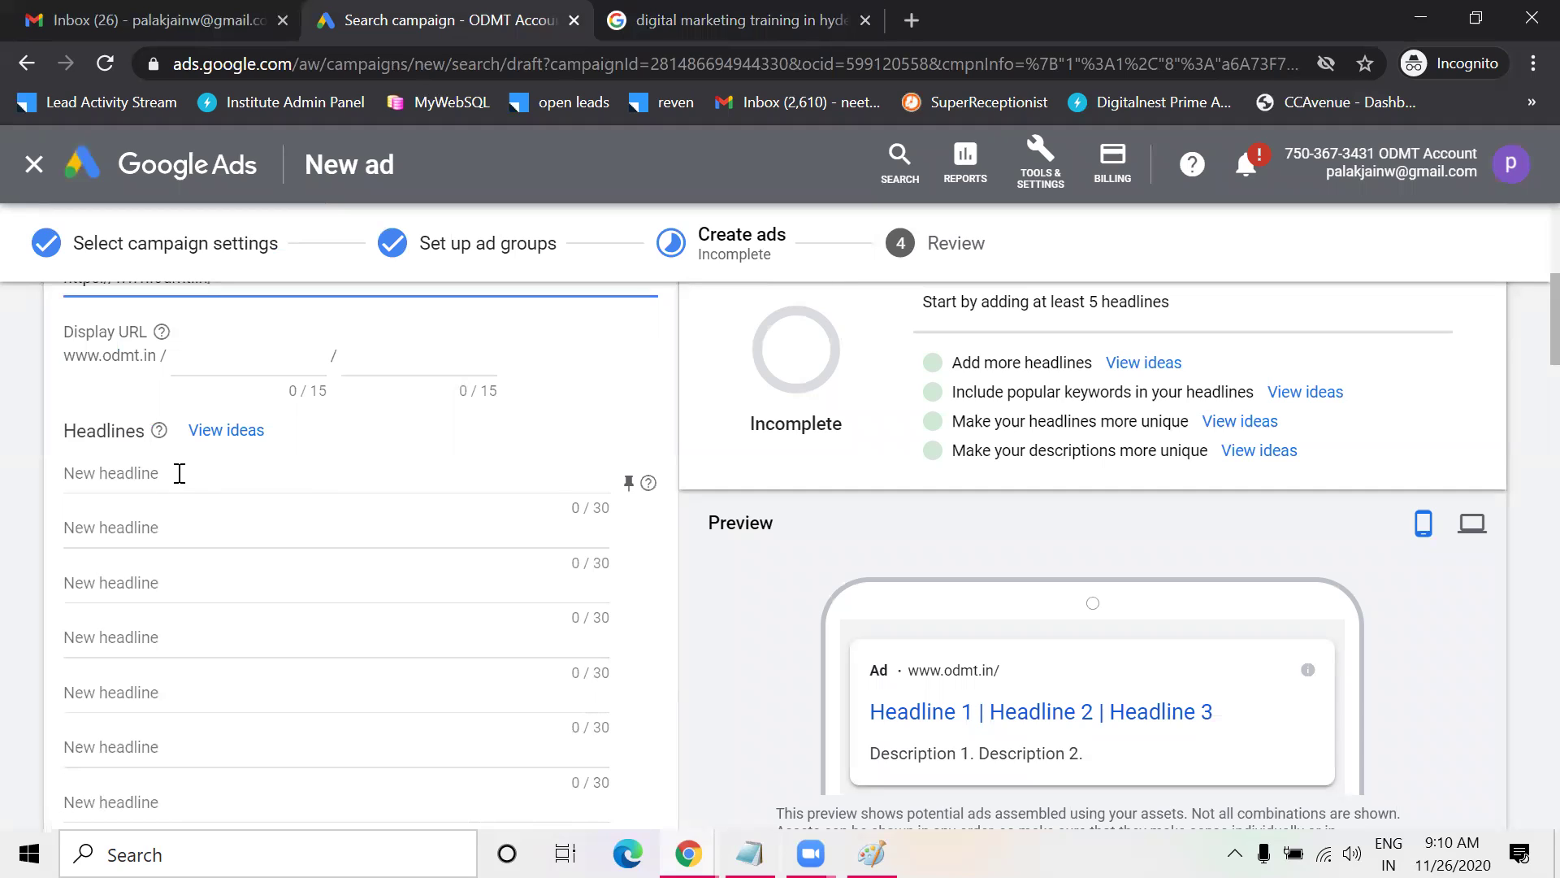
pyautogui.click(180, 474)
pyautogui.write('S')
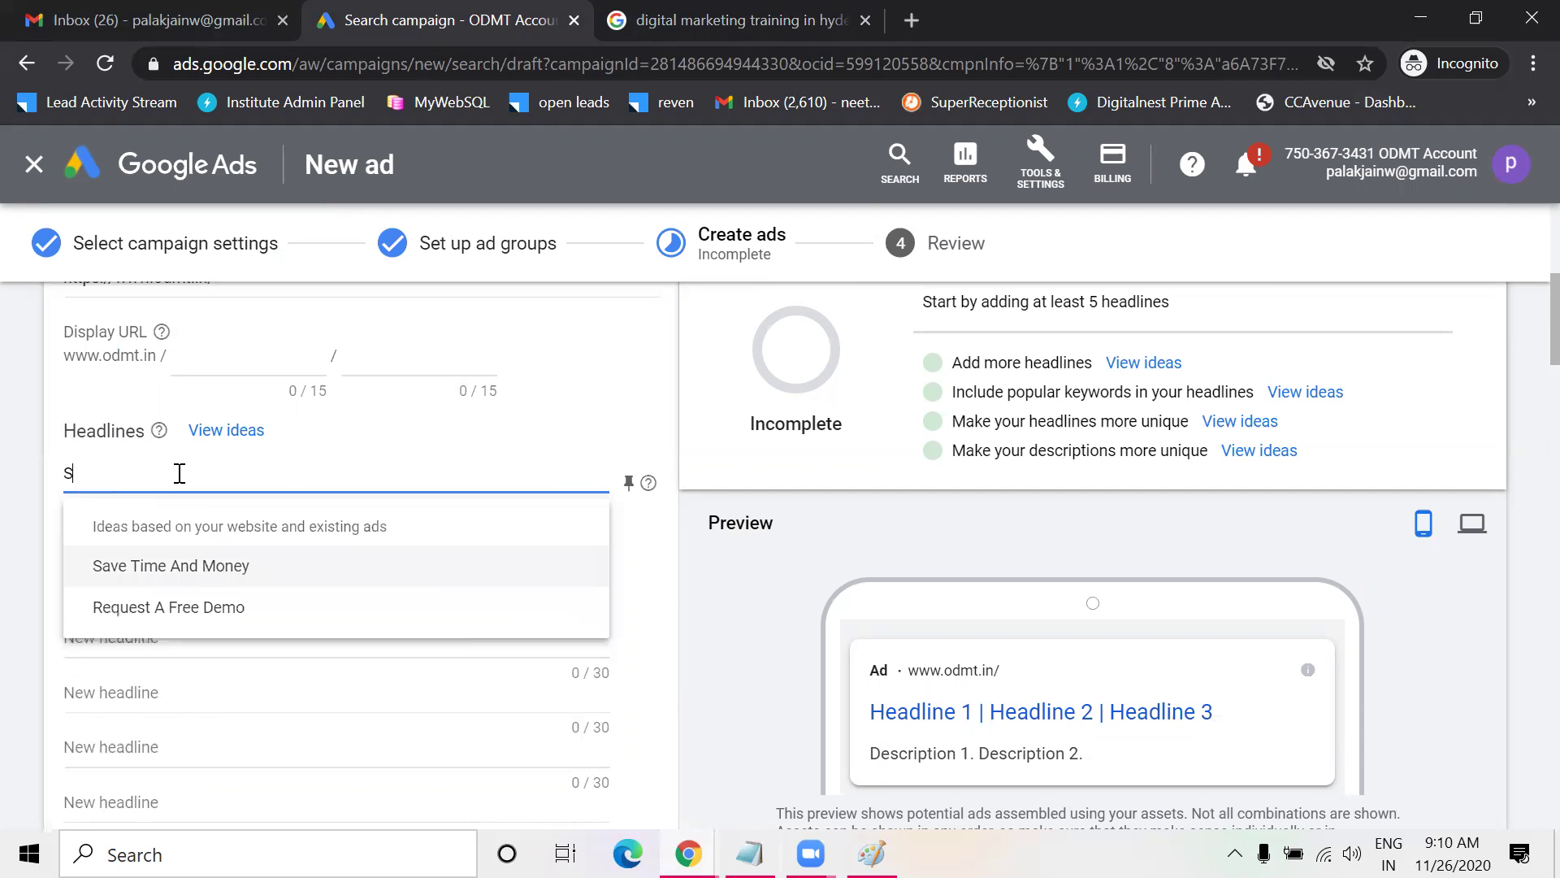
pyautogui.write('EO T')
pyautogui.press('BackSpace')
pyautogui.press('BackSpace')
pyautogui.press('BackSpace')
pyautogui.press('BackSpace')
pyautogui.press('BackSpace')
# Enter "Digital Marketing" as the first headline of the Dmarketing ad
pyautogui.write('Digital arketing')
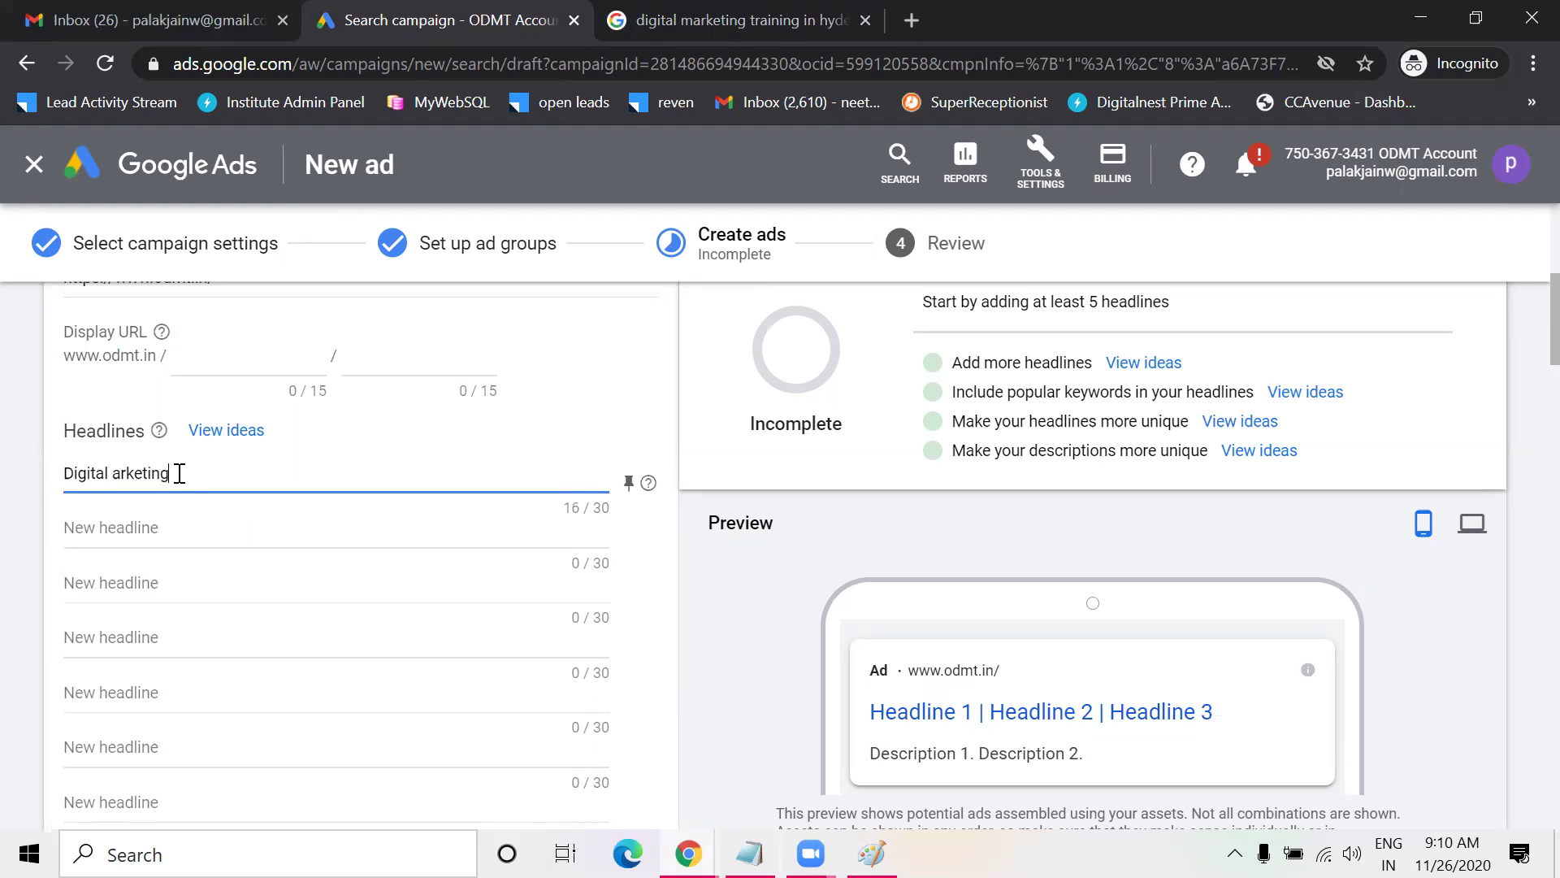
pyautogui.press('BackSpace')
pyautogui.press('BackSpace')
pyautogui.press('BackSpace')
pyautogui.press('BackSpace')
pyautogui.press('BackSpace')
pyautogui.press('BackSpace')
pyautogui.press('BackSpace')
pyautogui.press('BackSpace')
pyautogui.write('Marketing')
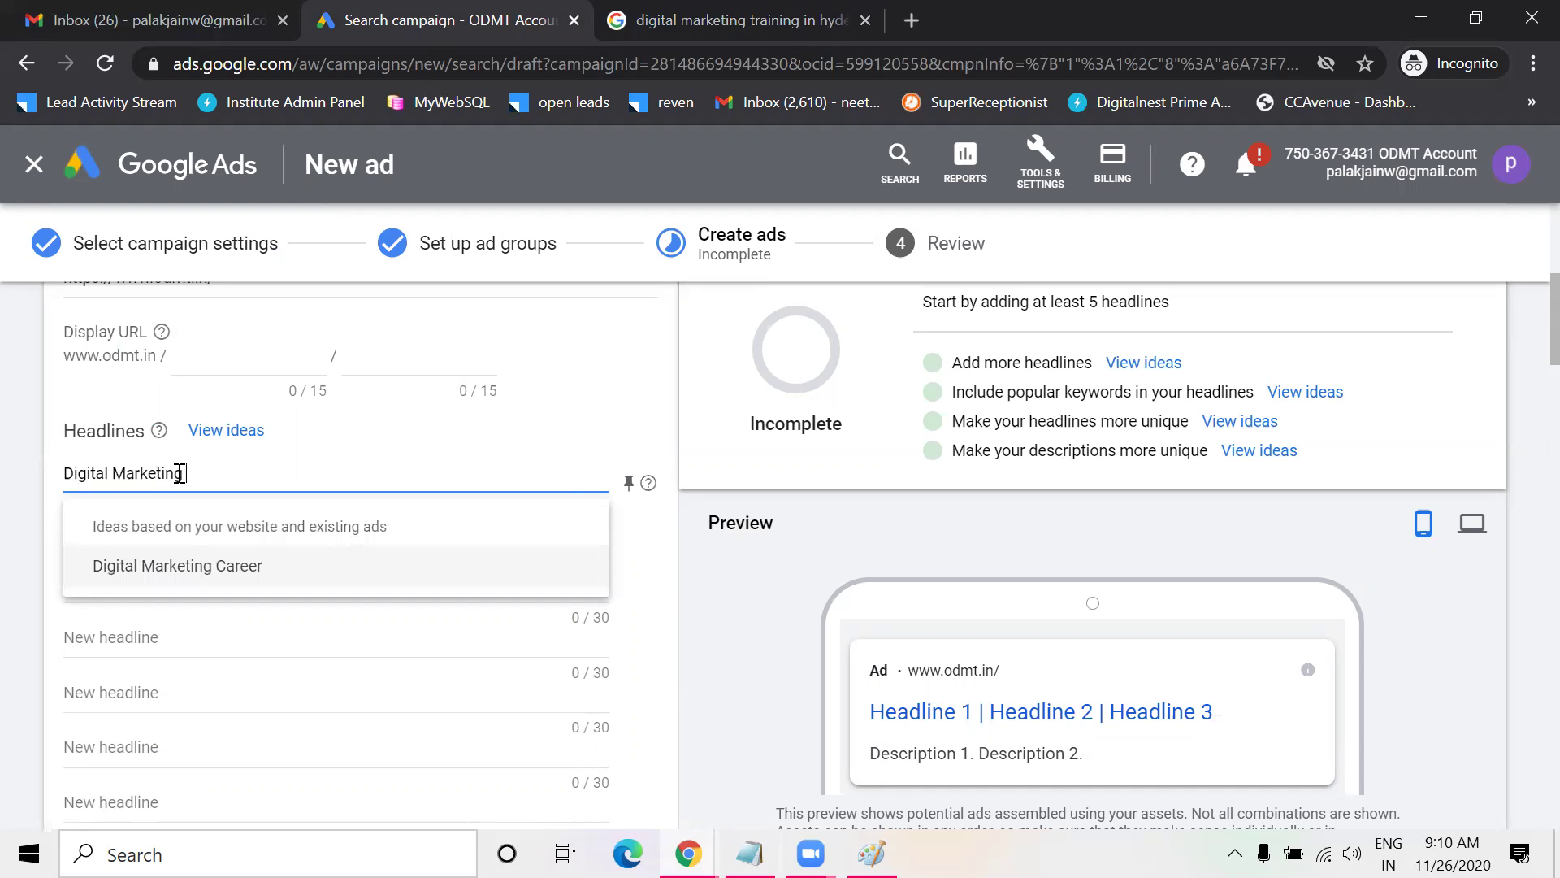
pyautogui.click(547, 516)
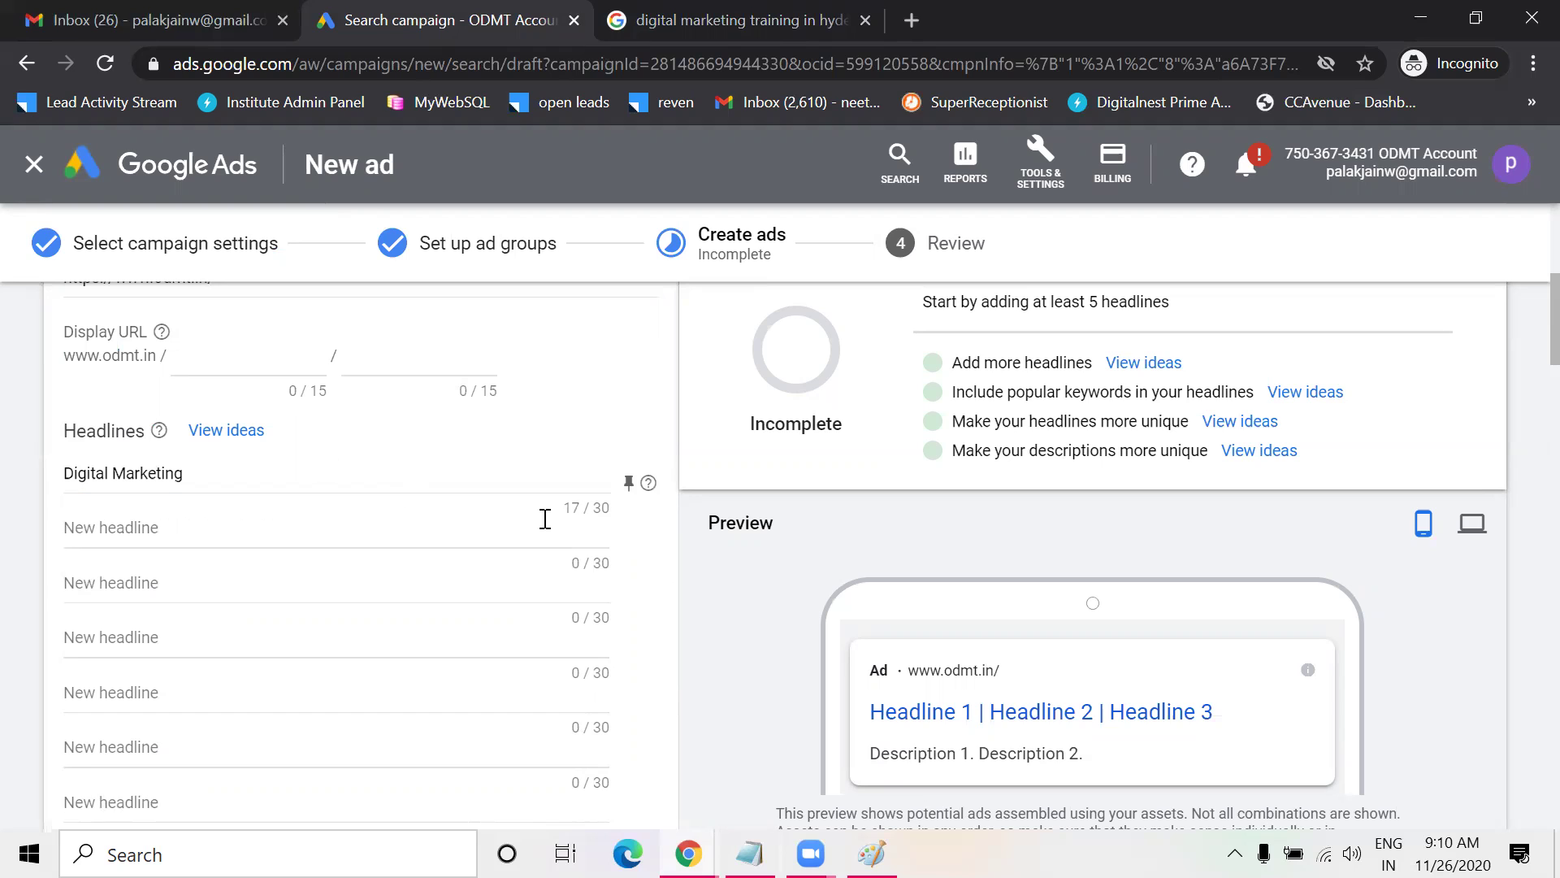
# Extend the first headline to read "Digital Marketing Course HYD", keeping it within the 30-character limit
pyautogui.click(347, 471)
pyautogui.write('Course in HYD')
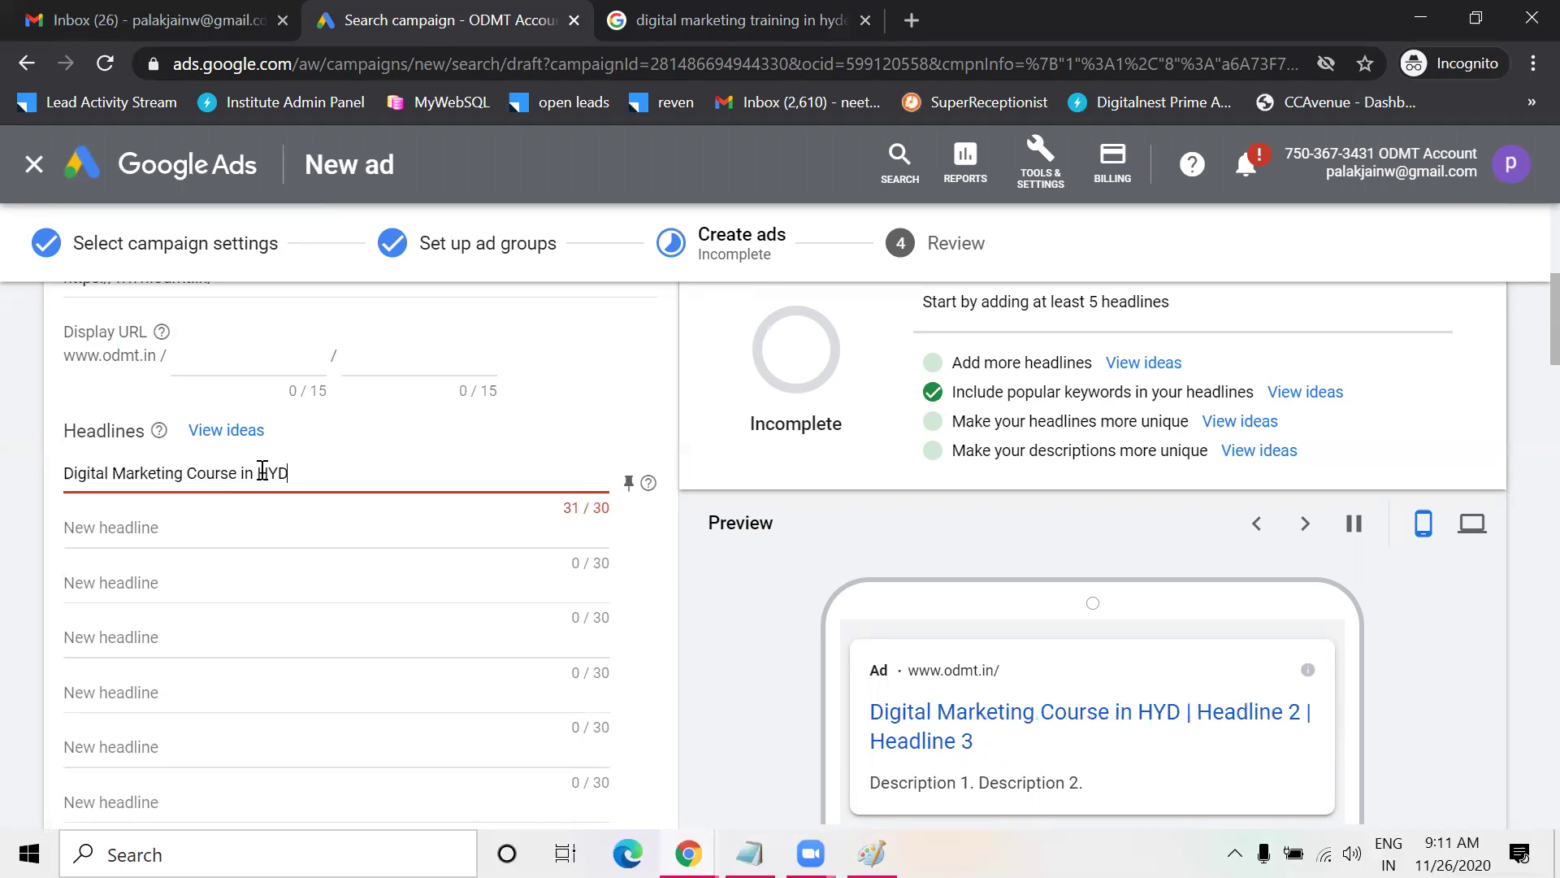
pyautogui.click(262, 473)
pyautogui.press('BackSpace')
pyautogui.press('BackSpace')
pyautogui.press('BackSpace')
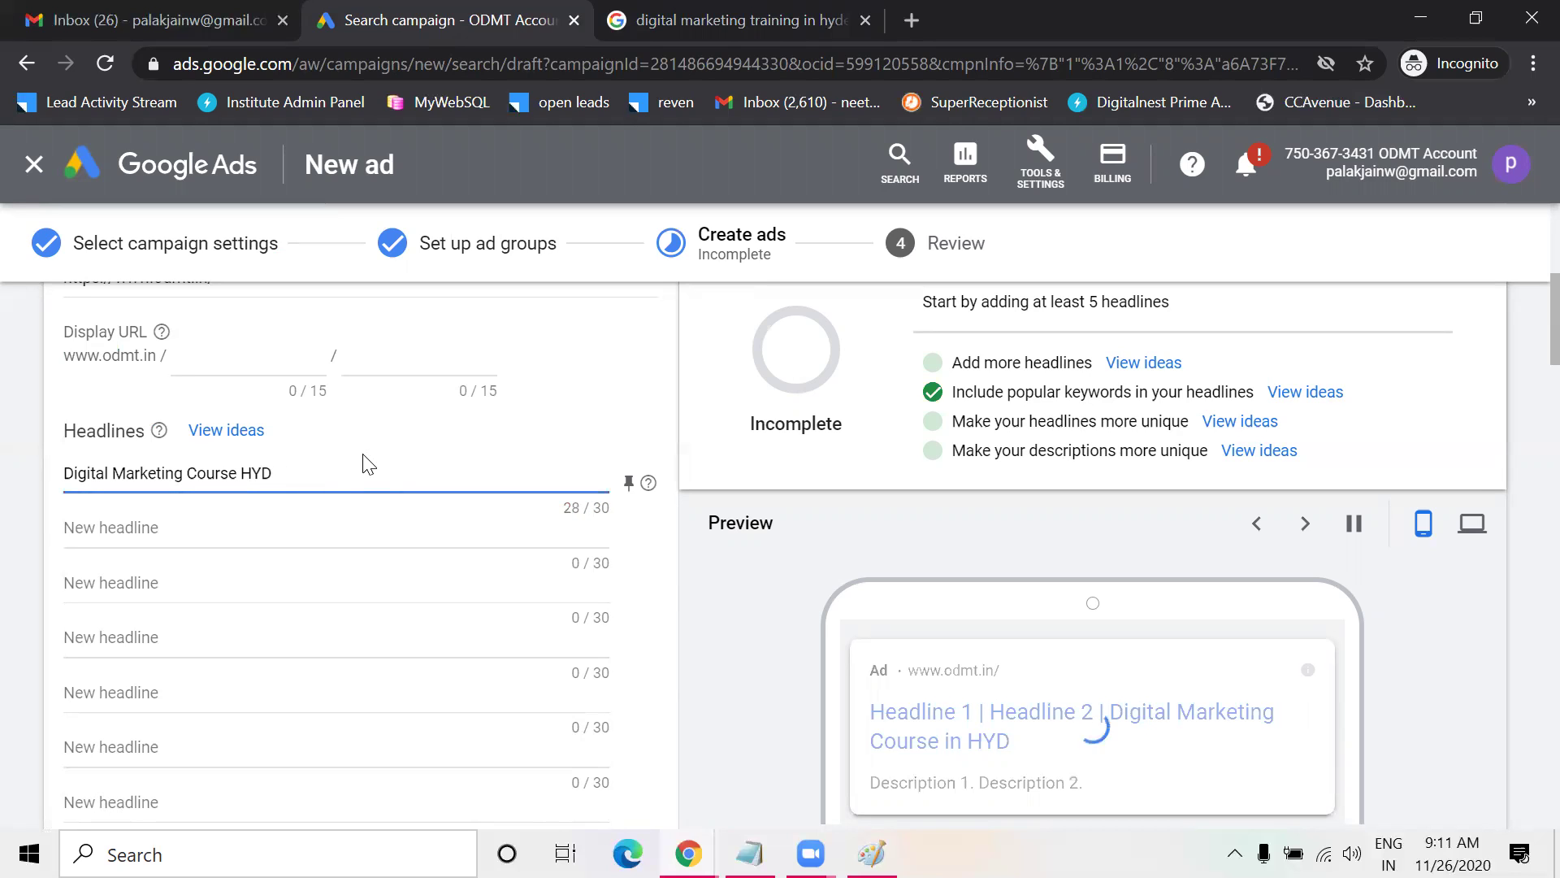
# Enter "100% Job Guarantee." as the second headline of the Dmarketing ad
pyautogui.click(242, 527)
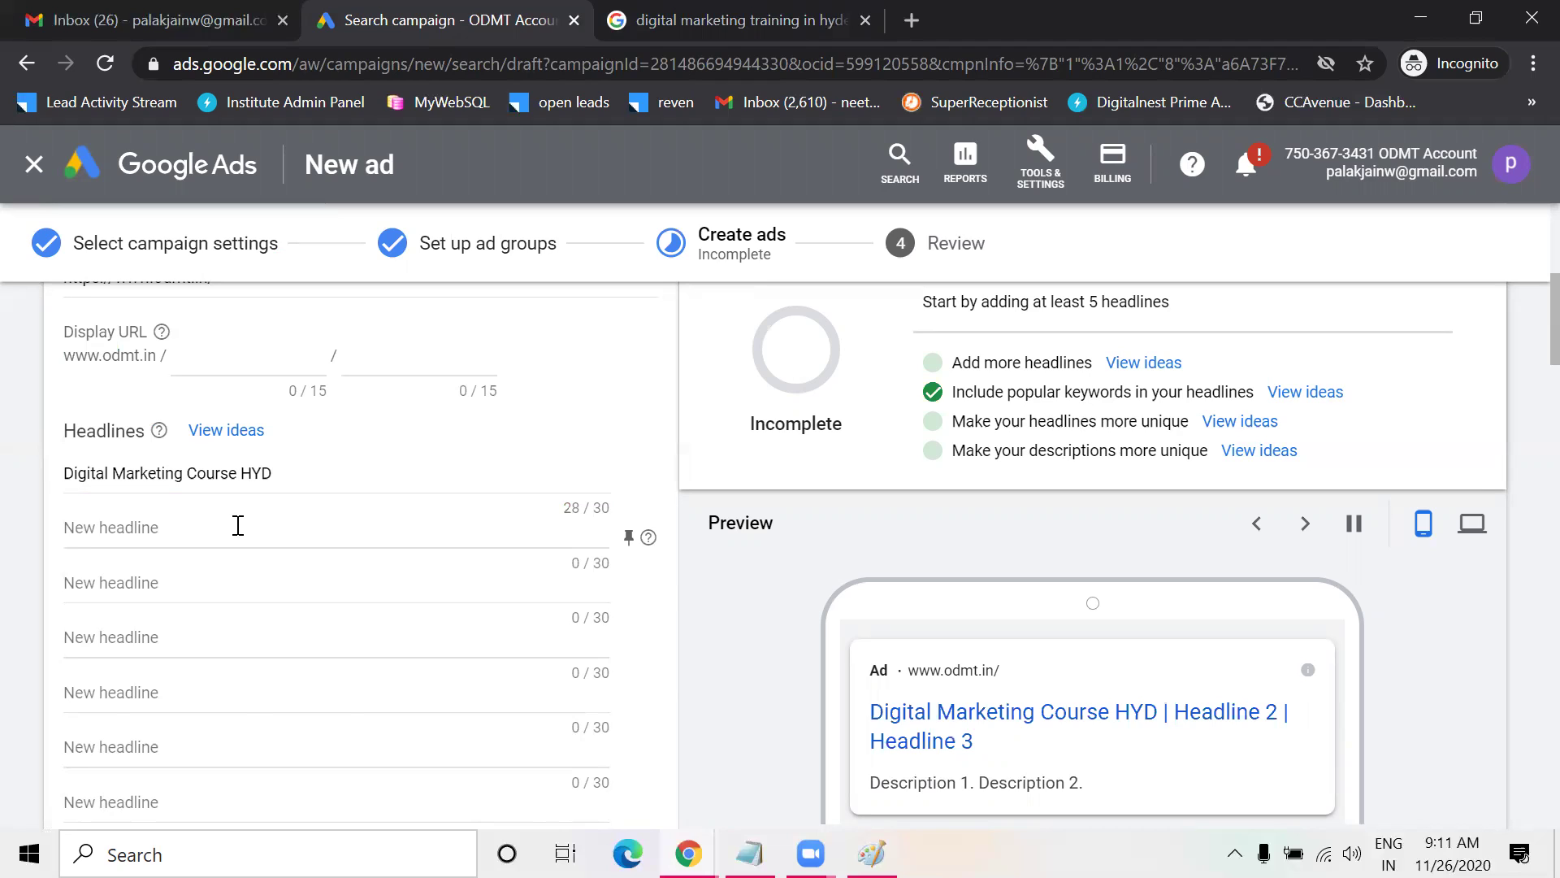
pyautogui.write('100')
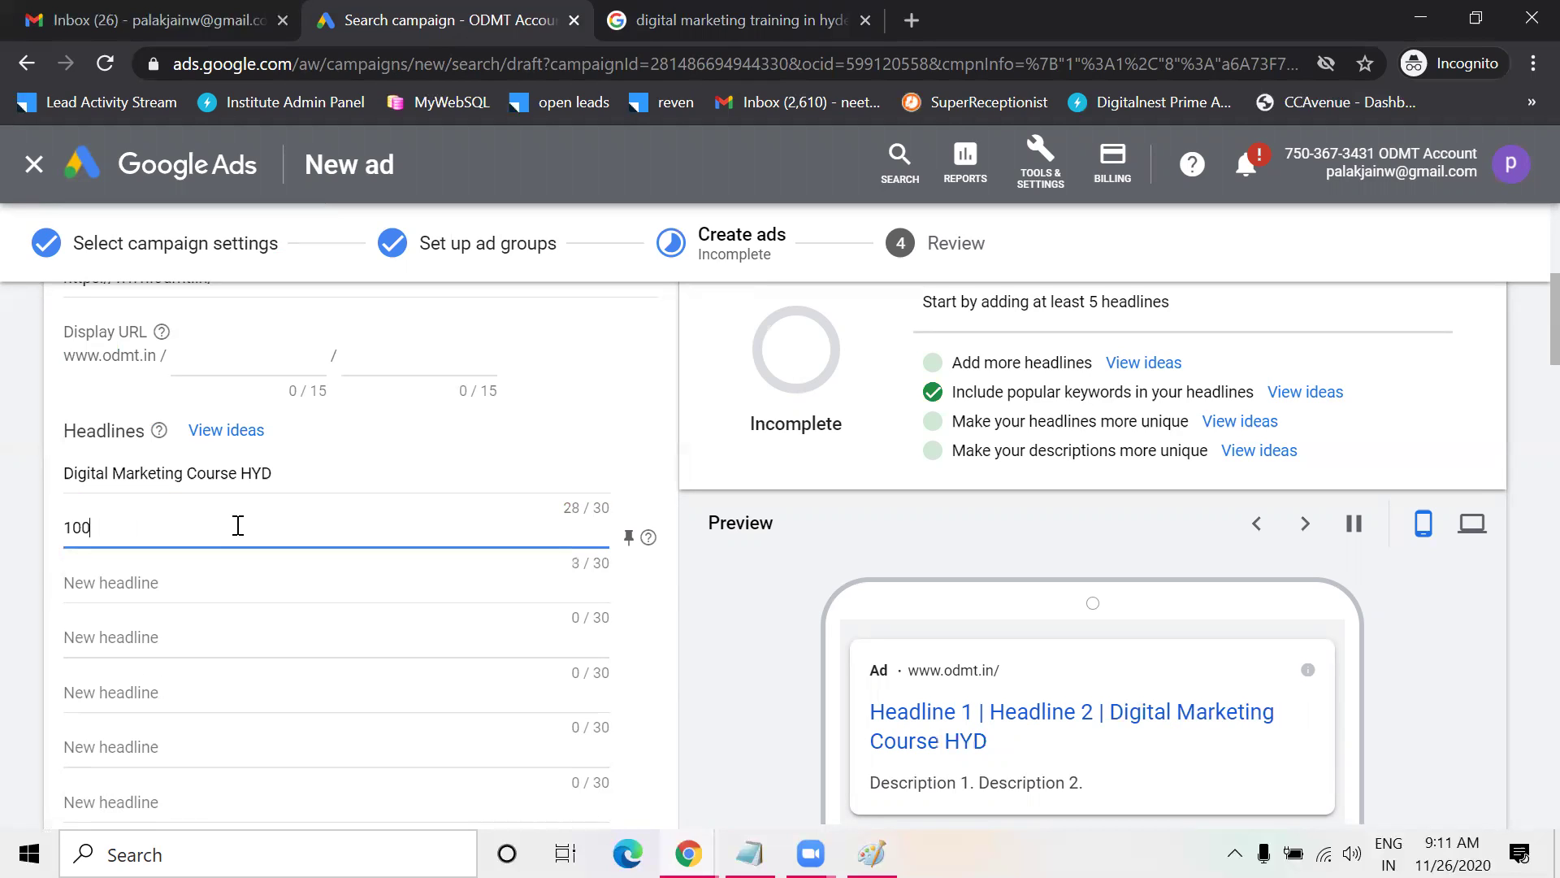
pyautogui.write('% H')
pyautogui.write(' Job')
pyautogui.write(' Guarantee.')
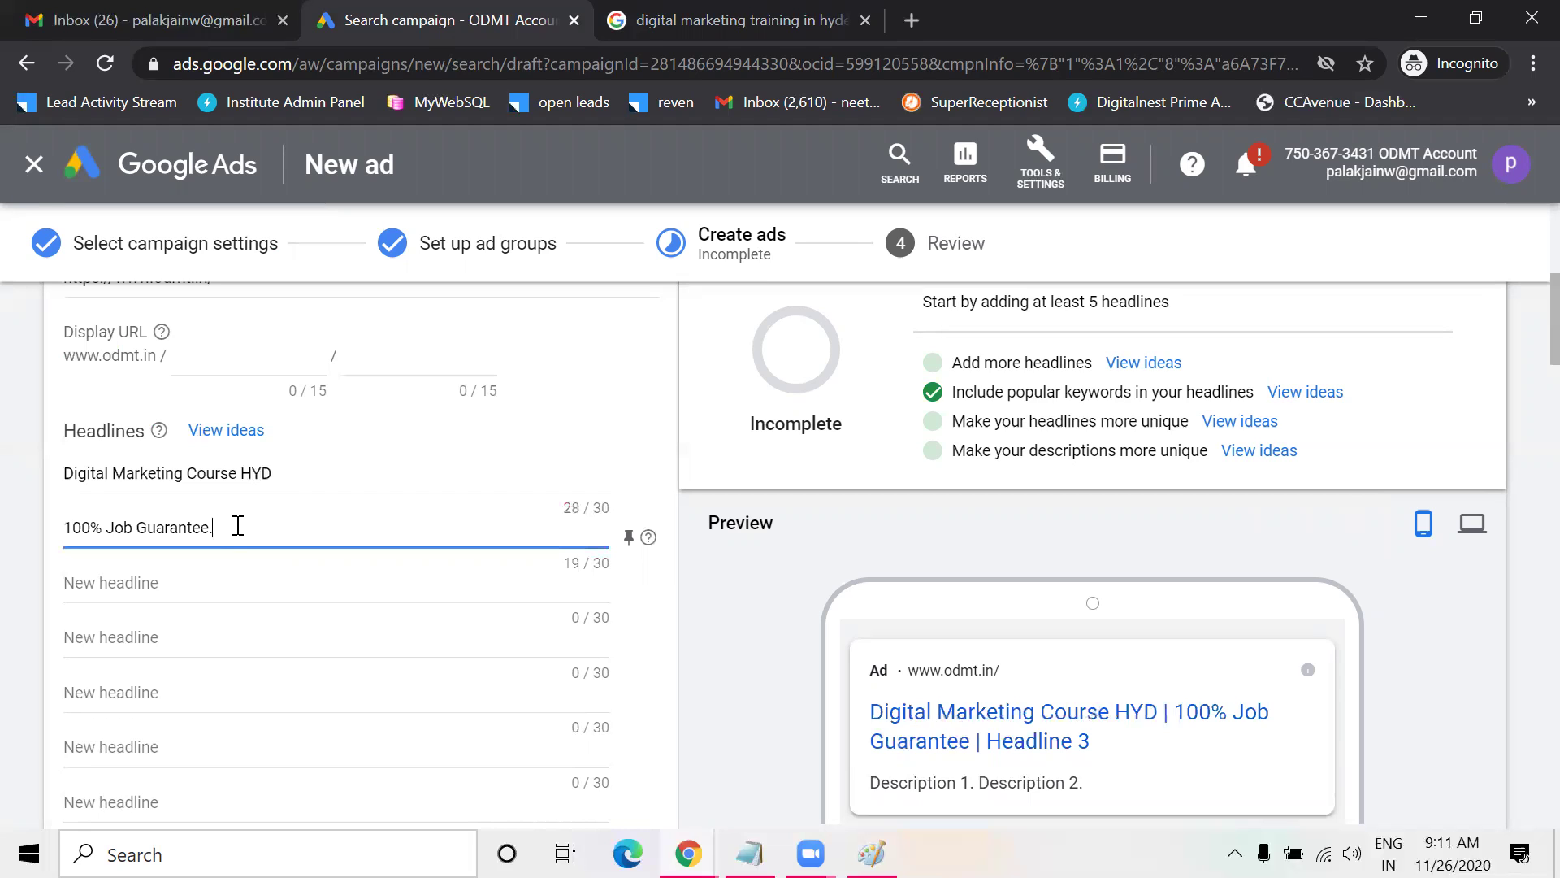
# Enter "Learn From Industry Eperts" as the third headline and "Work On Live Projects" as the fourth headline
pyautogui.click(154, 589)
pyautogui.write('Learn From Industry Eperts')
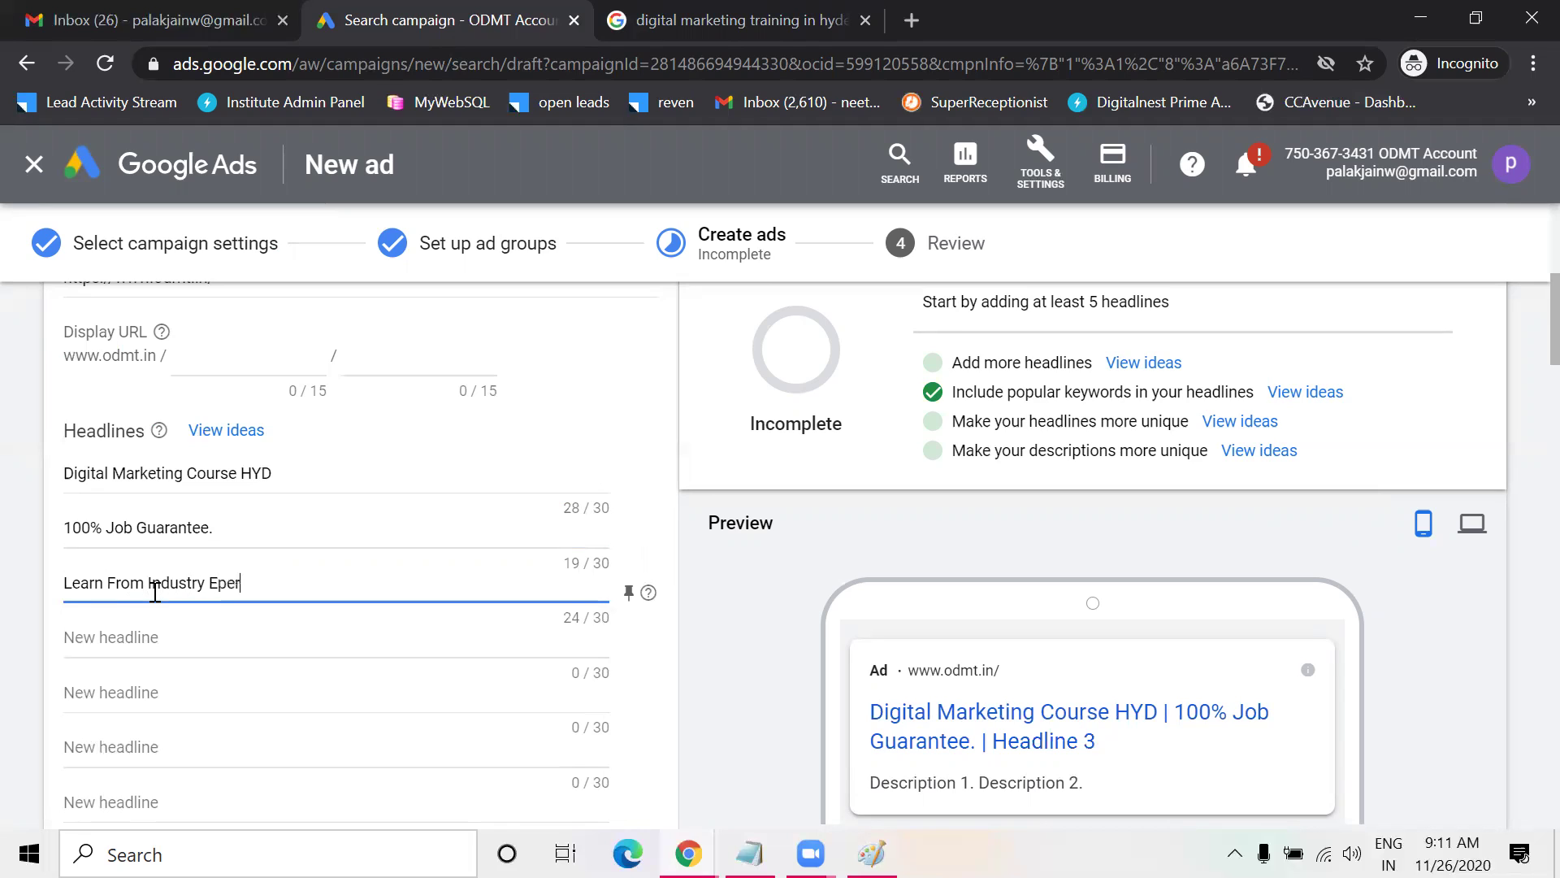
pyautogui.click(140, 644)
pyautogui.write('Work On Li')
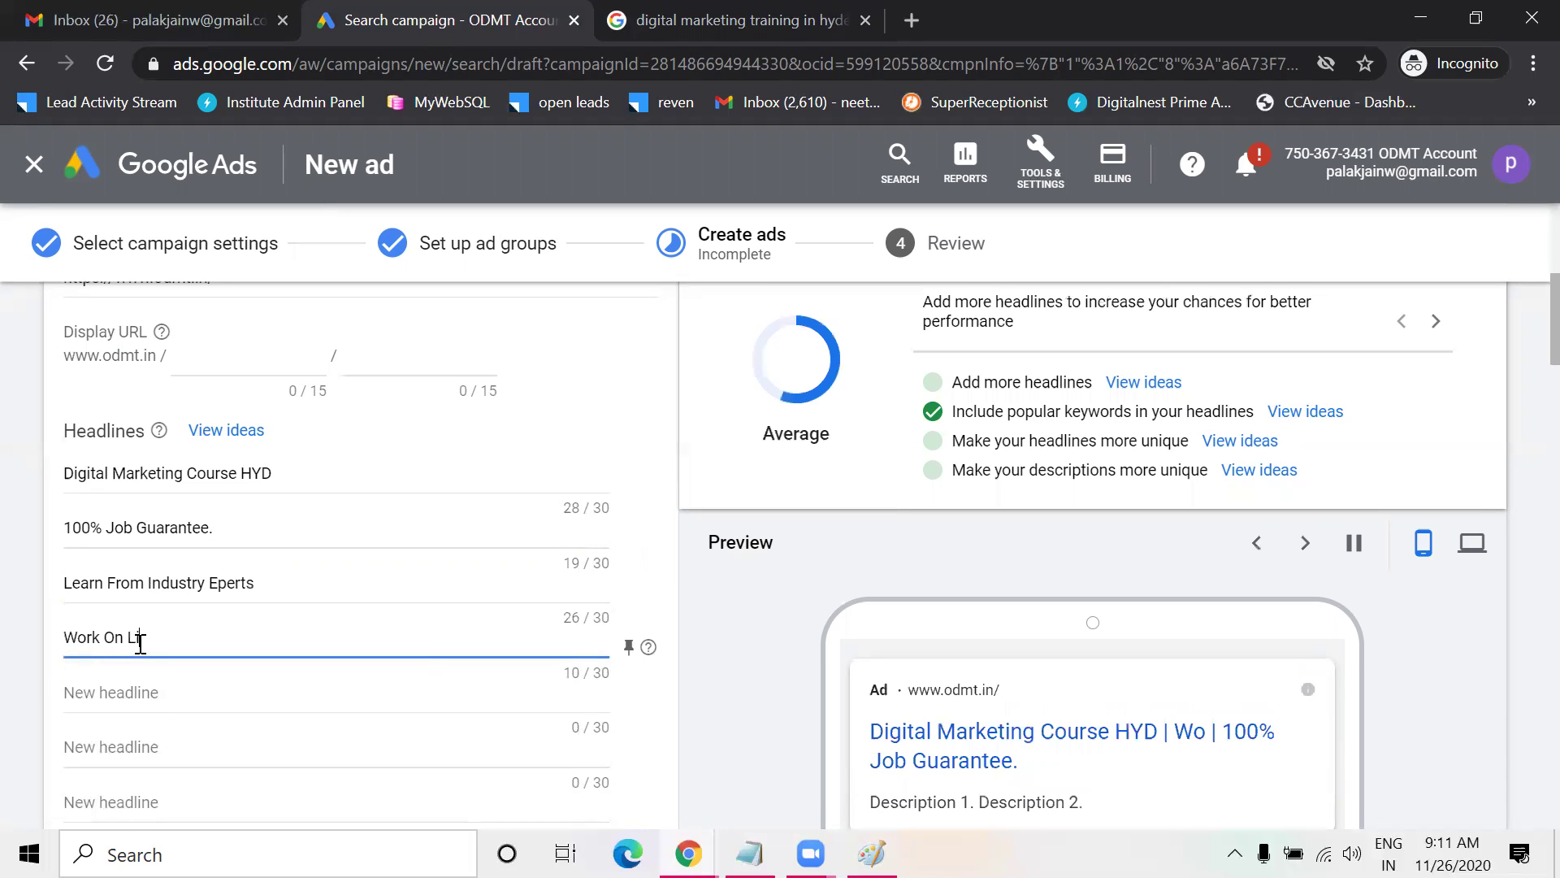
pyautogui.write('ve Projects')
# Enter "2Months Internship Opportunity" as the fifth headline of the Dmarketing ad, keeping it within the 30-character limit
pyautogui.click(159, 692)
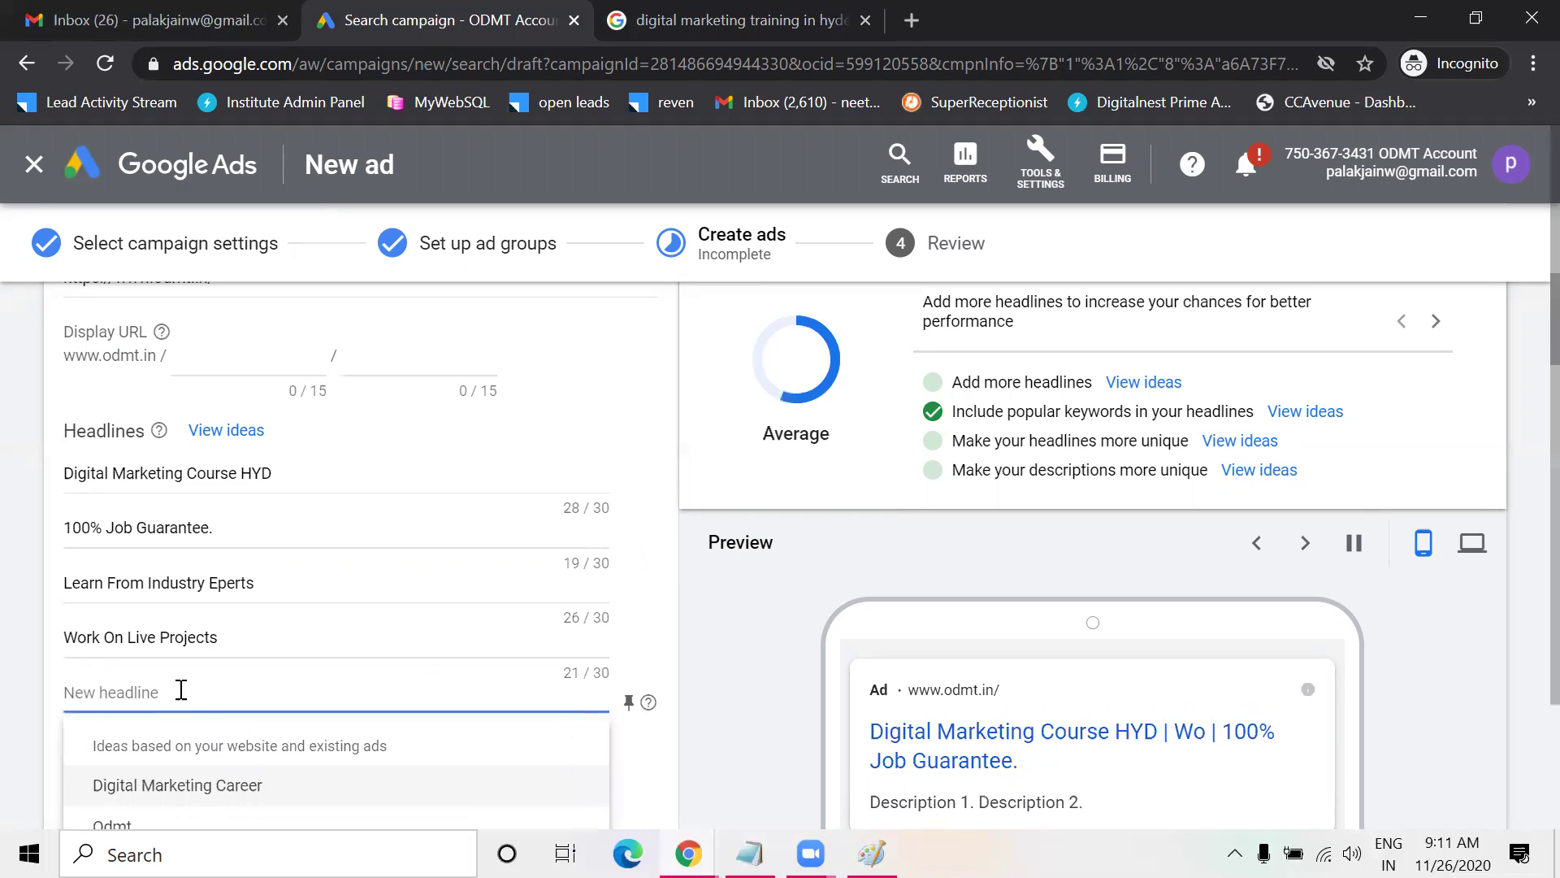
pyautogui.scroll(-2, 181, 685)
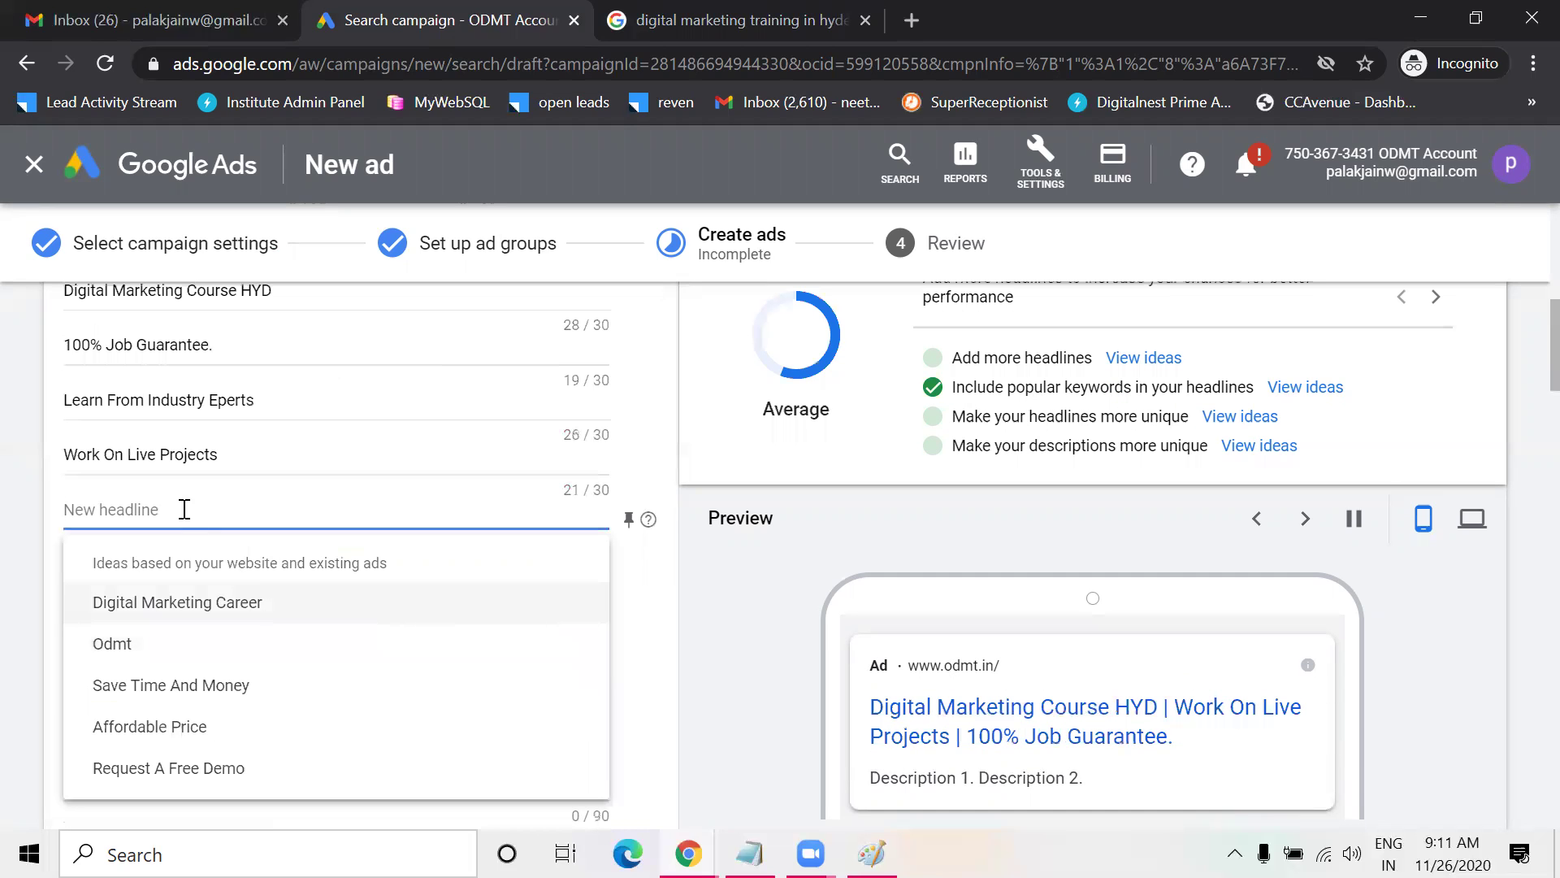
pyautogui.write('2 Mon')
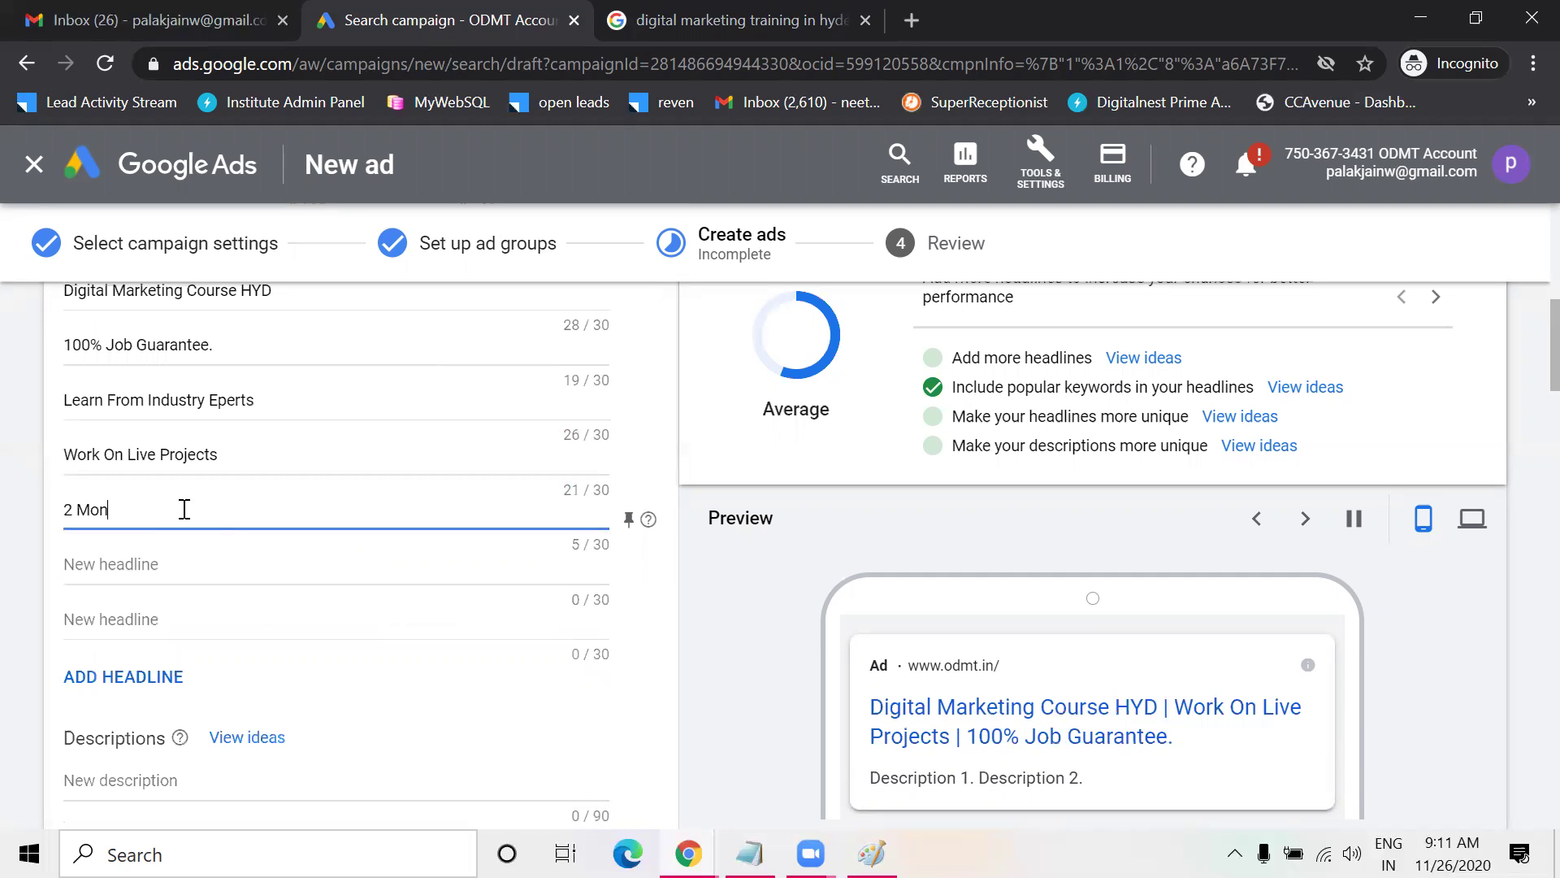
pyautogui.write('ths INternsh')
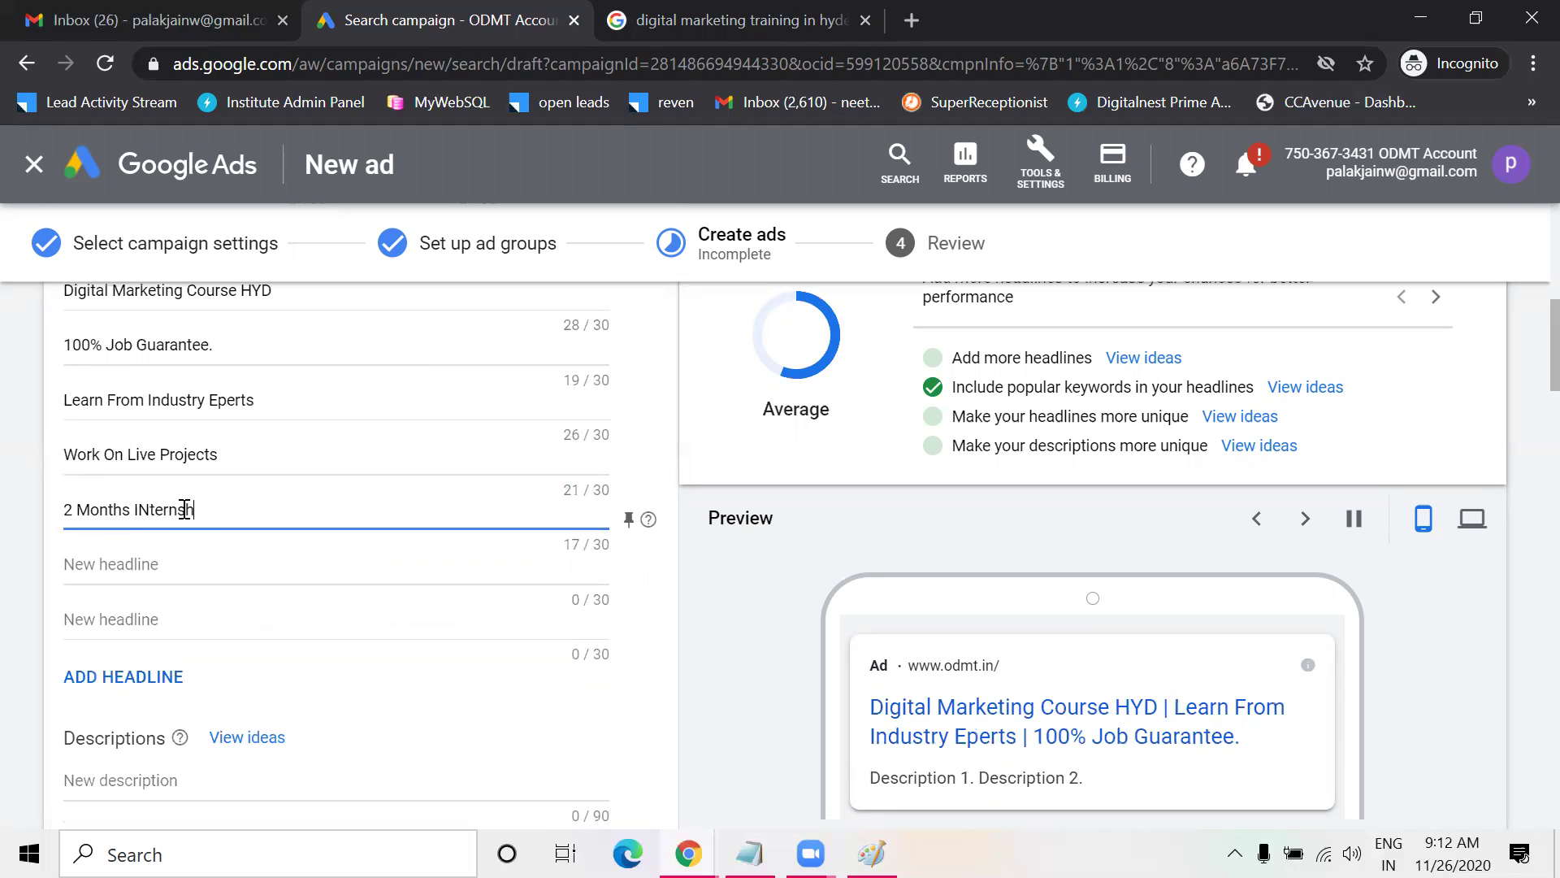
pyautogui.write('ip Opportunity')
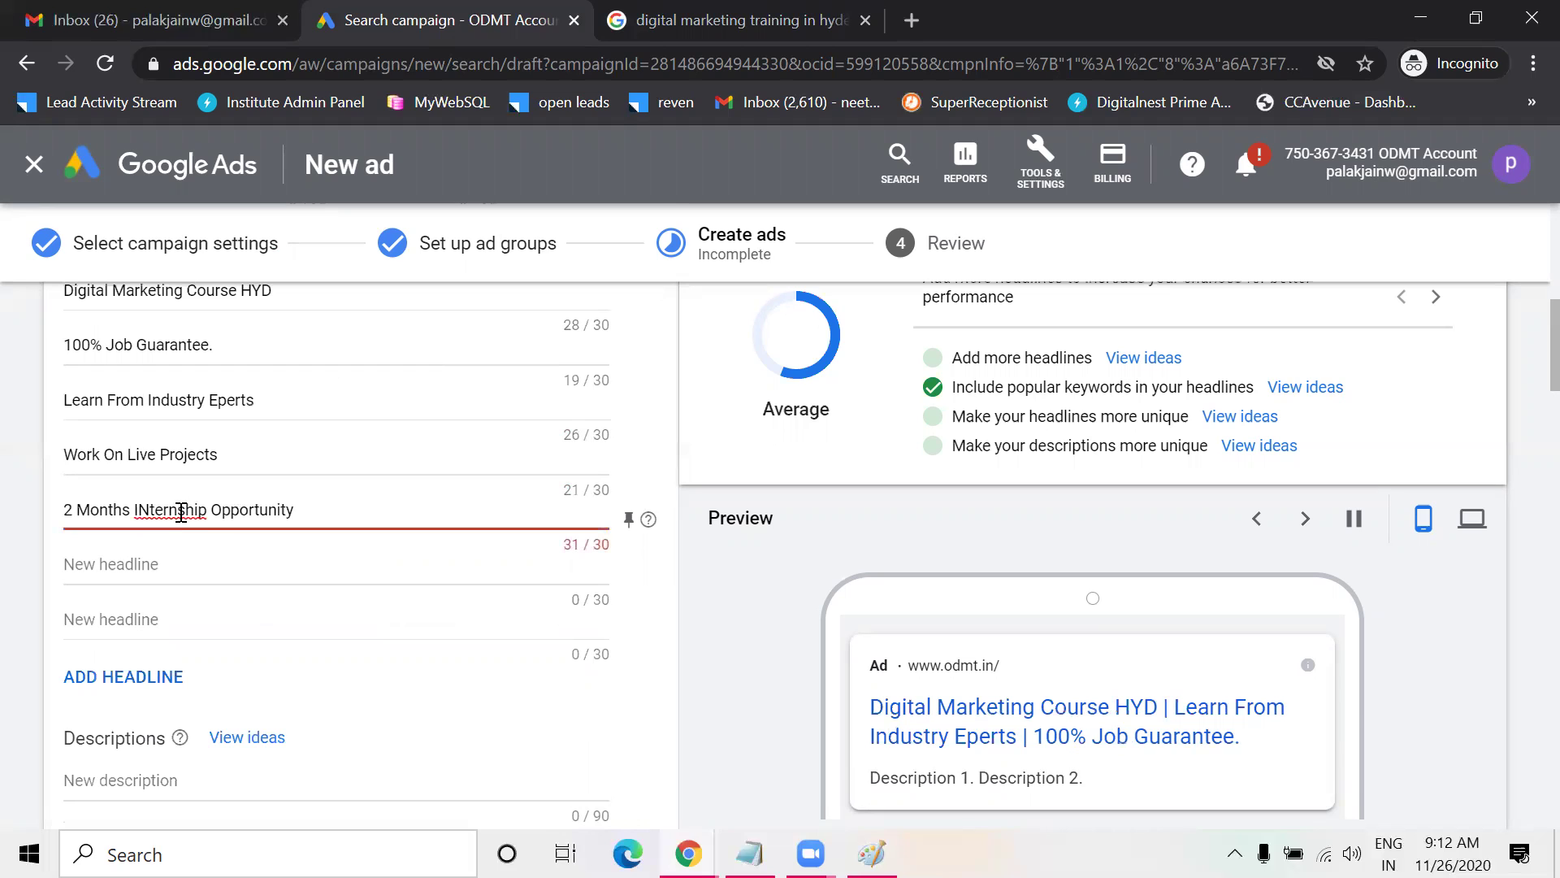
pyautogui.rightClick(164, 519)
pyautogui.click(185, 535)
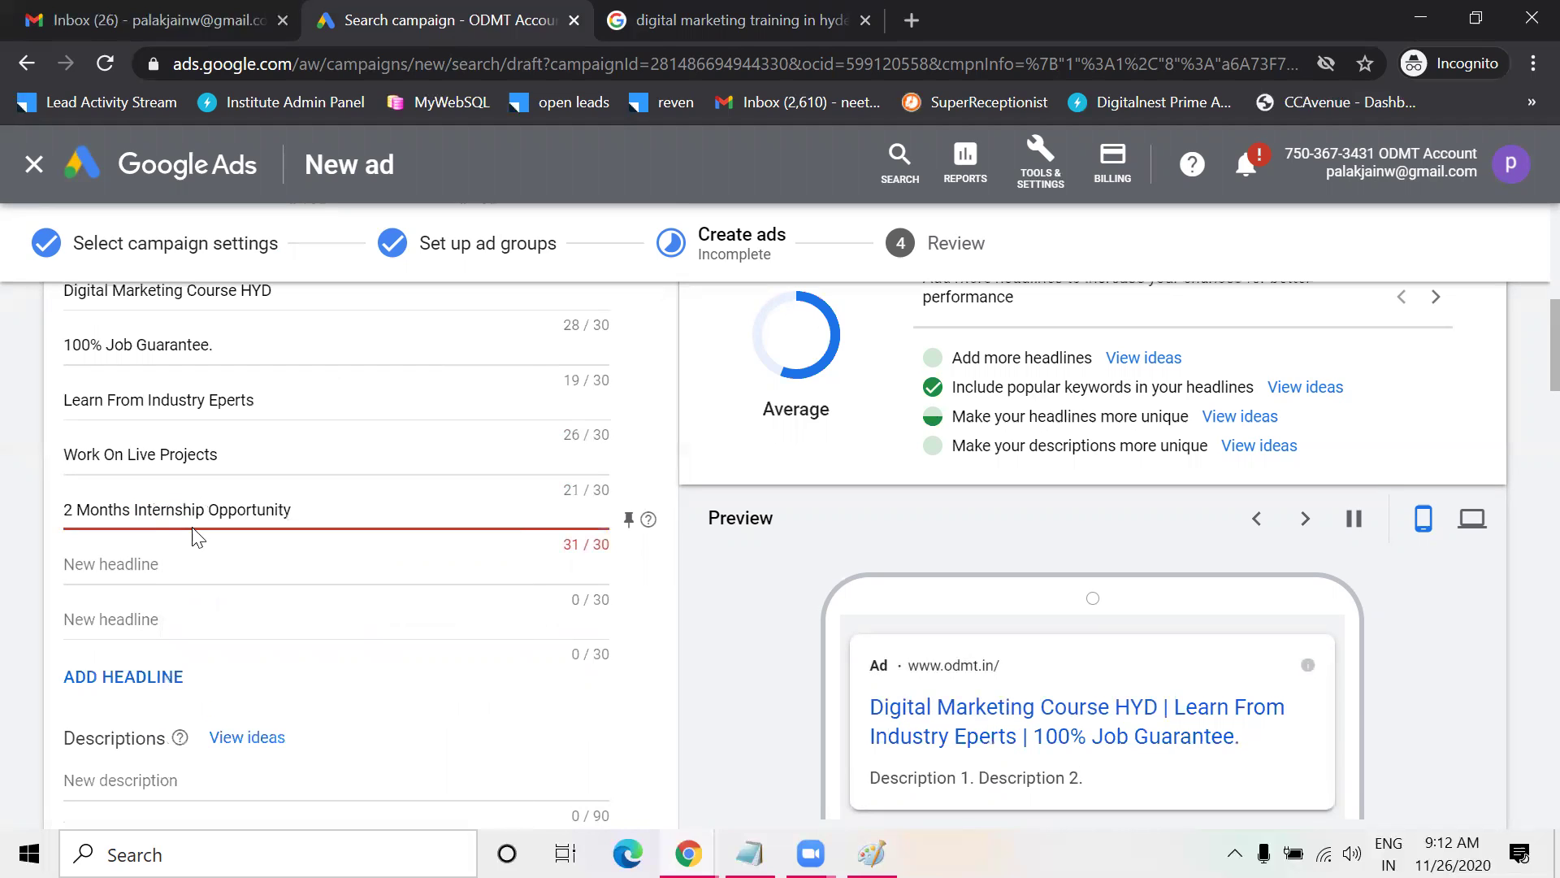
pyautogui.click(78, 514)
pyautogui.press('BackSpace')
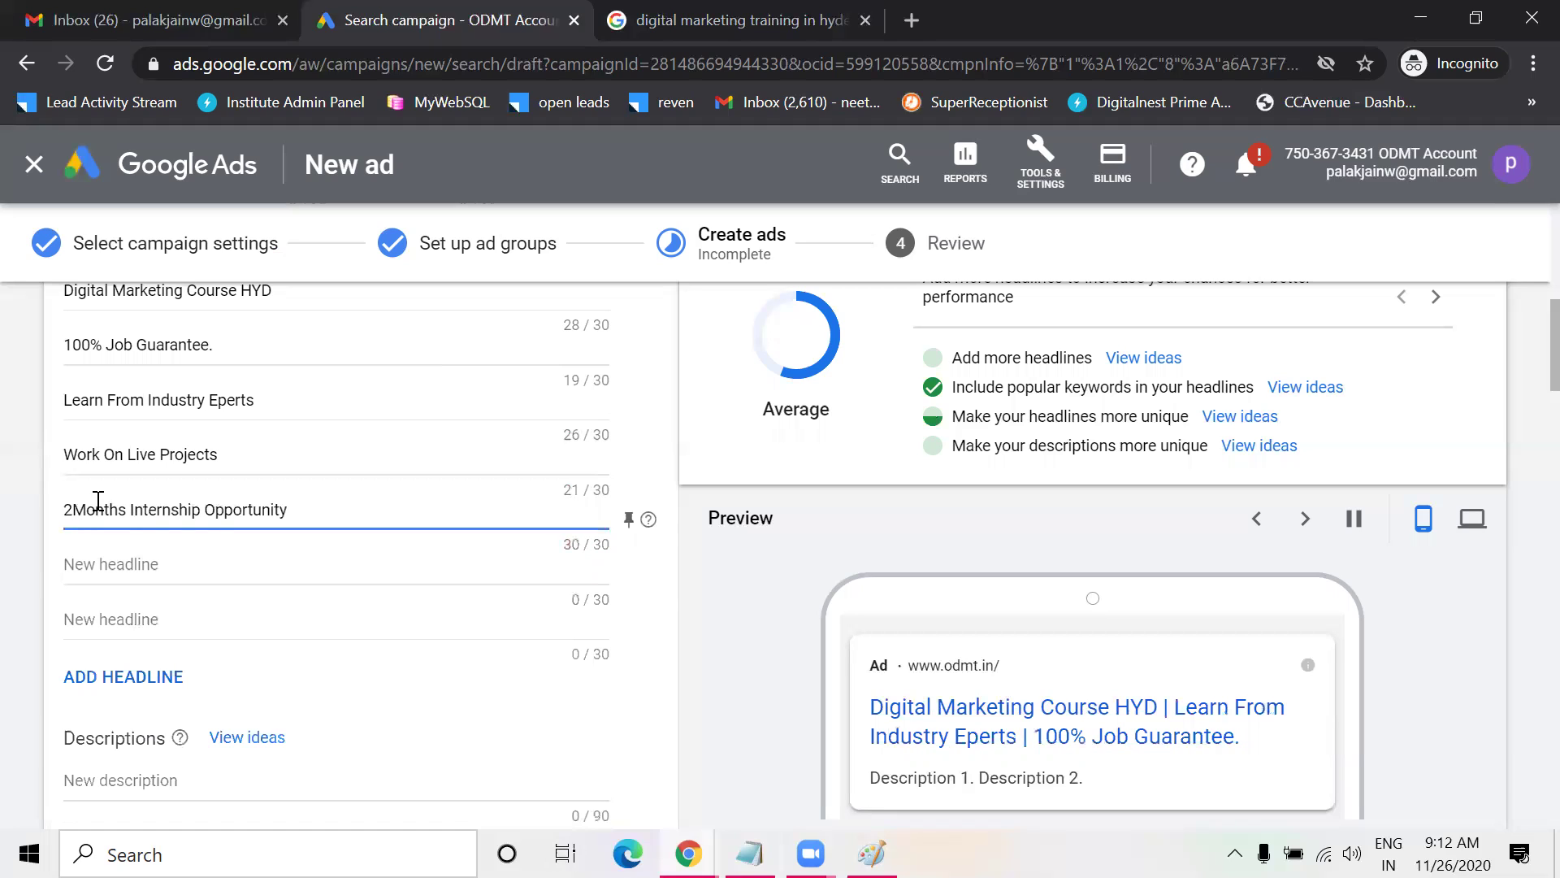
# Enter "100% Practical Classes" as the sixth headline and "Call Us today and Avail 20% Discount" as the seventh headline
pyautogui.click(169, 569)
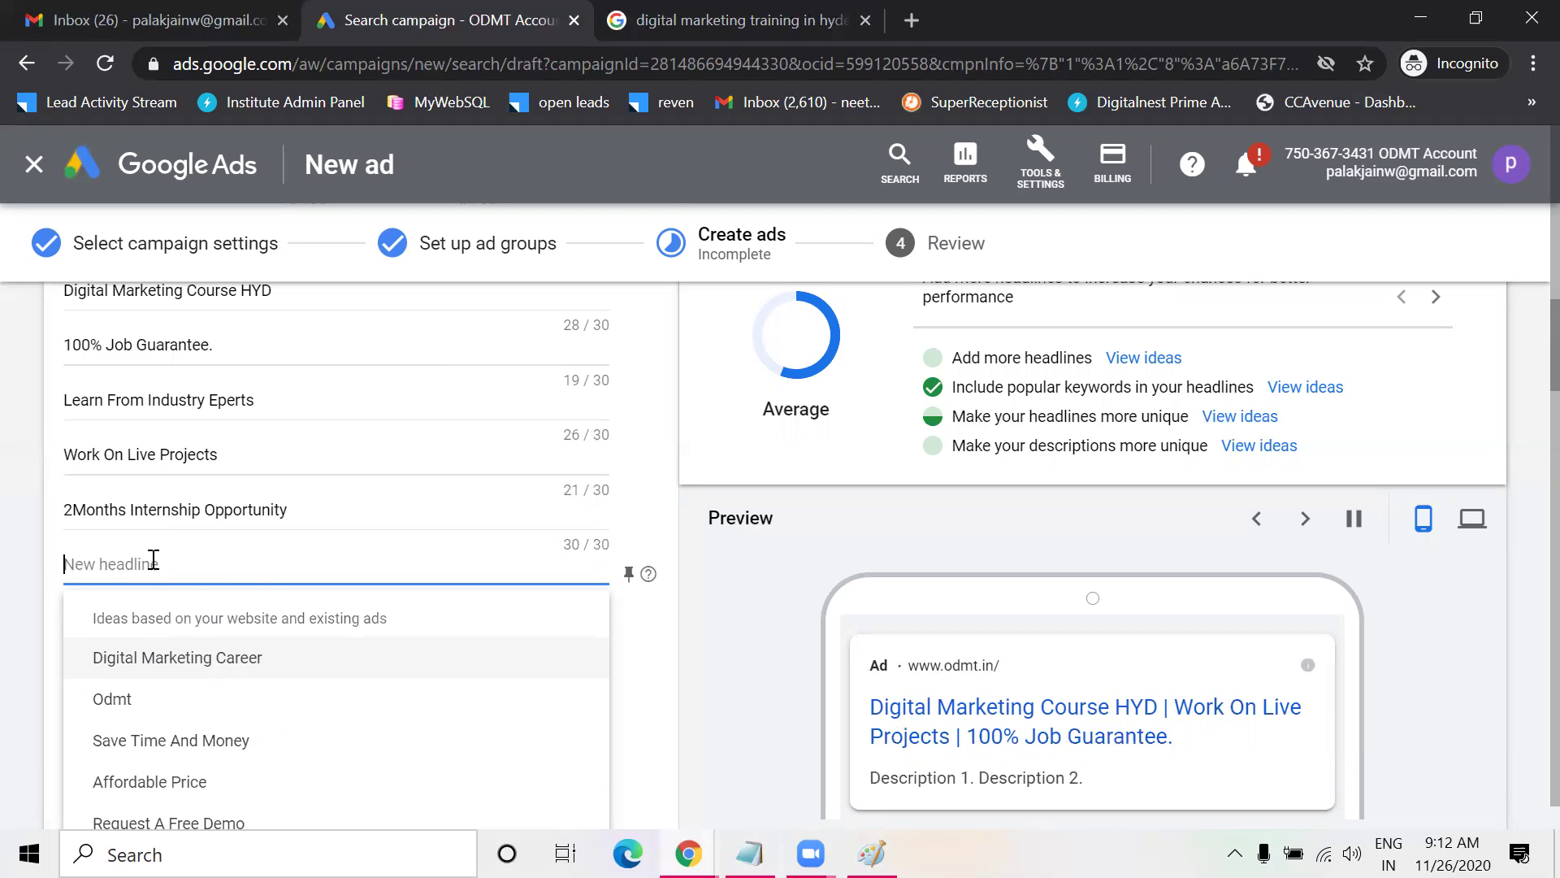
pyautogui.write('100% Practical Classes')
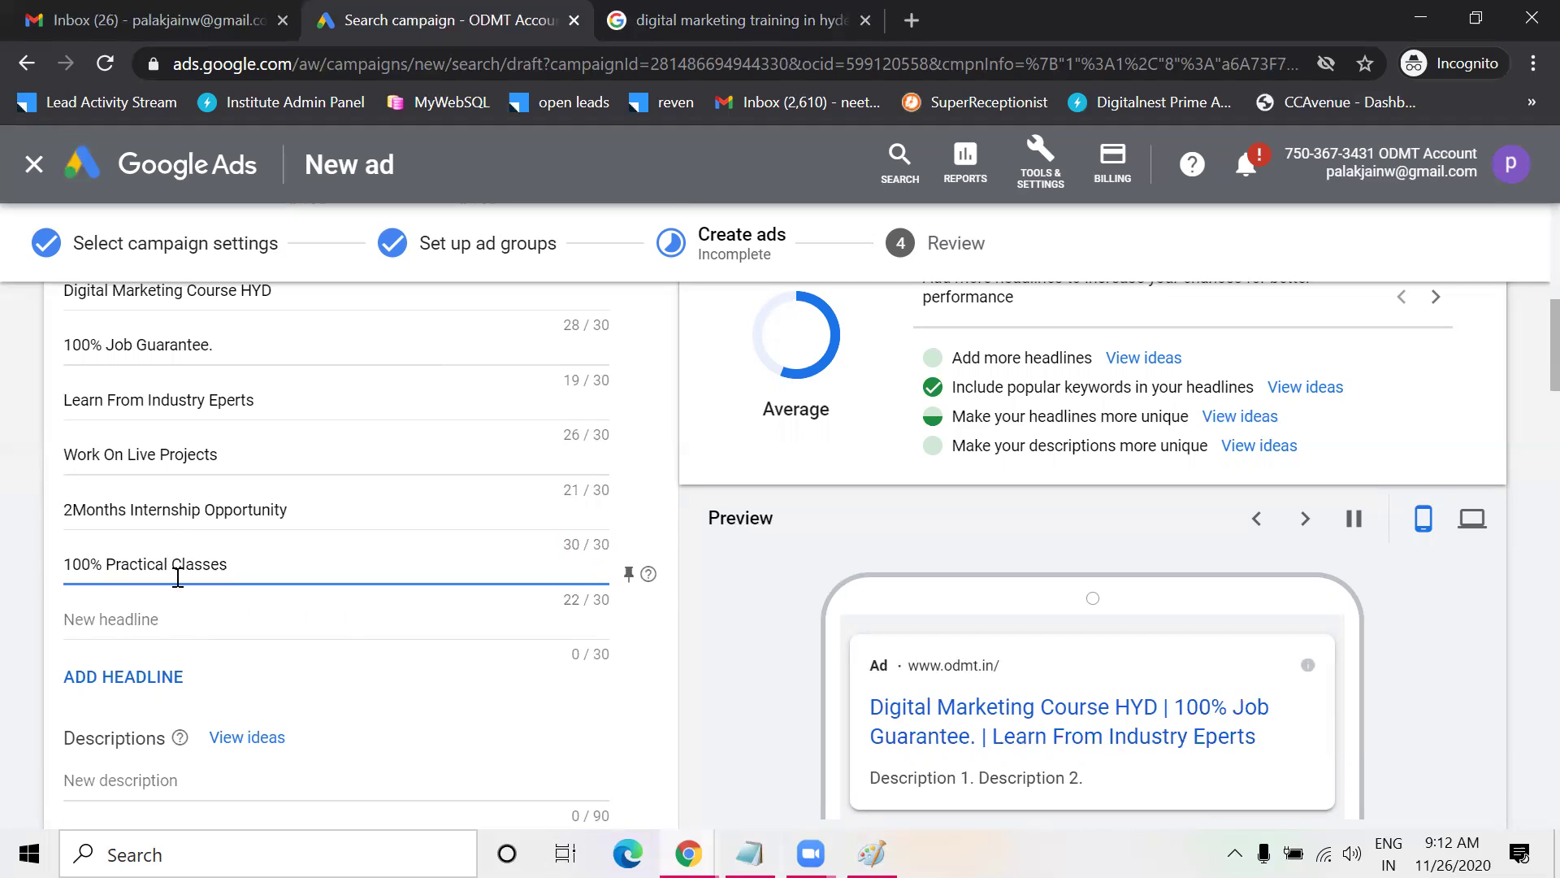
pyautogui.click(176, 617)
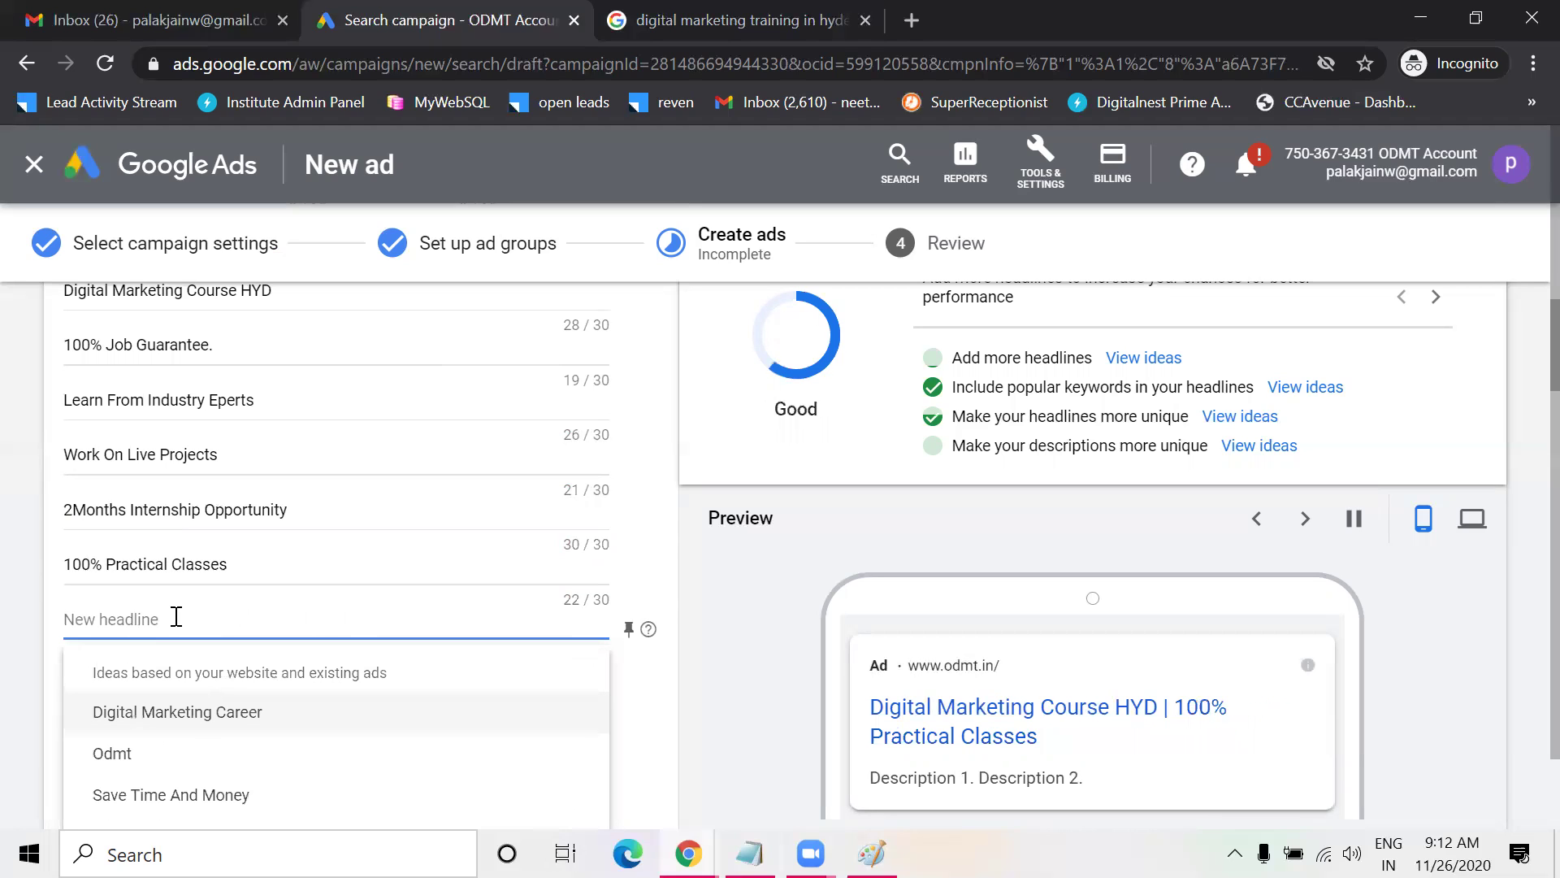
pyautogui.write('Ca')
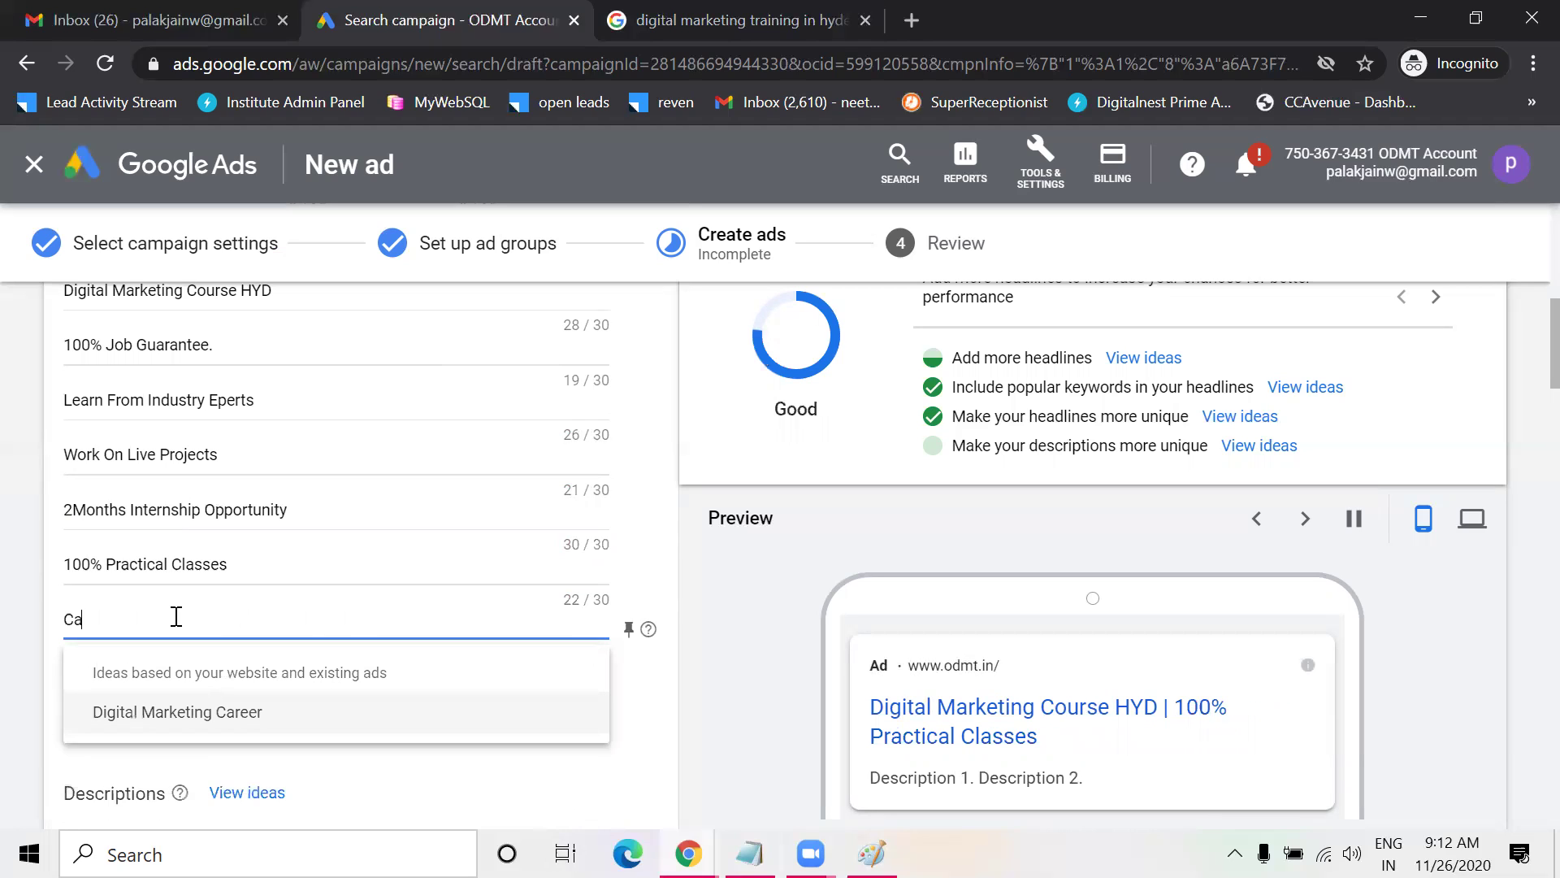
pyautogui.write('ll Us tody for')
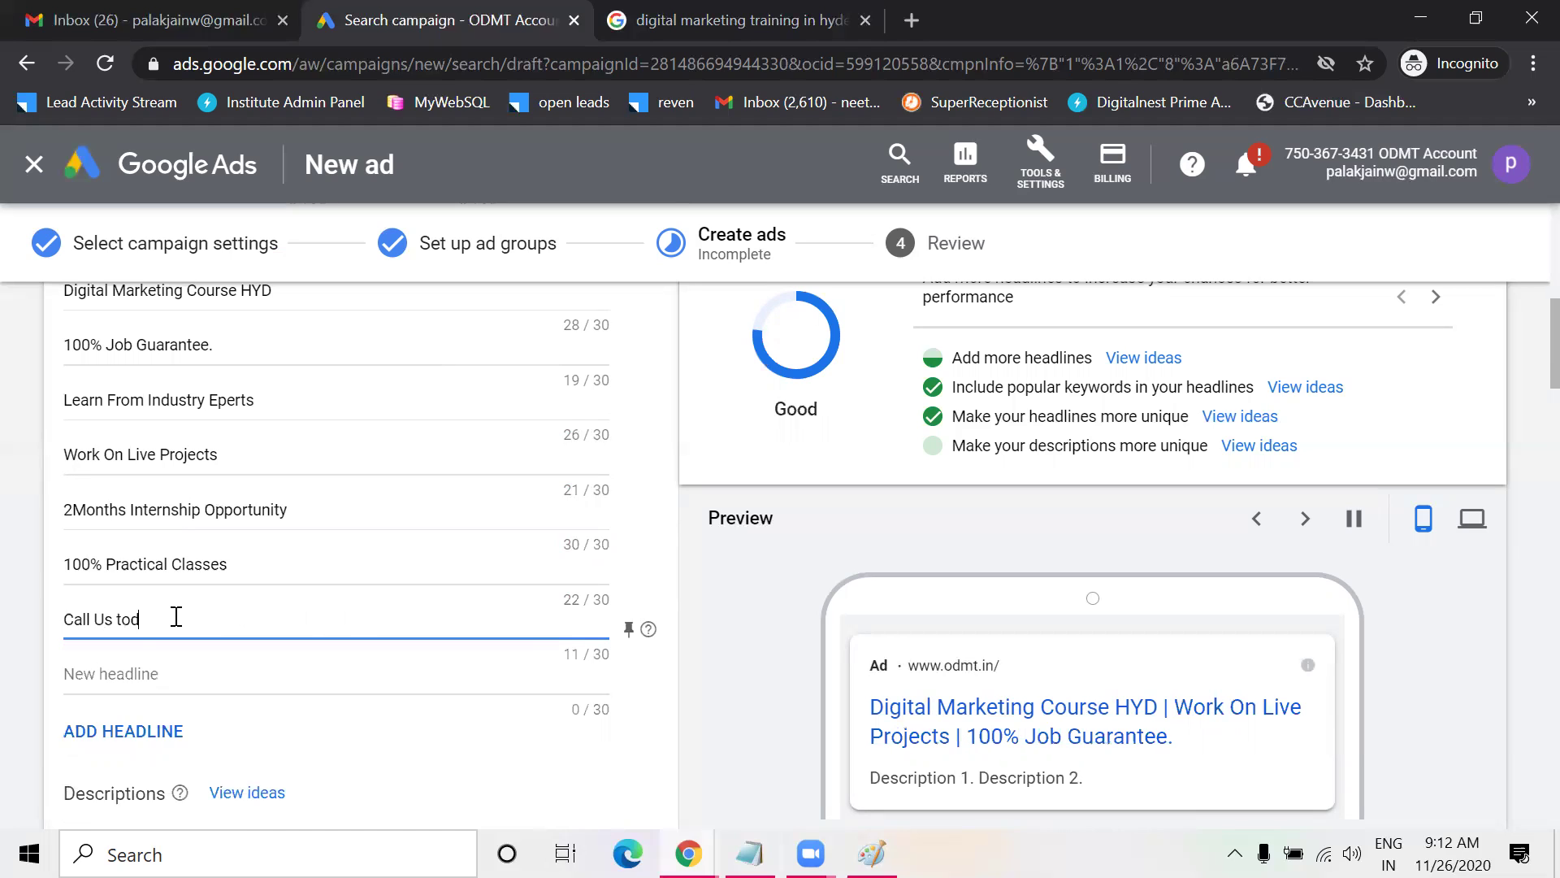
pyautogui.press('BackSpace')
pyautogui.press('BackSpace')
pyautogui.press('BackSpace')
pyautogui.press('BackSpace')
pyautogui.write('ay and Avail 20% Discount')
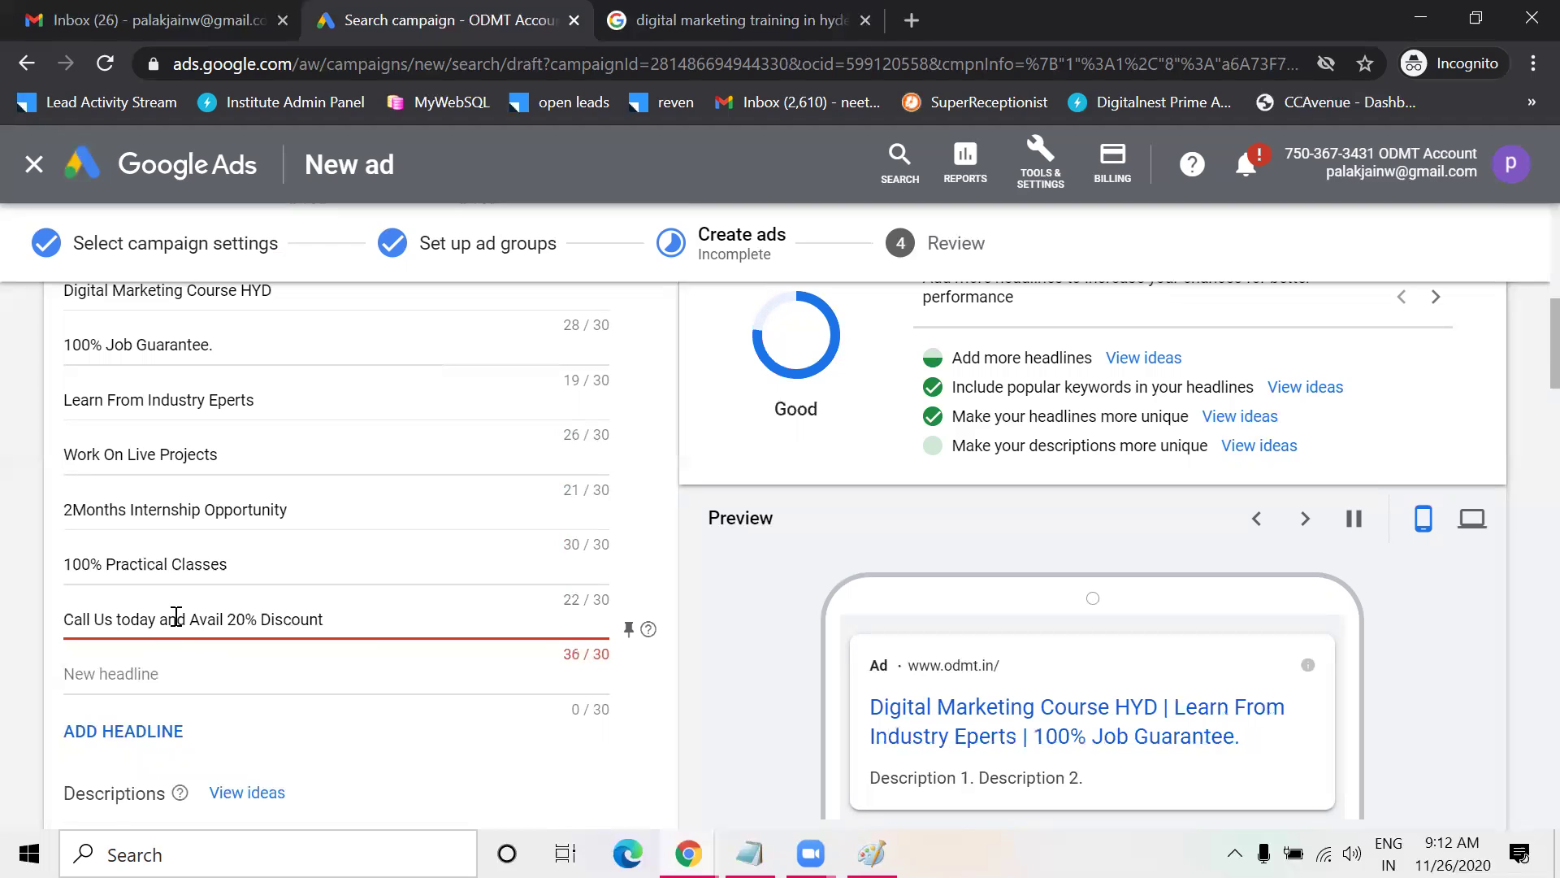
# Shorten the seventh headline to "Call Us Now Avail 20% Discount" so it fits the 30-character limit
pyautogui.click(191, 622)
pyautogui.press('BackSpace')
pyautogui.press('BackSpace')
pyautogui.press('BackSpace')
pyautogui.press('BackSpace')
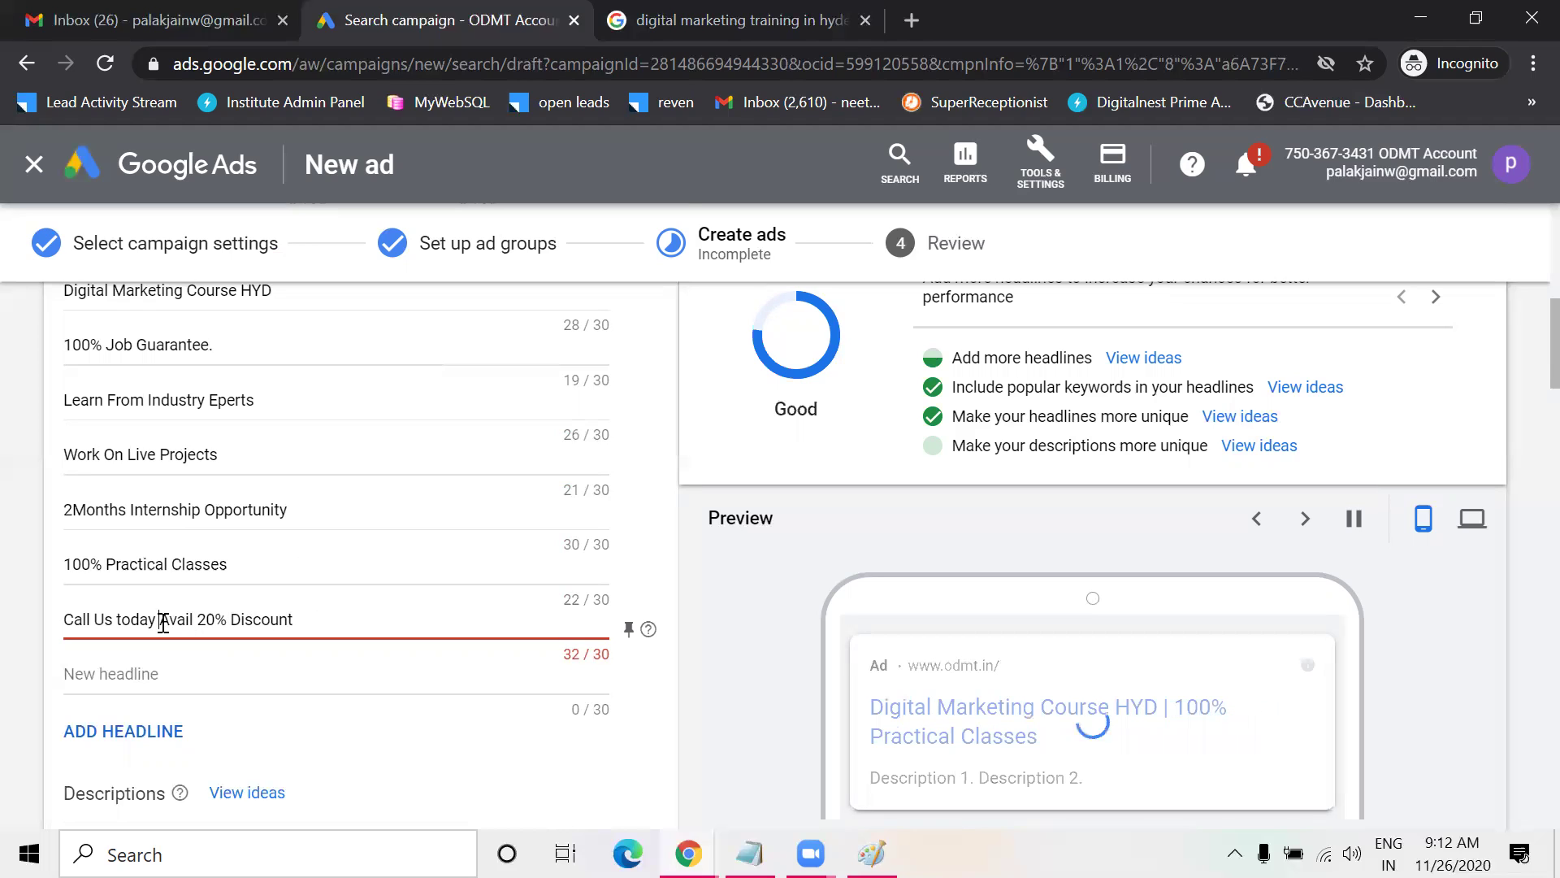
pyautogui.press('BackSpace')
pyautogui.press('BackSpace')
pyautogui.press('BackSpace')
pyautogui.press('BackSpace')
pyautogui.press('BackSpace')
pyautogui.press('BackSpace')
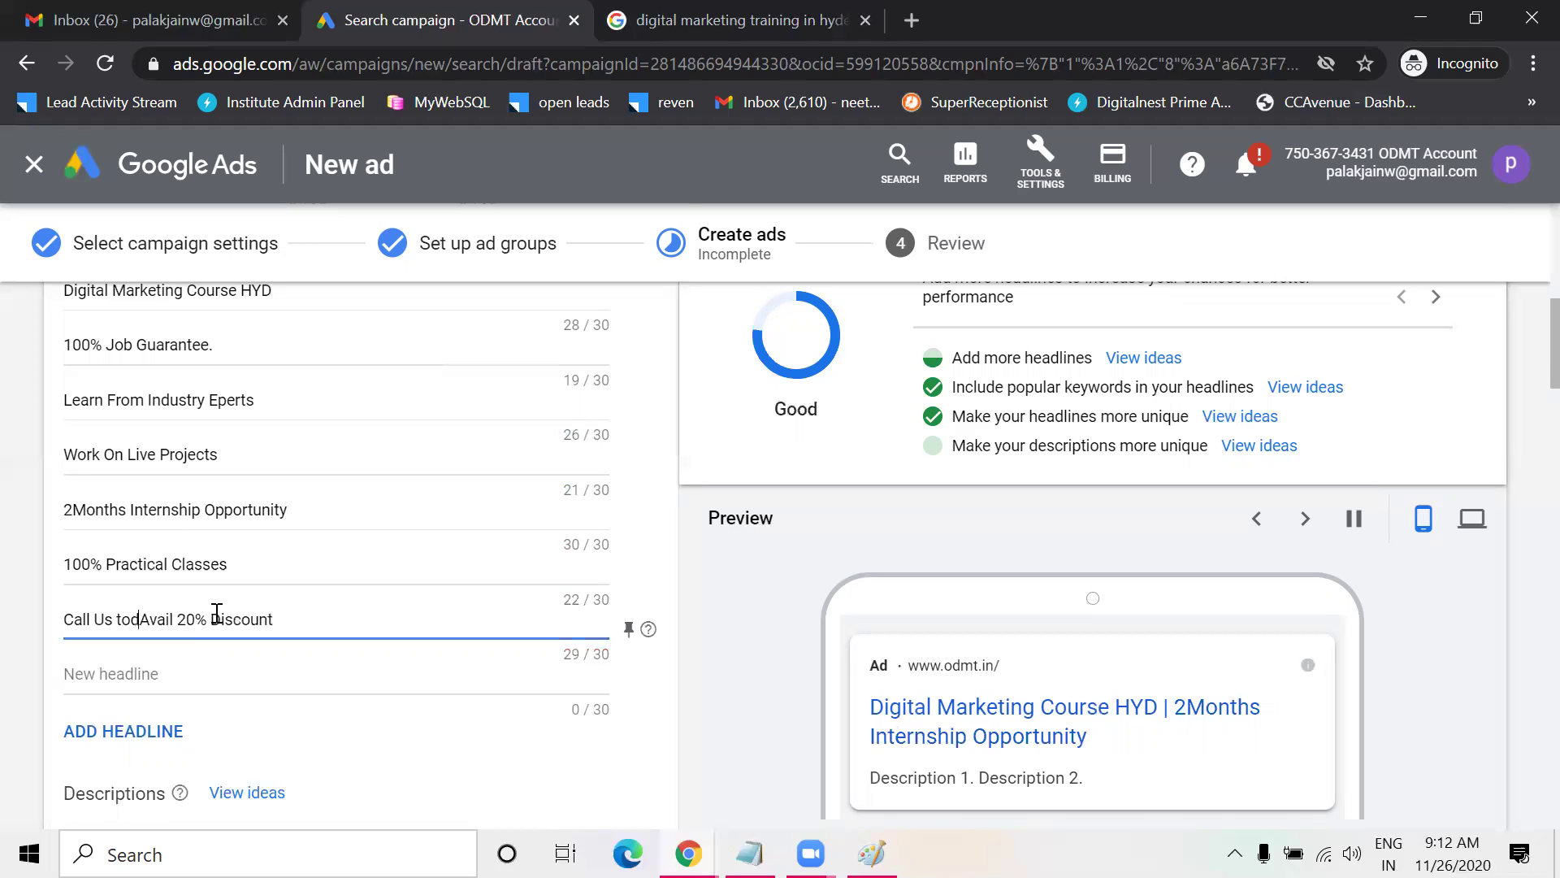
pyautogui.write('Now')
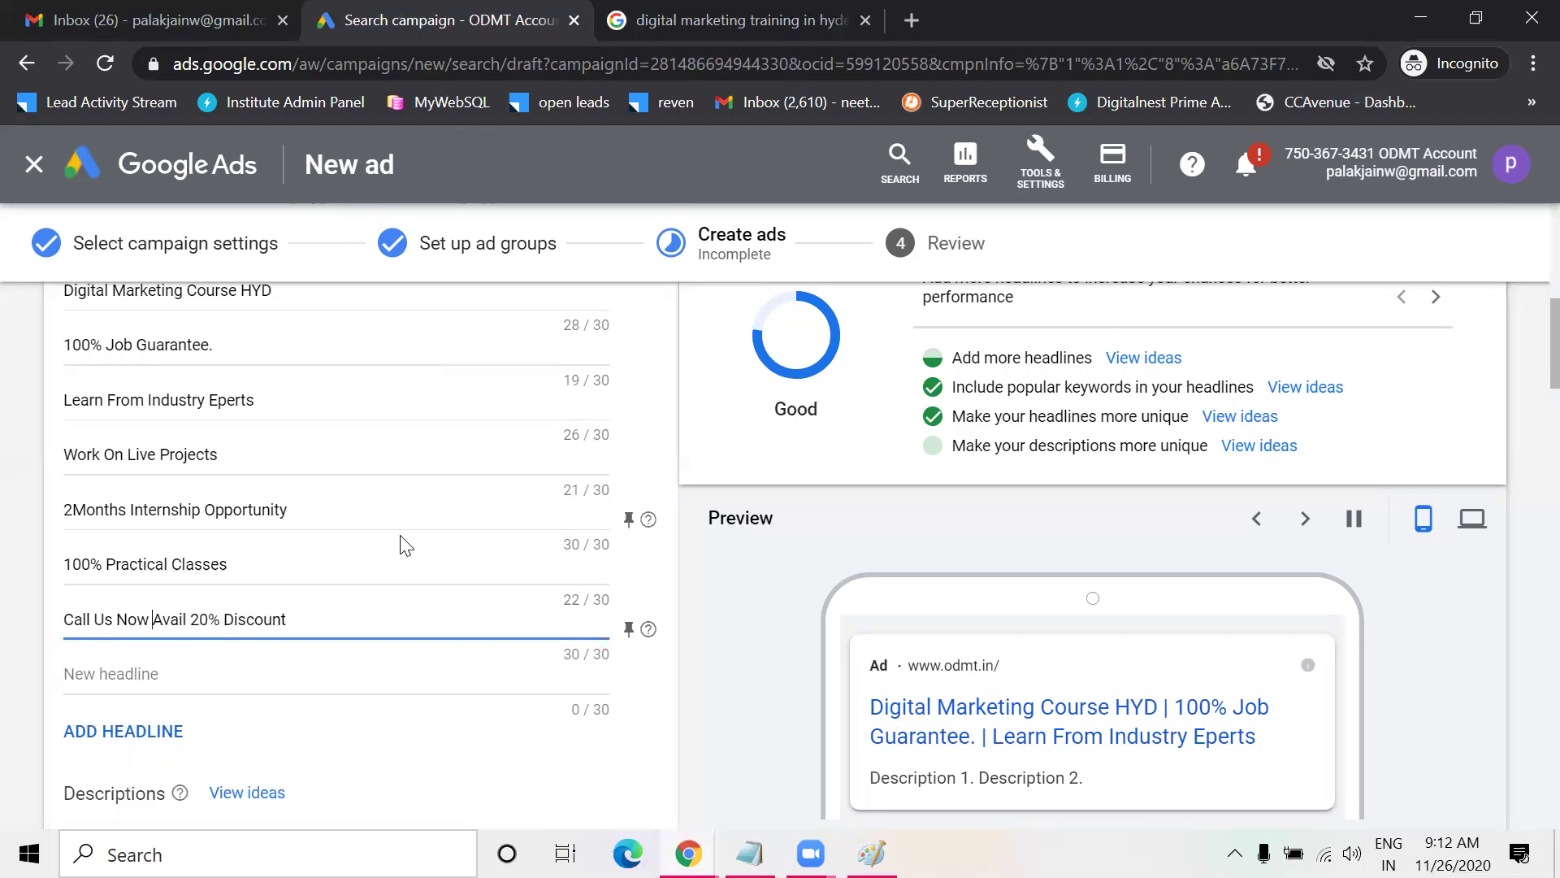
pyautogui.scroll(2, 400, 540)
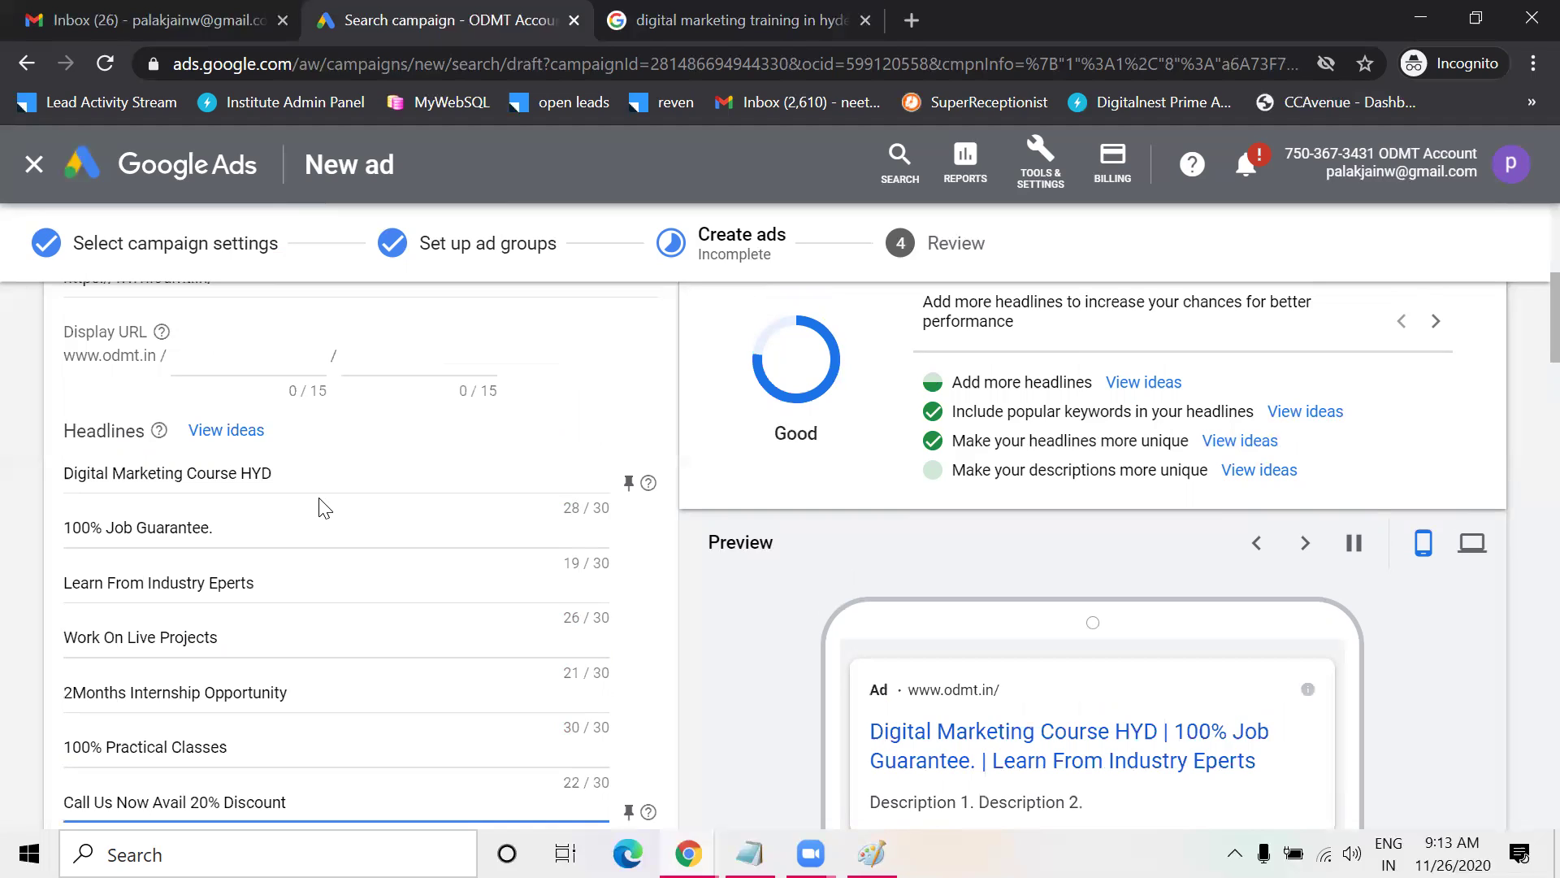
# Search Google in a new tab for "digital marketing course in hyderabad" and look through the results for competitor ads
pyautogui.click(916, 16)
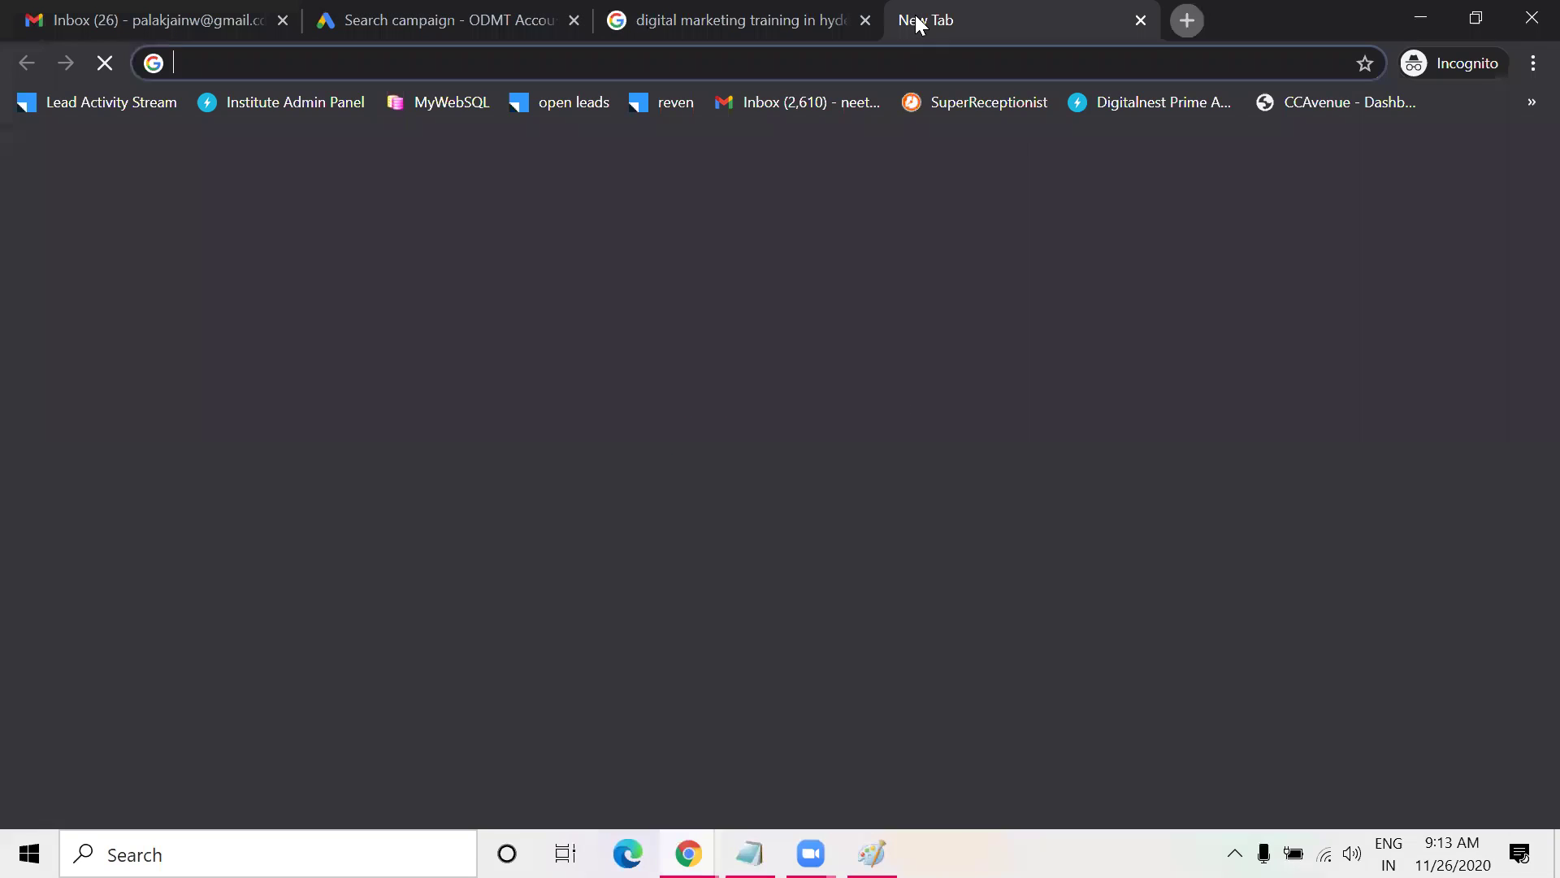
pyautogui.write('digital m')
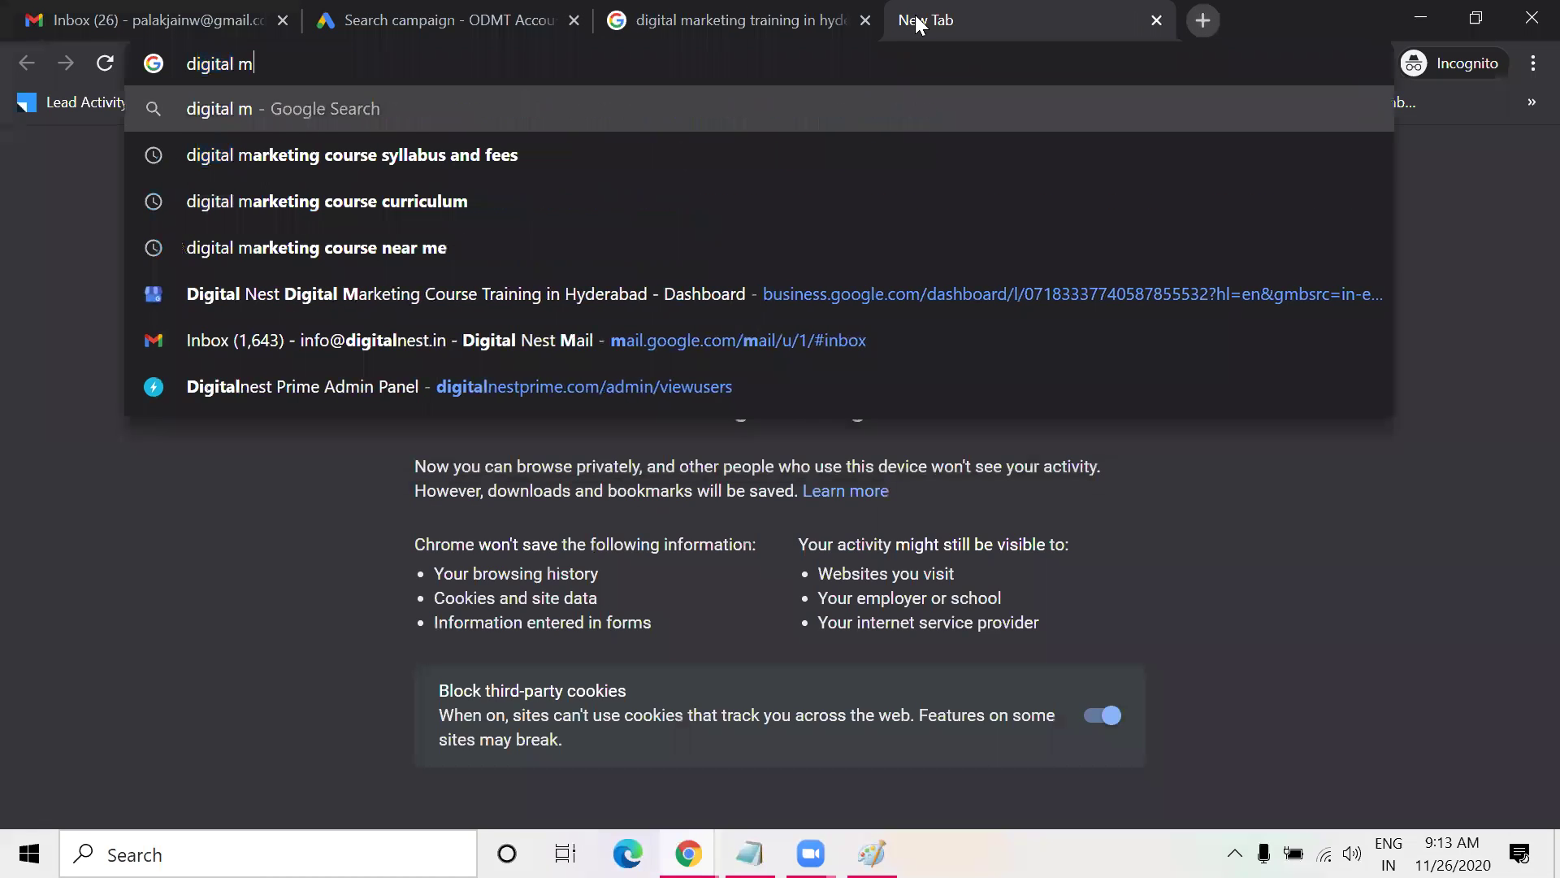
pyautogui.write('arketing cou')
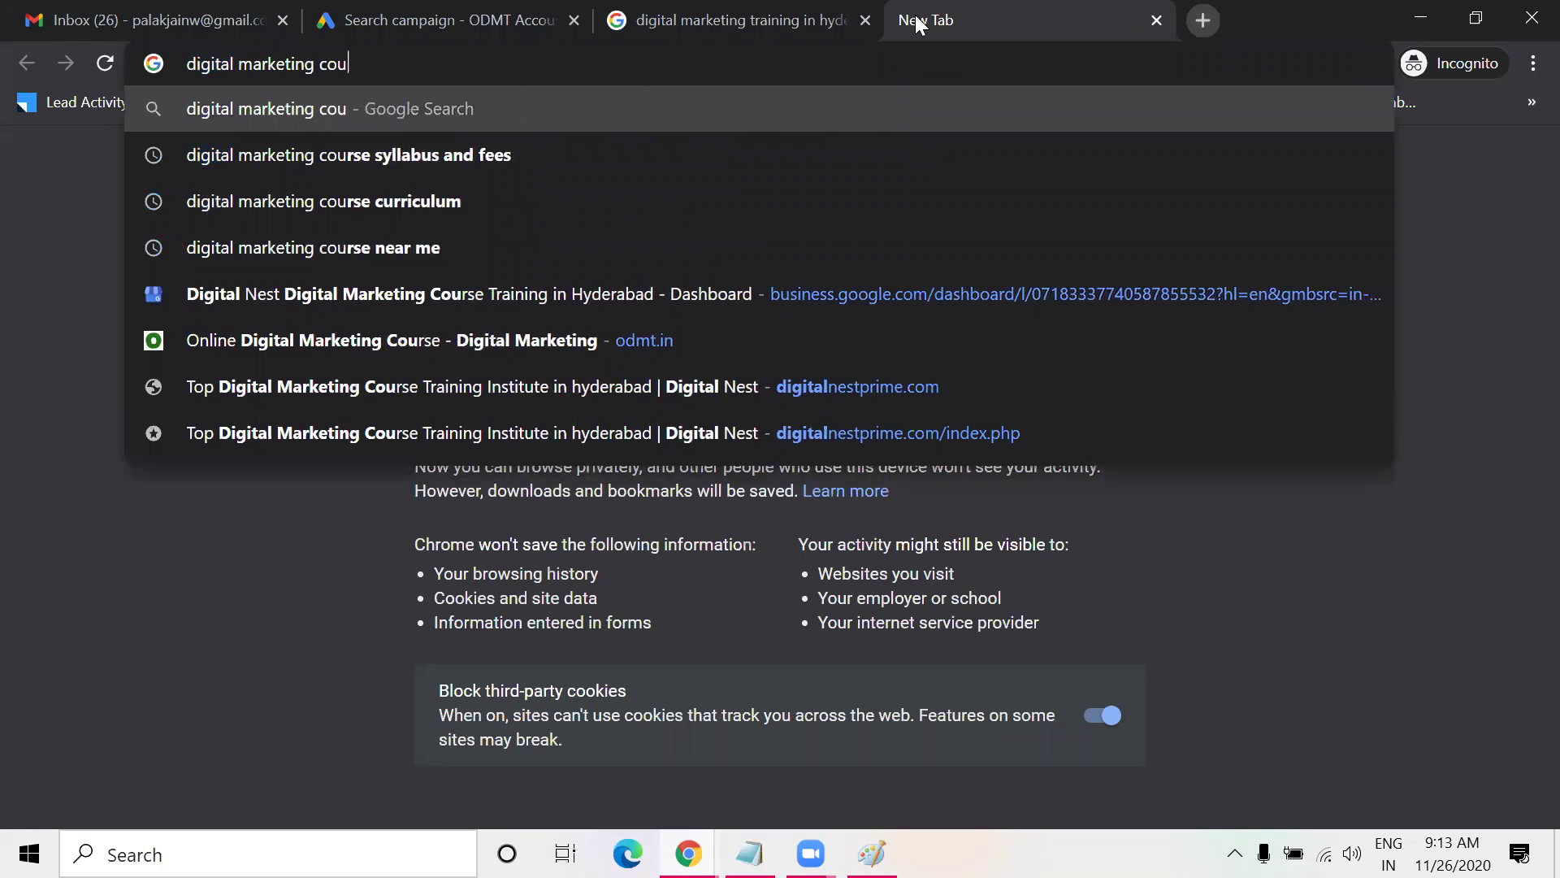
pyautogui.write('rse in hyderabad')
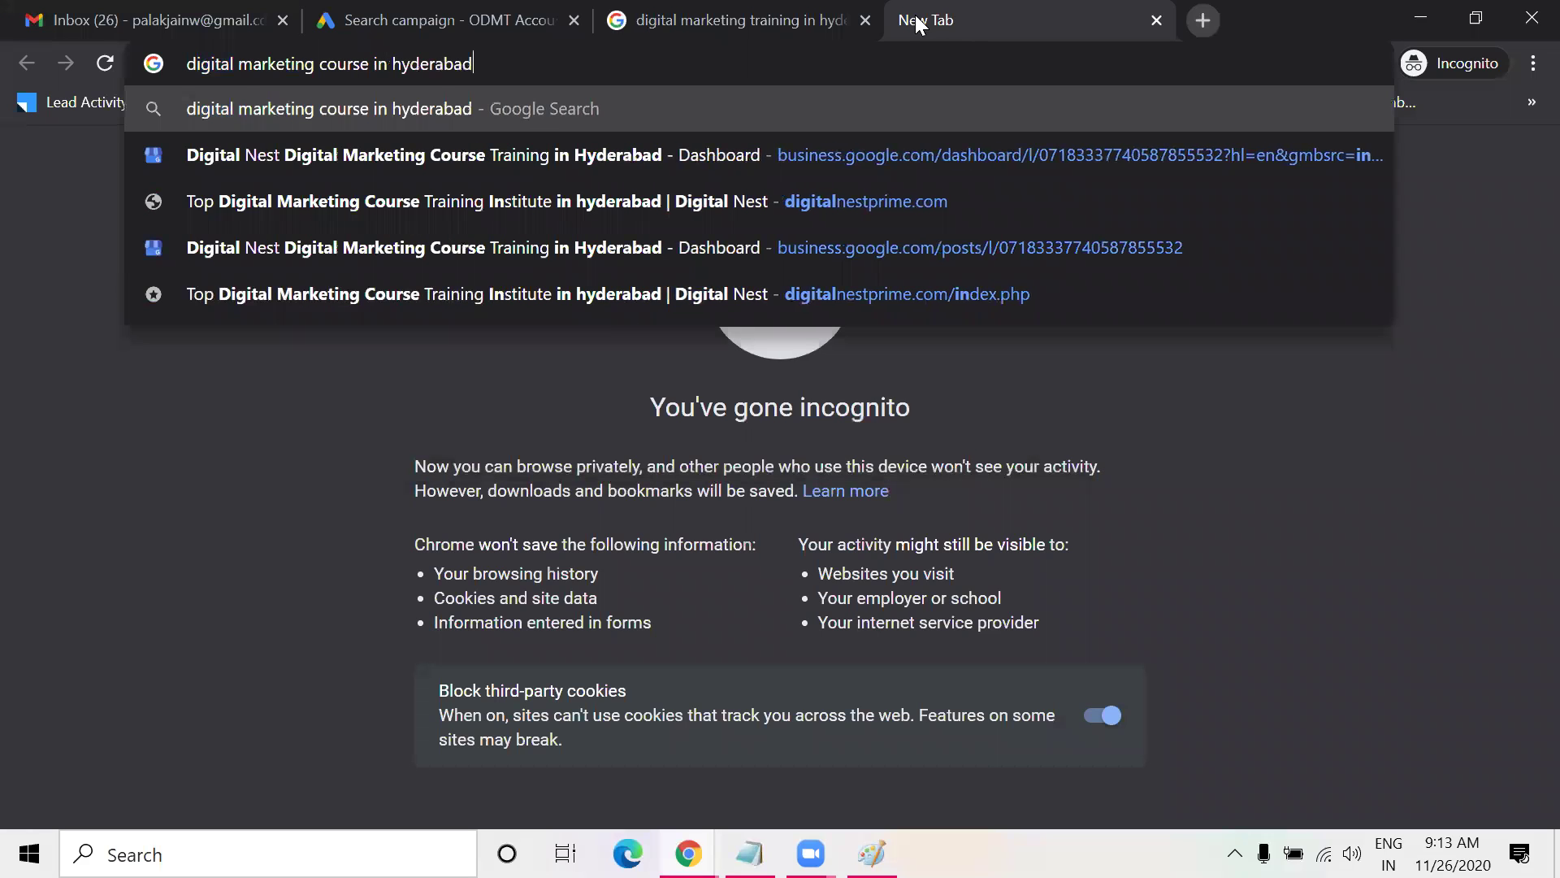
pyautogui.press('Return')
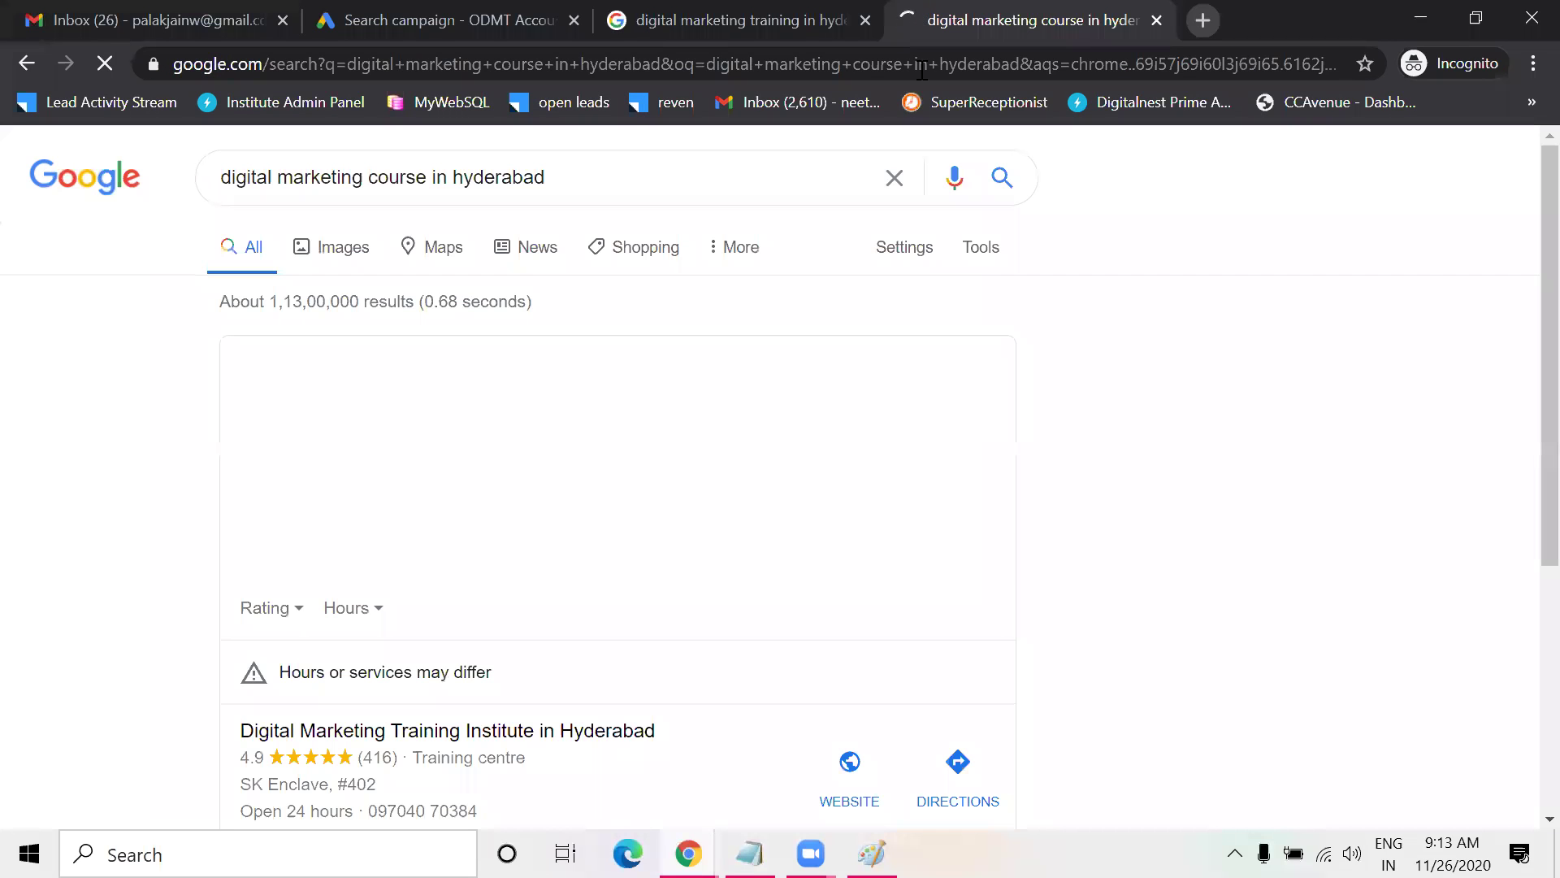
pyautogui.moveTo(1528, 211); pyautogui.dragTo(1522, 715)
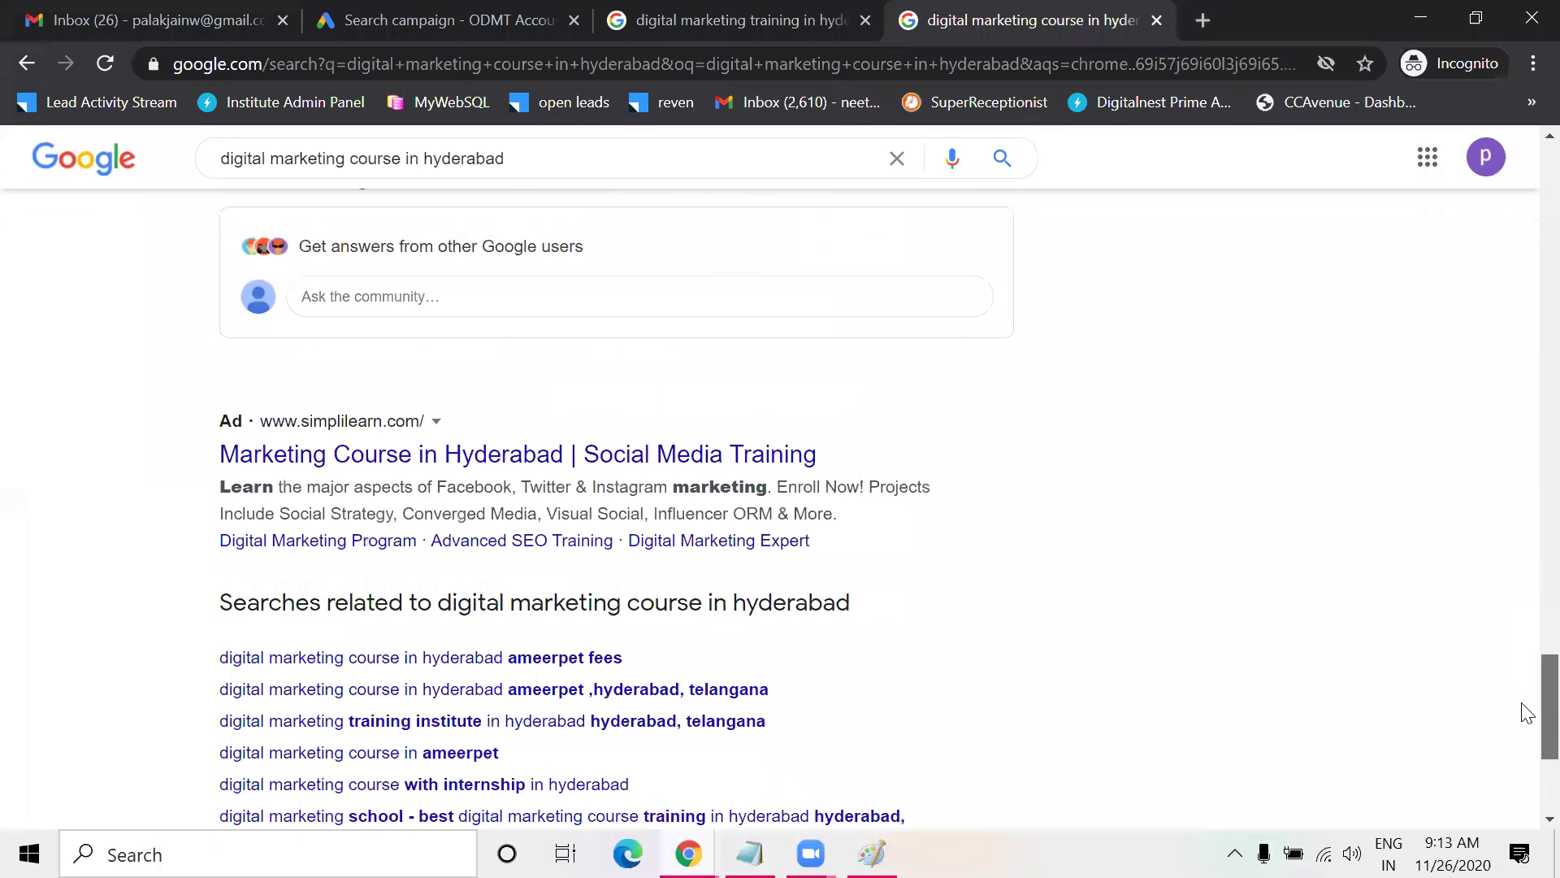
# Search Google for "online digital marketing courses" instead and dismiss the location permission request
pyautogui.click(897, 158)
pyautogui.write('online')
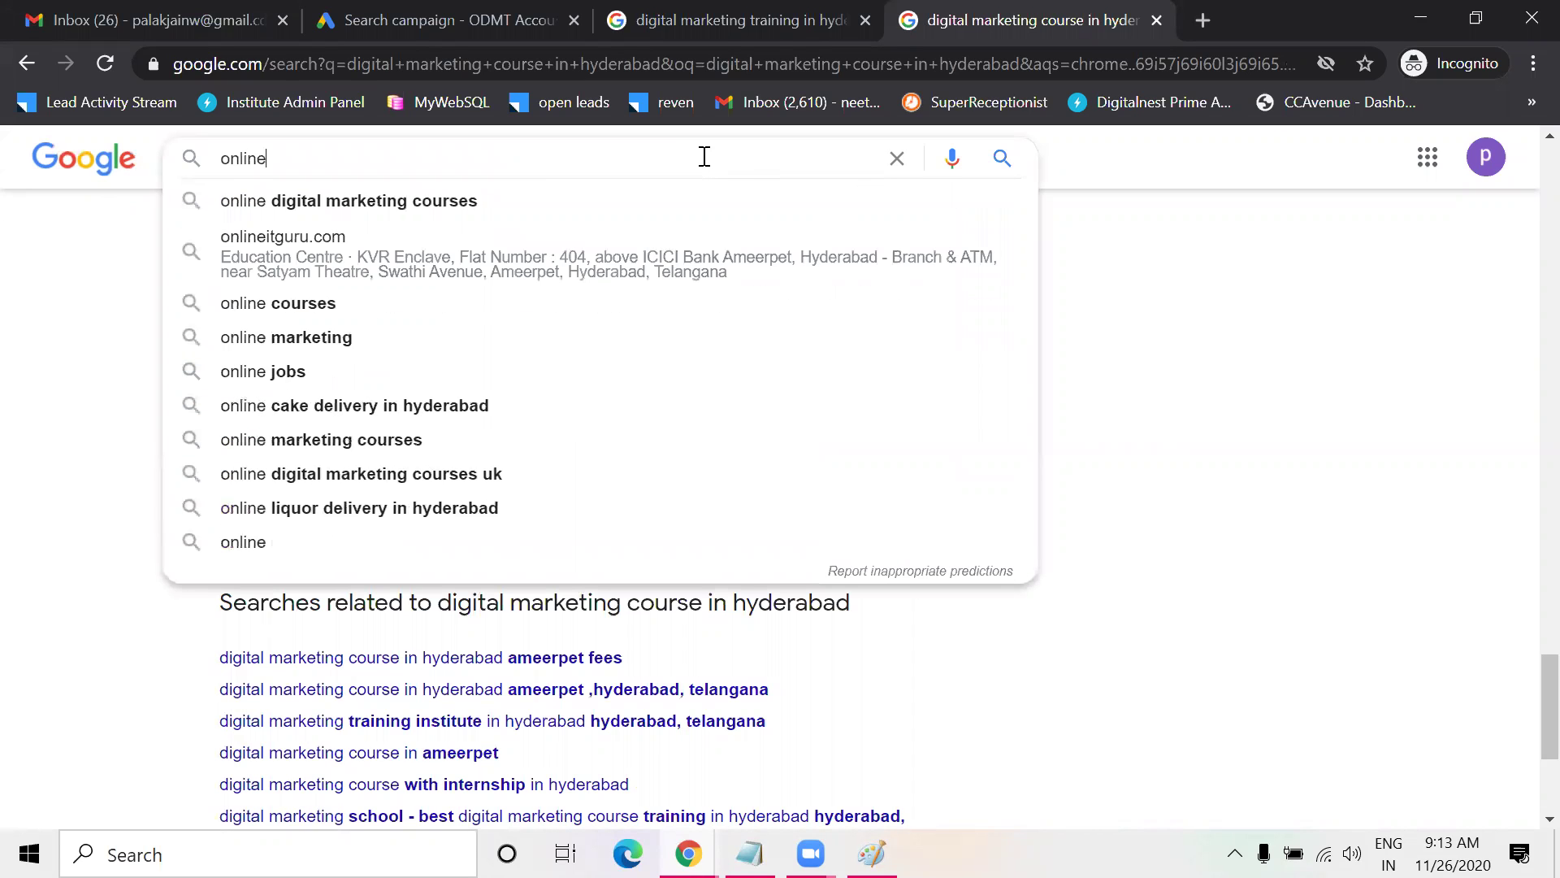
pyautogui.press('Down')
pyautogui.press('Return')
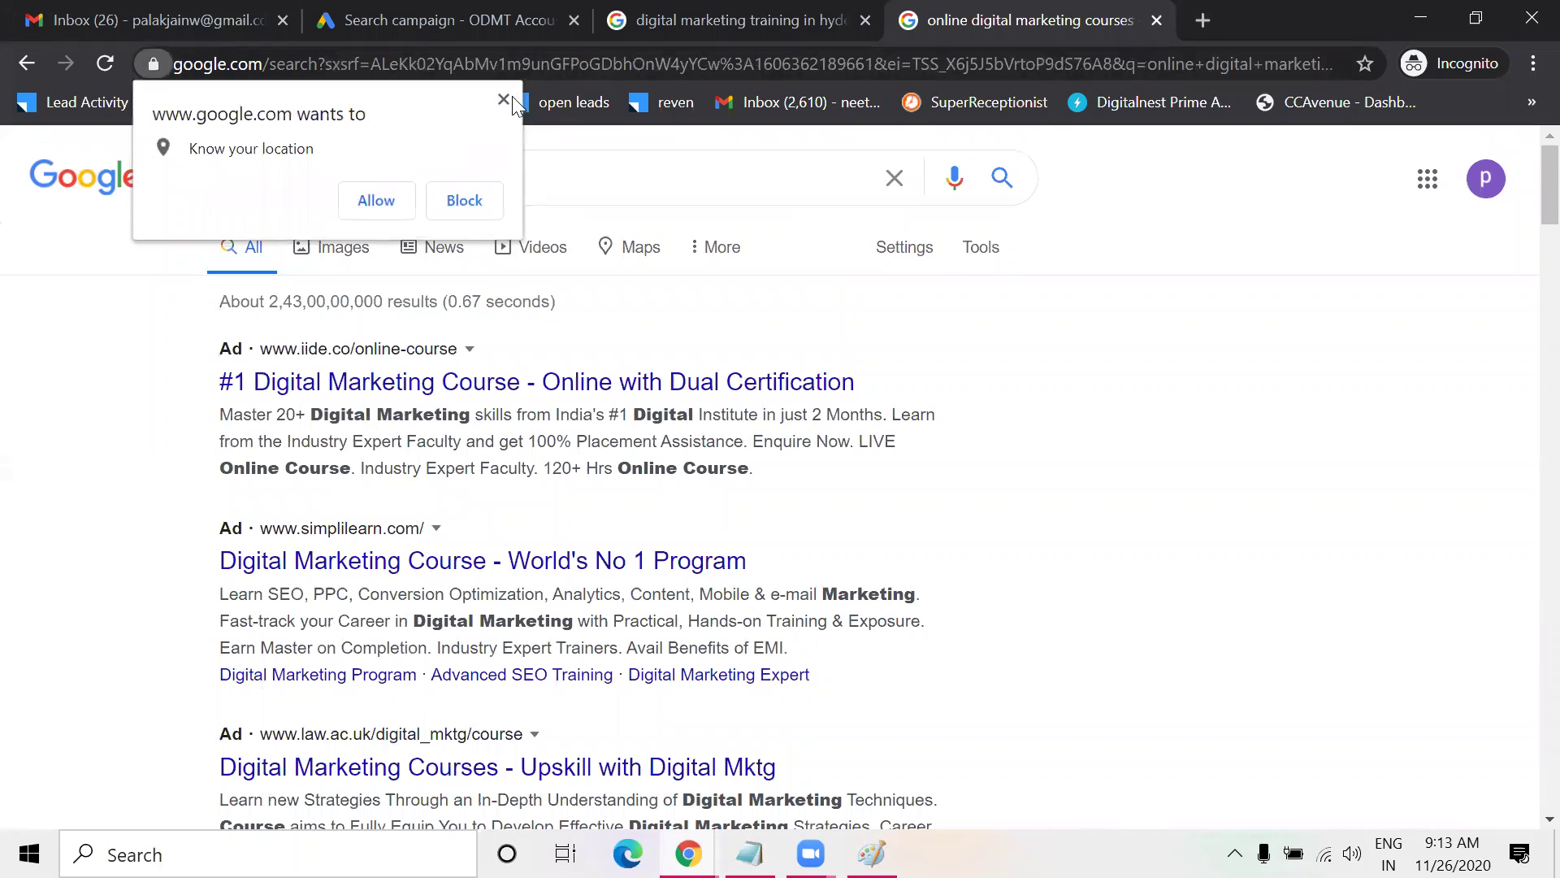
pyautogui.click(502, 97)
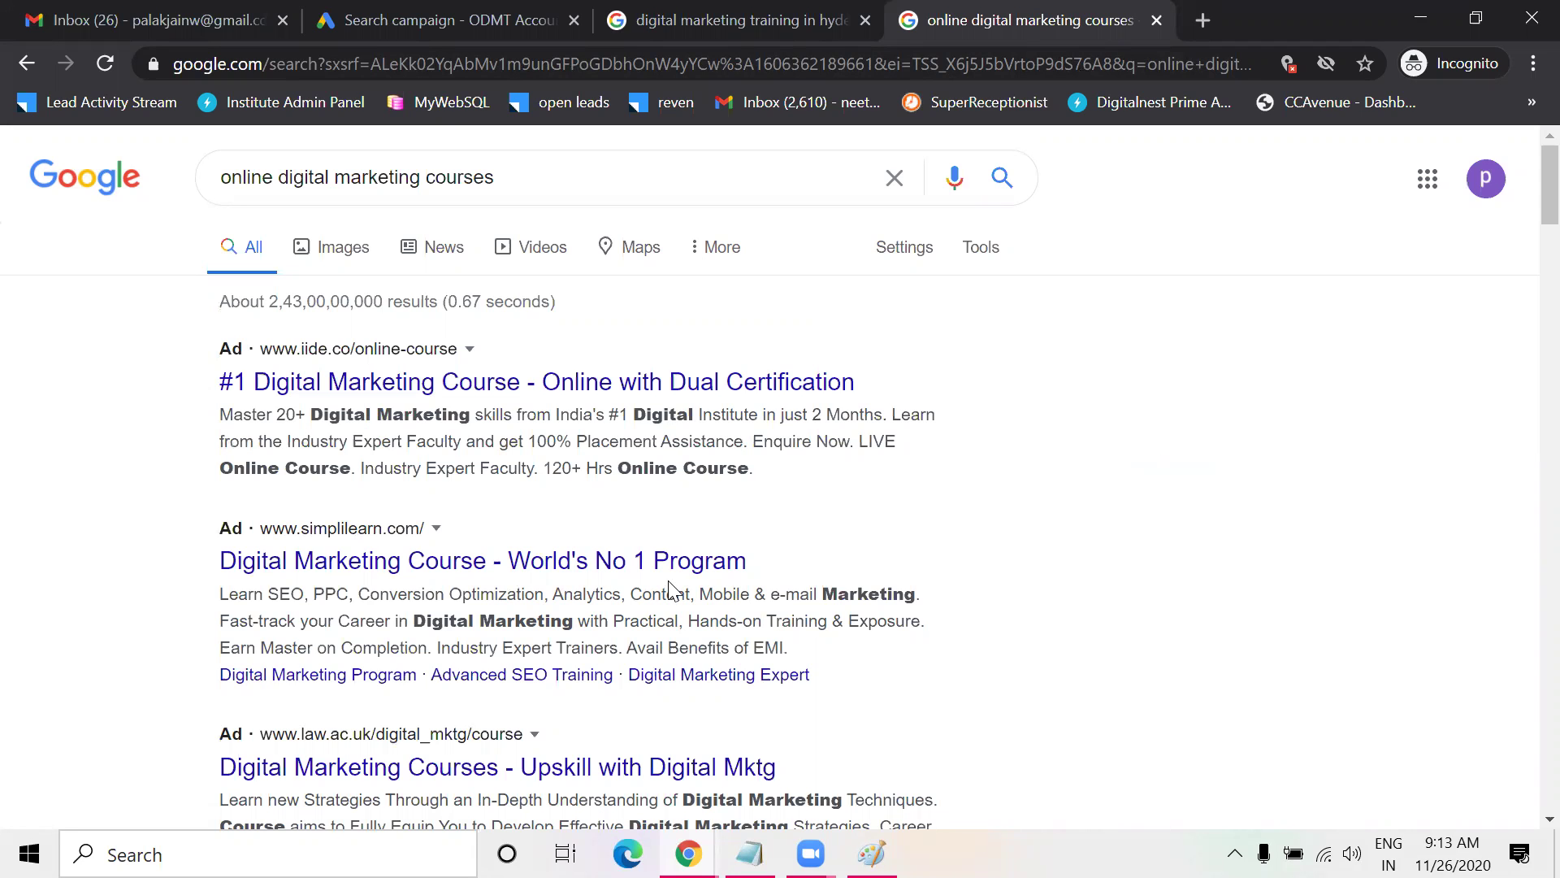
# Examine how competitor ads word their headlines and descriptions in both Google result pages, comparing them with the Dmarketing ad draft
pyautogui.scroll(-5, 882, 548)
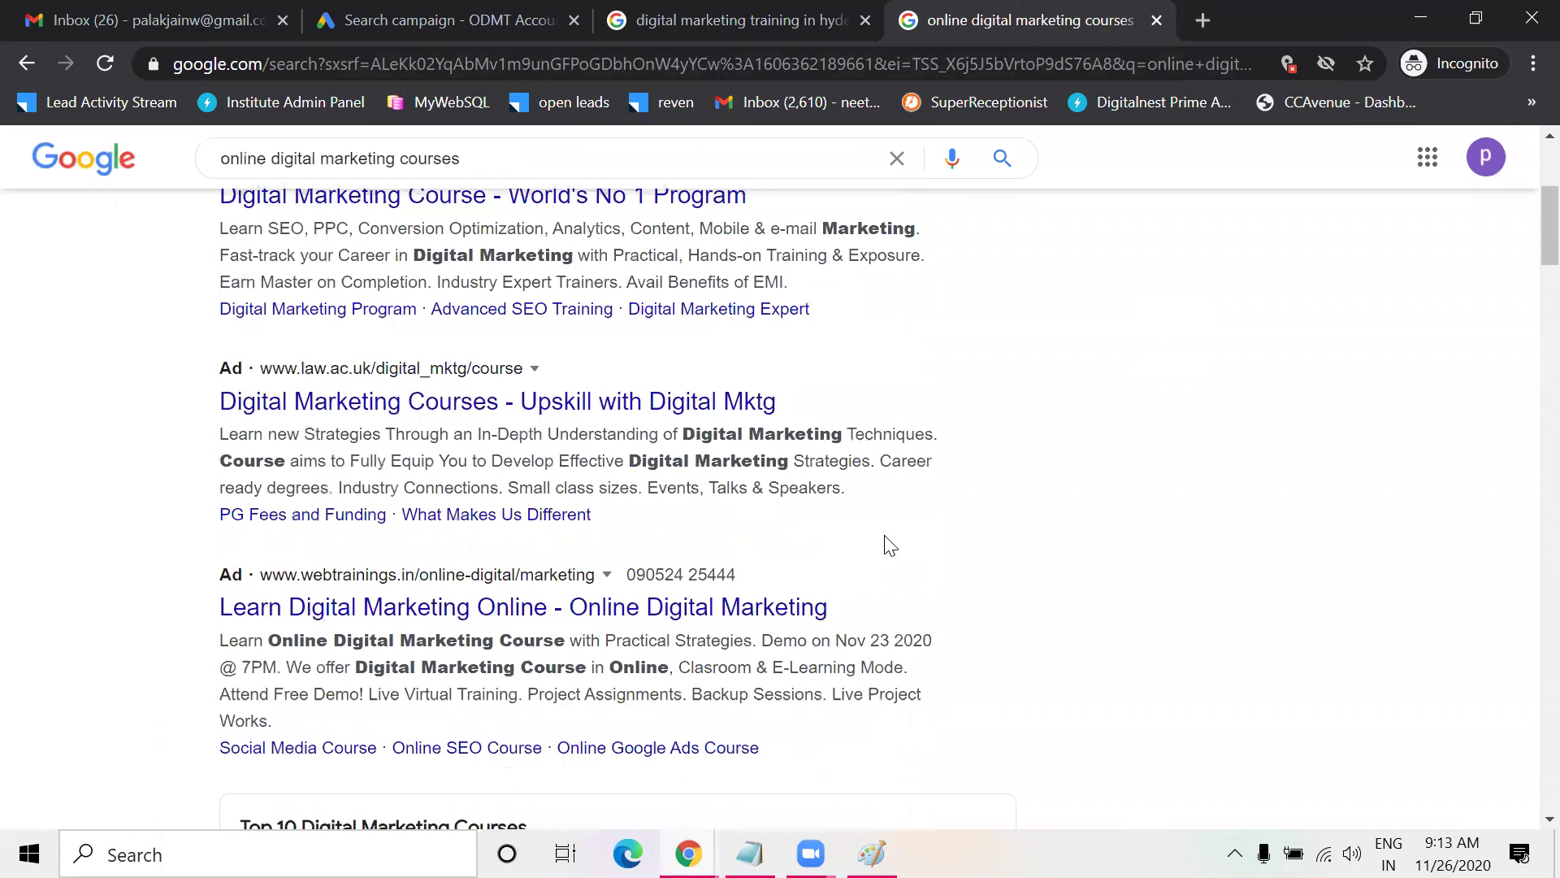
pyautogui.scroll(1, 692, 457)
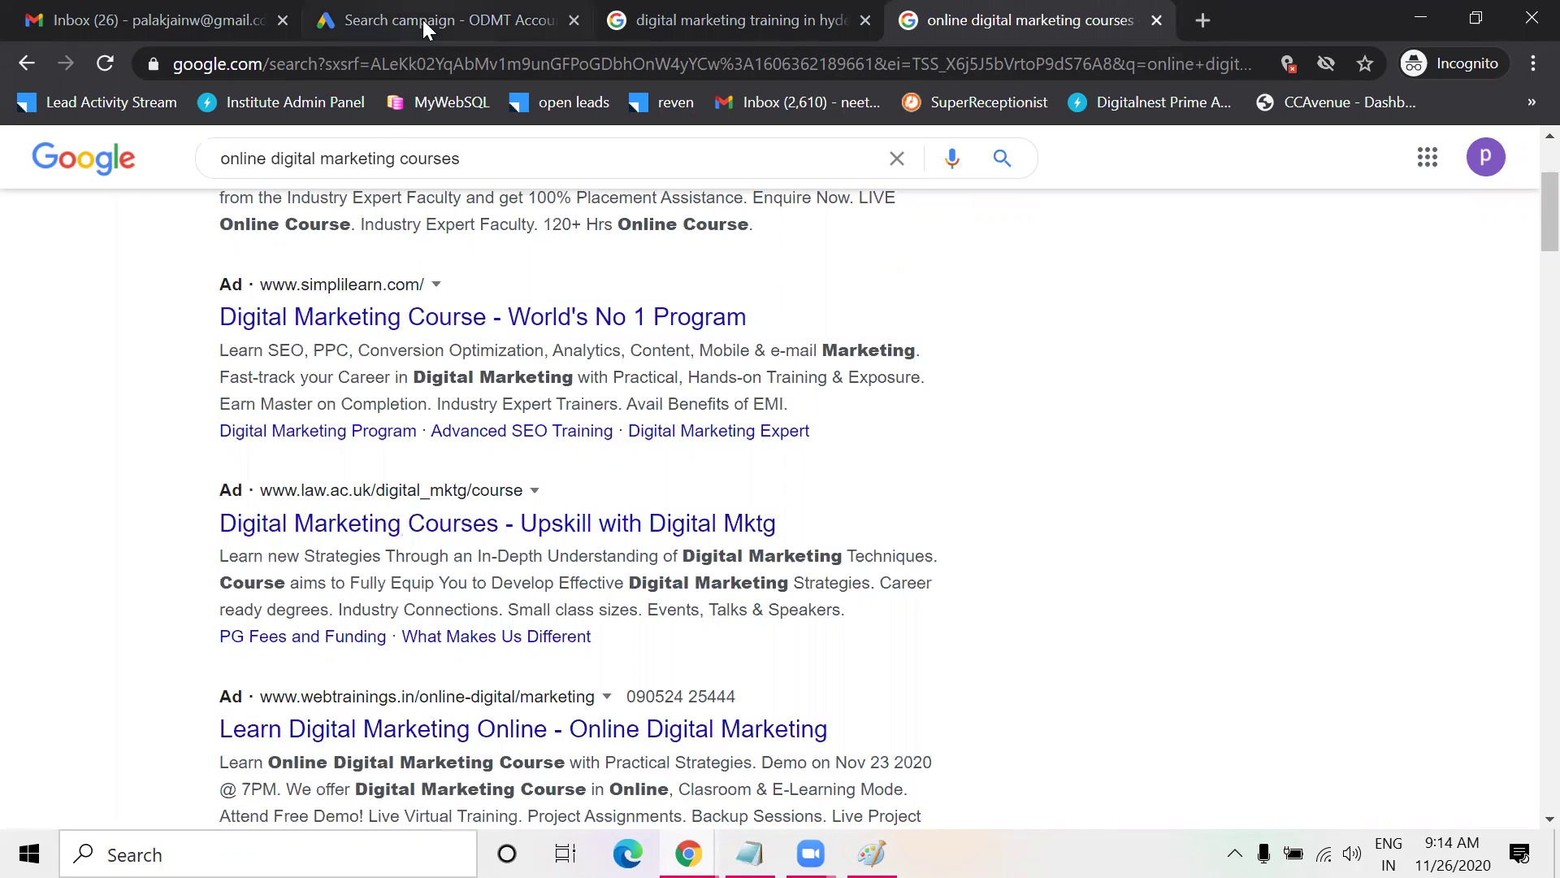
pyautogui.scroll(3, 627, 292)
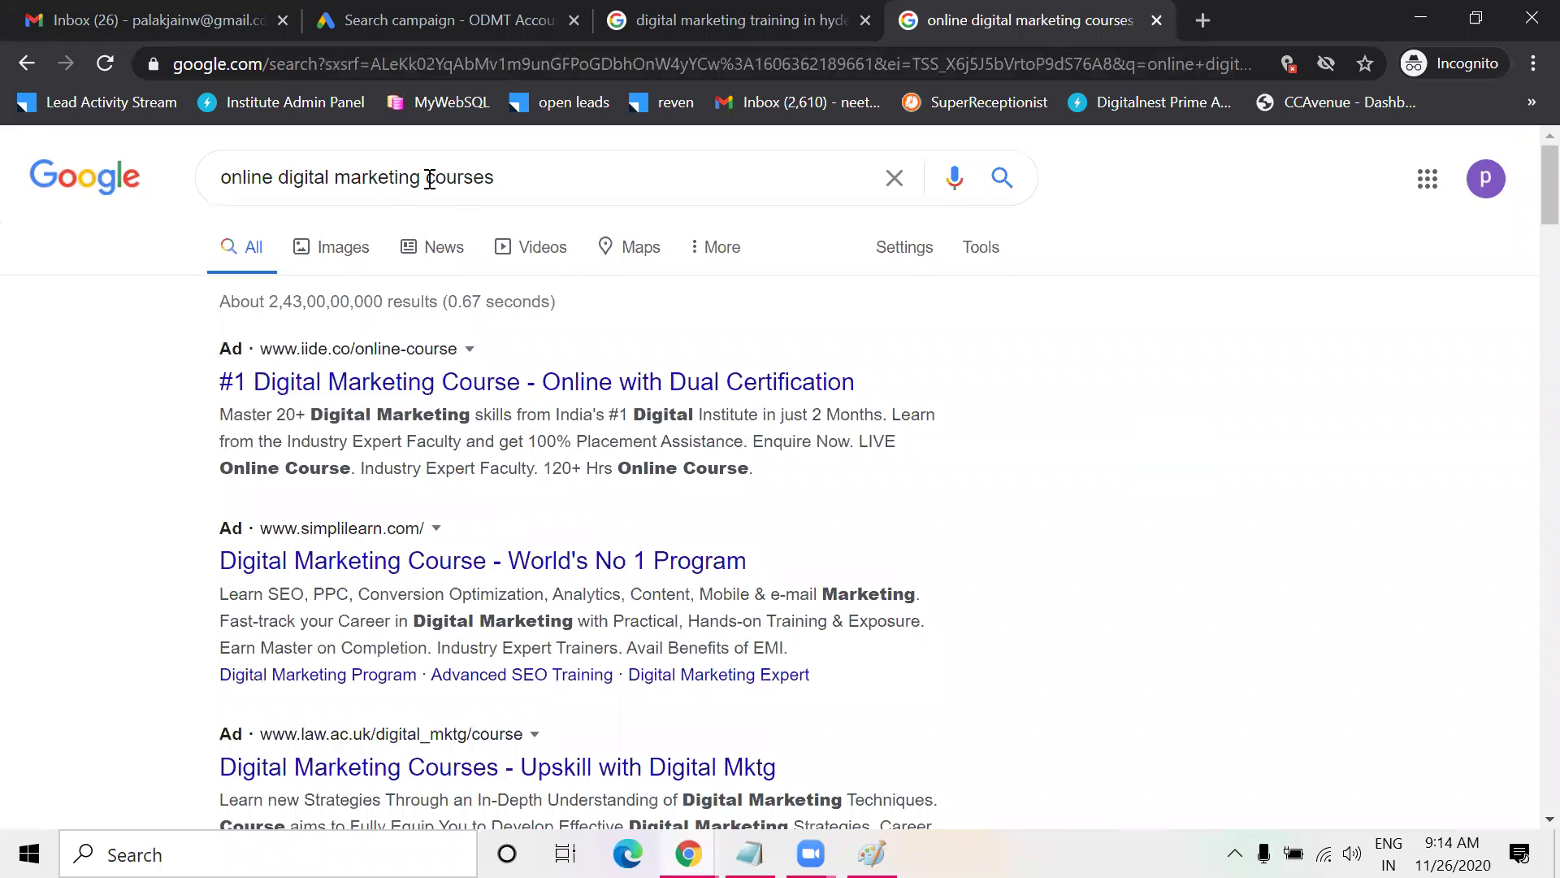
pyautogui.scroll(-3, 592, 306)
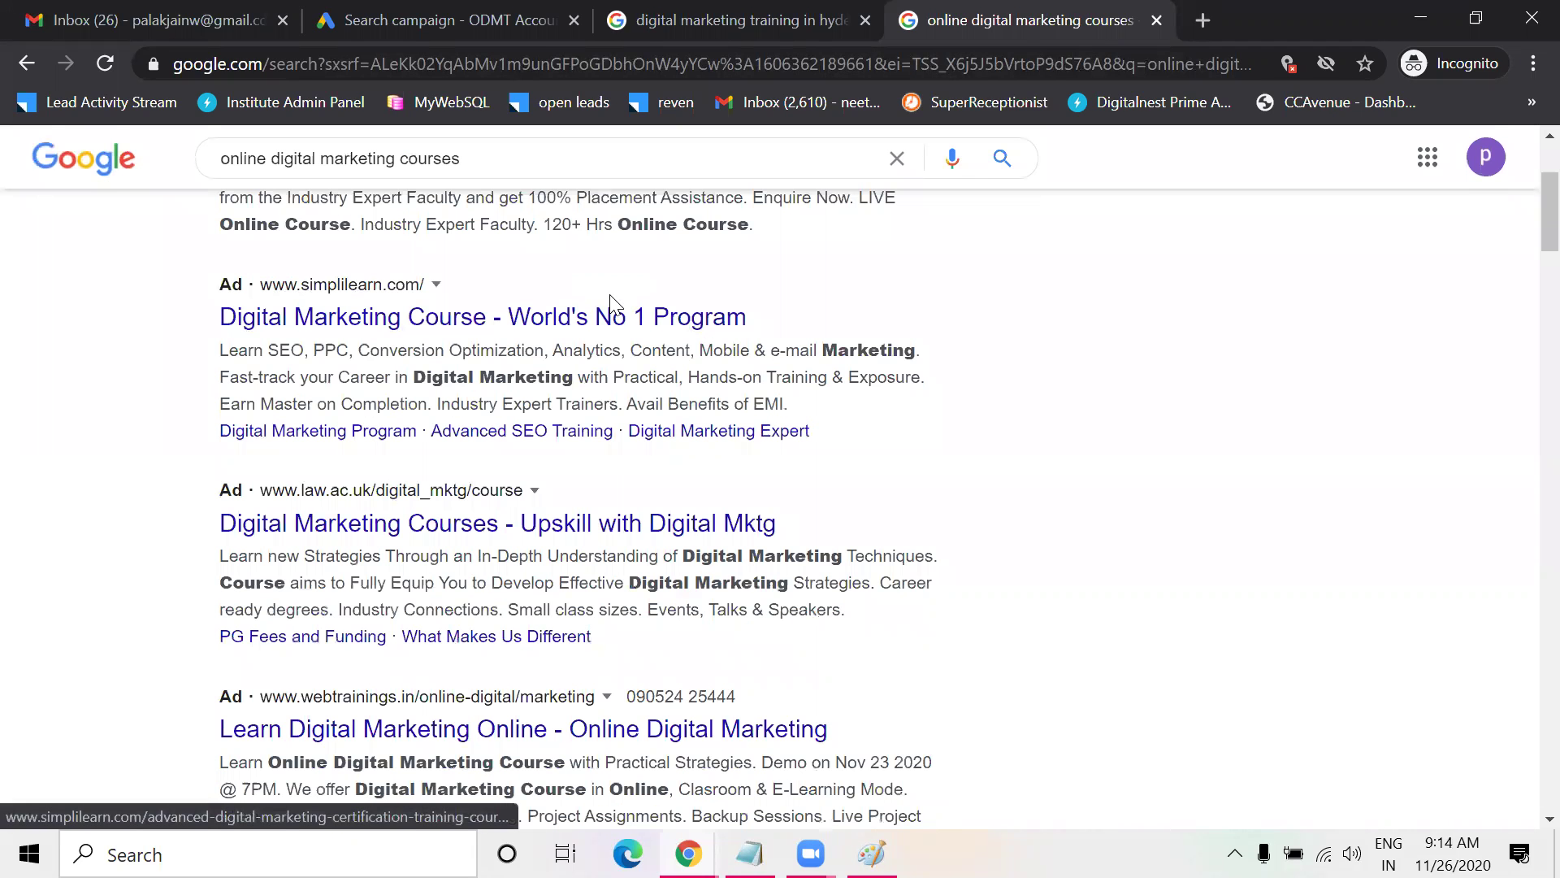
pyautogui.scroll(3, 598, 317)
pyautogui.scroll(-3, 761, 416)
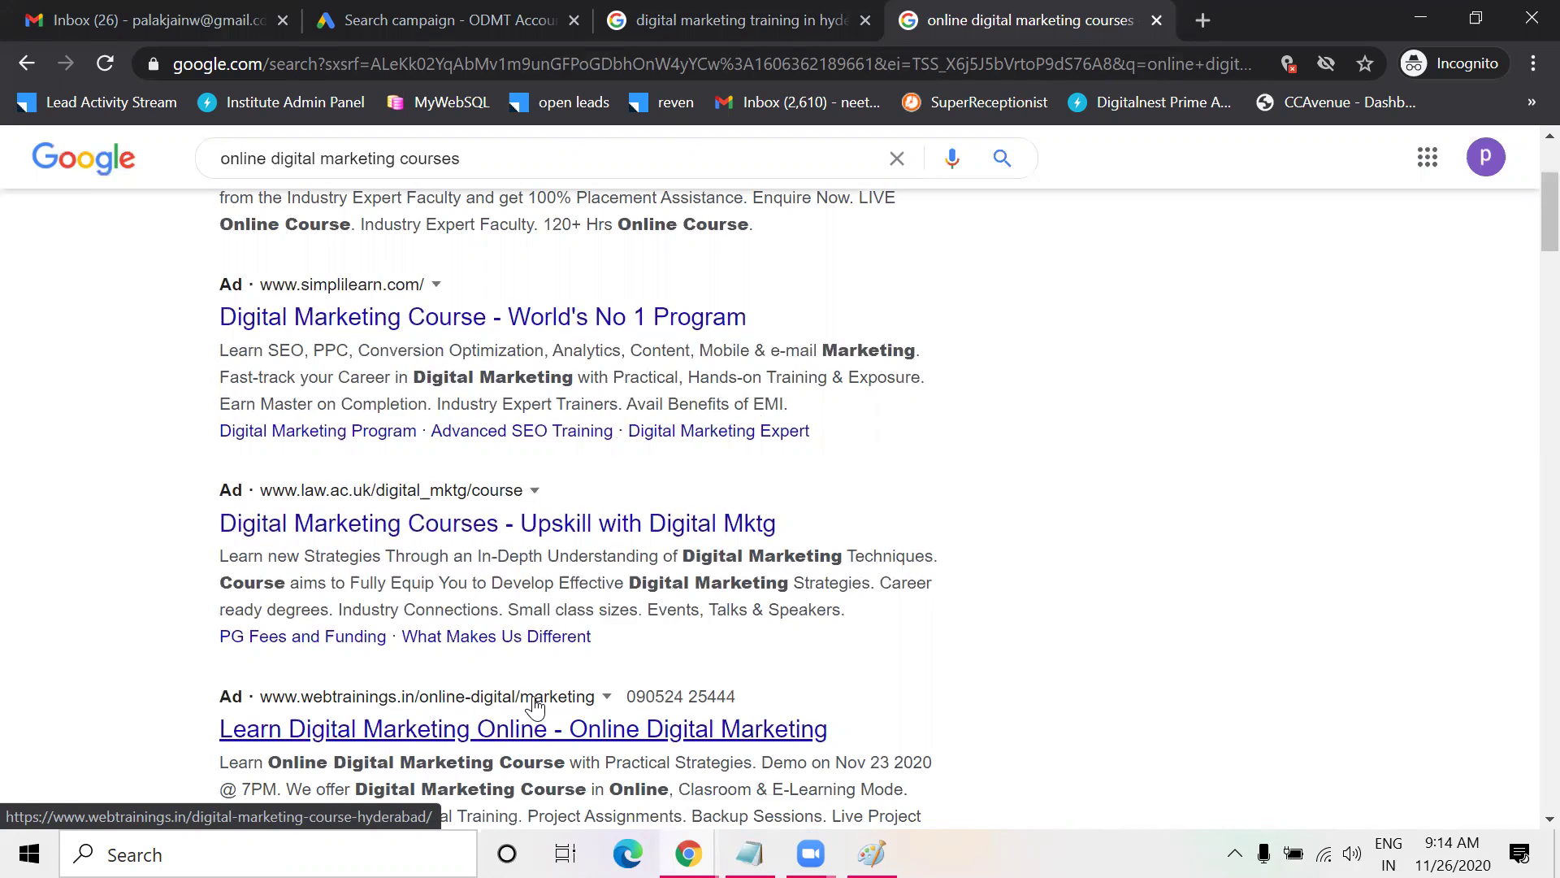
pyautogui.click(437, 14)
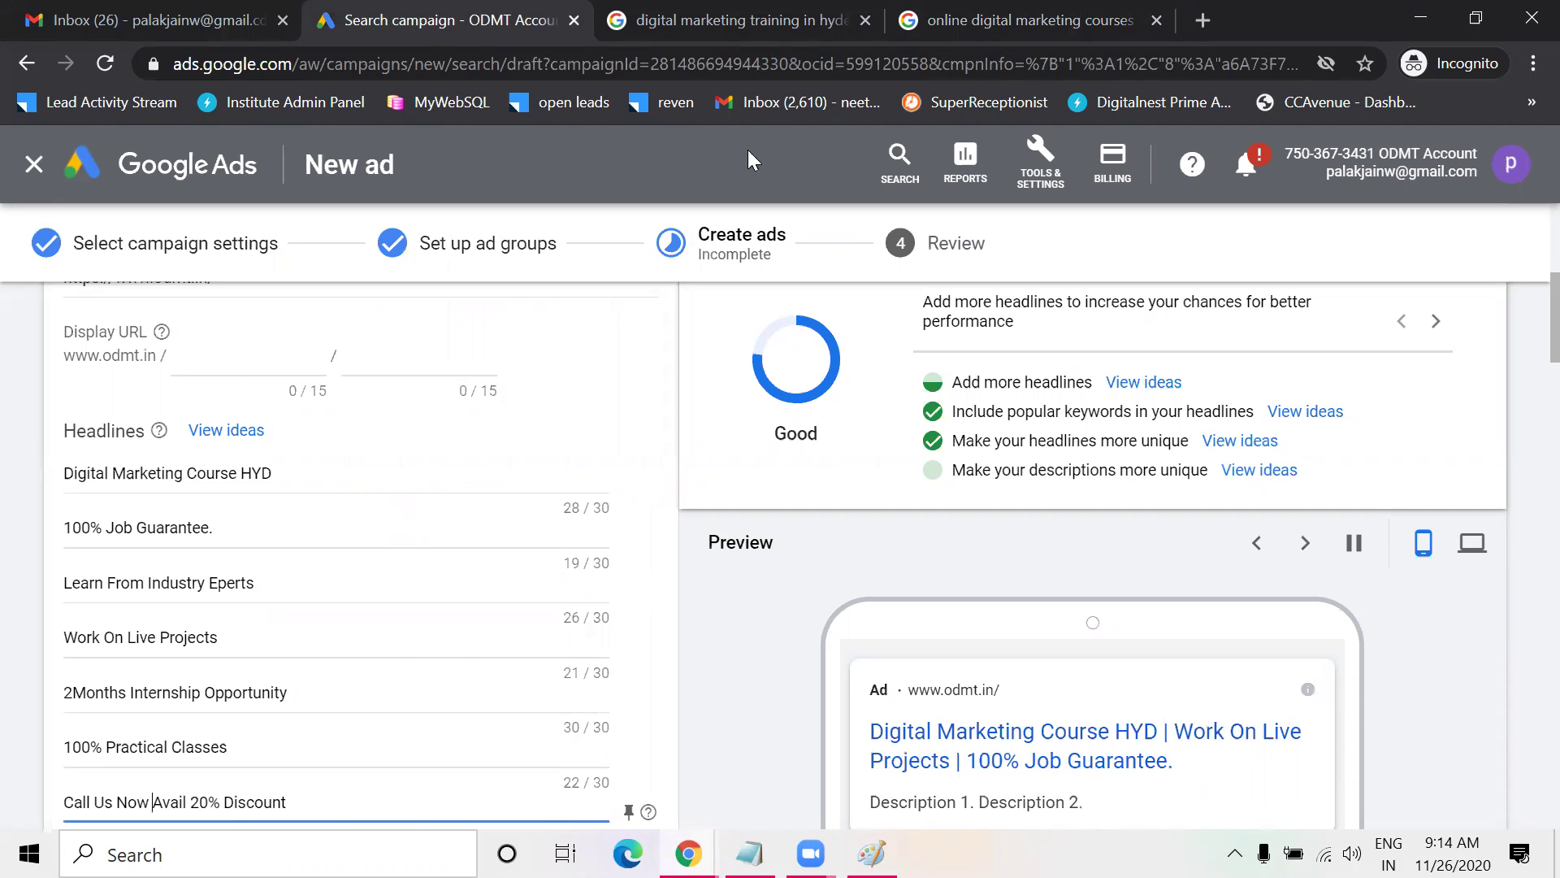
pyautogui.click(752, 20)
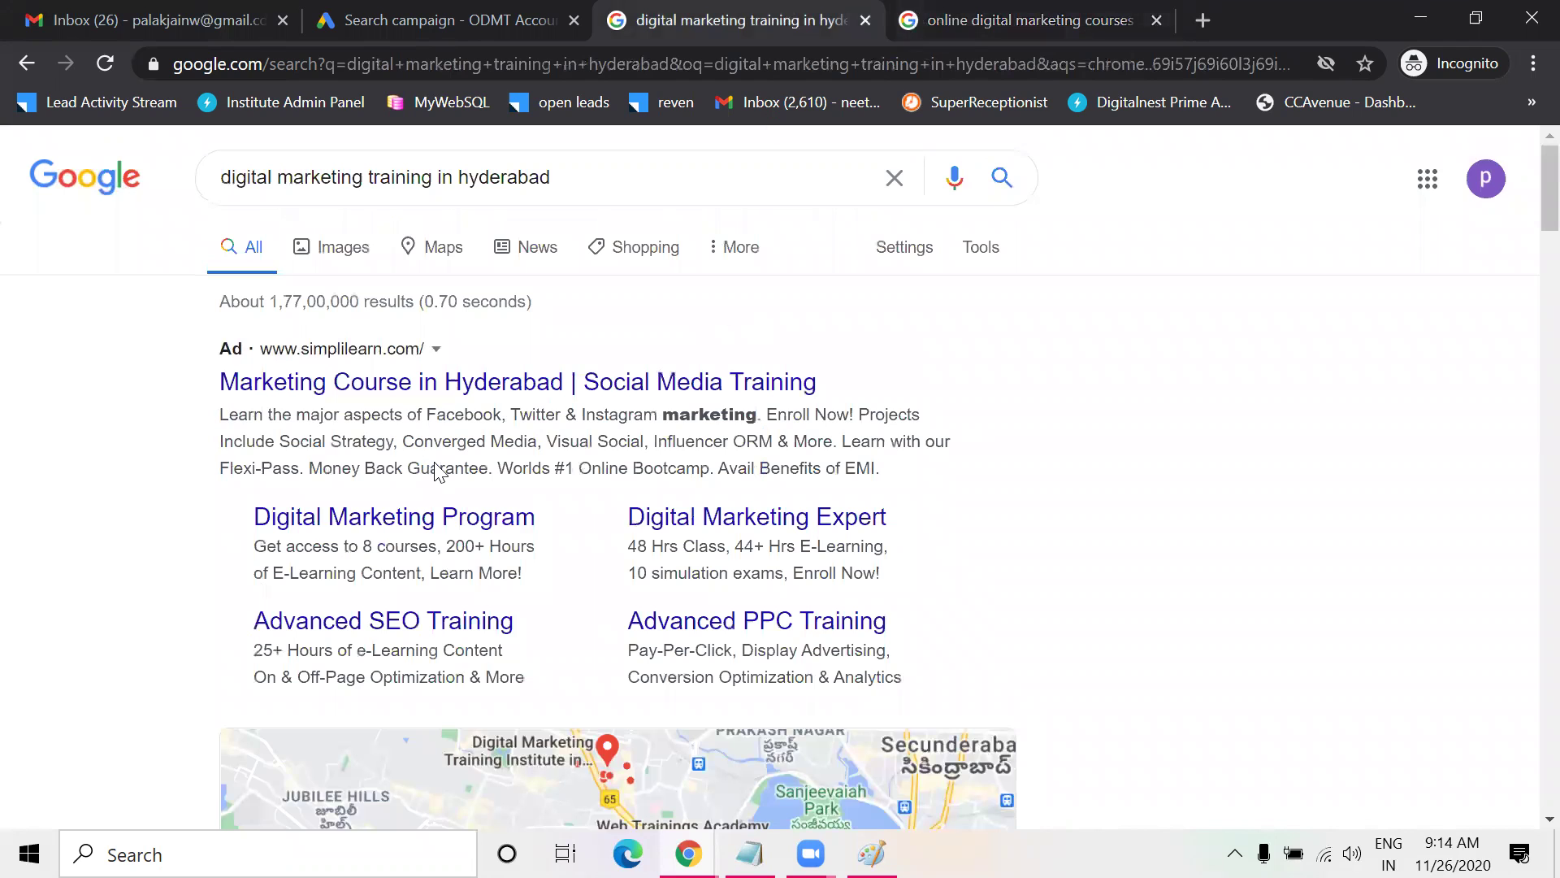
pyautogui.click(943, 21)
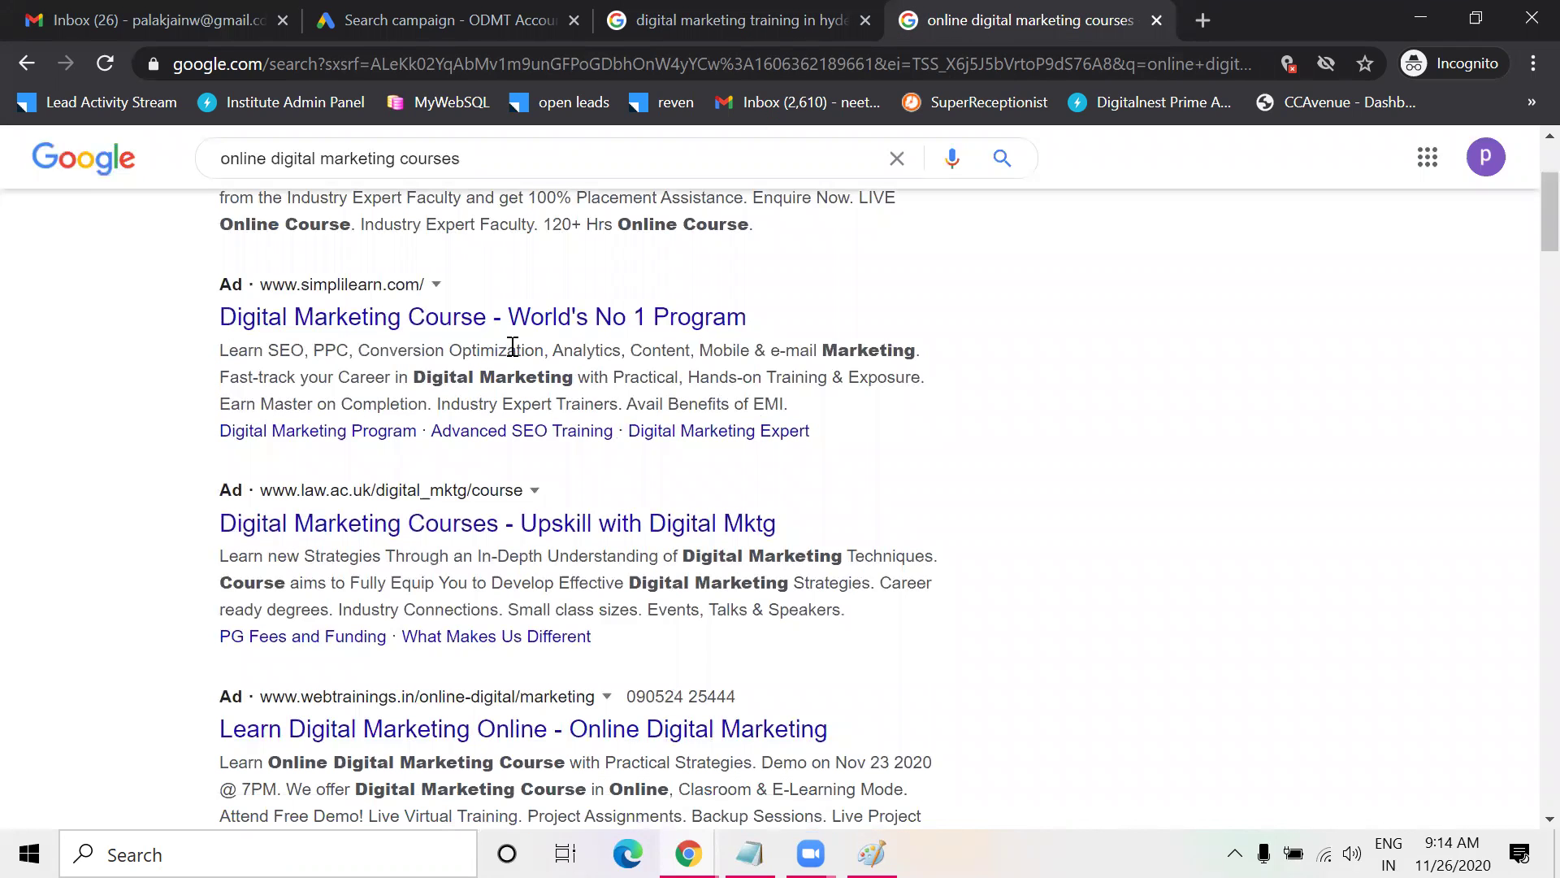
pyautogui.hotkey('ctrl', '2')
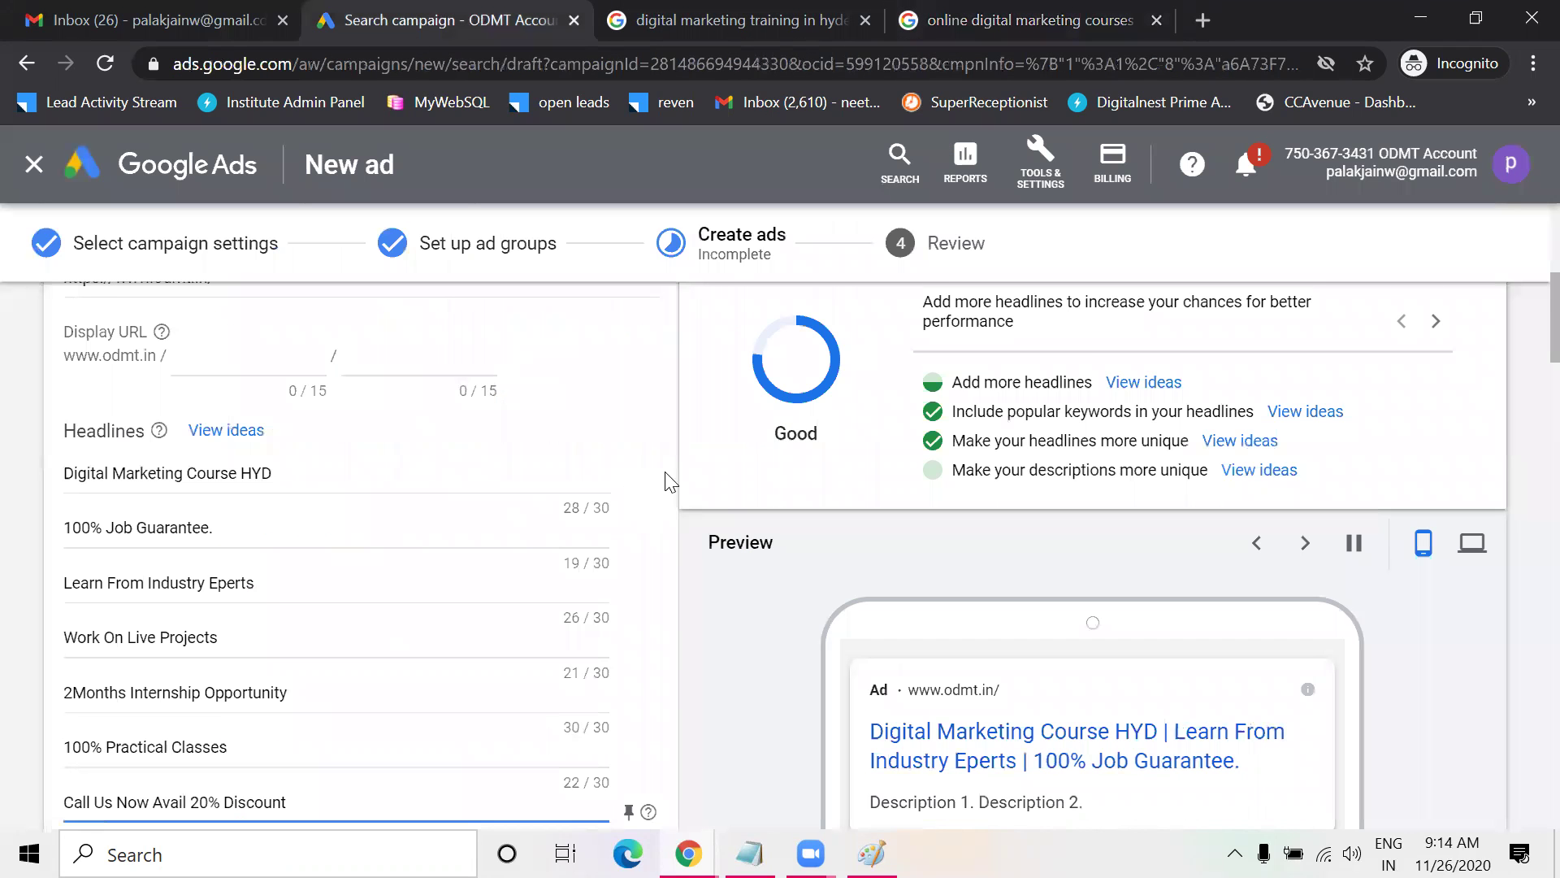
# Write the Dmarketing ad's first description as "Learn Digital Marketing and Get Job ready in Just 2 Months. Enroll Today avail 20% Discount"
pyautogui.scroll(-2, 592, 553)
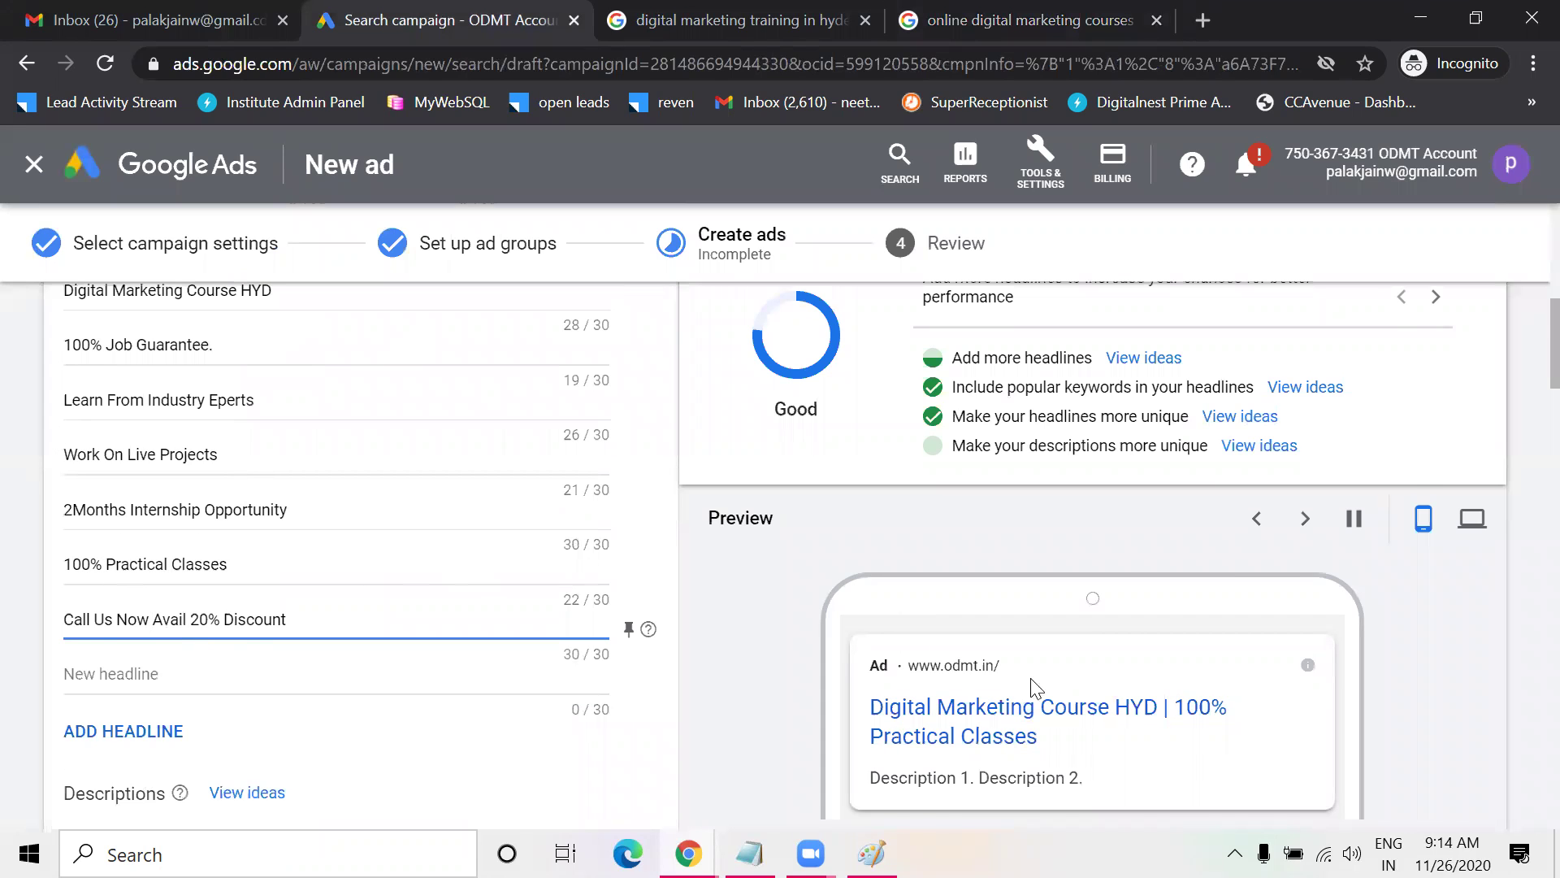
pyautogui.scroll(-2, 1249, 651)
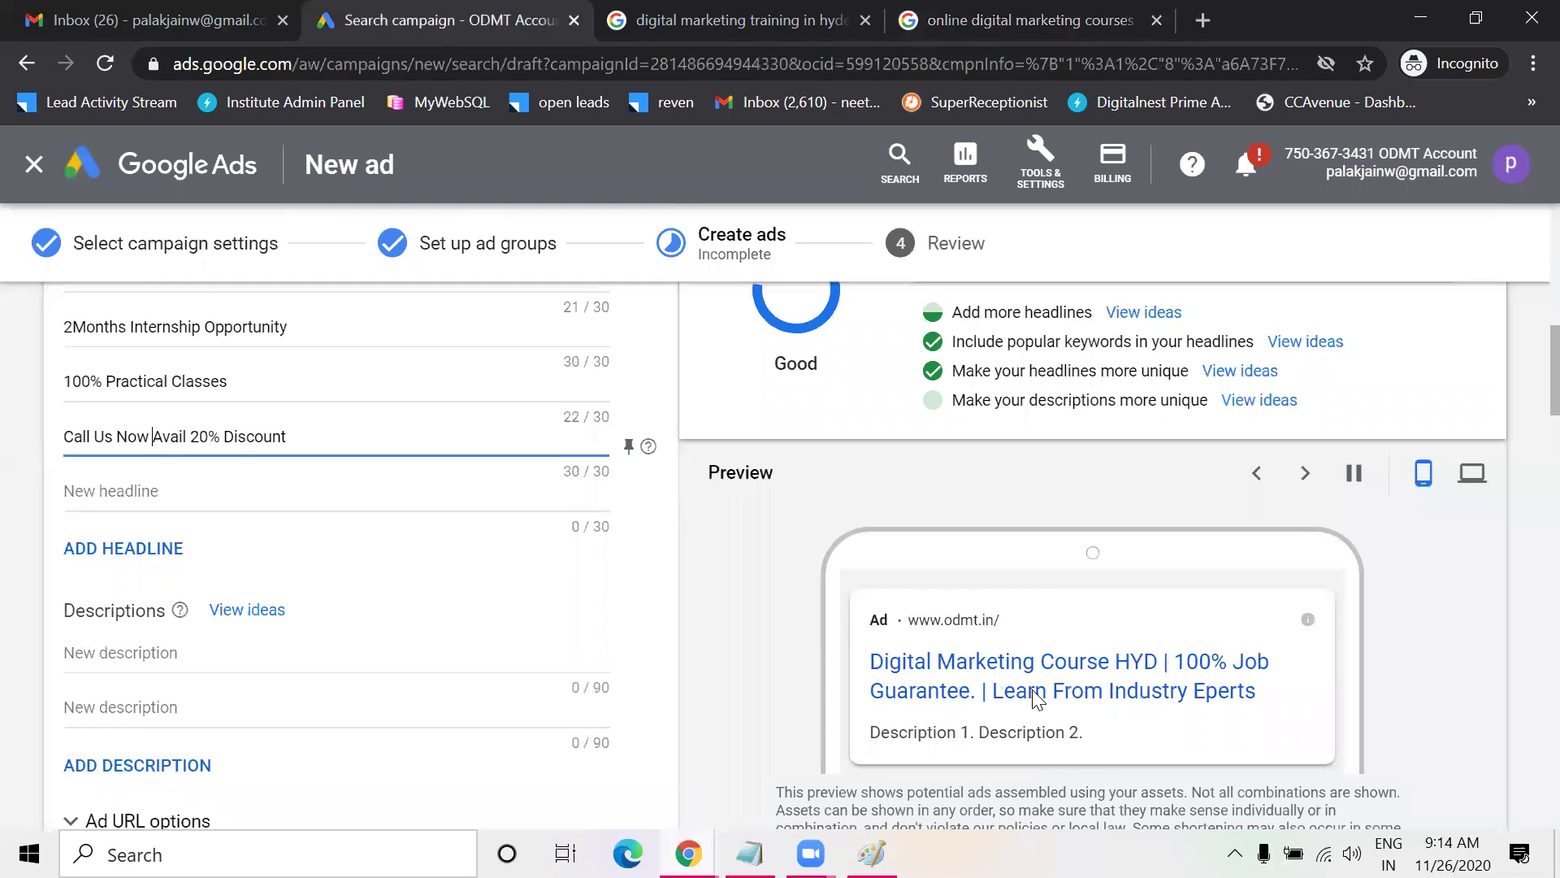
pyautogui.scroll(2, 1057, 684)
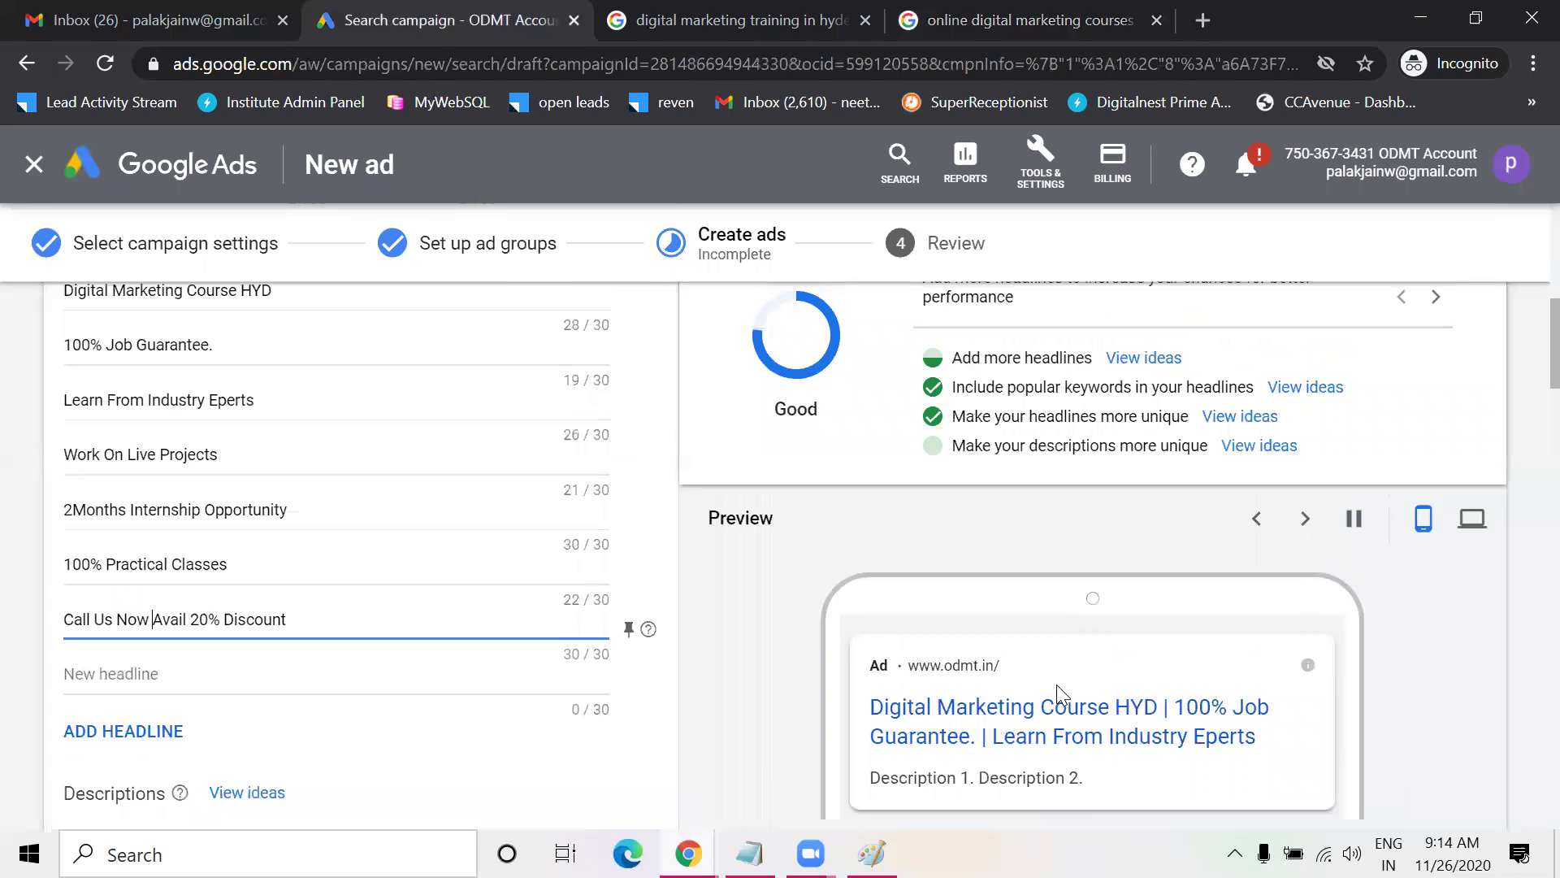
pyautogui.scroll(-2, 642, 650)
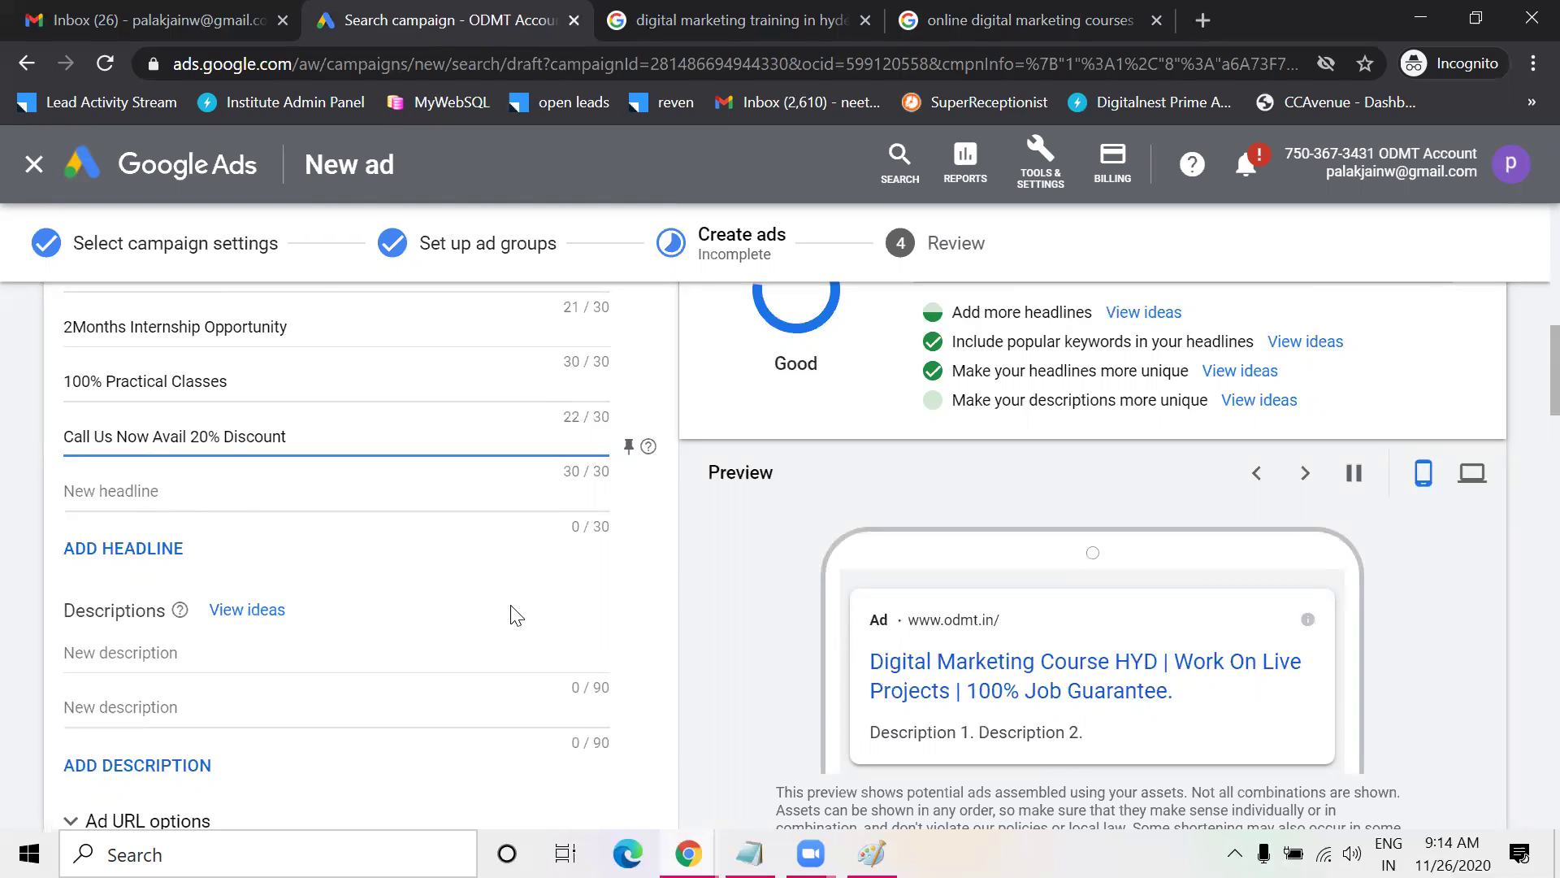
pyautogui.scroll(-2, 704, 607)
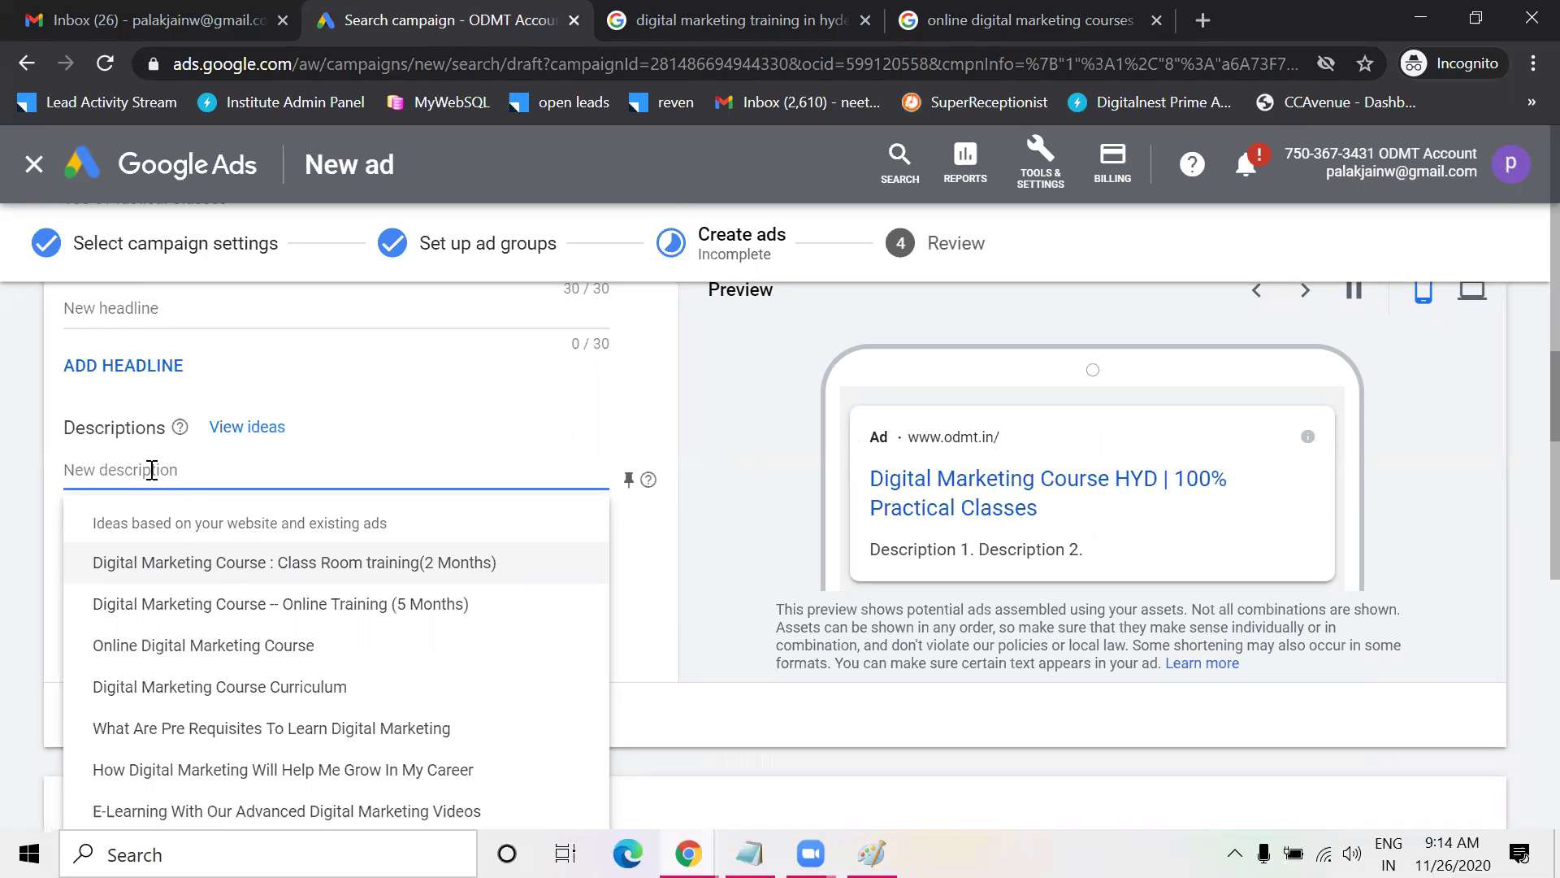
pyautogui.write('Learn Digital Marketing')
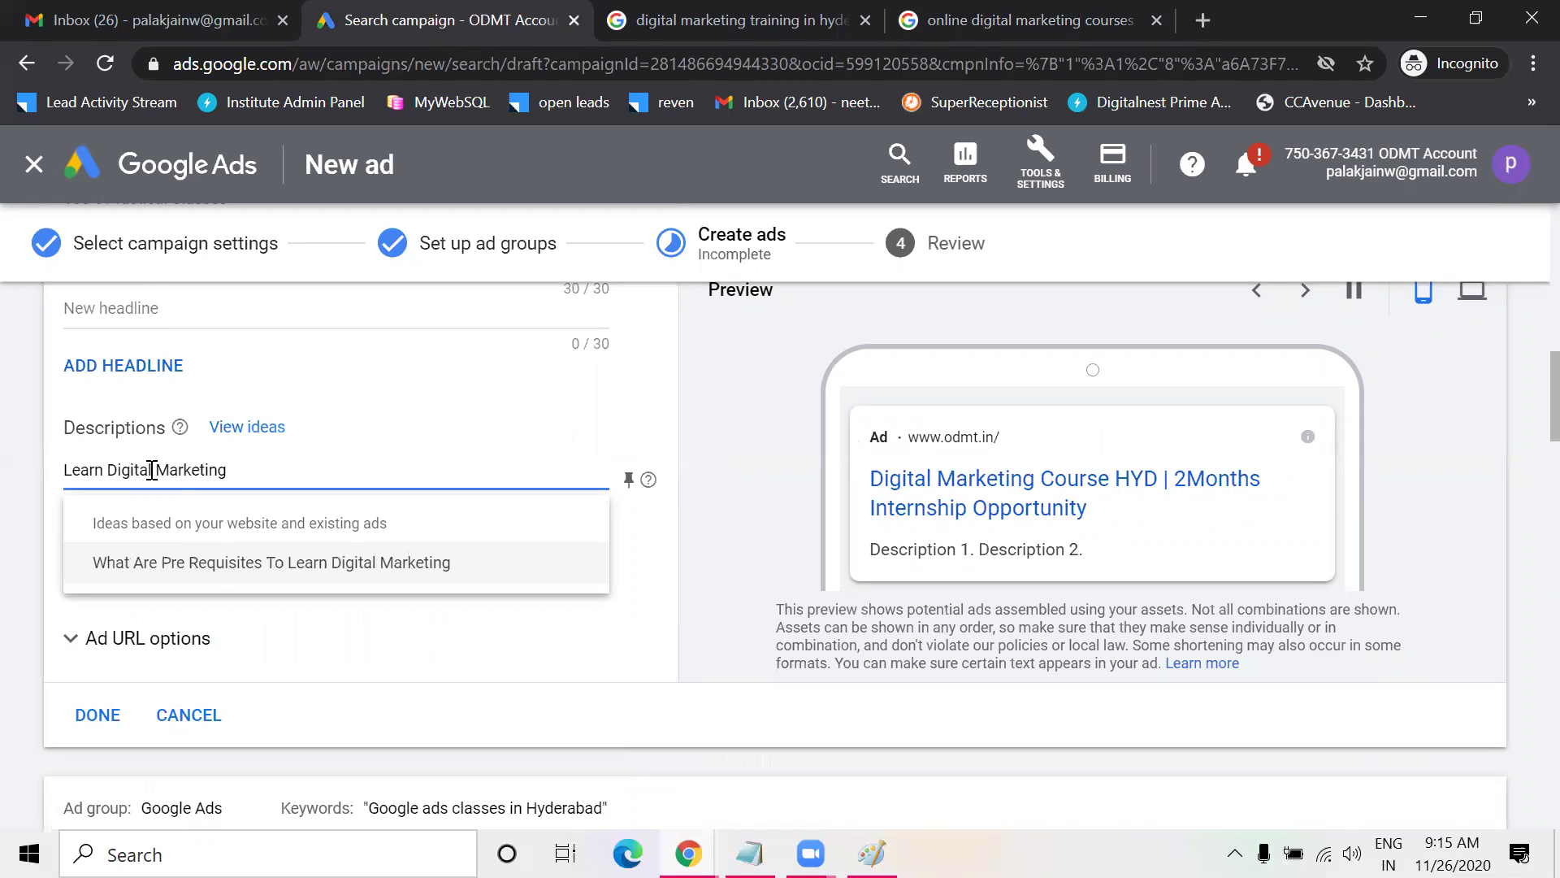
pyautogui.write(' and Get')
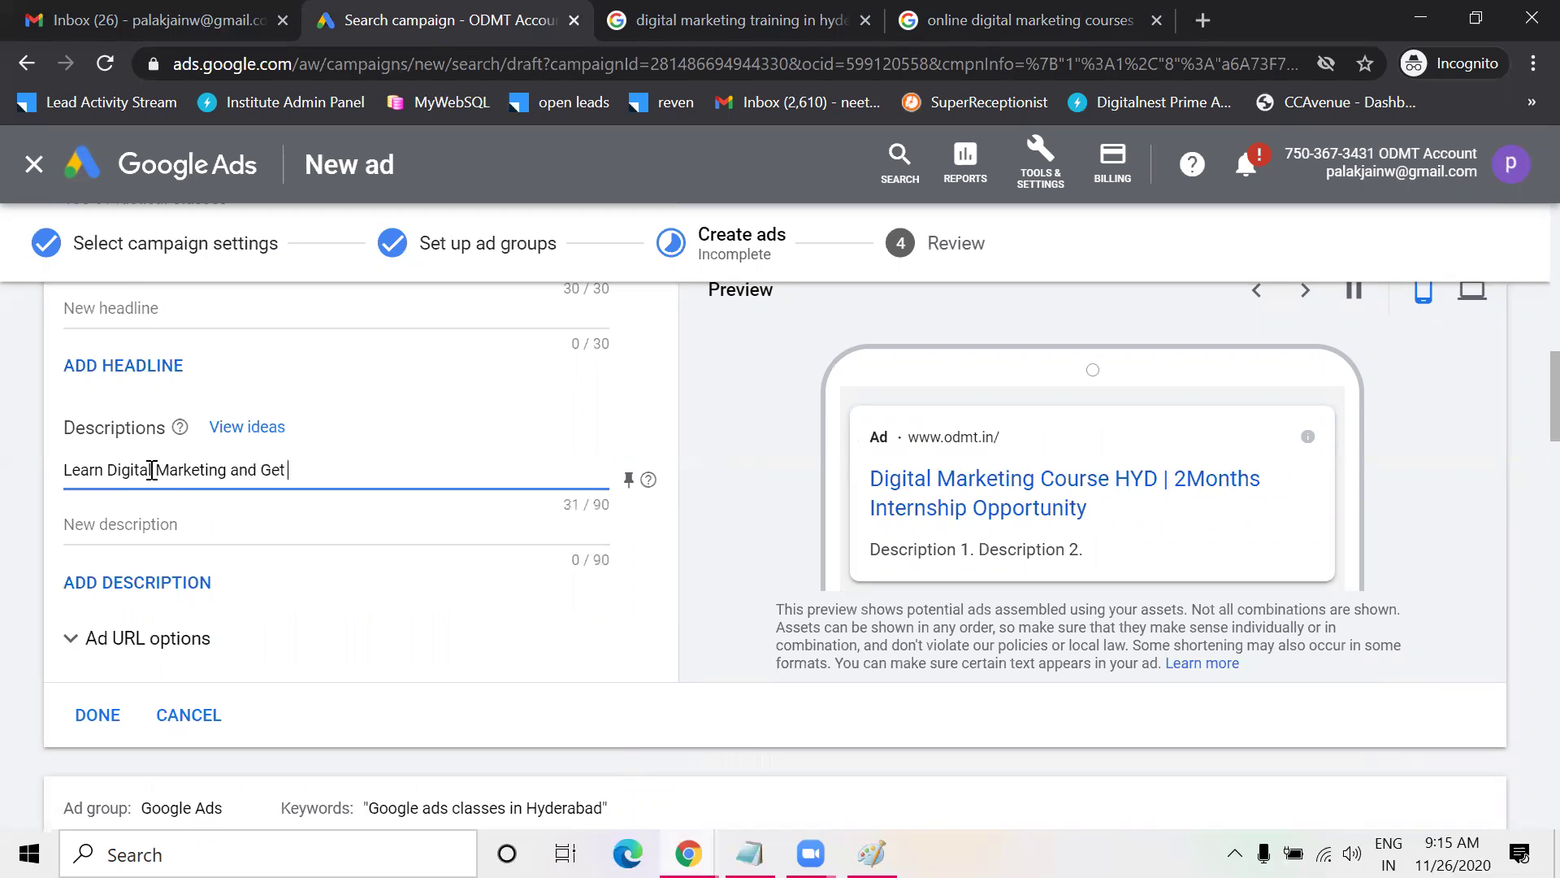
pyautogui.write(' Job re')
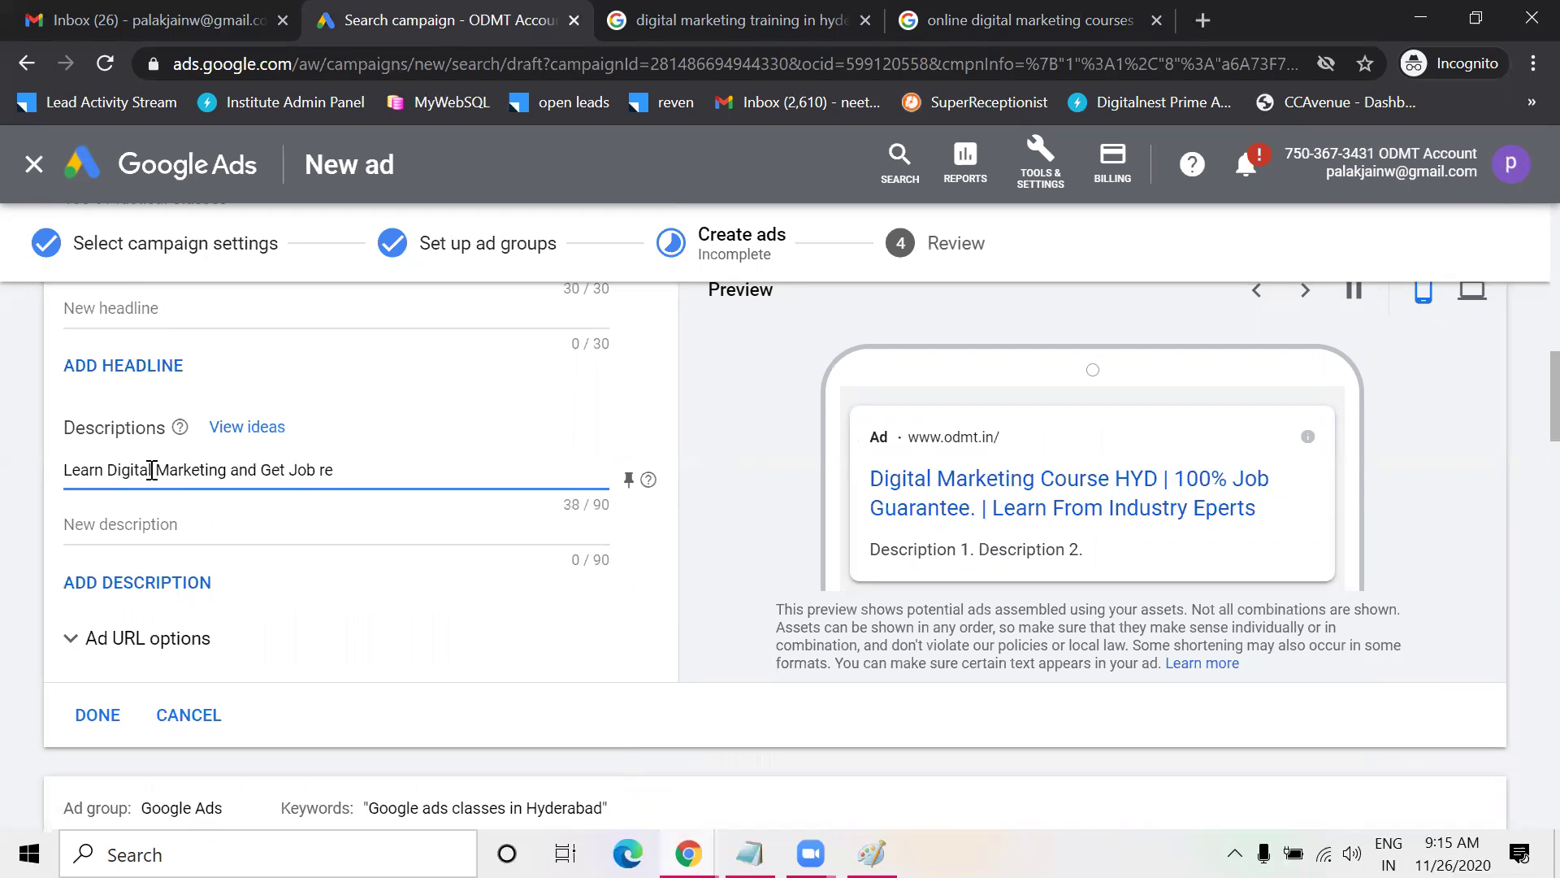
pyautogui.write('ady')
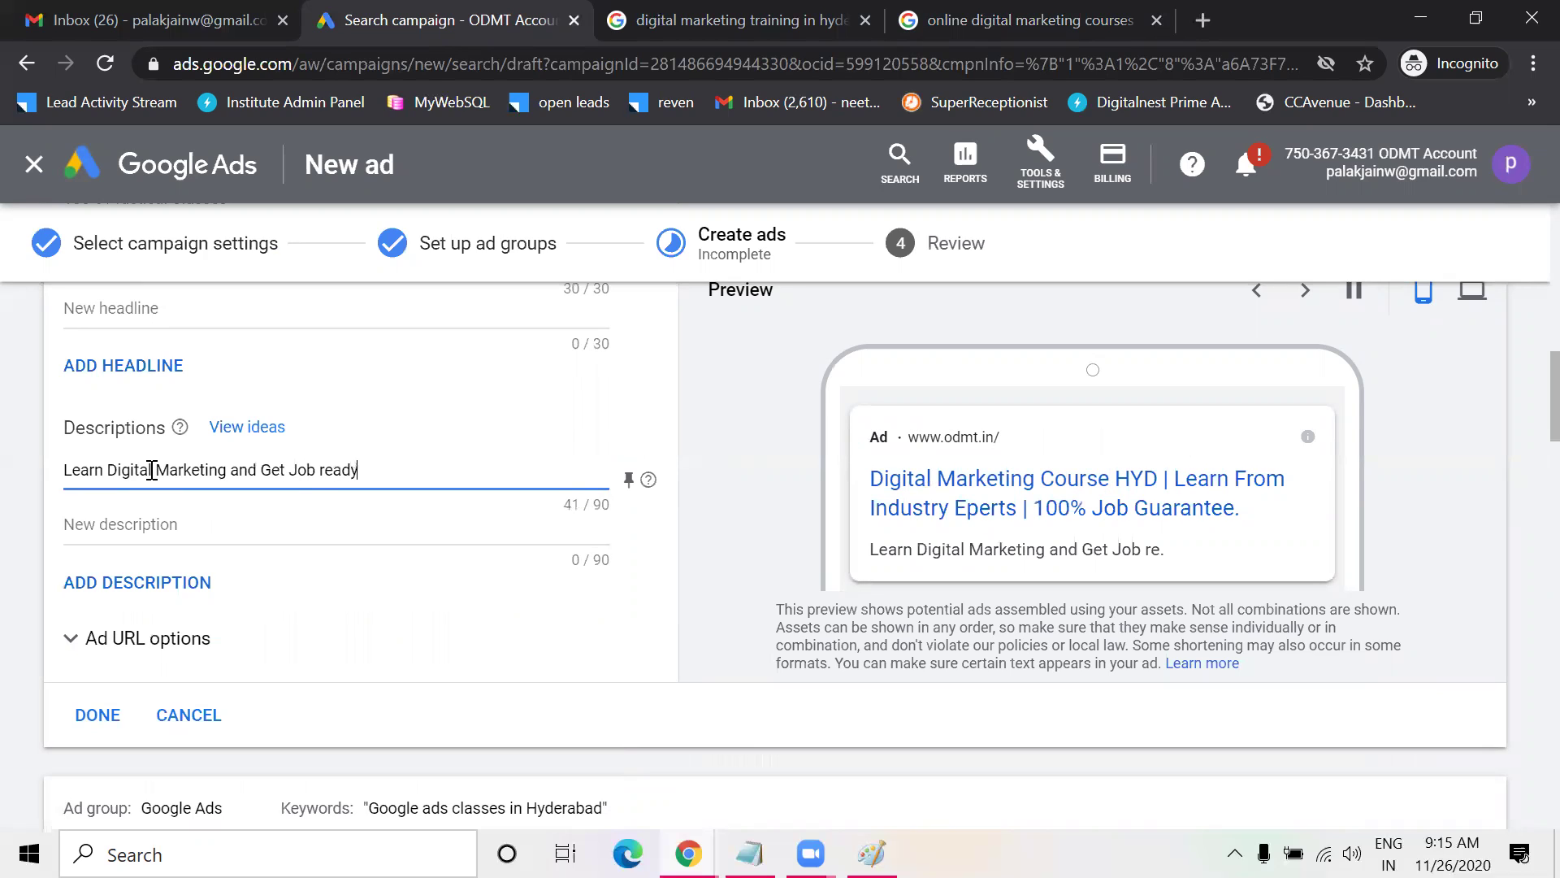
pyautogui.write(' in Just 2 Months.')
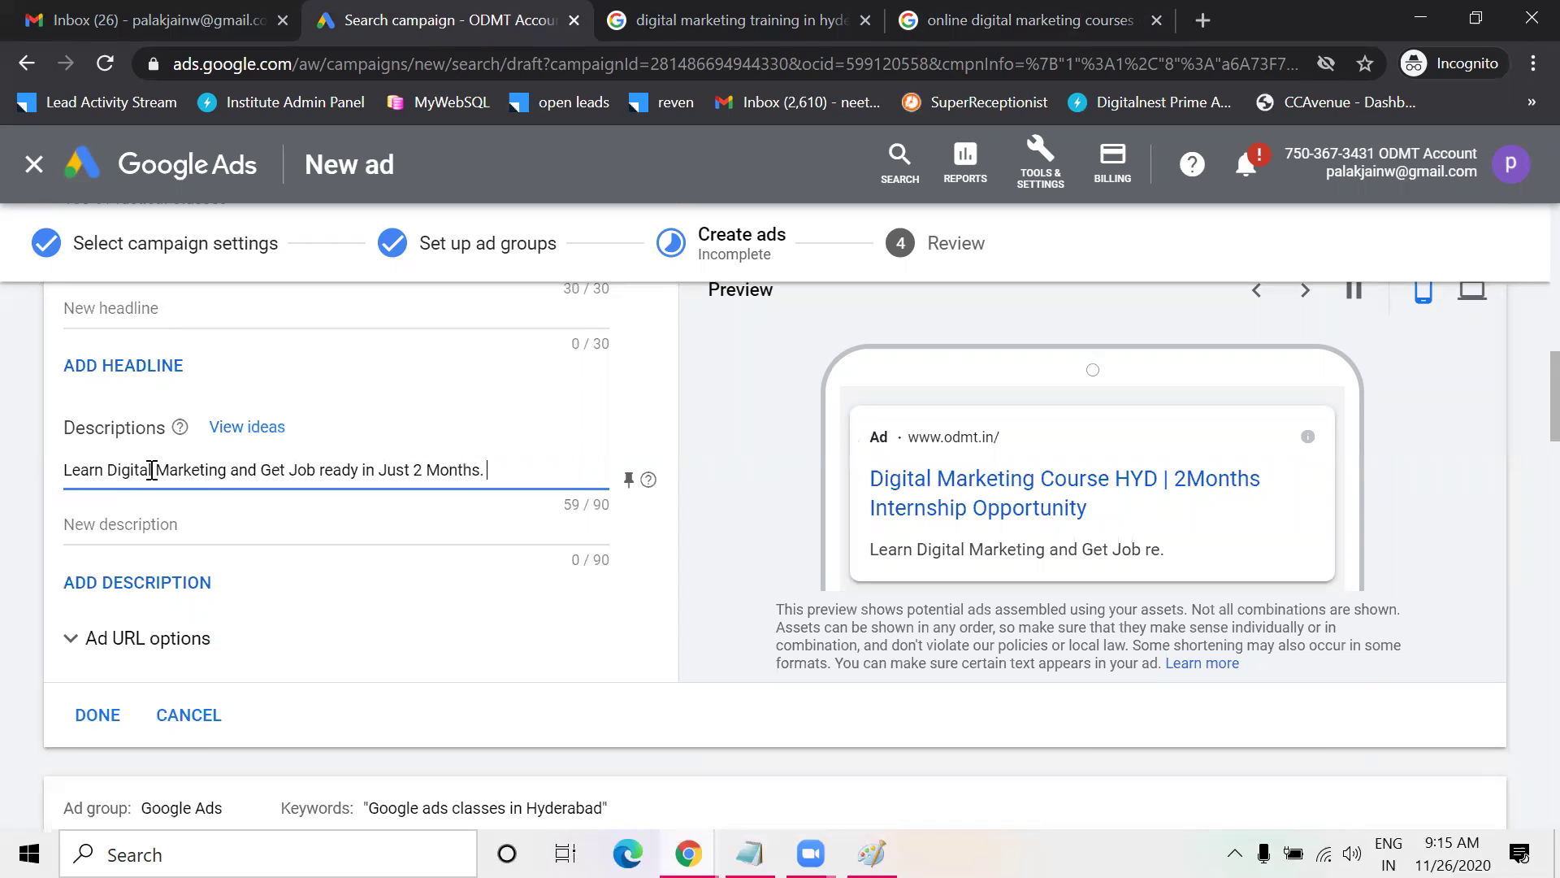
pyautogui.write(' Enroll Today avail 20% Discount')
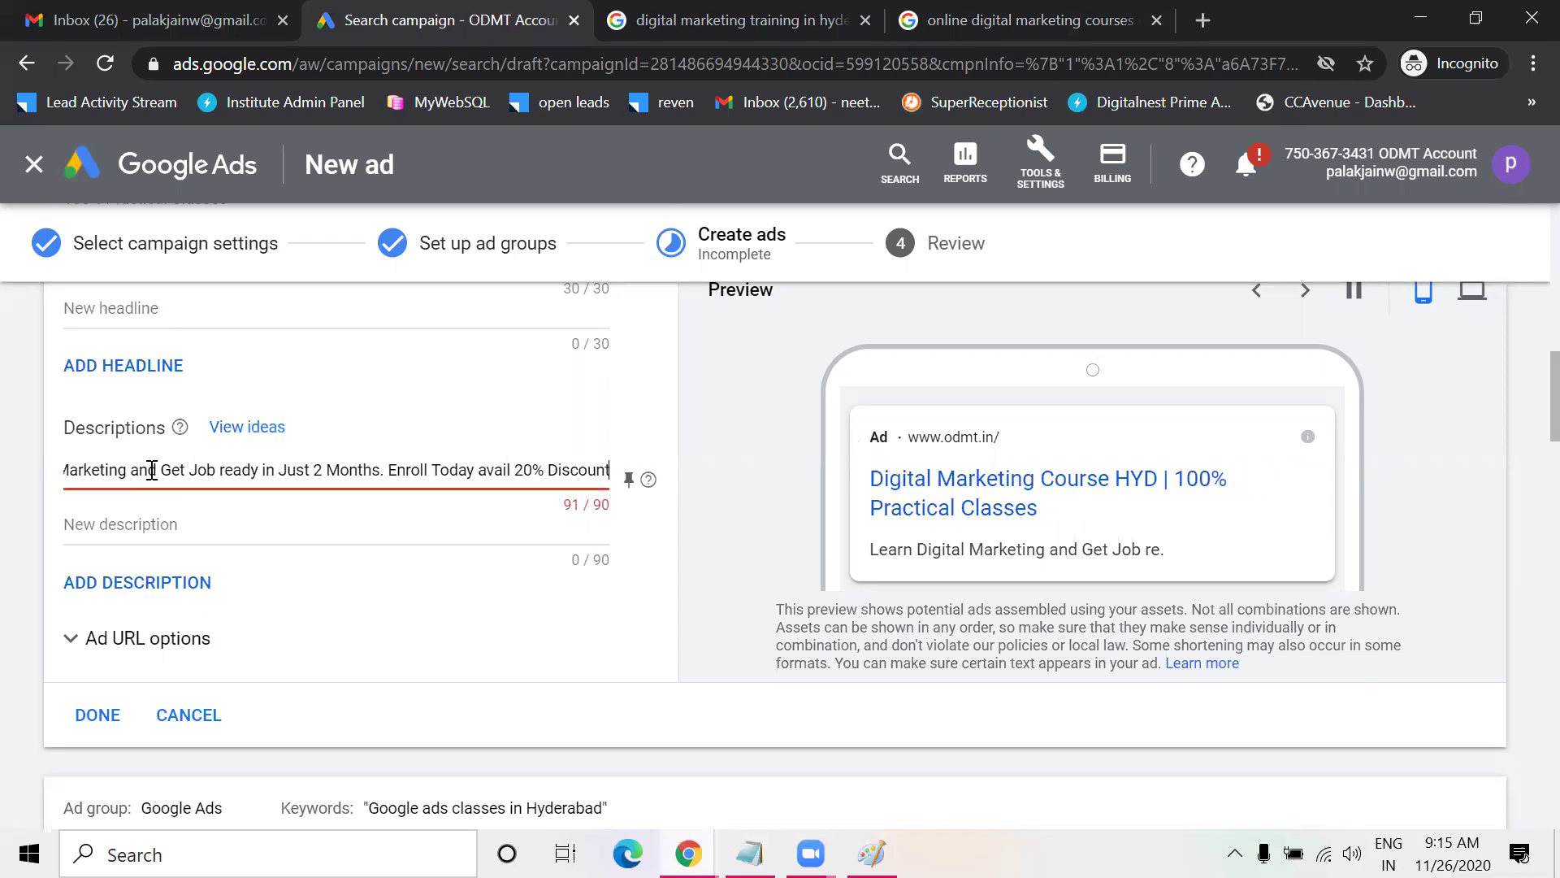
# Remove "avail" from the first description and fill the second with the suggested "Digital Marketing Course : Class Room training(2 Months)"
pyautogui.click(519, 472)
pyautogui.press('BackSpace')
pyautogui.press('BackSpace')
pyautogui.press('BackSpace')
pyautogui.press('BackSpace')
pyautogui.press('BackSpace')
pyautogui.press('BackSpace')
pyautogui.click(368, 531)
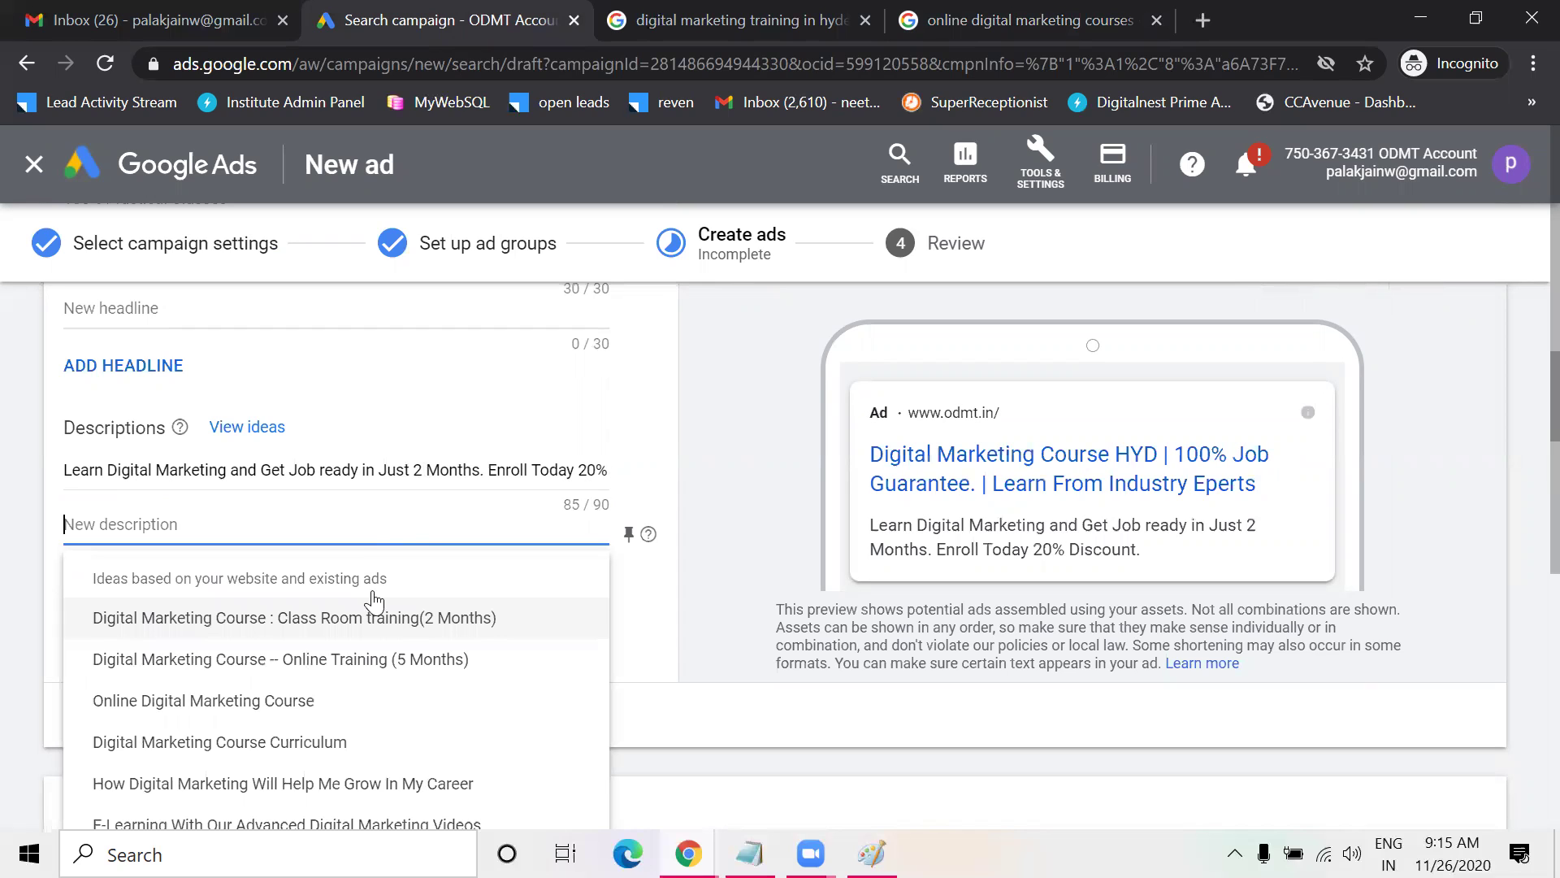
pyautogui.click(390, 618)
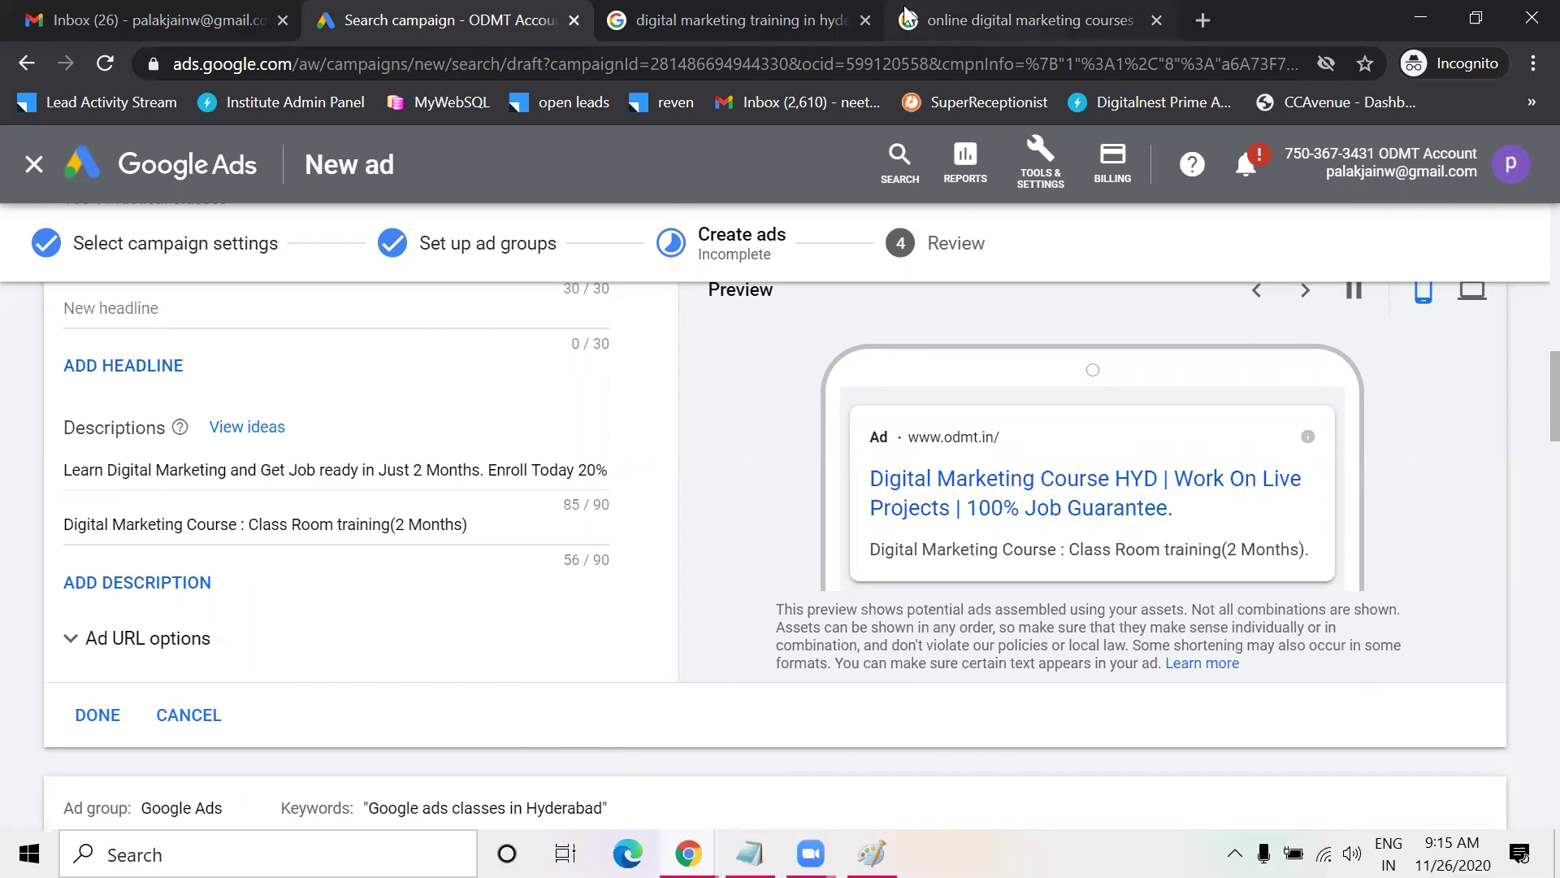
# Examine the competitor ad in the "digital marketing training in hyderabad" Google results for comparison with the ad draft
pyautogui.click(758, 10)
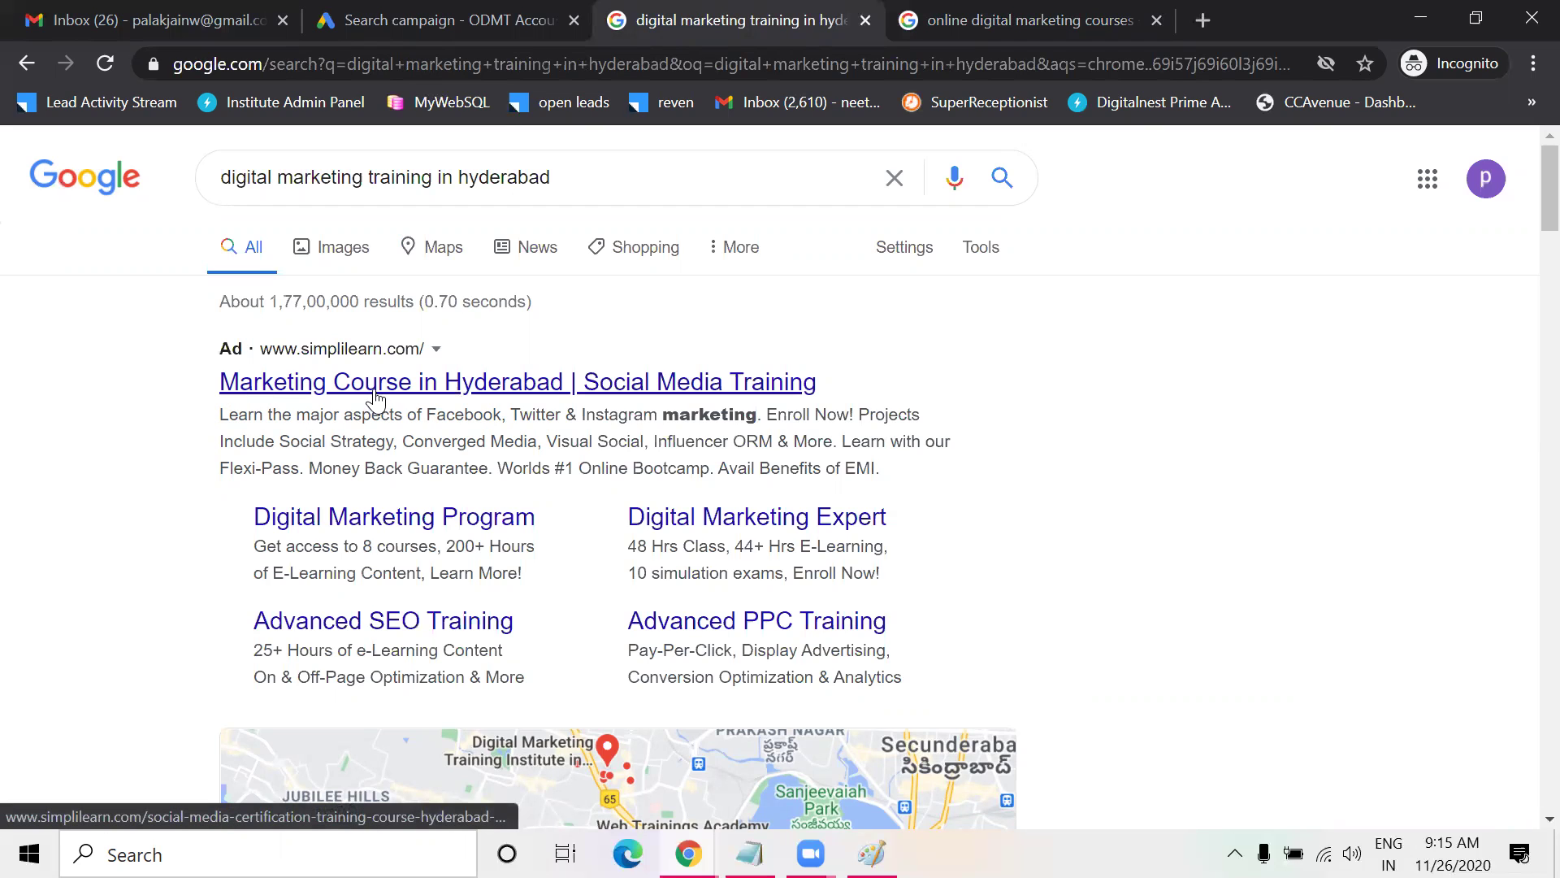
pyautogui.scroll(-3, 894, 463)
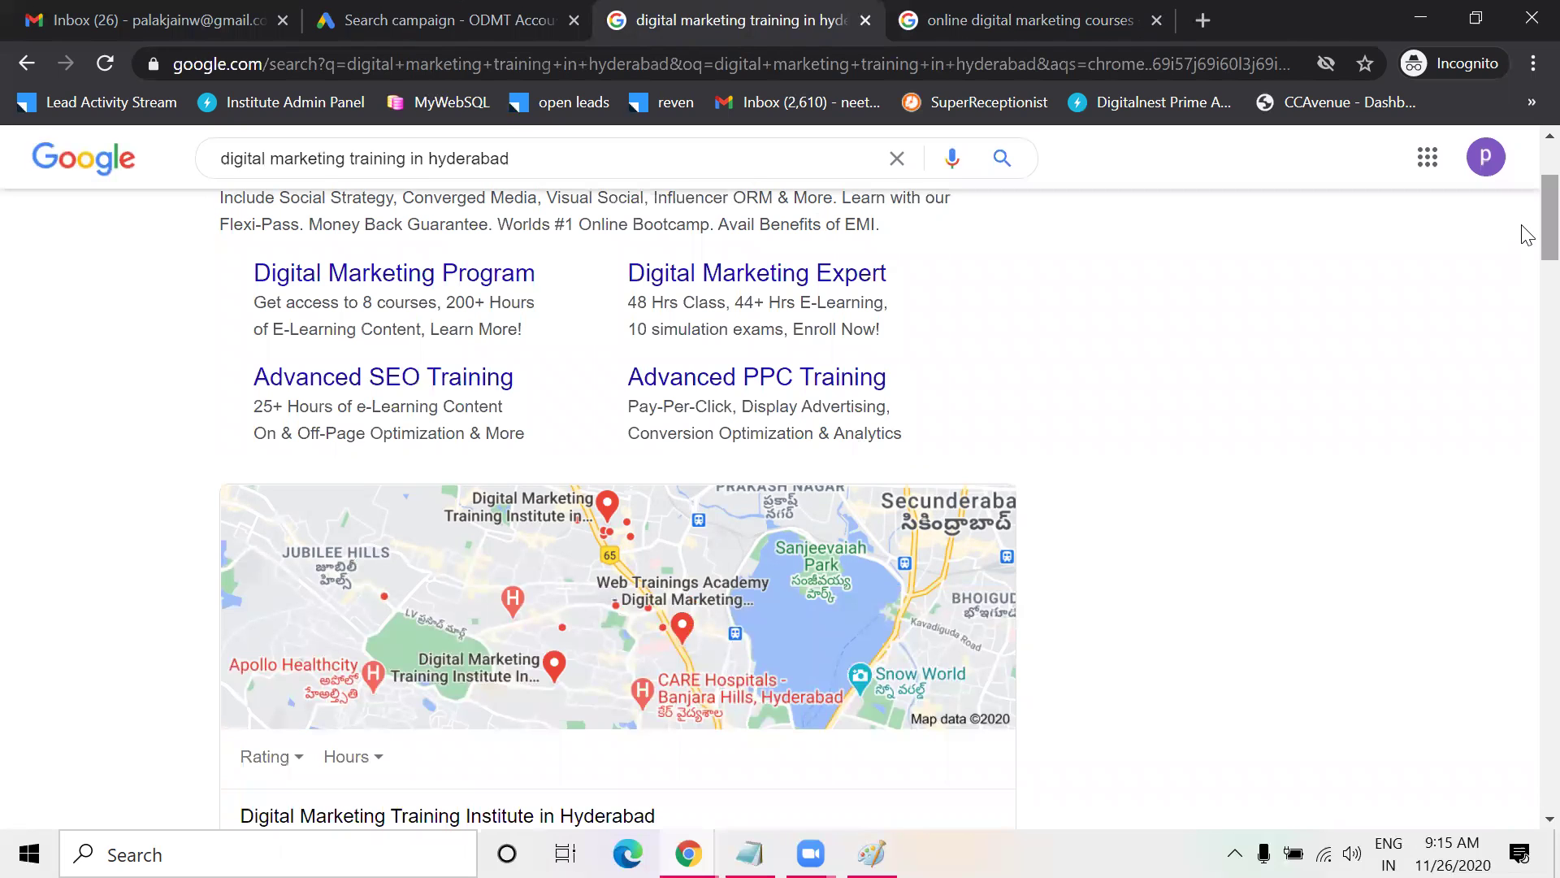
pyautogui.scroll(2, 1527, 224)
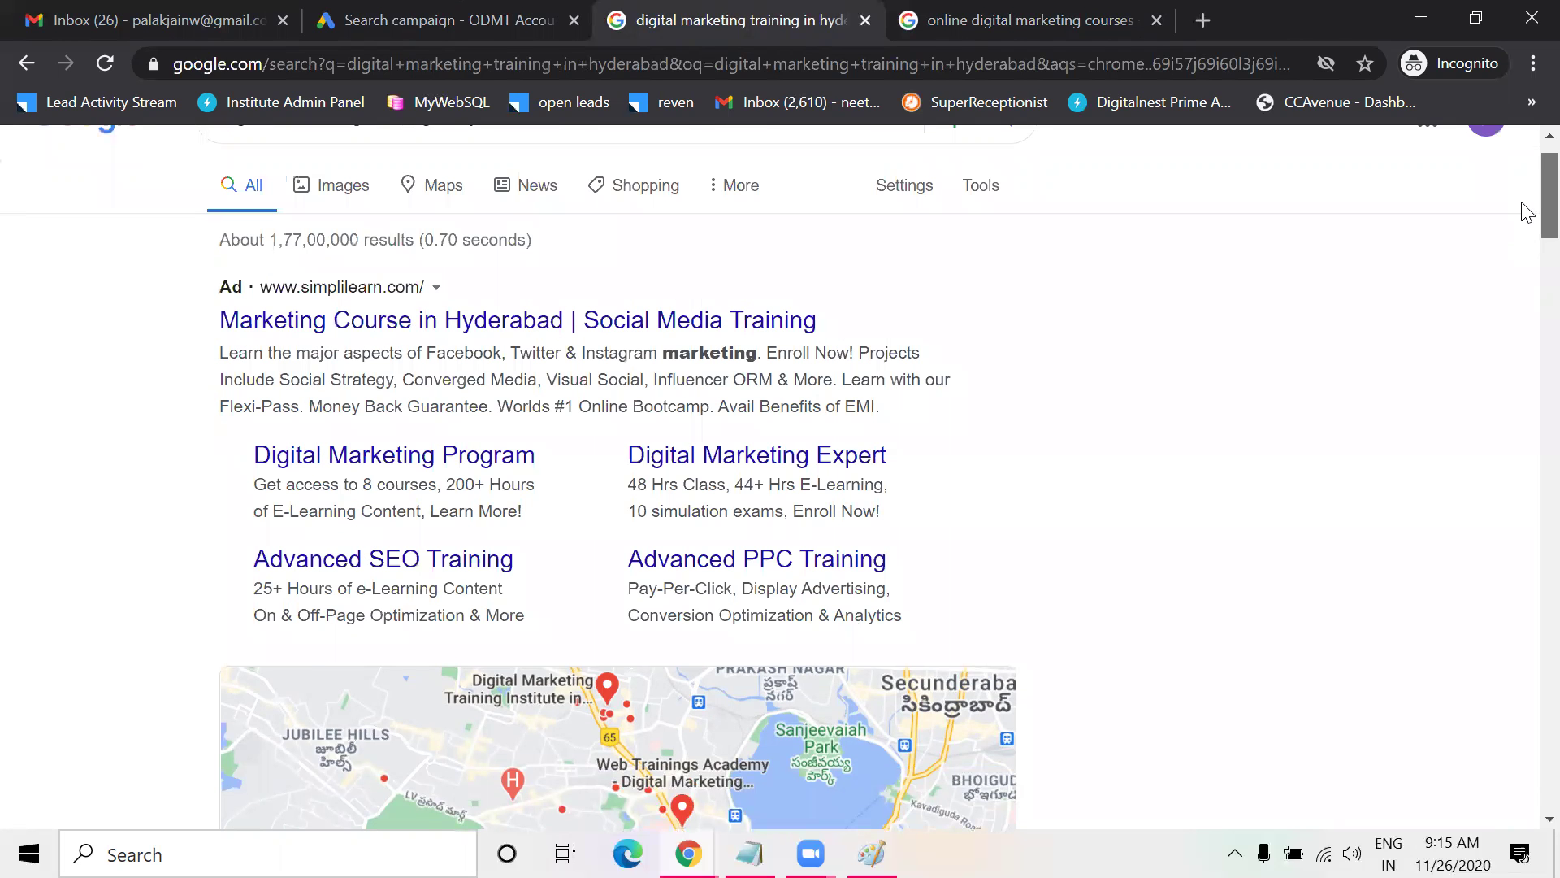
pyautogui.click(433, 13)
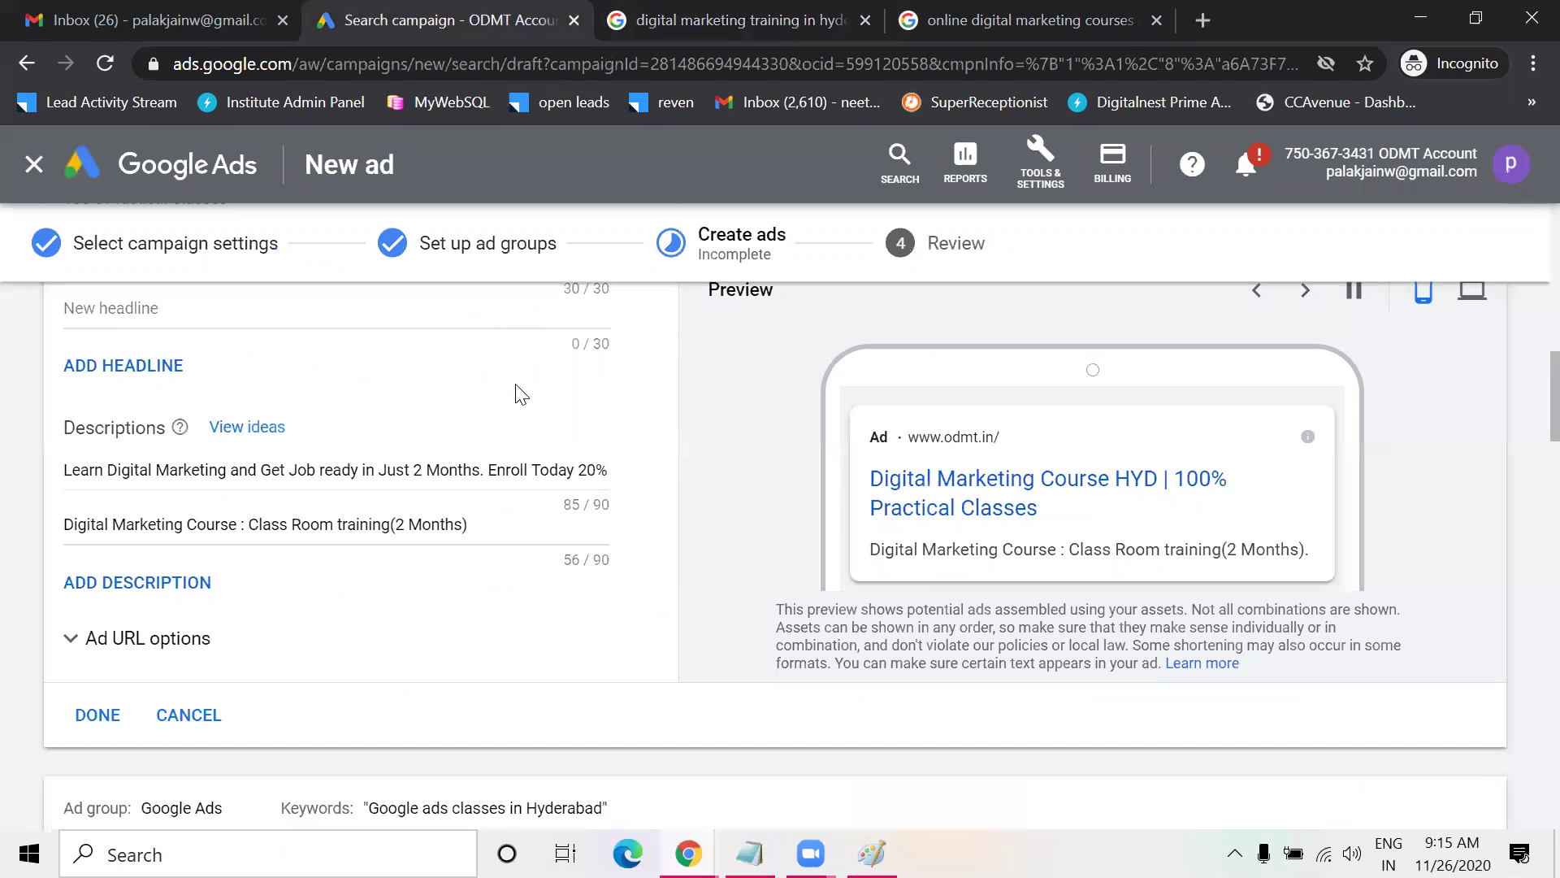
# Check the Dmarketing ad's headlines, descriptions and preview, and finish the ad
pyautogui.scroll(10, 575, 559)
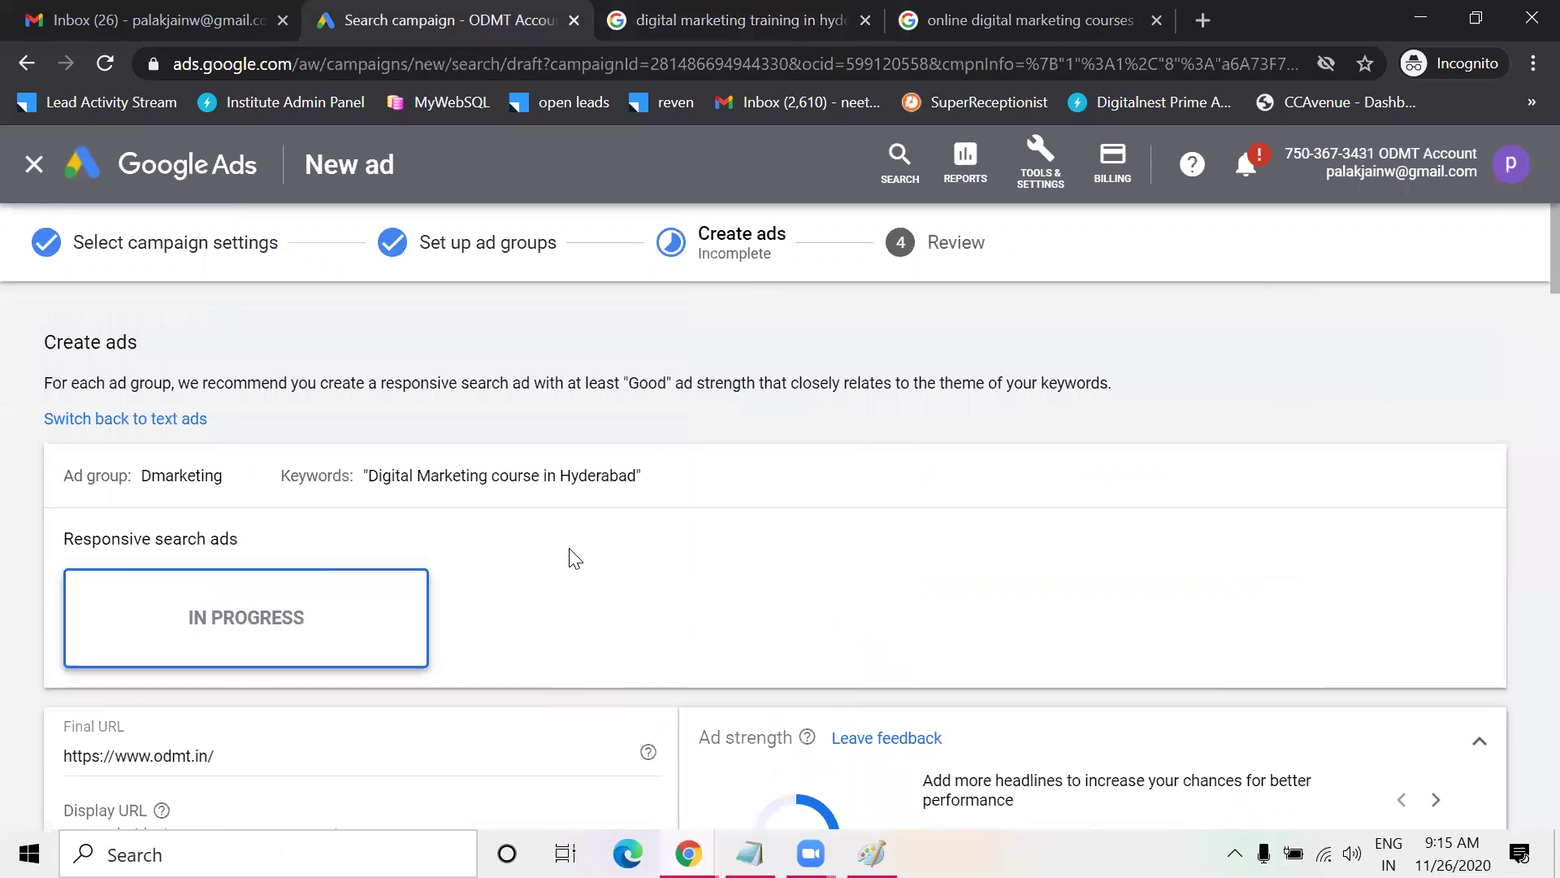
pyautogui.scroll(-4, 571, 559)
pyautogui.scroll(-7, 540, 544)
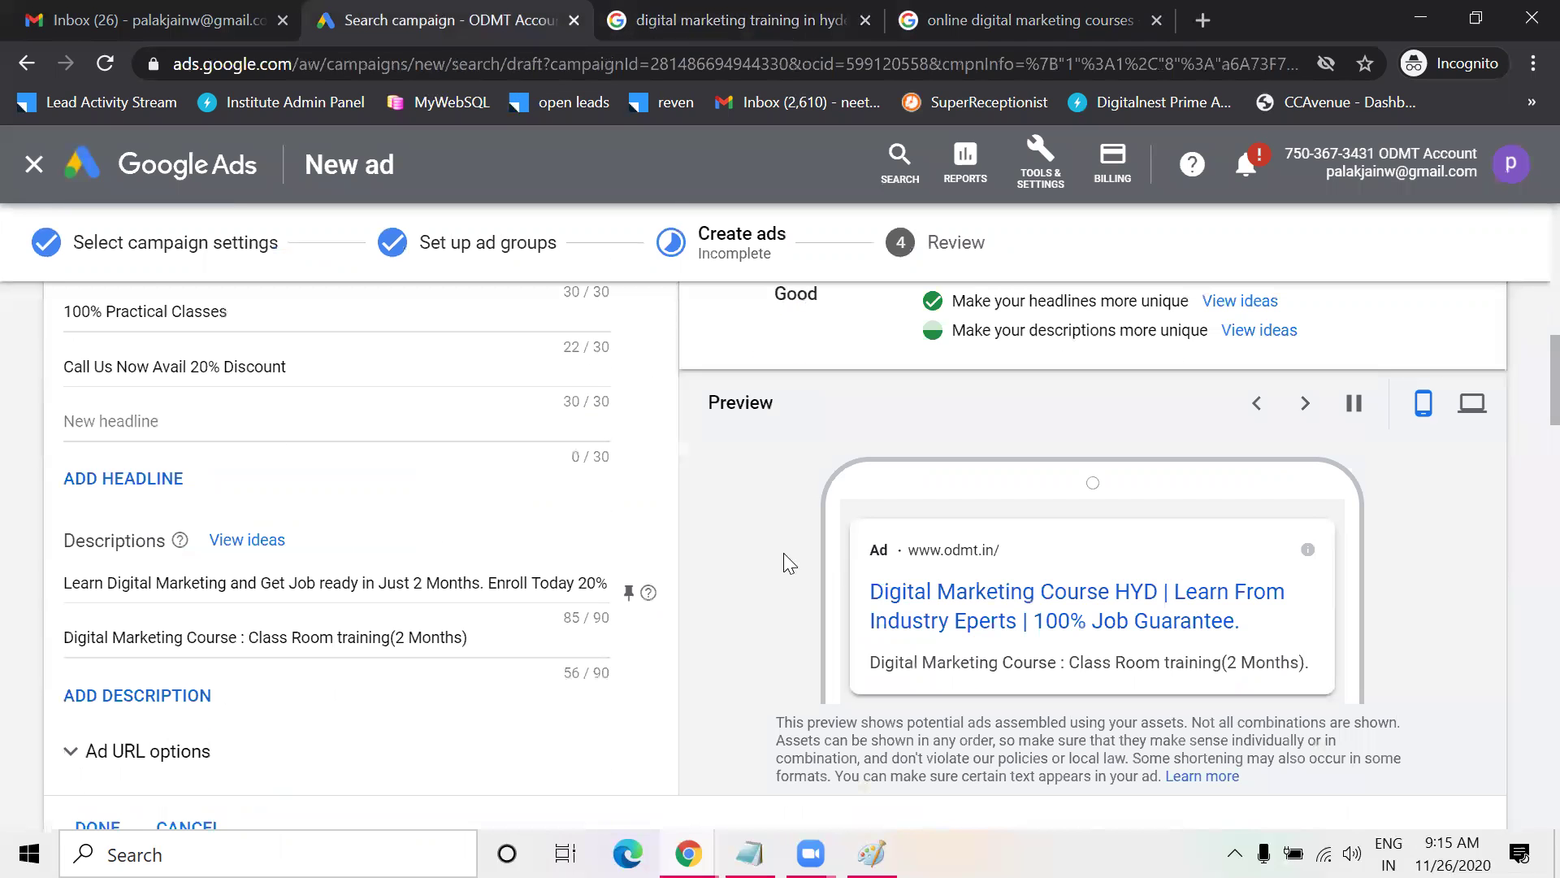
pyautogui.scroll(-4, 613, 596)
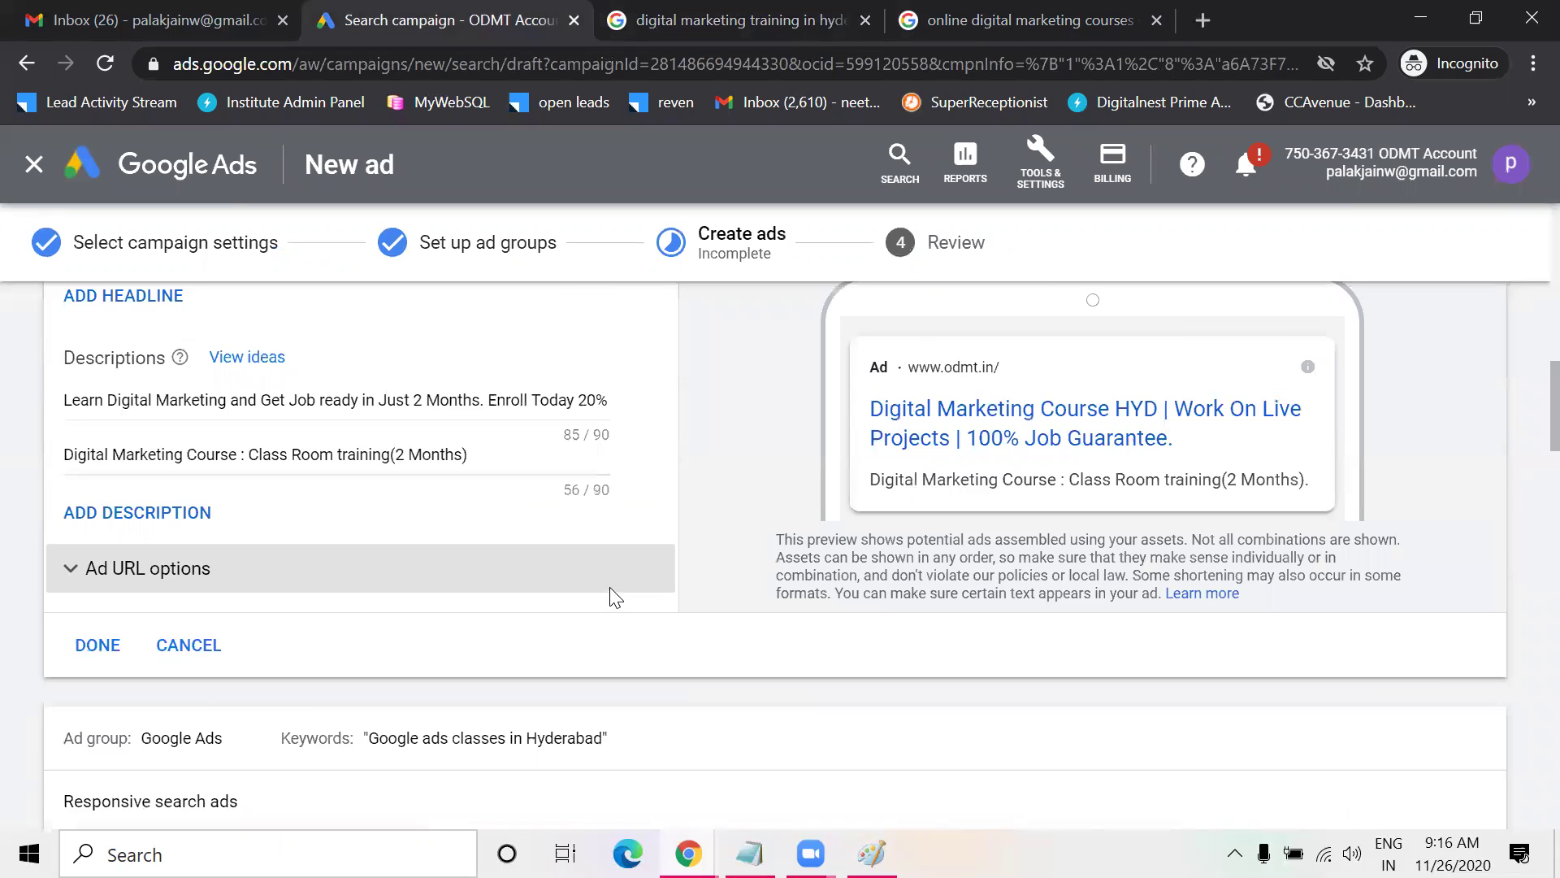
pyautogui.click(114, 473)
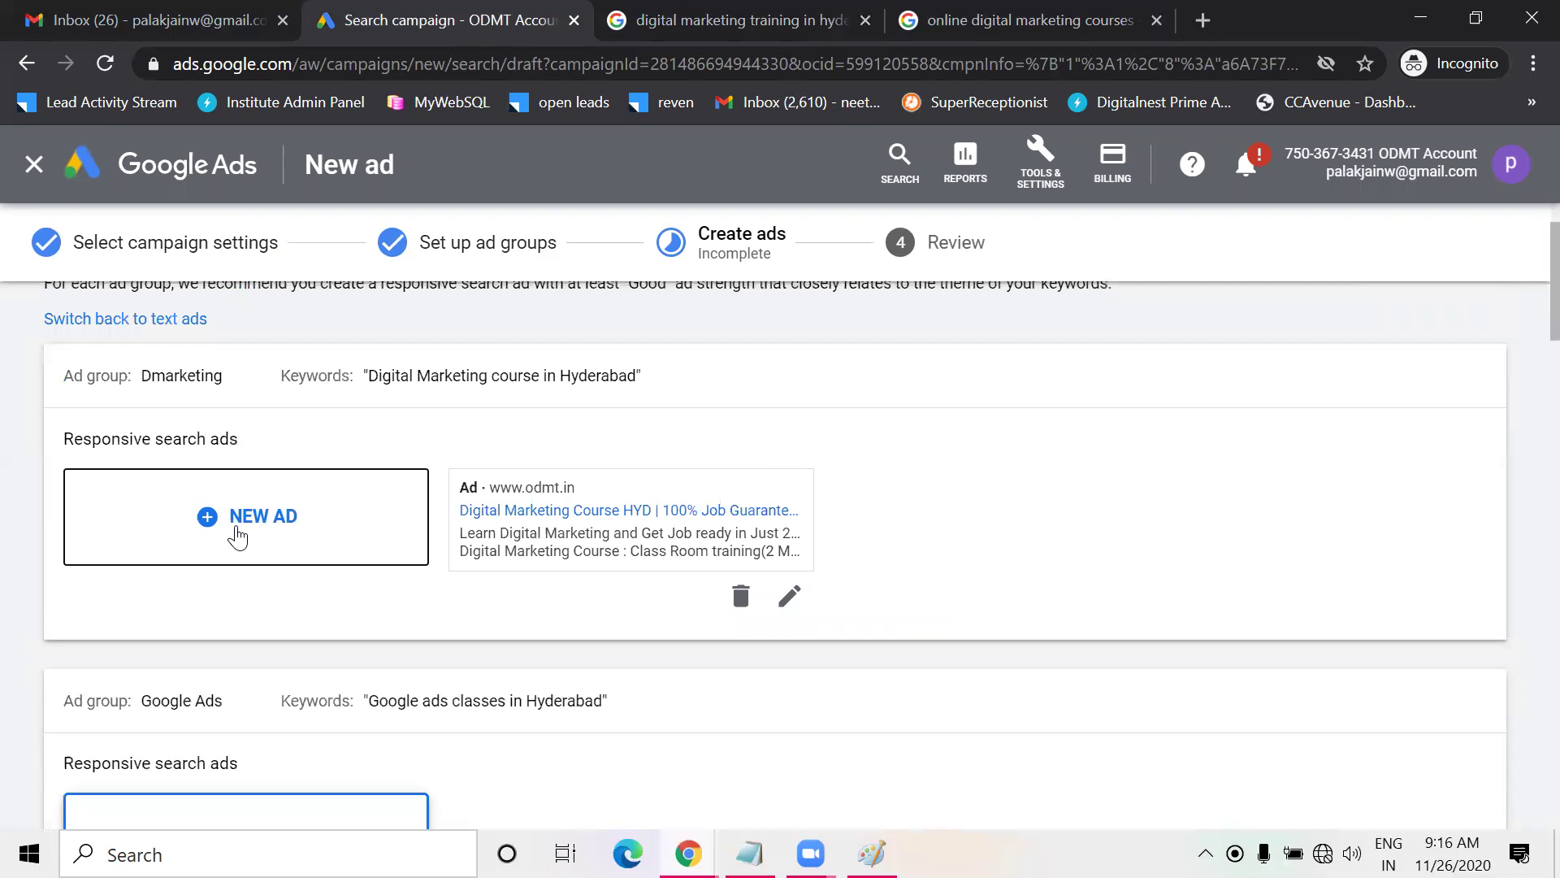
# Look through the blank responsive search ad form for the next ad group and check the ad group diagram in Paint
pyautogui.click(390, 536)
pyautogui.scroll(-10, 397, 533)
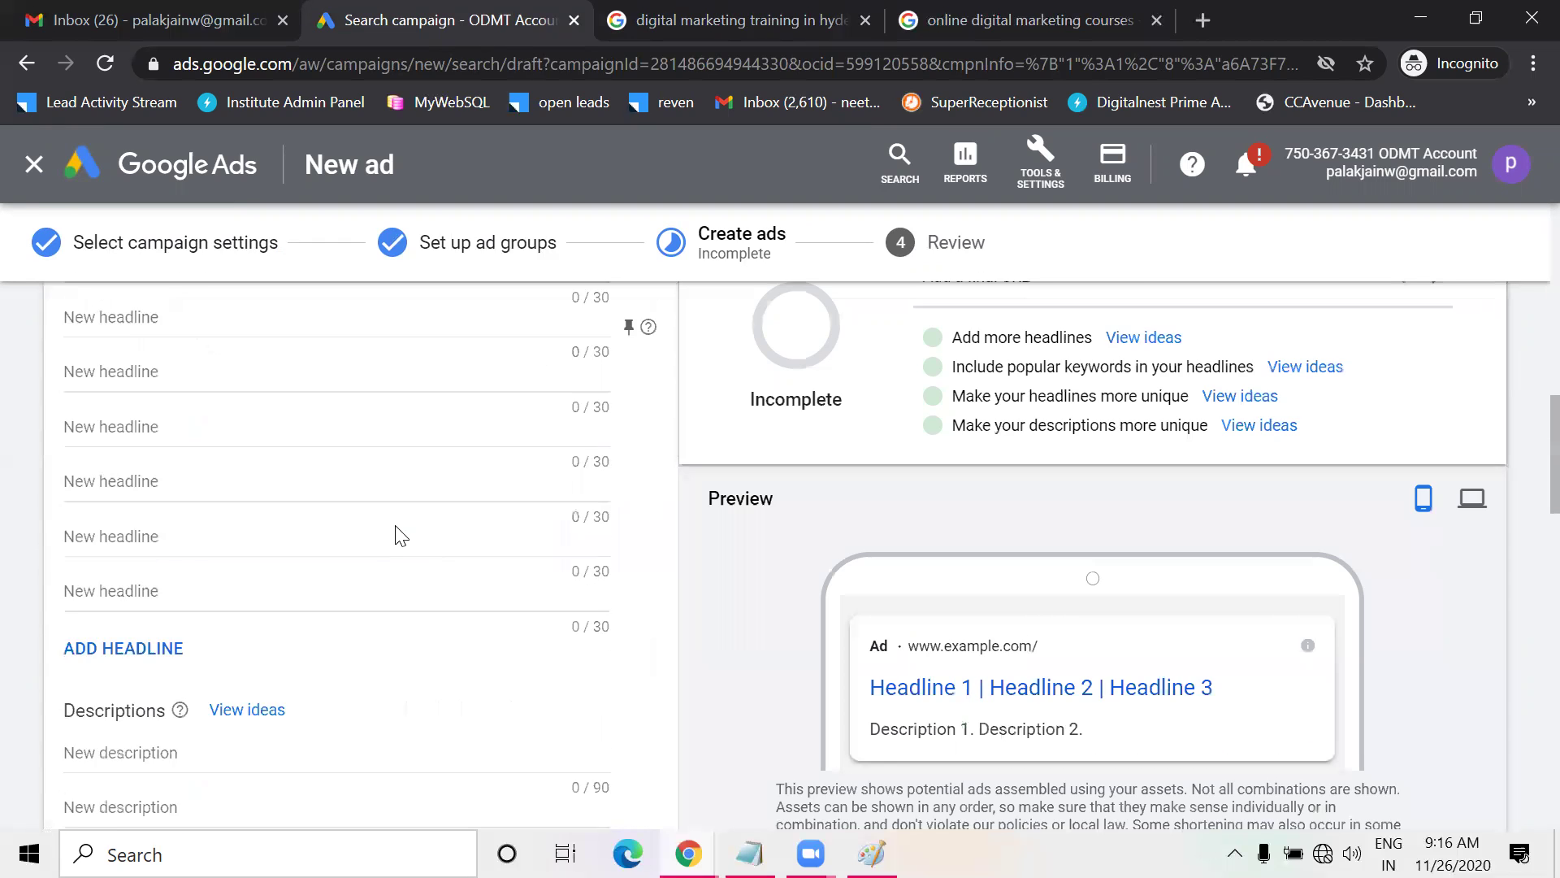
pyautogui.scroll(6, 186, 439)
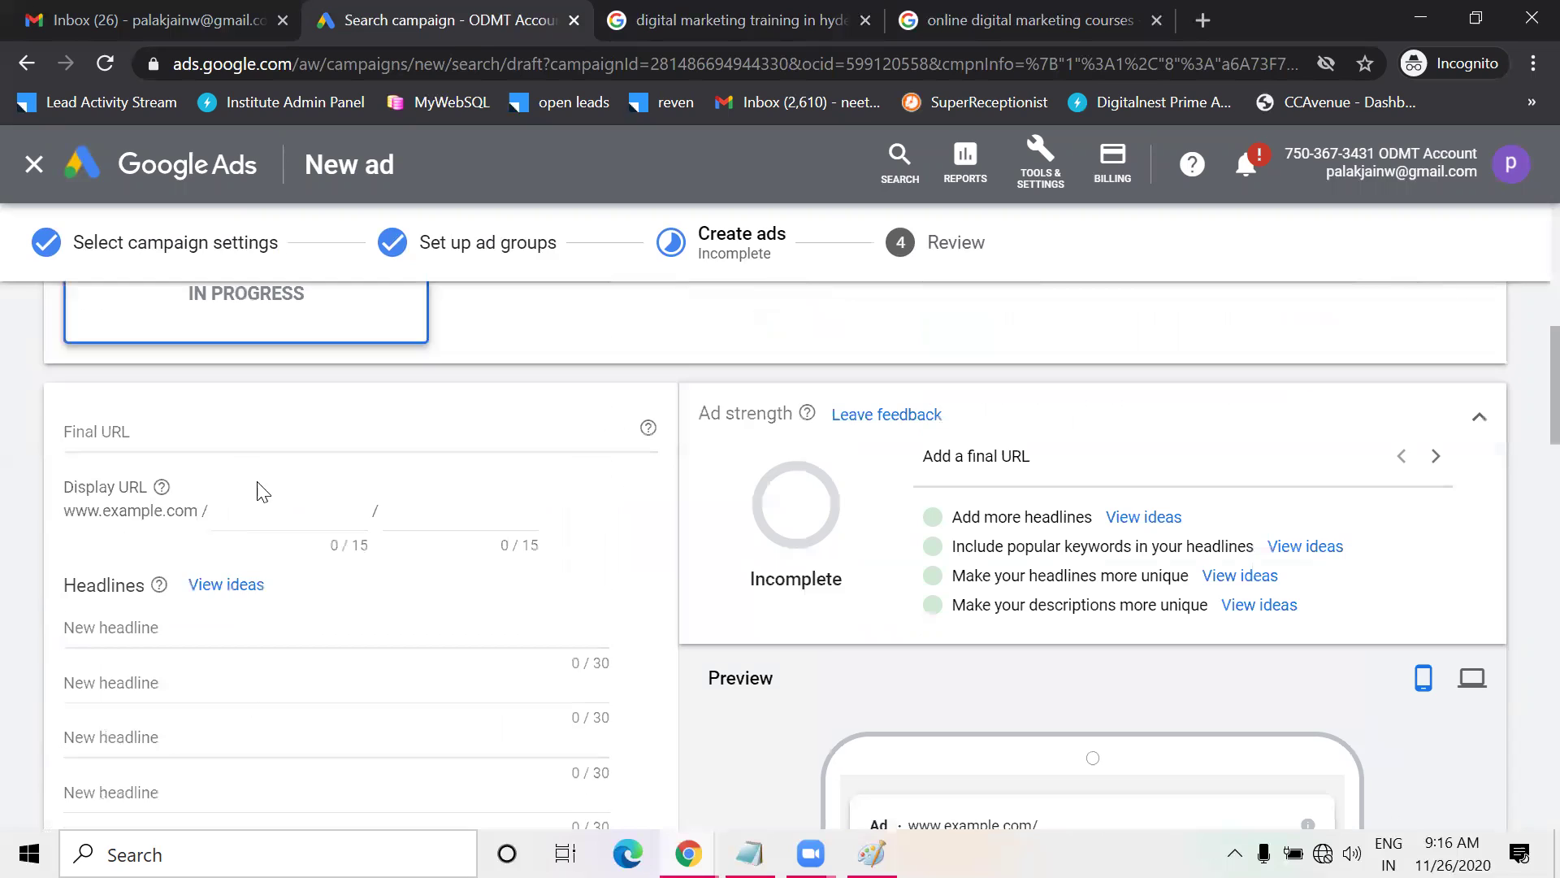
pyautogui.scroll(-3, 208, 589)
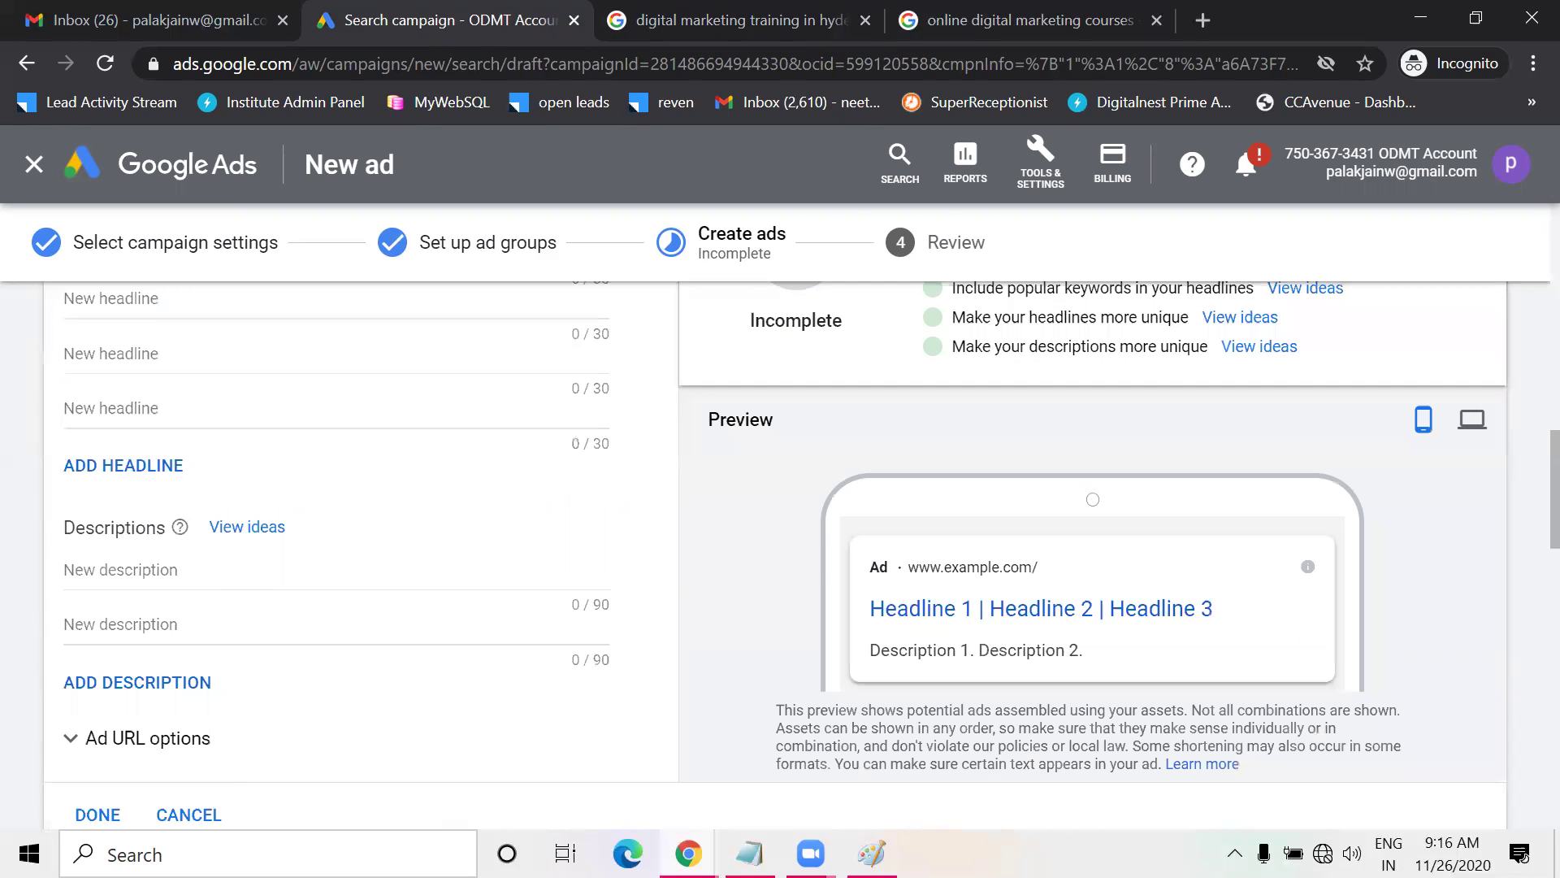
pyautogui.click(865, 849)
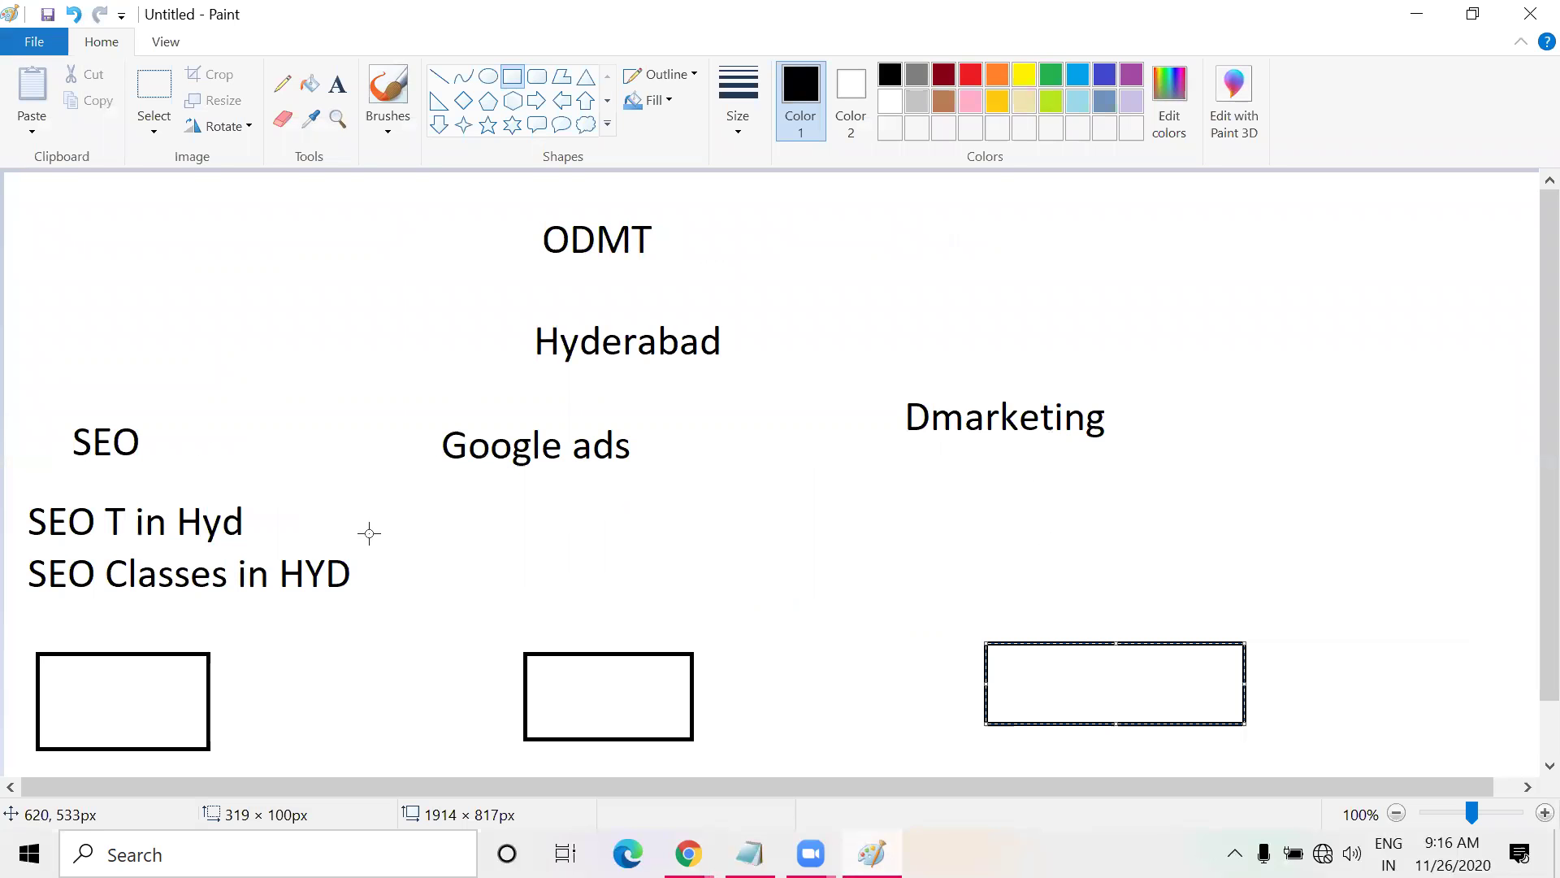
pyautogui.click(1417, 14)
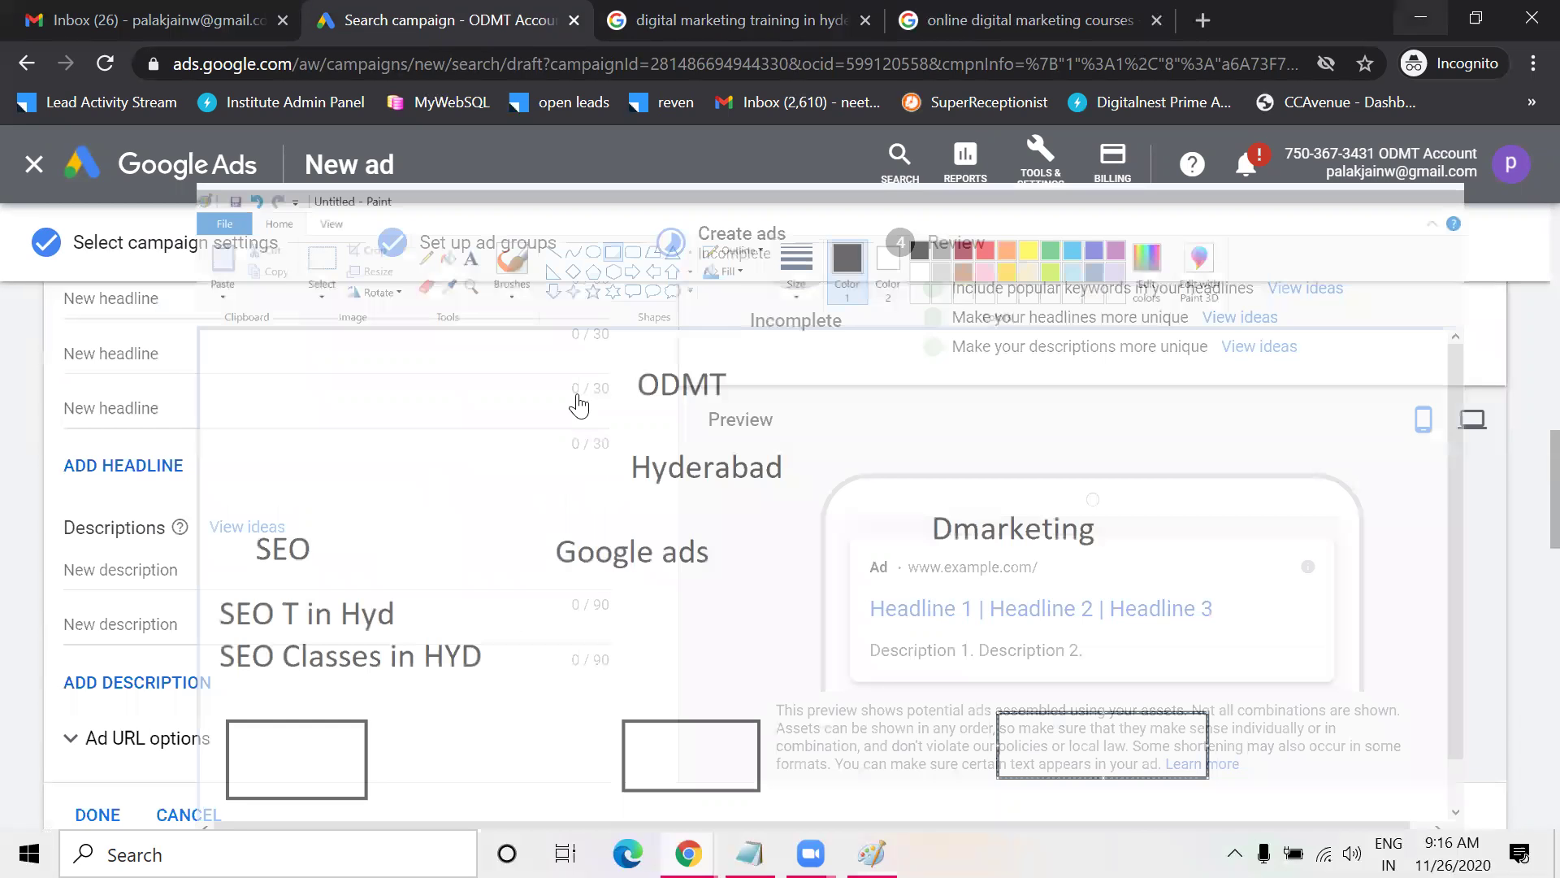
pyautogui.scroll(5, 484, 526)
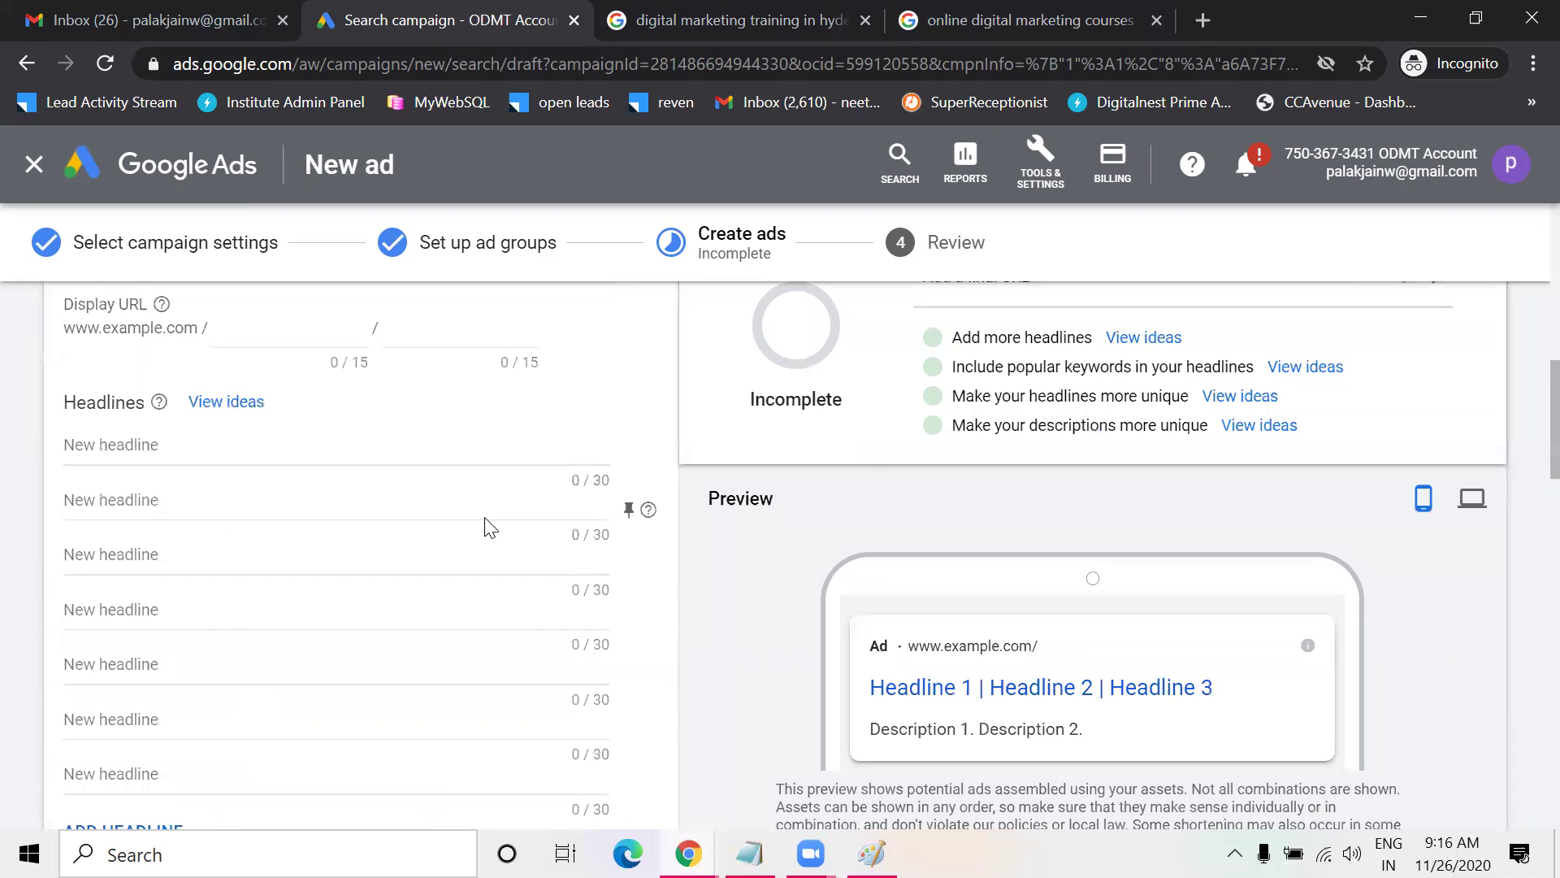
pyautogui.scroll(4, 486, 527)
# Discard the empty ad drafts of the remaining ad groups, then save and continue to the campaign review
pyautogui.scroll(-9, 486, 526)
pyautogui.click(187, 632)
pyautogui.scroll(-10, 492, 557)
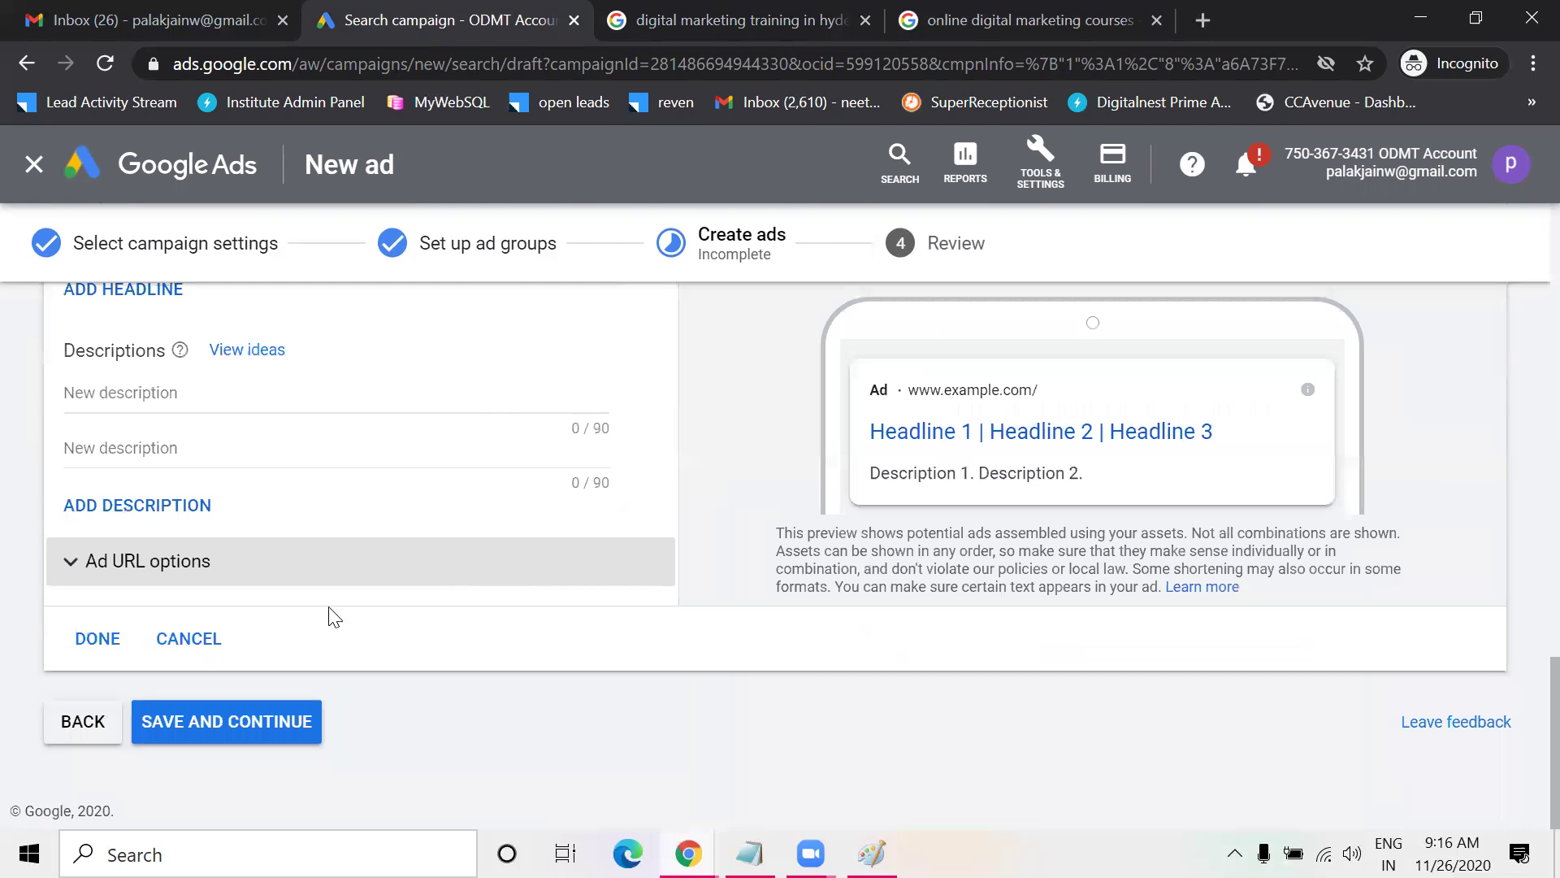
pyautogui.click(215, 636)
pyautogui.click(265, 735)
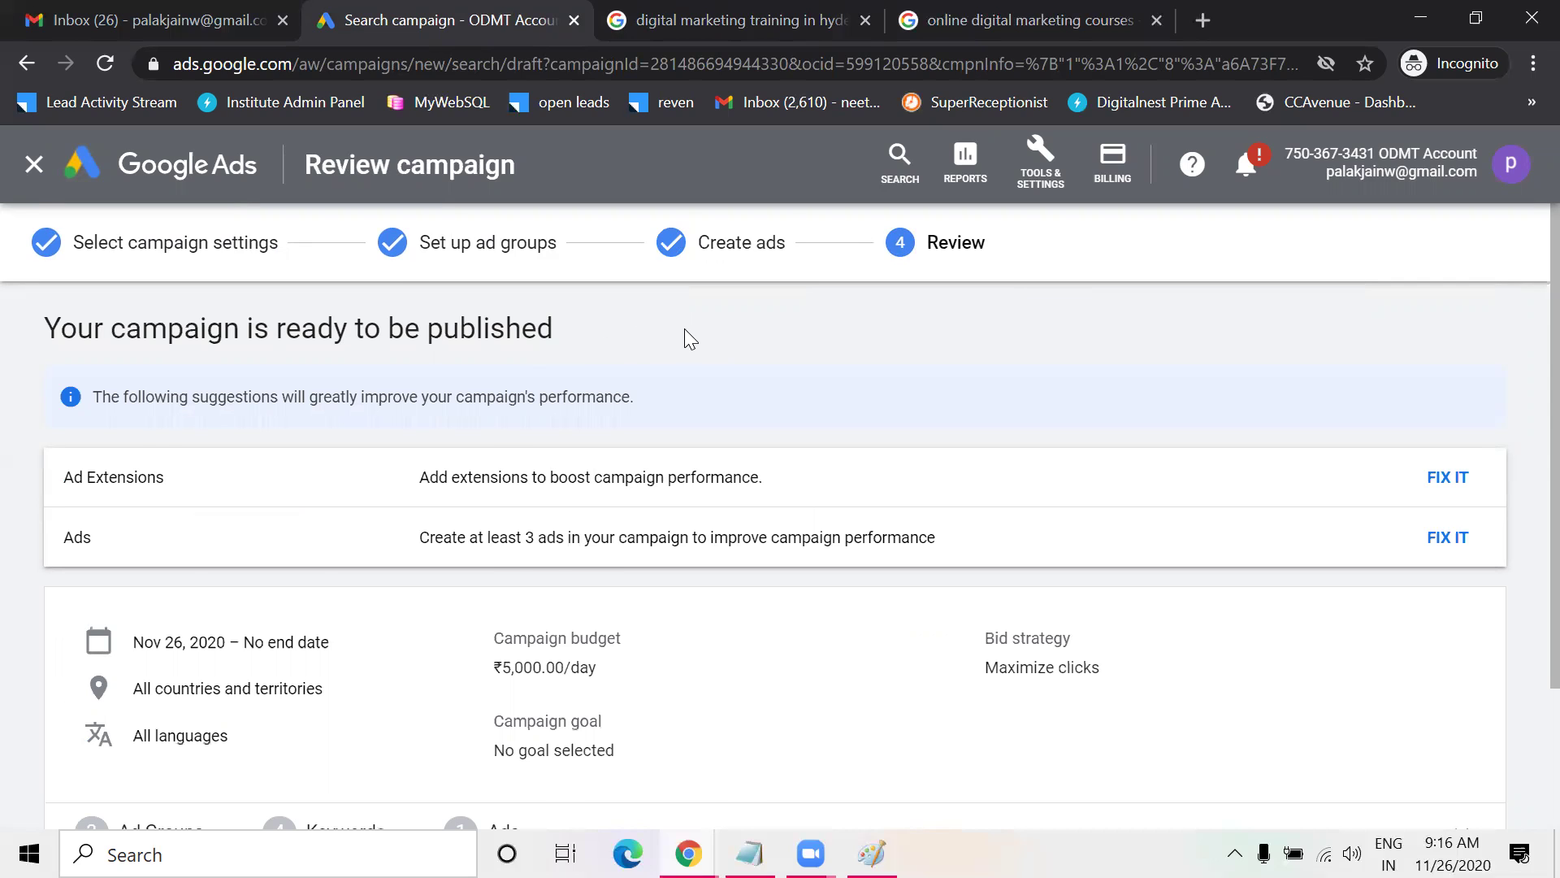
# Check the campaign's suggestions, locations, languages, budget and bid strategy on the review page, and publish the campaign
pyautogui.scroll(-2, 687, 333)
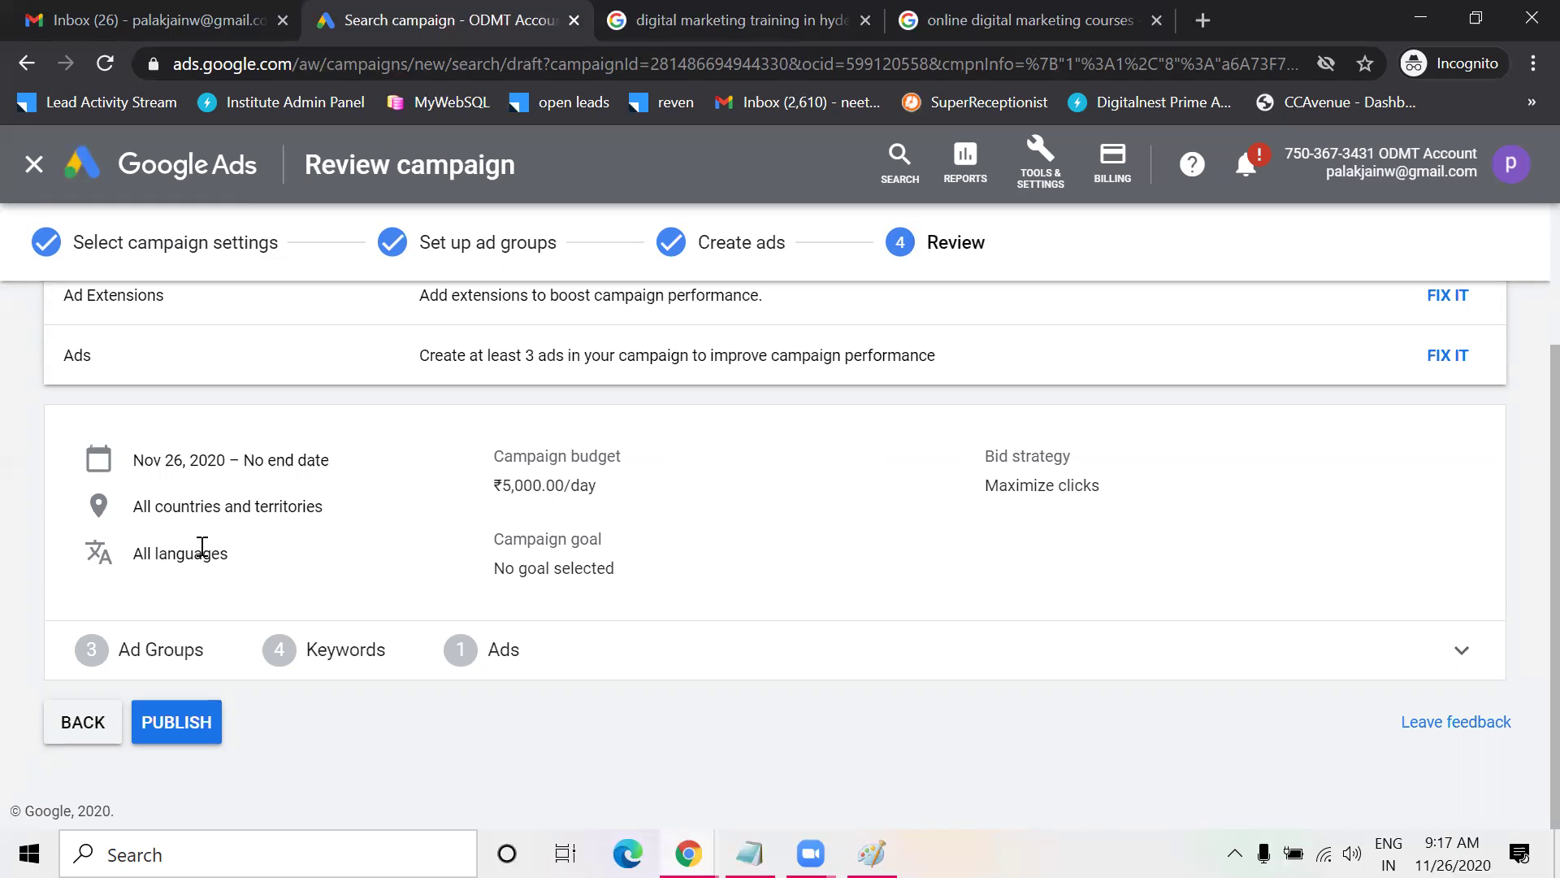
pyautogui.scroll(2, 216, 582)
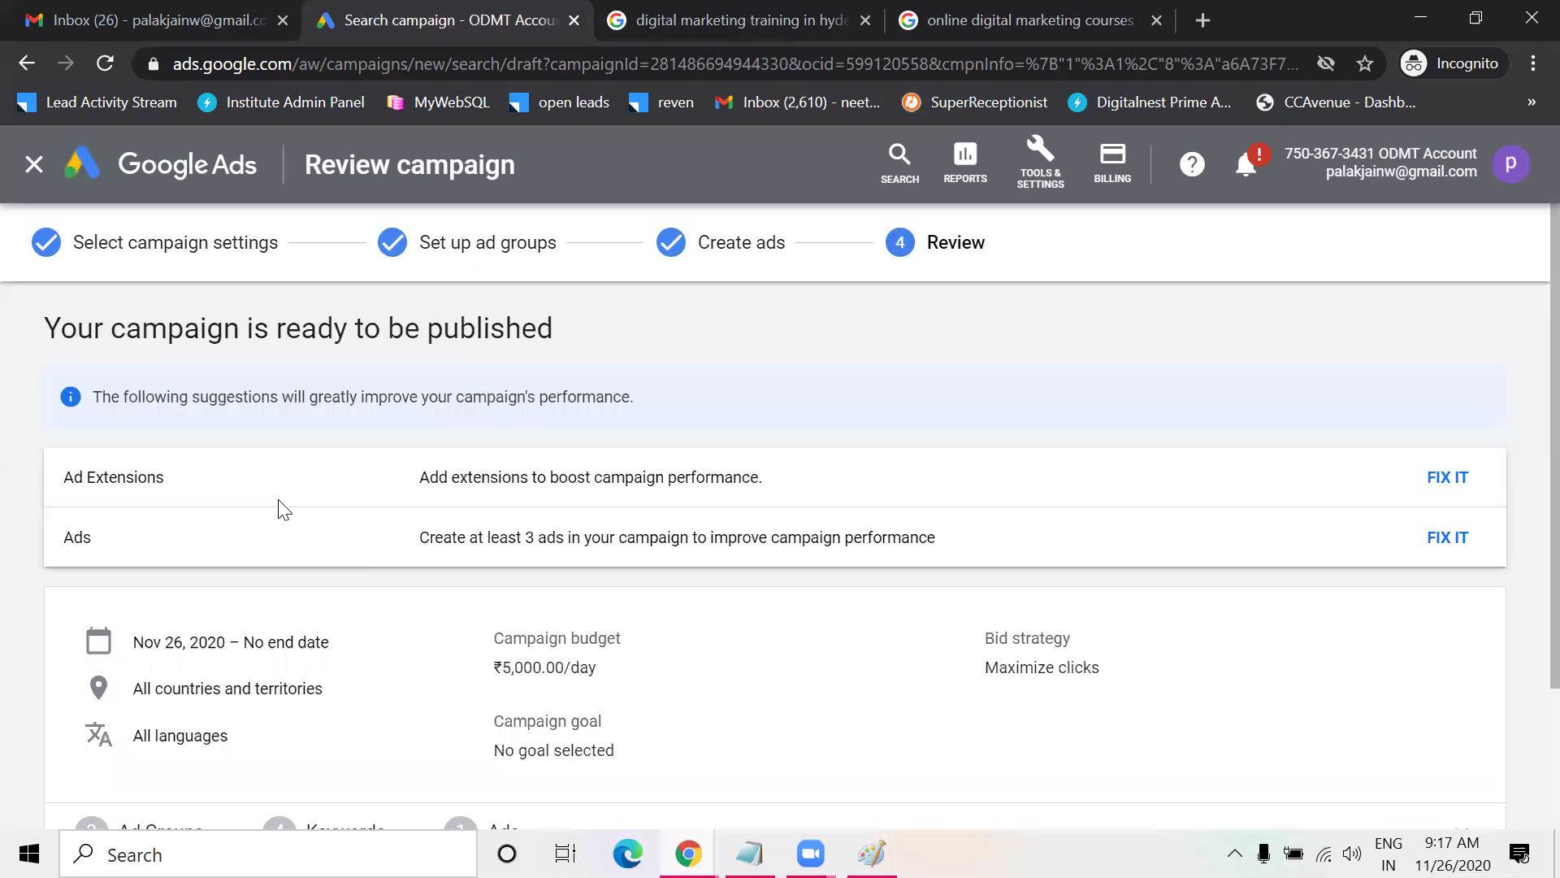
pyautogui.scroll(-2, 363, 575)
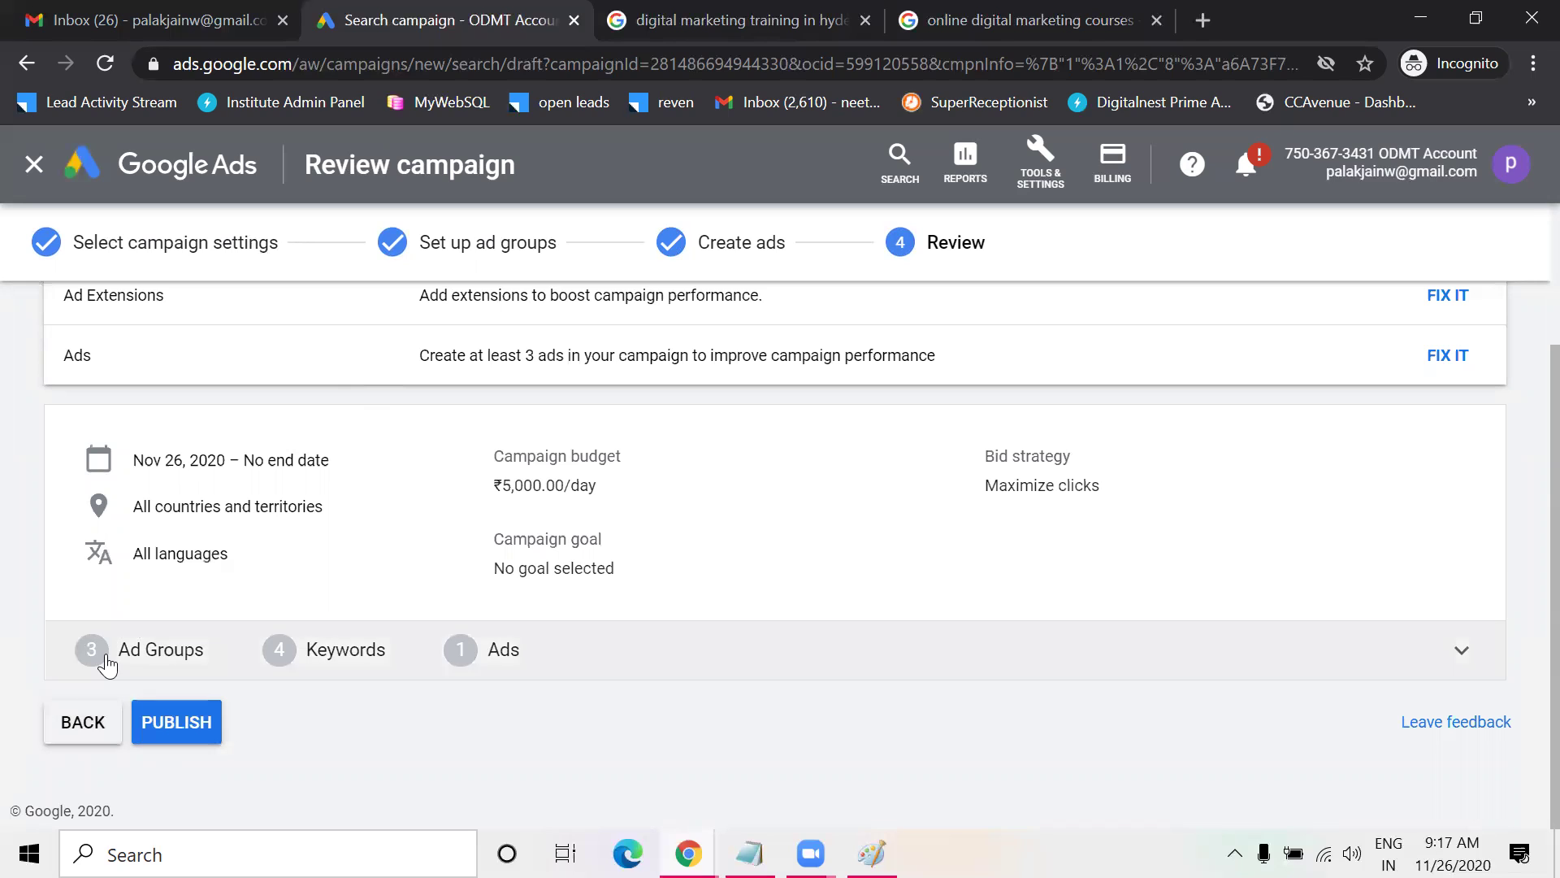
pyautogui.click(190, 728)
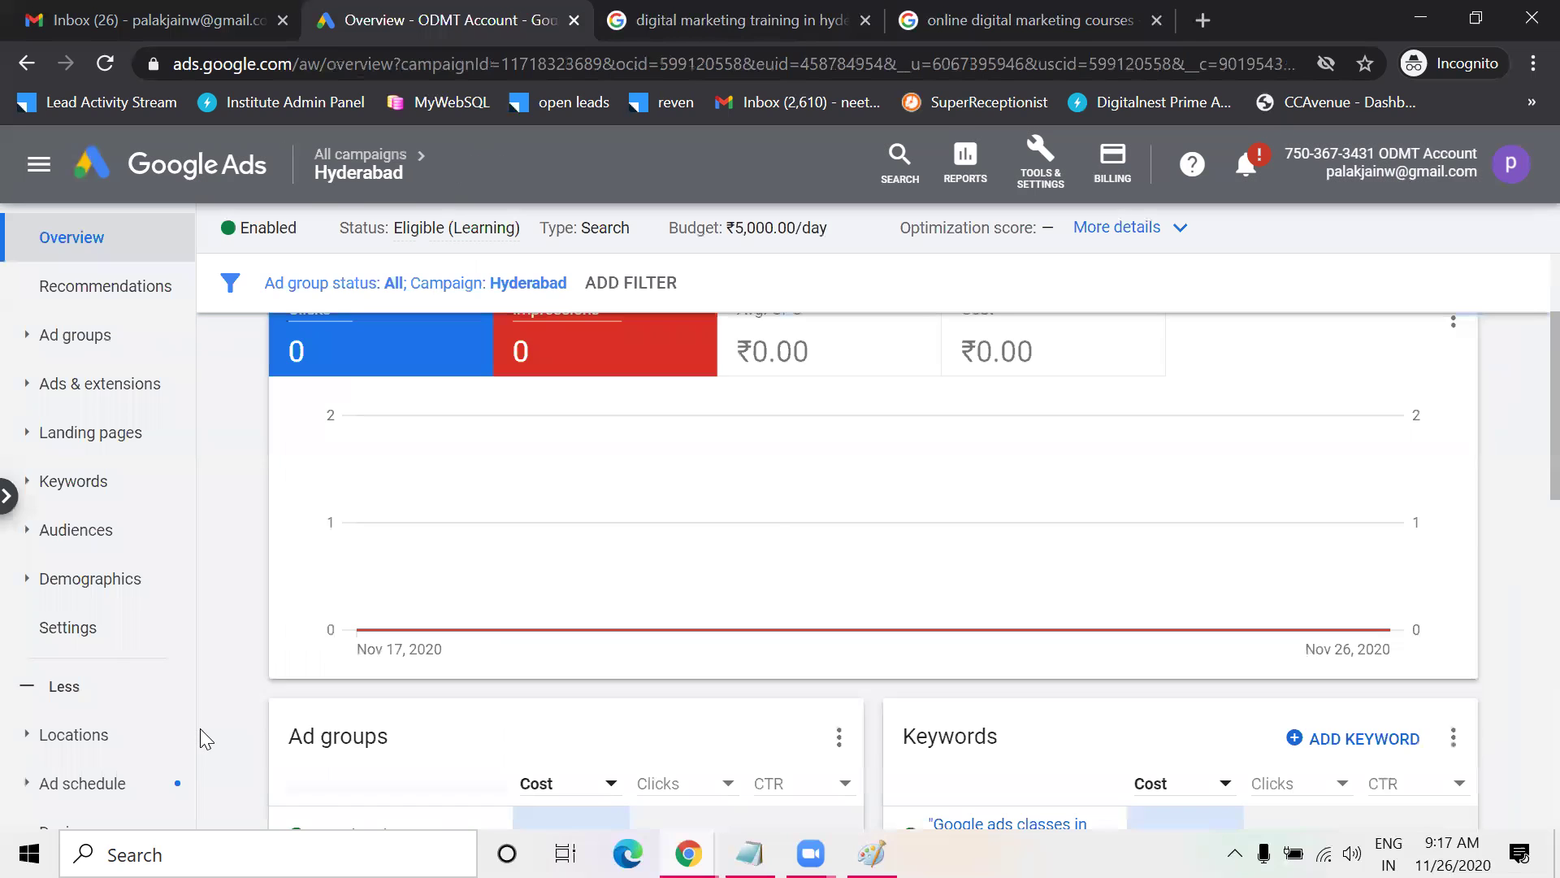
# Look over the published Hyderabad campaign's overview and return to the overview of all campaigns
pyautogui.scroll(2, 512, 560)
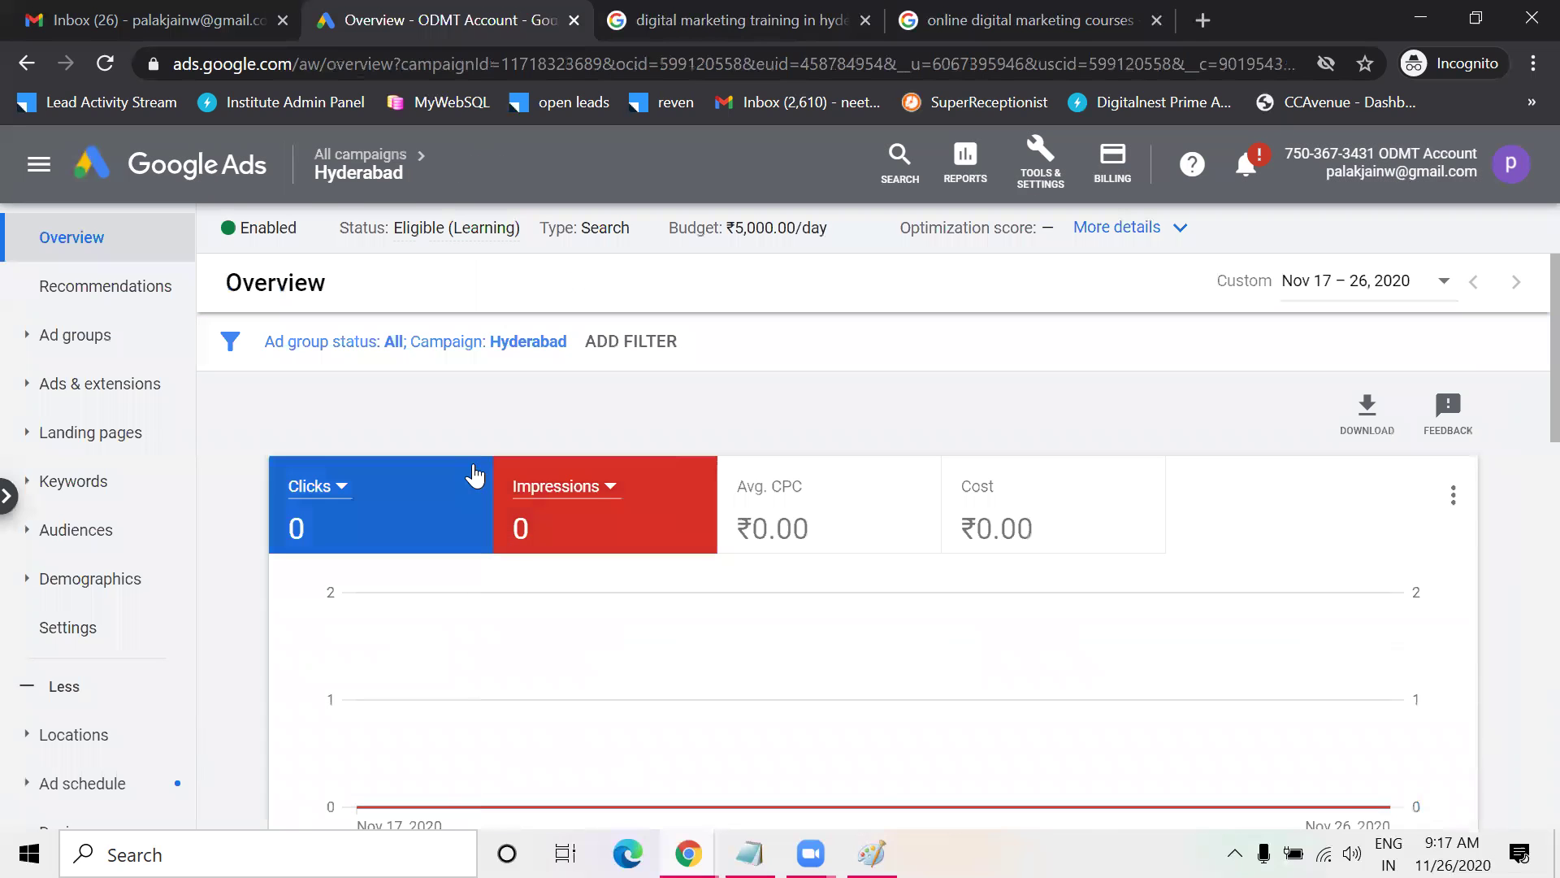
pyautogui.scroll(-10, 926, 540)
pyautogui.scroll(-4, 862, 609)
pyautogui.scroll(14, 873, 533)
pyautogui.click(198, 183)
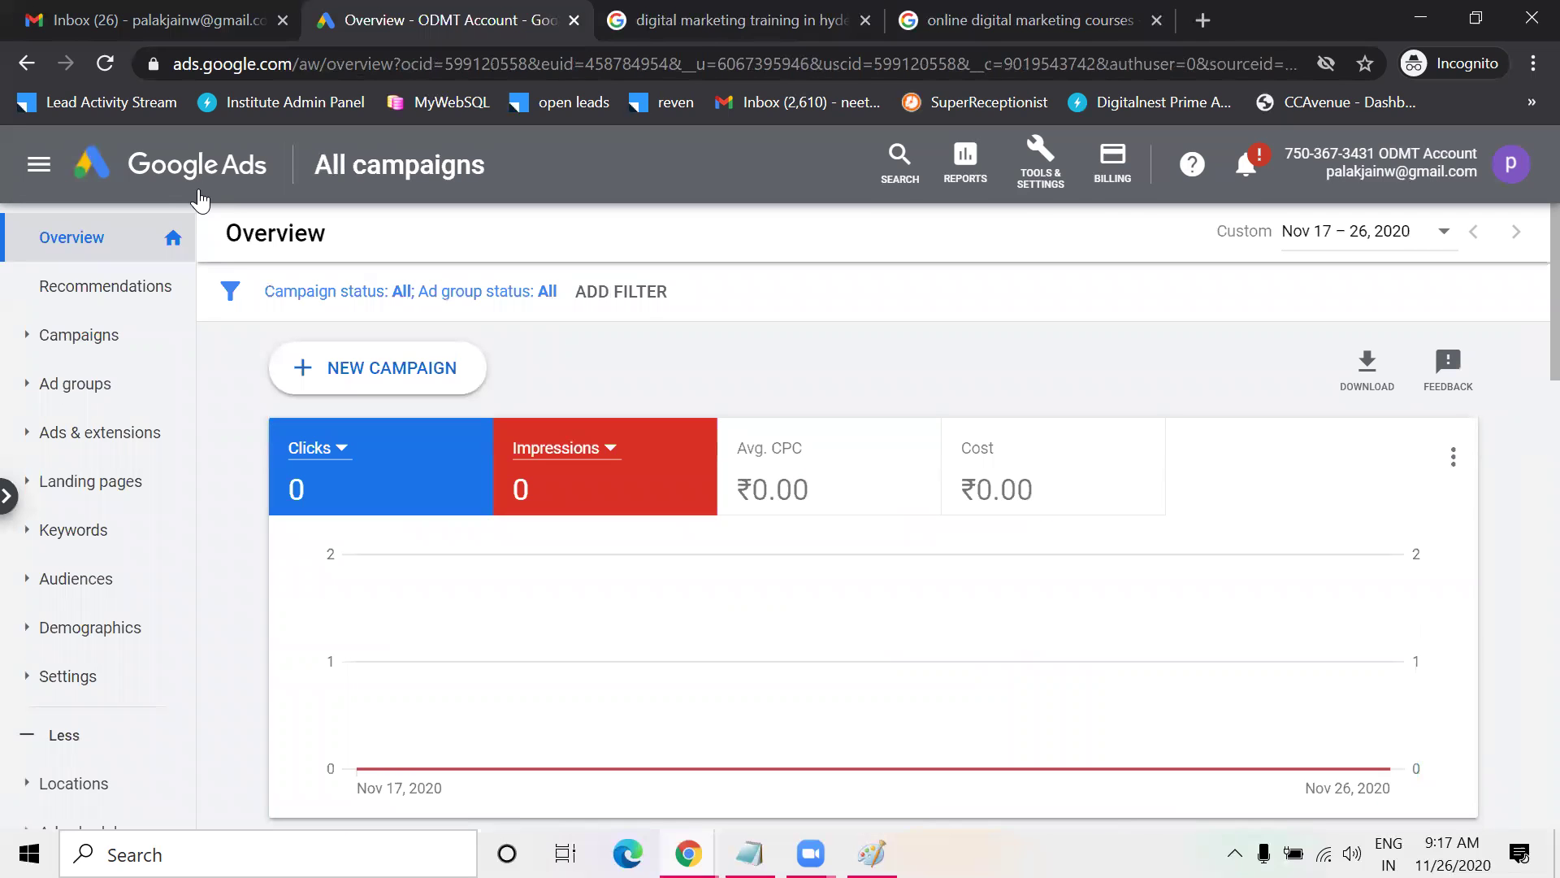
# Open the list of all campaigns and compare it with the campaign structure diagram in Paint
pyautogui.click(91, 343)
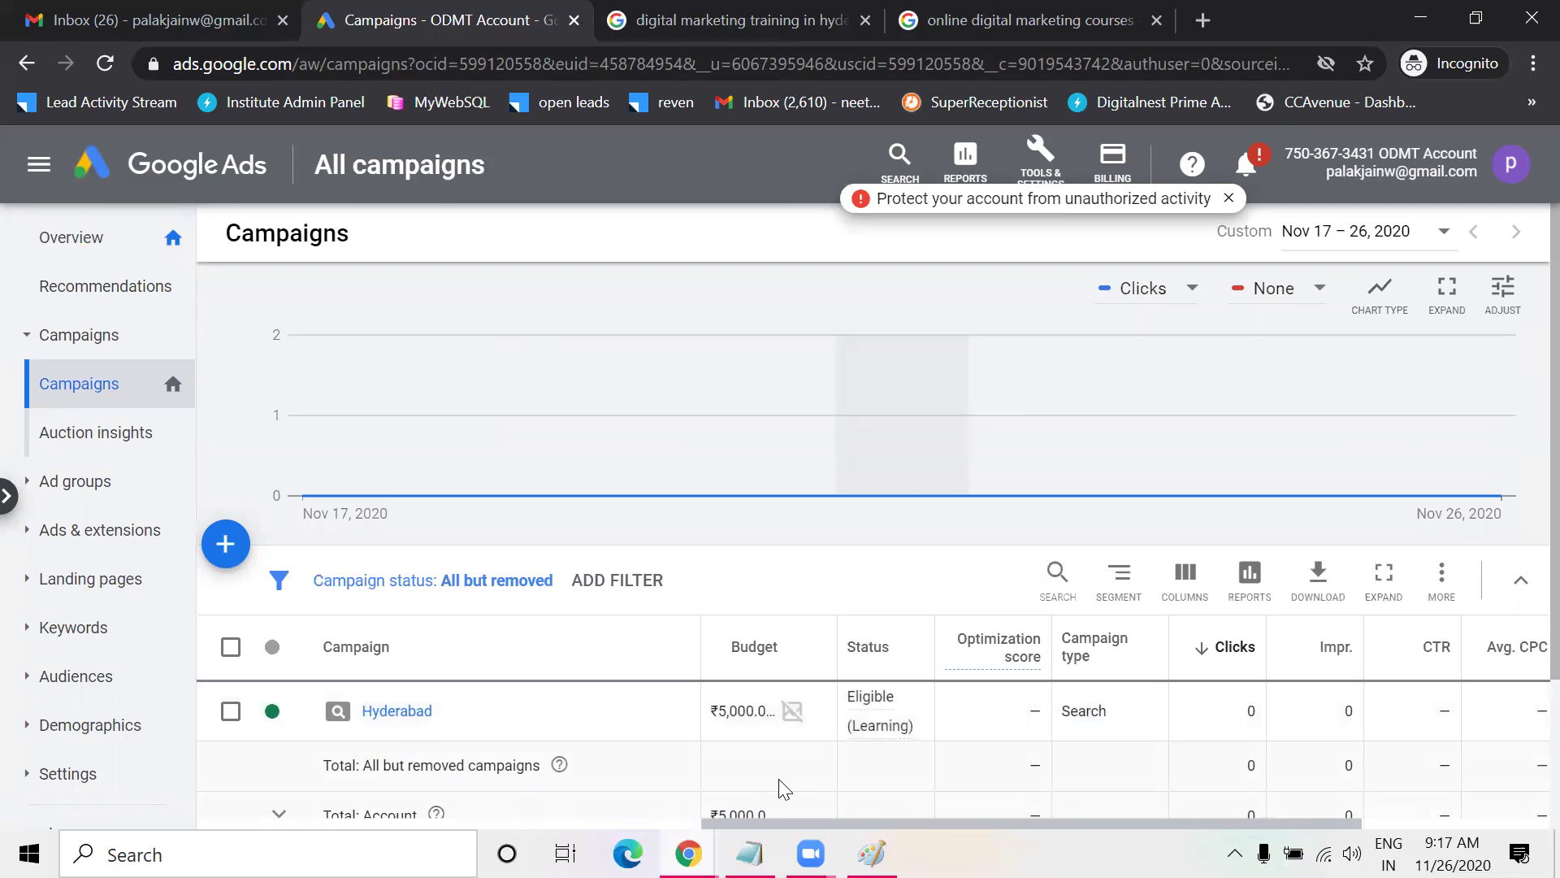
pyautogui.hotkey('alt', 'Tab')
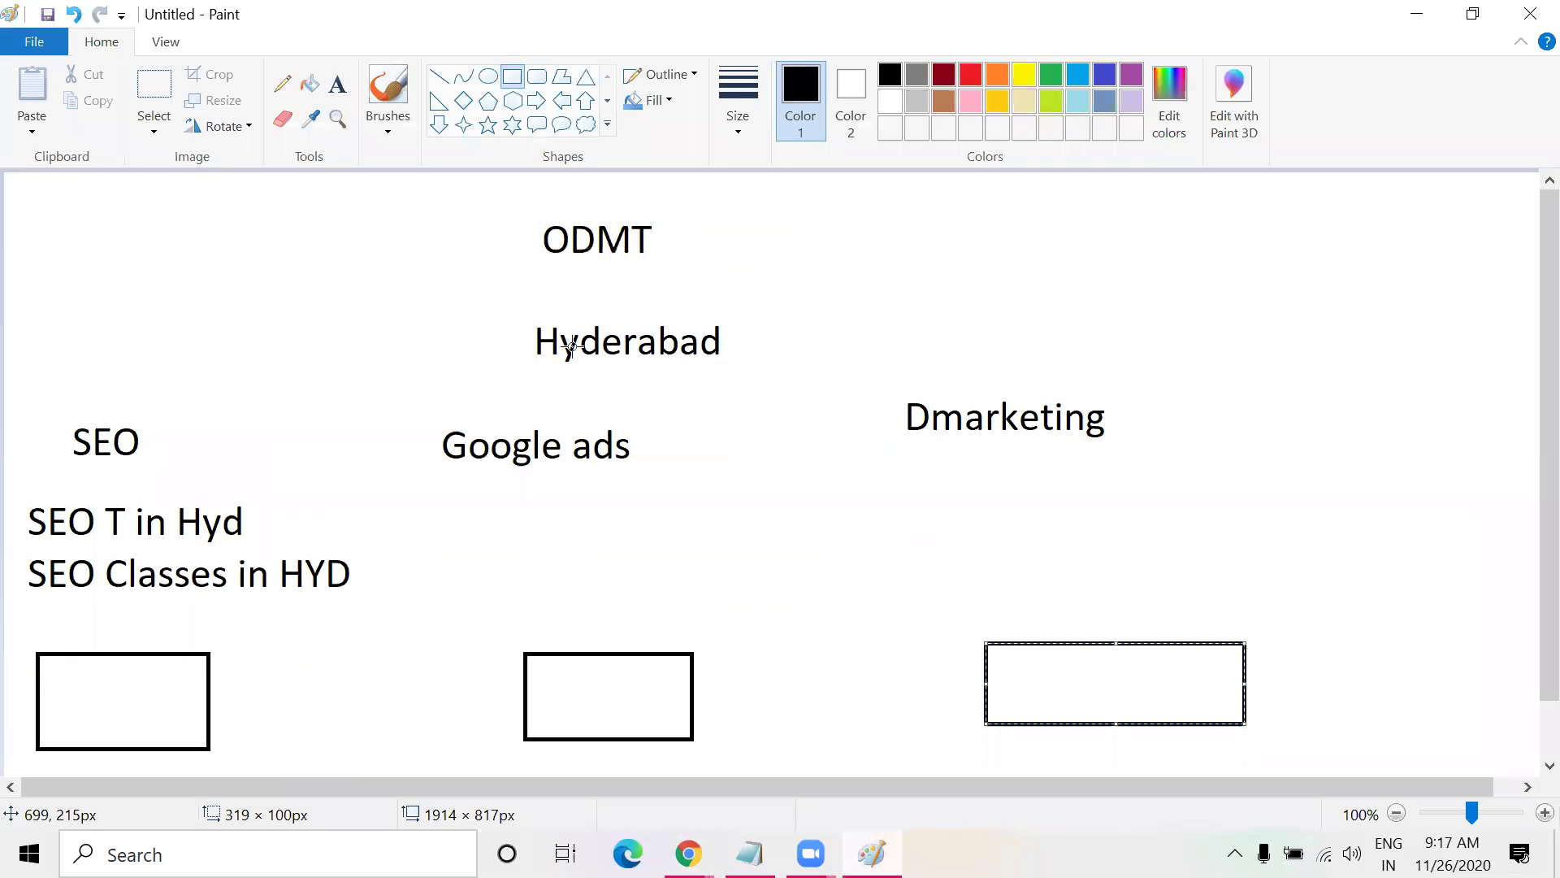
pyautogui.click(1416, 13)
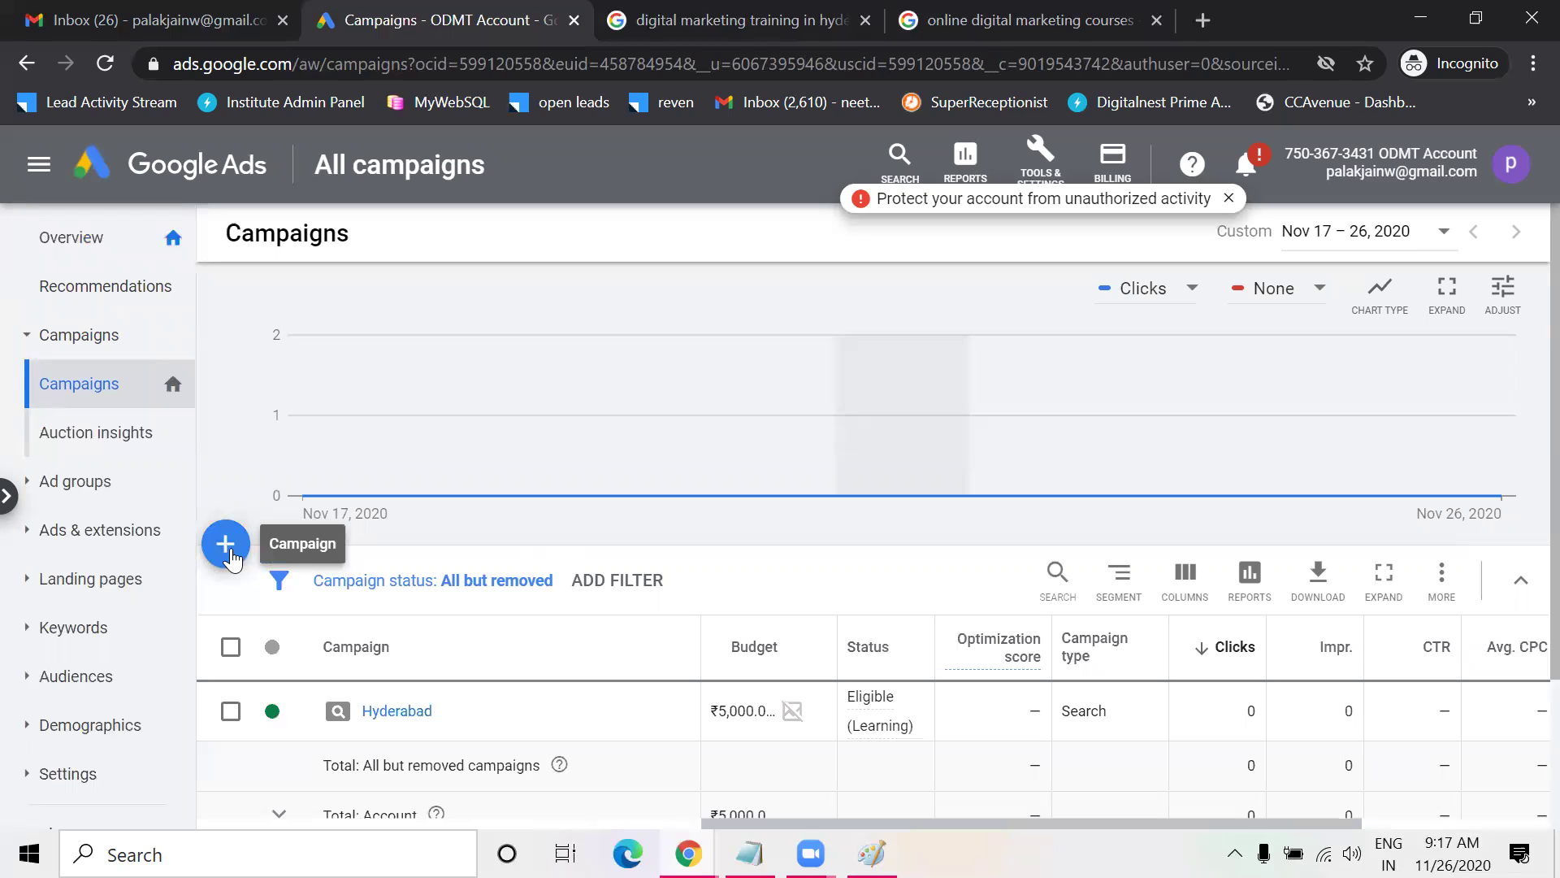
pyautogui.scroll(-2, 589, 374)
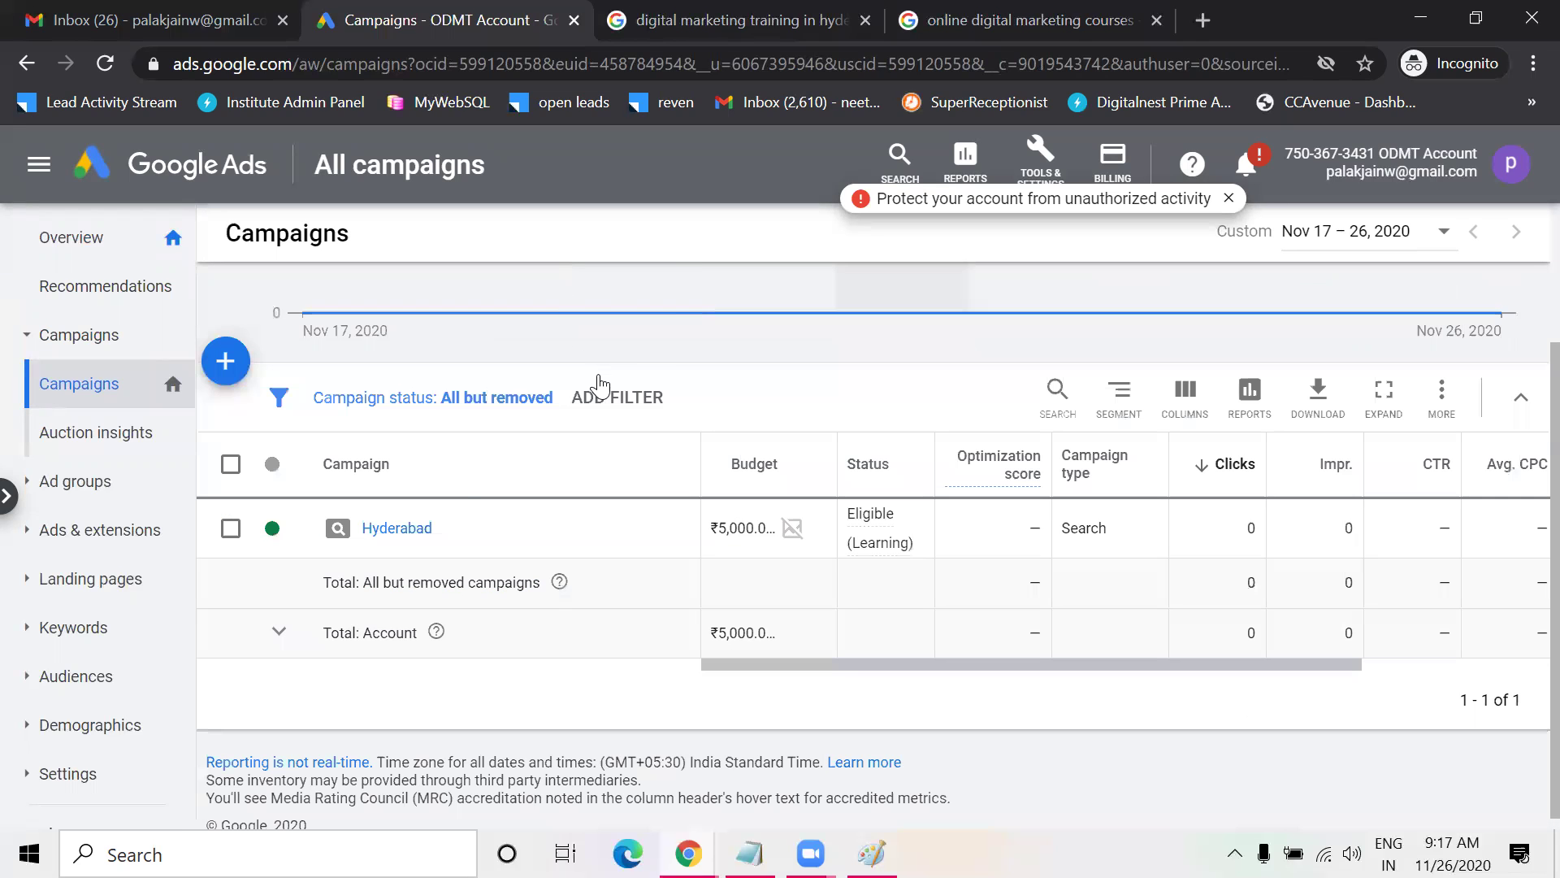
# Open the Dmarketing ad group of the Hyderabad campaign and check its search keywords and its ads
pyautogui.click(397, 530)
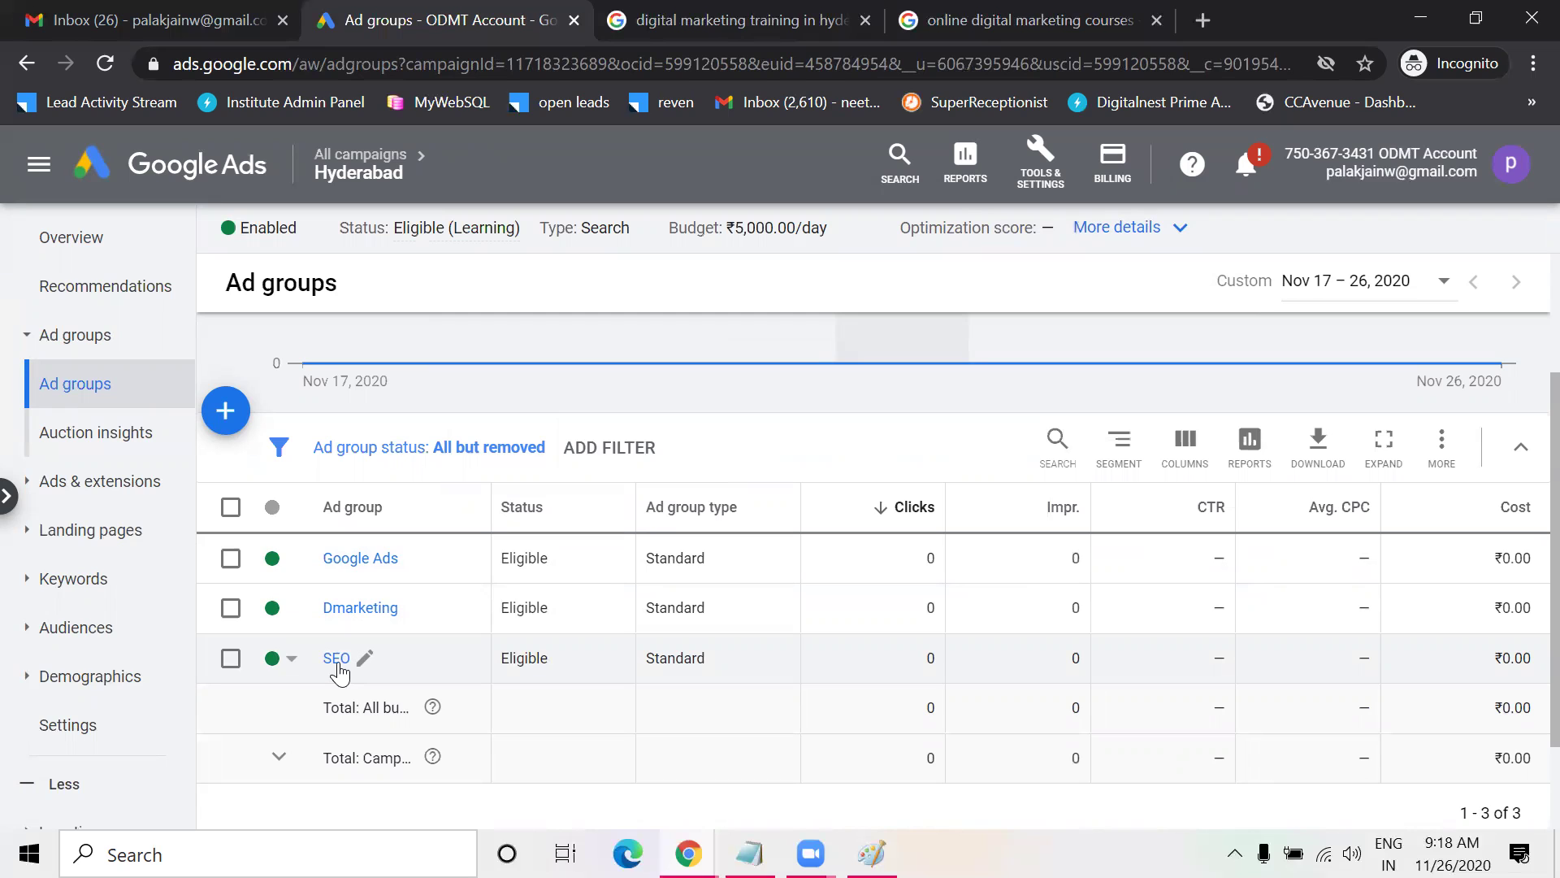
pyautogui.click(362, 609)
pyautogui.scroll(-2, 428, 618)
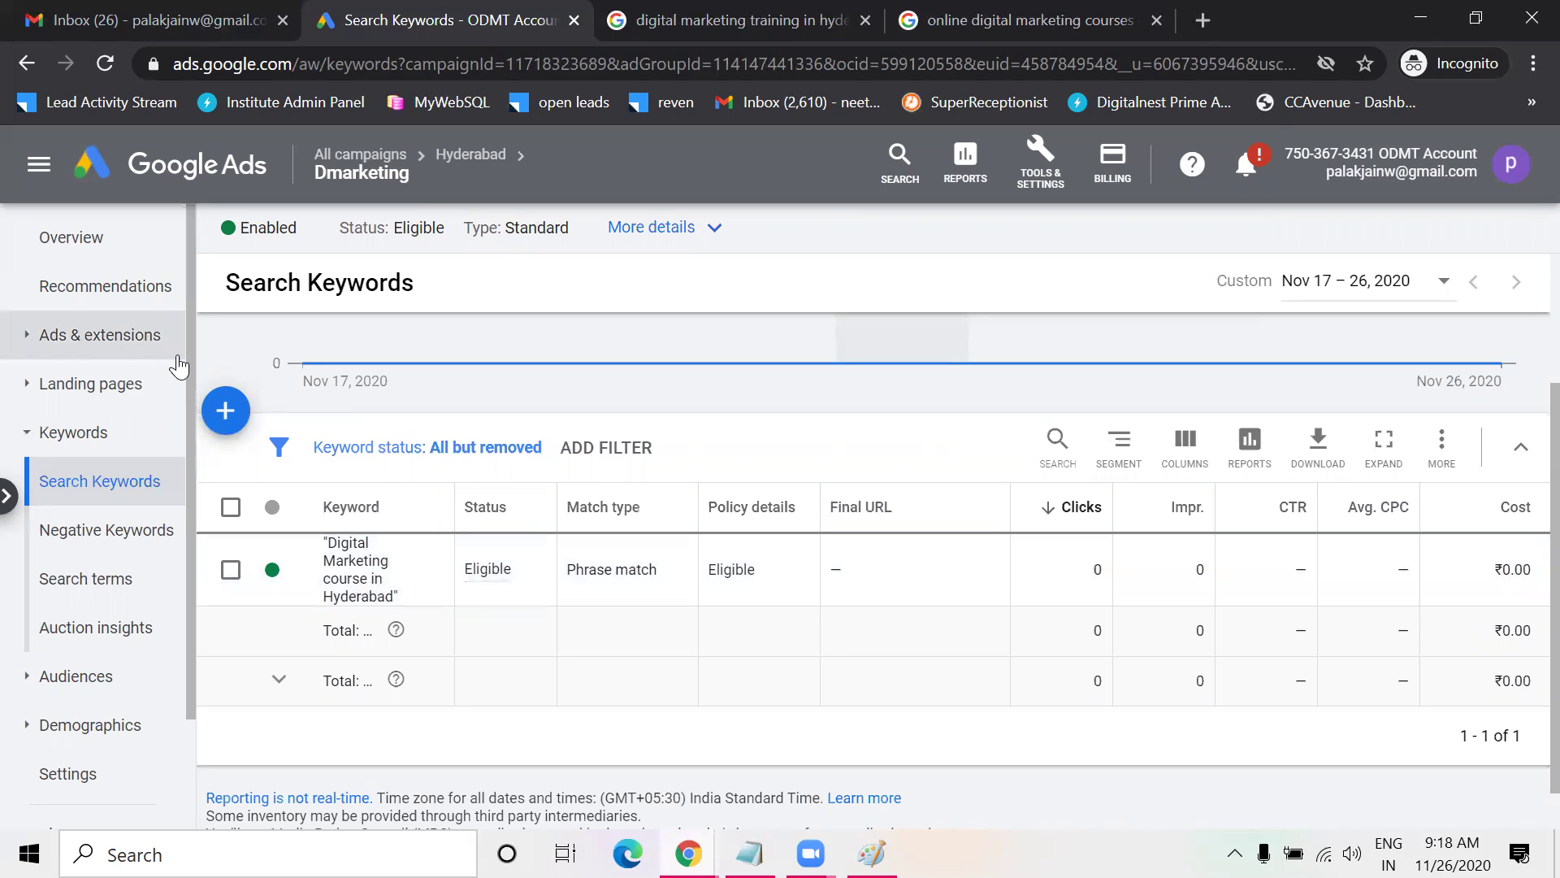
pyautogui.click(88, 350)
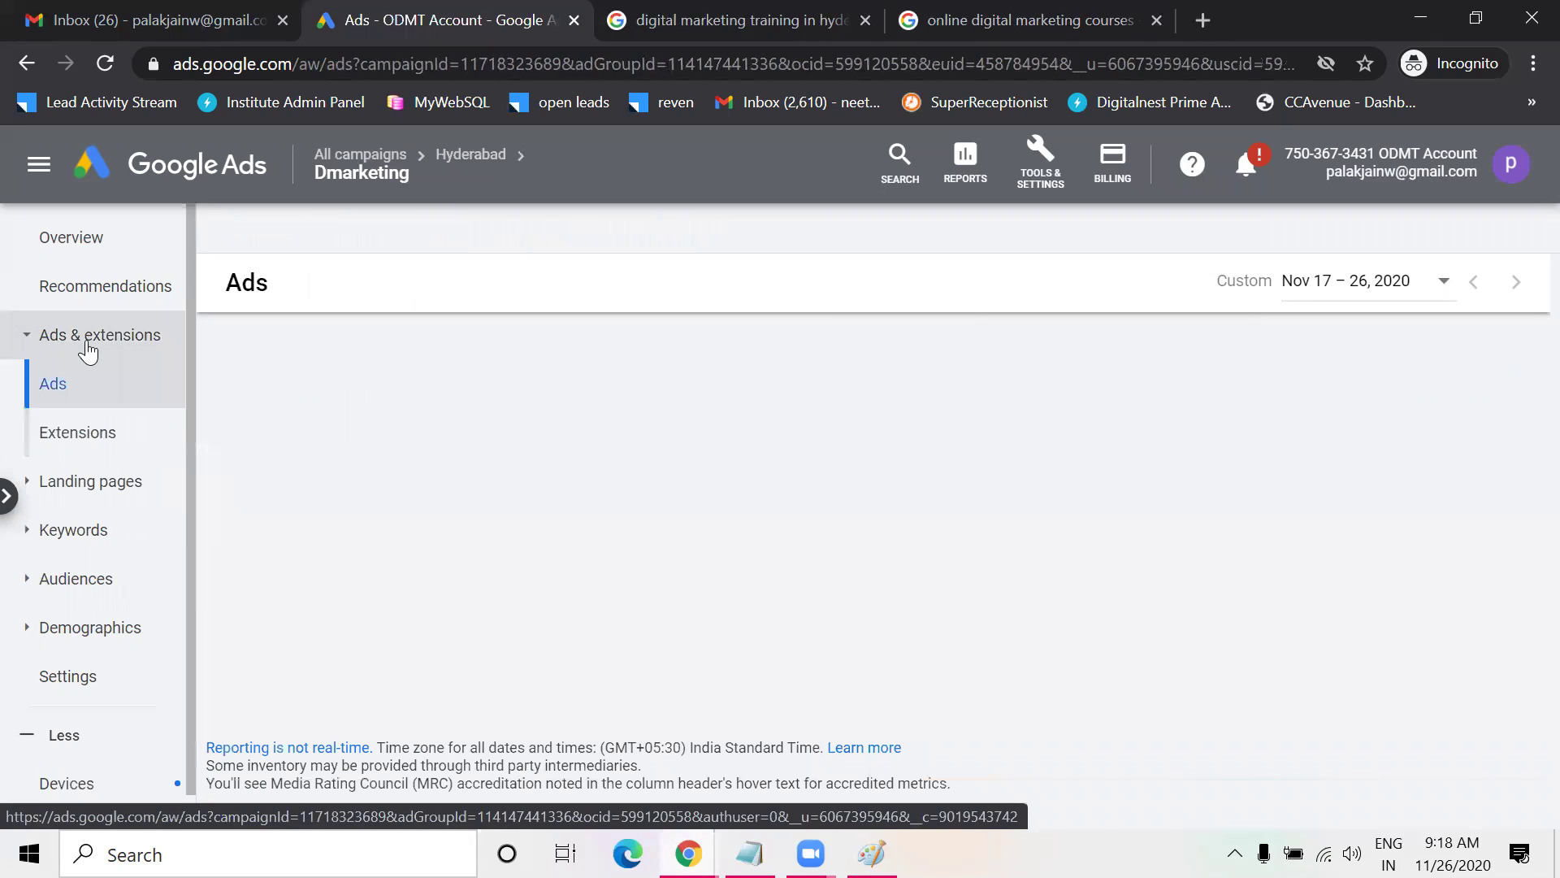
pyautogui.scroll(-3, 398, 518)
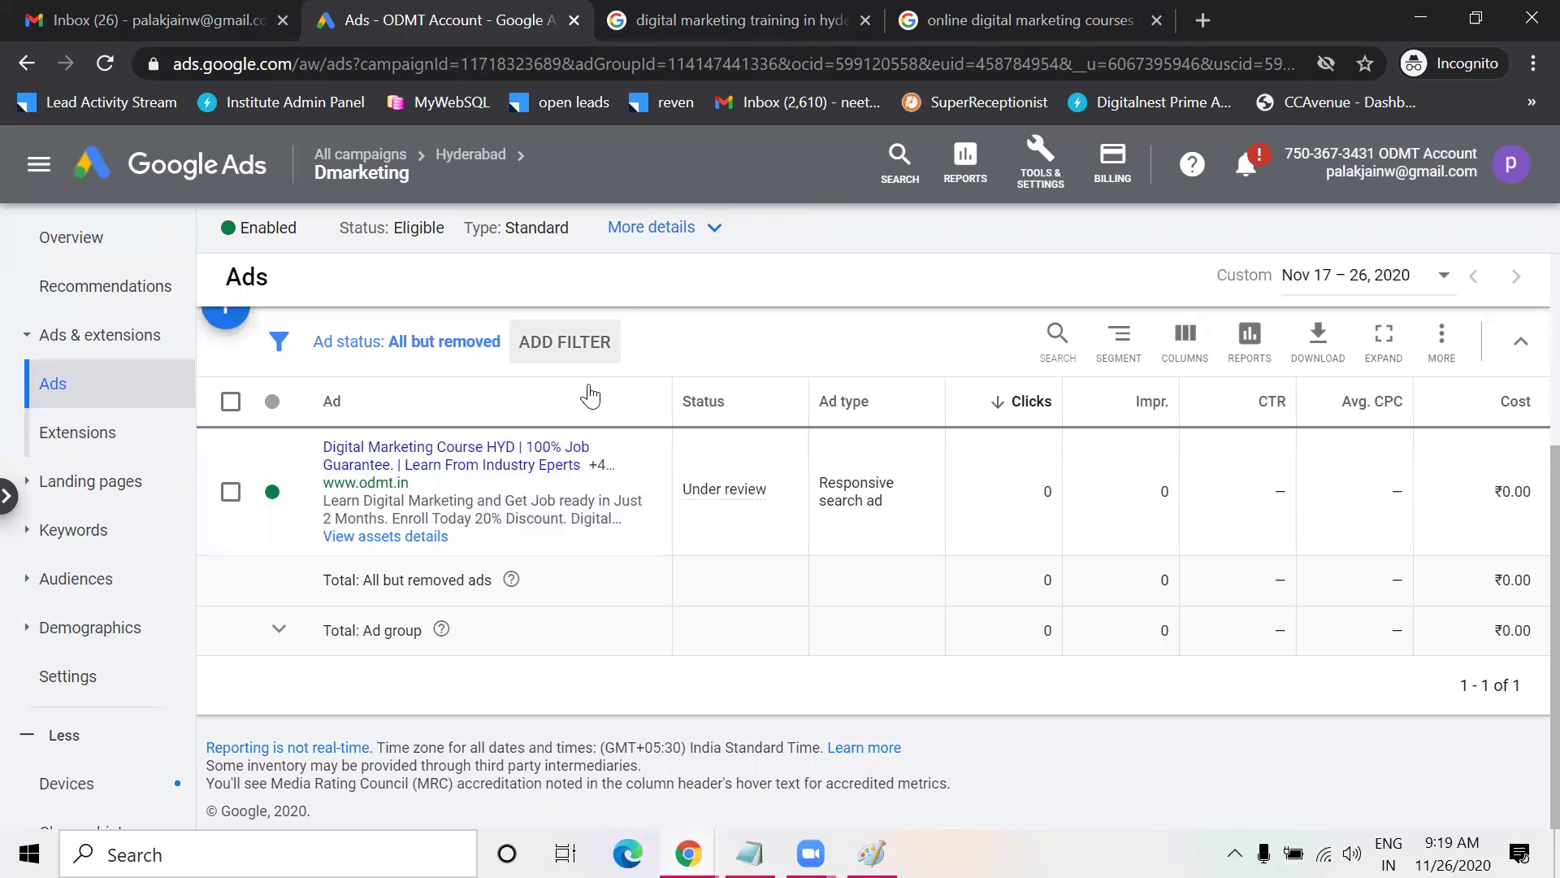
pyautogui.scroll(4, 589, 392)
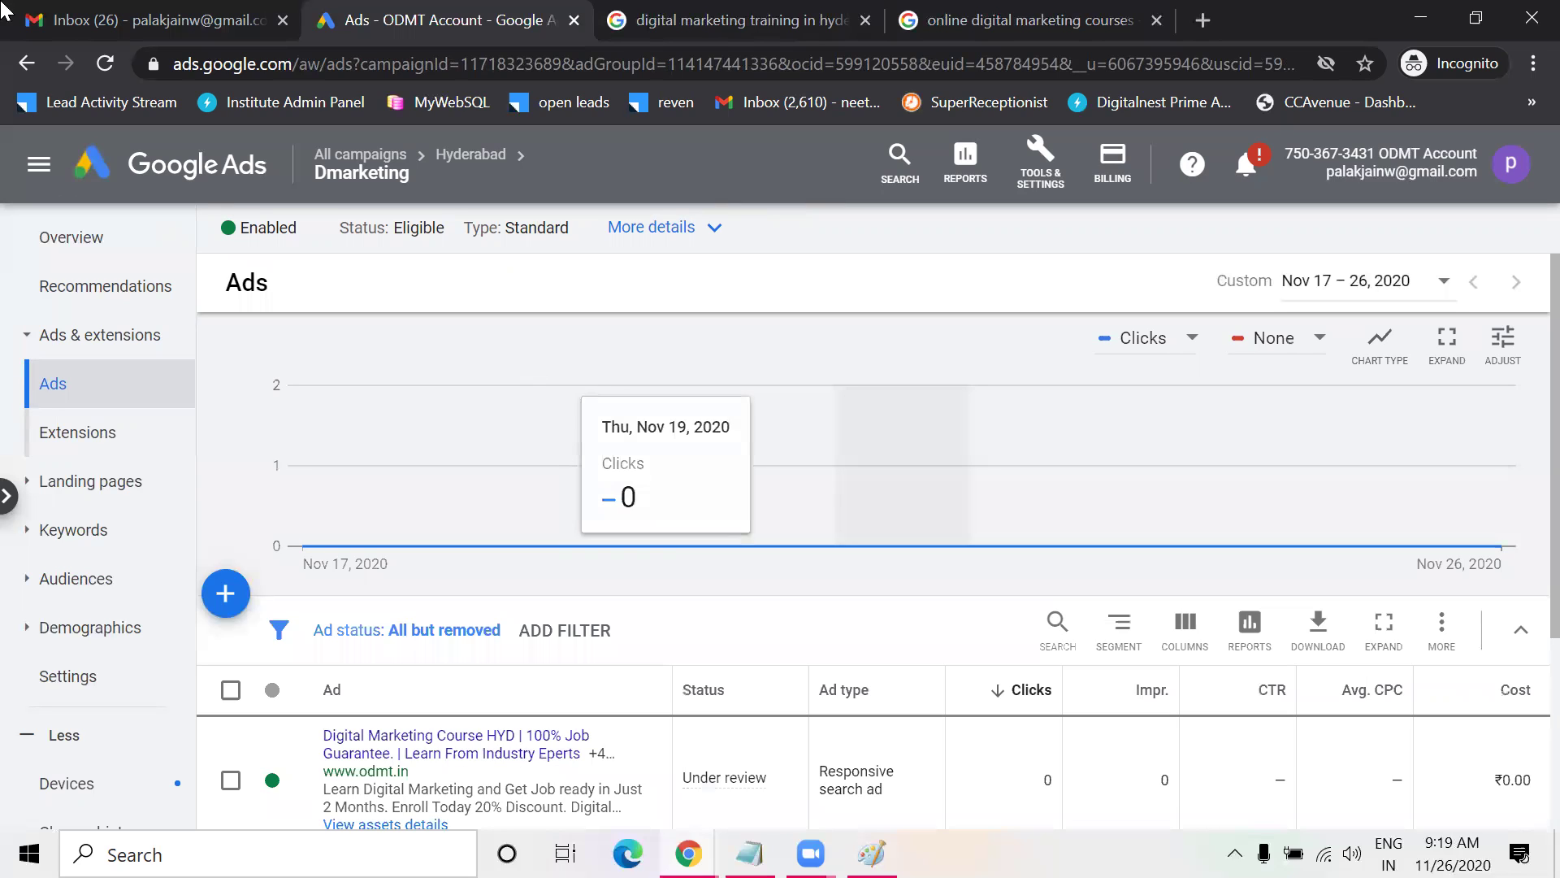
# Open the account's billing settings to start a new billing setup
pyautogui.click(1108, 178)
pyautogui.click(1247, 239)
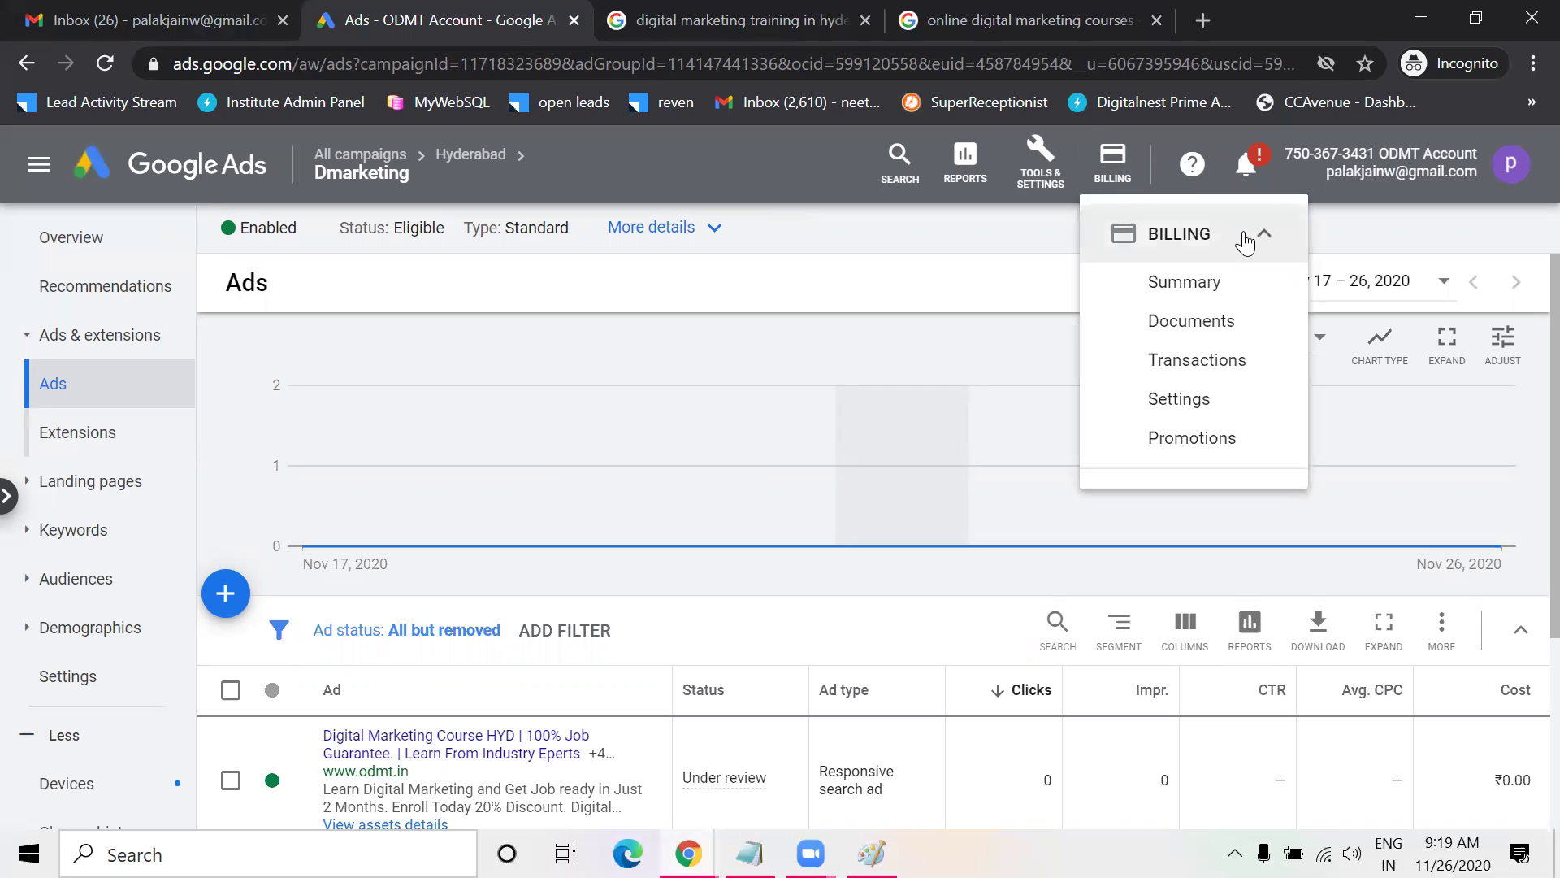
pyautogui.click(1043, 185)
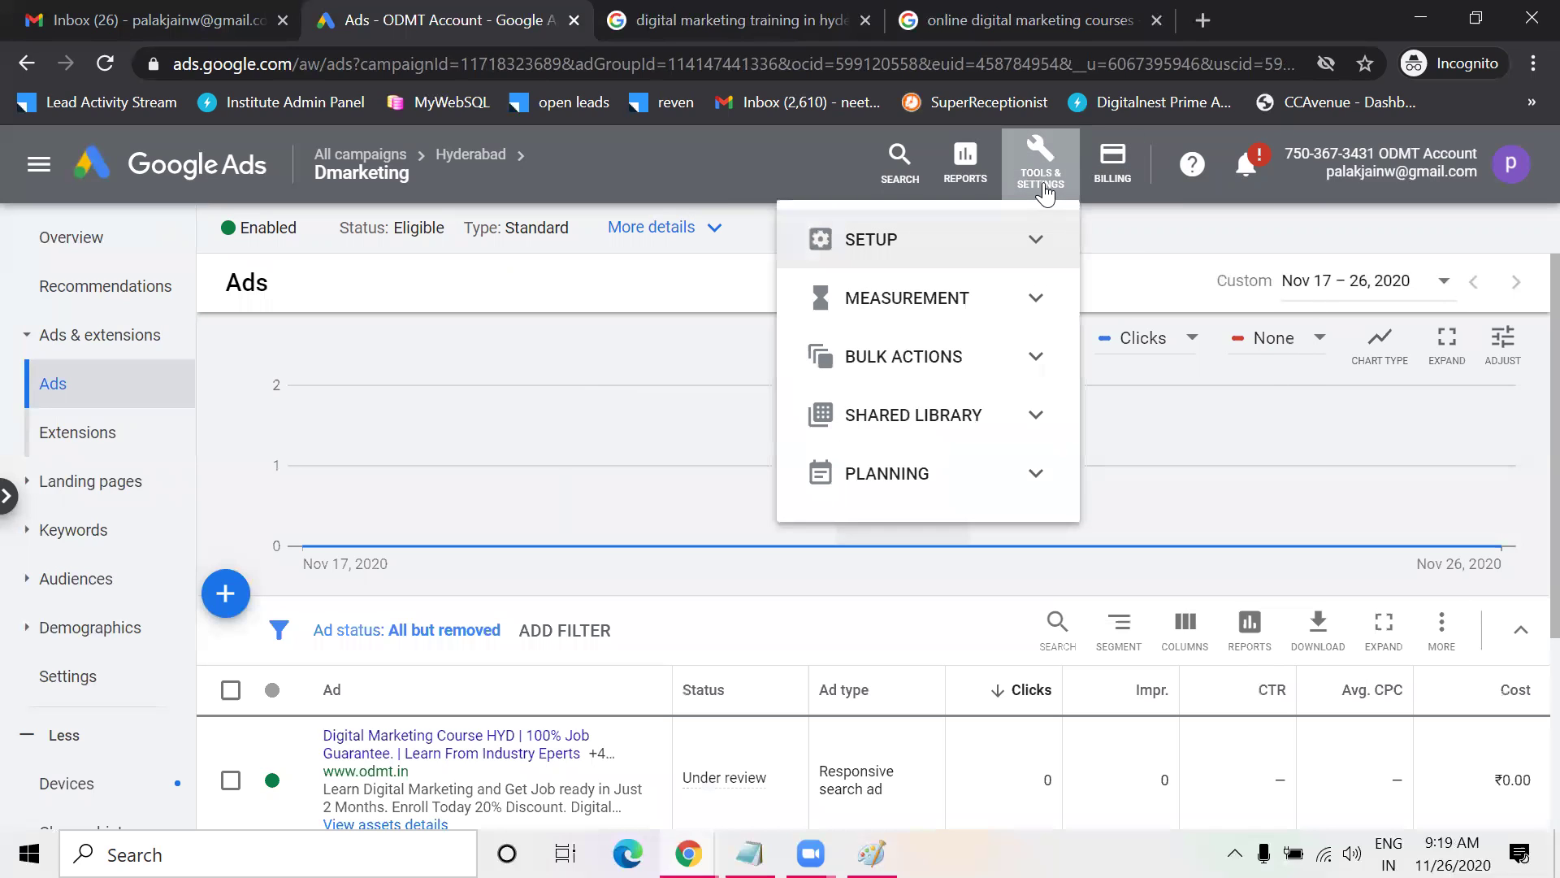
pyautogui.click(1112, 166)
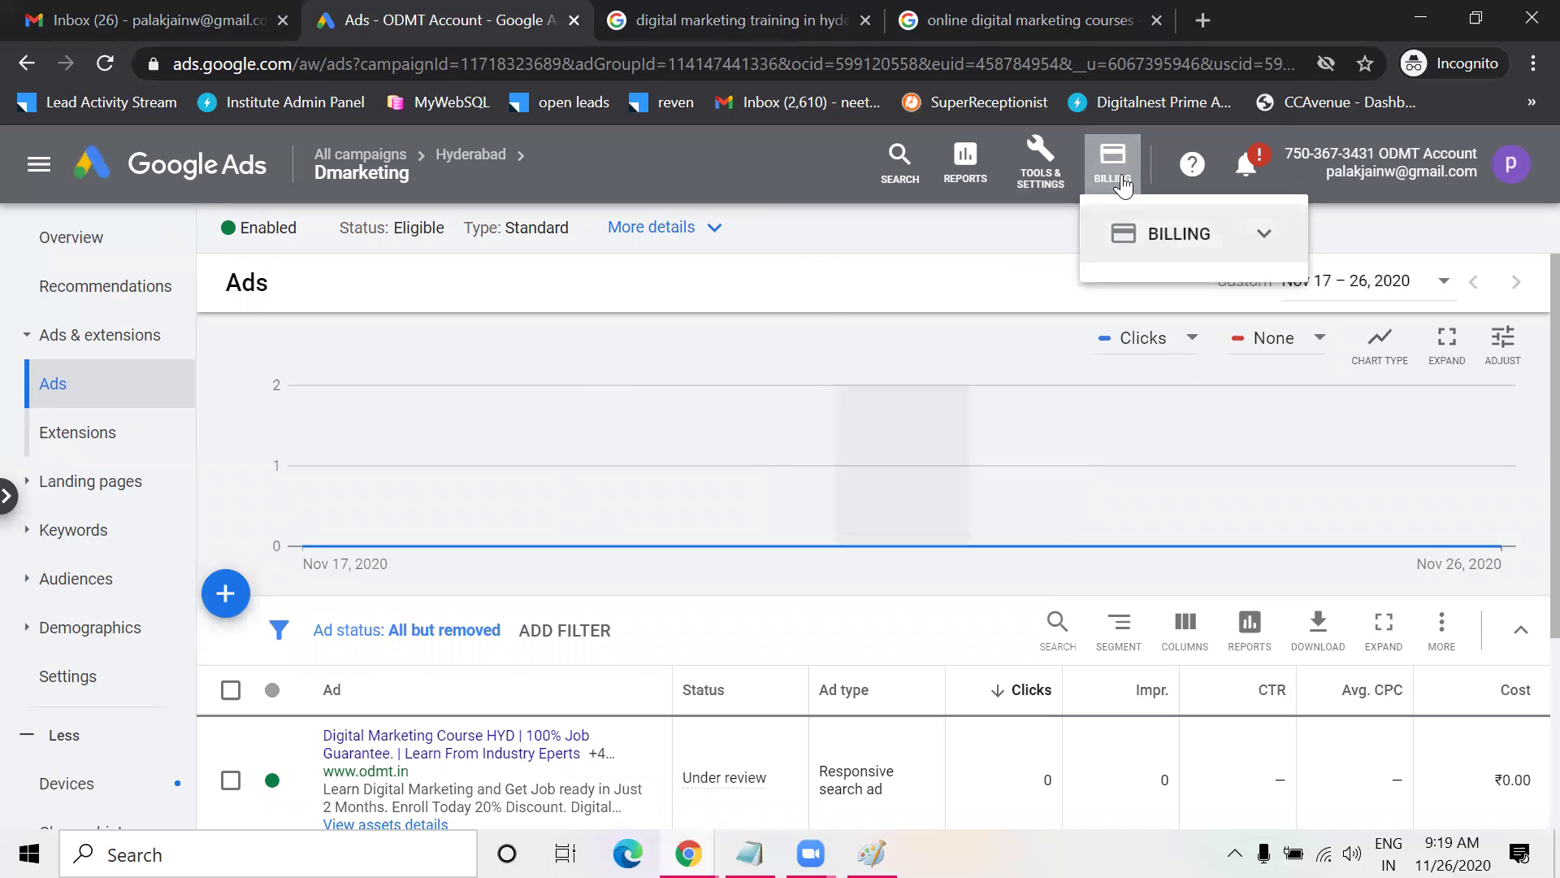
pyautogui.click(1238, 237)
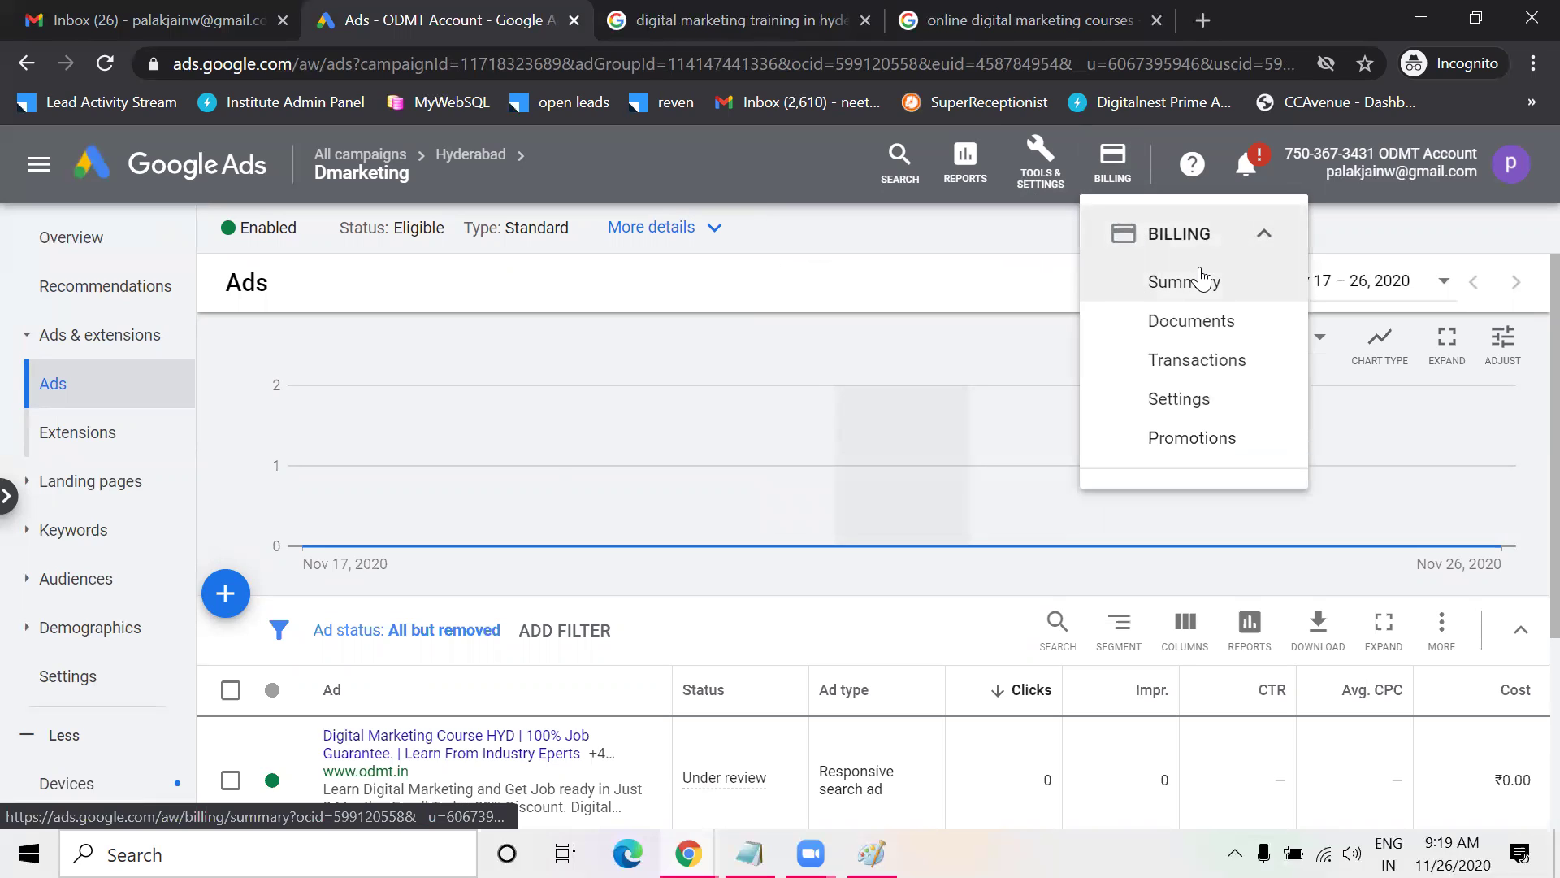
pyautogui.click(1189, 400)
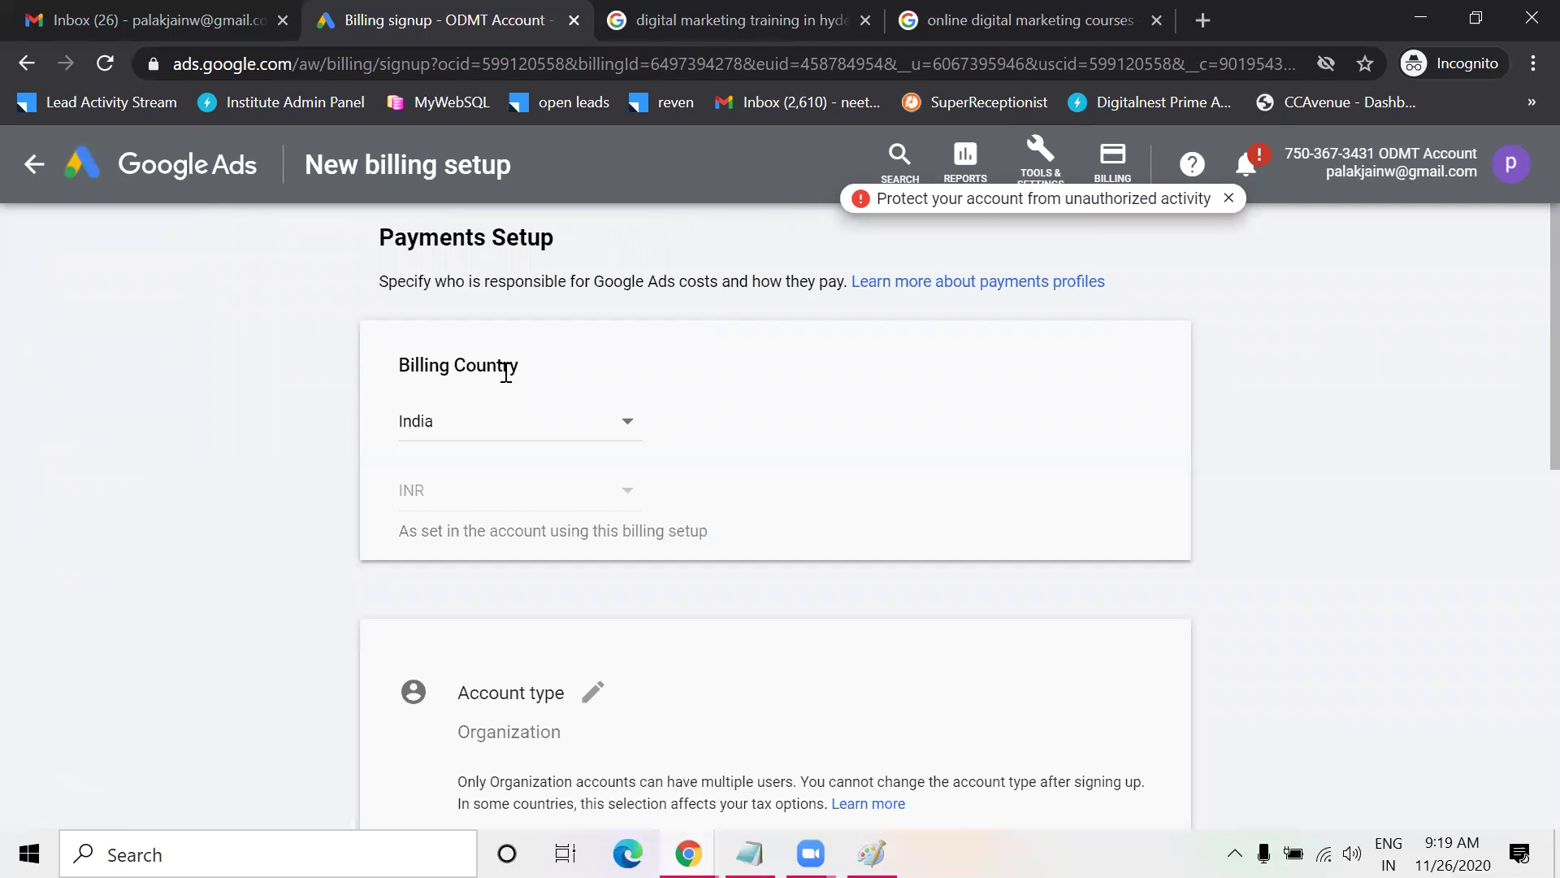
# Set the account type in the payments setup to Individual
pyautogui.scroll(-5, 720, 463)
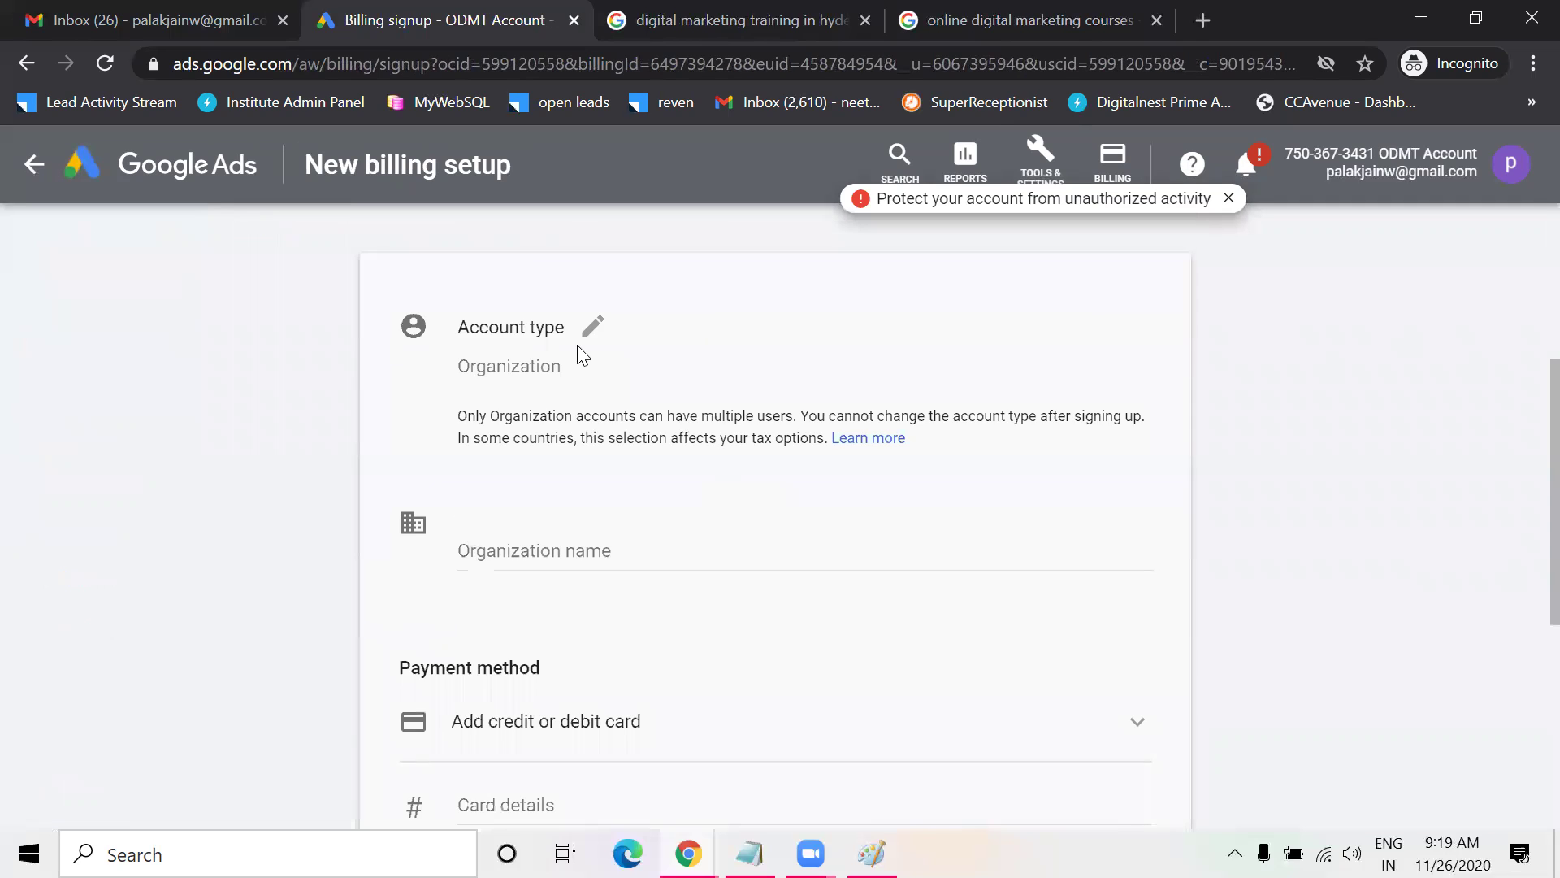
pyautogui.click(600, 330)
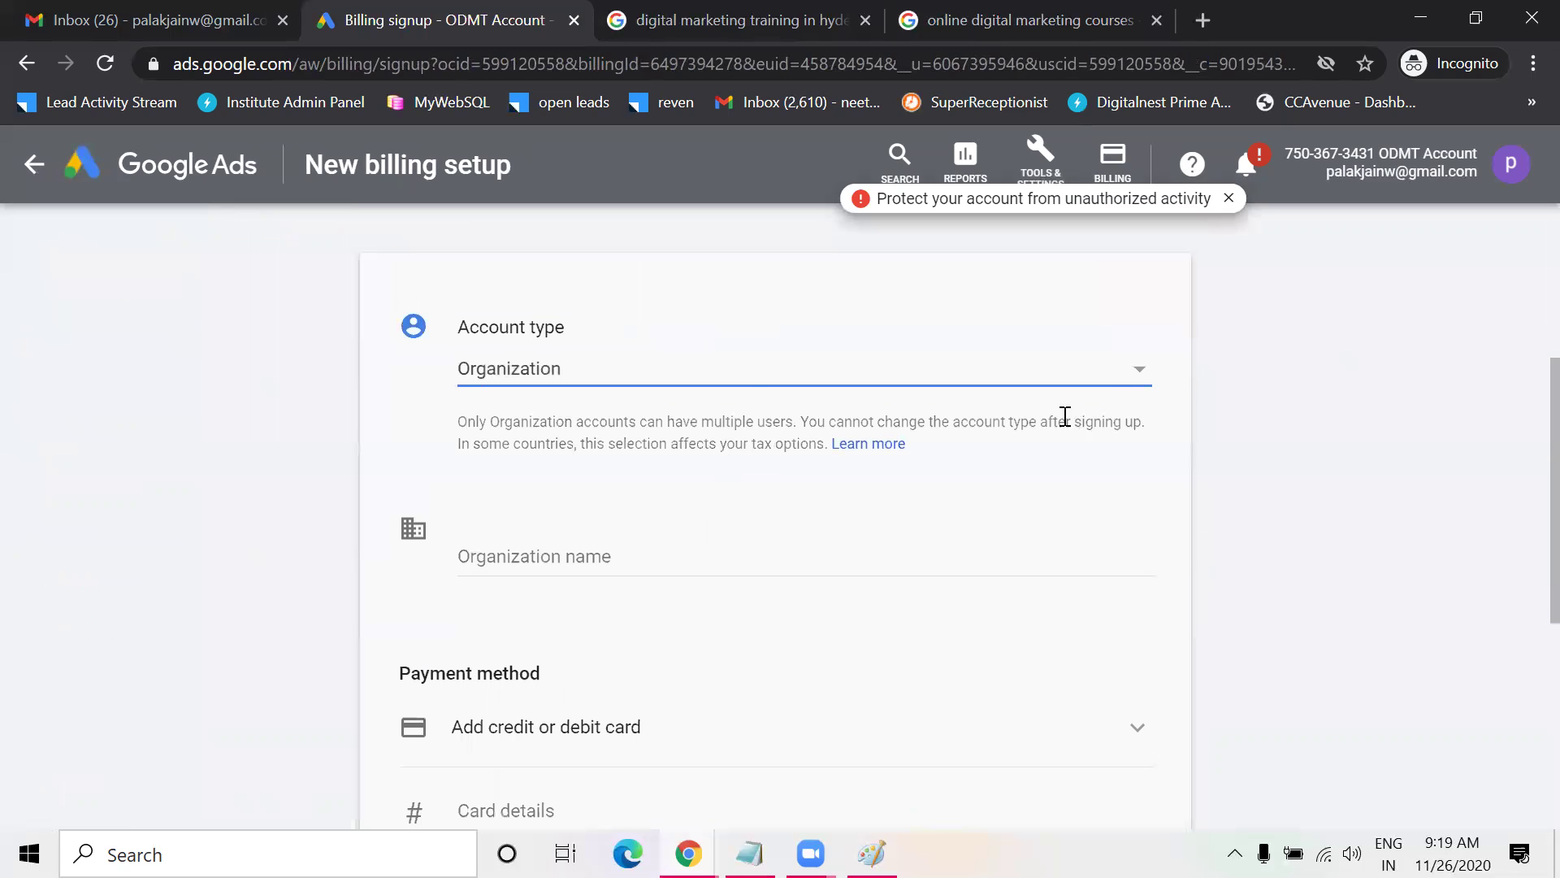
pyautogui.click(1139, 378)
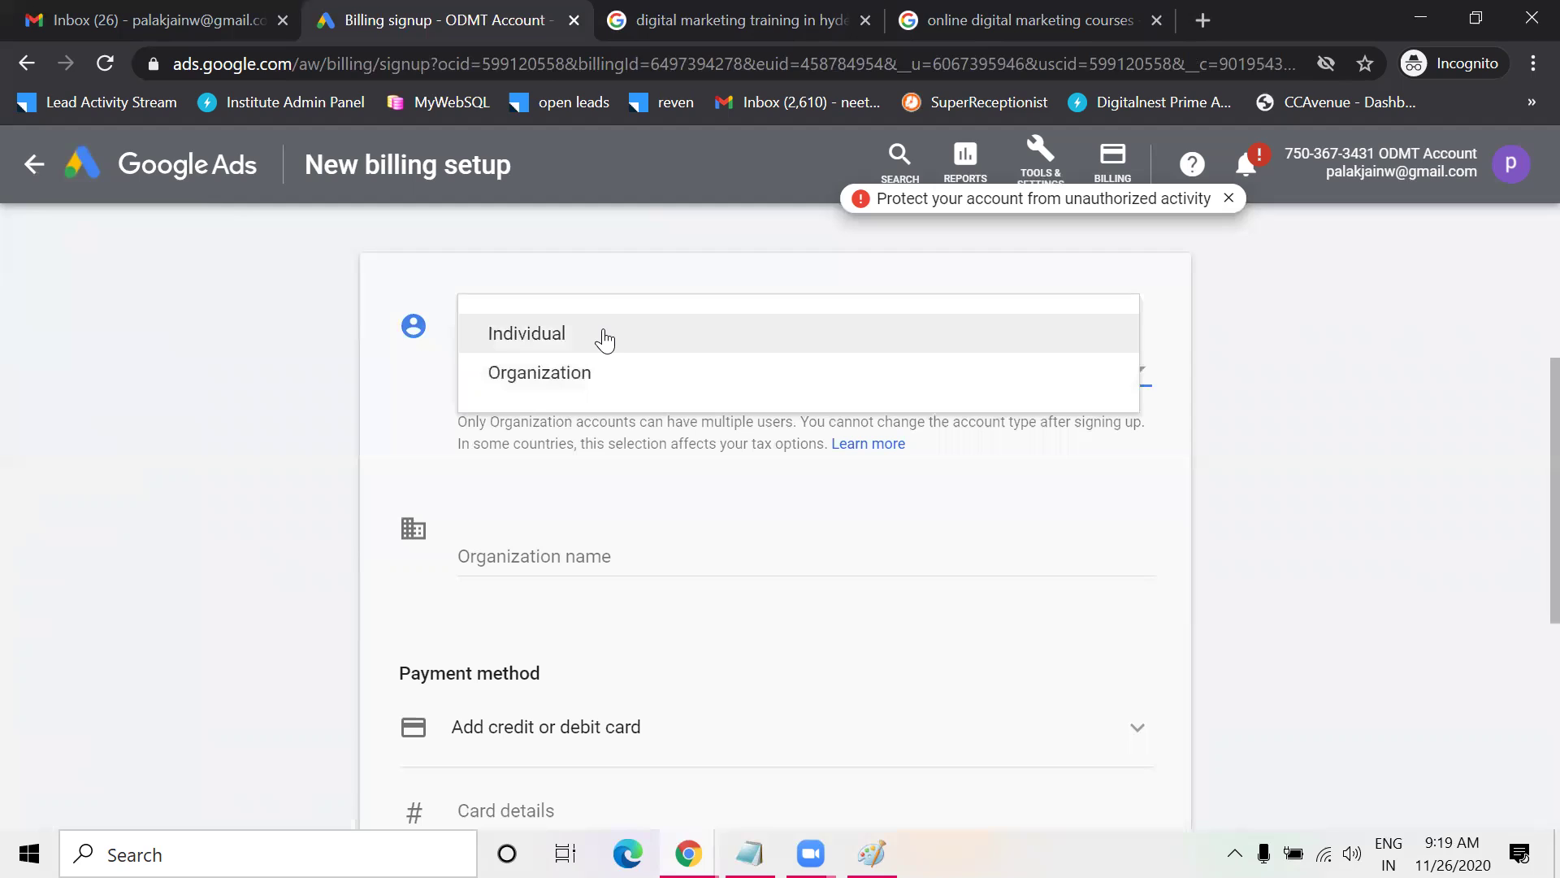
pyautogui.click(576, 337)
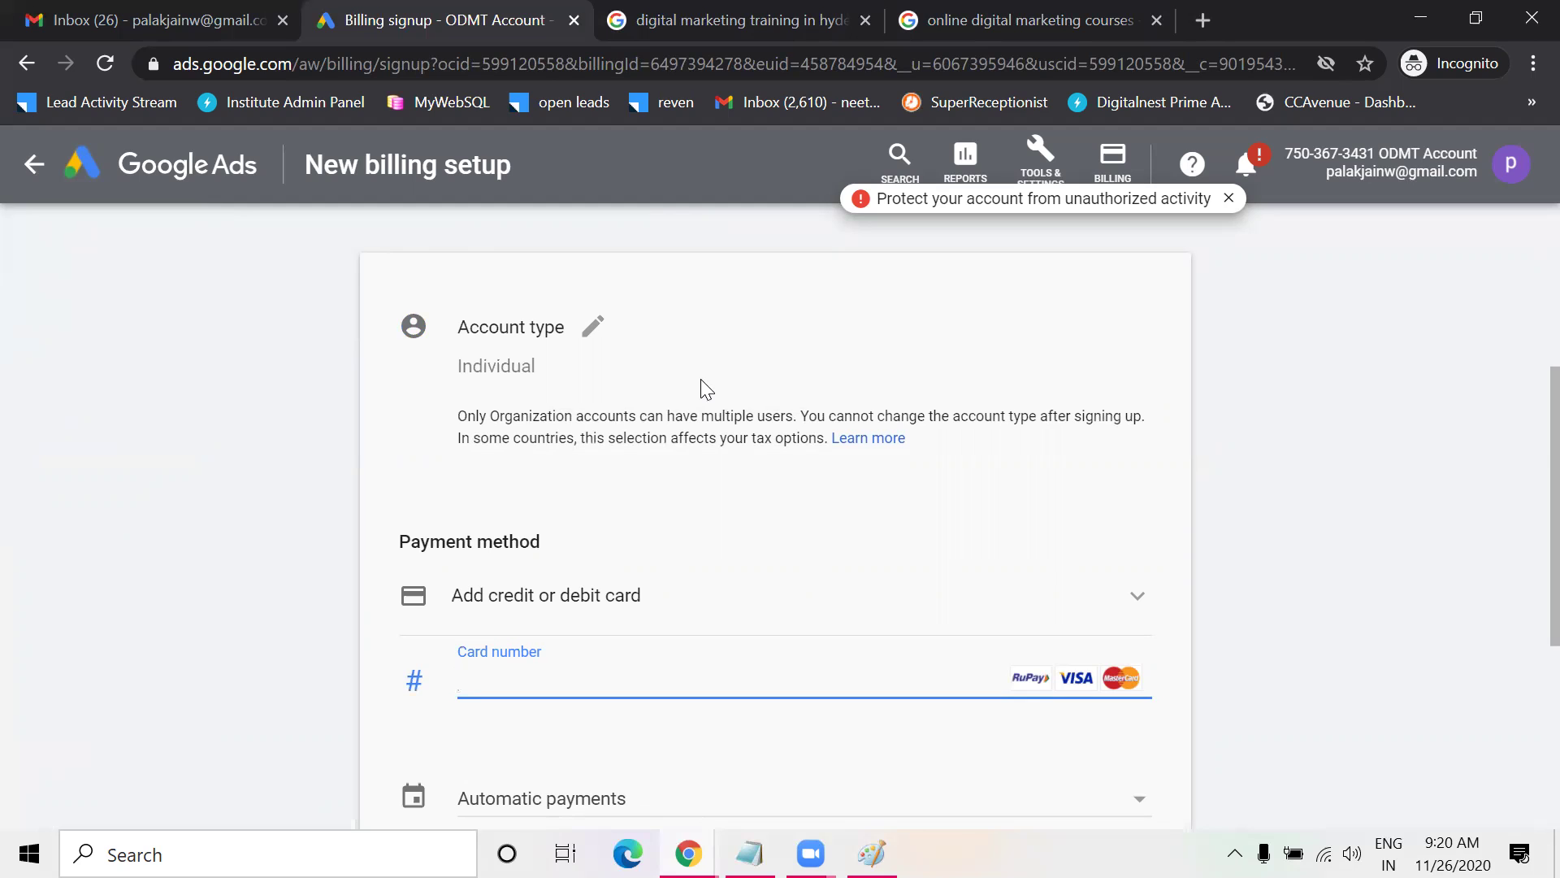
# Look through the available payment methods, keep the credit or debit card option, and change the payment setting to Manual payments
pyautogui.scroll(-1, 723, 468)
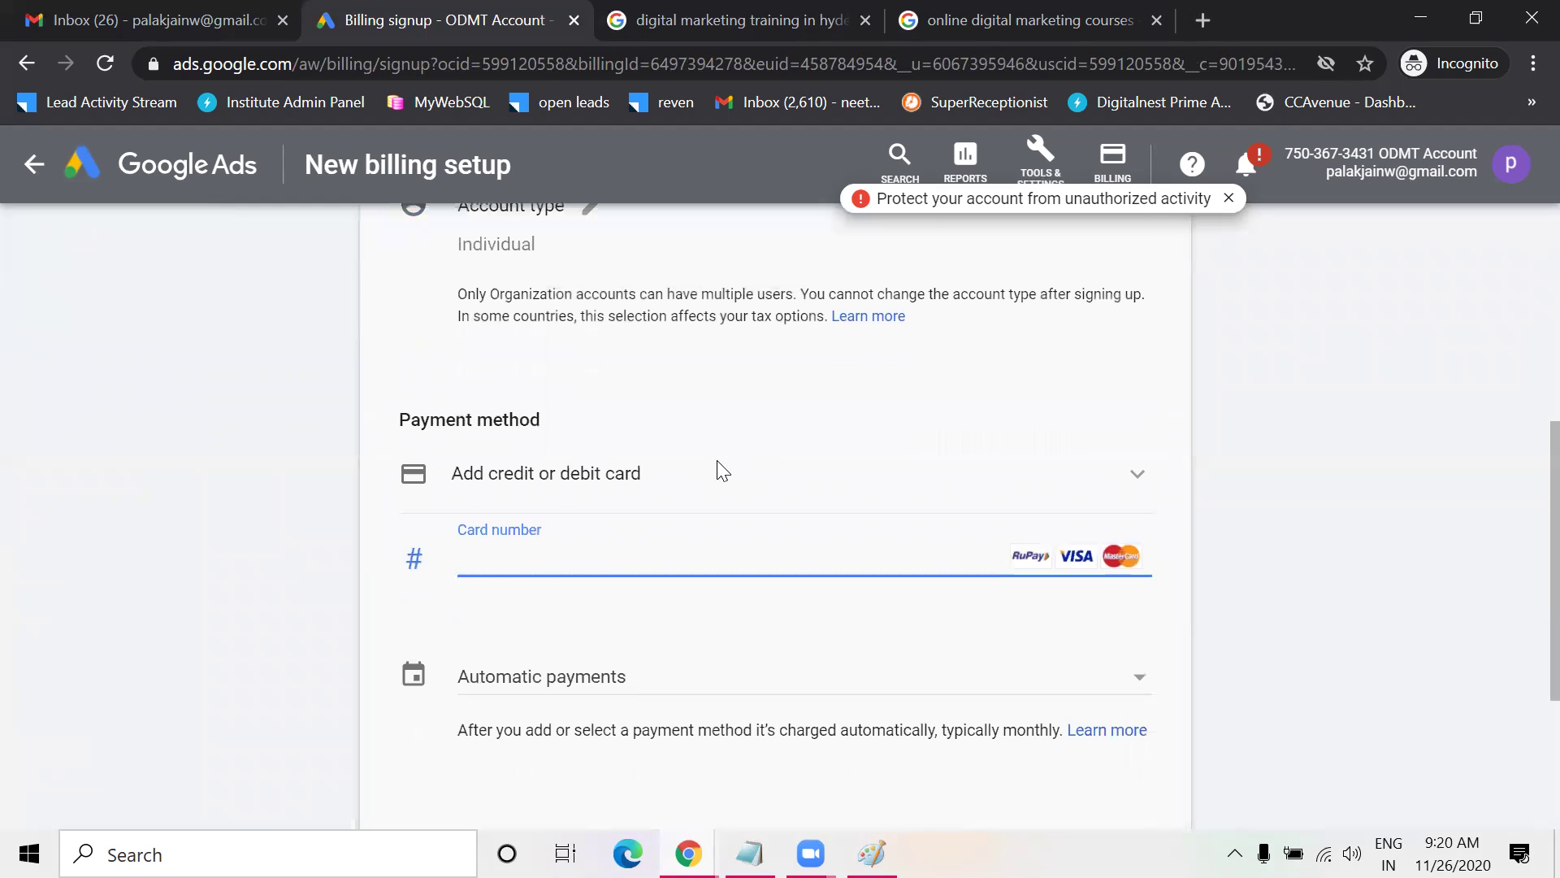
pyautogui.click(1131, 475)
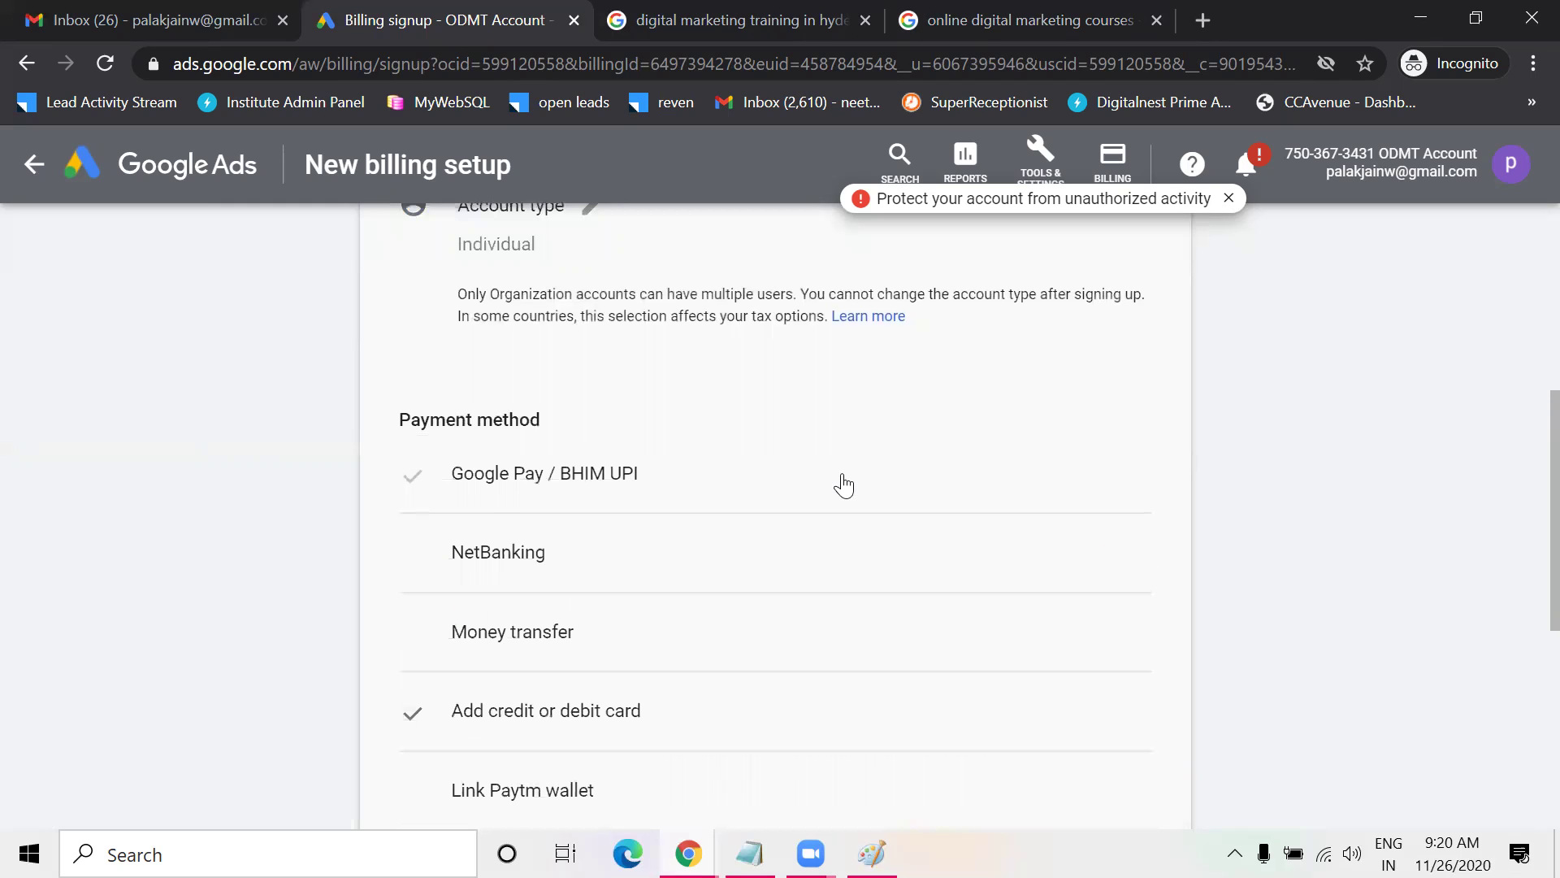
pyautogui.scroll(1, 878, 492)
pyautogui.scroll(-4, 967, 512)
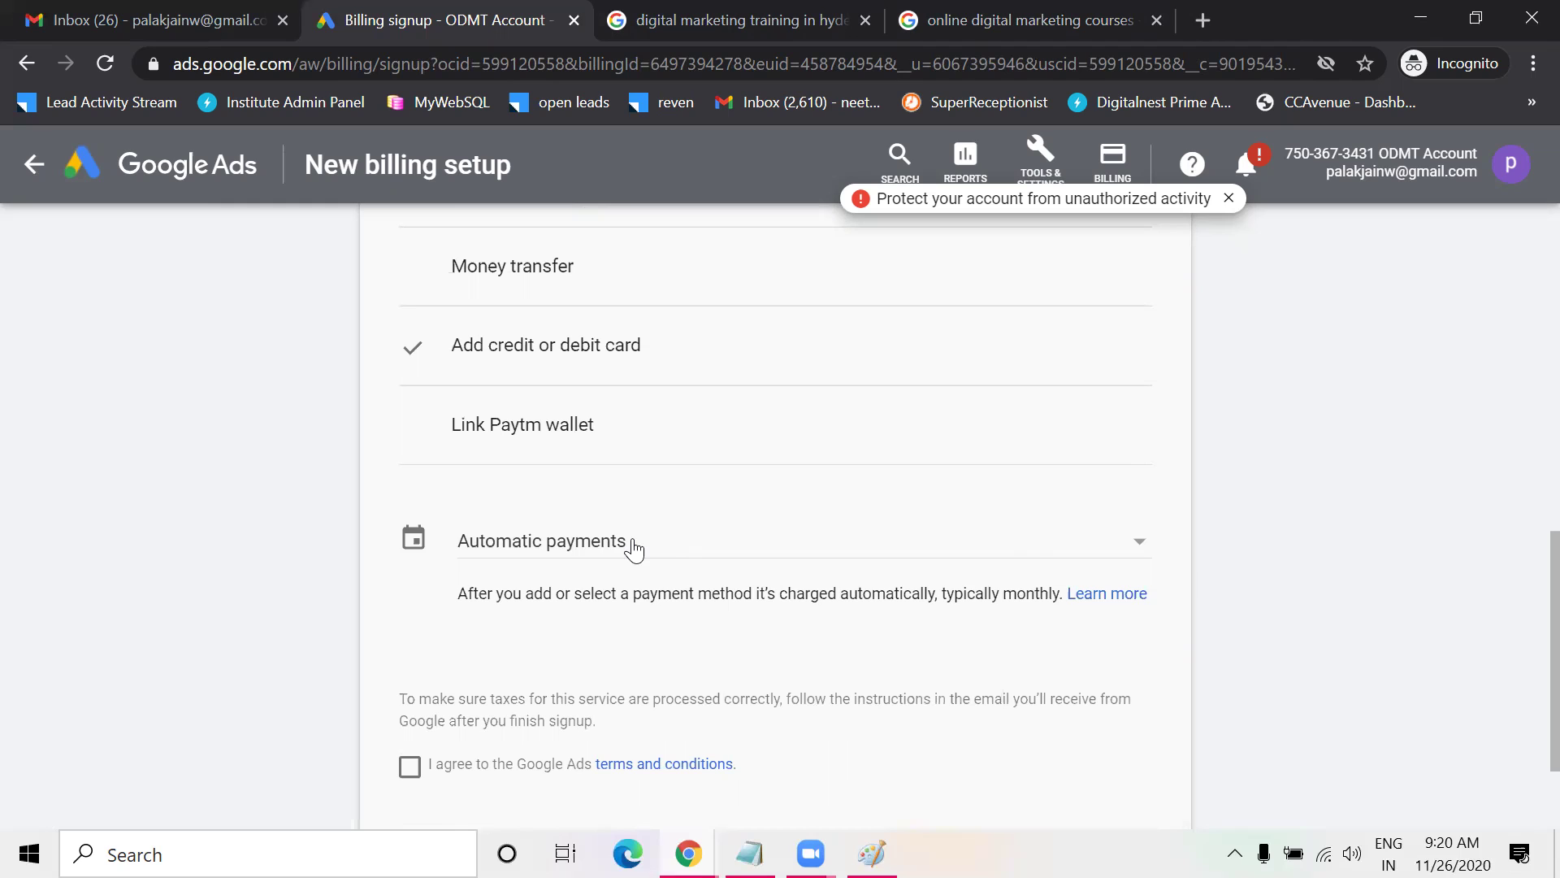
pyautogui.scroll(3, 634, 550)
pyautogui.click(635, 550)
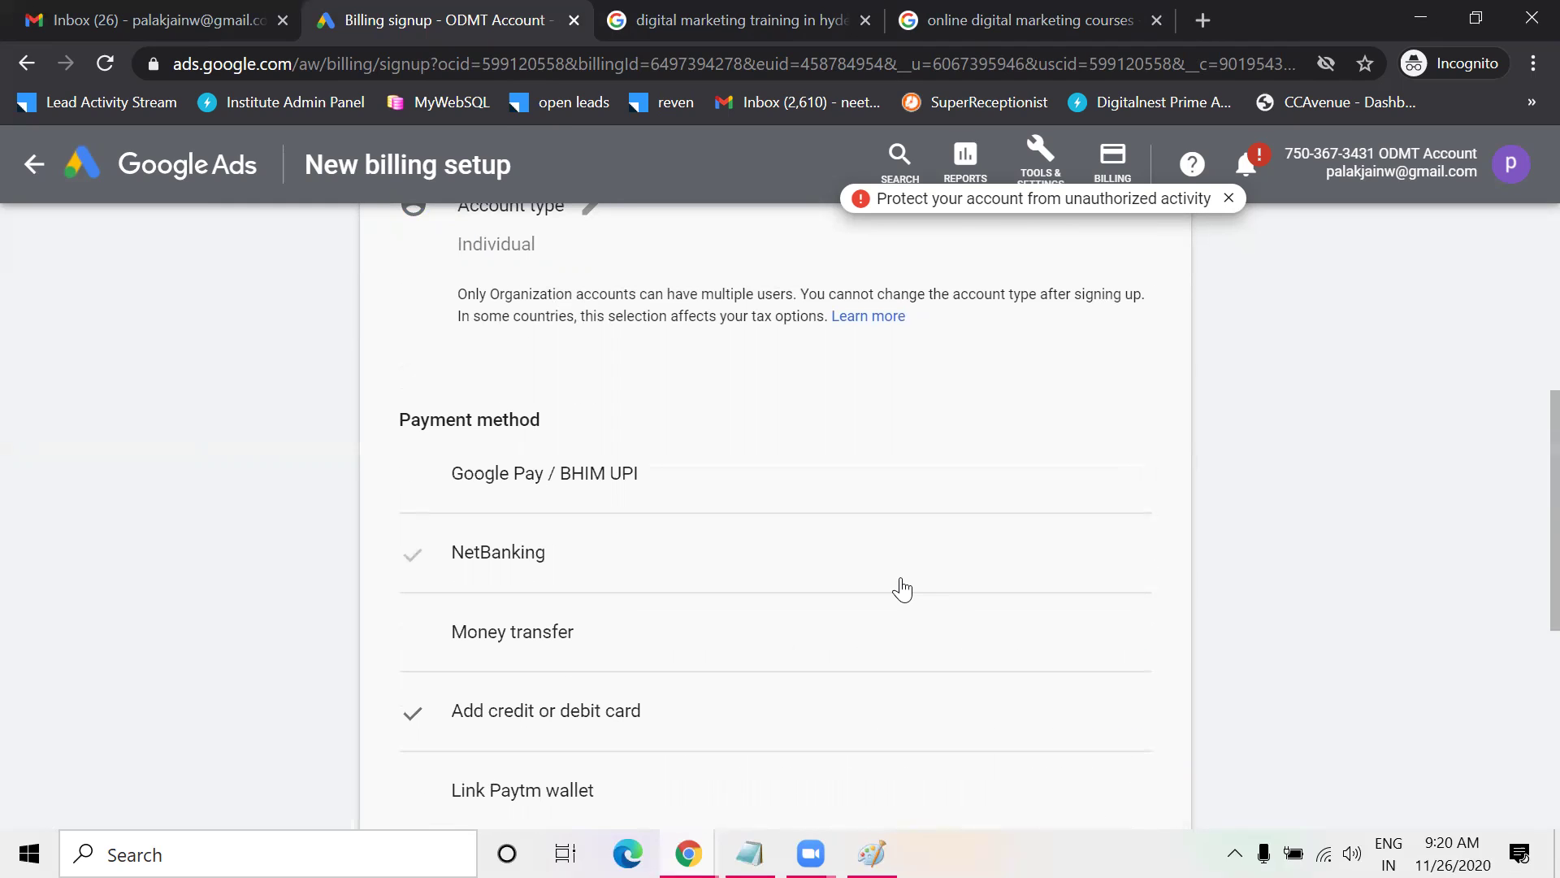
pyautogui.scroll(-3, 903, 589)
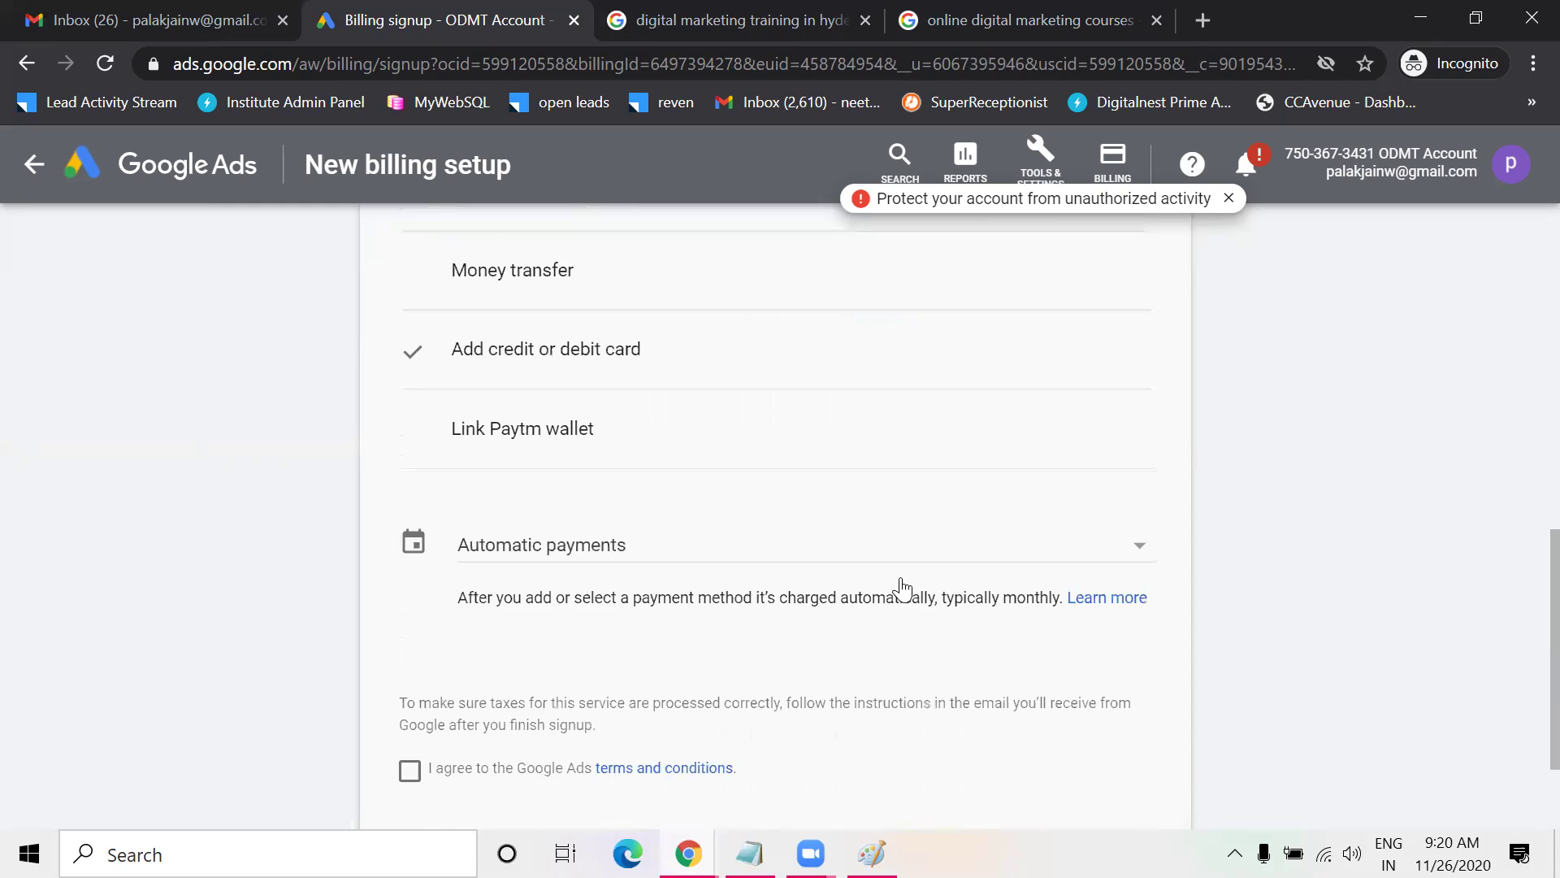
pyautogui.click(1119, 543)
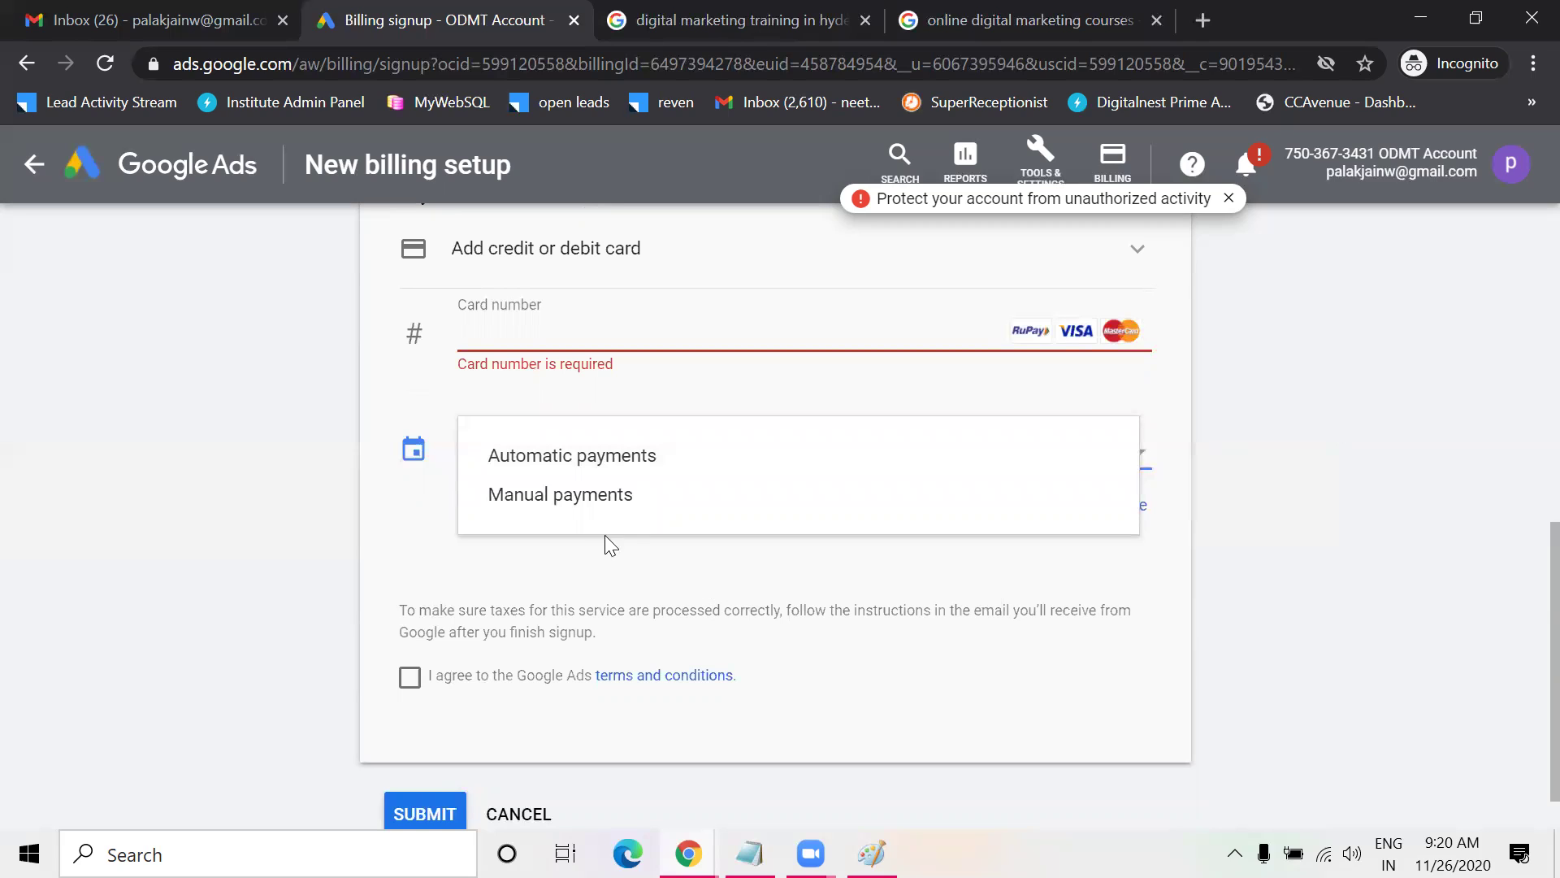
pyautogui.click(563, 496)
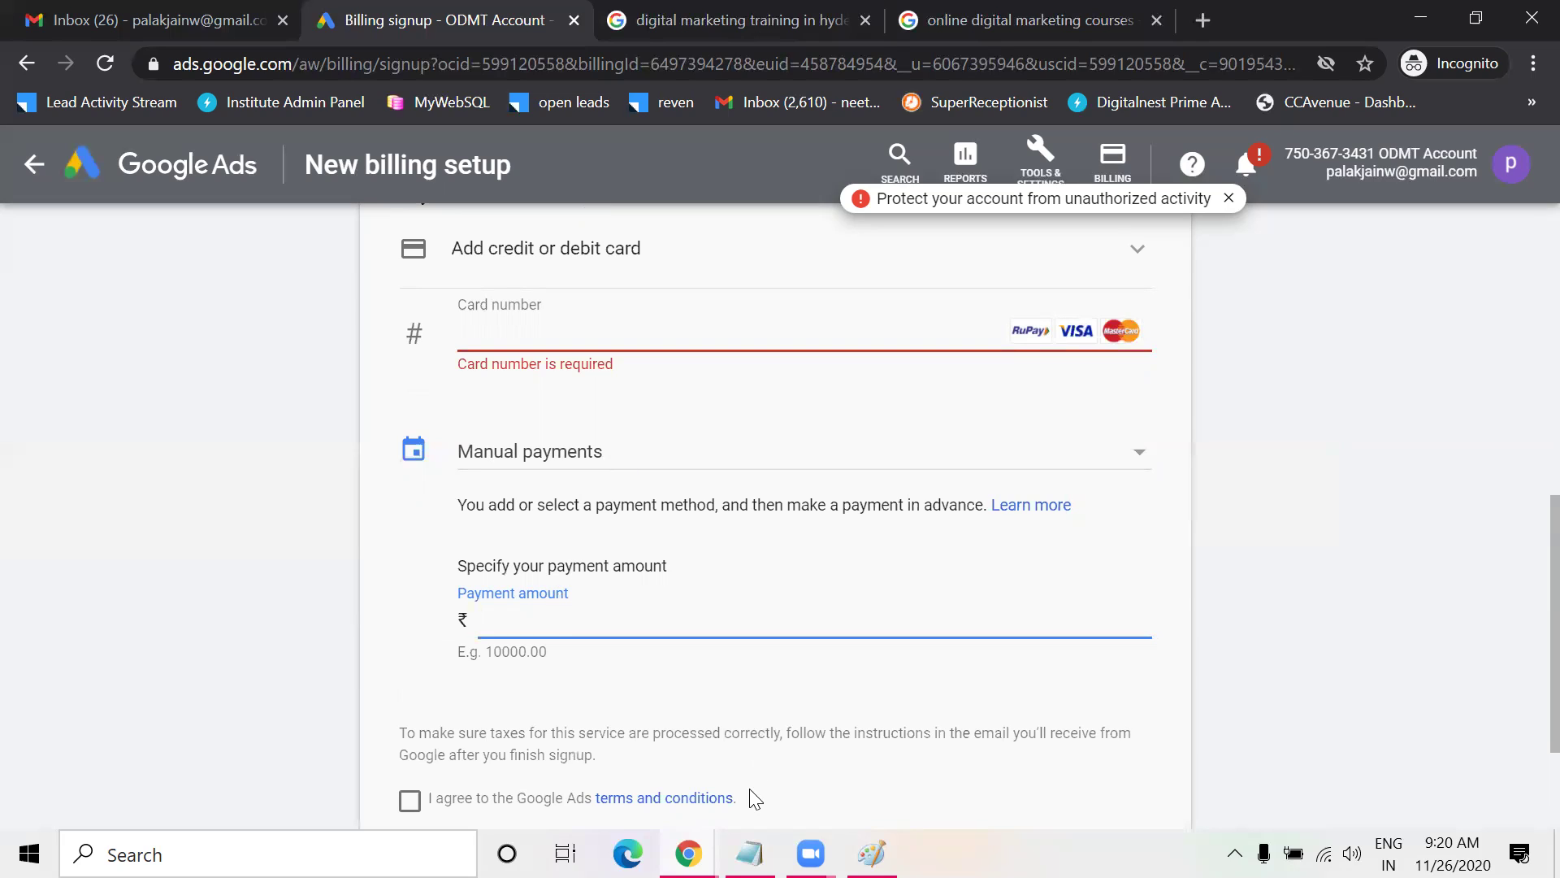
# In the Notepad notes, add lines for CPC 30, Daily Budget 900 with 30 clicks, and Total budget 9000
pyautogui.hotkey('alt', 'Tab')
pyautogui.write('CPC')
pyautogui.press('Return')
pyautogui.write('Daily Budget')
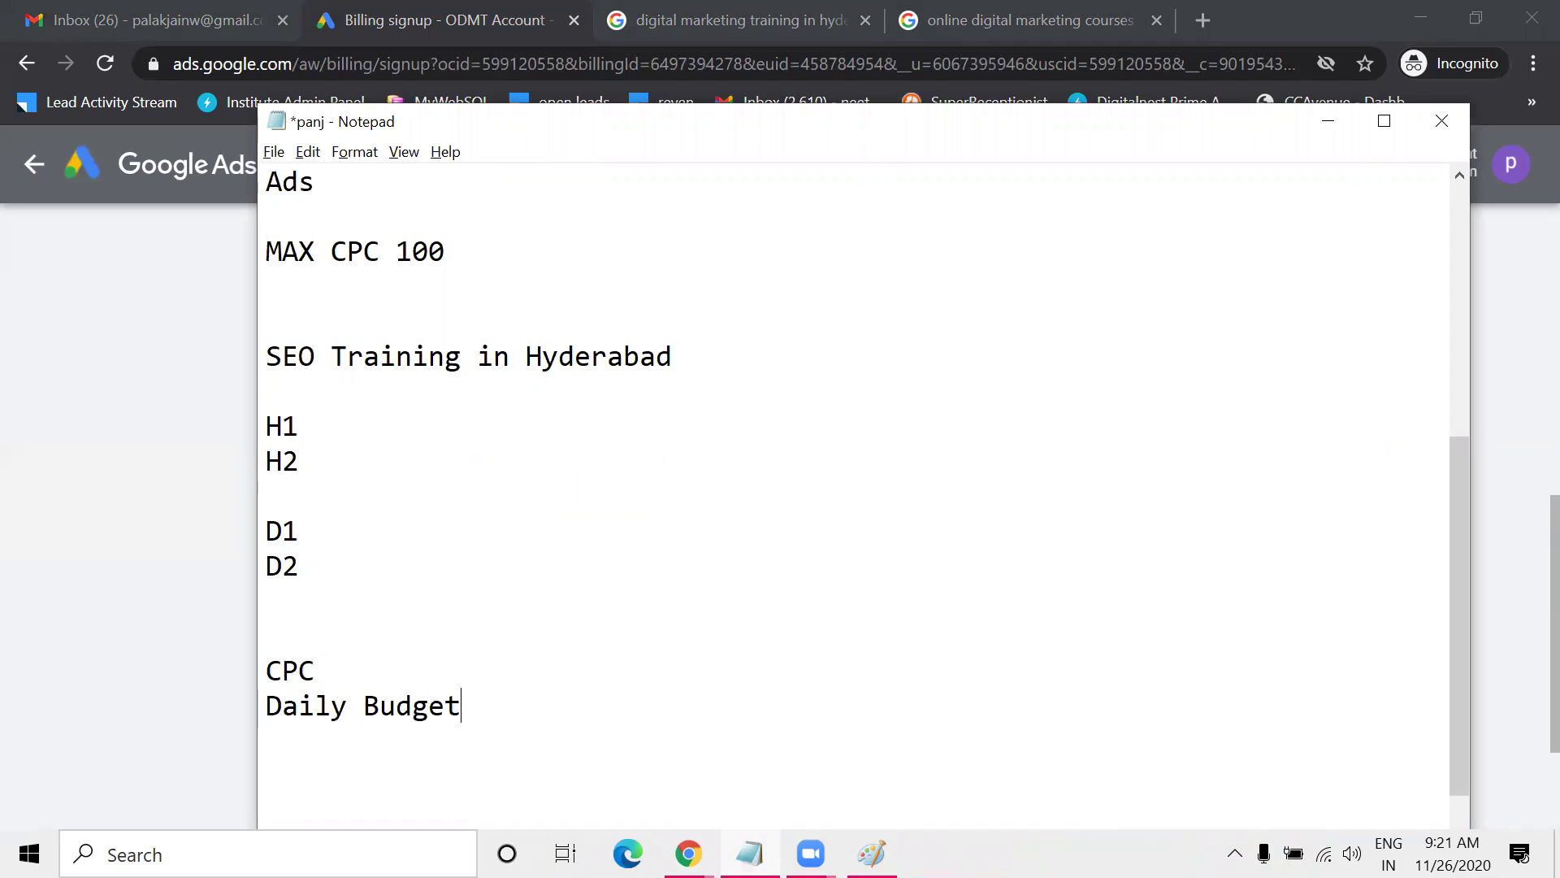
pyautogui.click(342, 675)
pyautogui.write('30')
pyautogui.click(468, 706)
pyautogui.write('900')
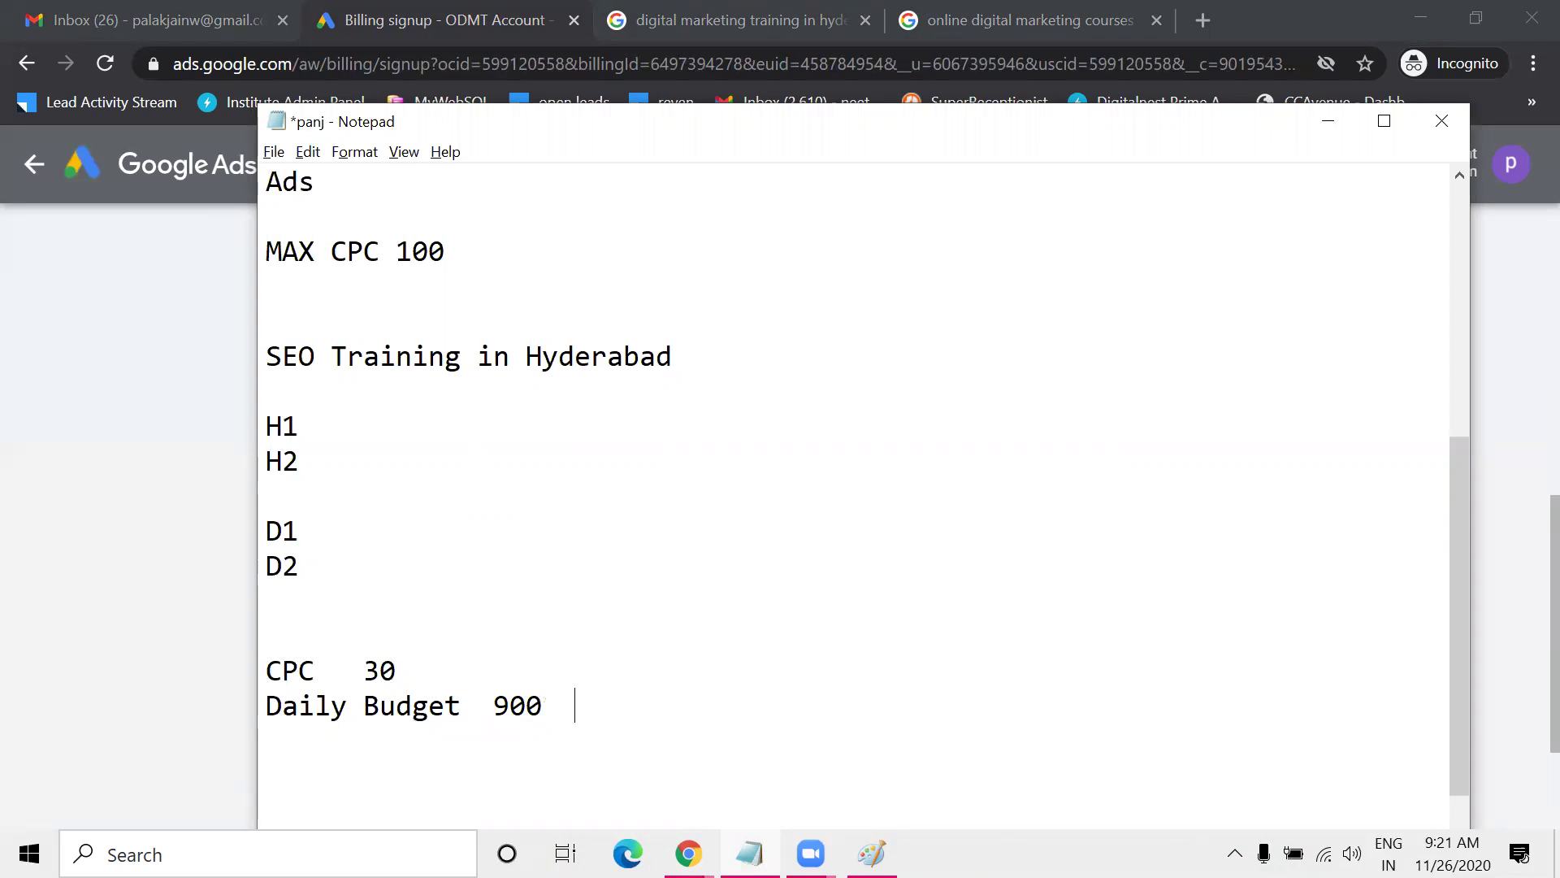
pyautogui.write('  30 clicks')
pyautogui.press('Return')
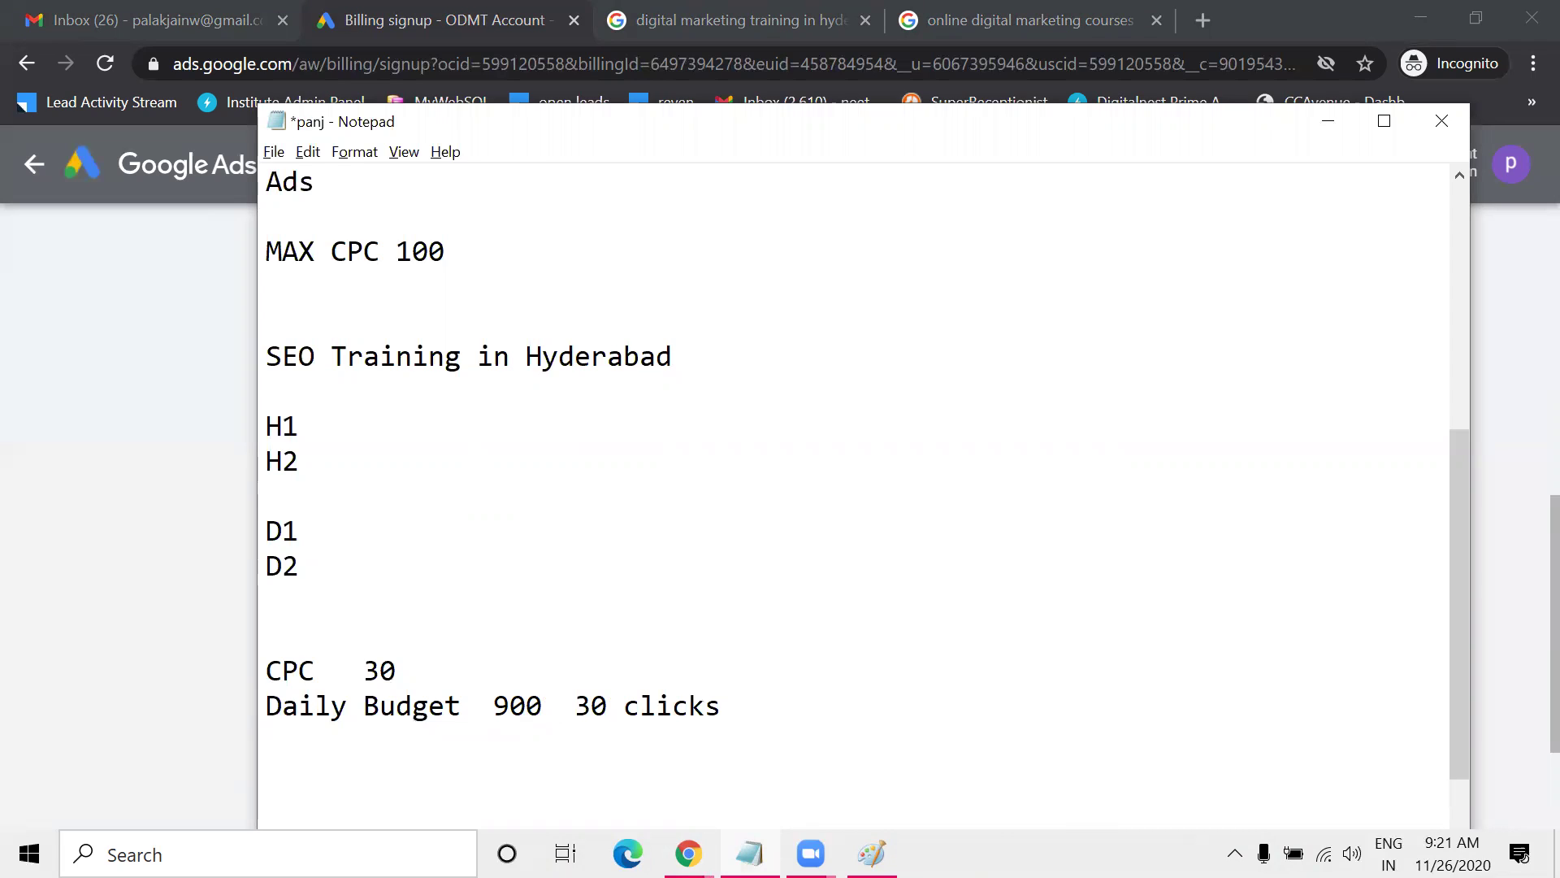
pyautogui.write('Total bu')
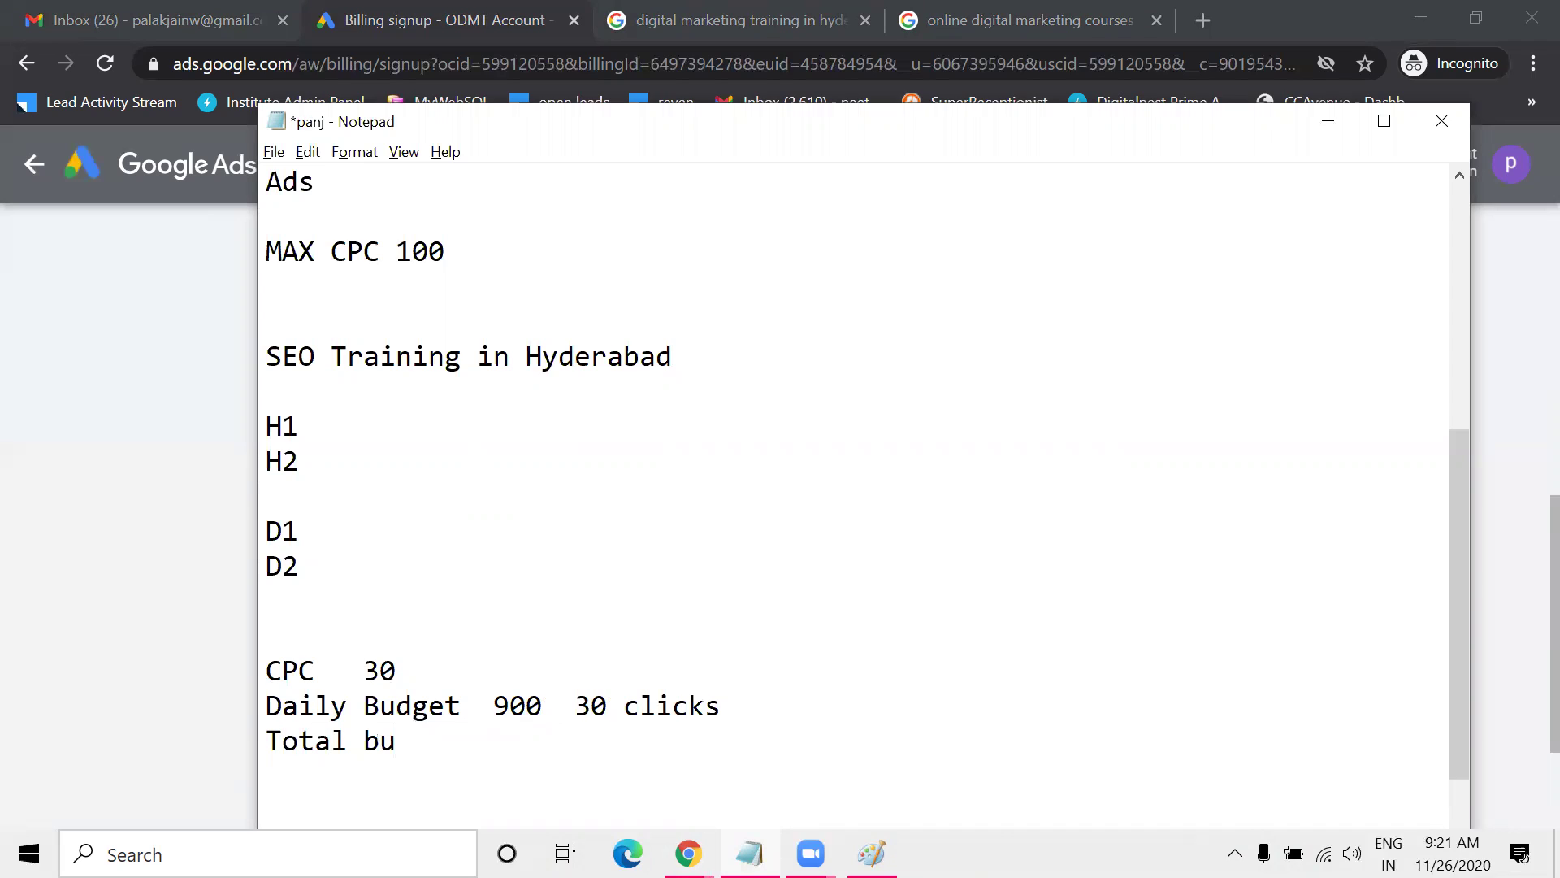
pyautogui.write('dget  9000')
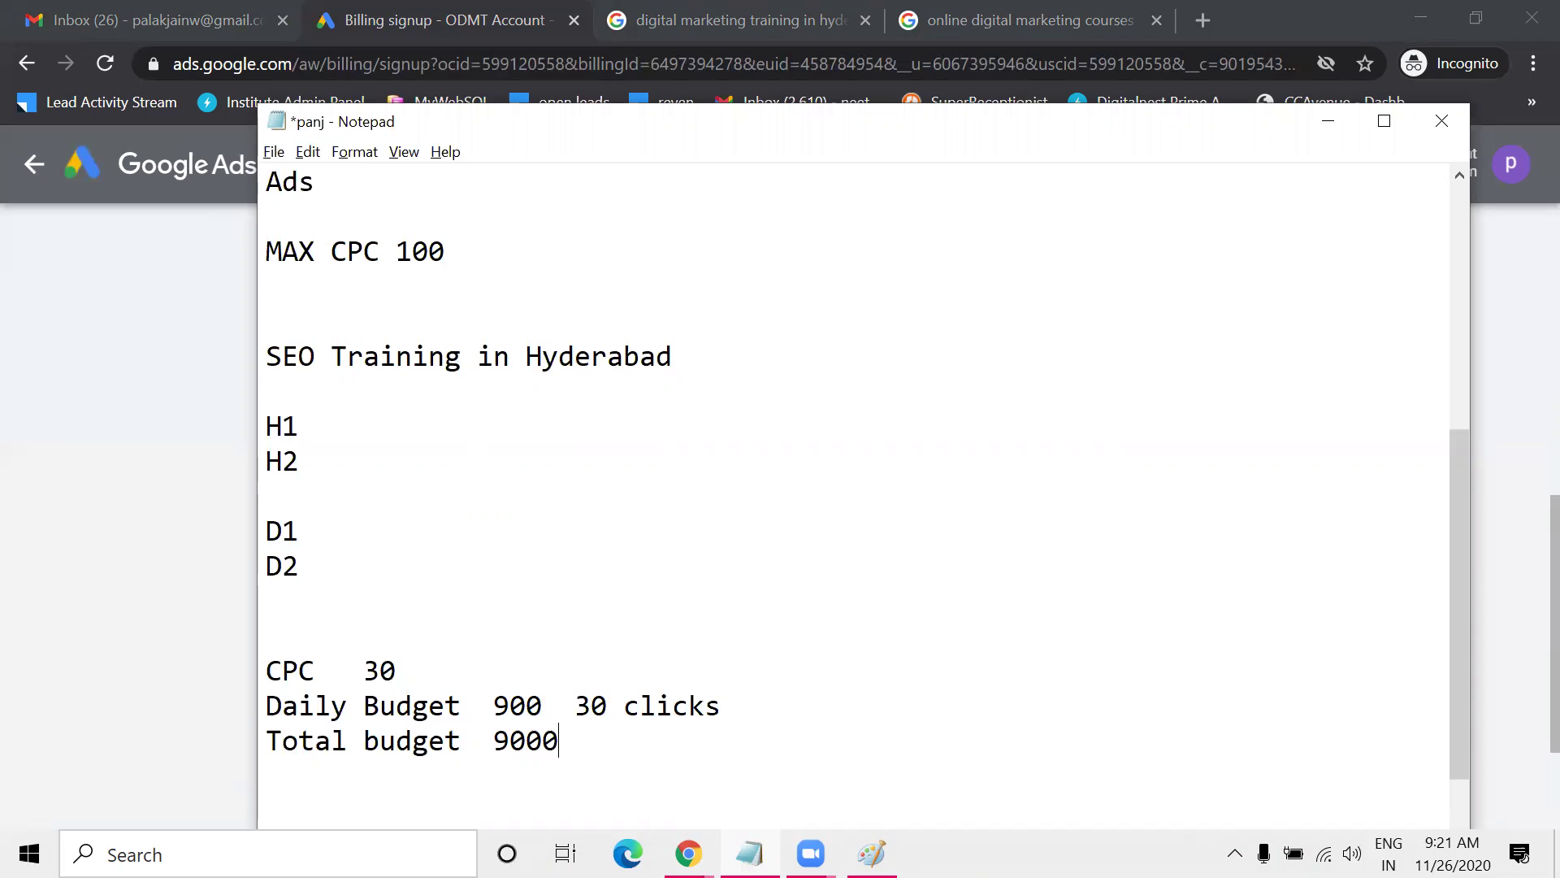
# Add the city lines Hyd and Bang above the CPC line in the notes
pyautogui.click(271, 636)
pyautogui.write('Hyd')
pyautogui.press('Return')
pyautogui.write('Bang')
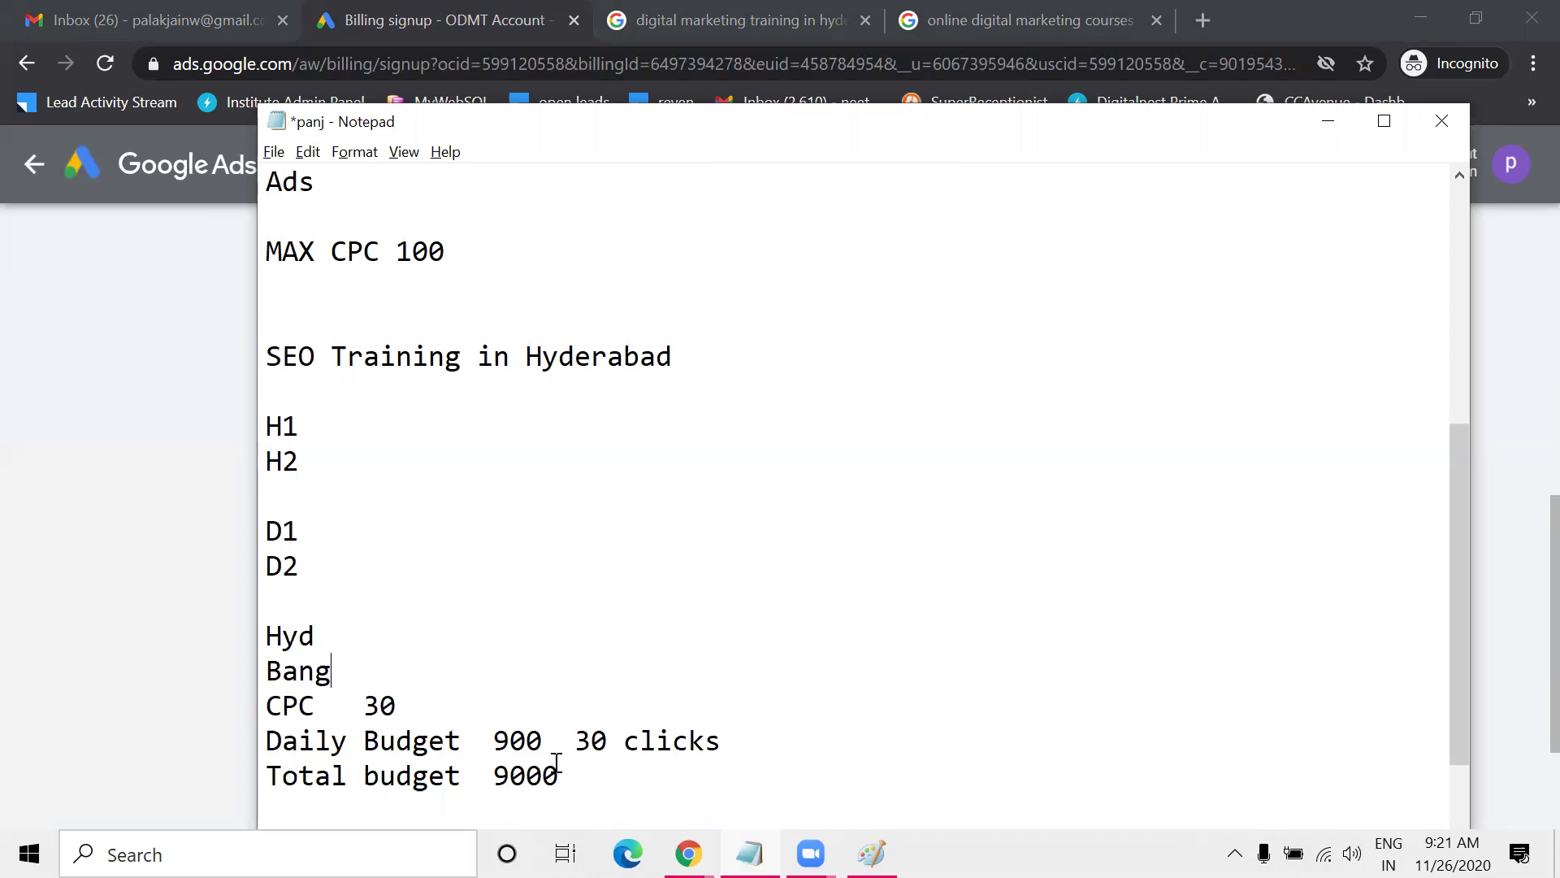
# Return to the billing setup in Chrome and enter 18,000 as the manual payment amount
pyautogui.hotkey('alt', 'Tab')
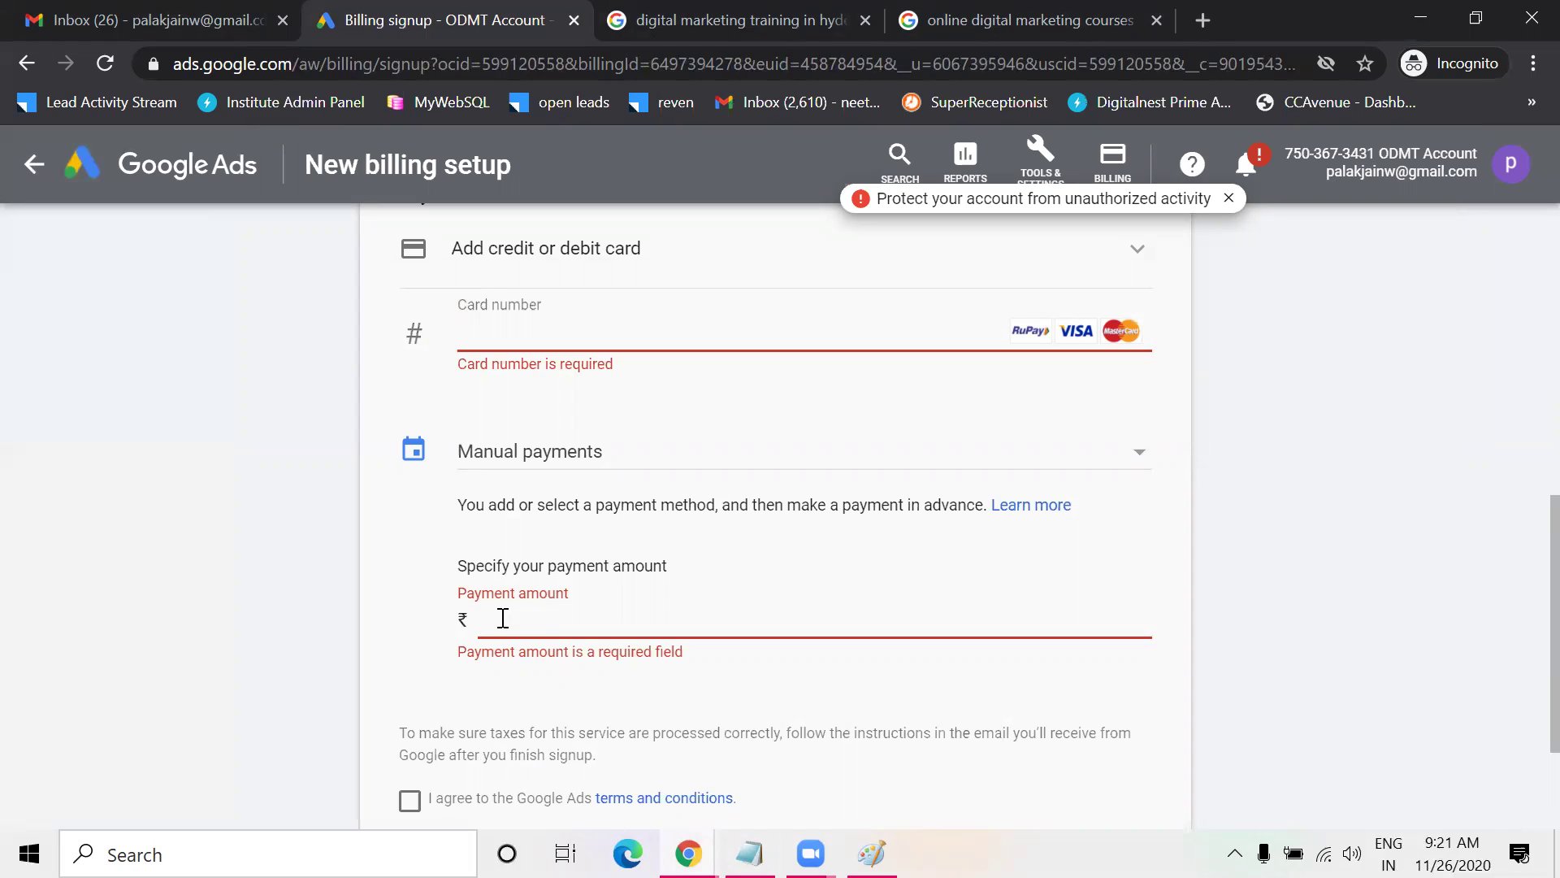
pyautogui.write('18')
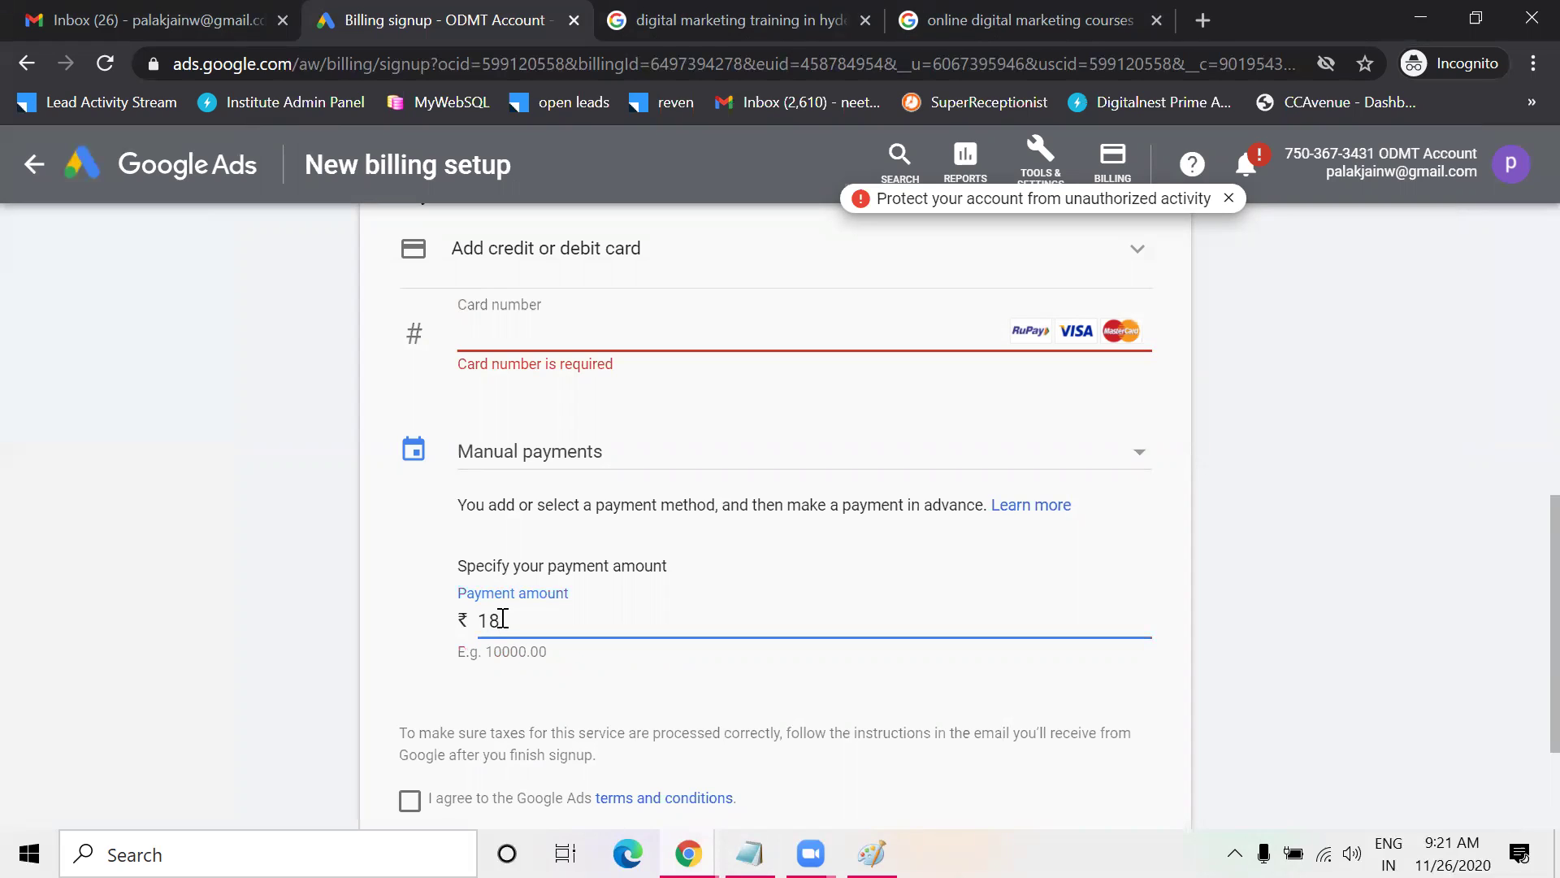
pyautogui.write(',000')
pyautogui.click(1257, 484)
# Agree to the Google Ads terms and conditions and check the payment method section of the billing form
pyautogui.scroll(3, 659, 551)
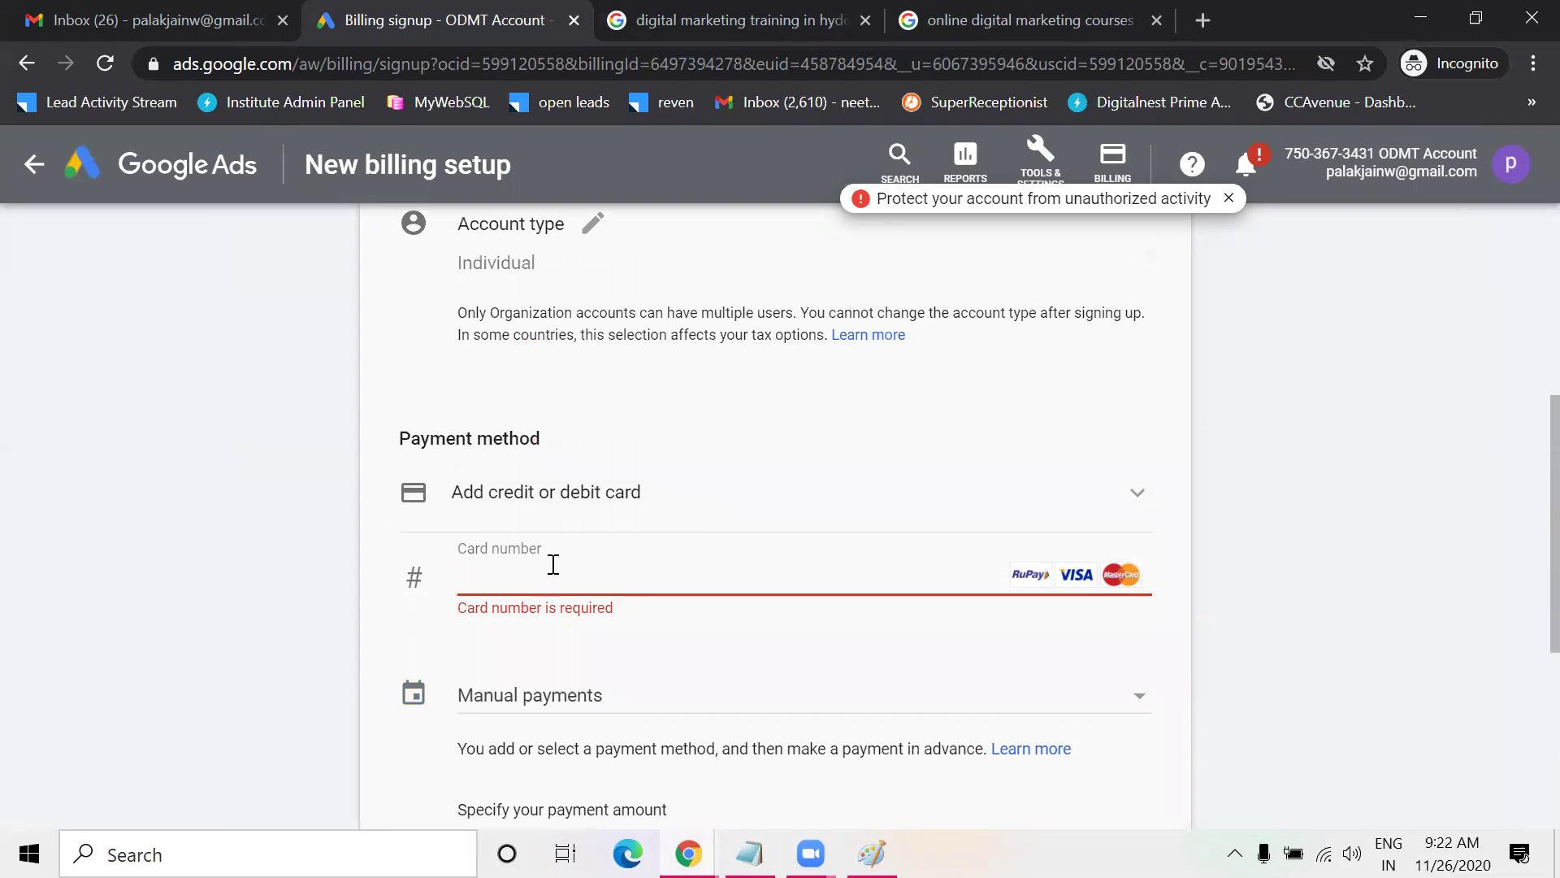
pyautogui.scroll(-5, 668, 590)
pyautogui.click(409, 614)
pyautogui.scroll(6, 732, 665)
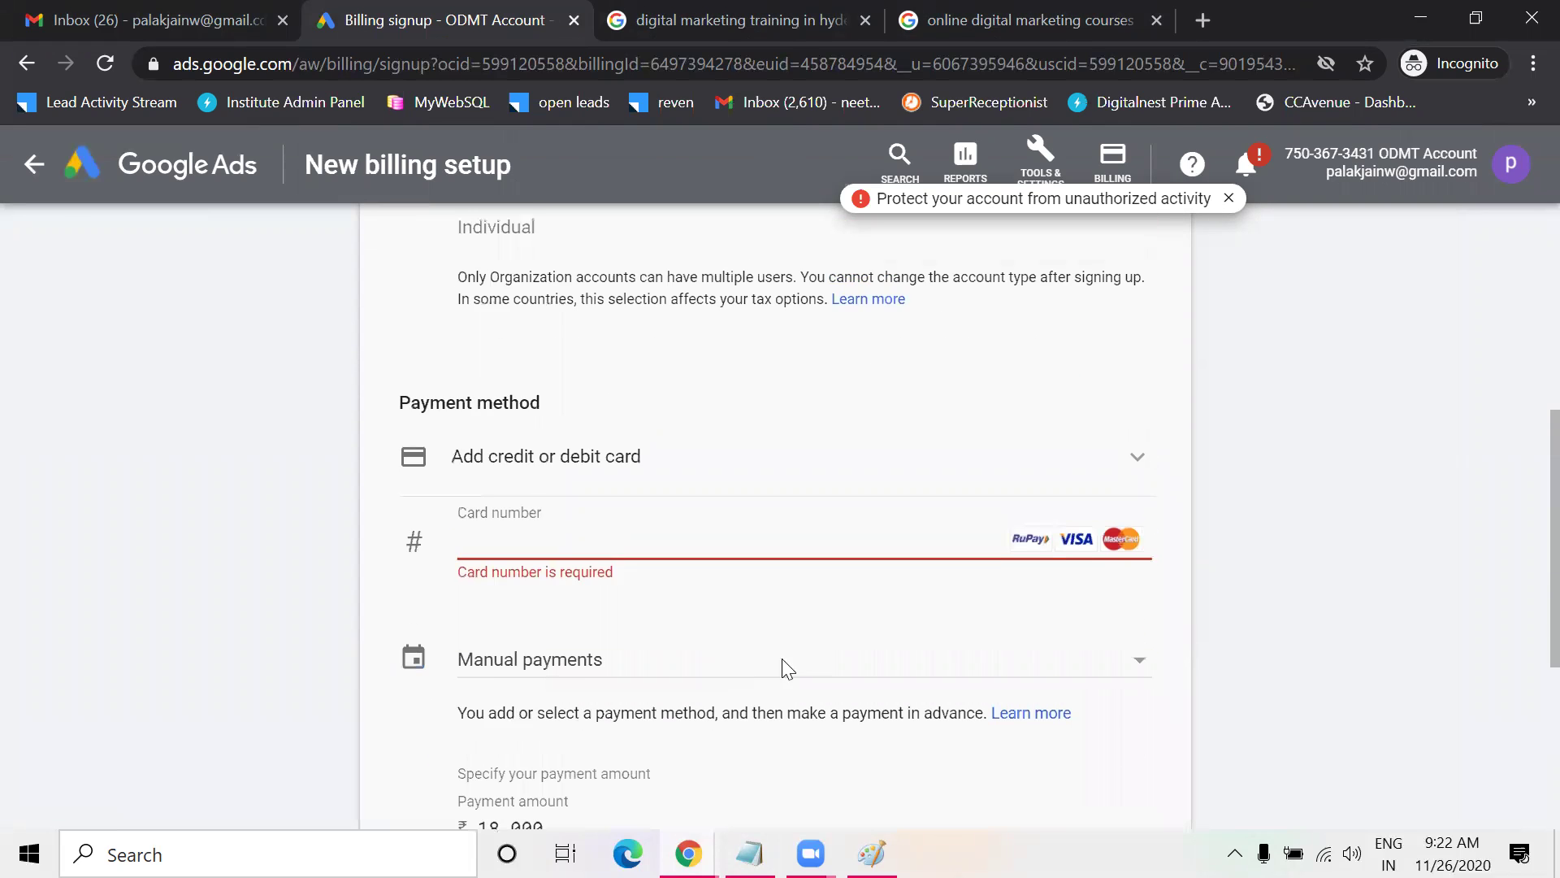
# Choose NetBanking as the payment method and fill in the billing address, including the city, postal code and state
pyautogui.click(1140, 557)
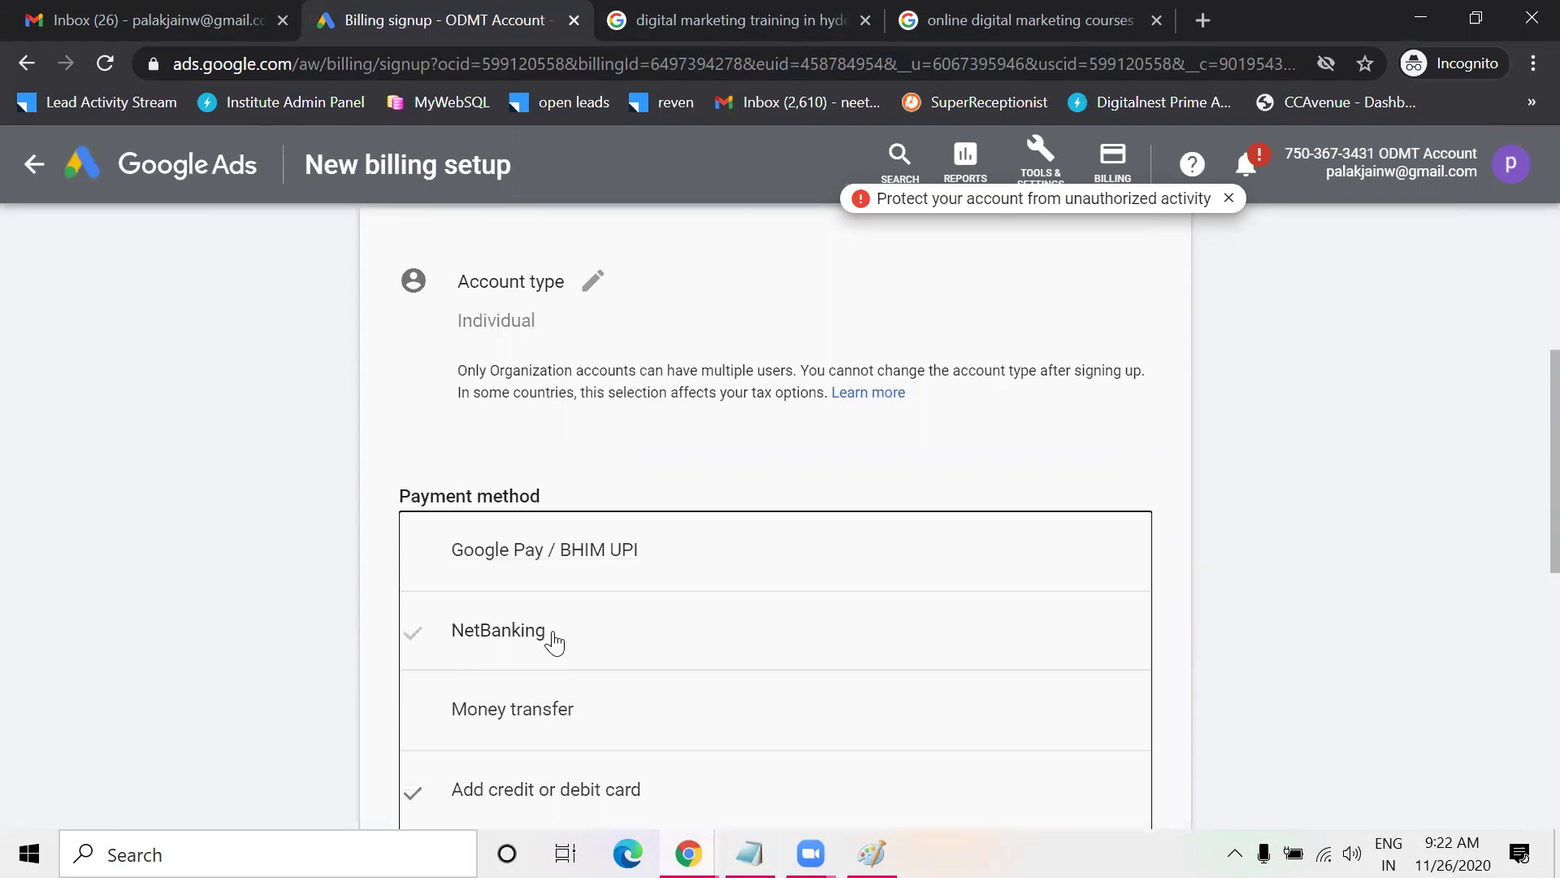
pyautogui.click(549, 639)
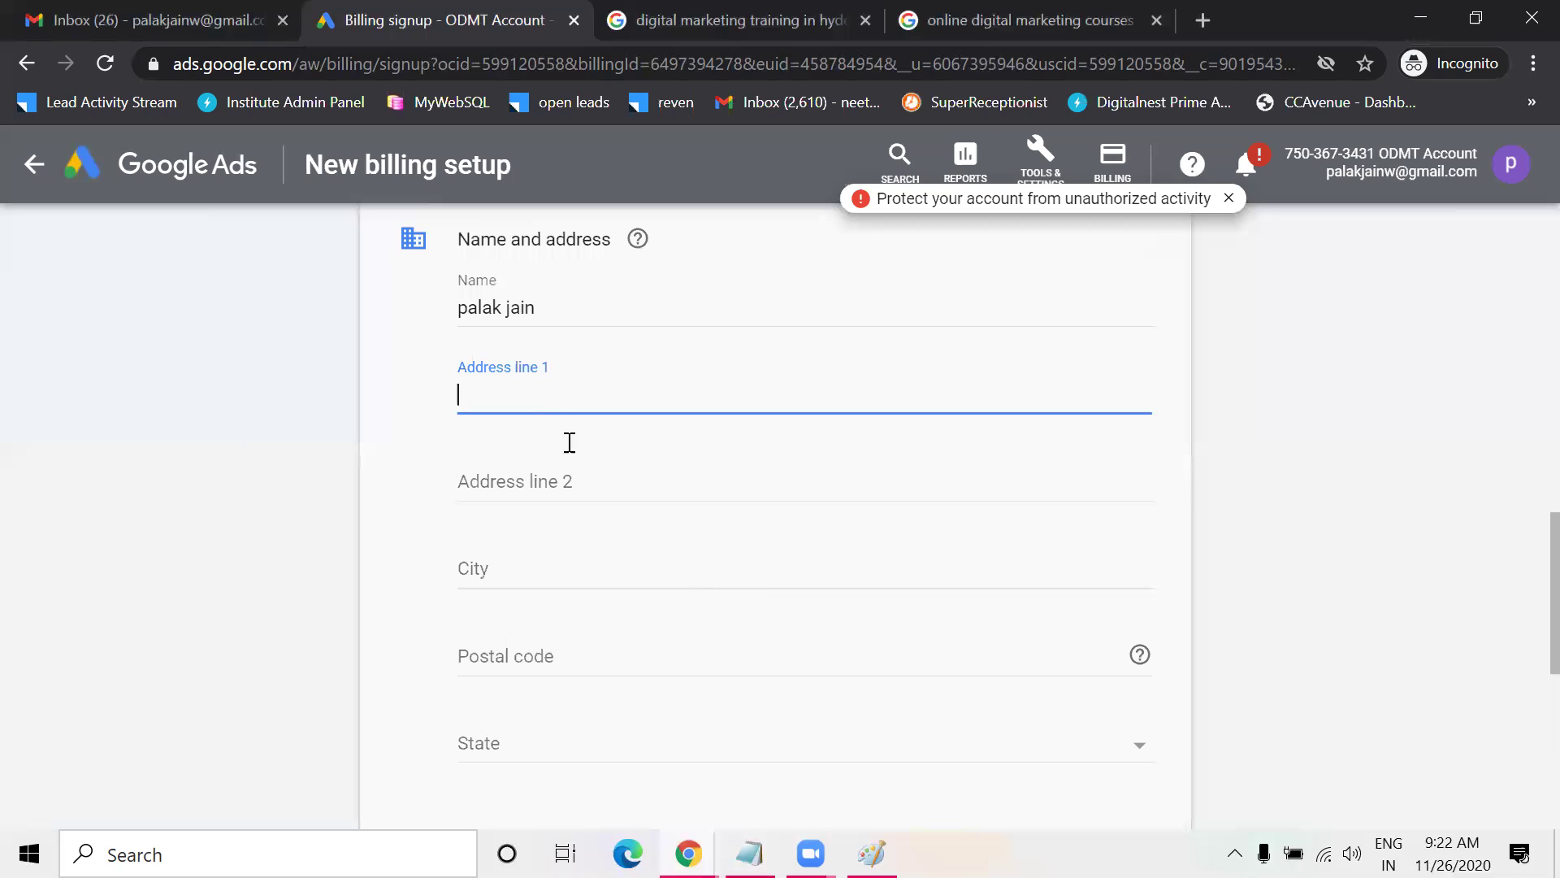
pyautogui.write('Kachiguda')
pyautogui.click(525, 568)
pyautogui.write('Hyderabad')
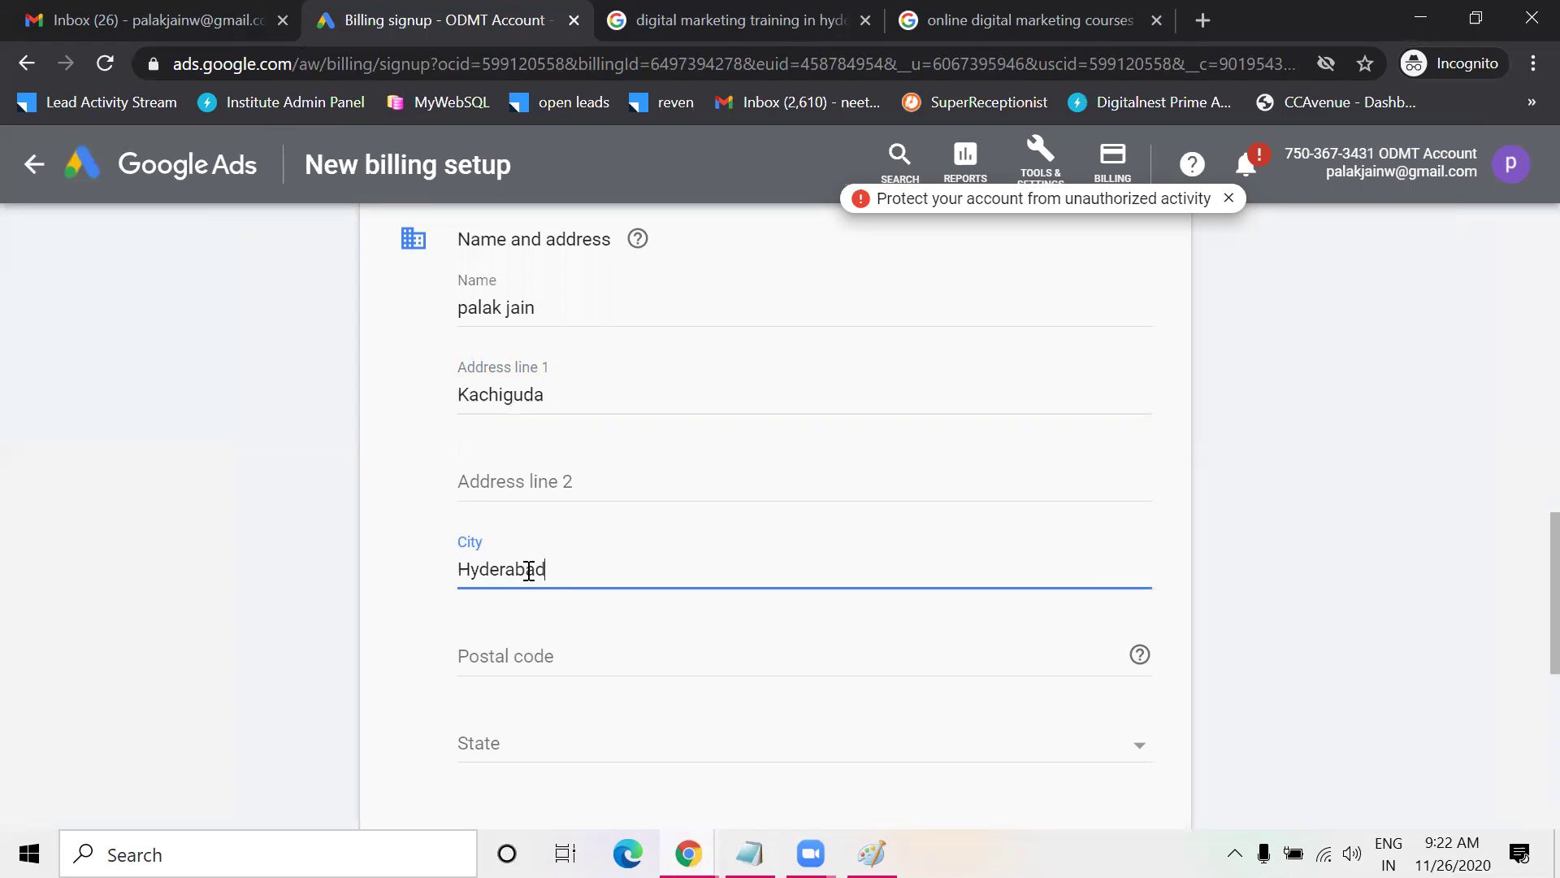
pyautogui.click(544, 657)
pyautogui.write('500089')
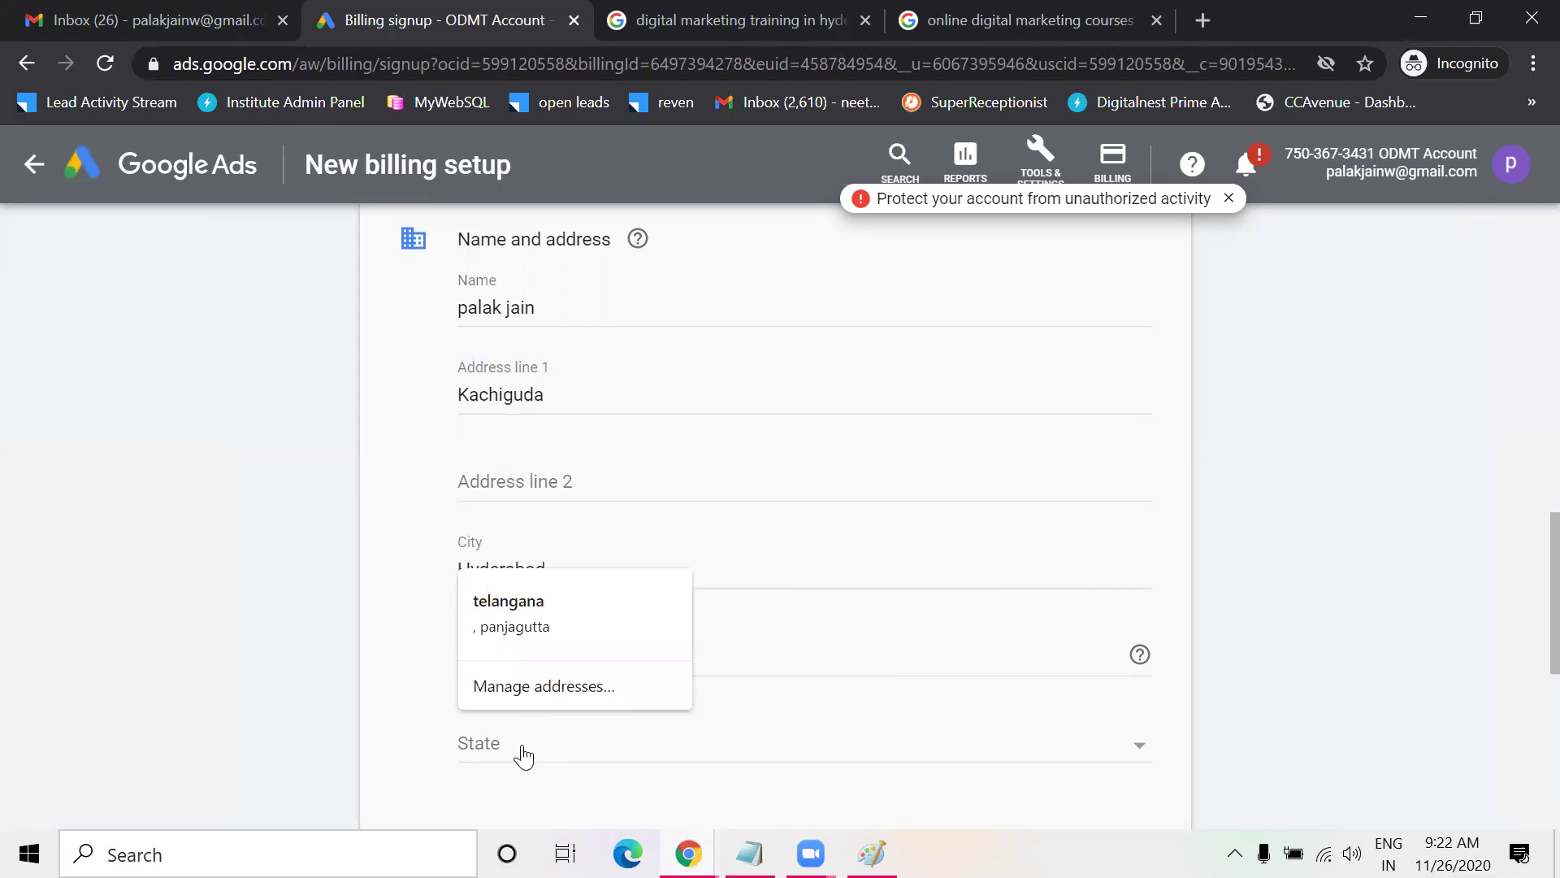
pyautogui.click(499, 605)
pyautogui.scroll(-6, 805, 690)
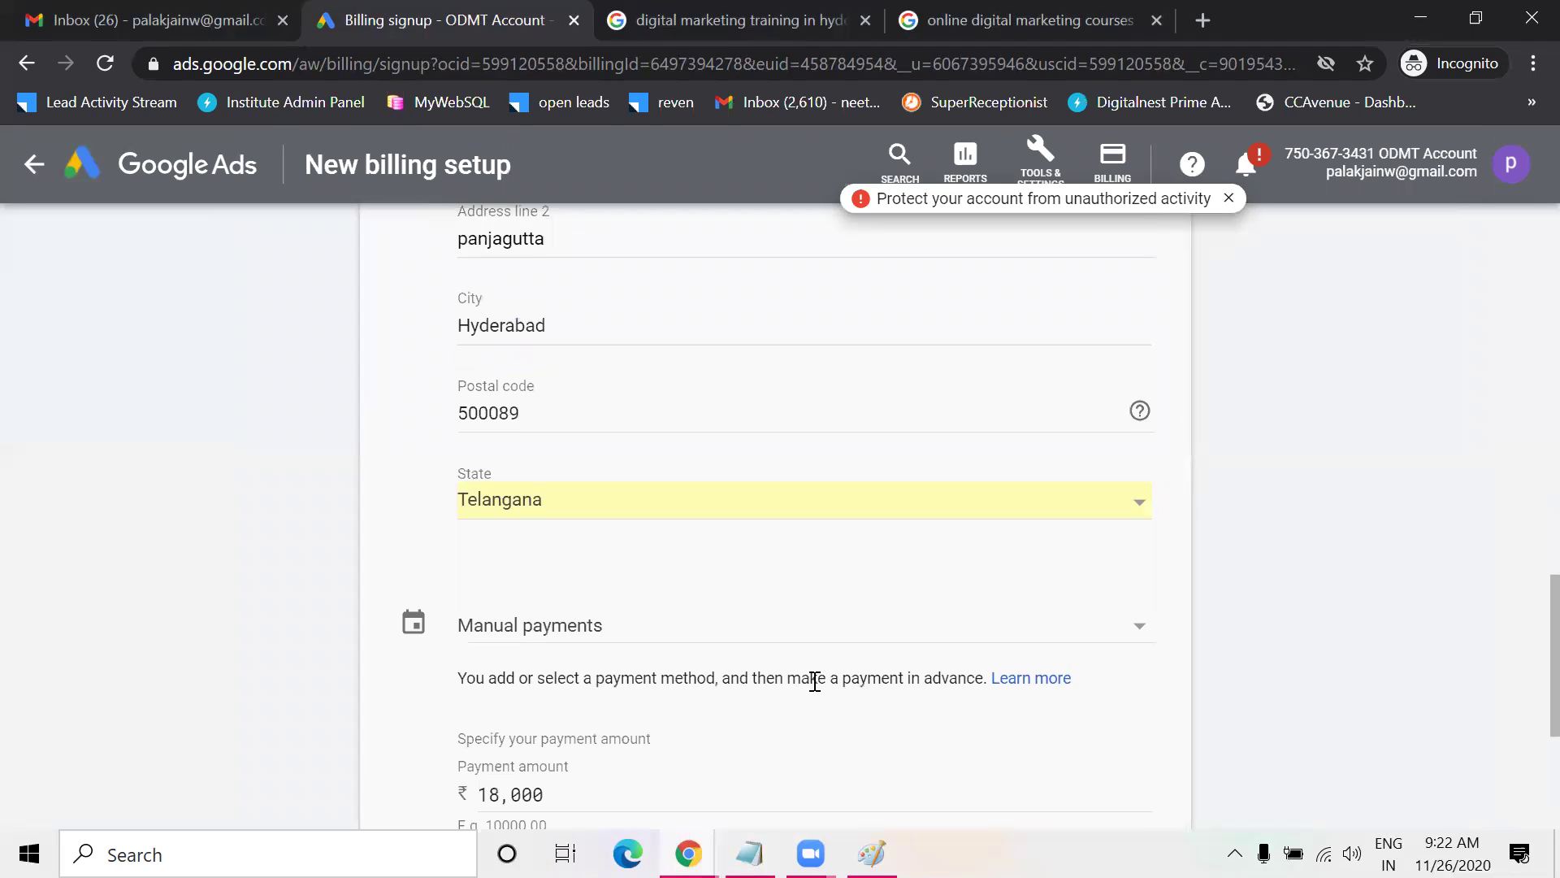
# Submit the billing setup, continue to the payment gateway and proceed with Axis Bank under Net Banking Saving Account
pyautogui.click(433, 760)
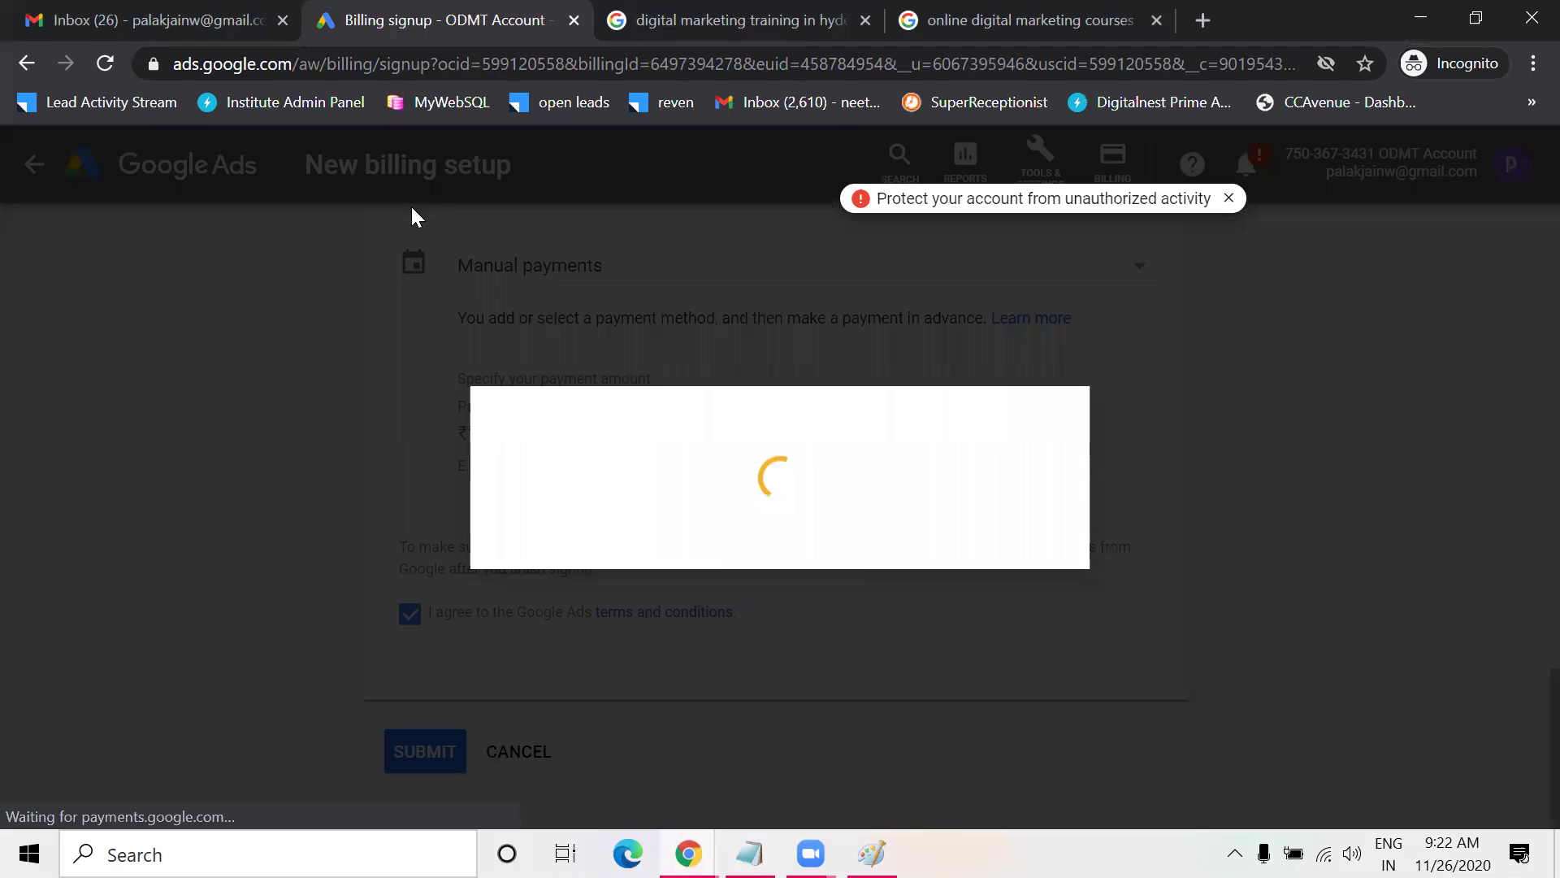
pyautogui.click(985, 573)
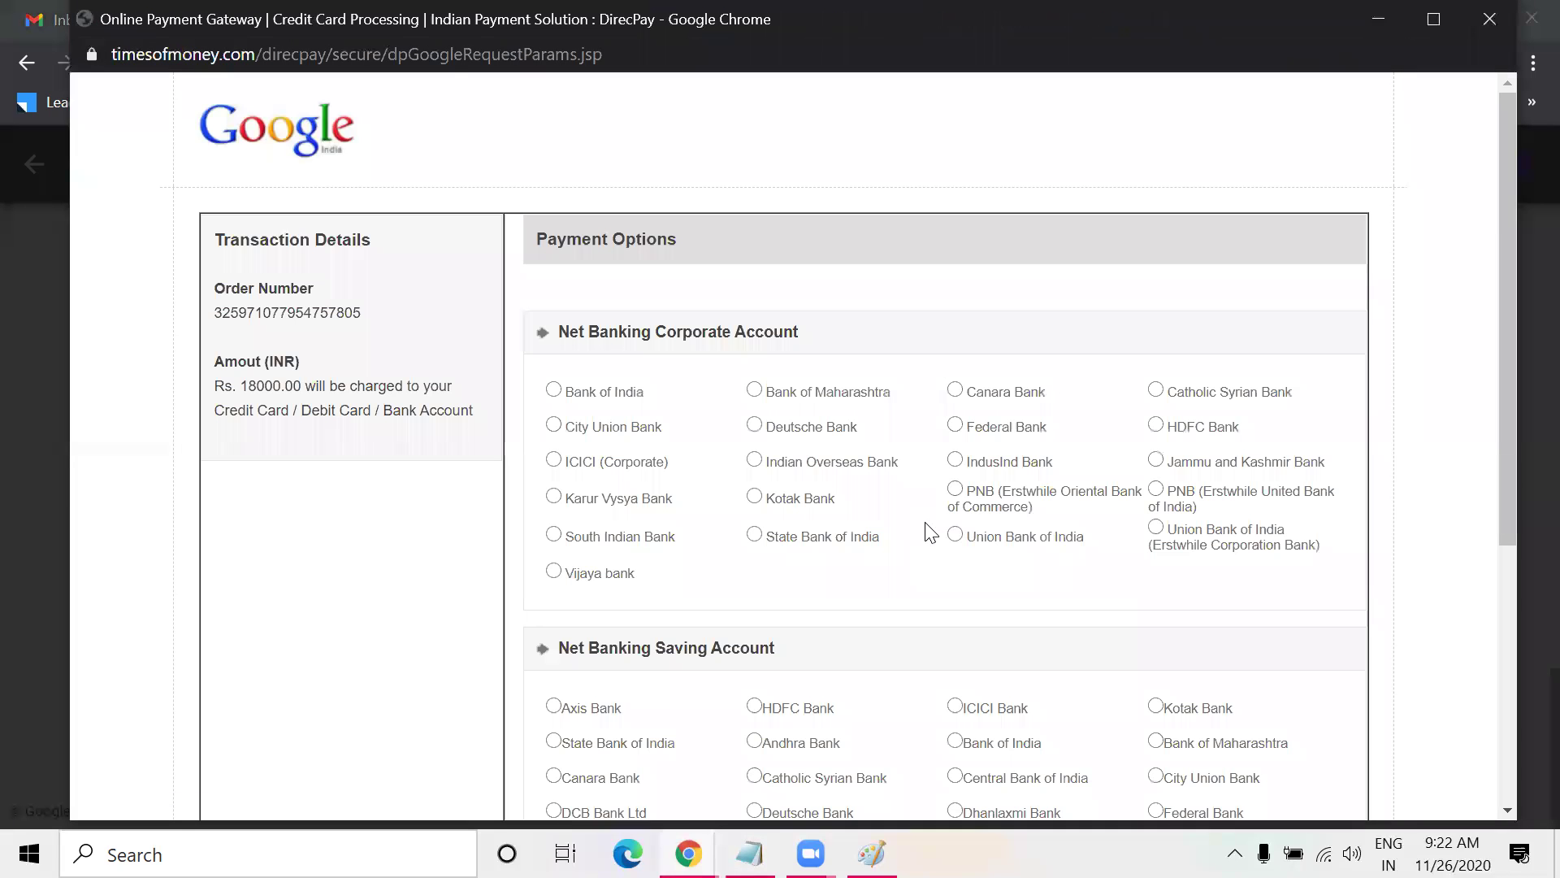
pyautogui.scroll(-2, 932, 533)
pyautogui.click(554, 584)
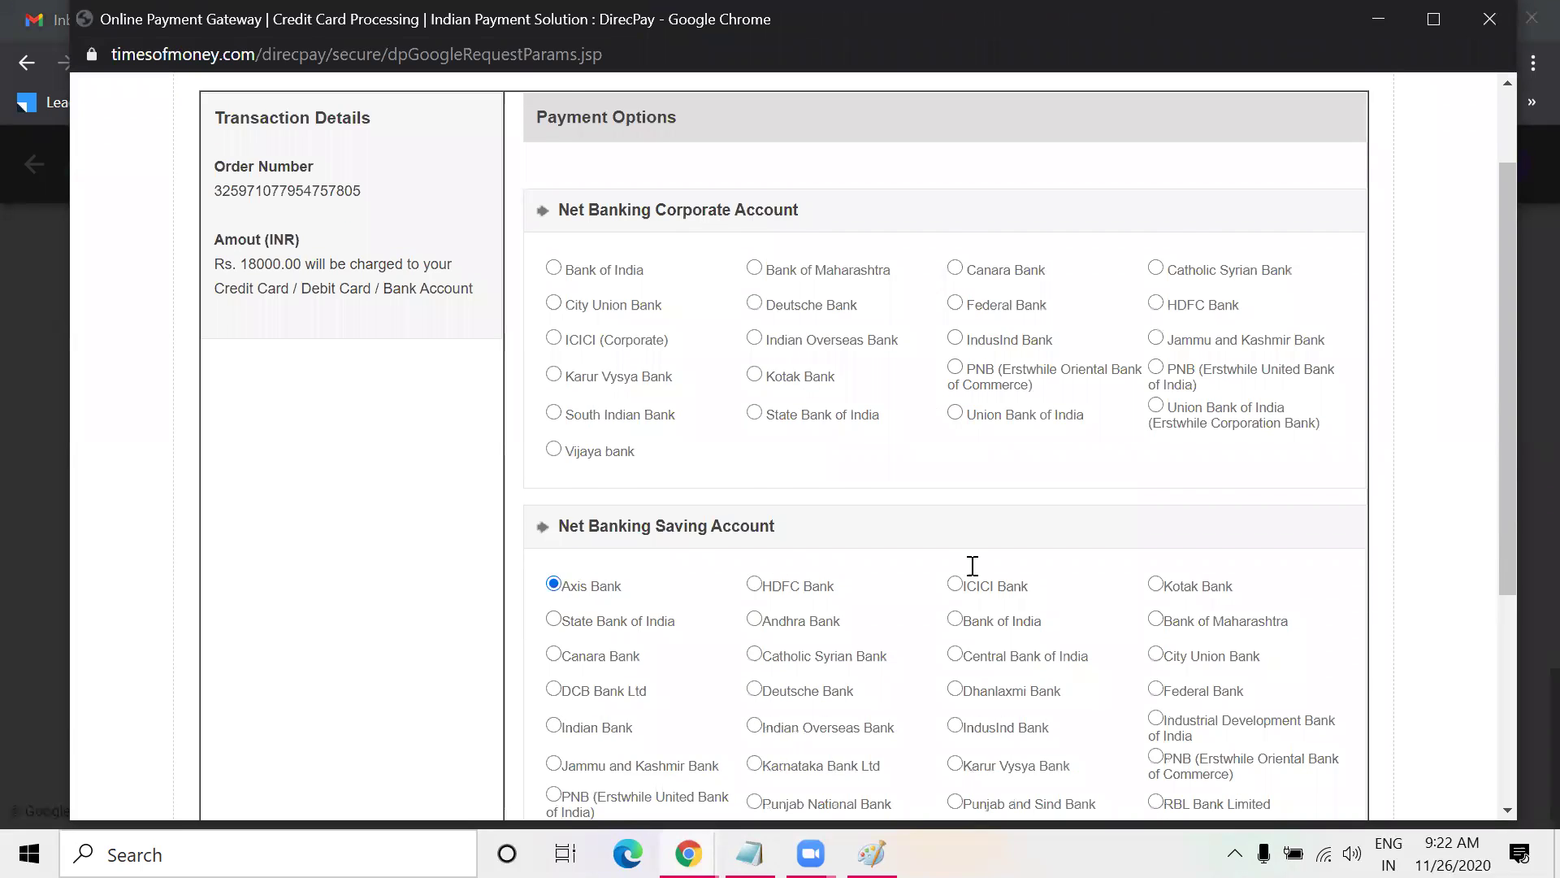
pyautogui.scroll(-4, 973, 565)
pyautogui.click(649, 581)
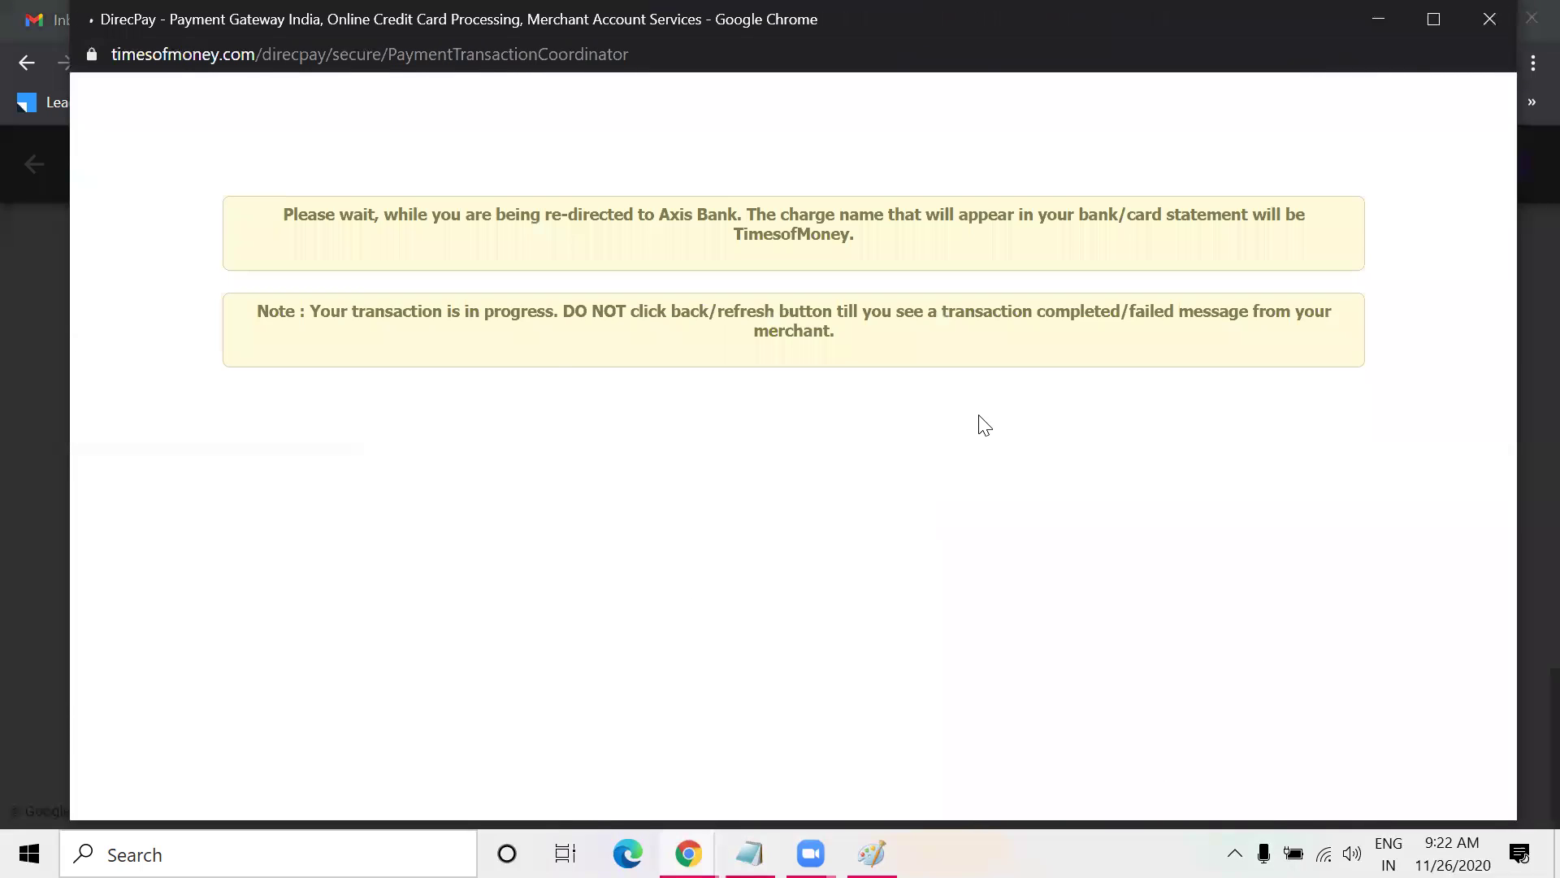
# Minimize the payment gateway window, dismiss the pending NetBanking transaction and return to the Google Ads account overview
pyautogui.click(1383, 18)
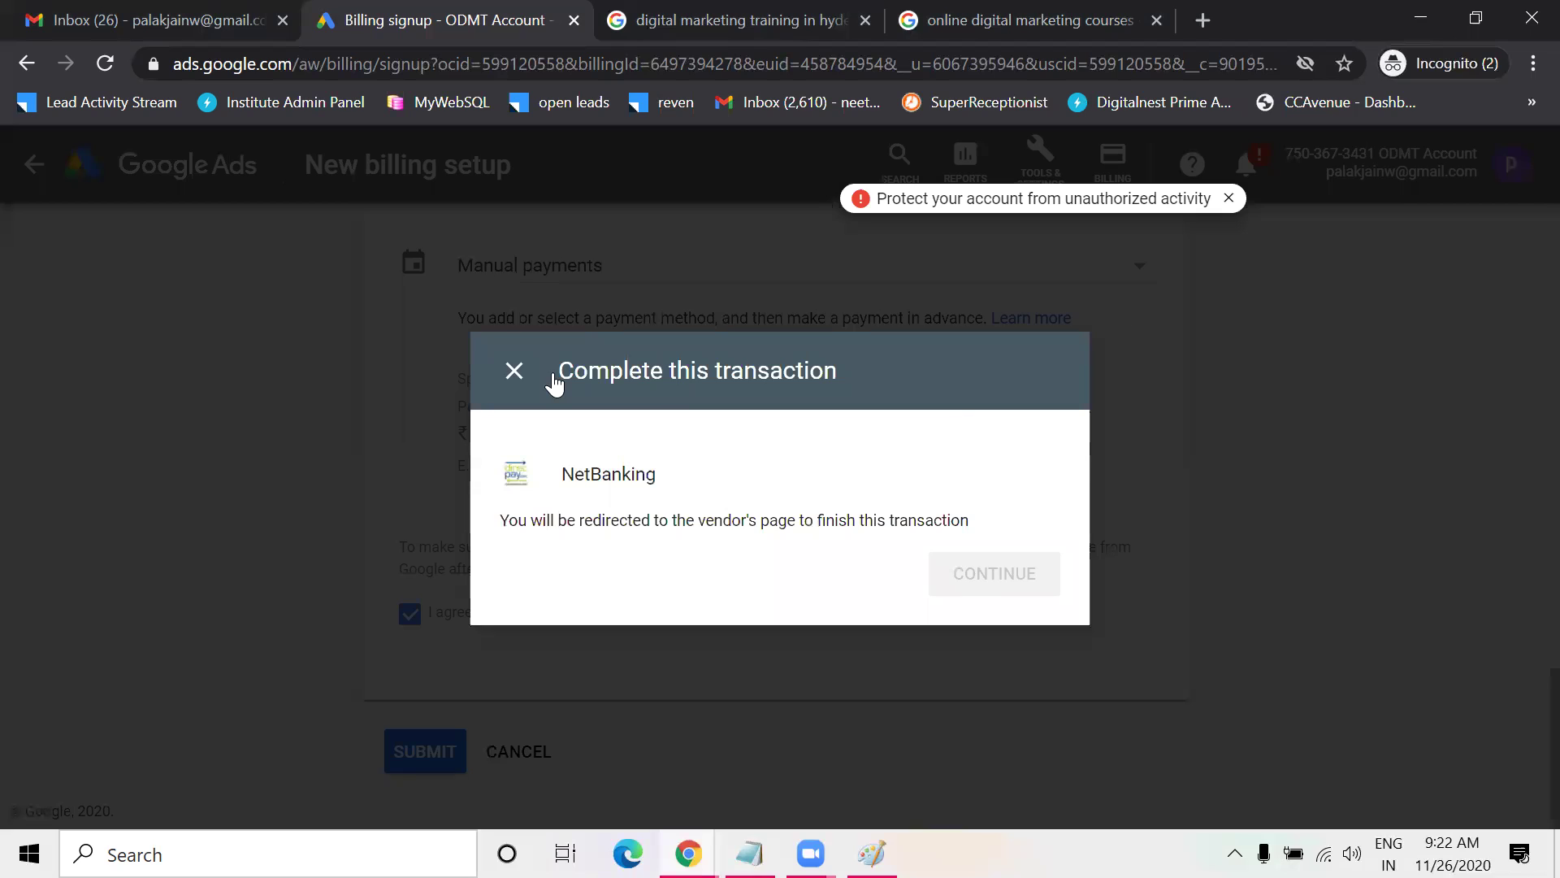
pyautogui.click(513, 371)
pyautogui.click(193, 175)
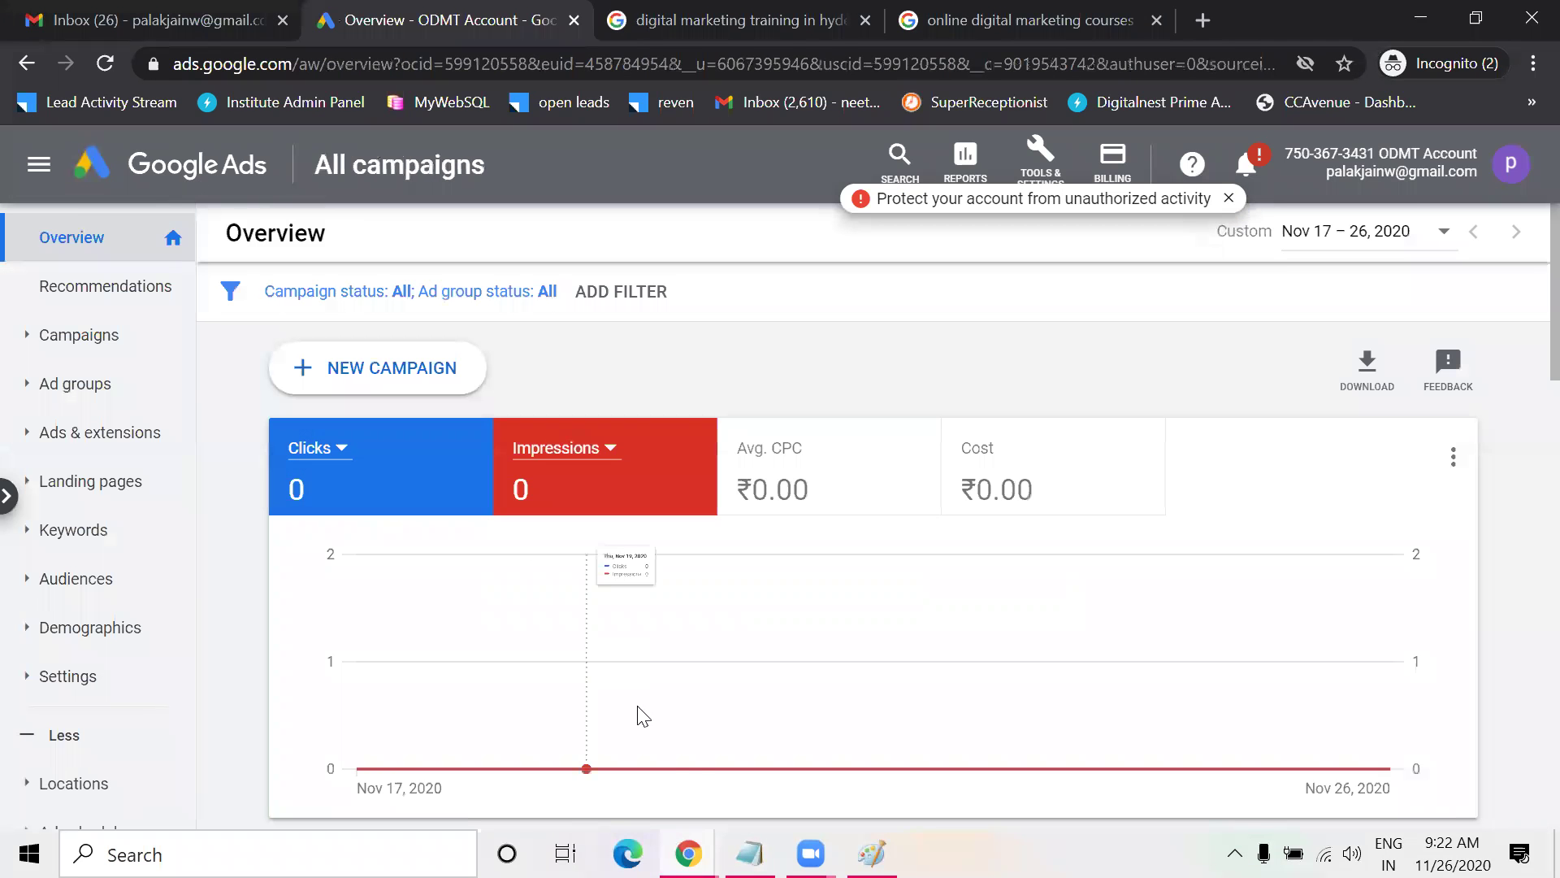
# View the Google results for digital marketing training in hyderabad, and switch to the Chrome window showing the ODMT website
pyautogui.hotkey('alt', 'Tab')
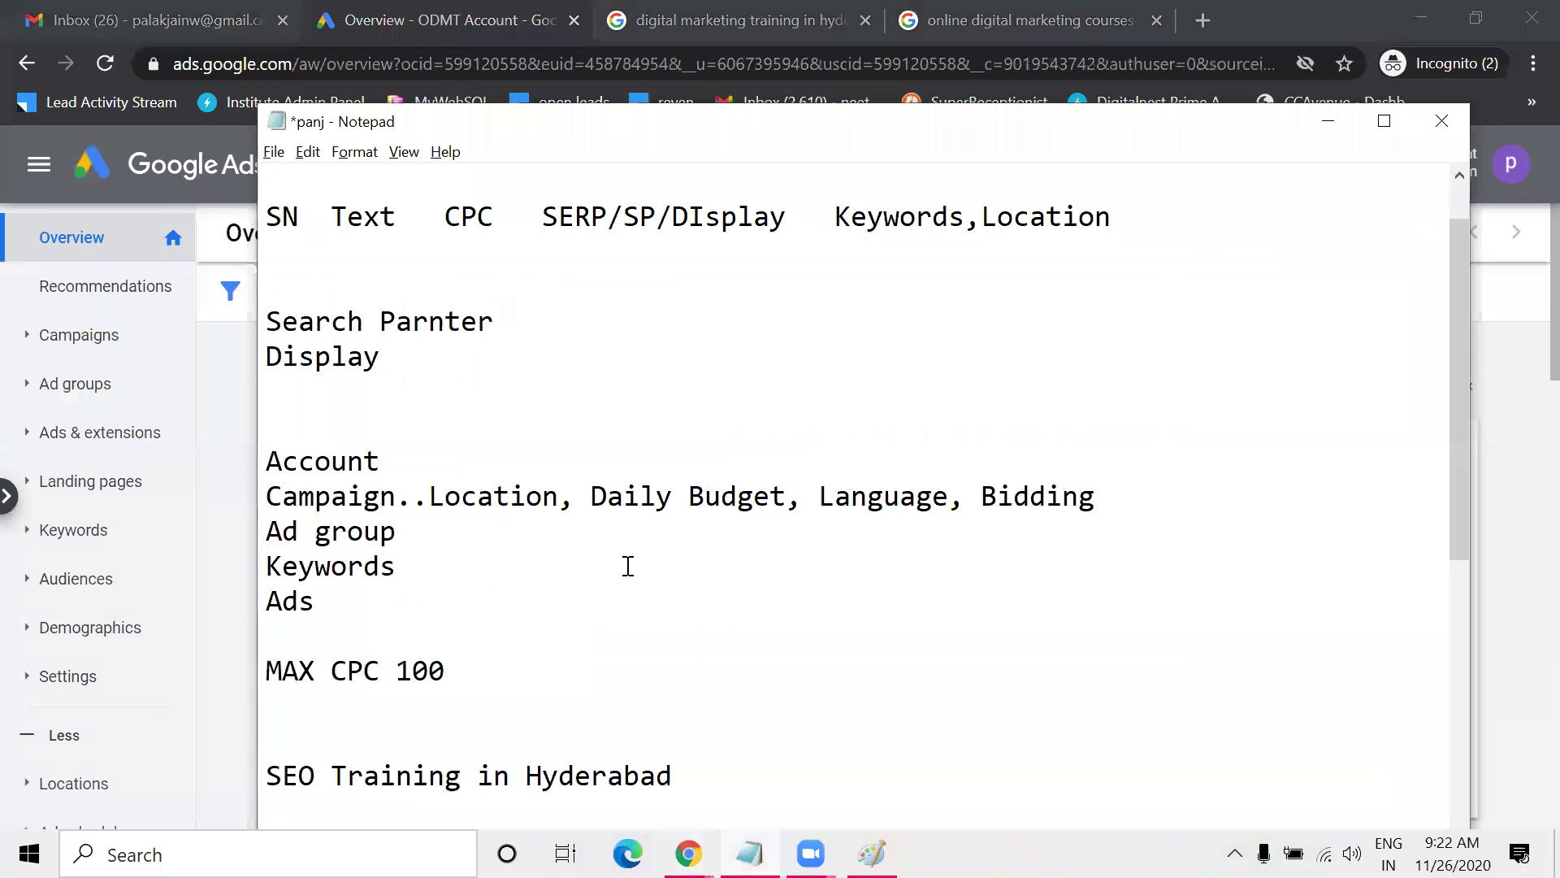
pyautogui.click(642, 18)
pyautogui.scroll(1, 785, 375)
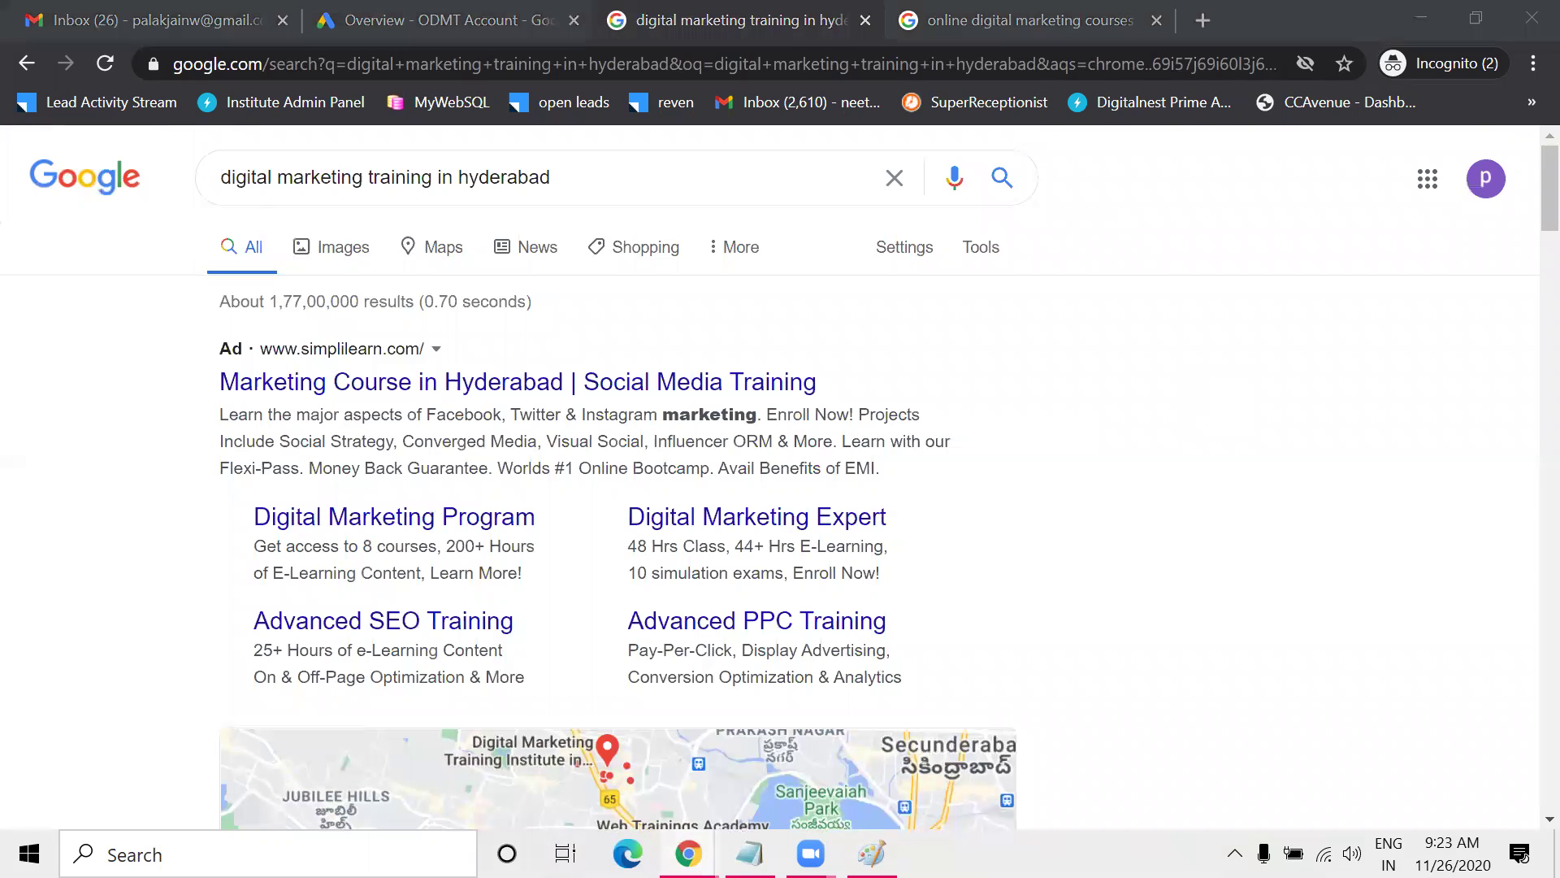
pyautogui.hotkey('alt', 'Tab')
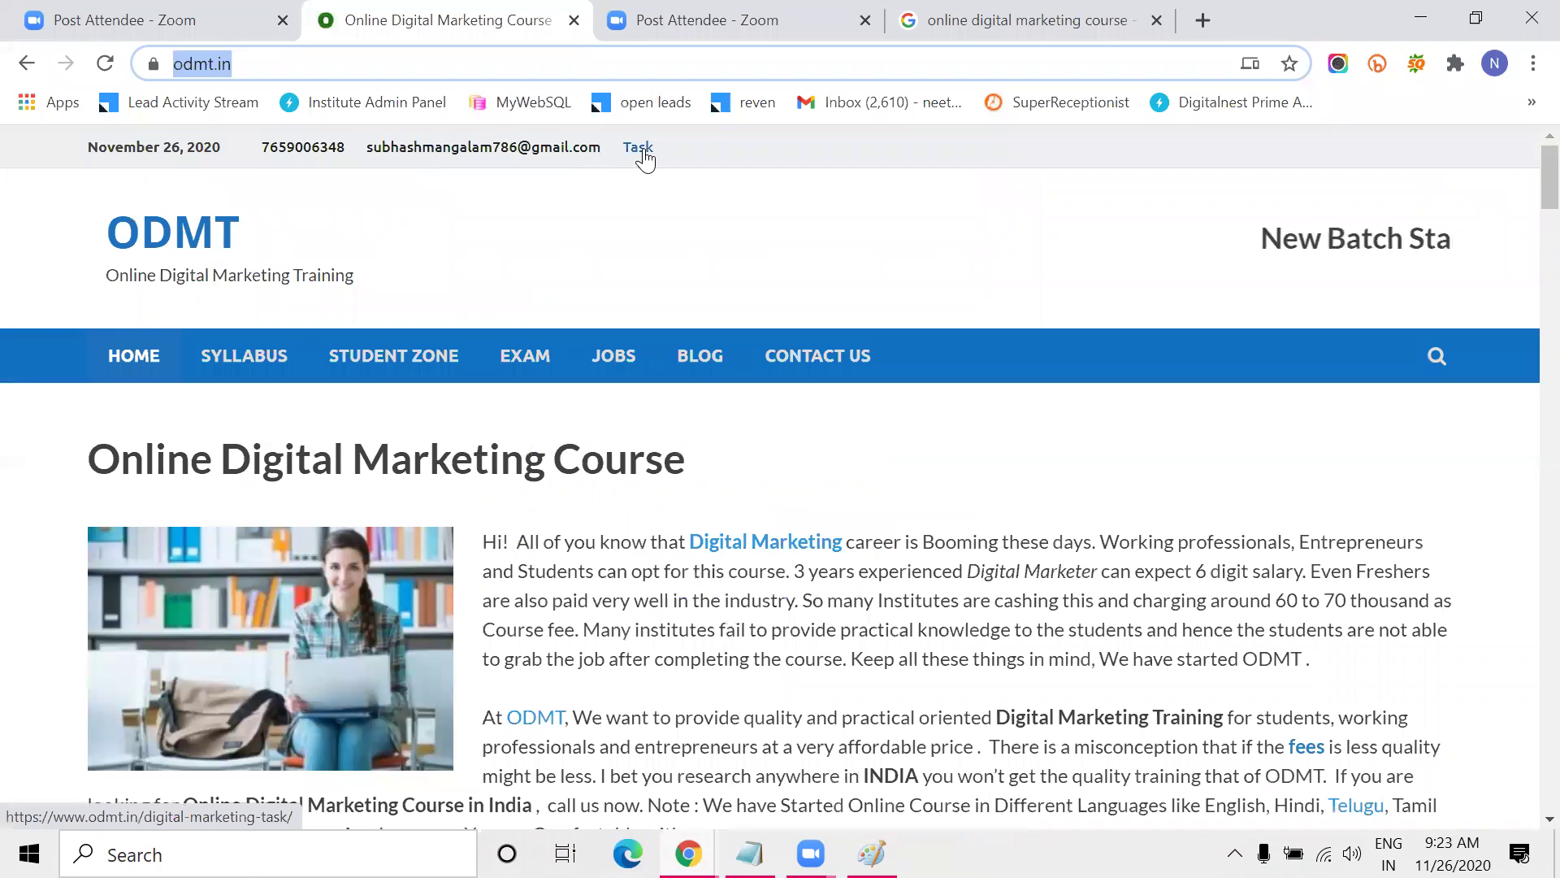